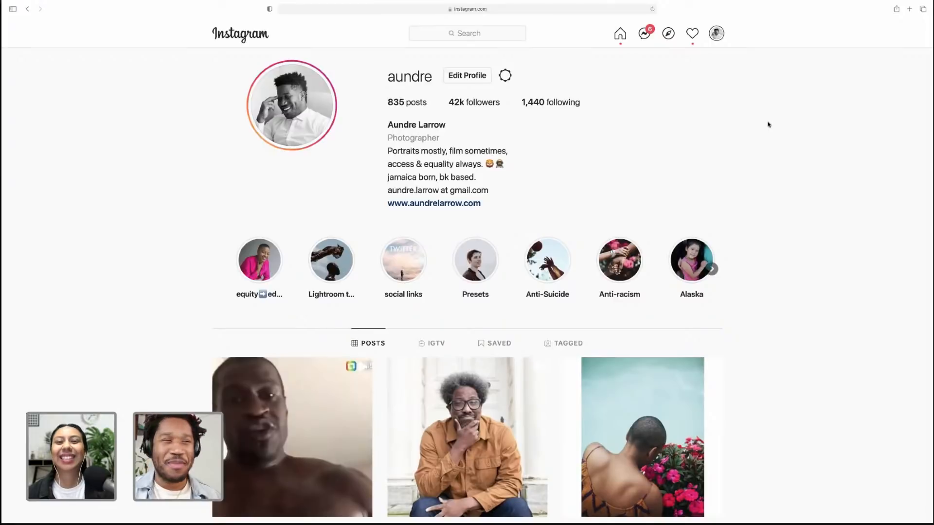
Scroll through the profile's grid of posts
scroll(768, 125, down, 4)
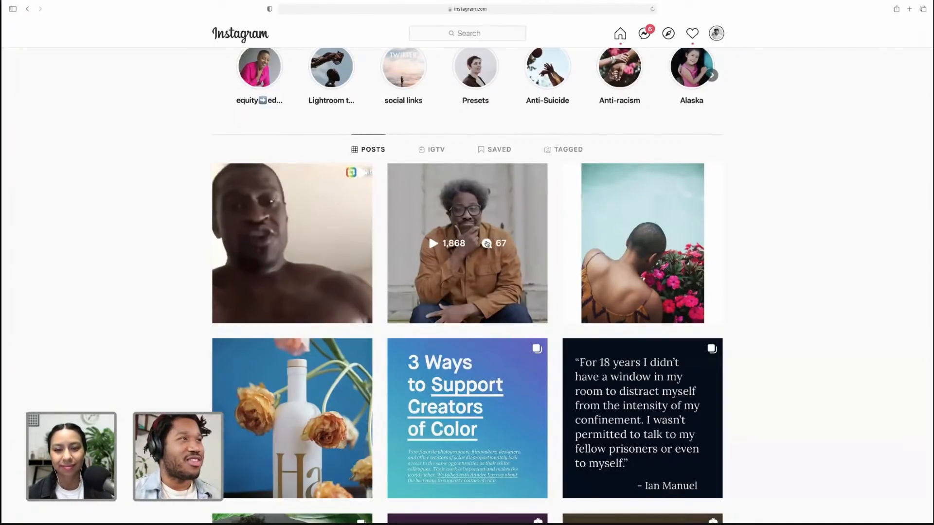
click(487, 244)
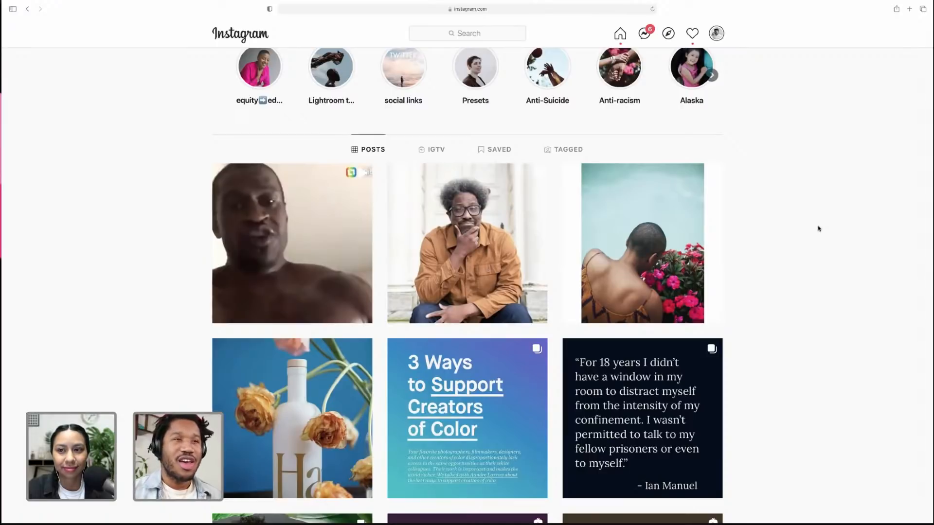
scroll(818, 229, down, 6)
scroll(819, 230, down, 3)
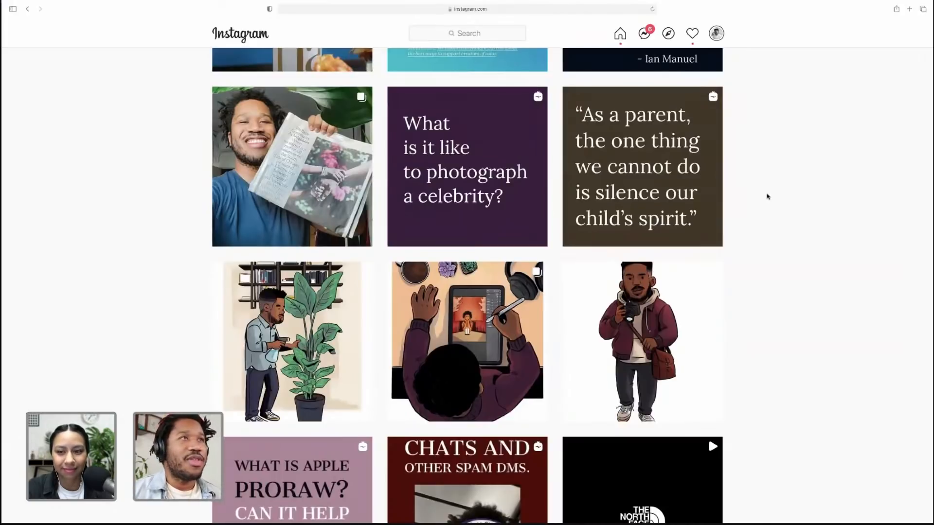
scroll(733, 223, up, 4)
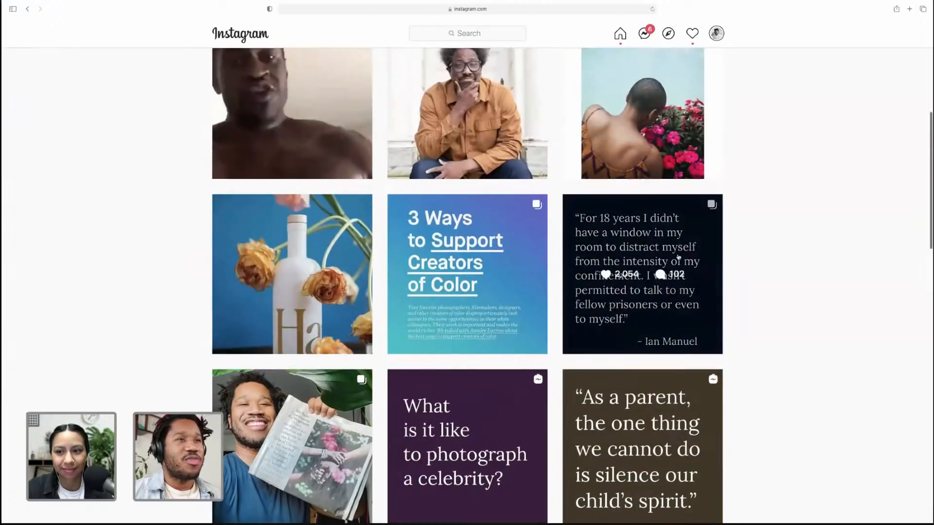
Open the Ian Manuel quote post, page through its carousel slides, and close it
click(676, 255)
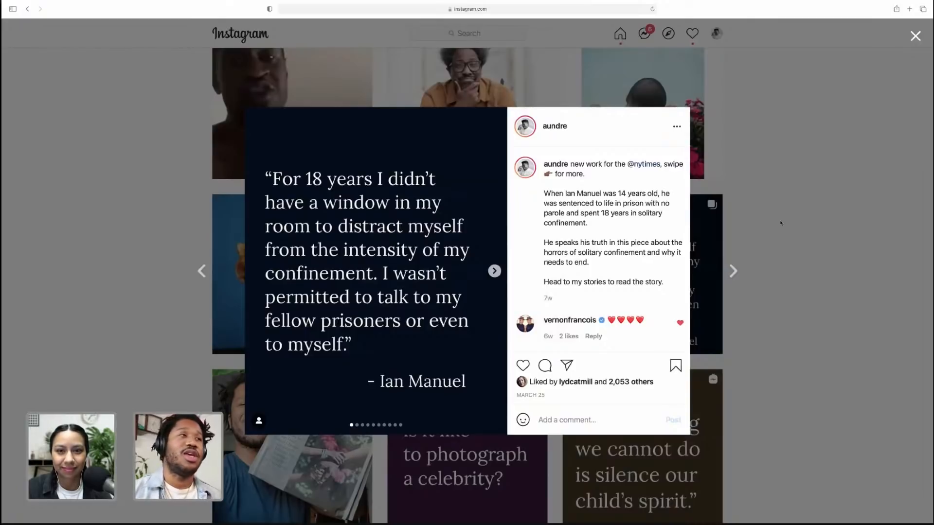
click(495, 271)
click(494, 271)
click(495, 271)
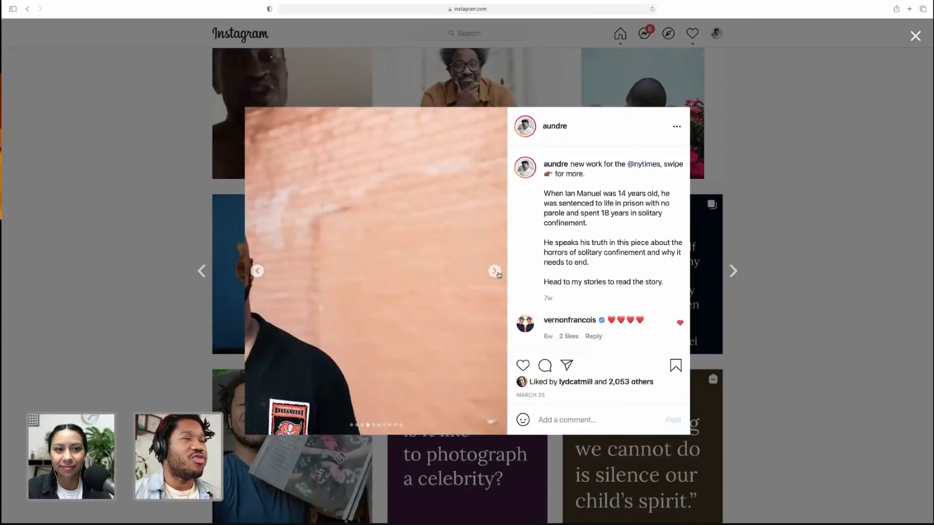
click(495, 272)
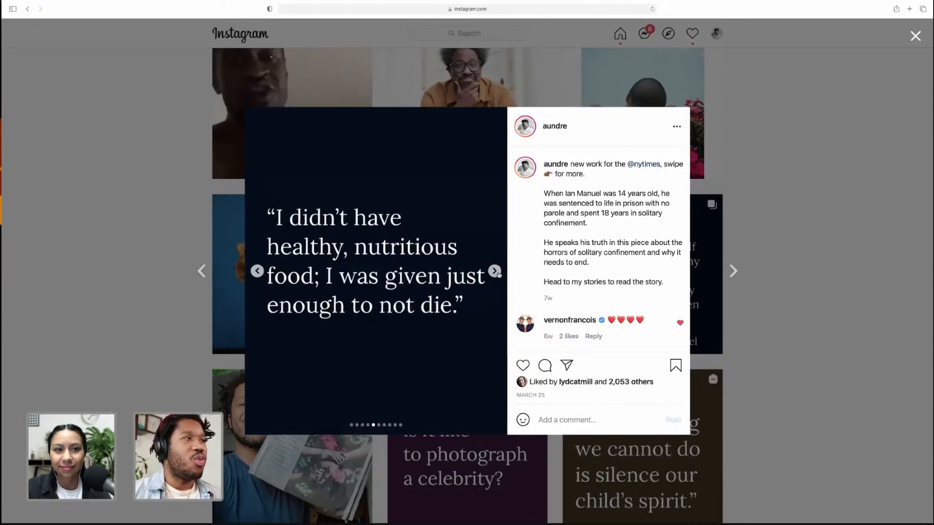
click(496, 273)
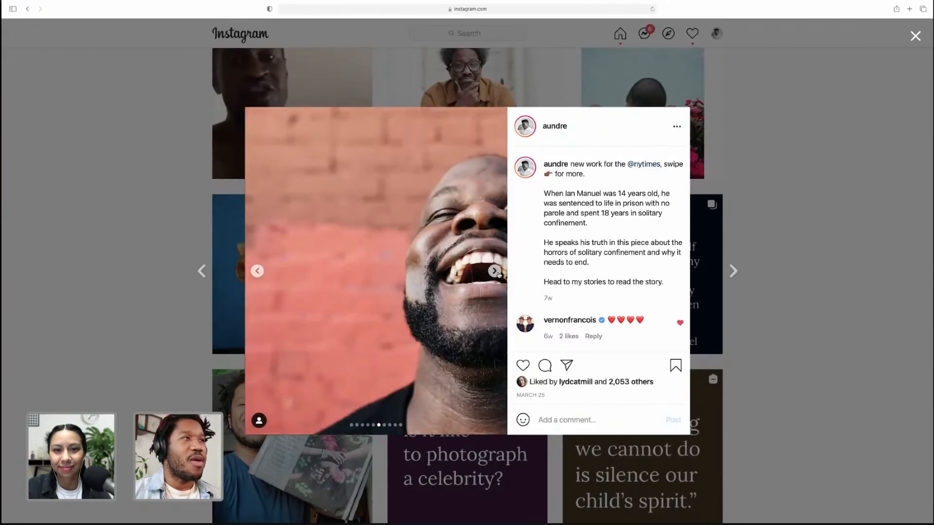
click(496, 272)
click(496, 272)
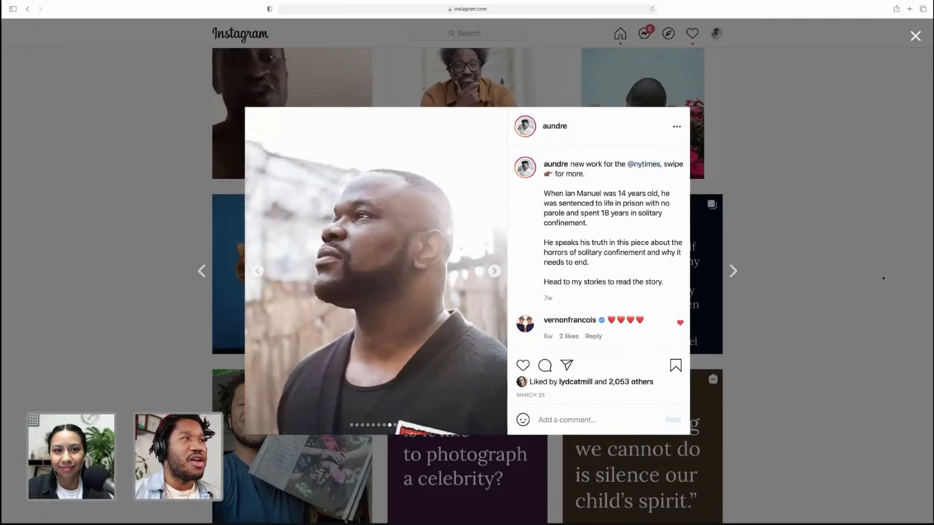
click(871, 272)
Scroll further down through the profile's post grid
scroll(868, 272, down, 10)
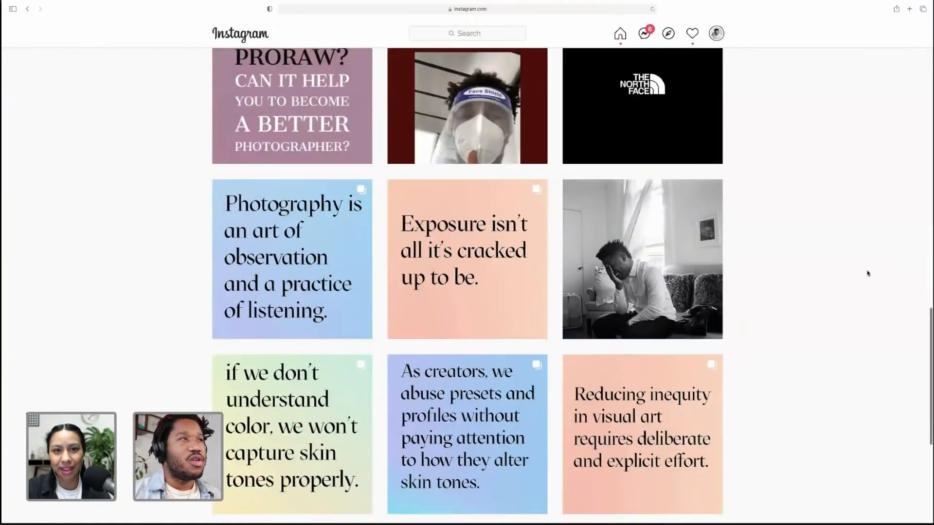
scroll(868, 273, down, 15)
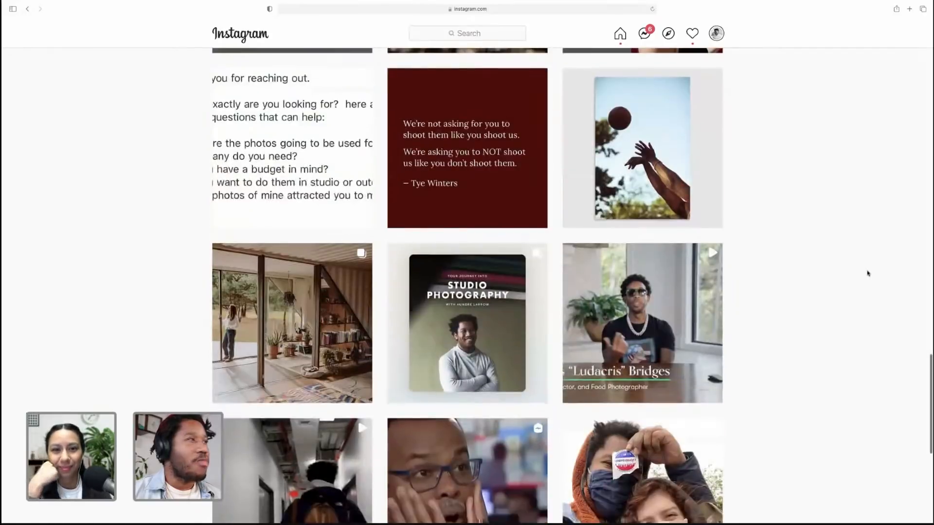
scroll(868, 273, down, 10)
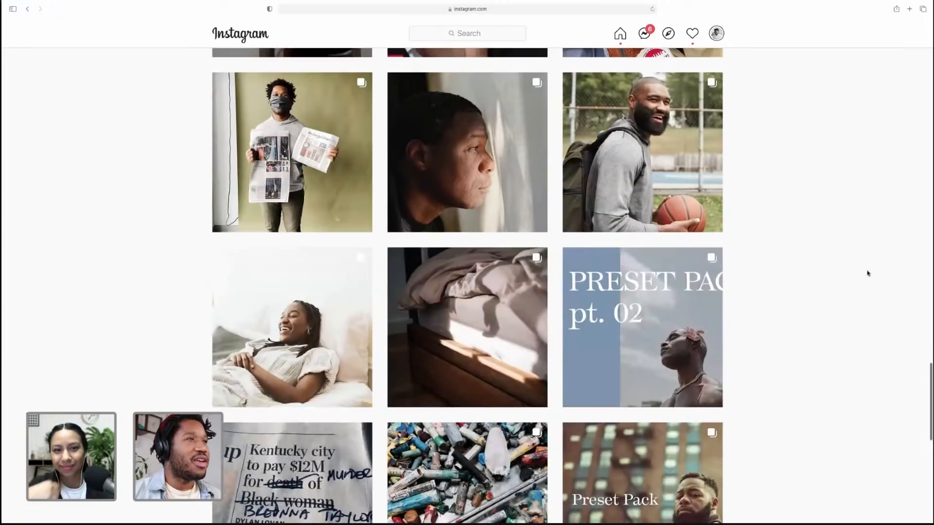
scroll(868, 273, down, 15)
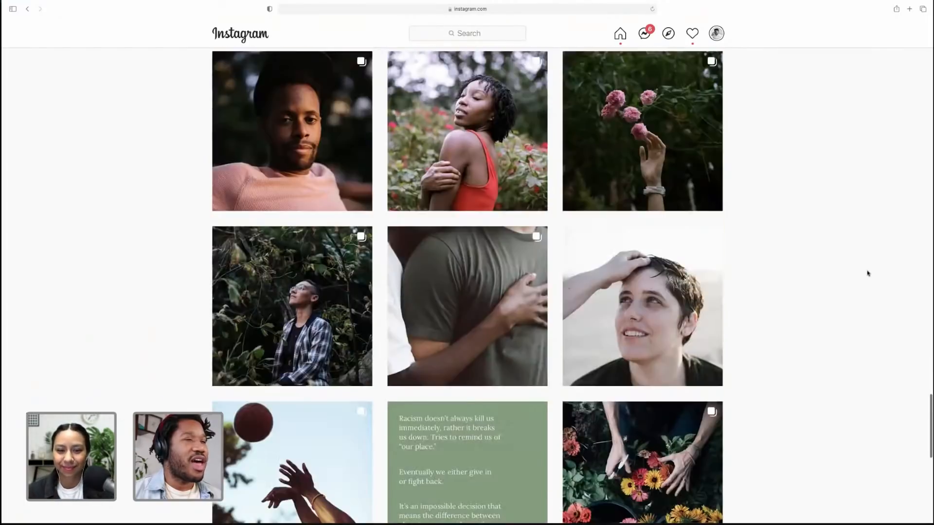
scroll(868, 273, up, 3)
scroll(868, 273, down, 2)
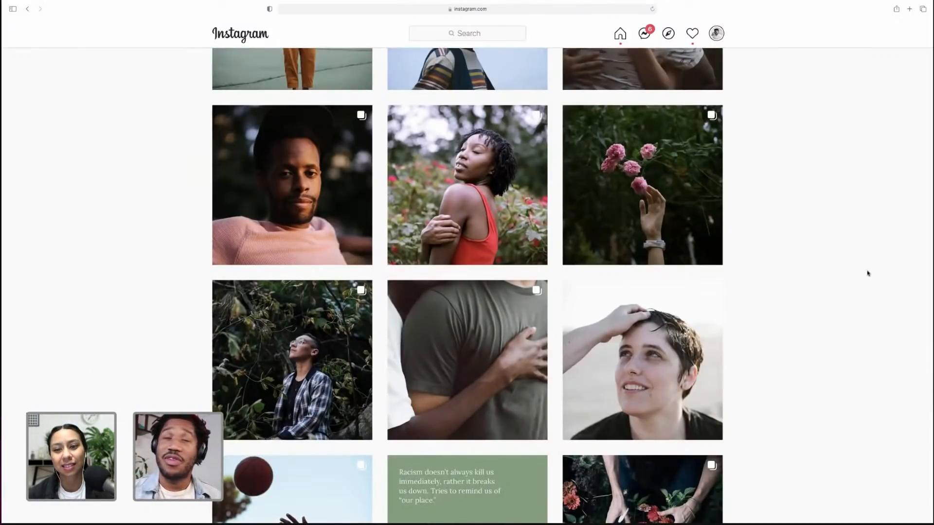
scroll(833, 277, down, 1)
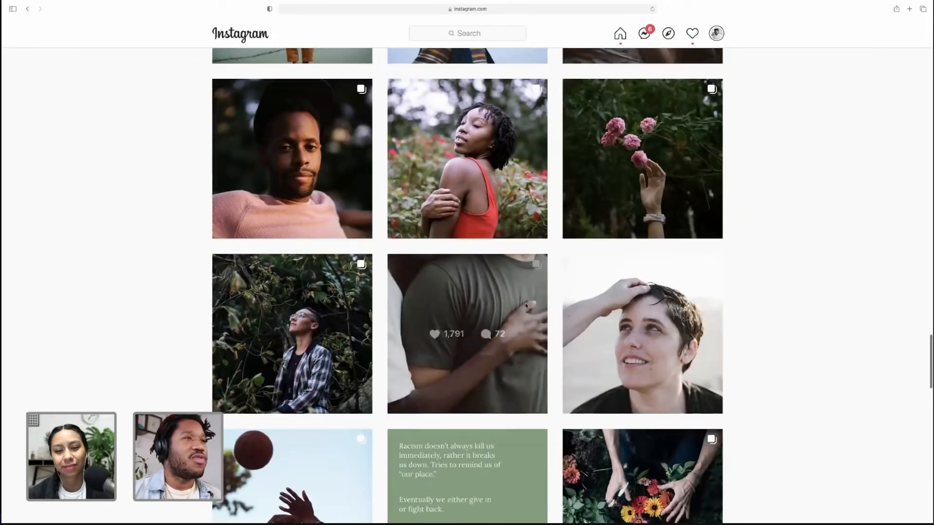
Open the post of the man in the green shirt being embraced, page through its slides, and close it
click(702, 313)
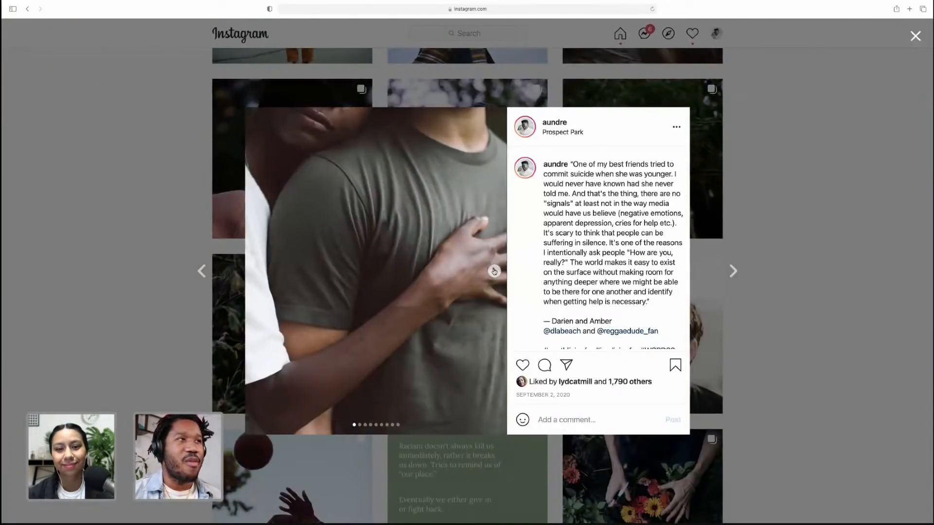
click(493, 270)
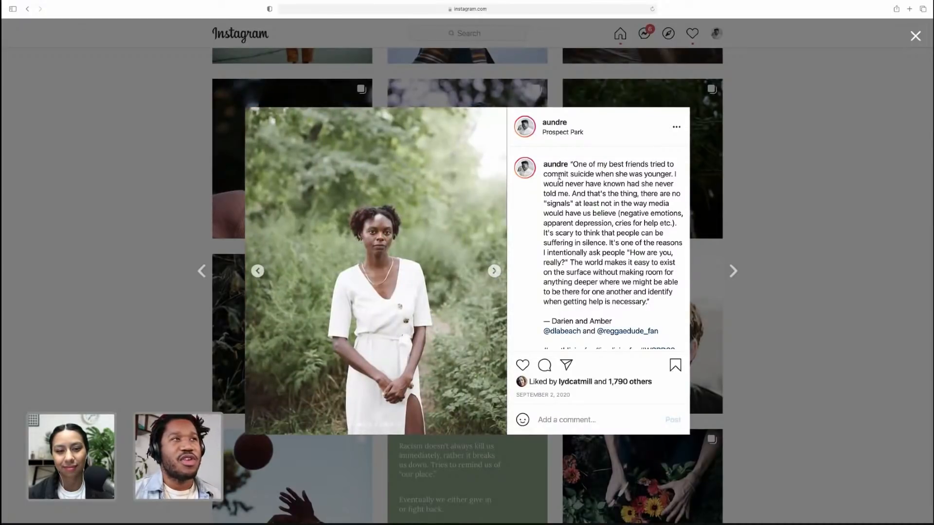
click(494, 271)
click(494, 271)
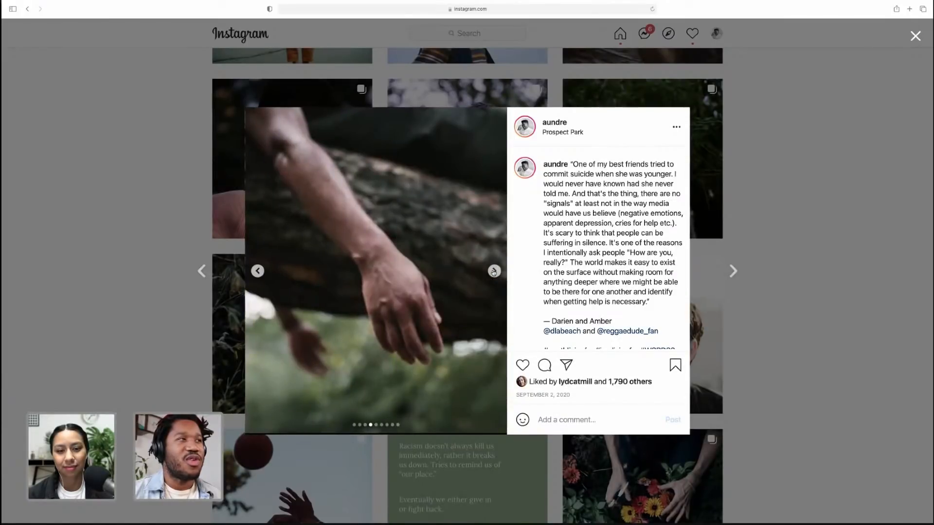
click(494, 271)
click(493, 271)
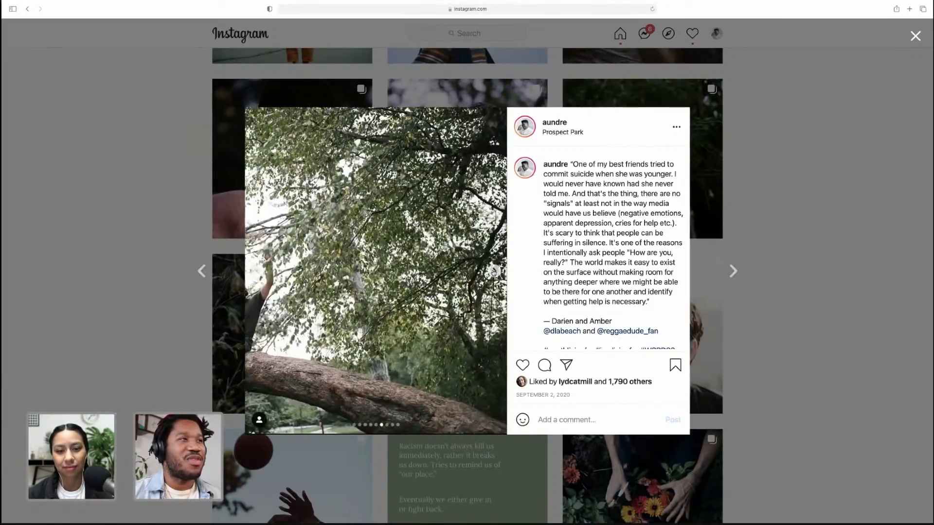
click(493, 271)
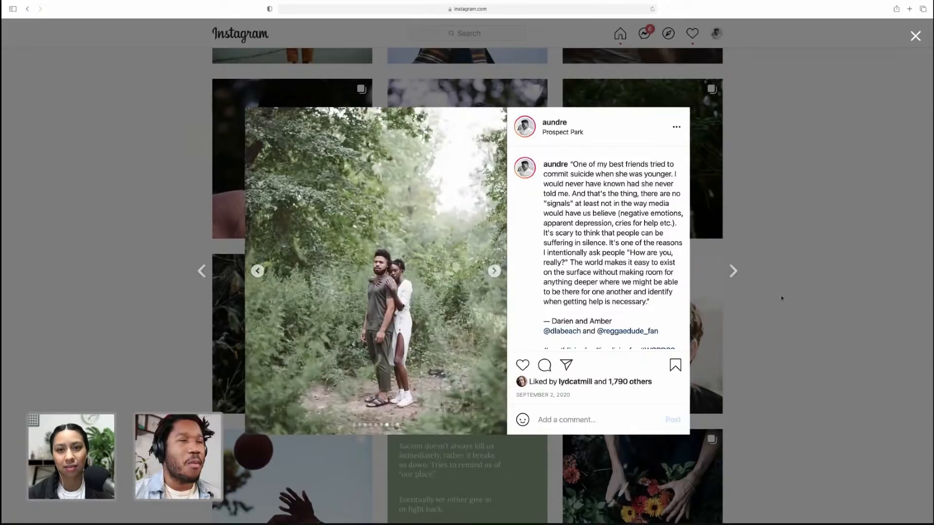
click(768, 294)
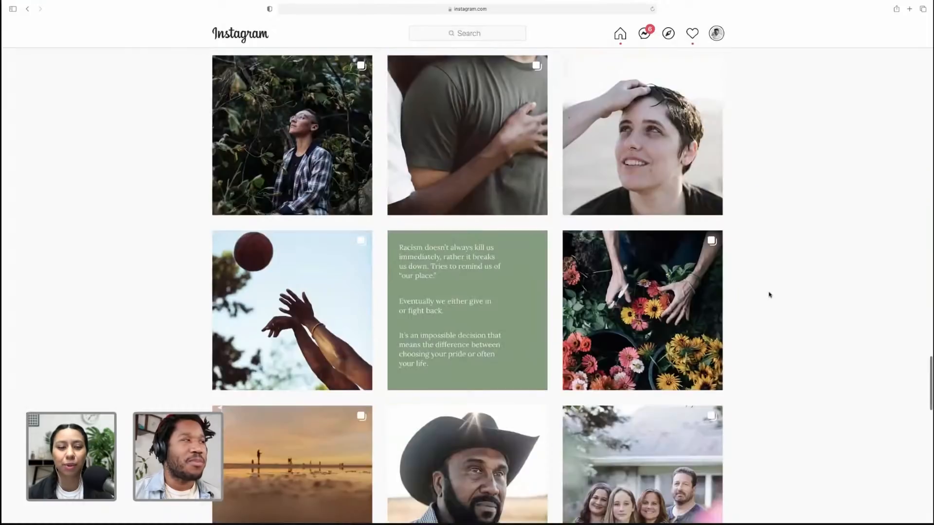
Open a new browser tab and load the pasted blockedfromtheballot.com address
scroll(769, 294, up, 5)
scroll(769, 295, up, 15)
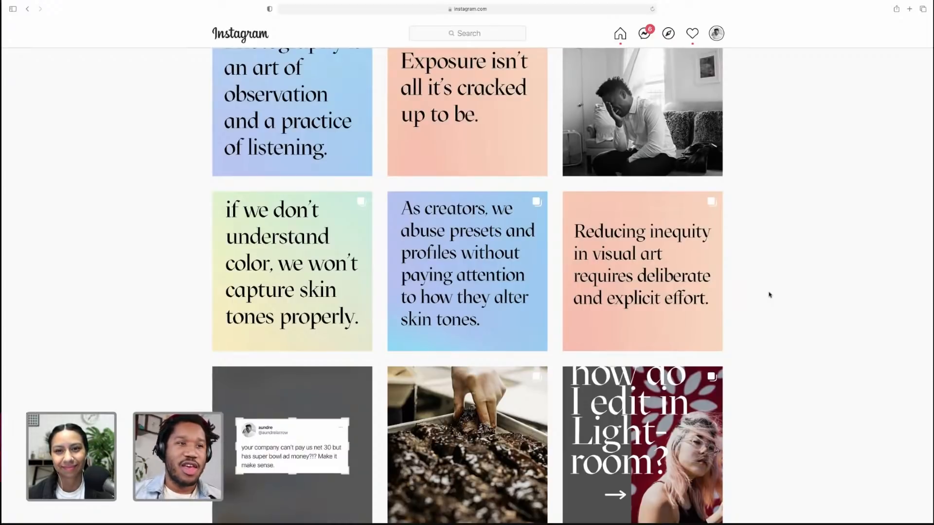
scroll(769, 295, up, 1)
key(super+t)
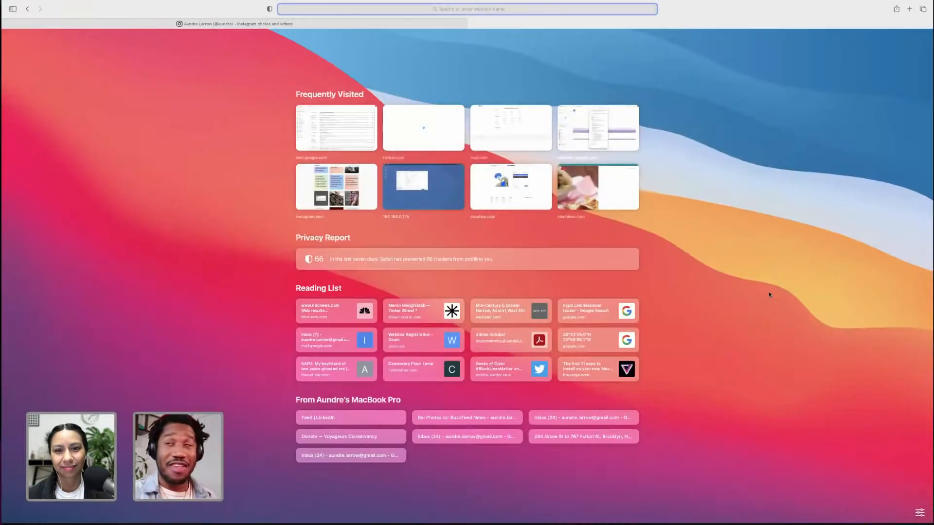
text(blockedfromtheballot.com)
key(Return)
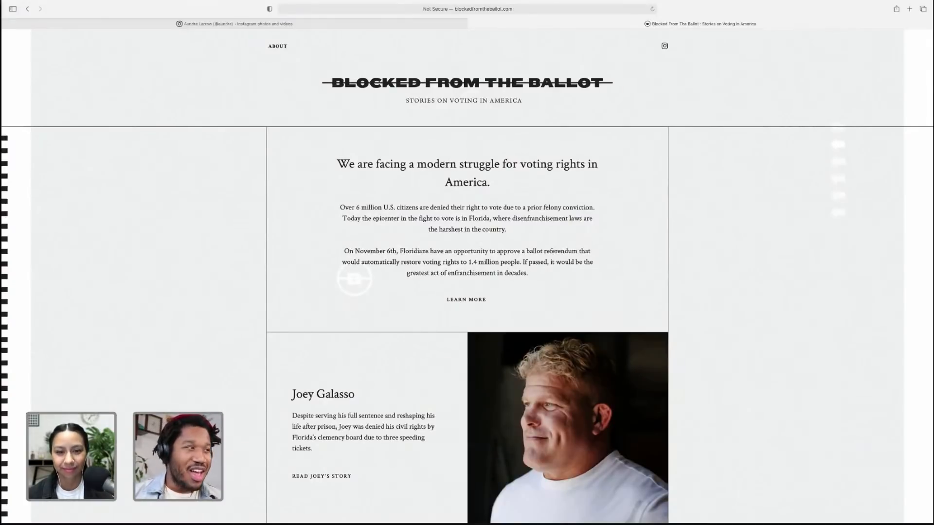
Scroll through the Blocked From The Ballot stories and open Lovell Lee's story to read it
scroll(744, 387, down, 6)
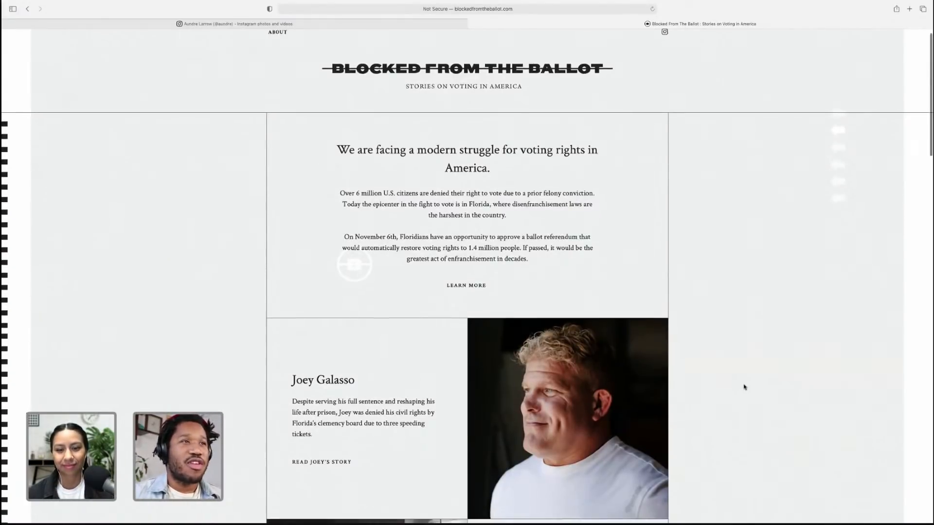
scroll(744, 386, down, 1)
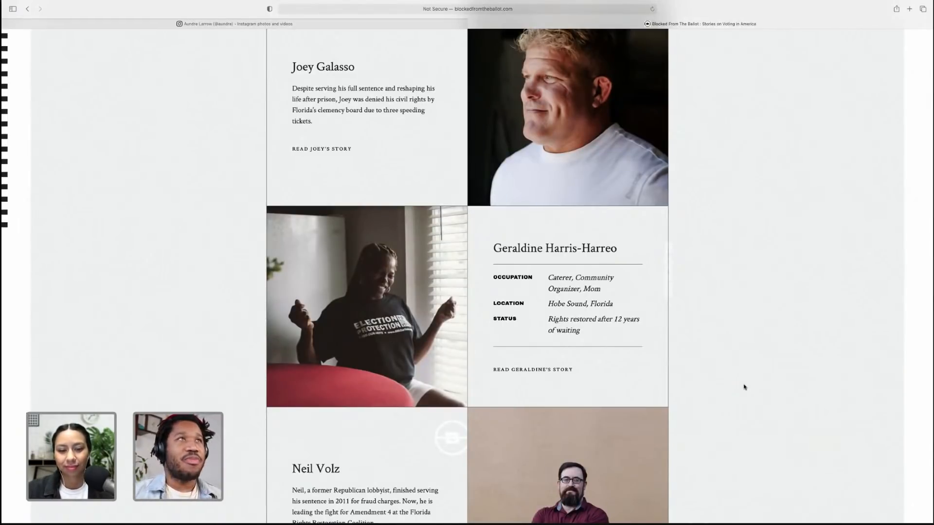
scroll(744, 387, down, 5)
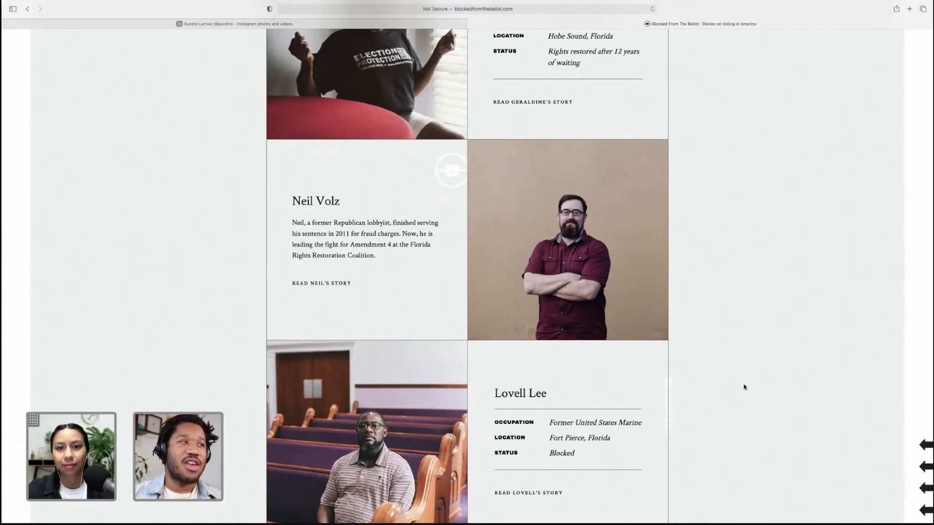
scroll(746, 387, down, 1)
click(538, 445)
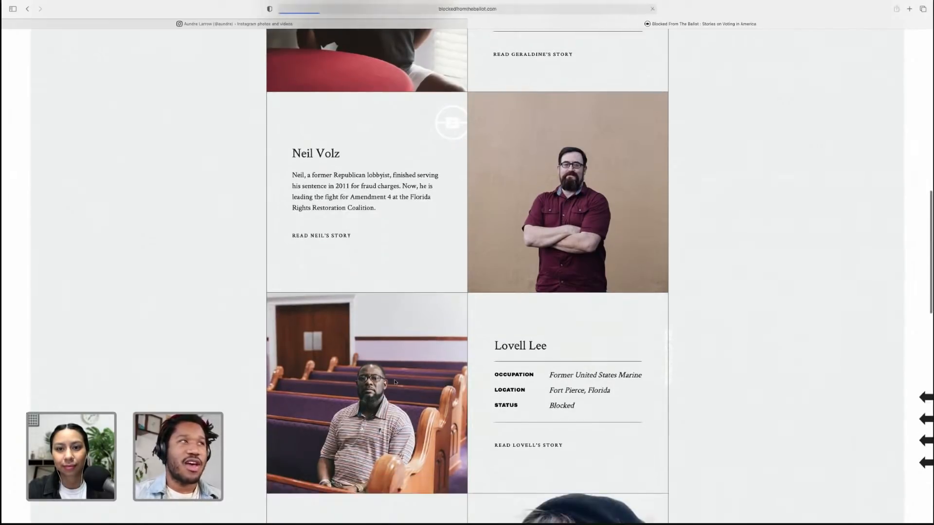
scroll(713, 356, down, 15)
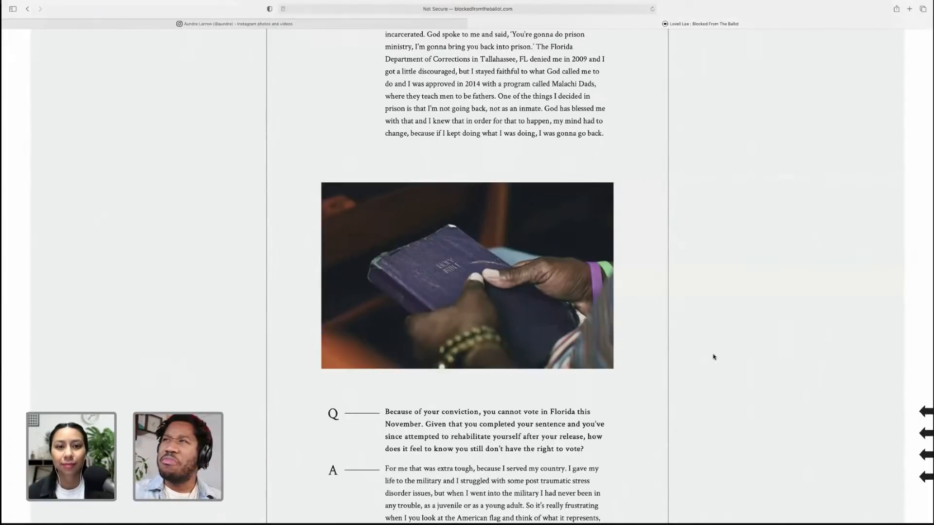
scroll(713, 356, down, 15)
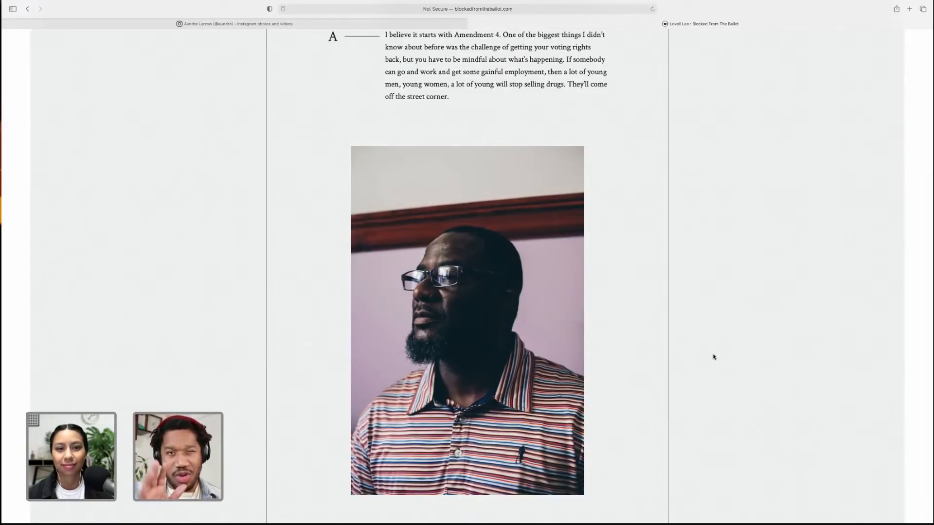
Switch back to the Instagram tab and scroll through the post grid
click(466, 25)
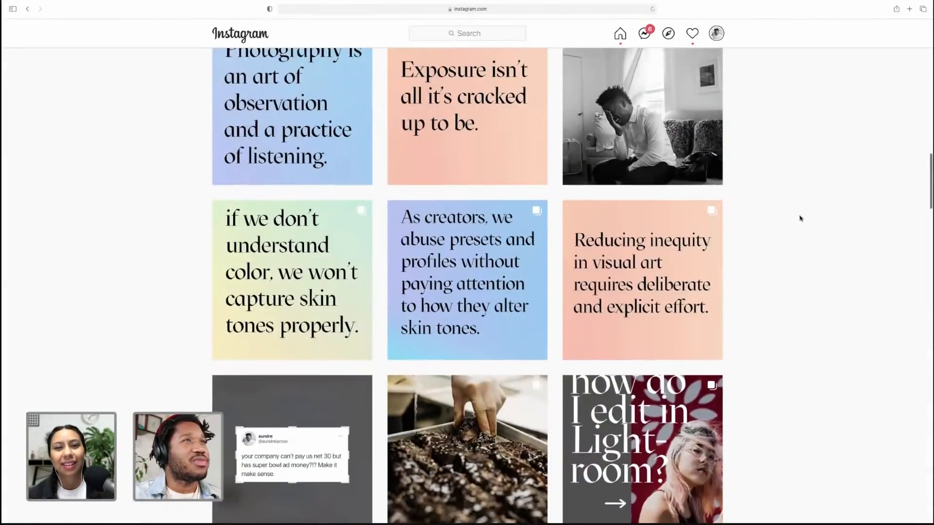
scroll(800, 219, up, 4)
scroll(800, 218, down, 1)
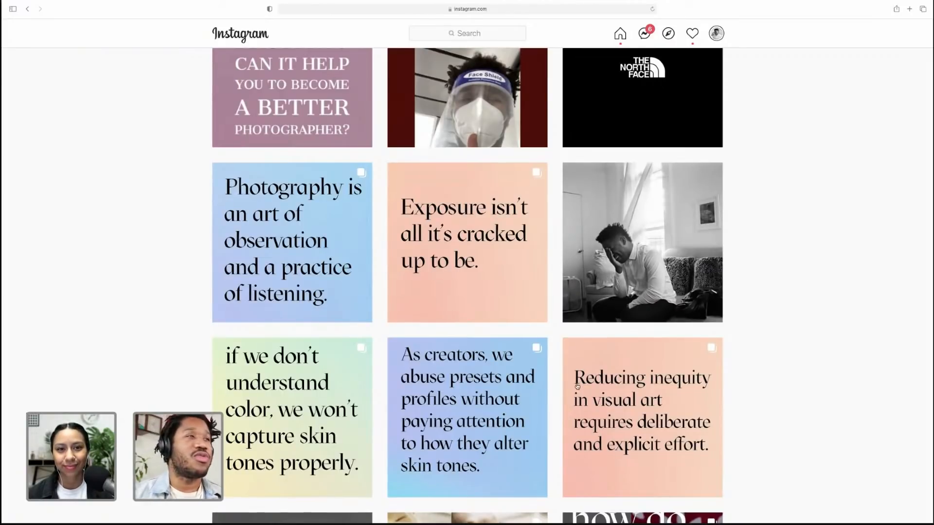
Open the post about presets altering skin tones, page through its slides, and close it
click(515, 293)
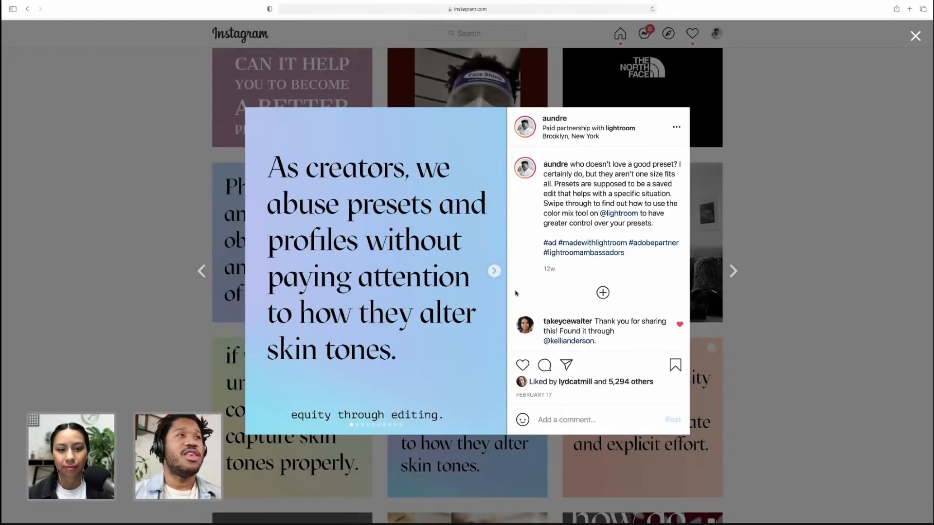
click(494, 276)
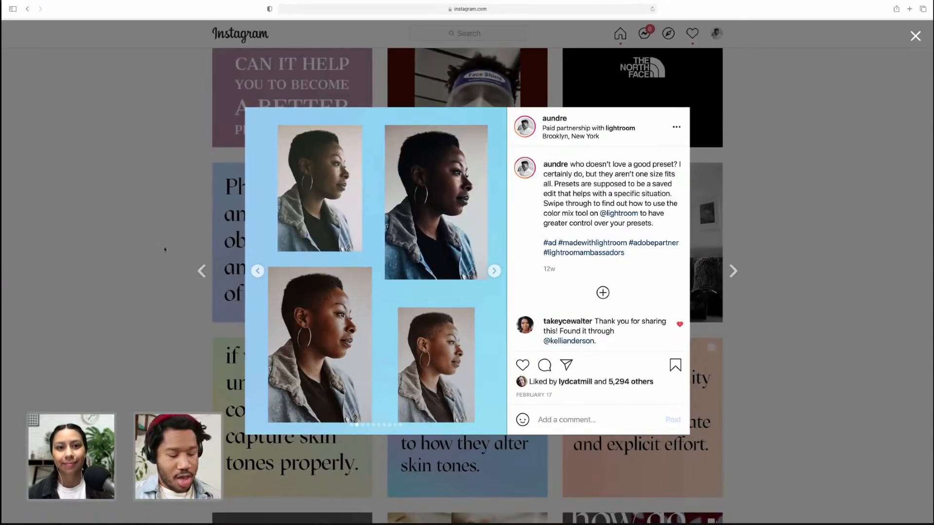
click(494, 275)
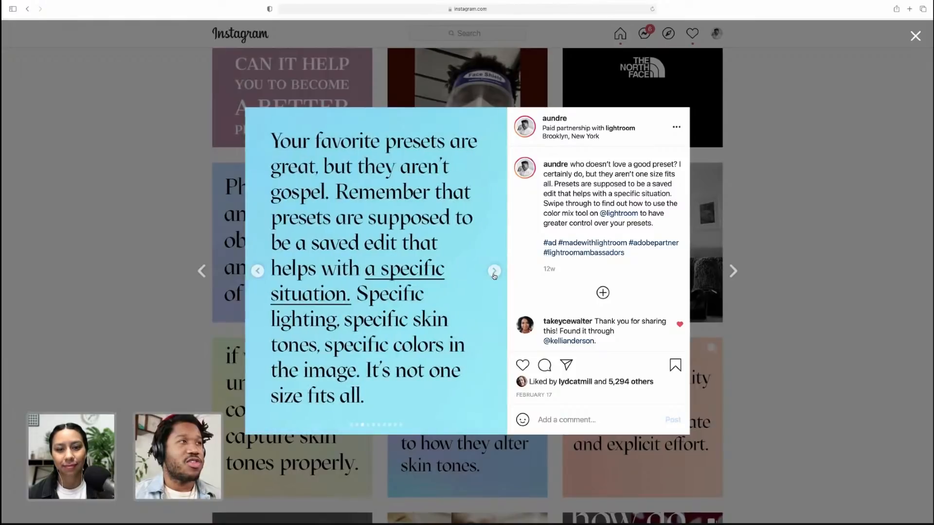
click(494, 276)
click(494, 275)
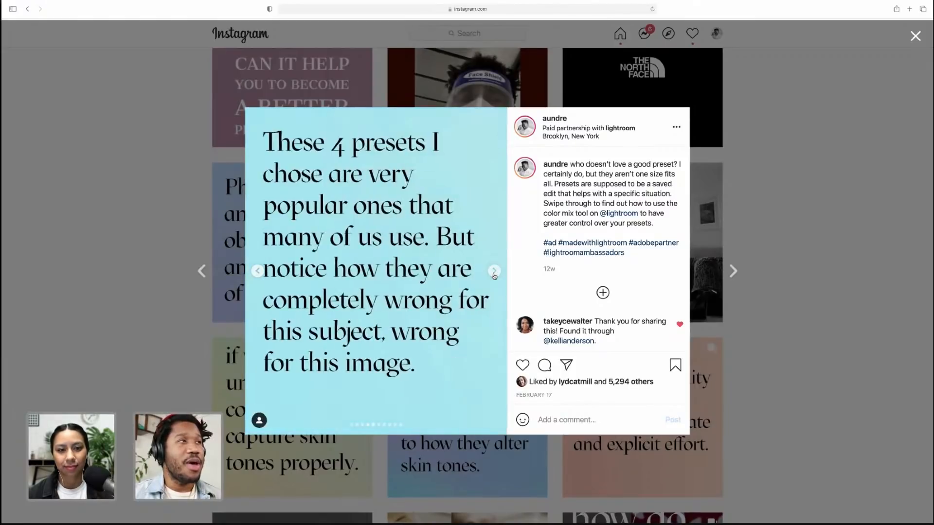
click(494, 273)
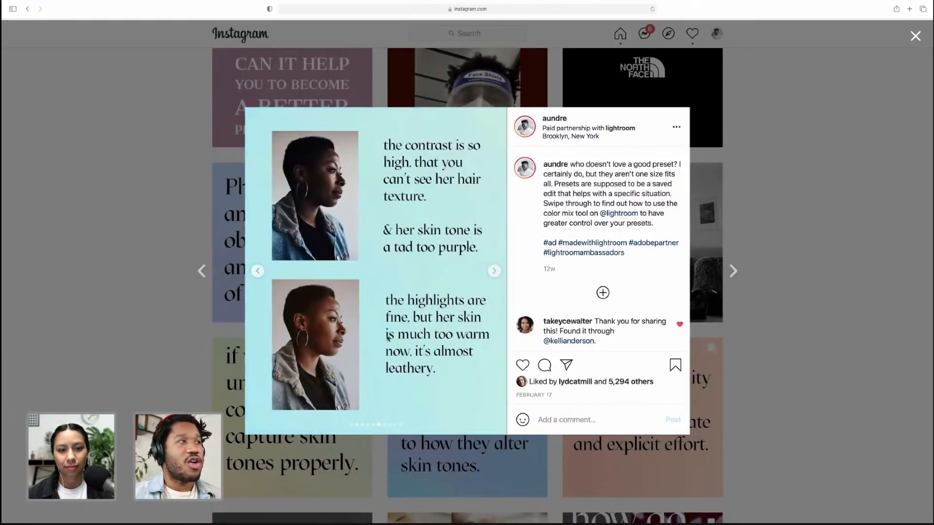
click(802, 239)
Open the equity-through-editing story highlight at the top of the profile, advance through its frames, and close it
scroll(802, 239, up, 15)
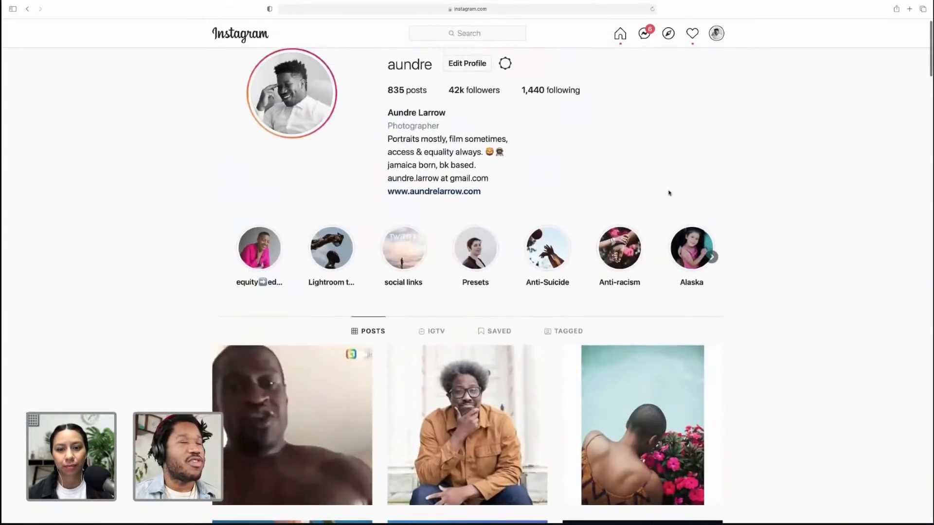
click(267, 247)
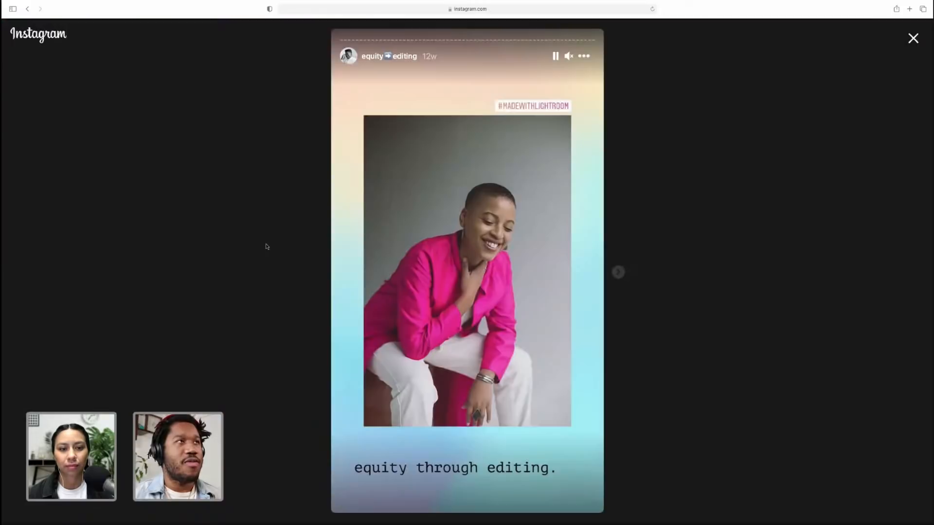
click(617, 273)
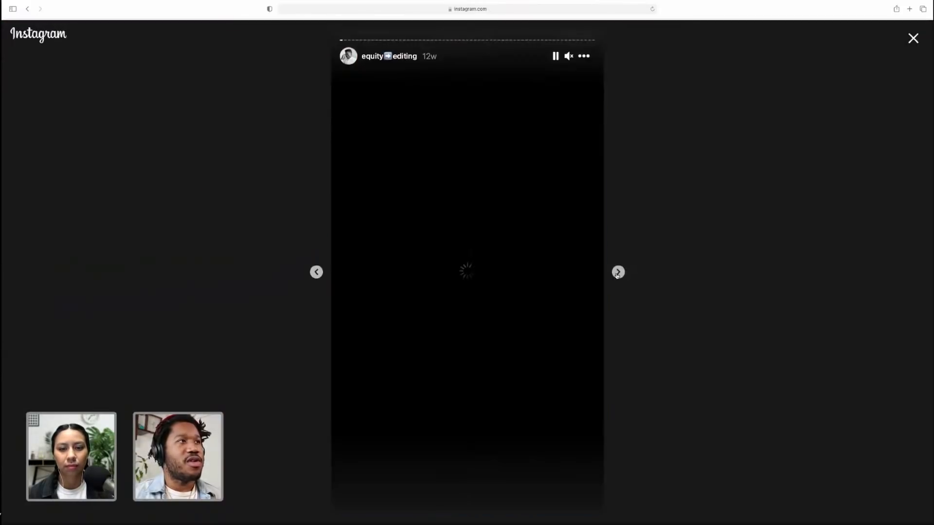
click(617, 272)
click(618, 273)
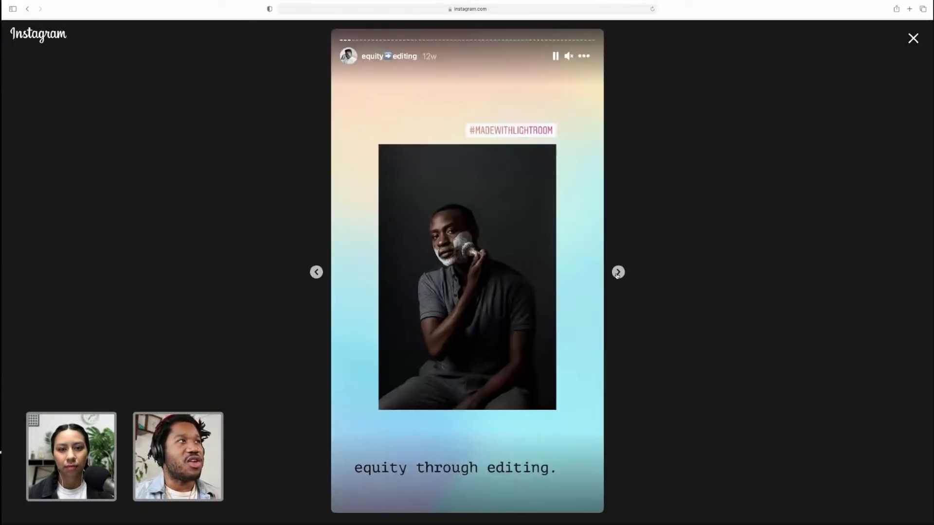
click(617, 272)
click(618, 272)
click(618, 272)
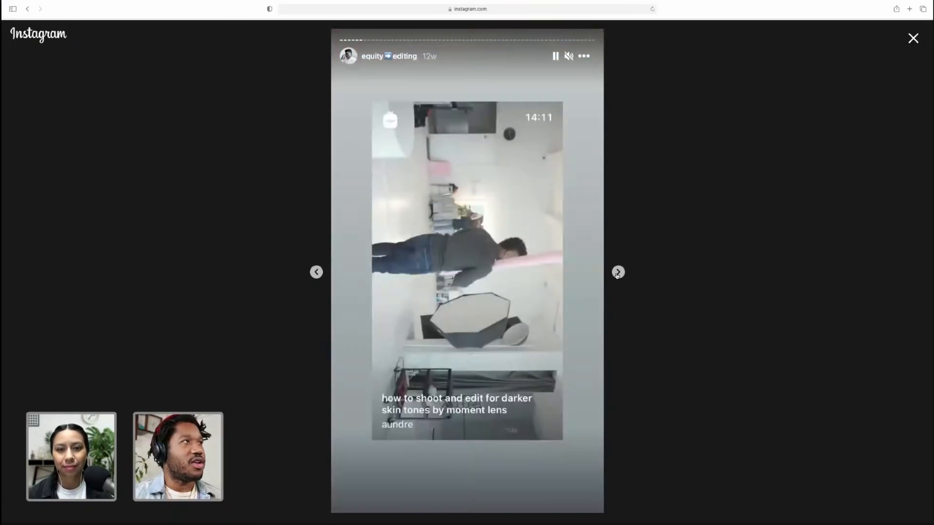
click(617, 272)
click(617, 273)
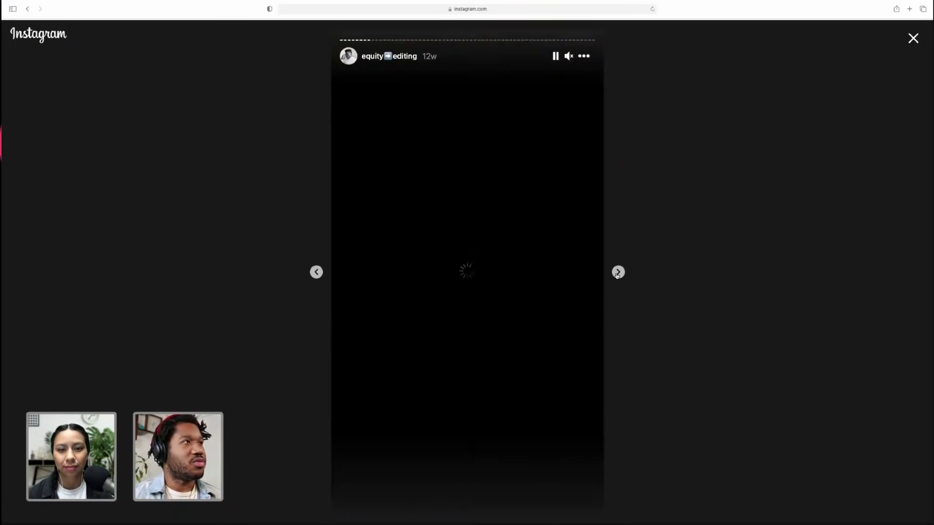
click(618, 272)
click(617, 272)
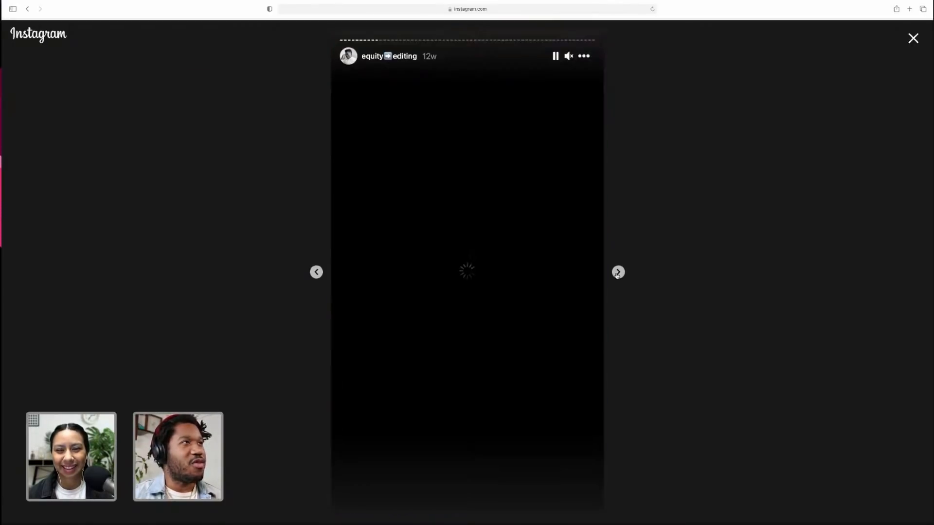
click(617, 272)
click(617, 274)
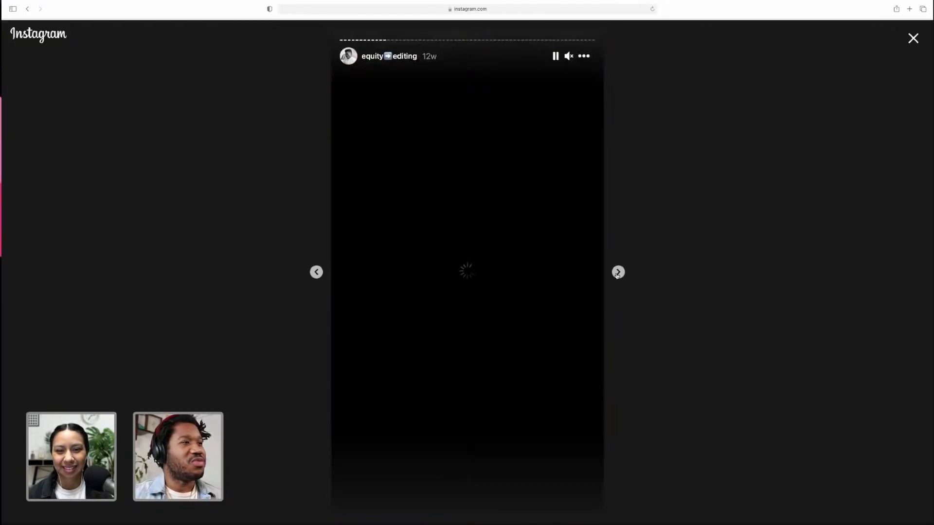
click(617, 274)
click(617, 275)
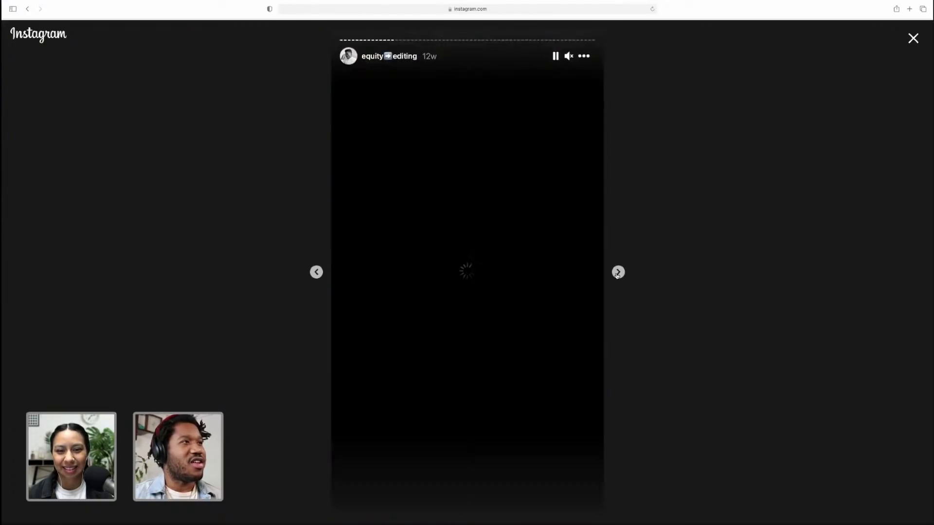
click(617, 274)
click(617, 274)
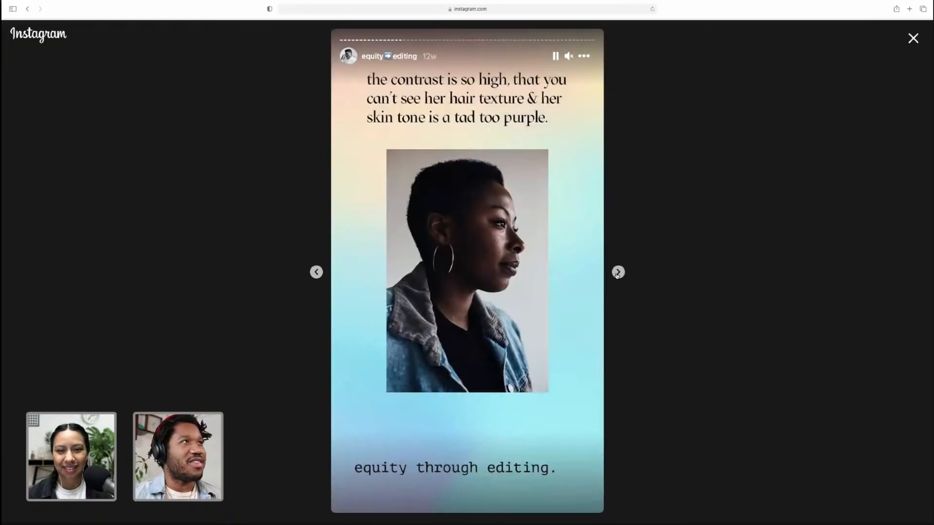
click(617, 275)
click(617, 274)
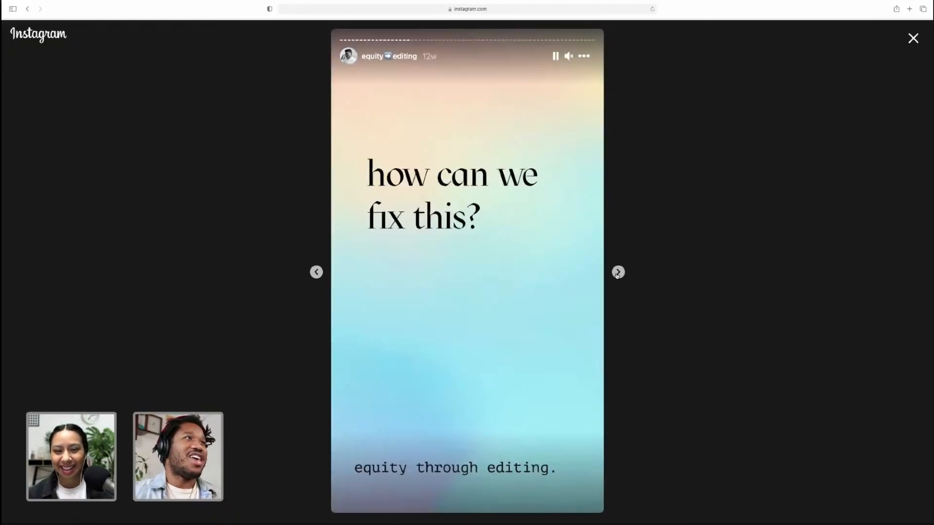
click(617, 274)
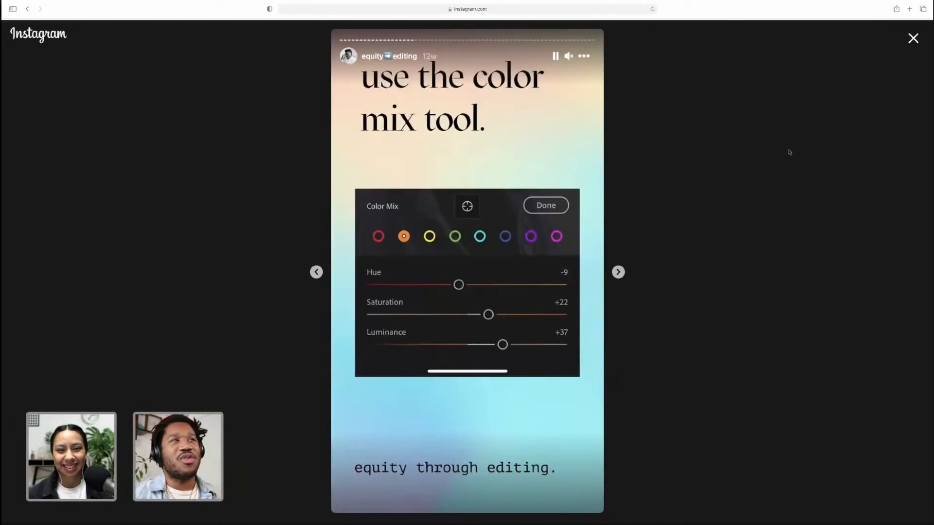
click(912, 40)
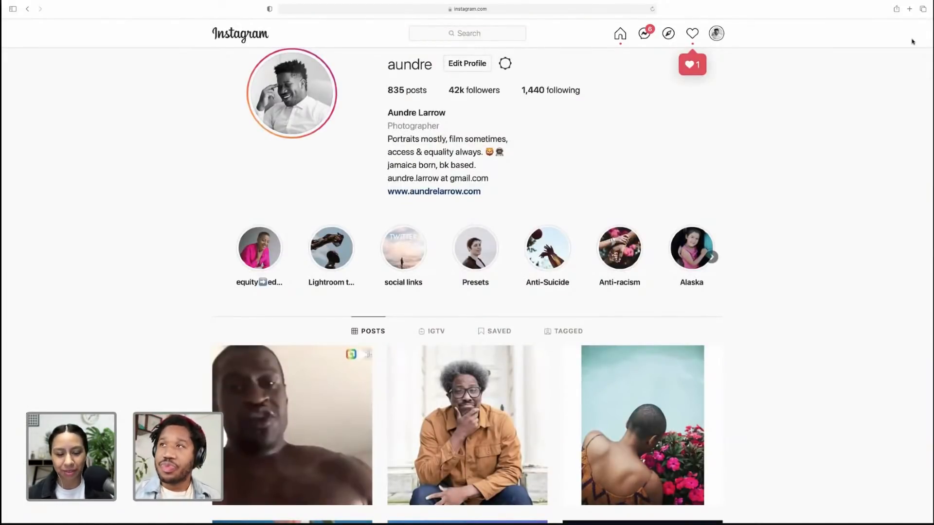
Switch to Lightroom and expand the Present album folder to open one of its albums
scroll(848, 120, down, 5)
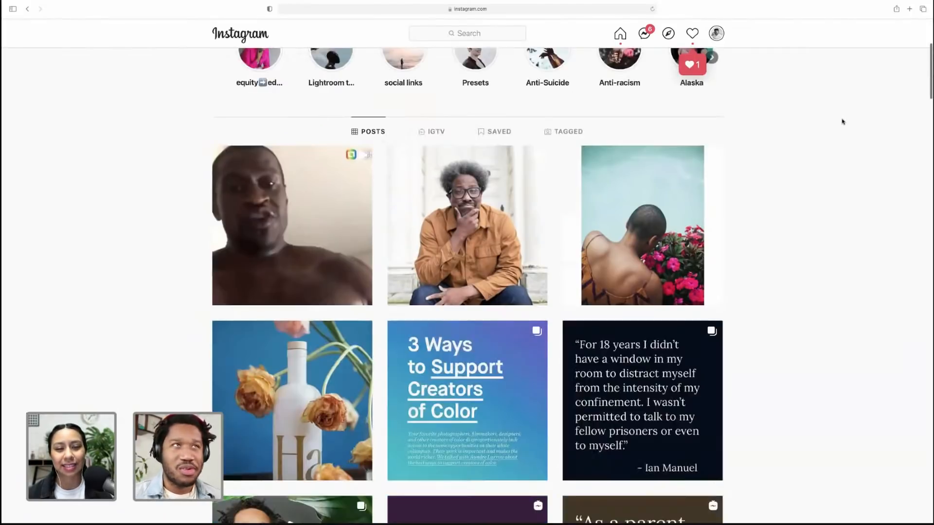
key(ctrl+Left)
key(ctrl+Right)
key(ctrl+Right)
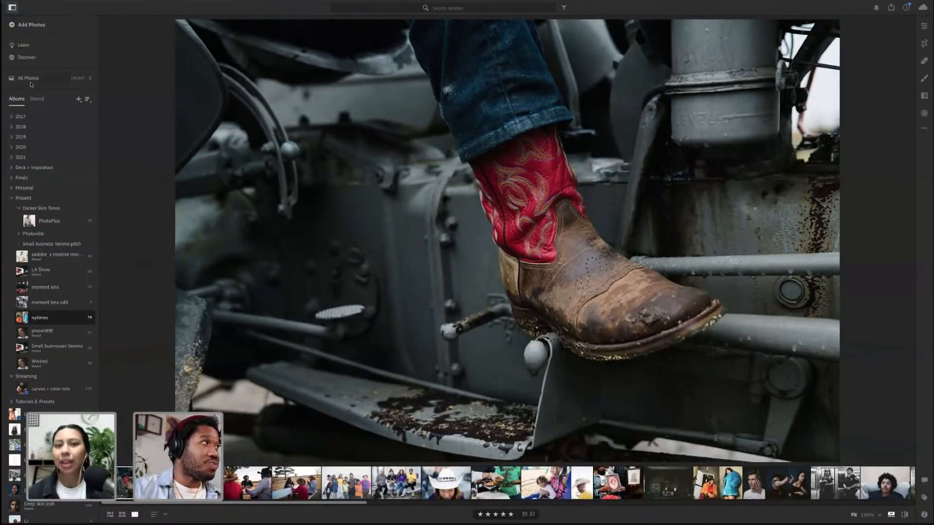
click(12, 198)
click(33, 219)
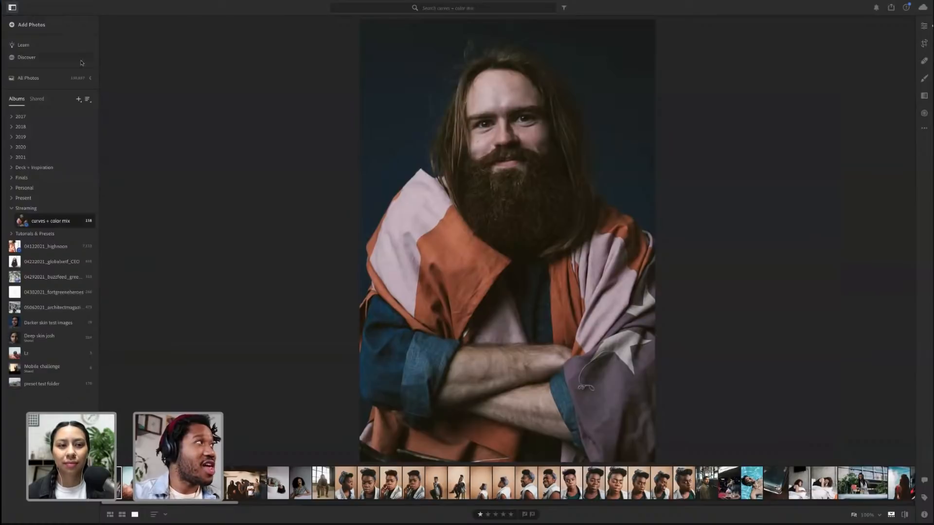
Open the Learn section and preview the Improving Light, Color and Architecture tutorial's full description, then close it
click(20, 48)
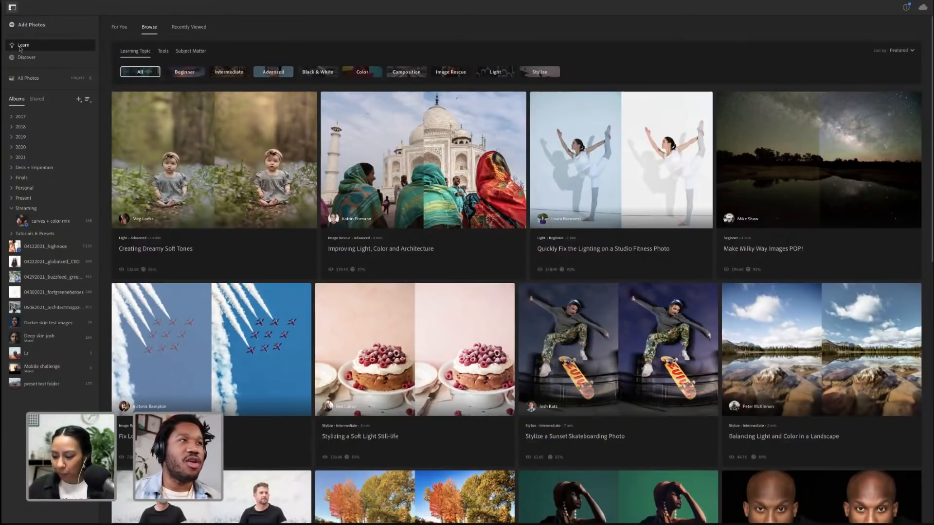
click(388, 192)
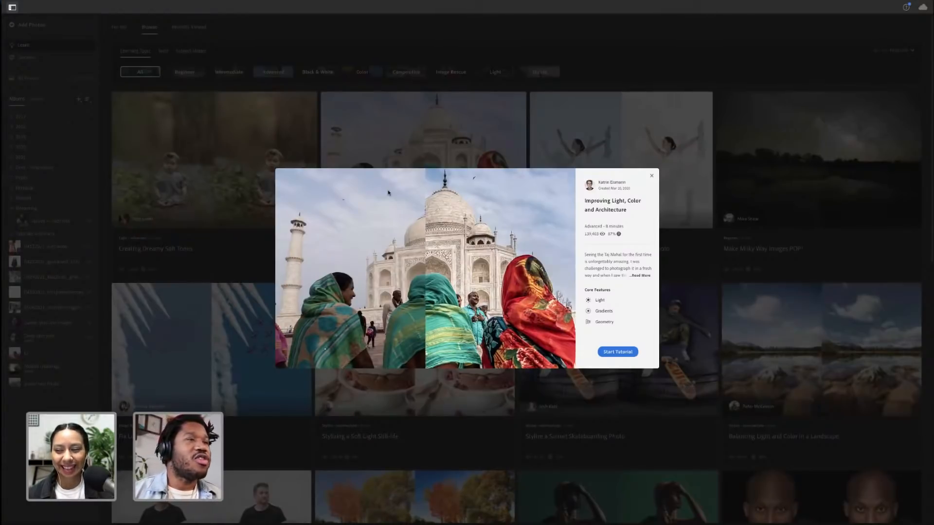
click(651, 175)
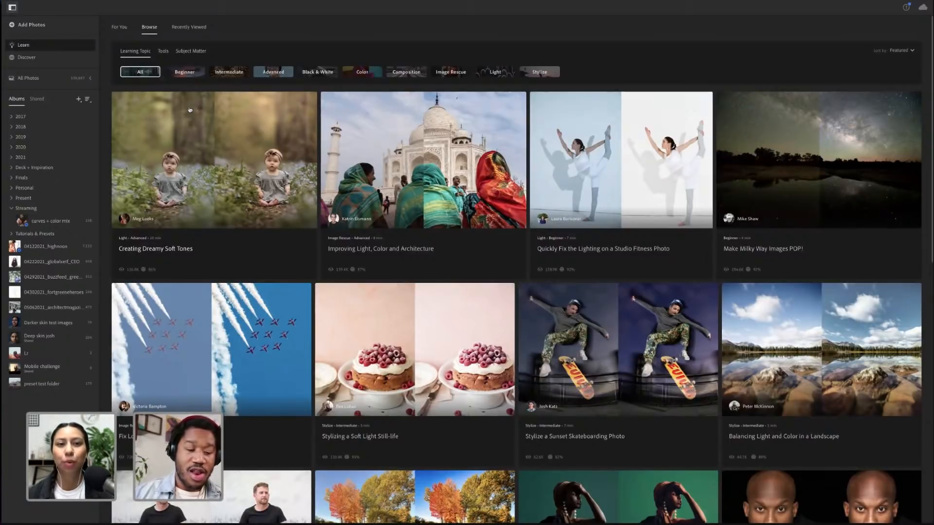
click(402, 206)
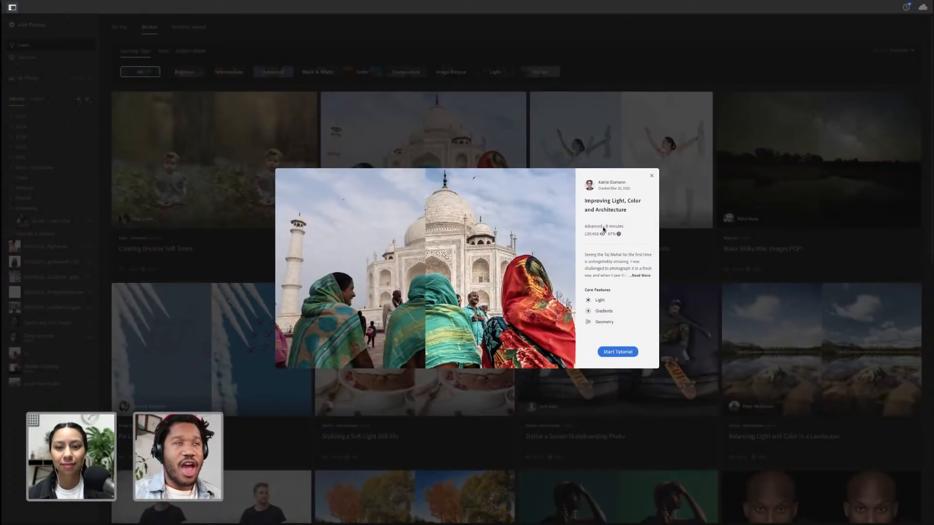
click(638, 277)
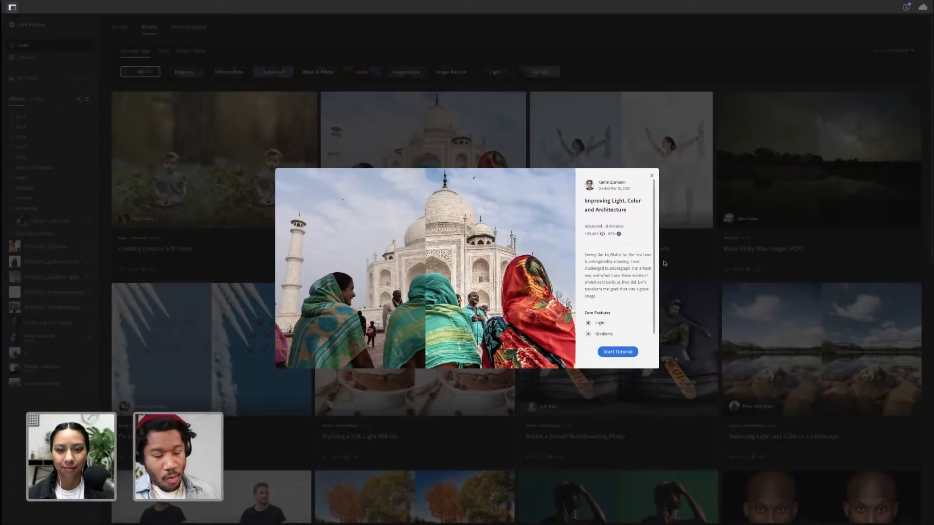
click(694, 196)
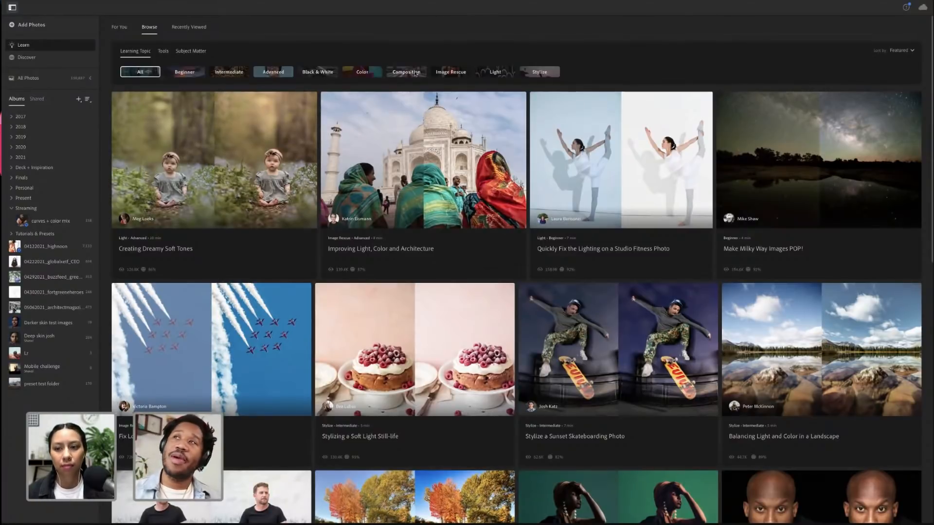
Scroll through the tutorials and start the Correct Distortion with Geometry tutorial
scroll(678, 233, down, 5)
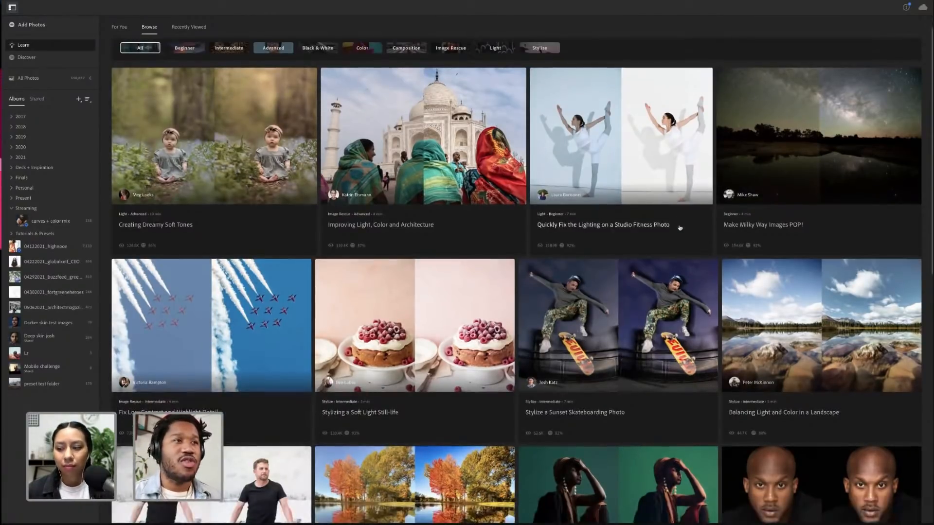
scroll(680, 228, down, 10)
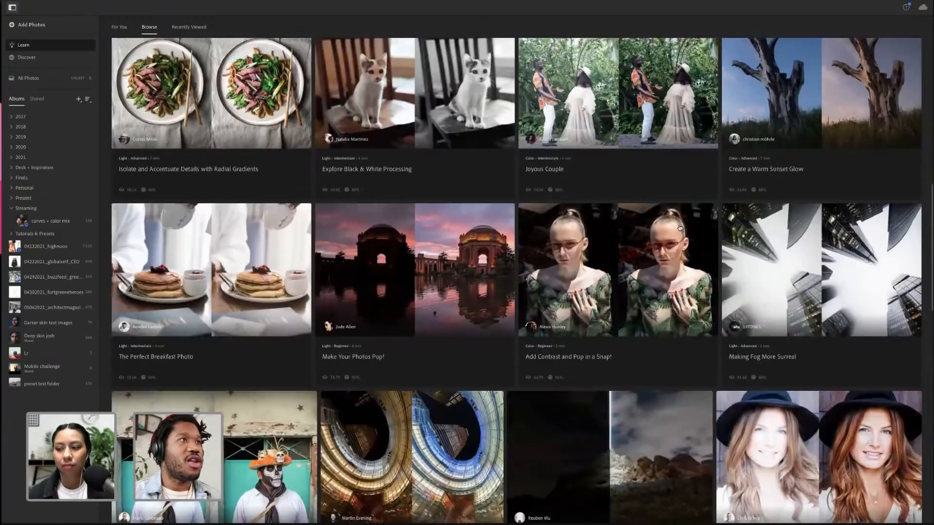
scroll(679, 228, down, 13)
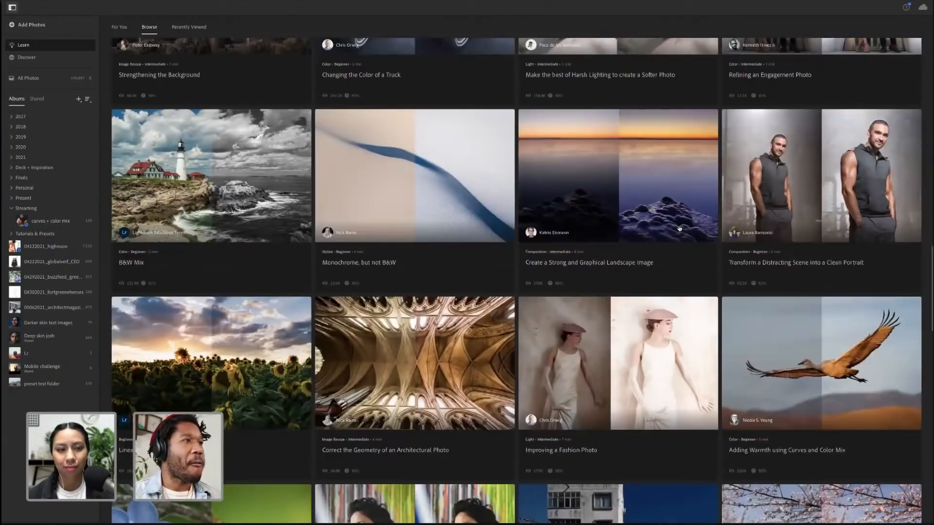
scroll(679, 229, down, 1)
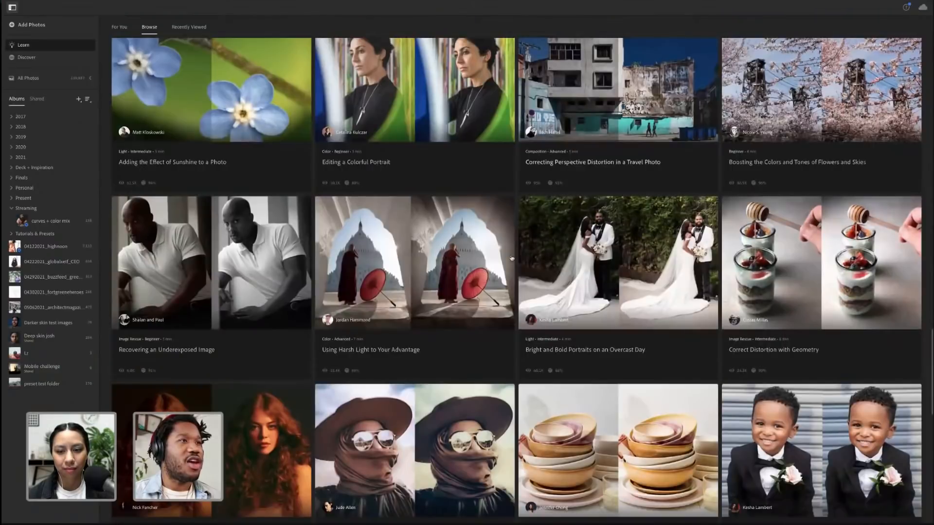
click(821, 265)
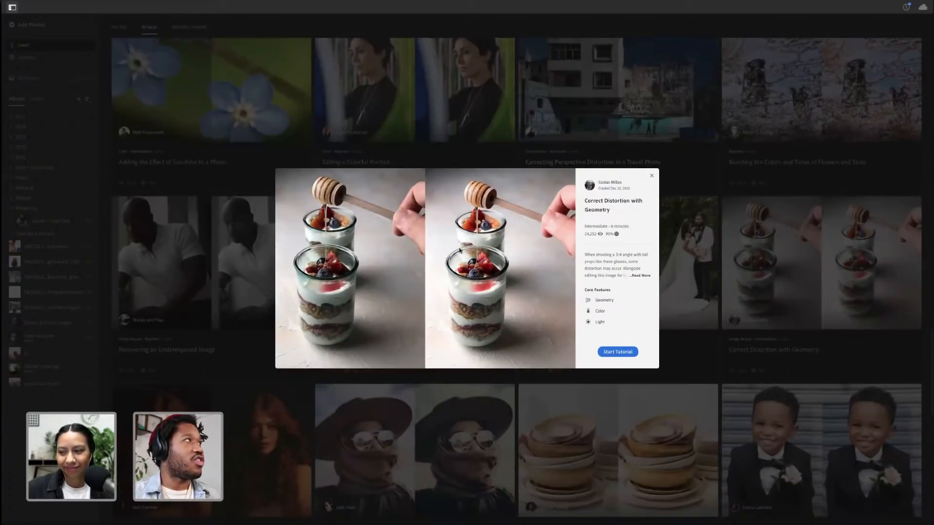
click(626, 353)
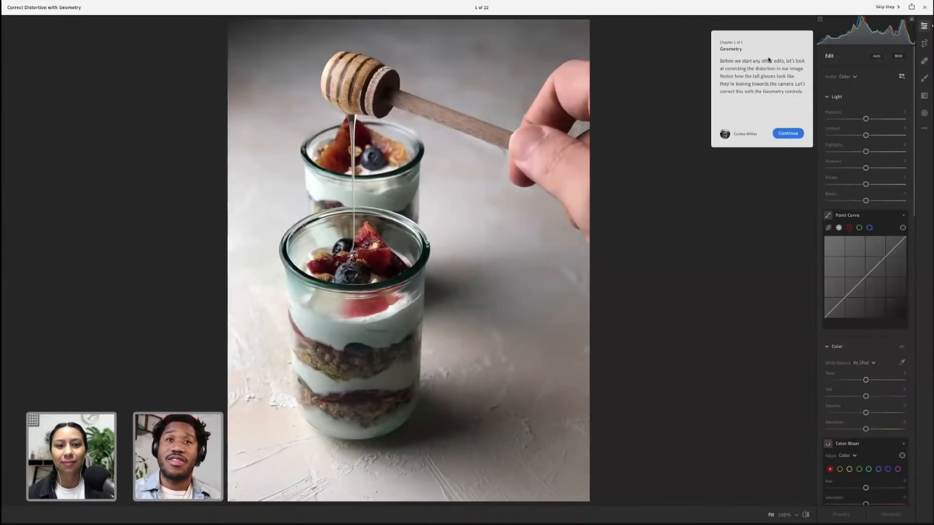
Advance to the Geometry step and nudge the Distortion slider upward
click(886, 7)
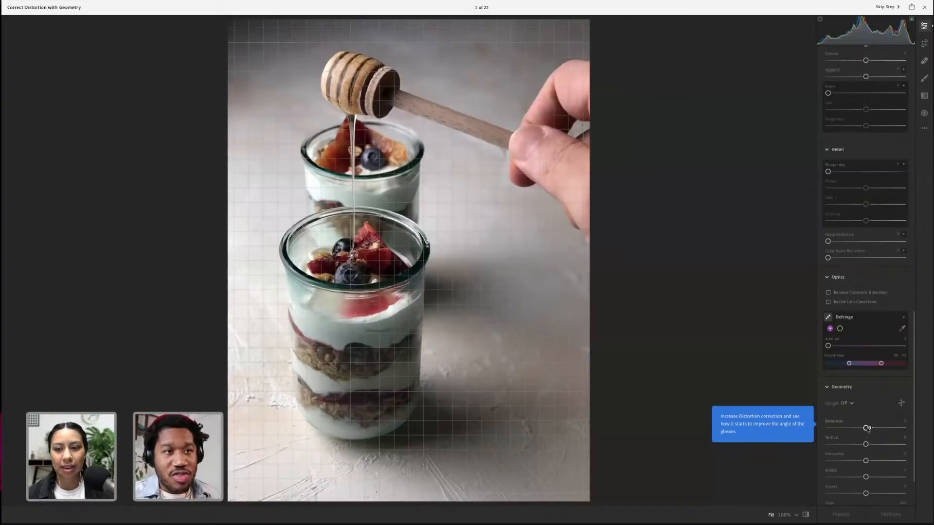
drag(870, 430, 871, 430)
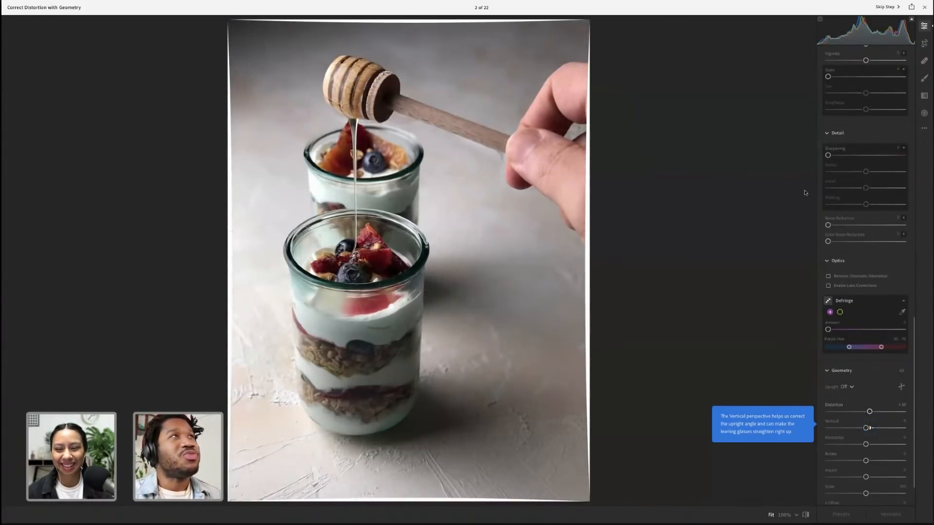
Exit the tutorial and switch to the Discover section of community edits
click(926, 8)
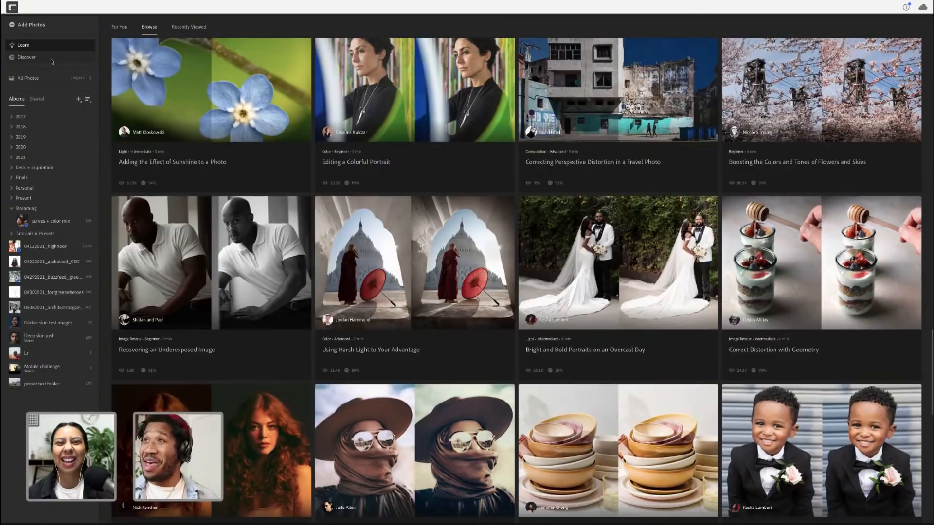
click(20, 58)
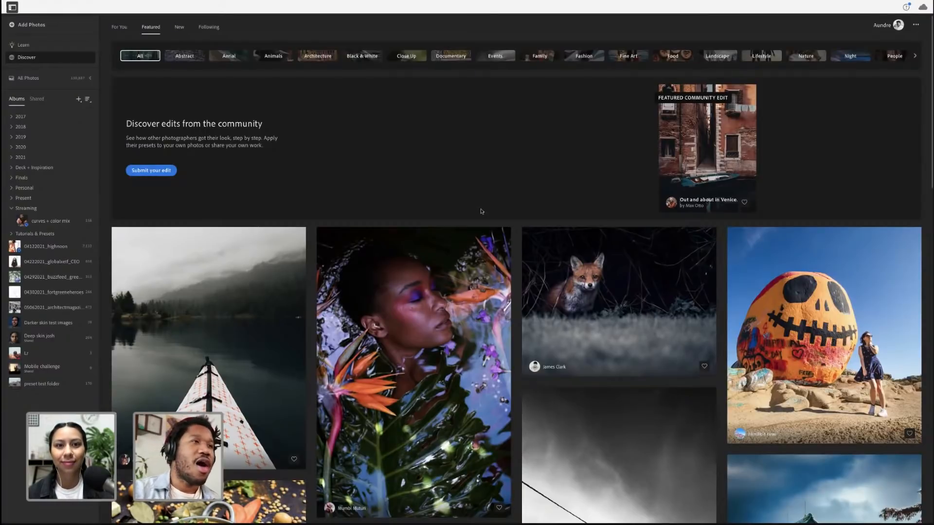
Scroll through the Featured community feed and open the Indian Sambhar edit
scroll(481, 211, down, 6)
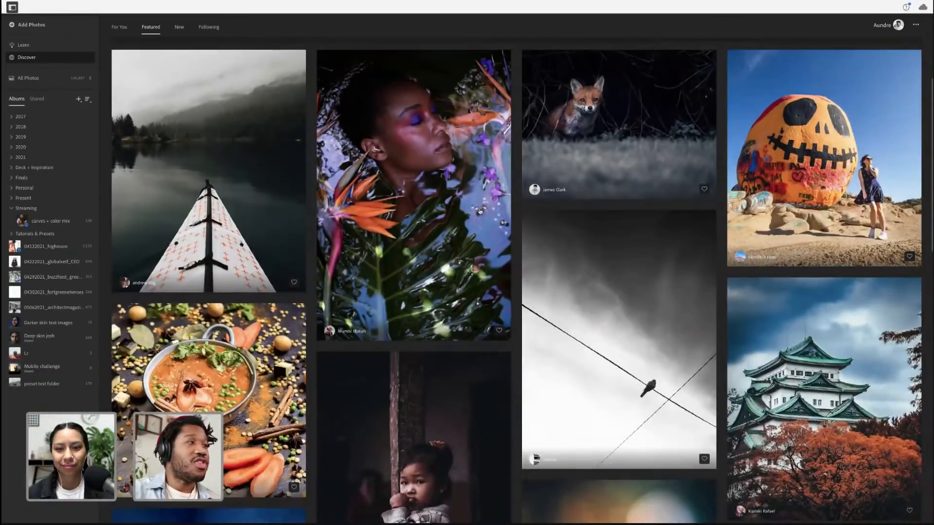
scroll(156, 183, down, 4)
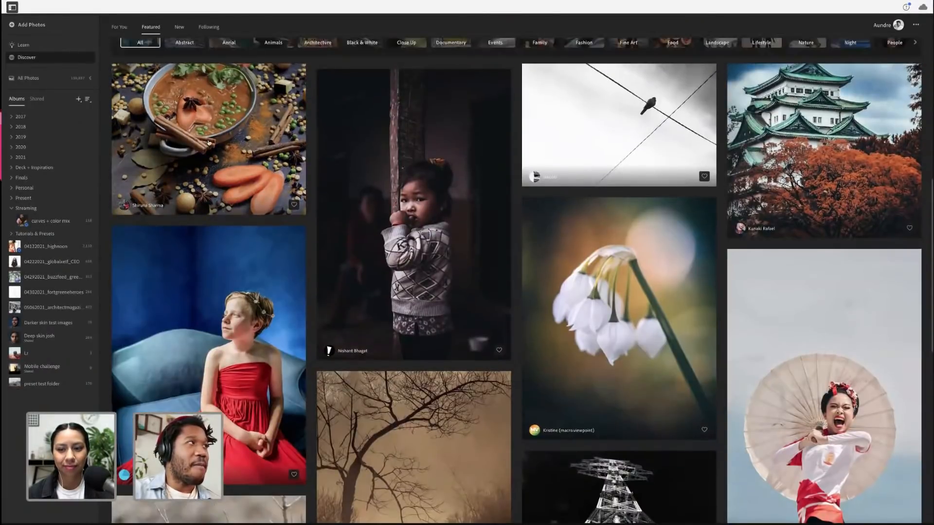
scroll(203, 144, up, 1)
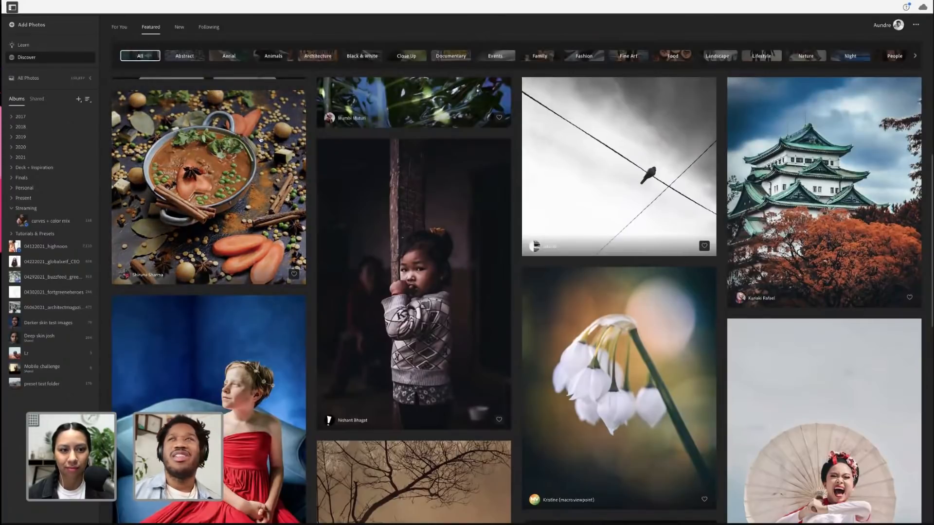
click(284, 196)
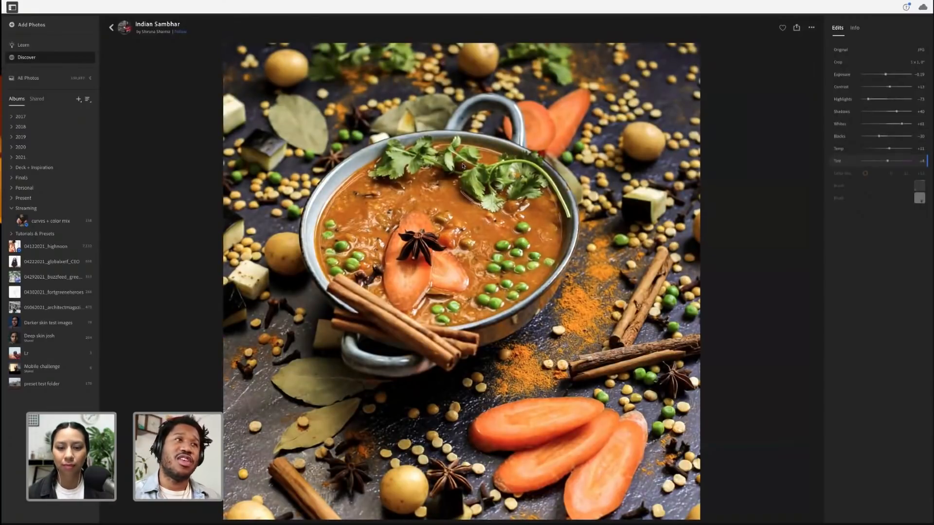
Review the Indian Sambhar edit's Light adjustments, then open its Info details
click(852, 138)
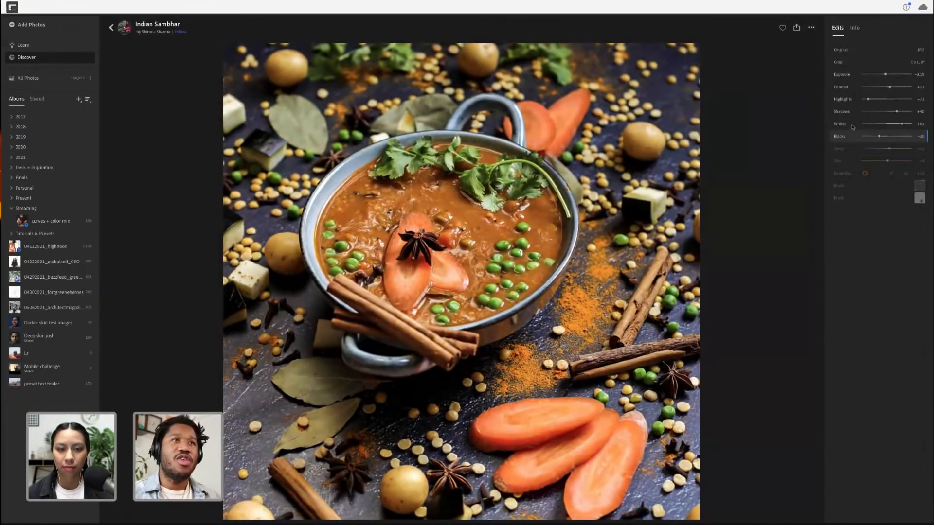
click(855, 122)
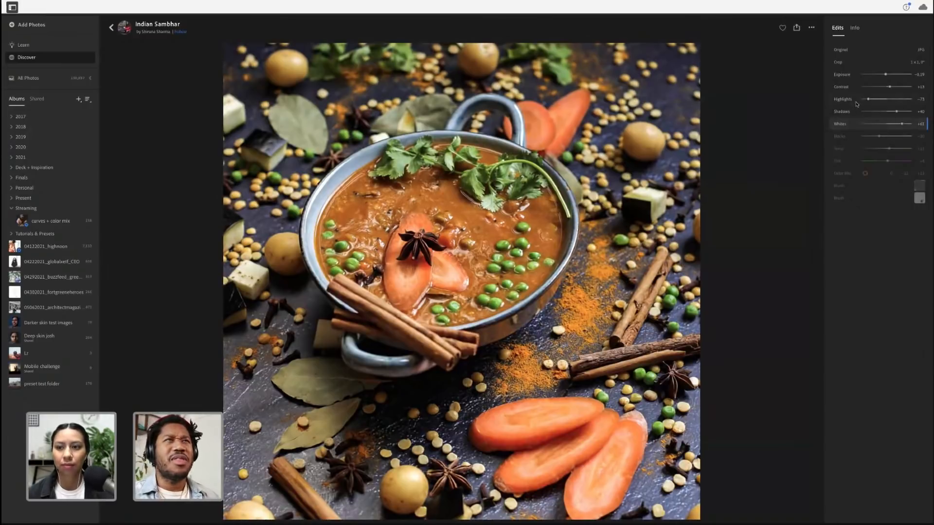
click(855, 101)
click(852, 110)
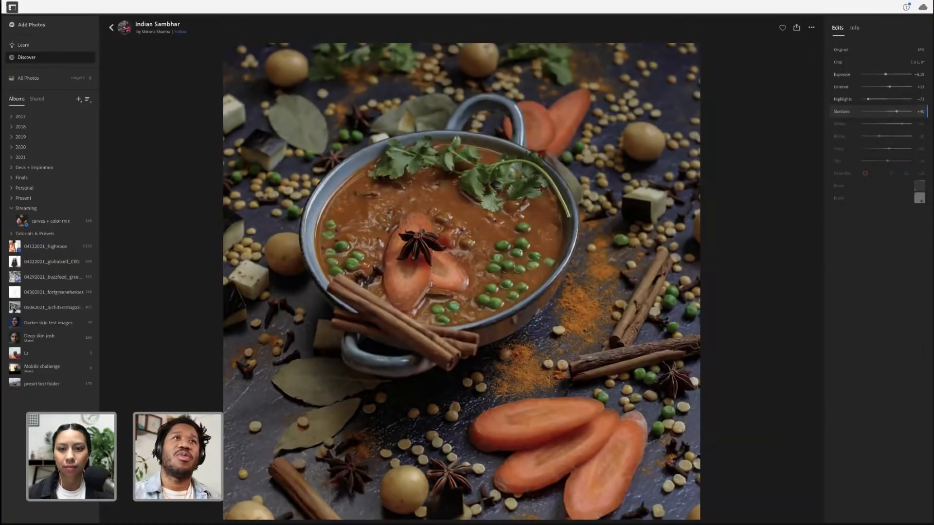
click(854, 28)
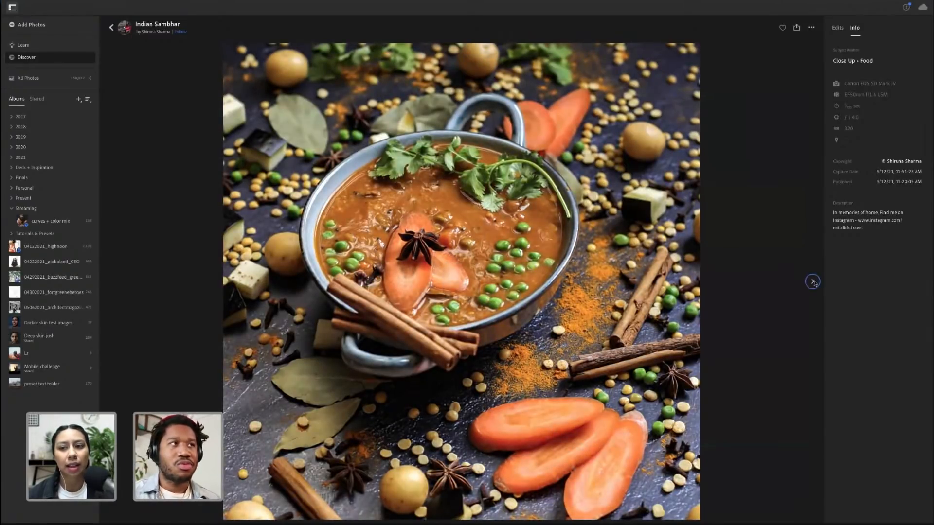
Step through the next community edits, viewing the Villager lyfstyle edit list and then White jewels
click(812, 282)
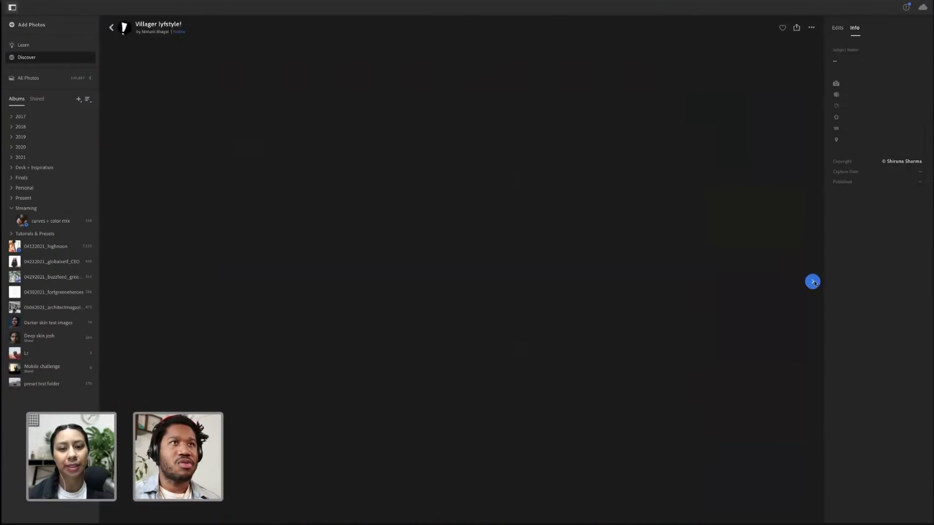
click(837, 28)
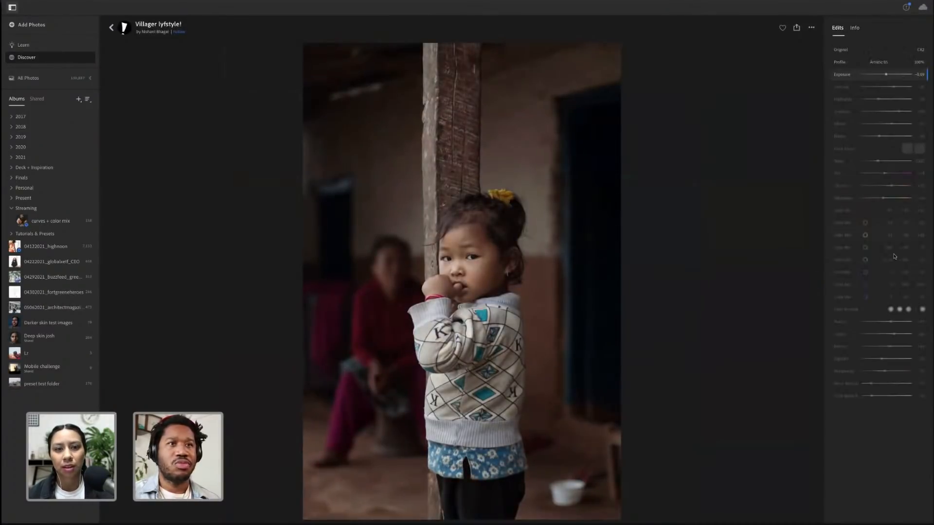
click(811, 280)
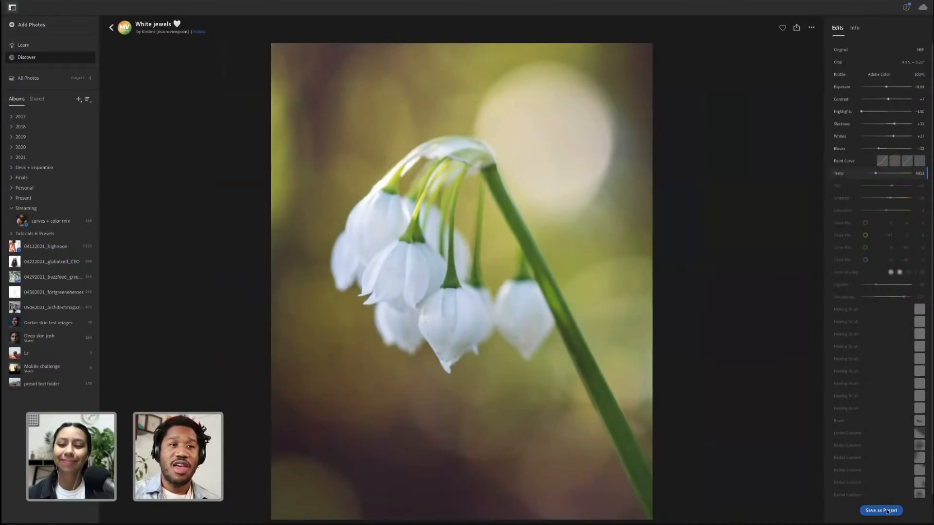
click(880, 510)
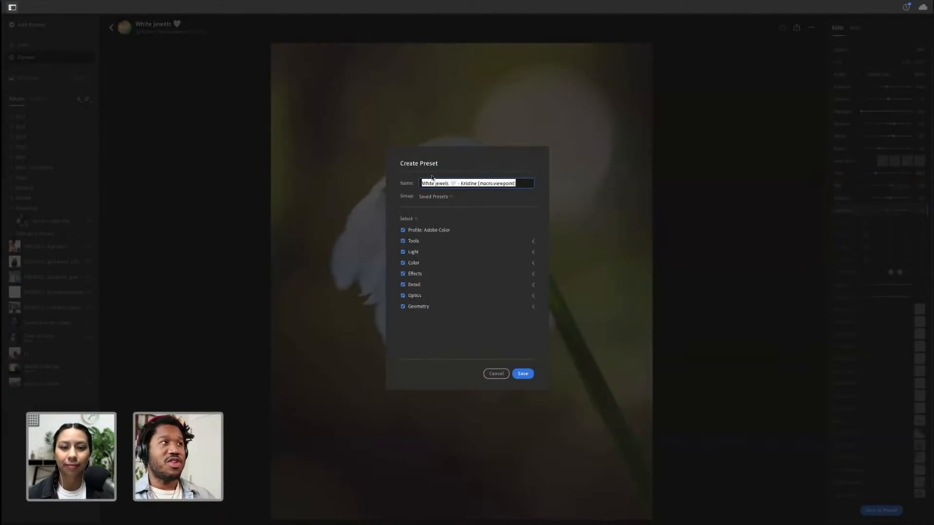
click(437, 196)
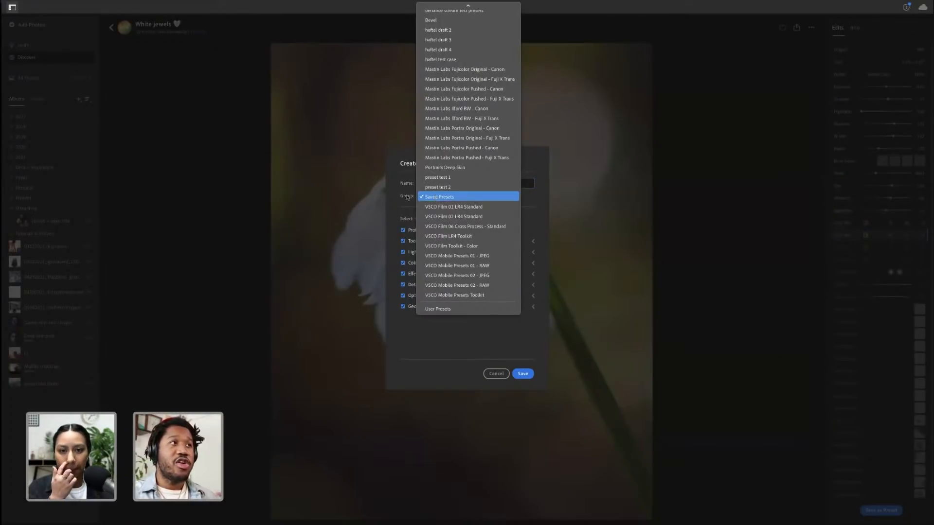
click(421, 197)
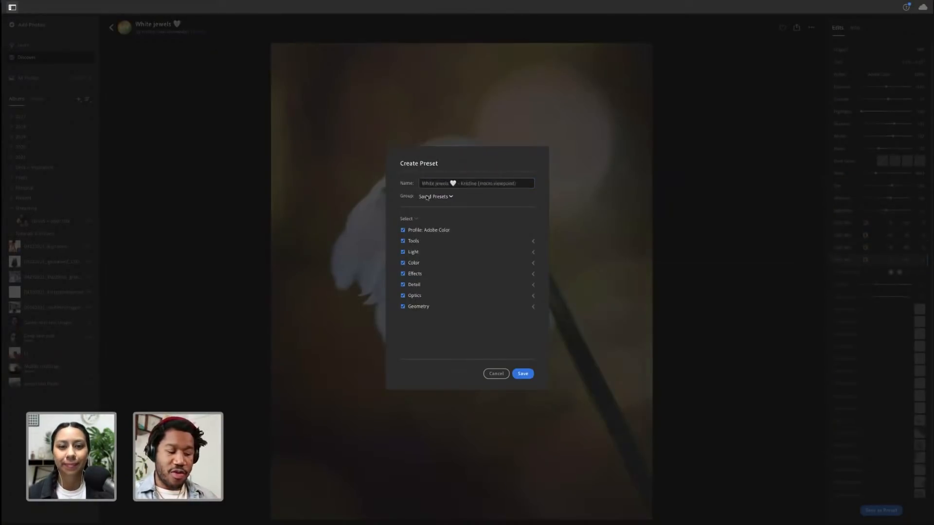
click(497, 374)
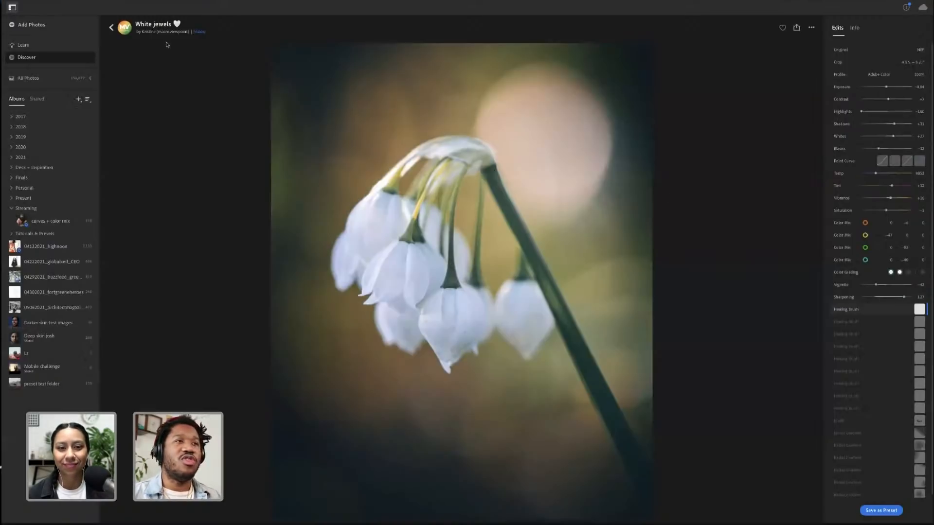
Return to the Discover feed and open the curves + color mix album
click(112, 28)
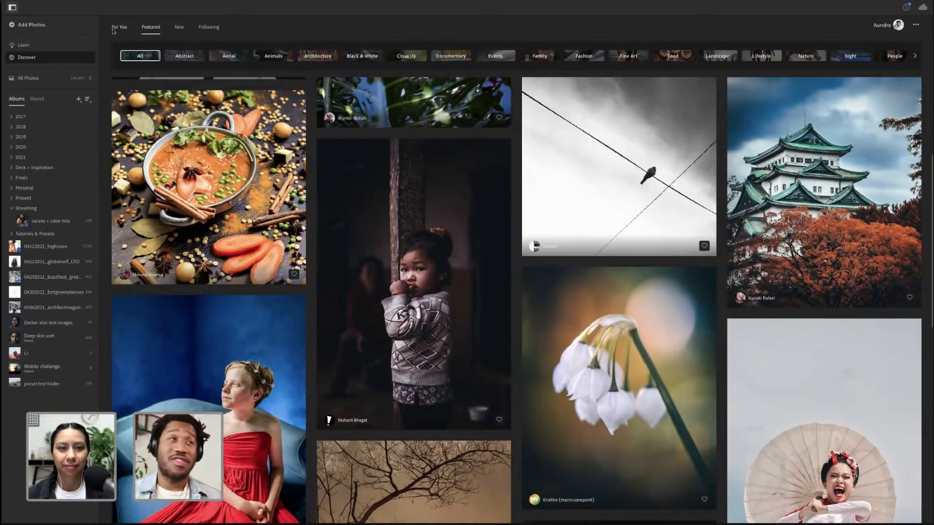
click(54, 224)
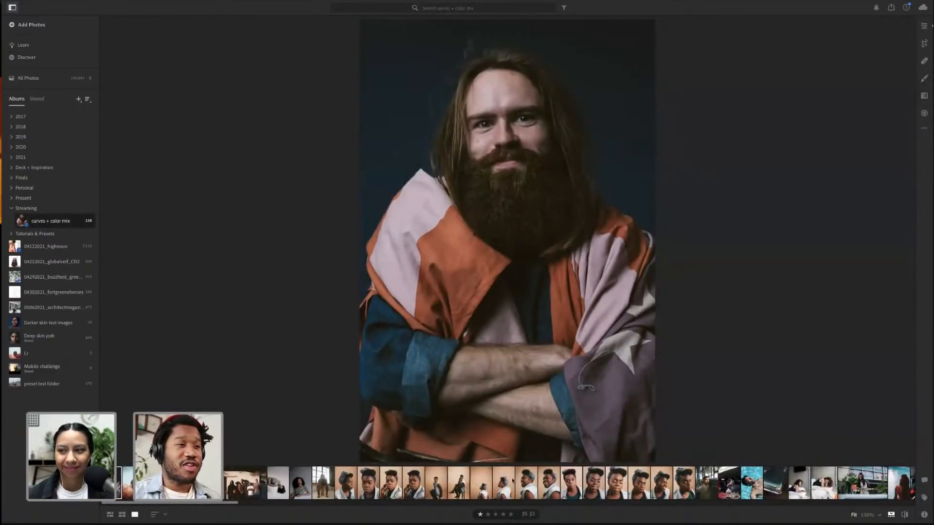
Scroll the filmstrip and select the portrait of the man in the pink shirt
scroll(554, 488, down, 5)
scroll(558, 488, down, 3)
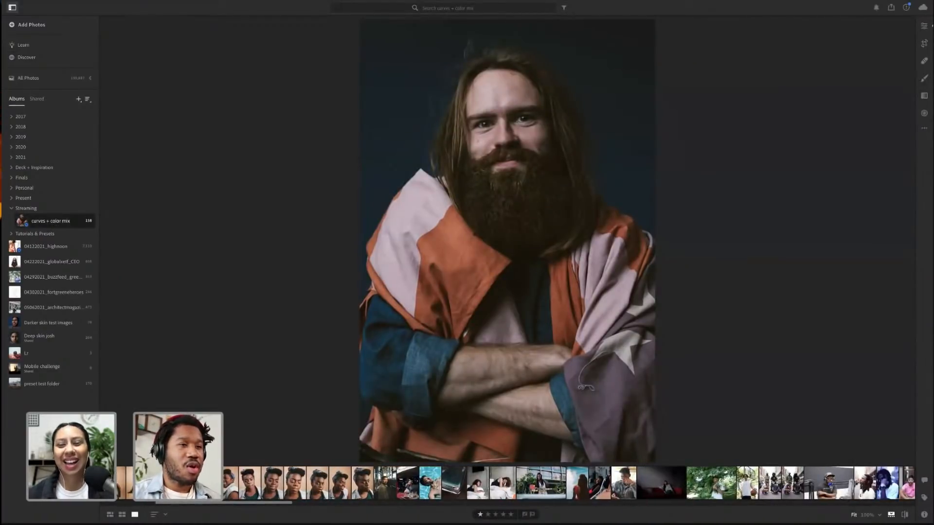
scroll(557, 488, down, 8)
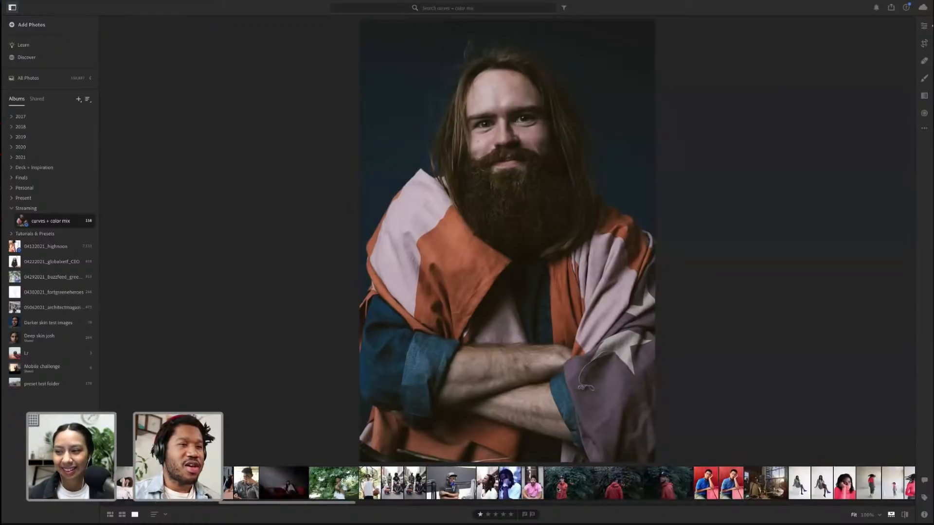
click(533, 483)
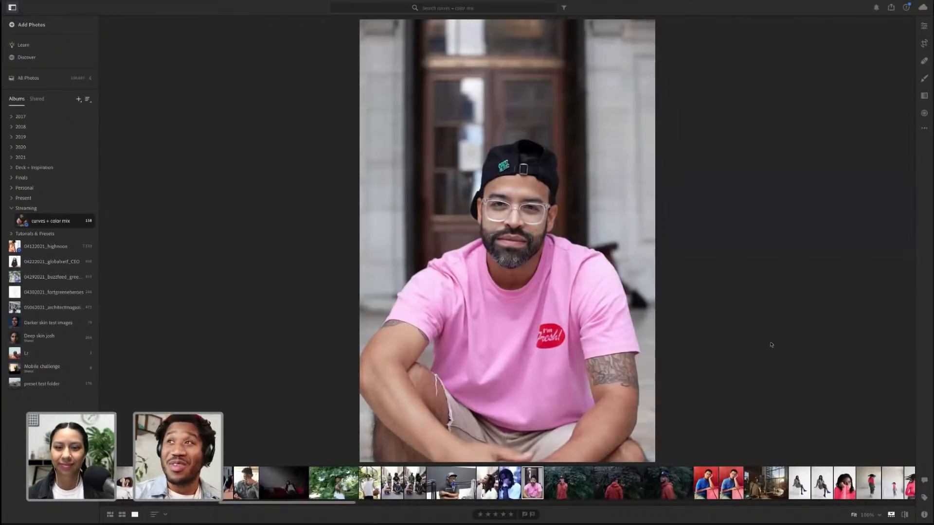
Open the Edit panel and scroll through its Color Mixer and Color Grading sections
click(923, 26)
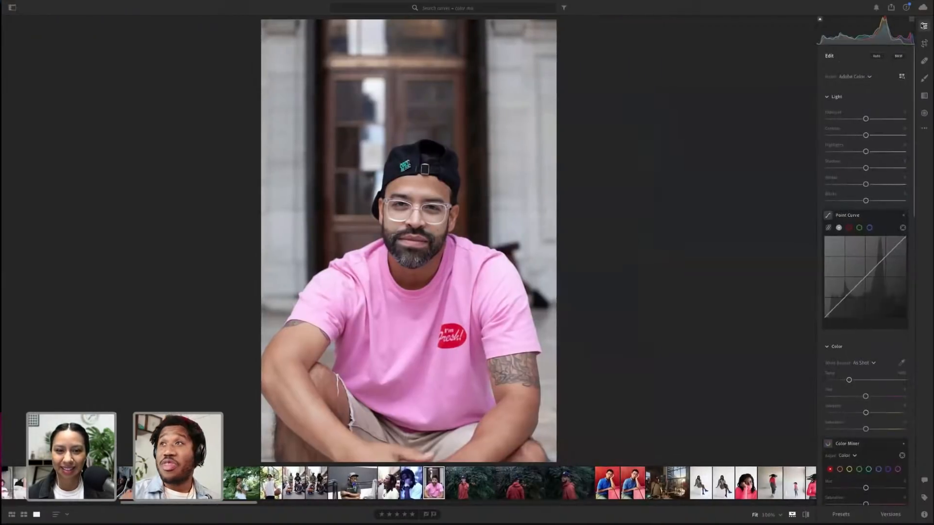
key(alt)
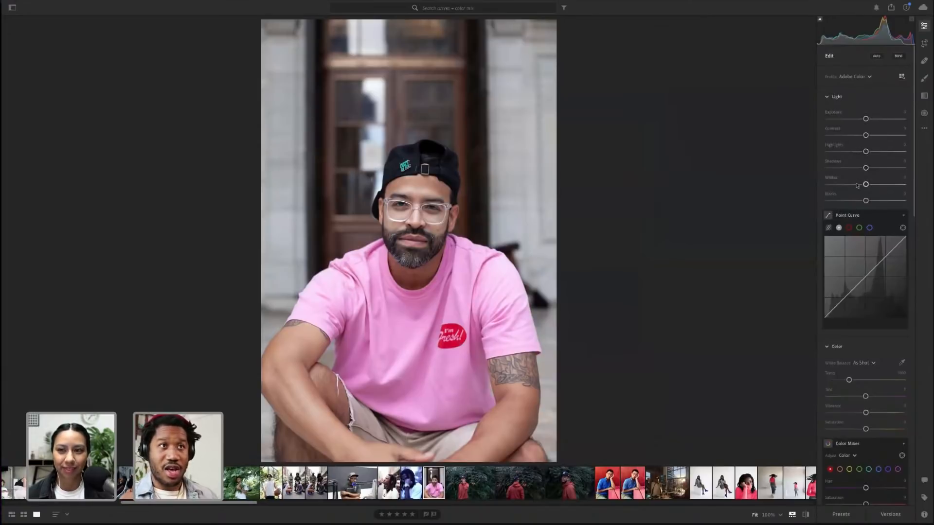
scroll(856, 215, down, 5)
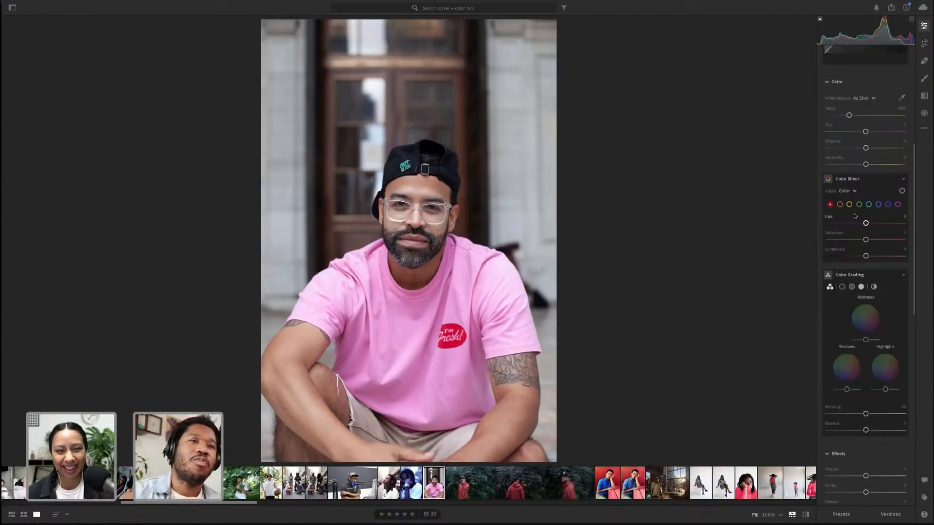
scroll(856, 223, down, 1)
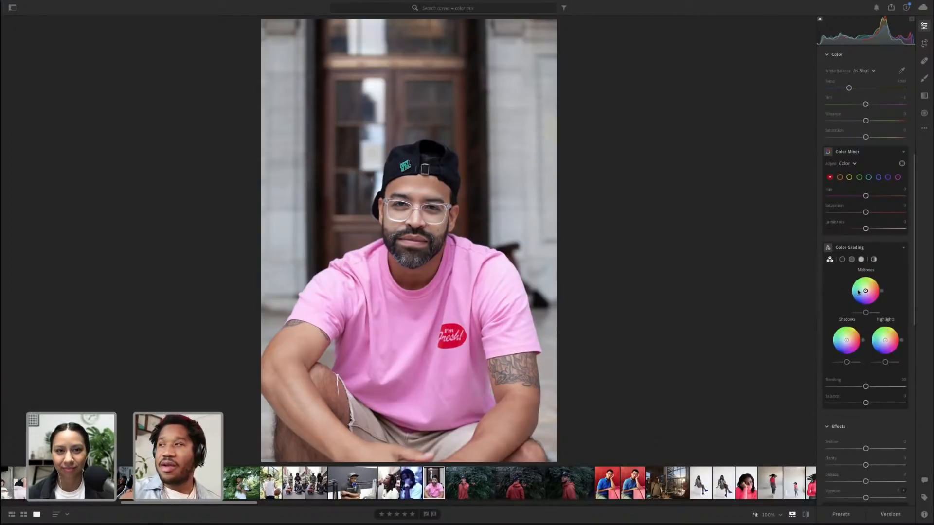
scroll(837, 367, down, 3)
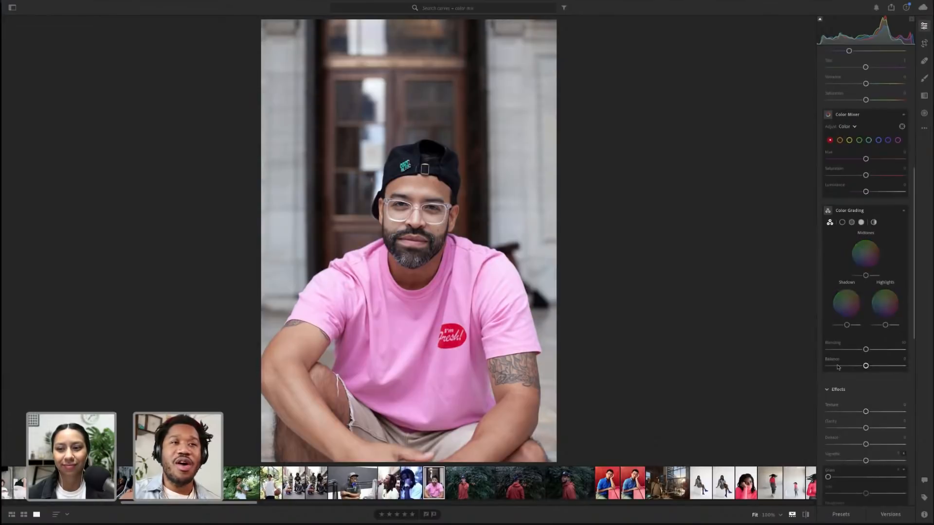
scroll(837, 367, up, 10)
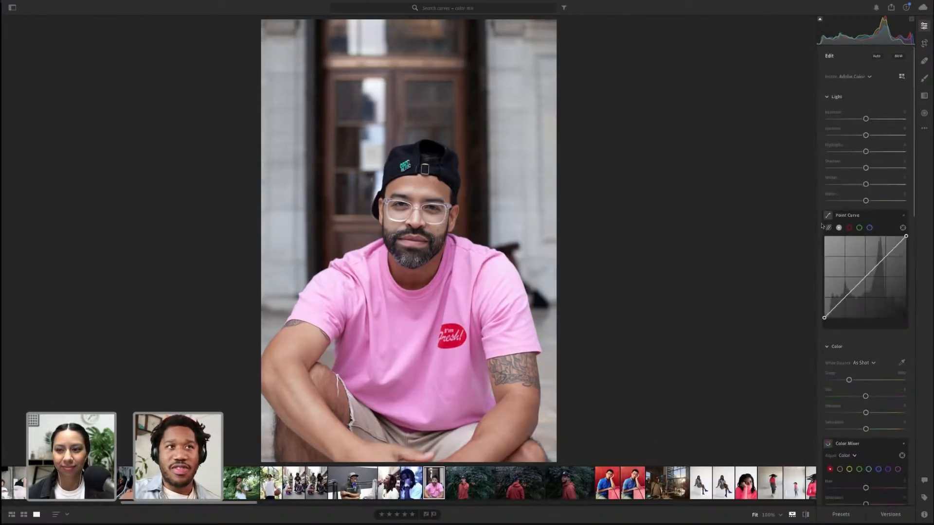
Collapse the Light, Color, Effects, Detail, Optics and Geometry sections of the Edit panel
click(828, 97)
click(827, 118)
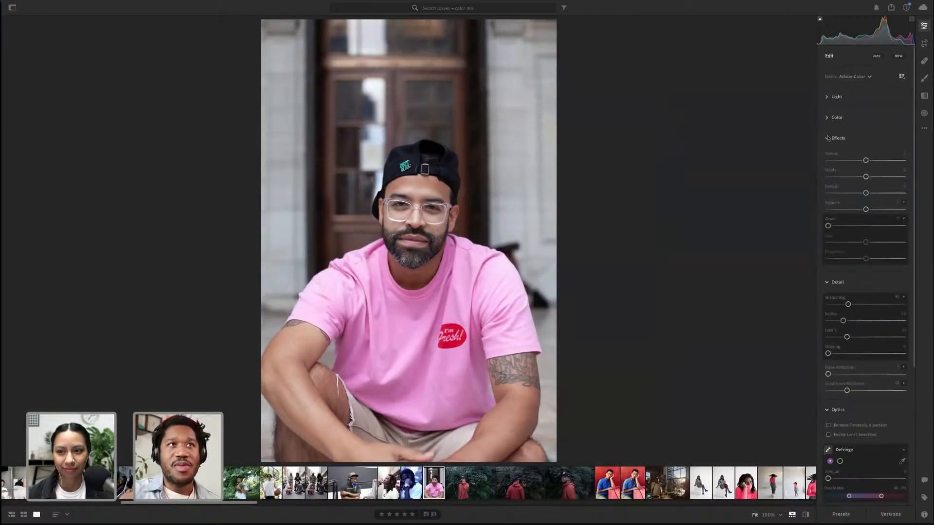
click(829, 138)
click(828, 159)
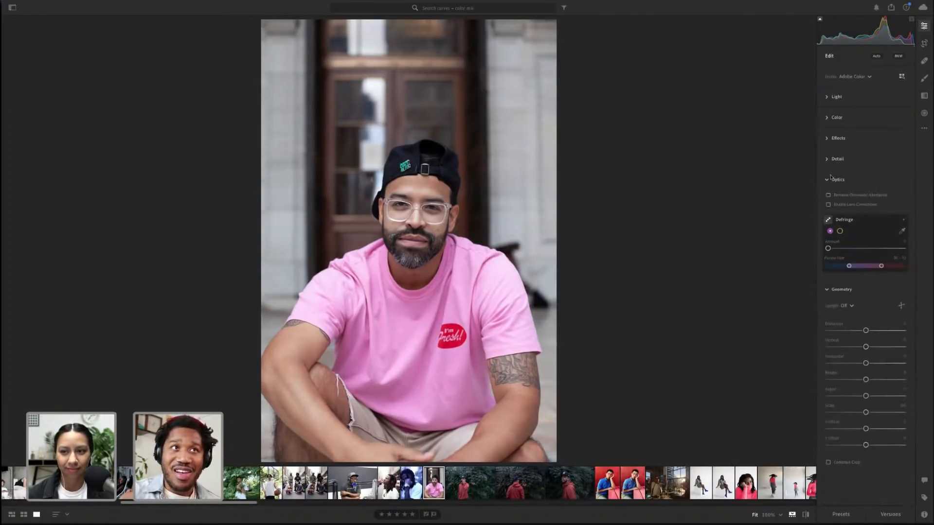
click(828, 179)
click(830, 201)
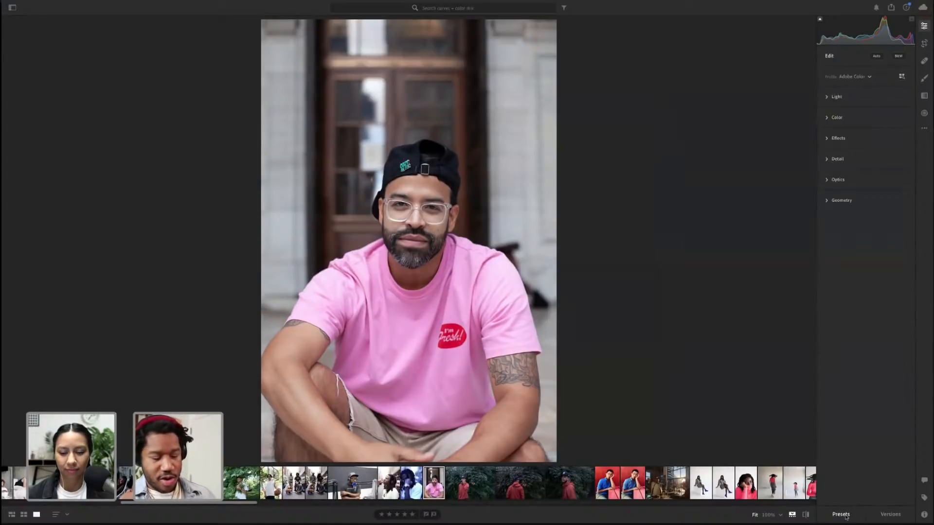
Open the Presets panel, expand the Light section and reveal the section reset options
key(alt)
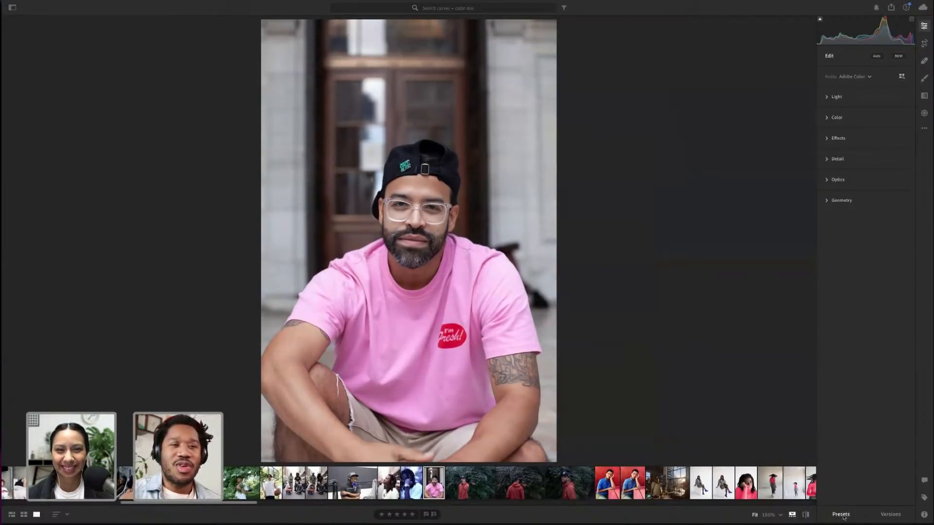
click(844, 518)
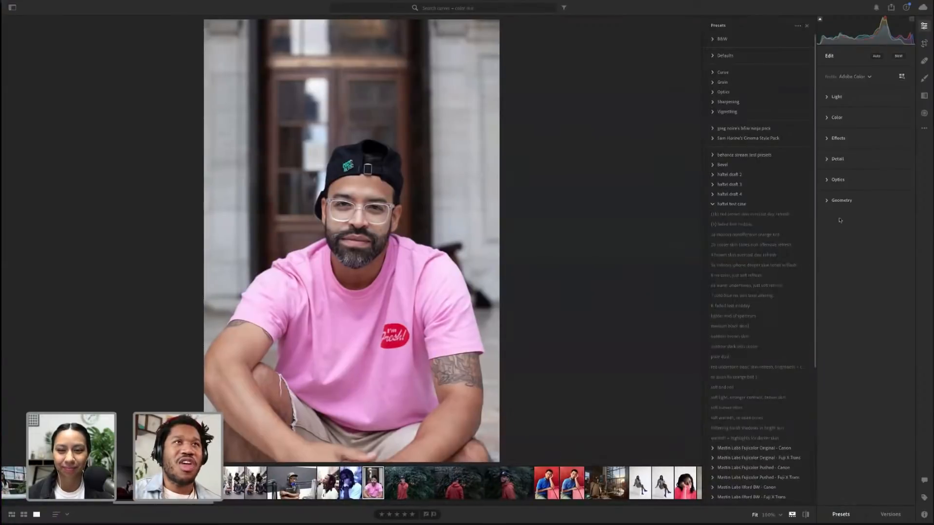
click(843, 101)
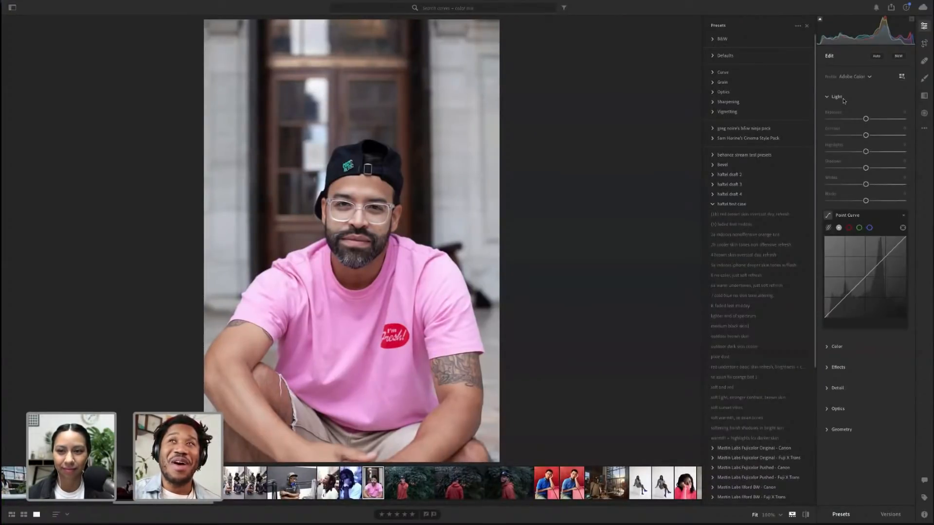
key(alt)
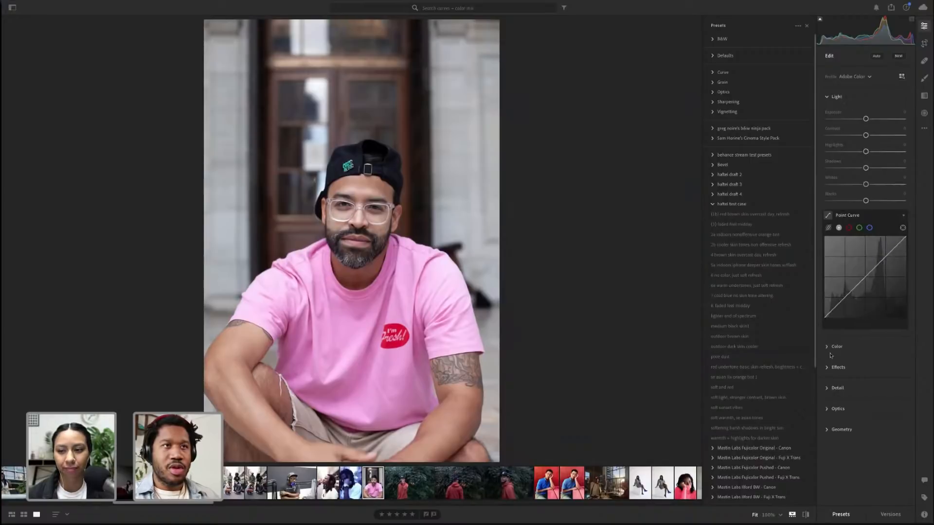
Expand the Color and Effects sections of the Edit panel
click(832, 354)
scroll(832, 354, down, 1)
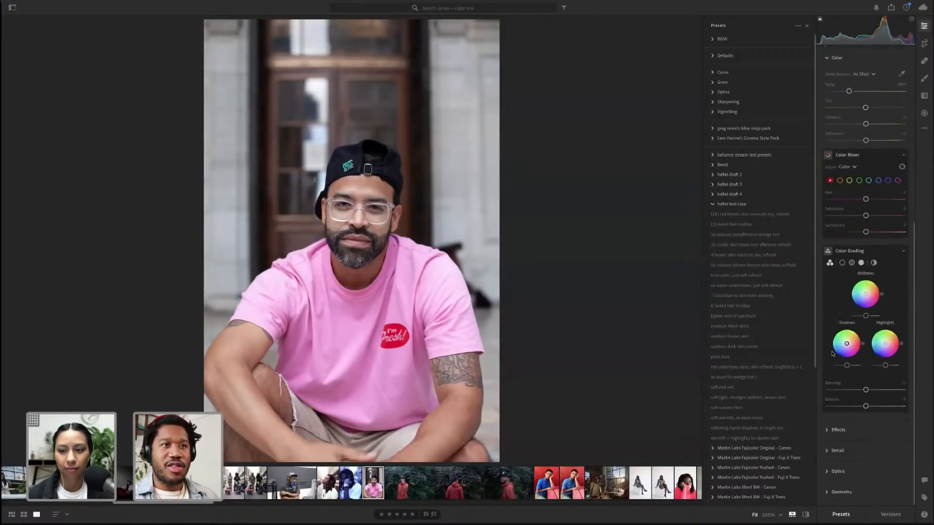
click(838, 430)
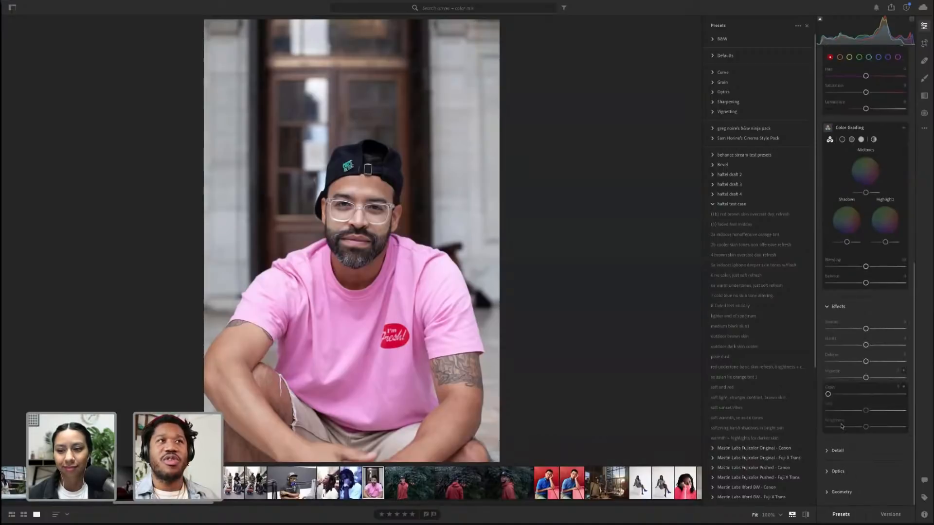
scroll(876, 306, up, 10)
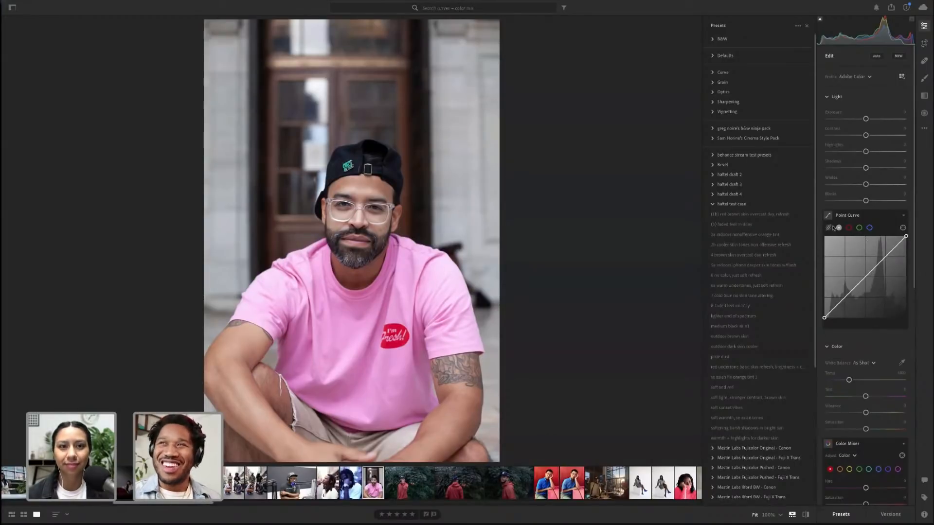
Preview the haftel test case presets on the portrait, from [16] red brown skin overcast day refresh to 2b cooler skin tones non offensive refresh
click(784, 216)
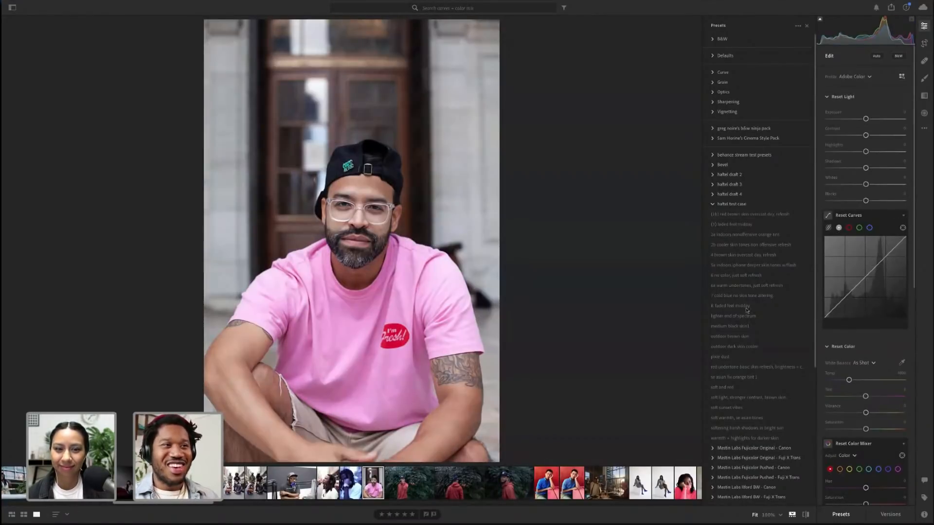
click(748, 225)
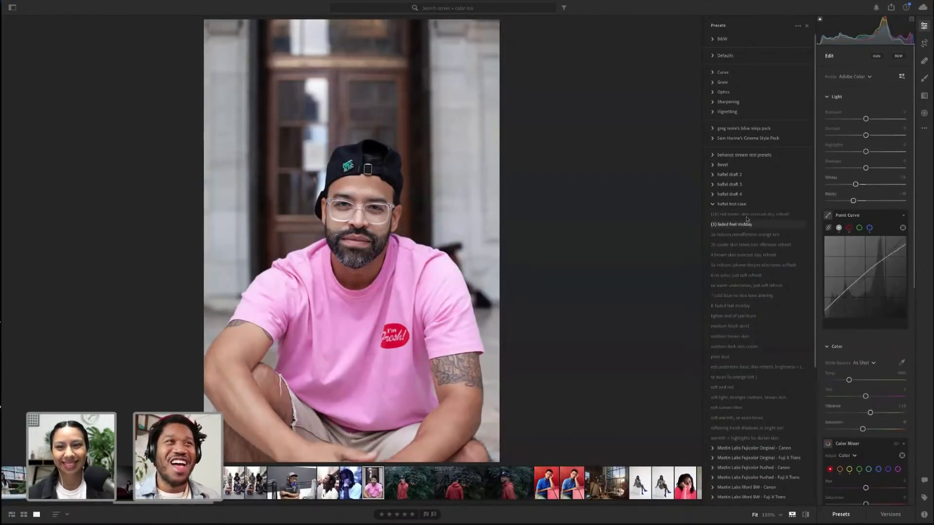
click(747, 218)
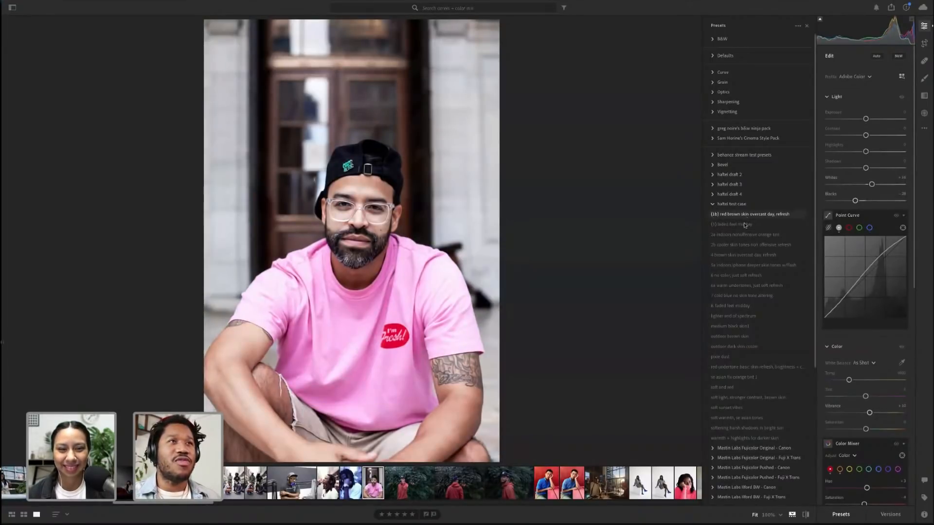
click(745, 226)
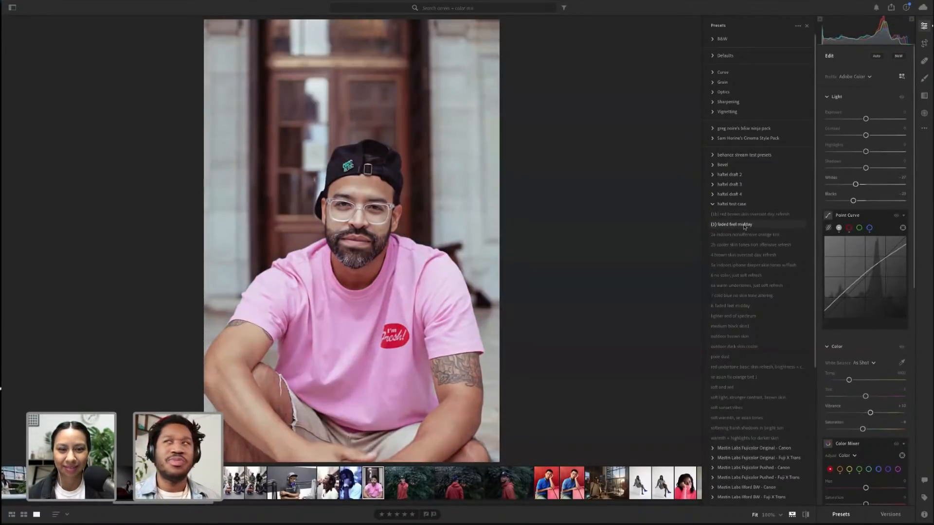
click(744, 235)
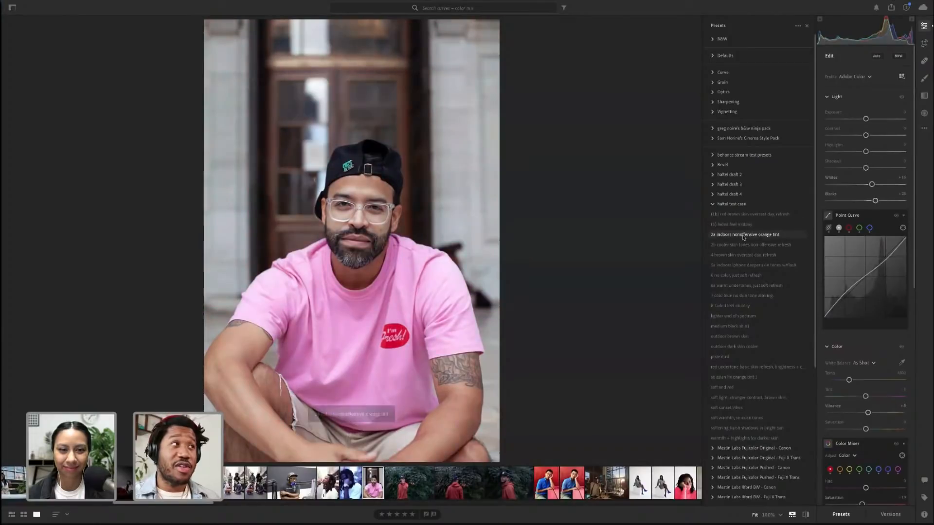
click(745, 245)
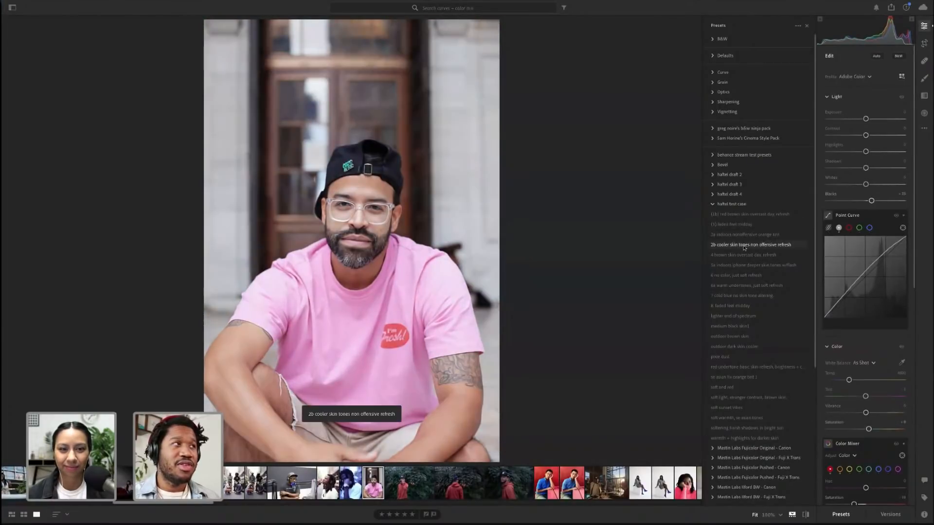
Zoom the portrait to 100% and compare the faded feel midday, 2a, 2b and 5a indoors presets on the face
click(402, 204)
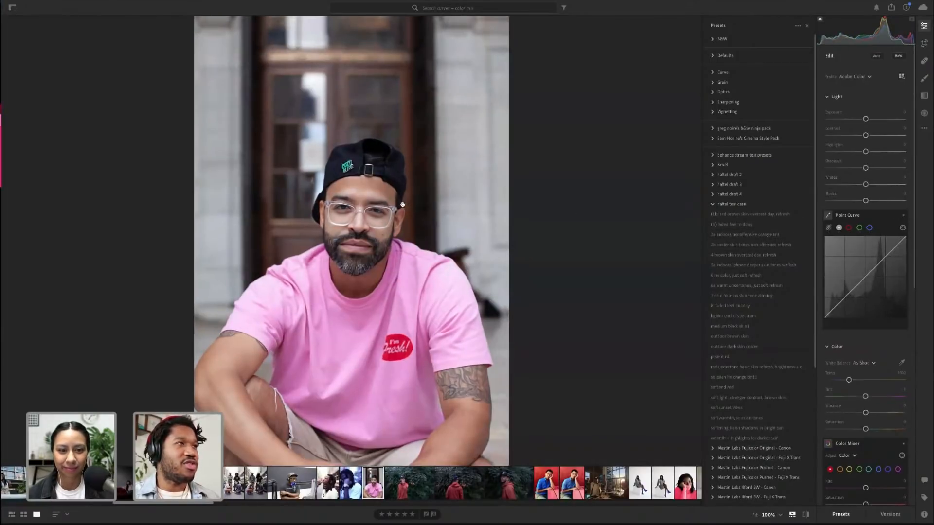
click(740, 215)
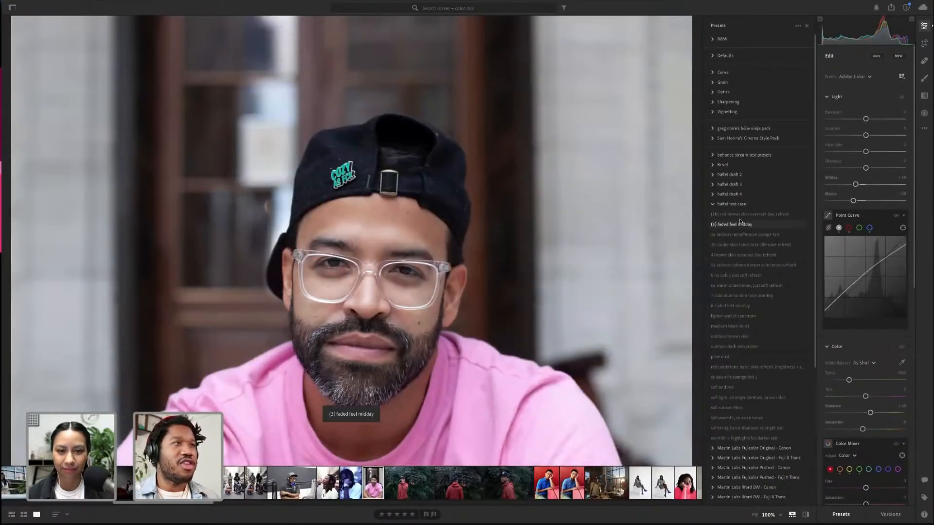
click(741, 225)
click(743, 234)
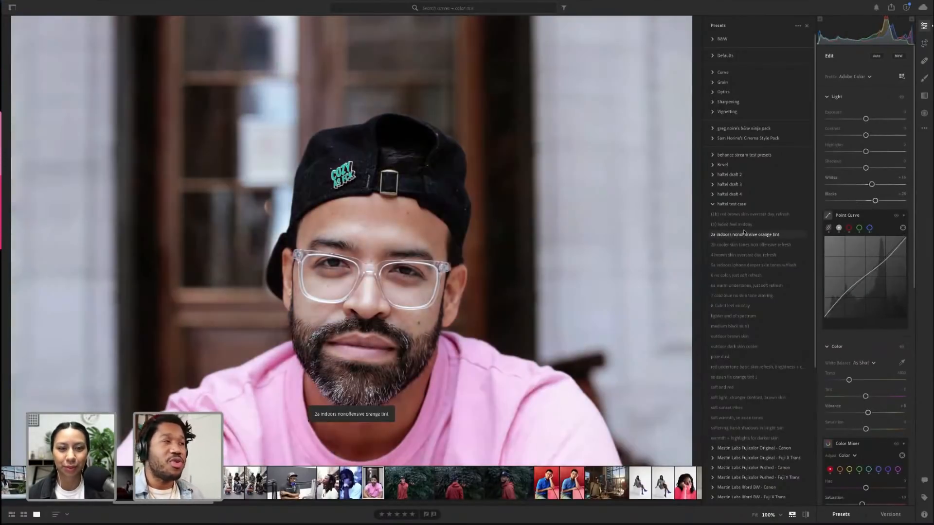
click(743, 245)
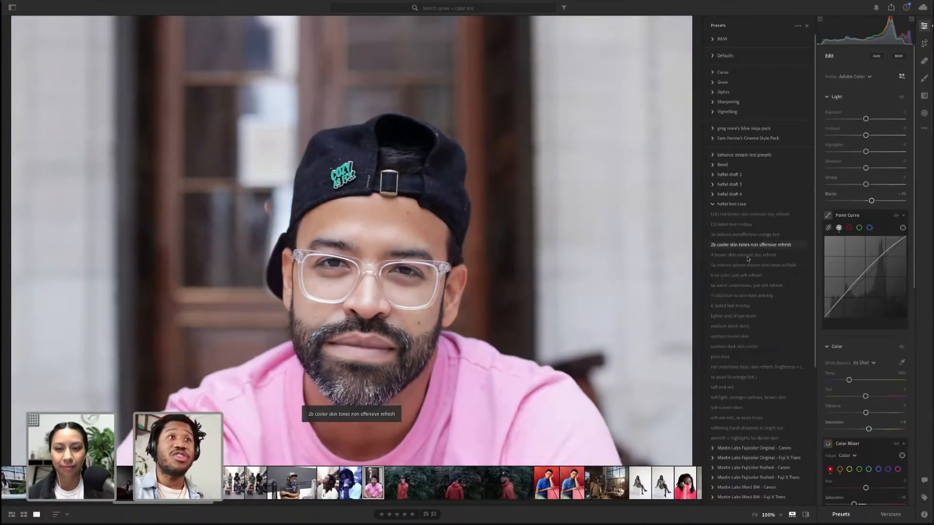
click(748, 258)
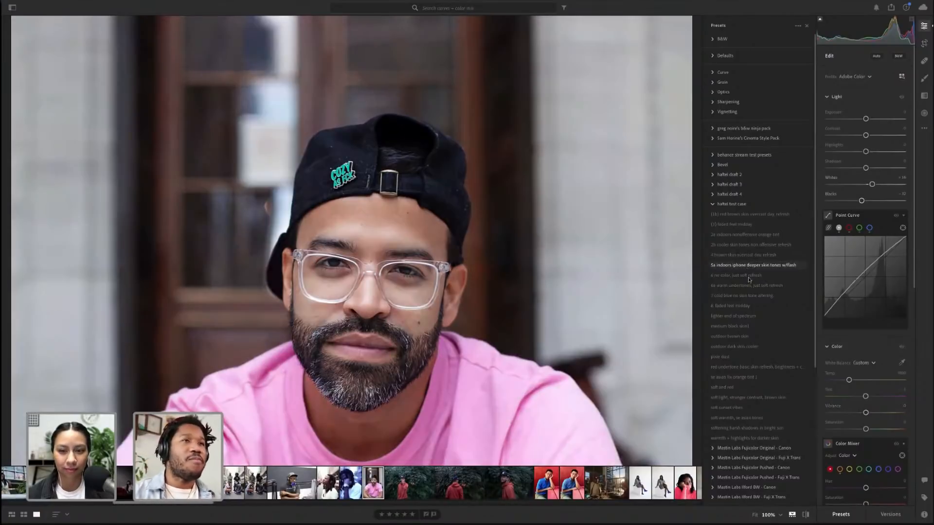
Apply further test presets, including 6a warm undertones, medium black skin1 and 5a indoors iphone deeper skin tones w/flash
click(748, 286)
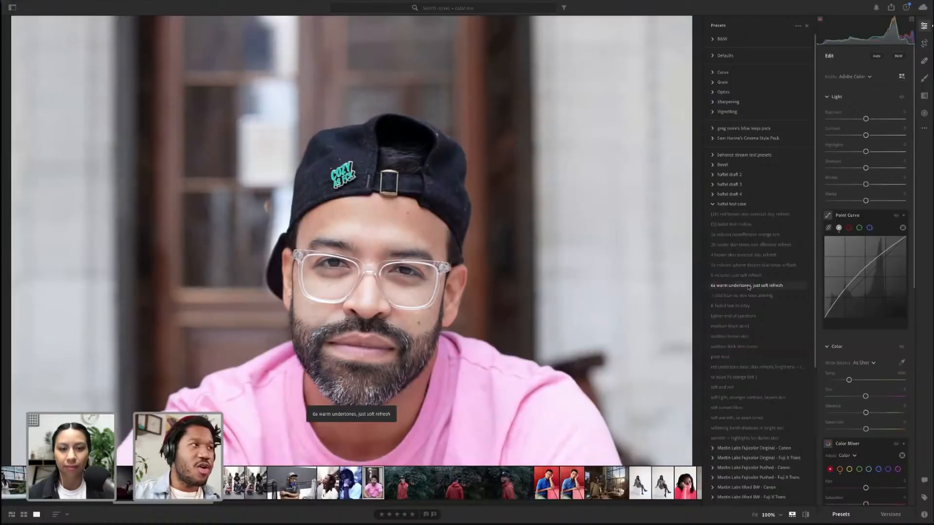
click(751, 298)
click(747, 306)
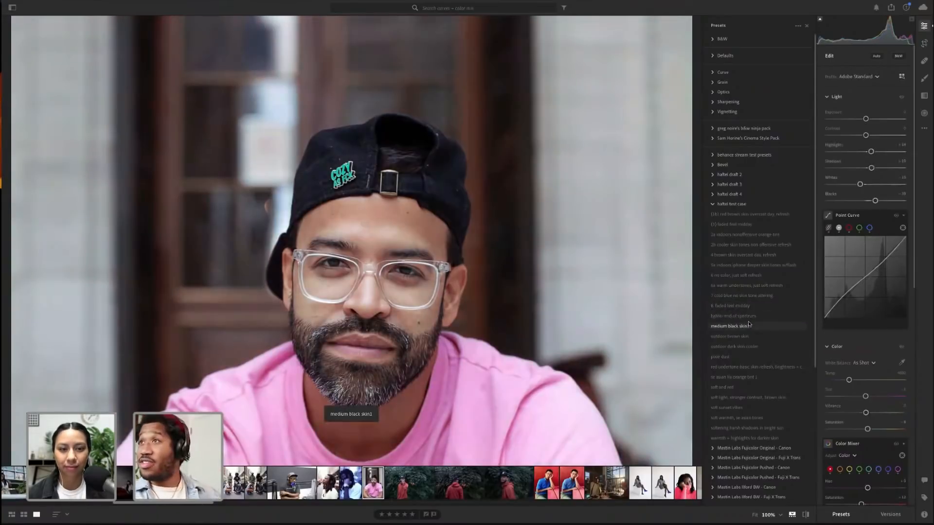
click(749, 325)
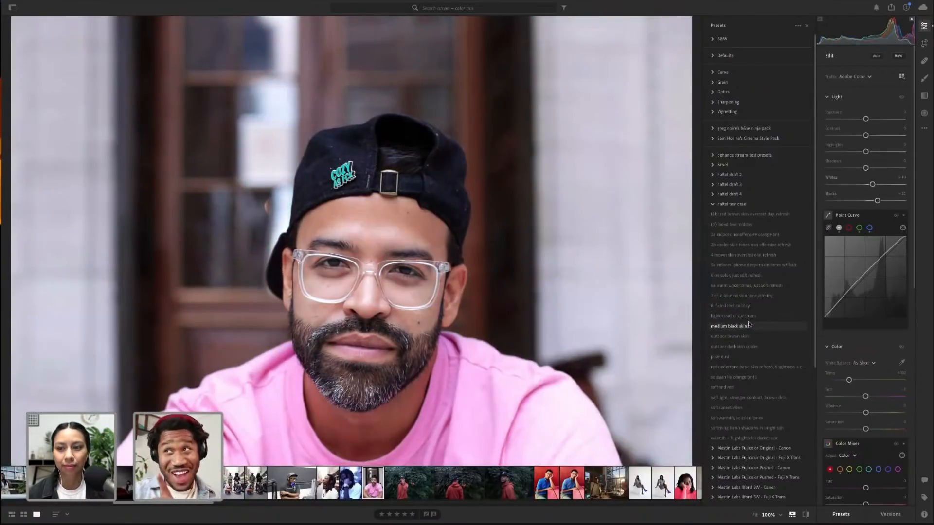
click(797, 267)
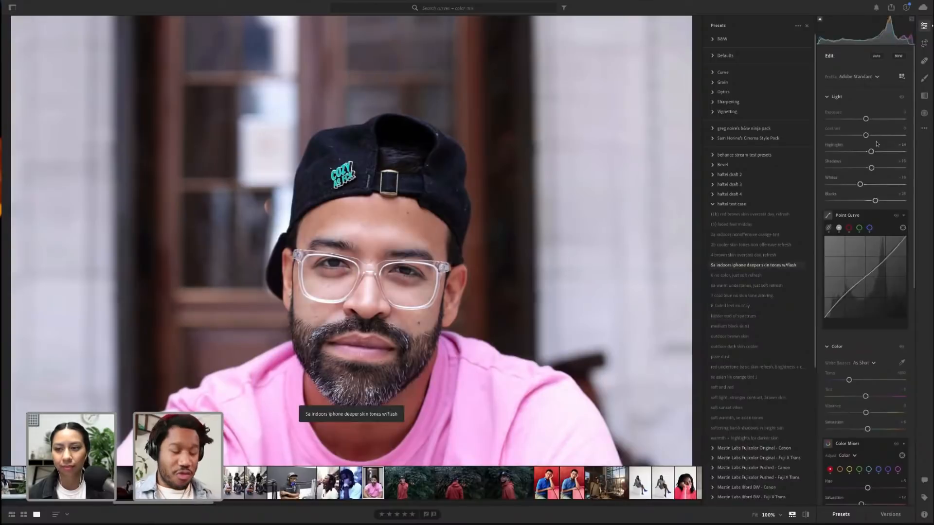
Undo the last two preset changes and preview (1) faded feel midday and 2a indoors nonoffensive orange tint again
key(ctrl+z)
key(ctrl+z)
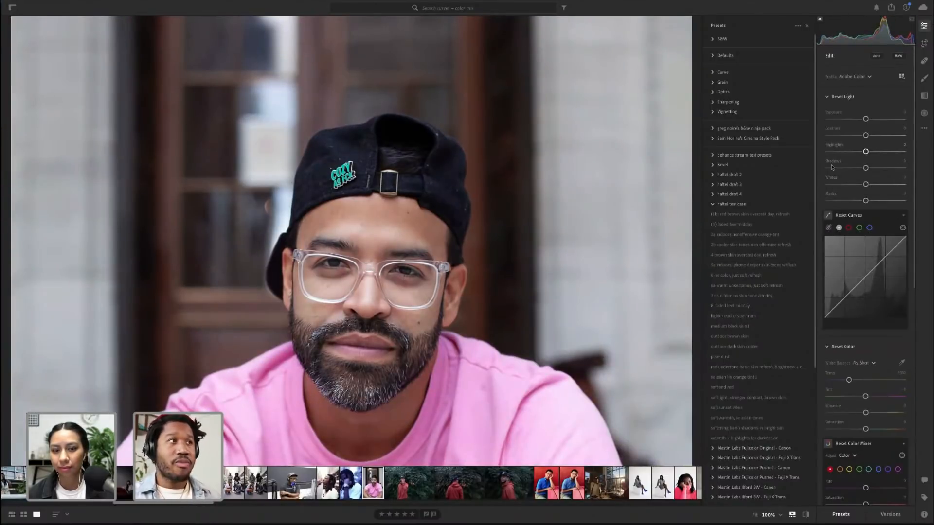
click(760, 214)
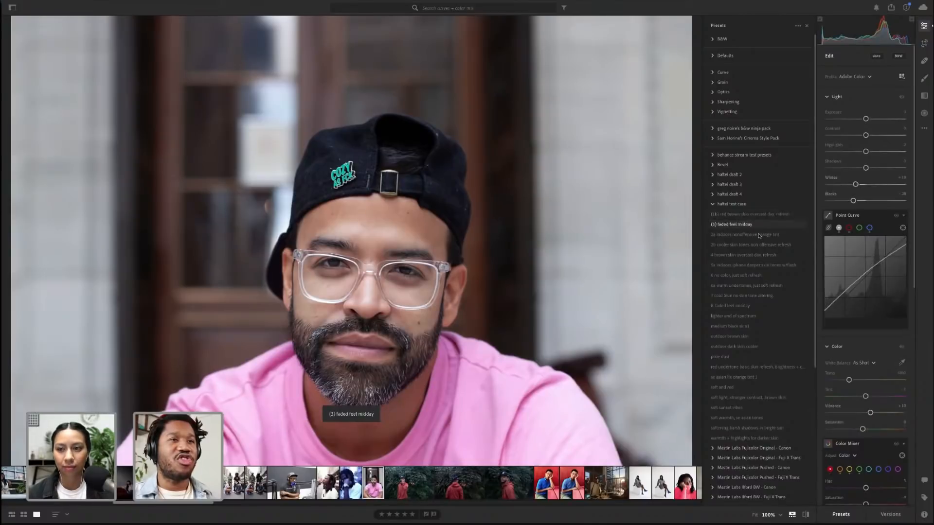
click(761, 234)
Apply the 6 hs color, just soft refresh preset from the haftel test case group to the portrait
scroll(852, 234, down, 10)
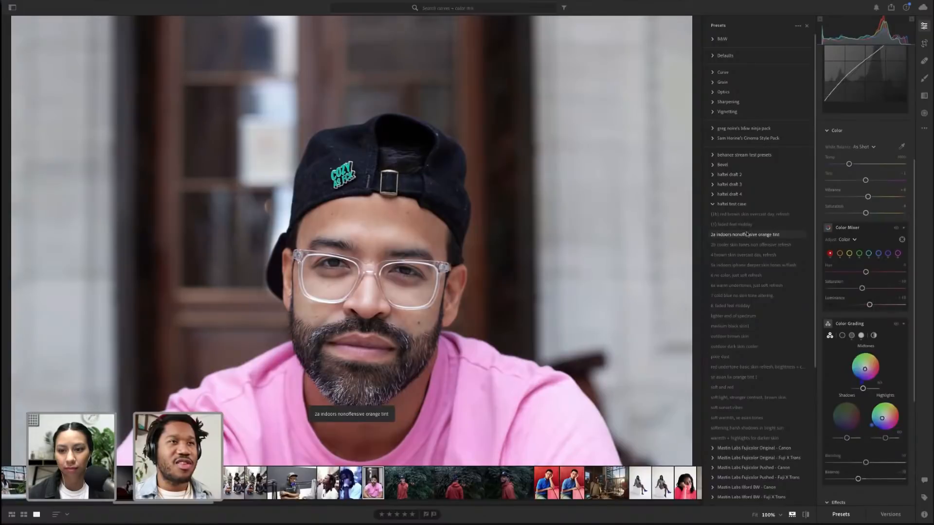
scroll(745, 234, down, 1)
scroll(746, 233, down, 3)
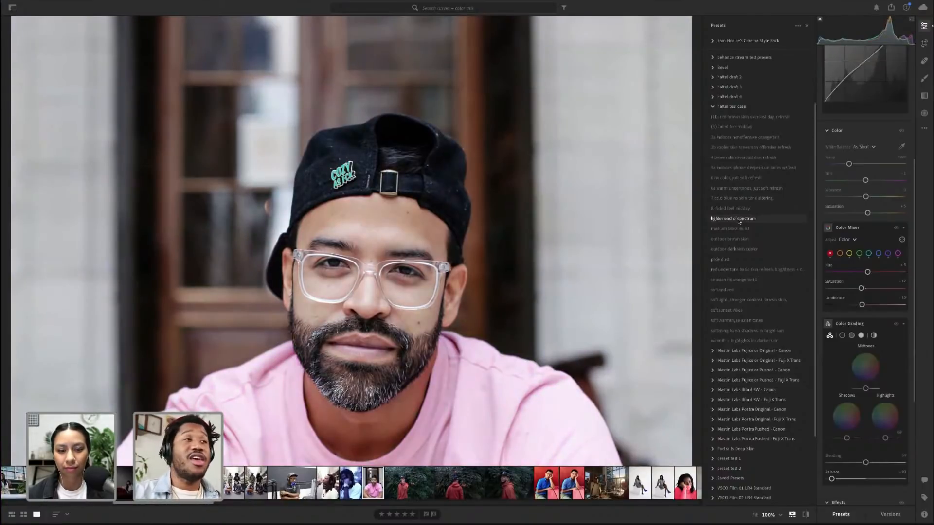
click(745, 199)
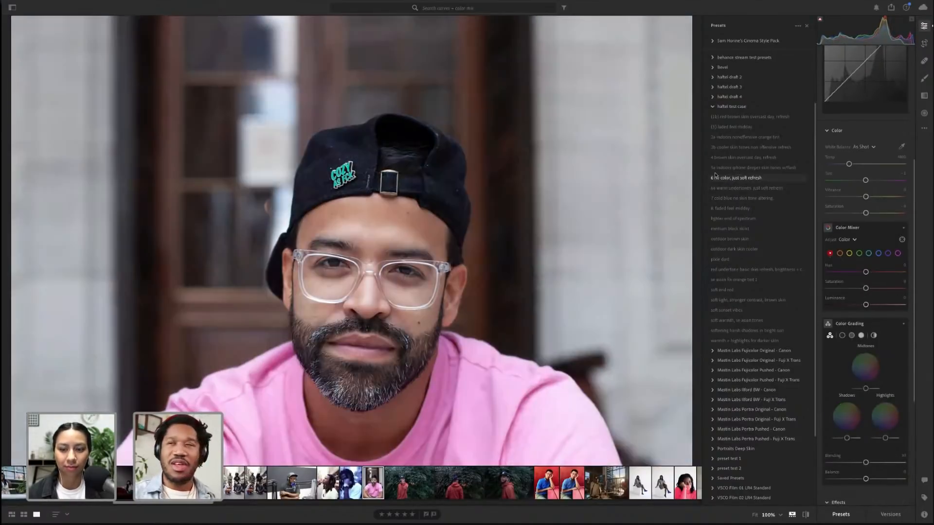
click(715, 176)
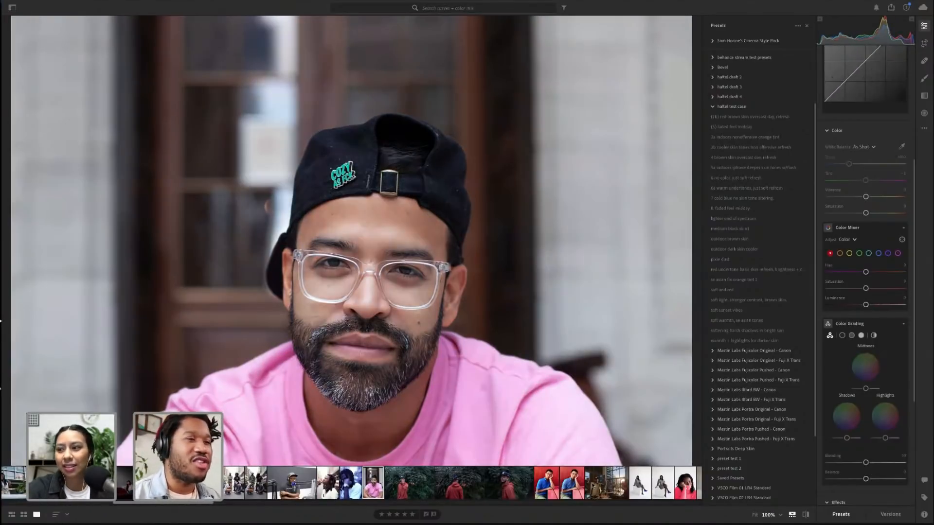
Select the restaurant group photo in the filmstrip
click(590, 485)
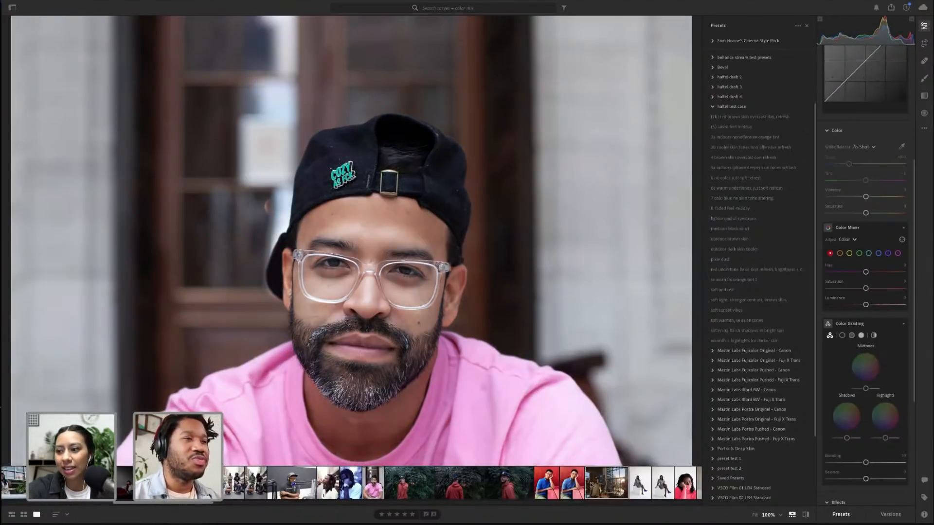
click(302, 204)
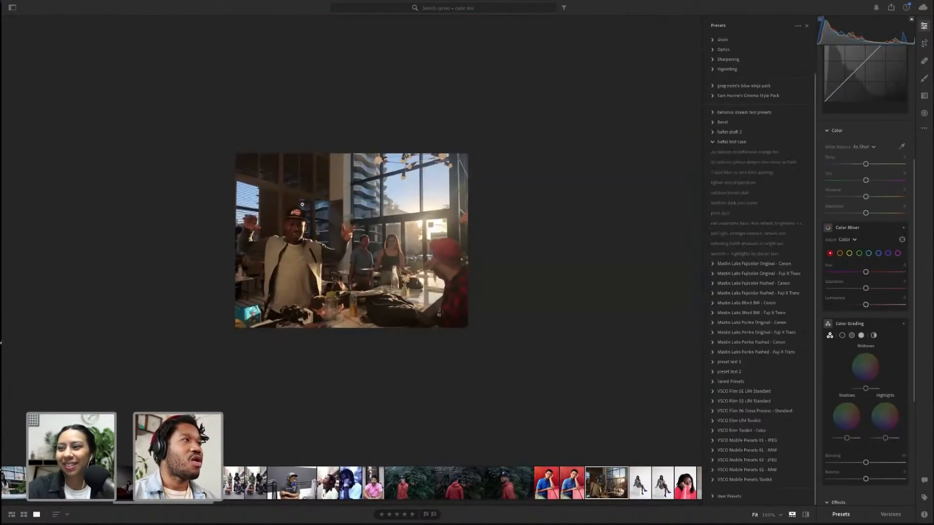
click(302, 205)
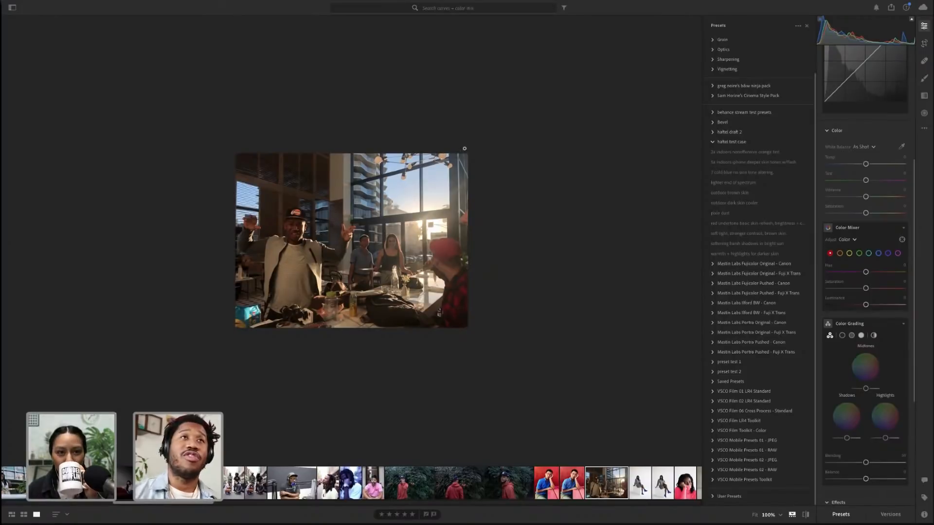
key(alt)
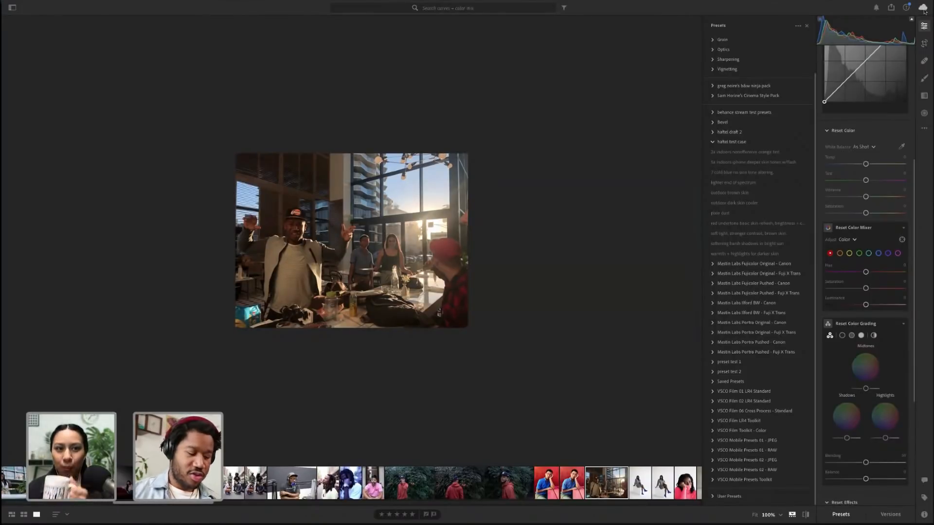
Open the cloud storage sync status panel and close it again
click(923, 9)
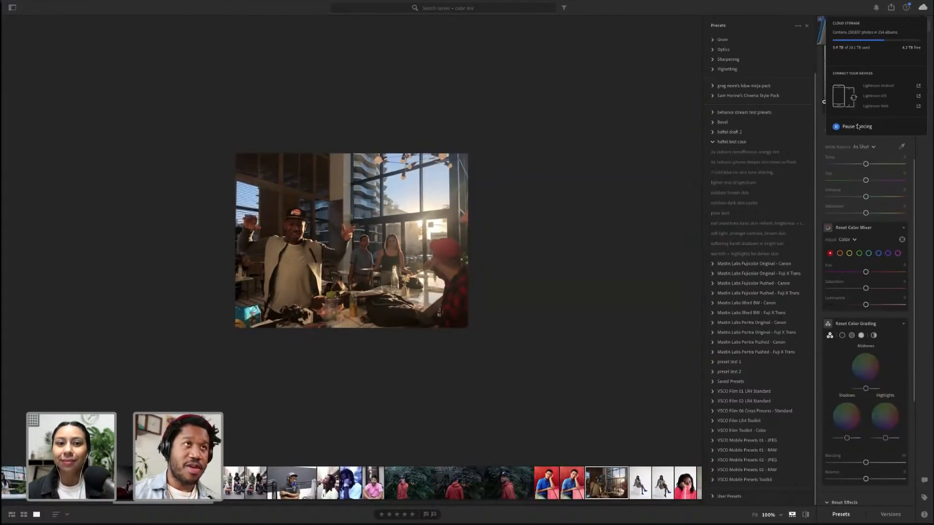
click(917, 8)
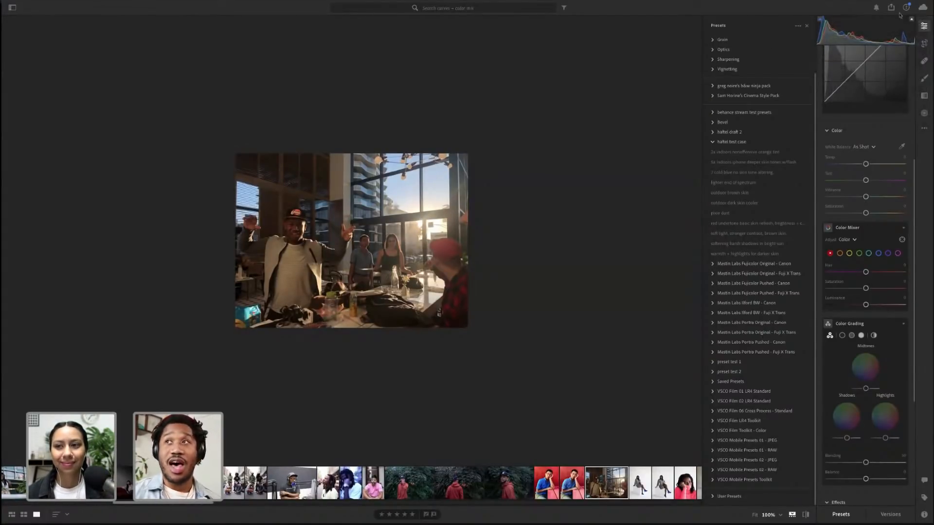
mouse_move(9, 307)
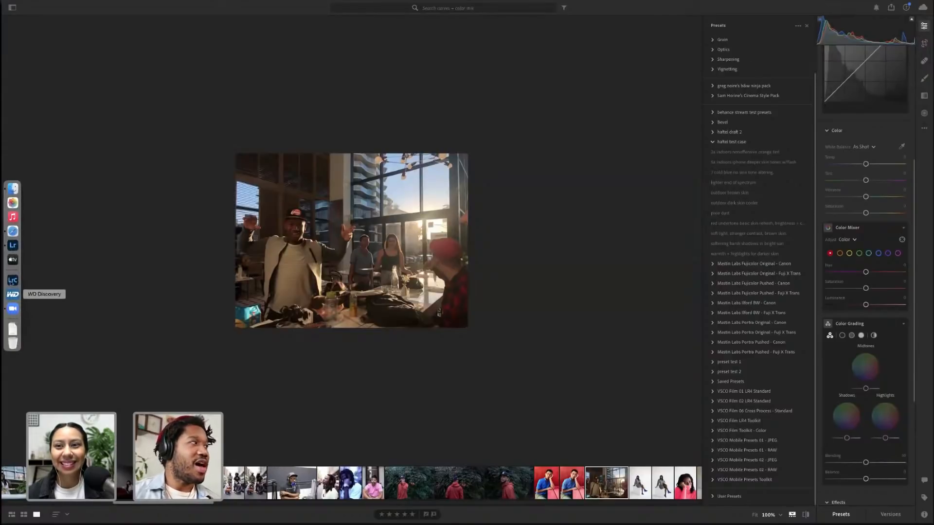
key(alt)
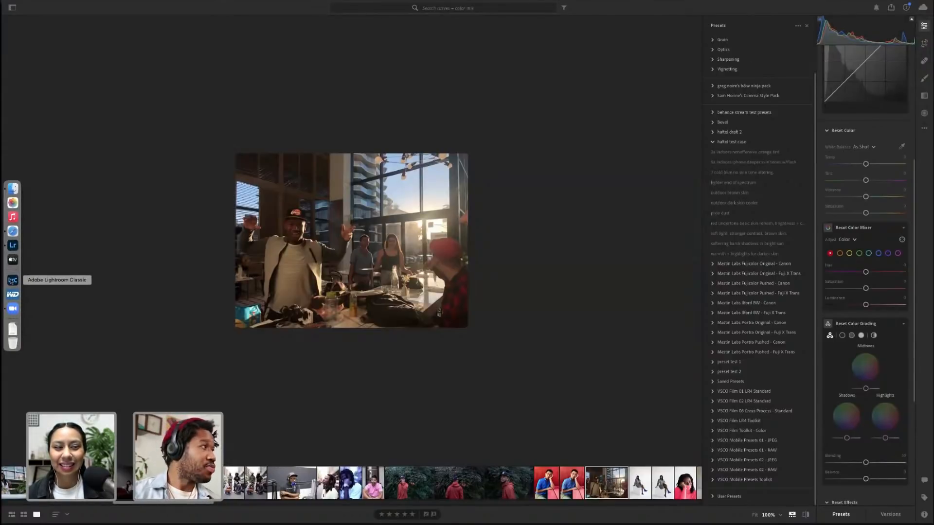
Toggle the restaurant photo between 100% zoom and fit view to inspect its details
click(149, 284)
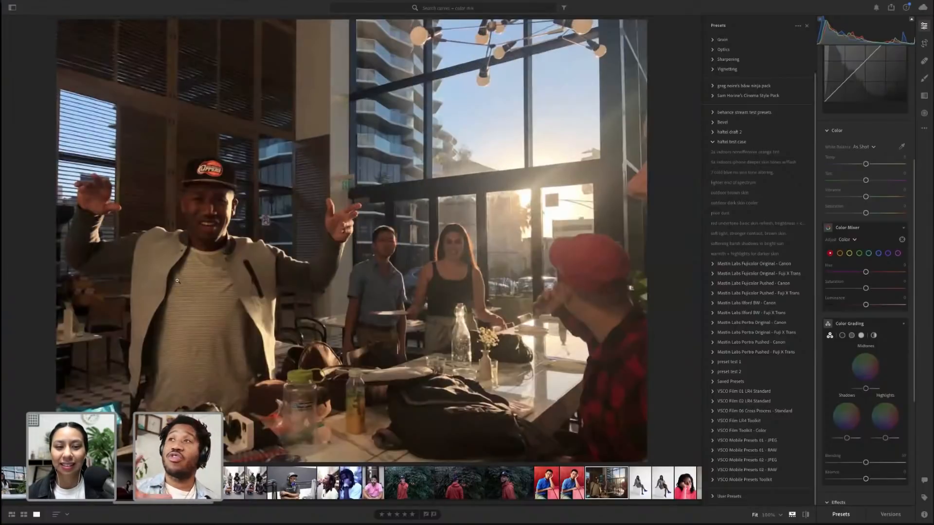
click(177, 281)
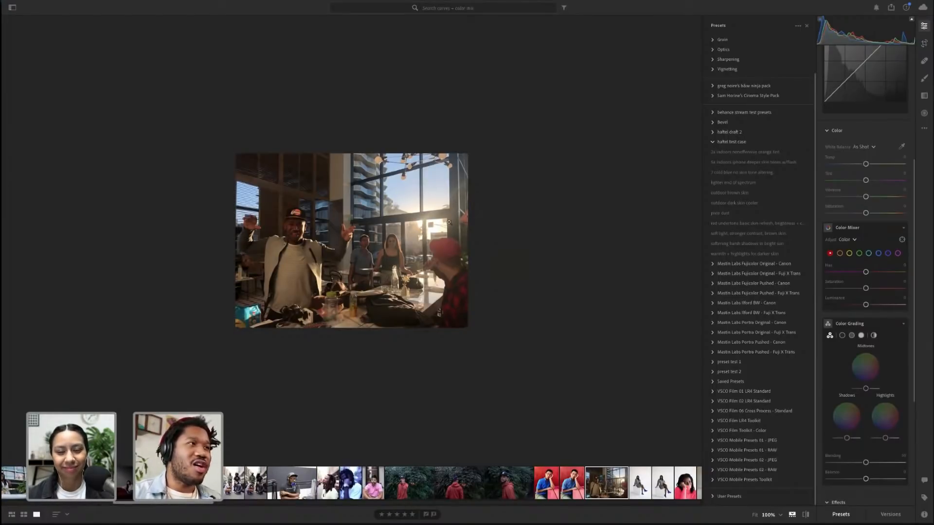
click(420, 234)
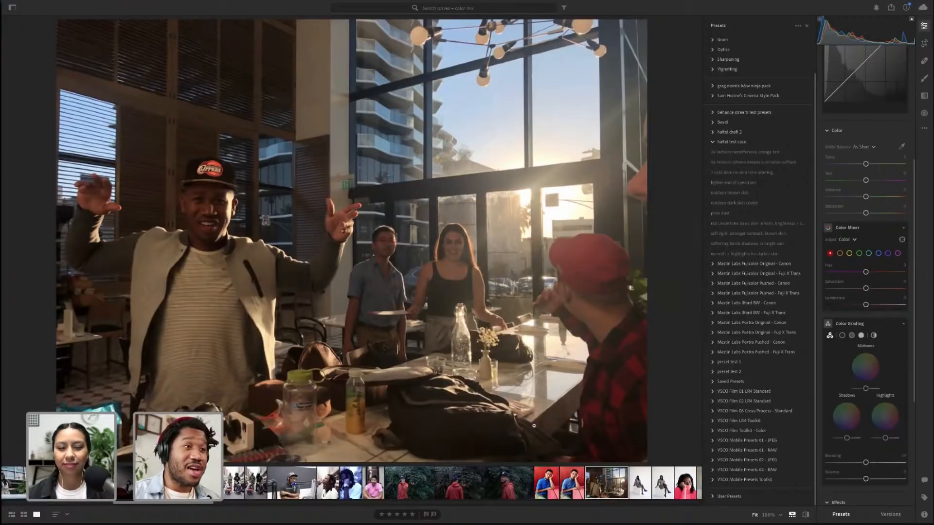
Browse the filmstrip, viewing the pool portrait, the headscarf portrait and the neon bar and dark stage photos
scroll(462, 483, up, 10)
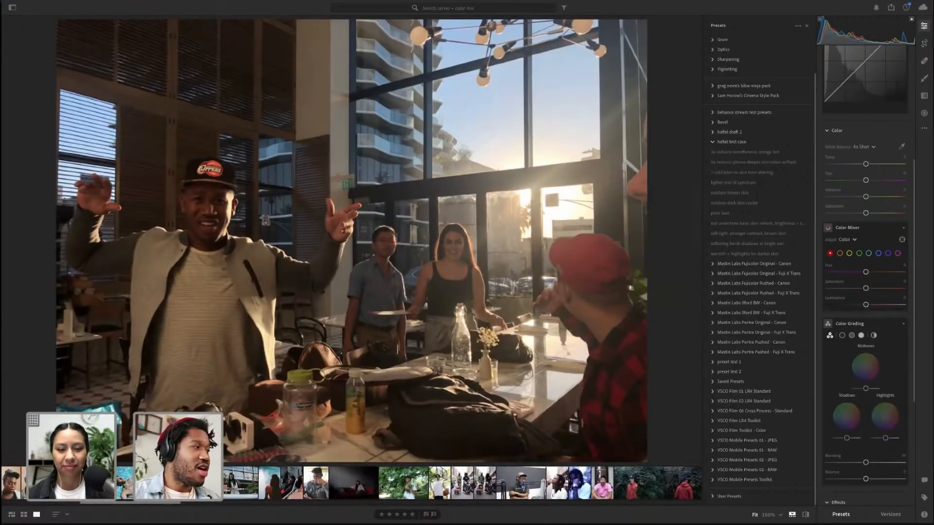
click(126, 483)
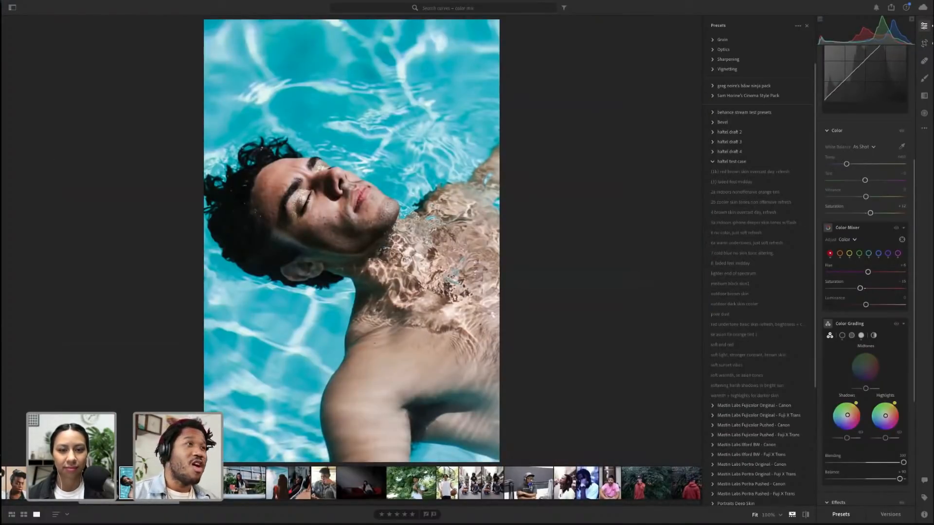
scroll(234, 490, up, 10)
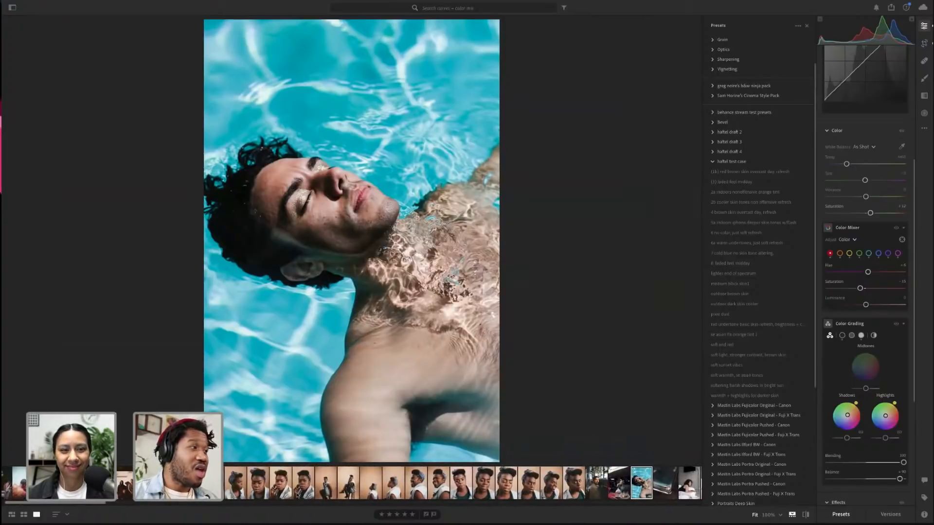
click(304, 484)
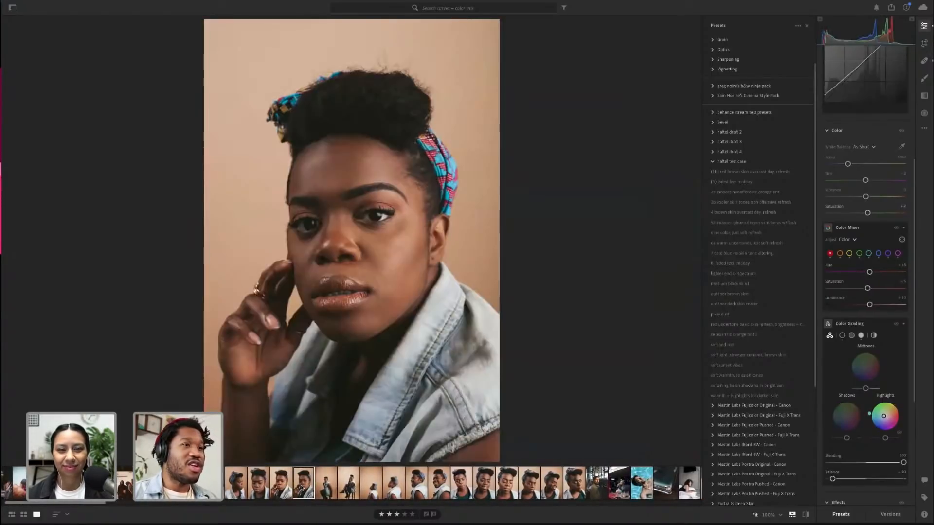
scroll(300, 488, up, 1)
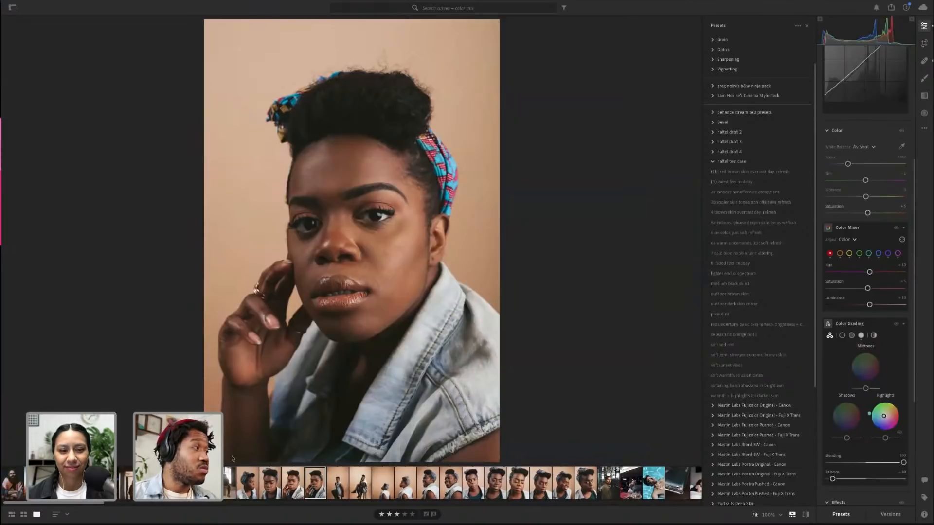
scroll(300, 488, down, 10)
scroll(462, 484, down, 6)
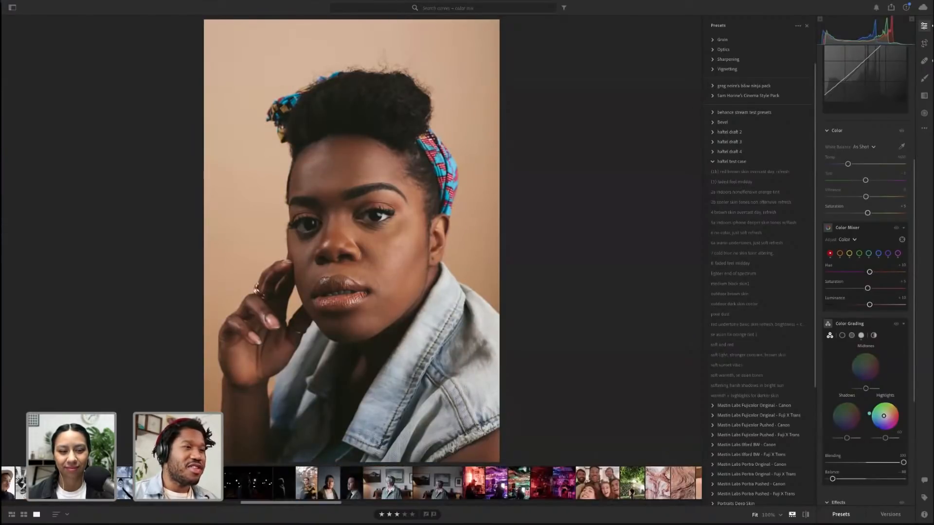
click(521, 485)
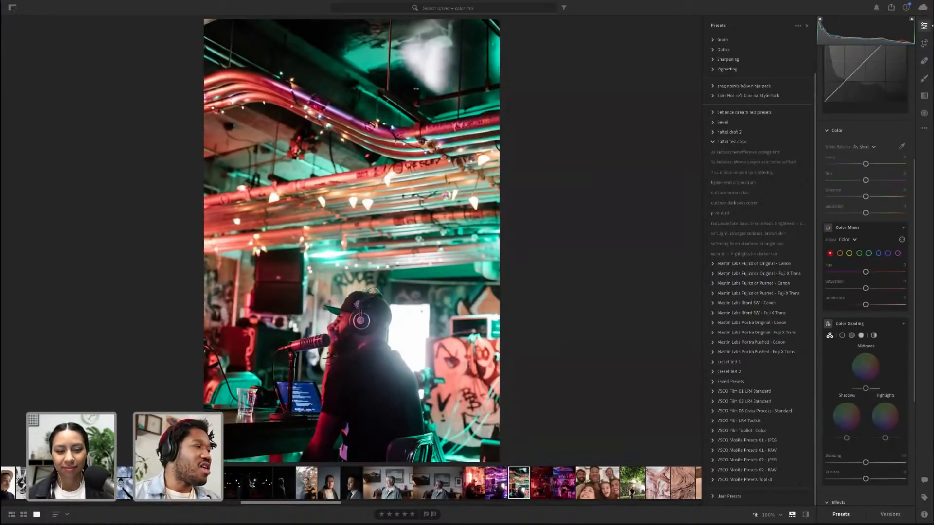
click(251, 484)
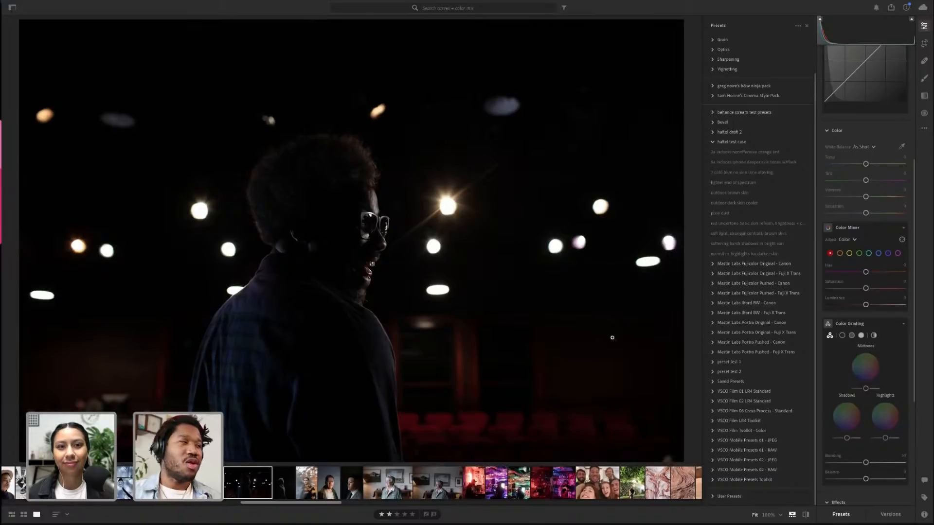
Scroll along the filmstrip and preview the pink, red and neon podcast bar photos in turn
scroll(321, 480, right, 5)
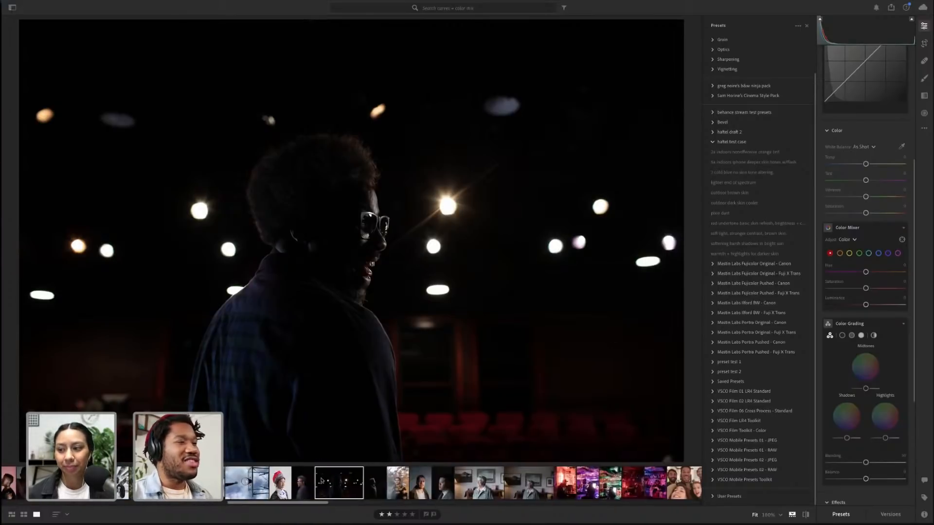
scroll(322, 480, right, 8)
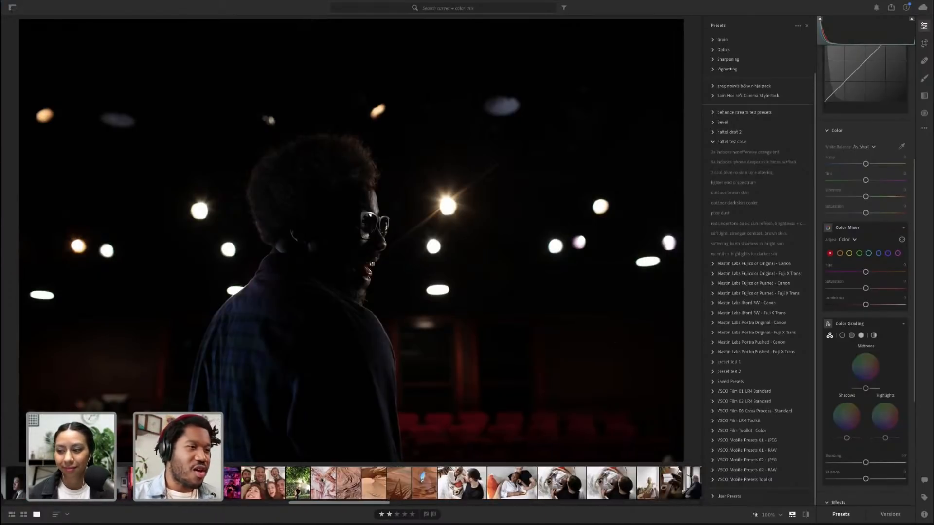
scroll(322, 481, left, 4)
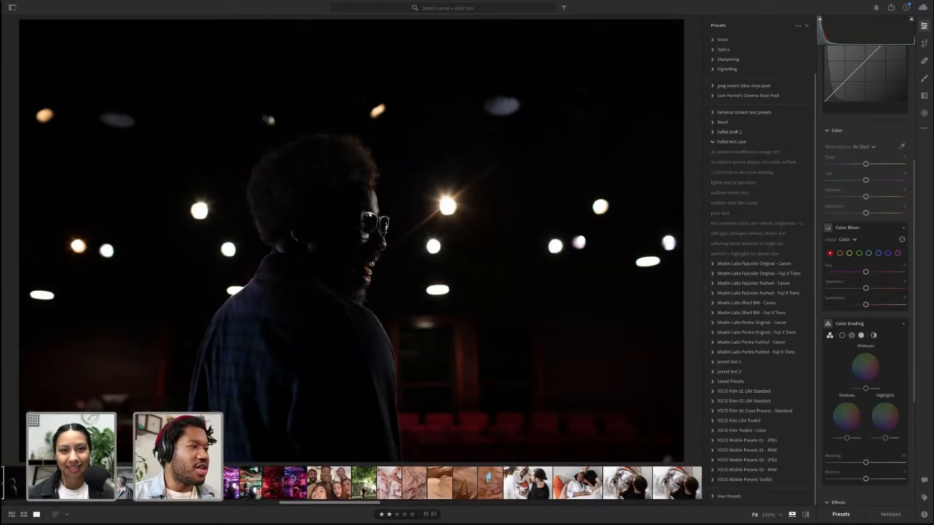
click(295, 482)
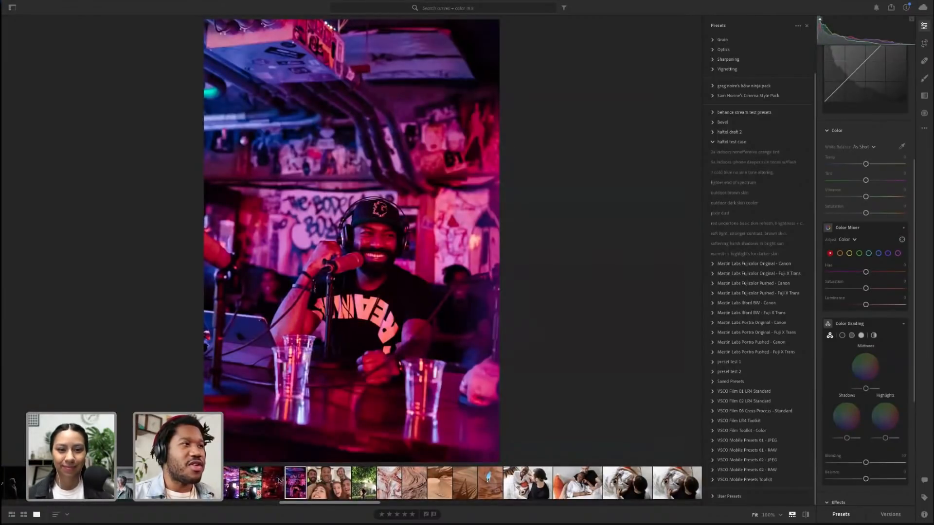
click(273, 482)
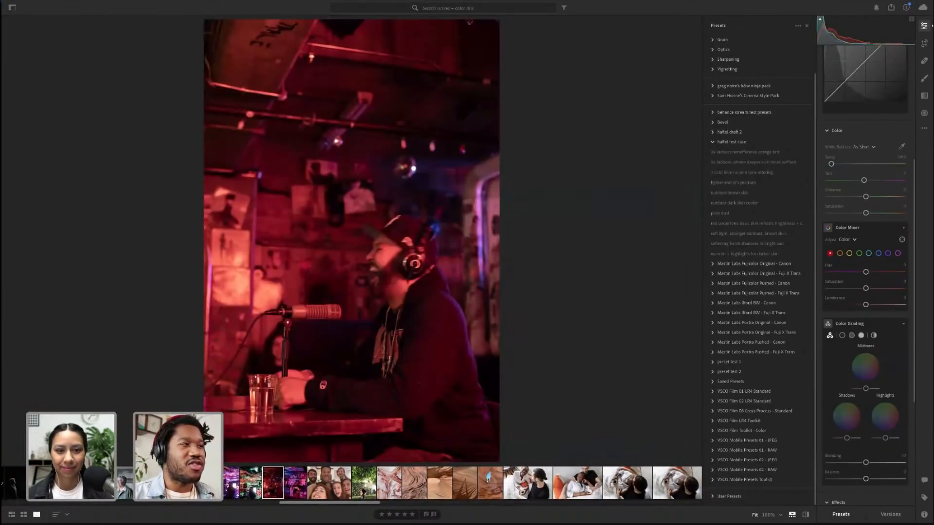
click(257, 483)
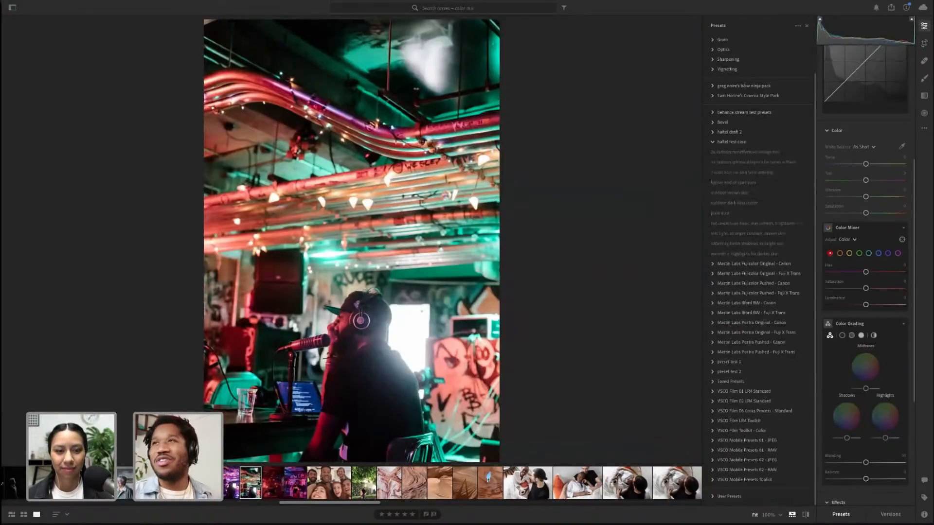
scroll(490, 487, down, 10)
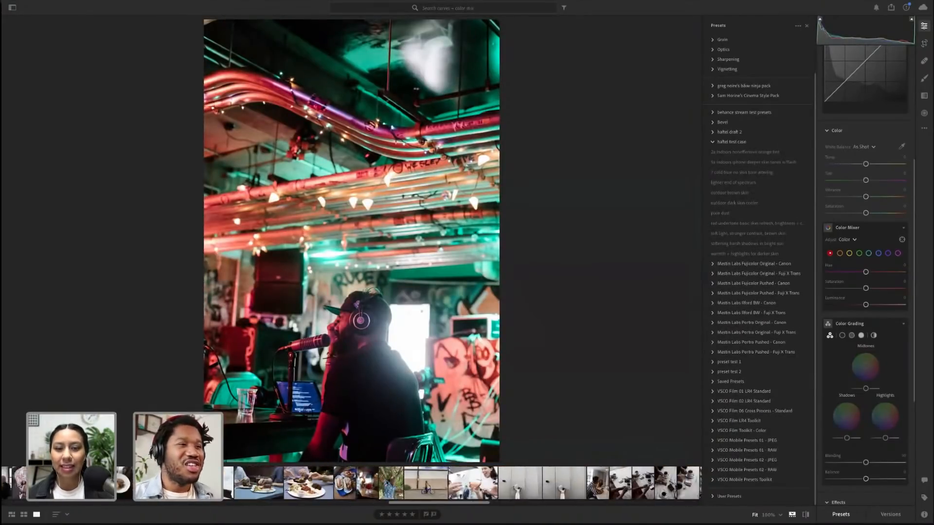
Browse further through the filmstrip, open the photo of five children against a white wall and turn off the original view
click(490, 488)
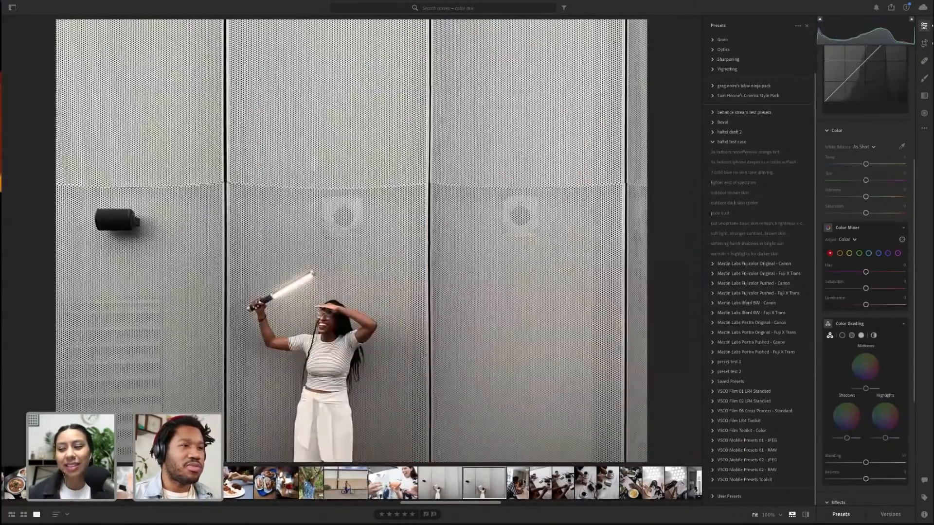
scroll(490, 488, down, 4)
scroll(524, 482, down, 6)
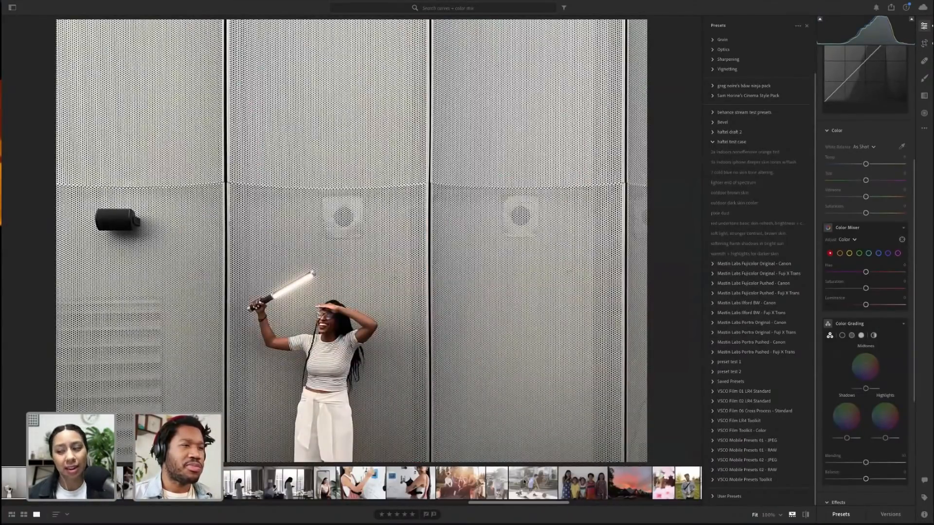
scroll(524, 482, down, 10)
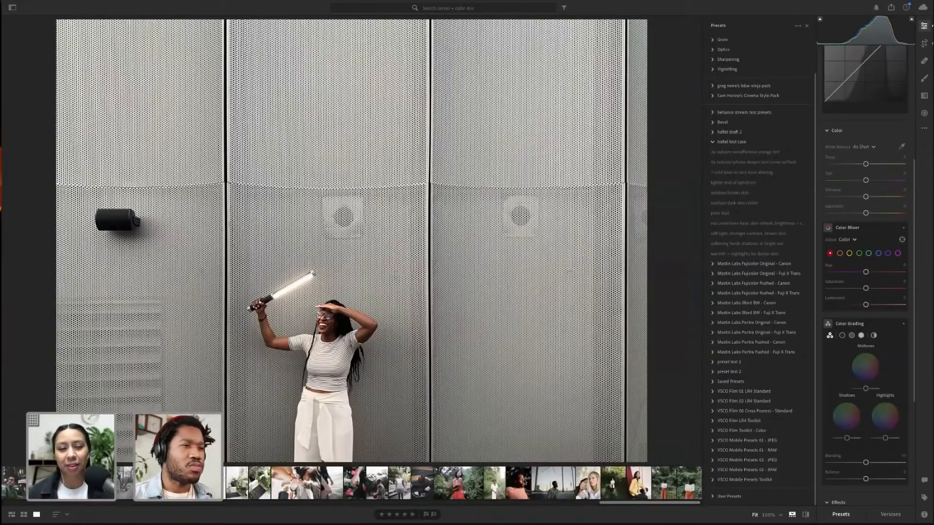
scroll(524, 482, up, 3)
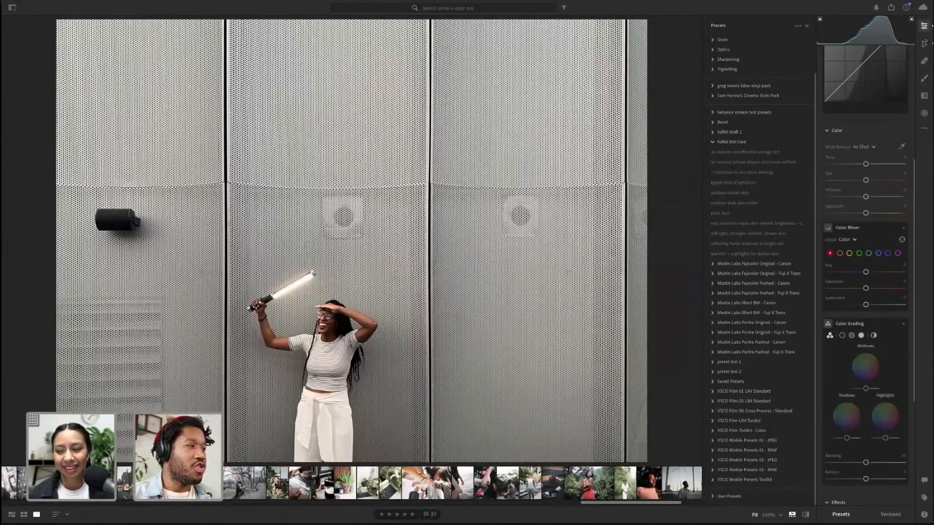
scroll(525, 481, up, 3)
scroll(430, 481, up, 3)
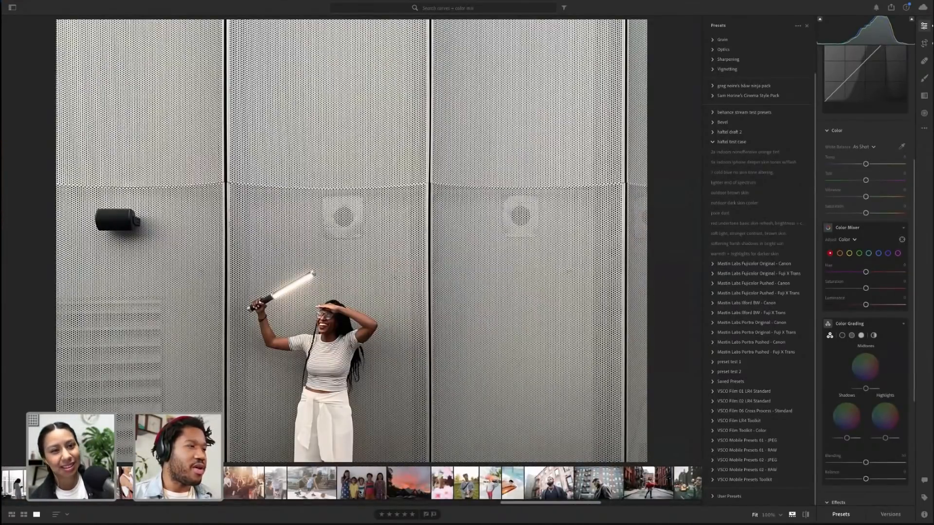
click(360, 492)
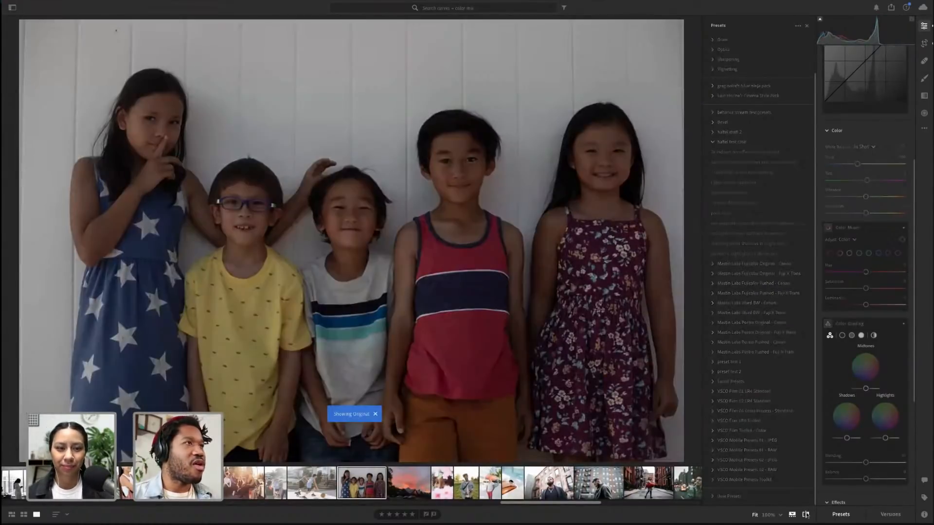
click(806, 515)
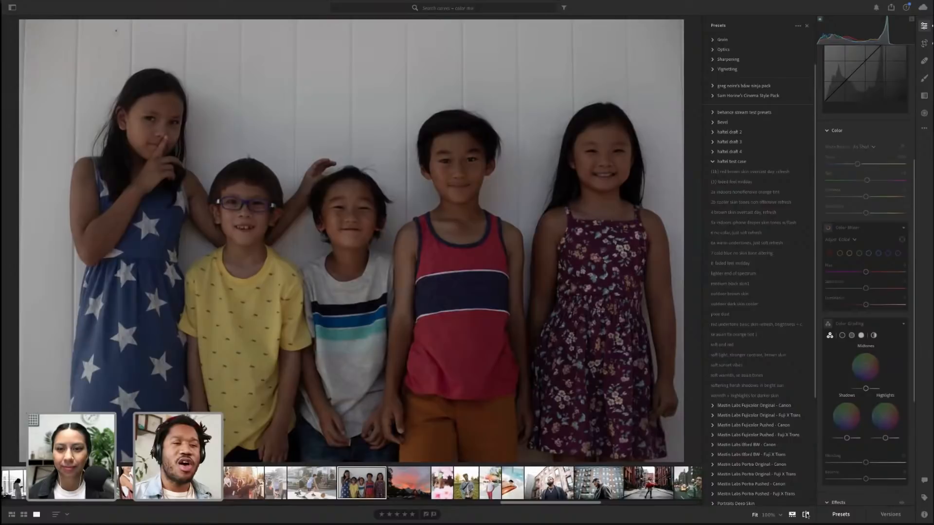
Create a new named version of the children's photo, naming it with the family surname followed by 1
click(891, 515)
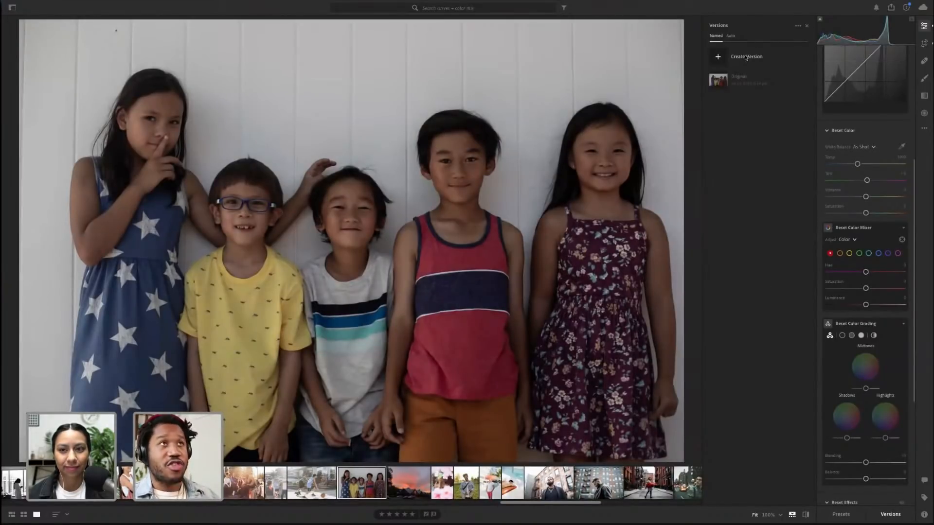
click(745, 57)
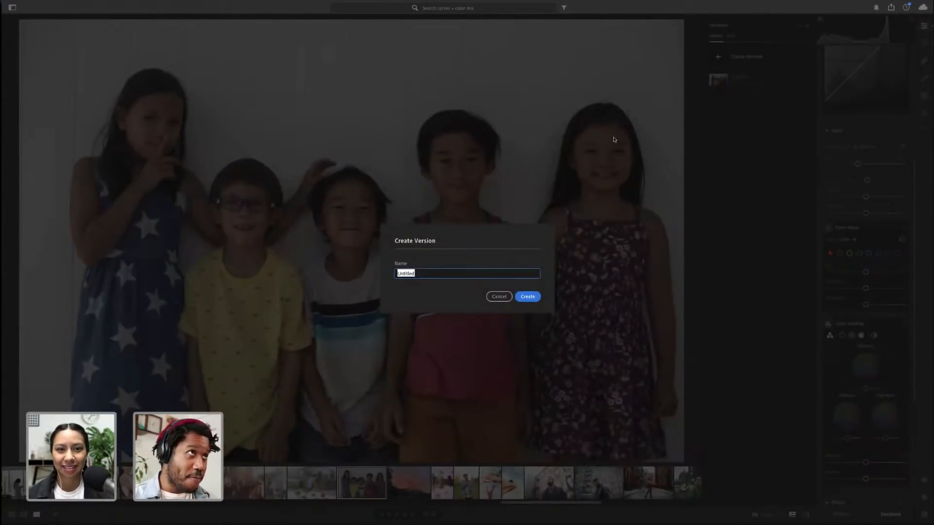
text(esp)
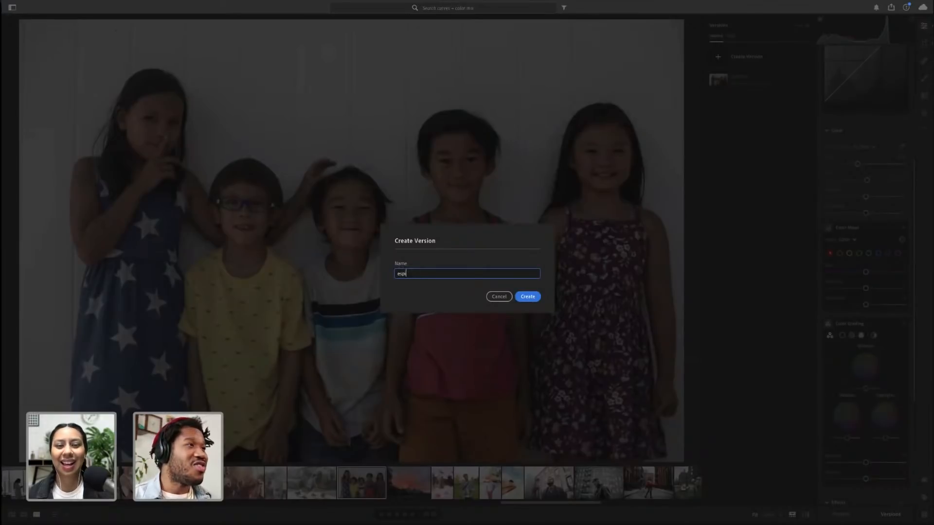
text(ino)
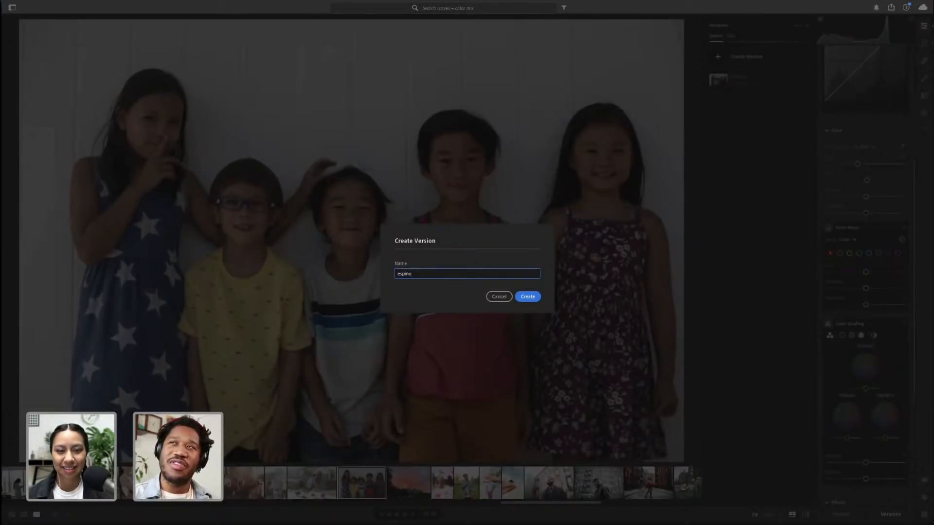
text(za)
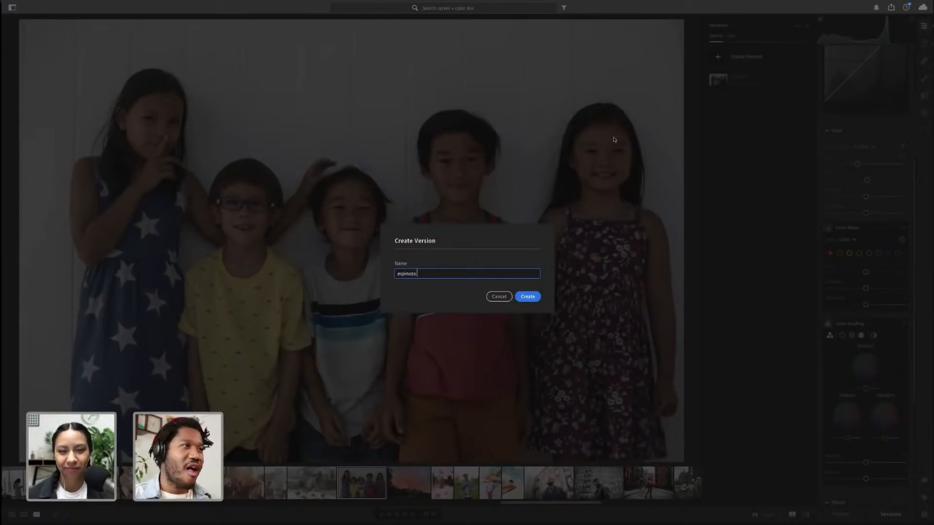
text( 1)
key(Return)
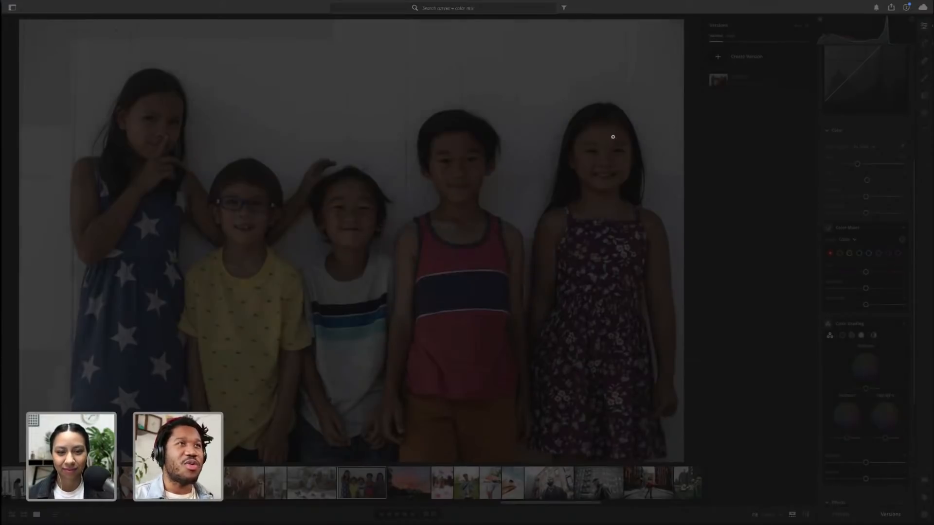
Brighten the children's photo by resetting the exposure and raising it to about +1.46
click(747, 86)
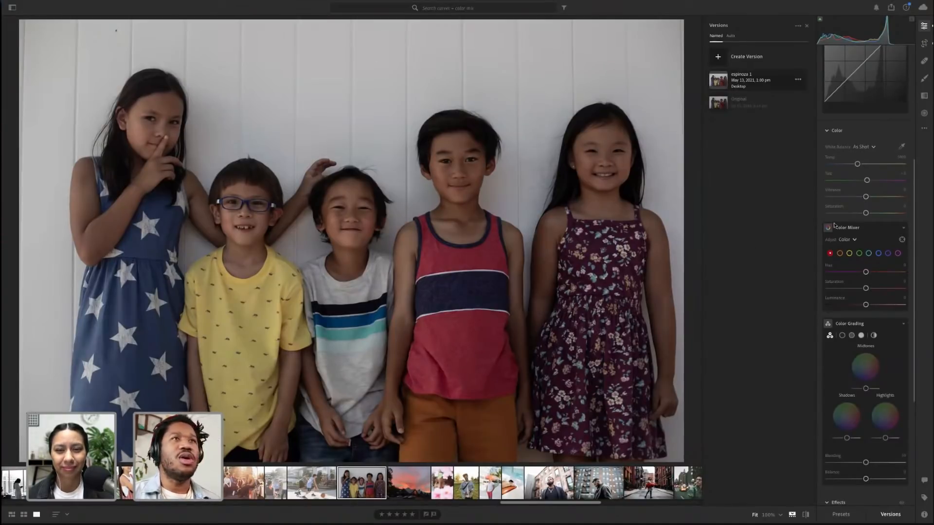
scroll(896, 111, up, 5)
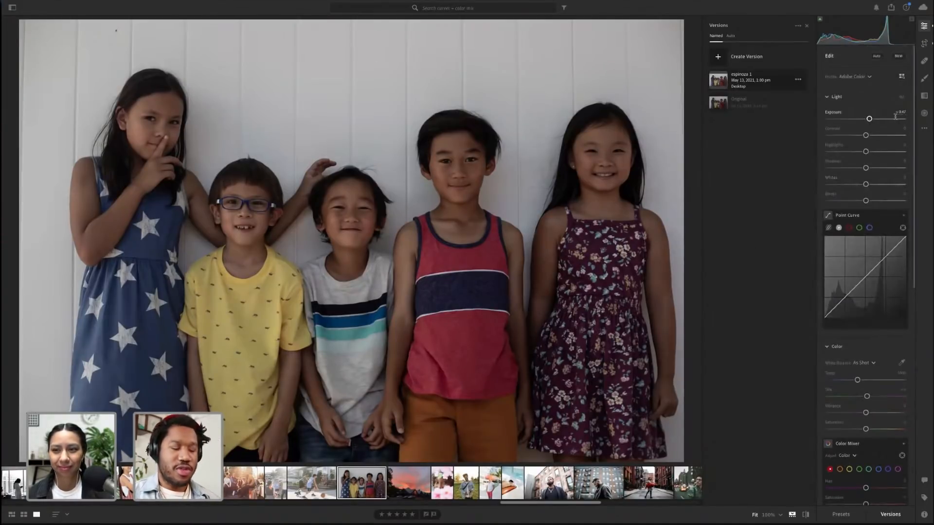
double_click(869, 118)
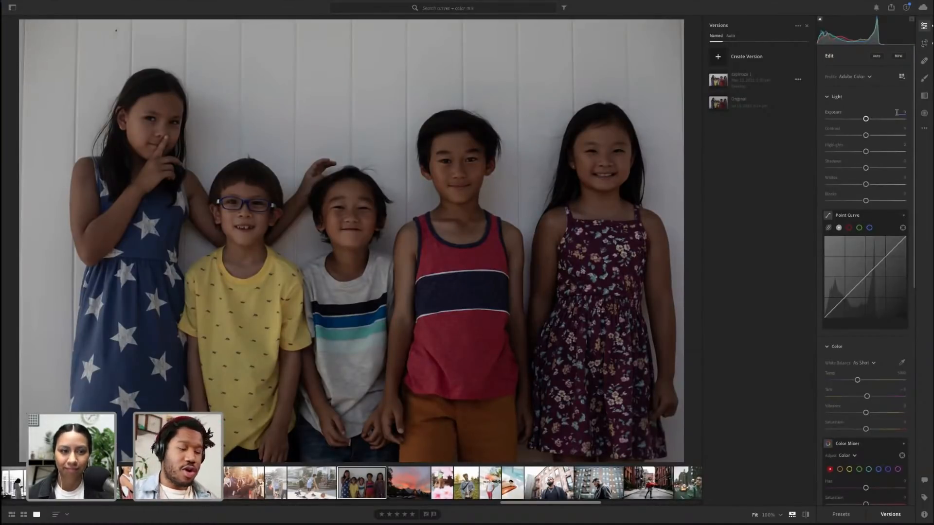
drag(868, 119, 870, 119)
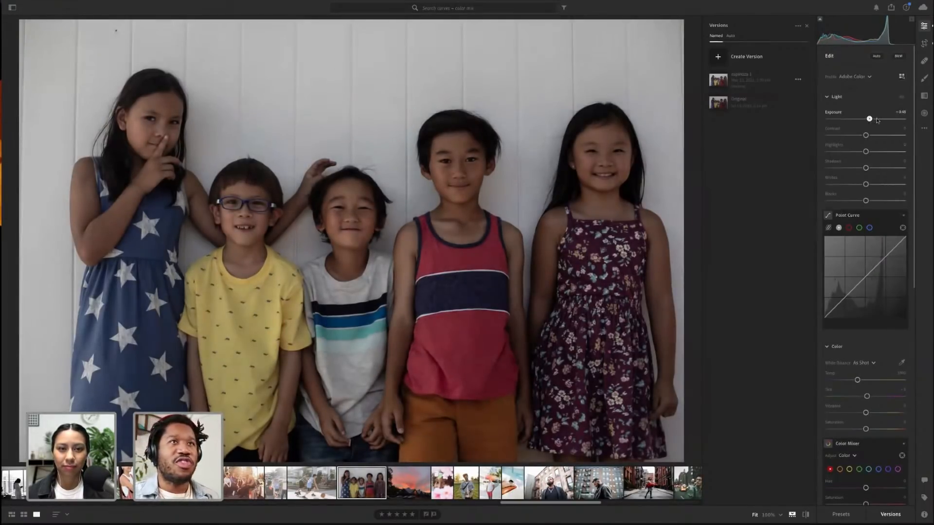
drag(877, 120, 878, 120)
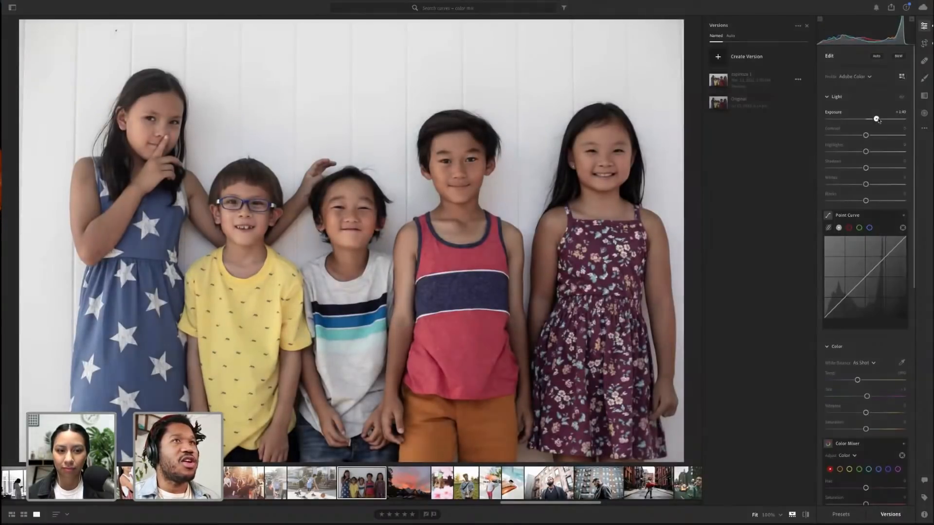
double_click(878, 120)
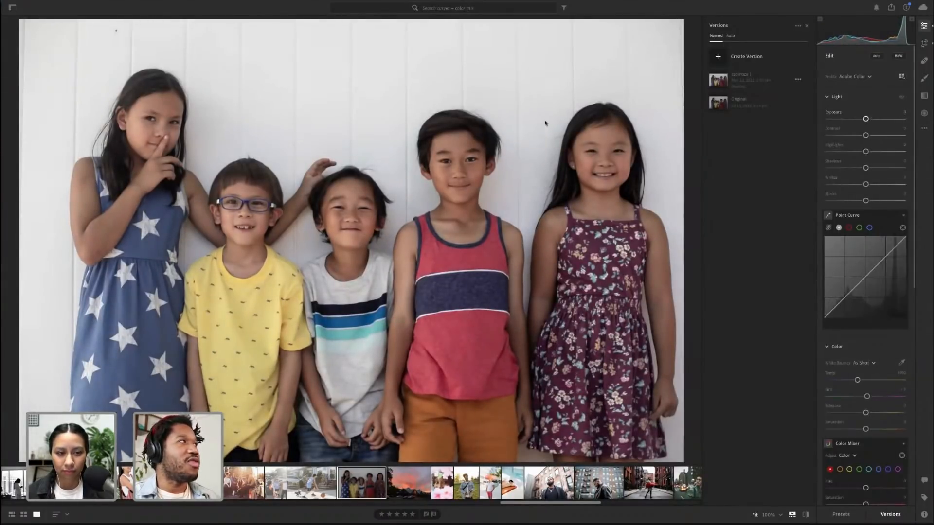
drag(865, 119, 877, 119)
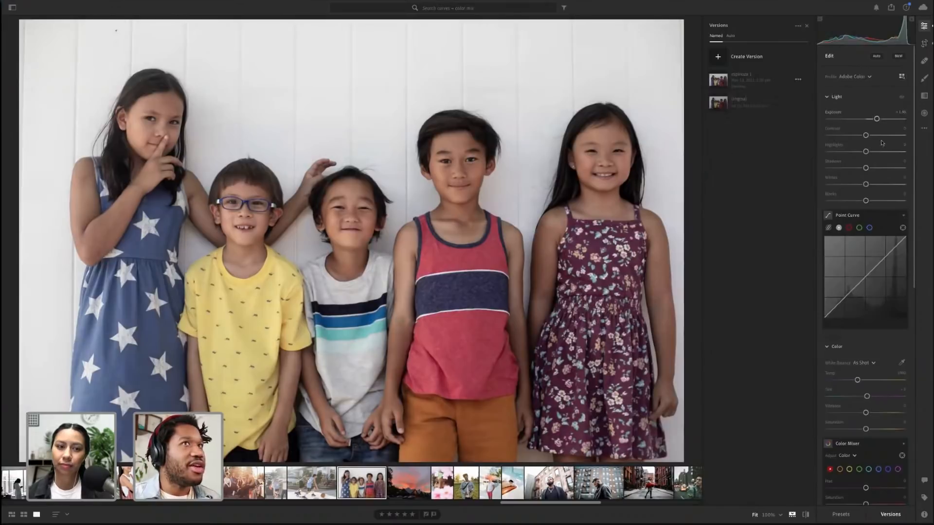
Reset the children's photo exposure and set it to about +1.2
double_click(877, 119)
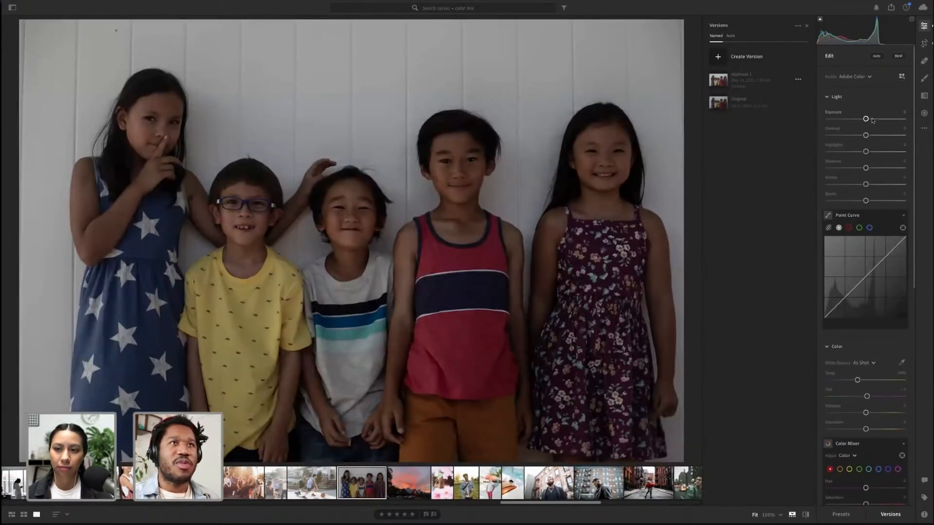
drag(872, 120, 877, 120)
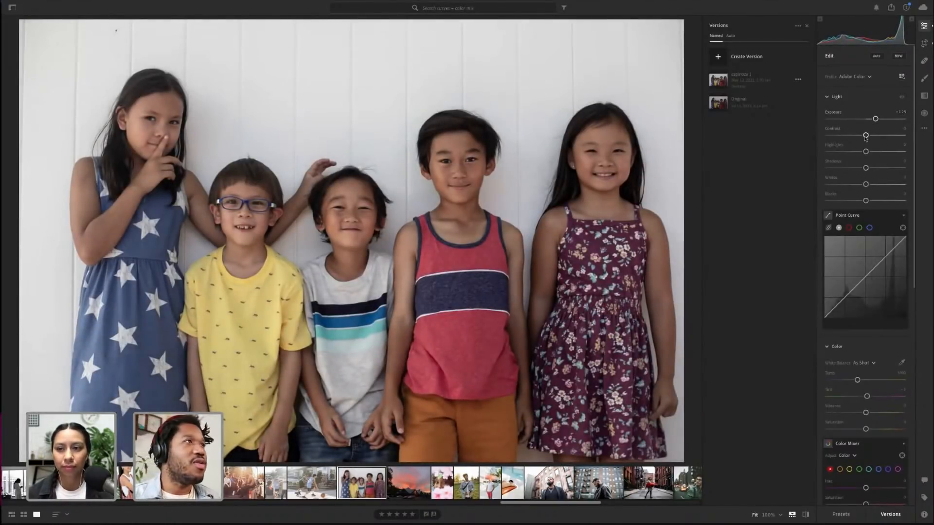
Adjust the contrast, raising it then pulling it slightly below zero while zooming in to check the faces
drag(866, 136, 881, 136)
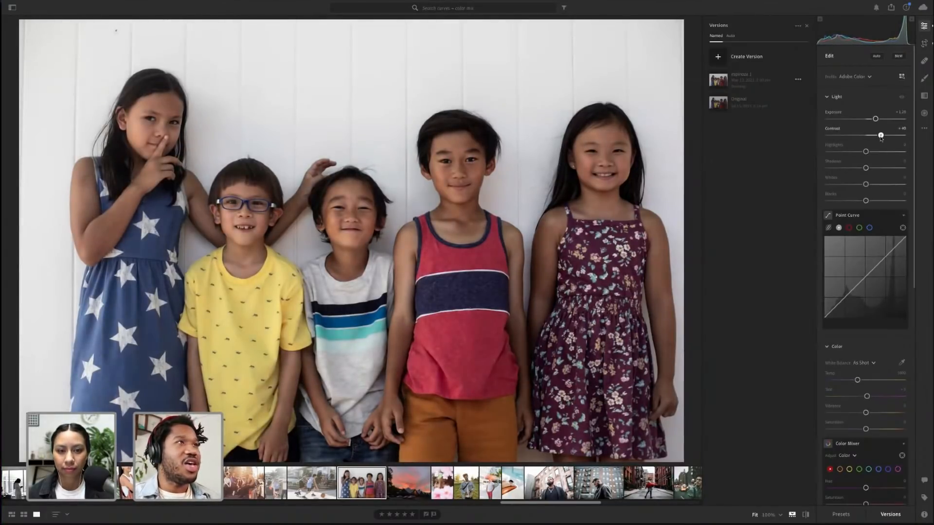
double_click(881, 136)
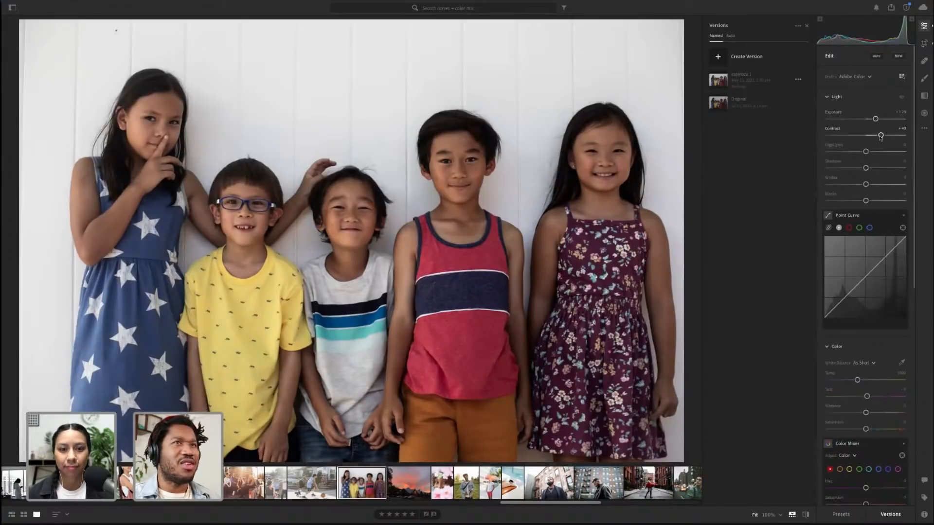
drag(866, 136, 862, 135)
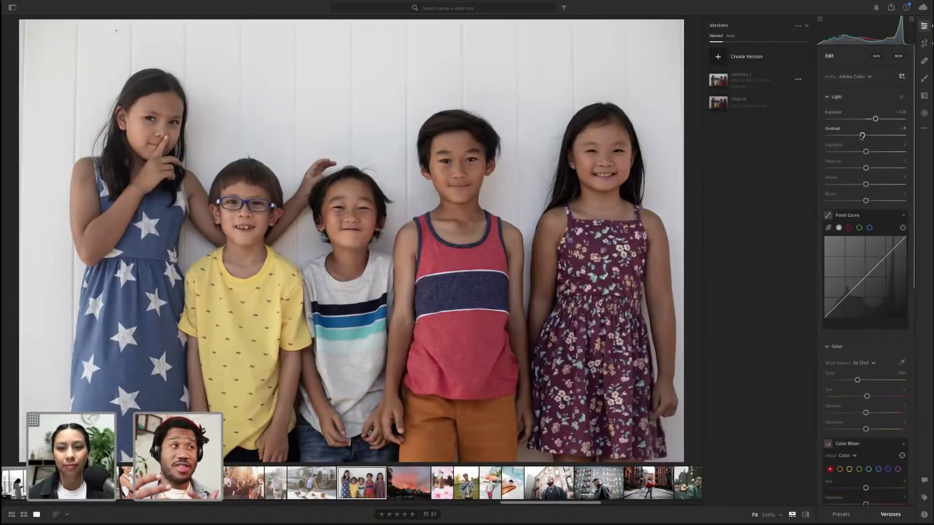
click(312, 201)
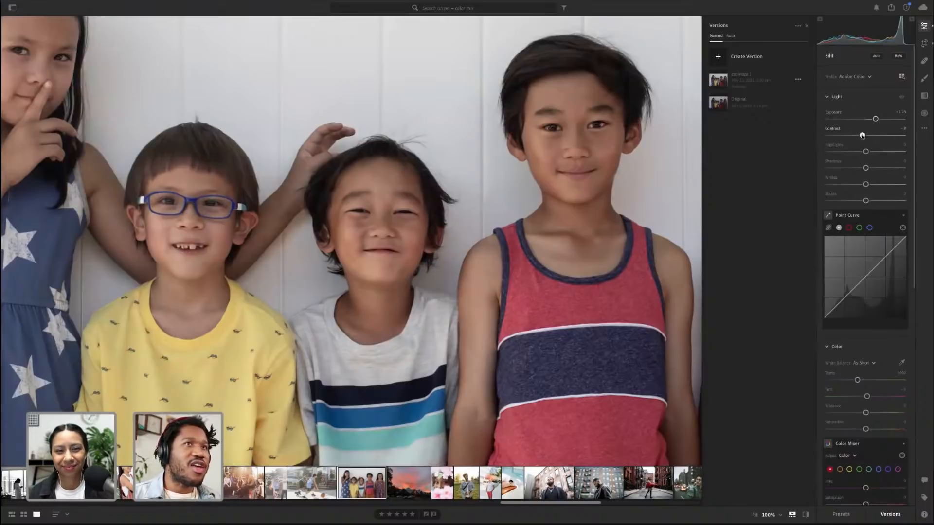
mouse_move(863, 136)
mouse_down()
mouse_move(892, 140)
mouse_move(861, 136)
mouse_up()
click(490, 154)
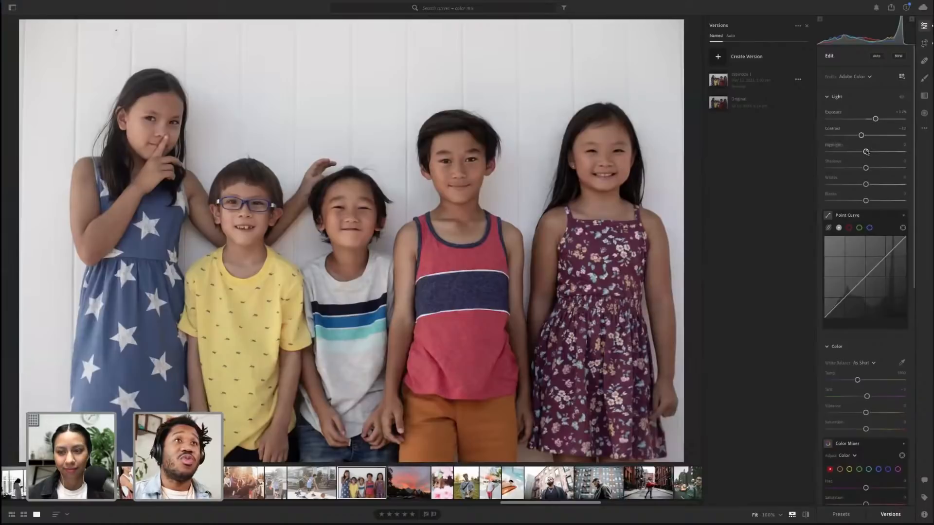
Raise the highlights to about +18 and the whites to about +19
drag(867, 152, 872, 151)
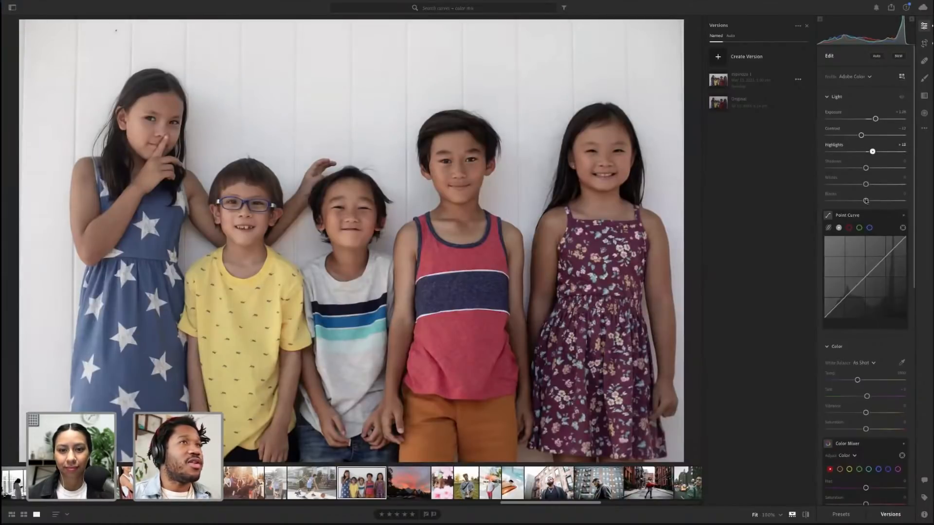
drag(868, 187, 874, 186)
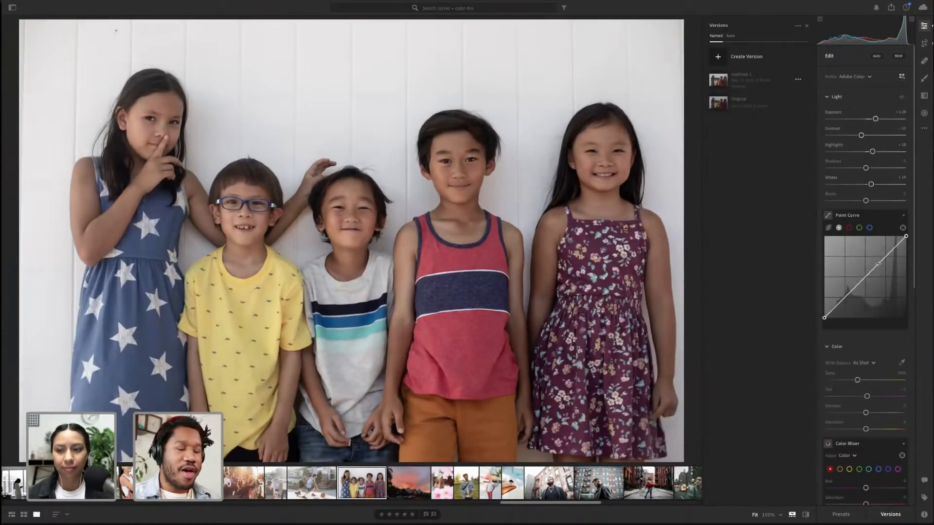
Shape the point curve by adding control points that lift the midtones and remove the lower extra point
key(alt)
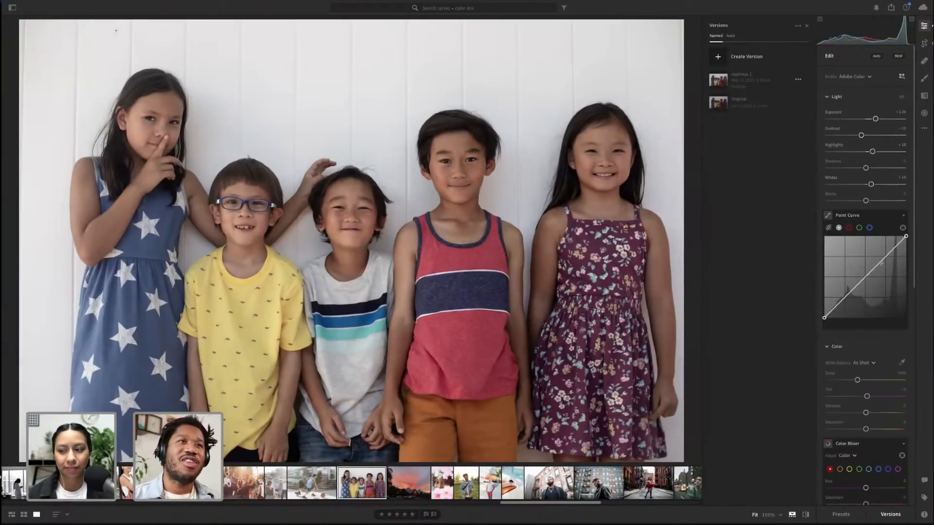
drag(881, 263, 880, 260)
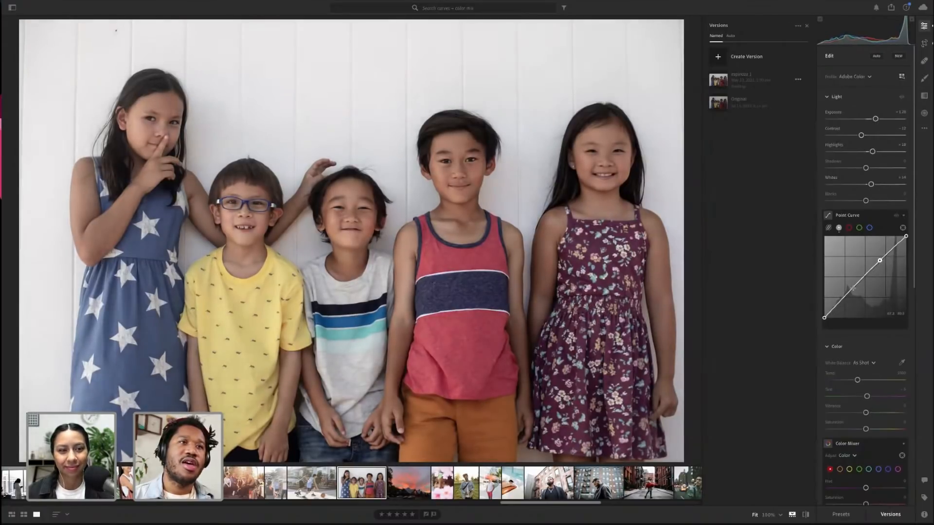
drag(854, 291, 854, 291)
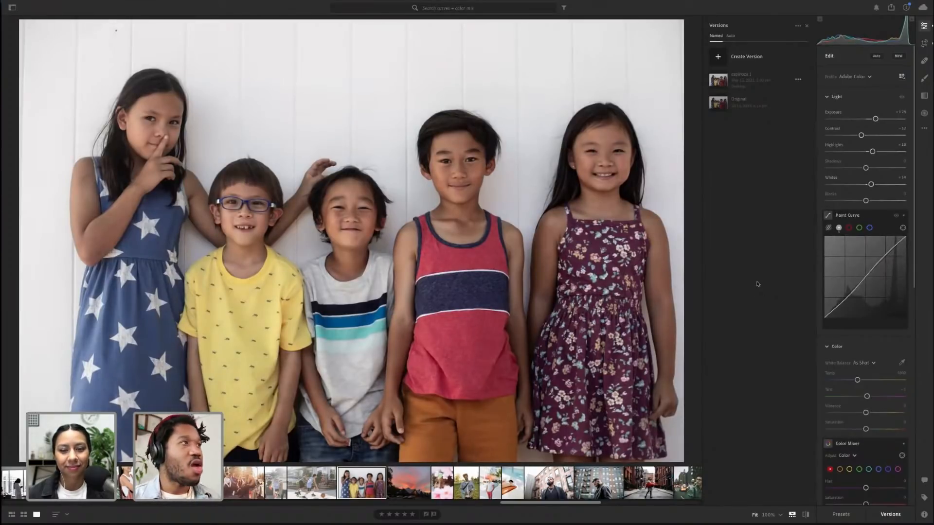
double_click(854, 290)
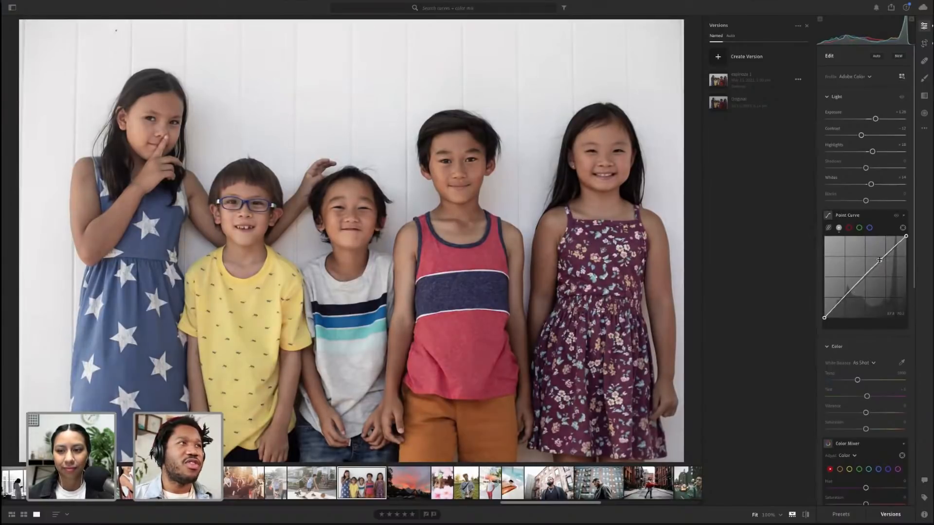
Nudge the color grading midtones wheel slightly toward a warm tint
scroll(880, 303, down, 2)
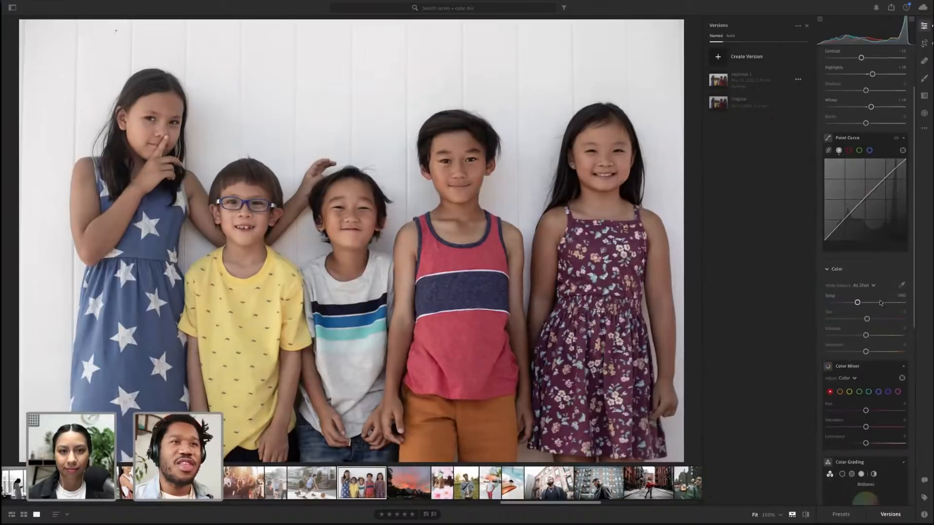
scroll(880, 302, down, 4)
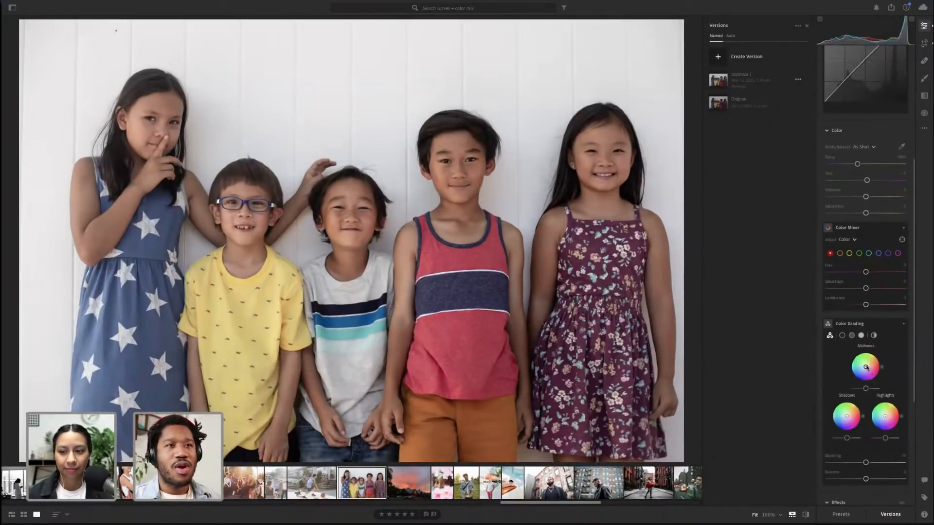
drag(866, 368, 868, 365)
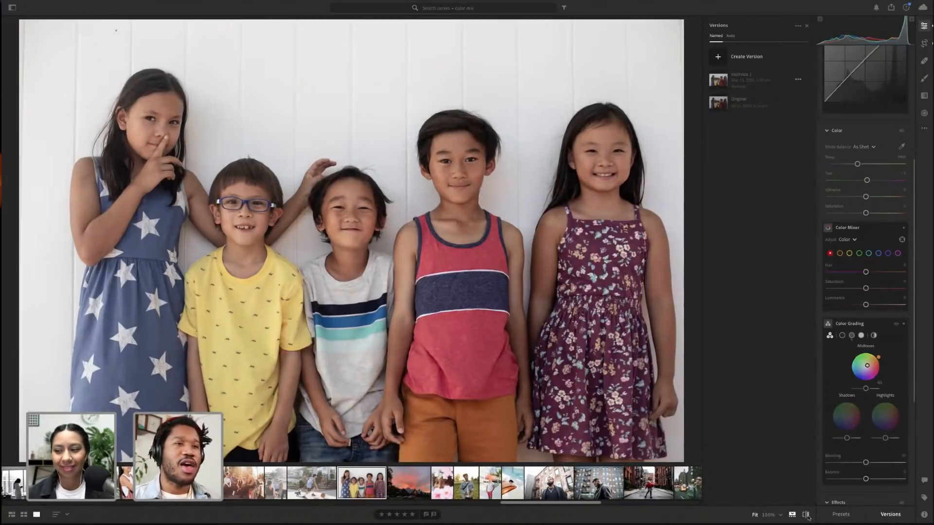
Toggle the before/after view to compare the edited children's photo with the original
key(alt)
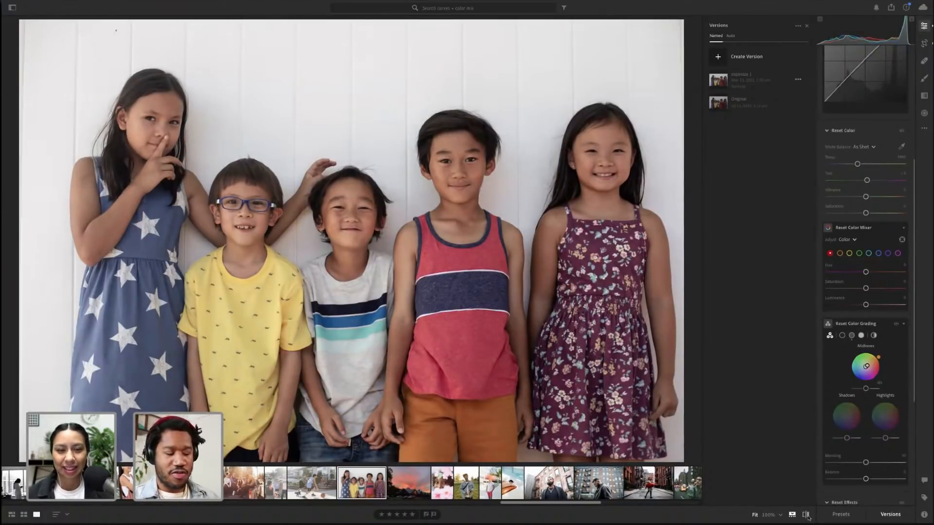
click(806, 515)
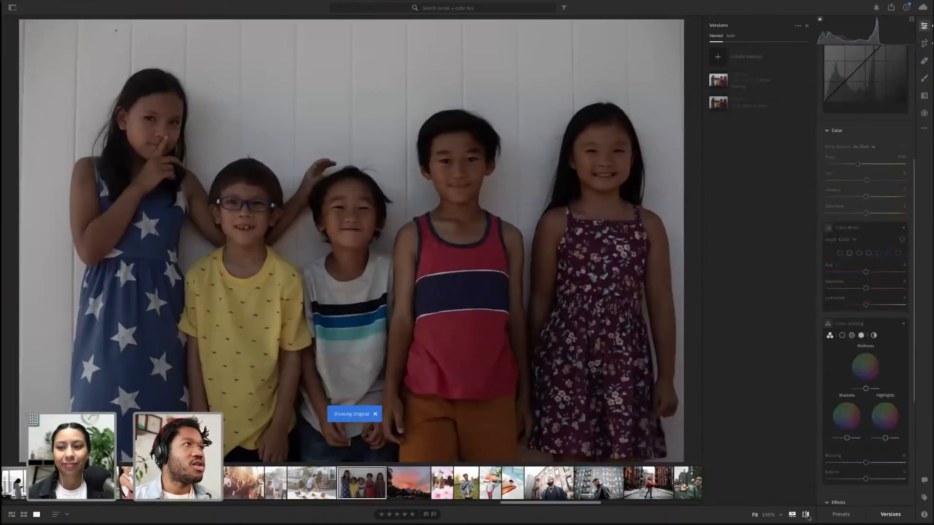
click(806, 515)
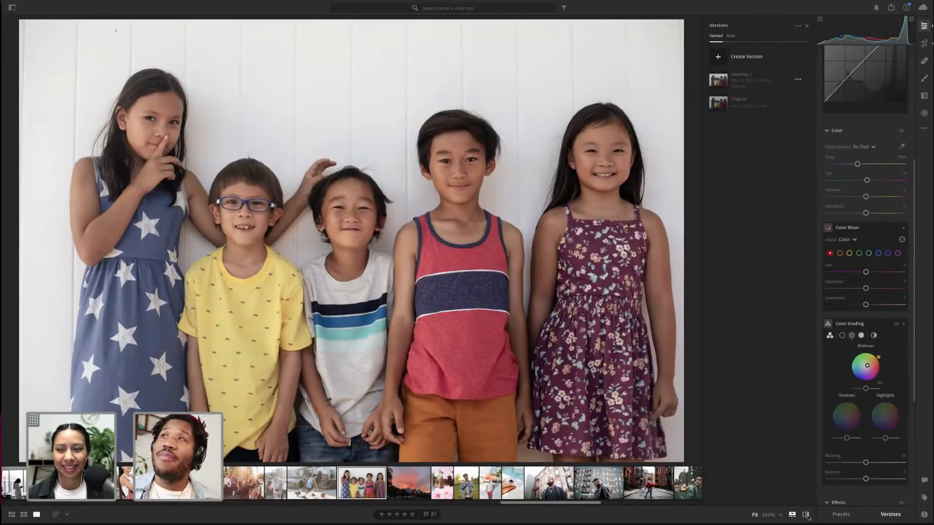
Copy the children's photo edit settings and close the versions panel
key(ctrl+c)
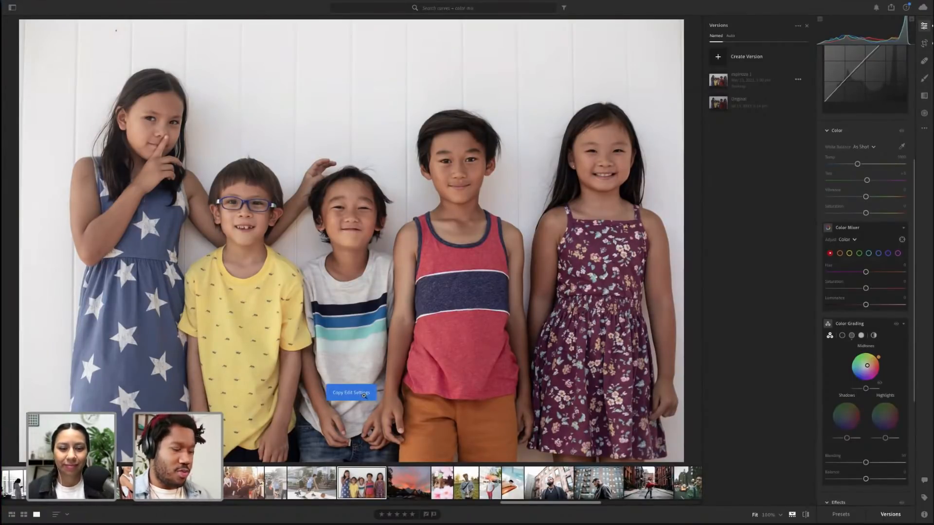
key(alt)
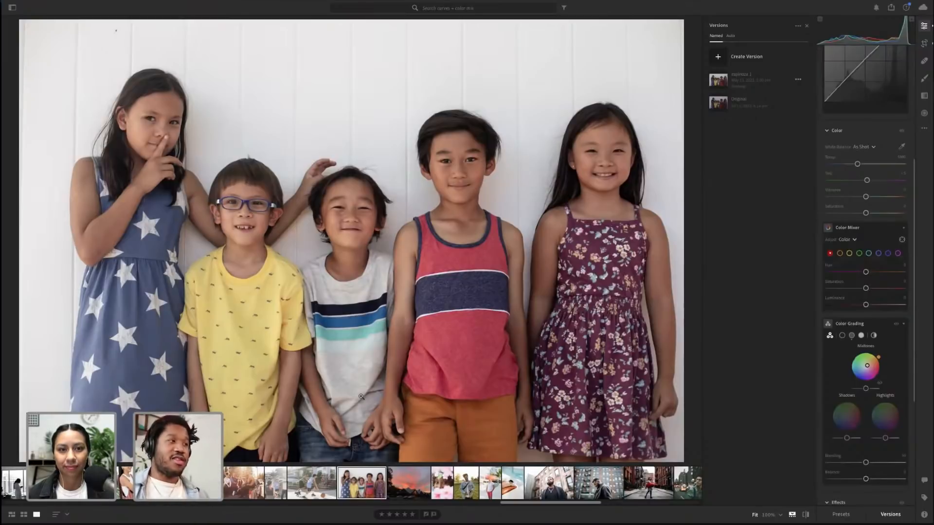
click(656, 329)
click(655, 329)
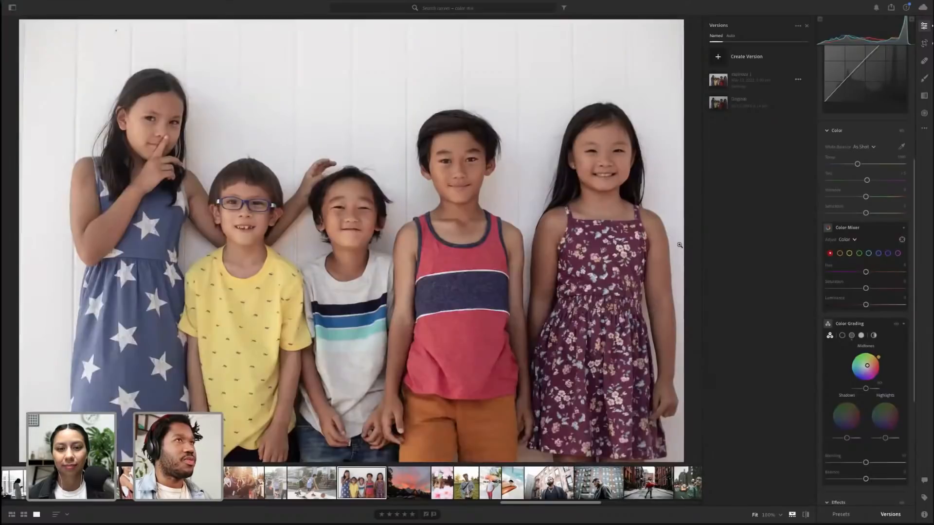
click(891, 514)
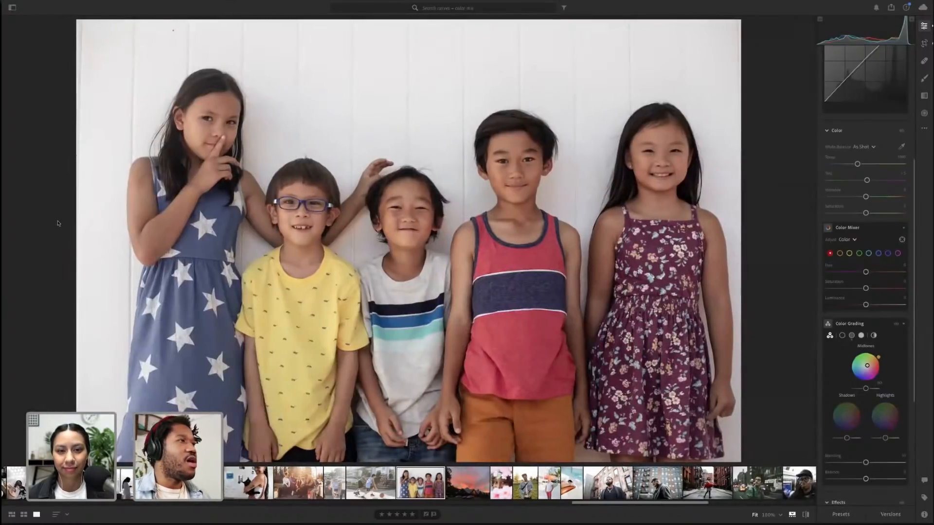
Switch to the grid view, scroll down the library and open the photo of the two women
key(g)
scroll(288, 241, down, 2)
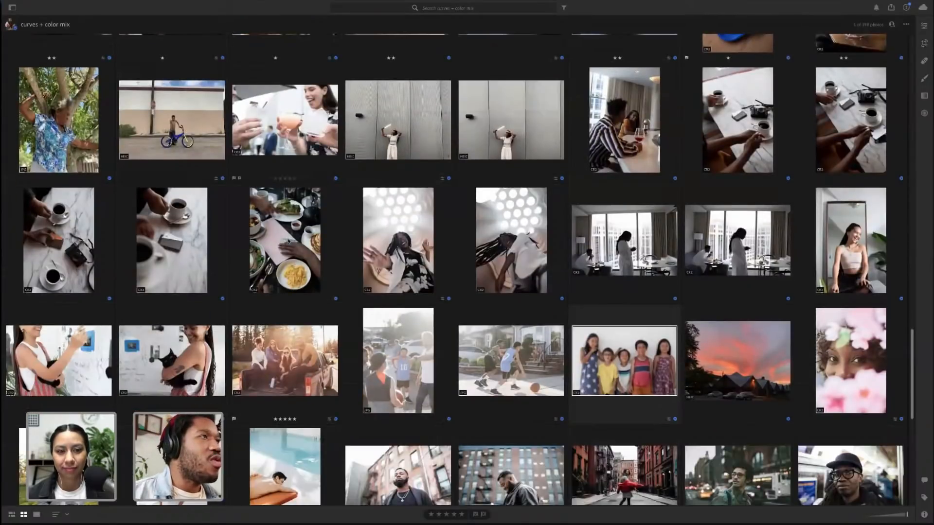
scroll(288, 242, down, 5)
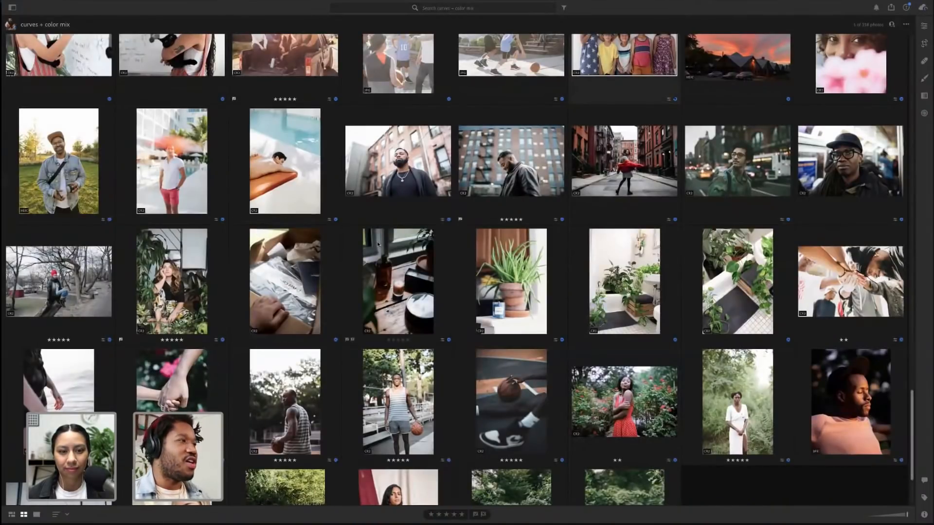
scroll(378, 245, down, 2)
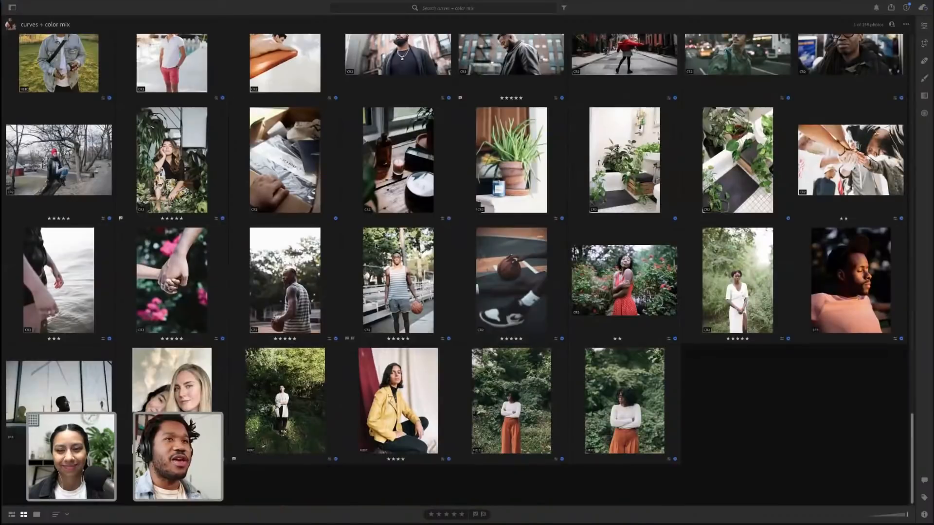
double_click(184, 387)
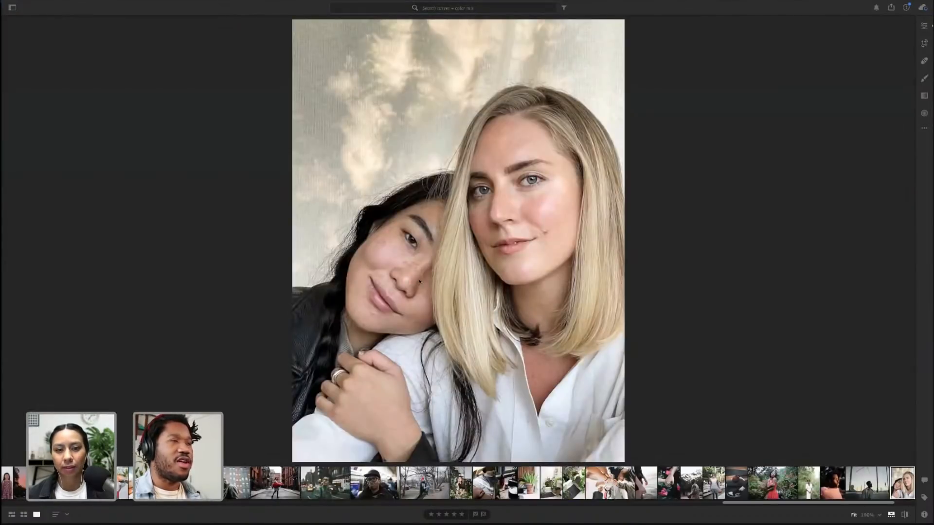
Open the edit and versions panels and create a new version named with the family surname followed by 2
click(924, 23)
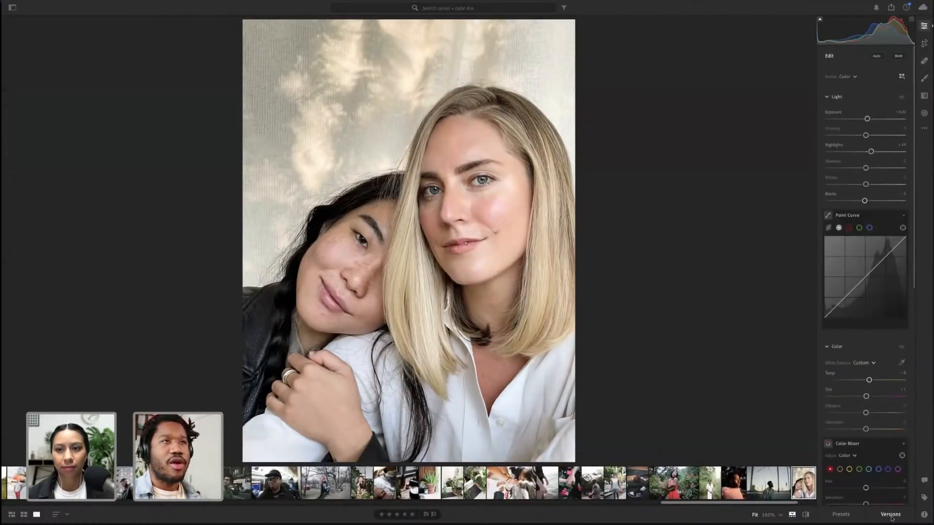
click(891, 515)
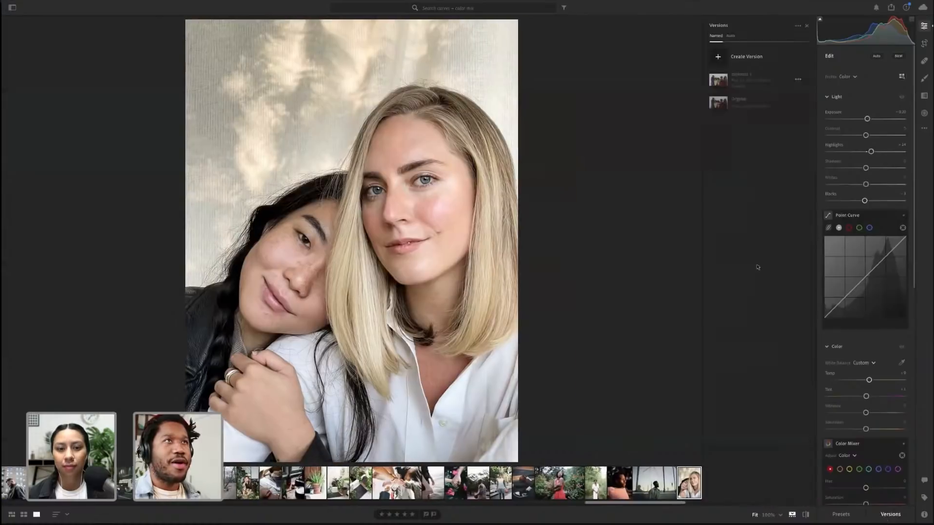
click(724, 57)
text(espinoza 2)
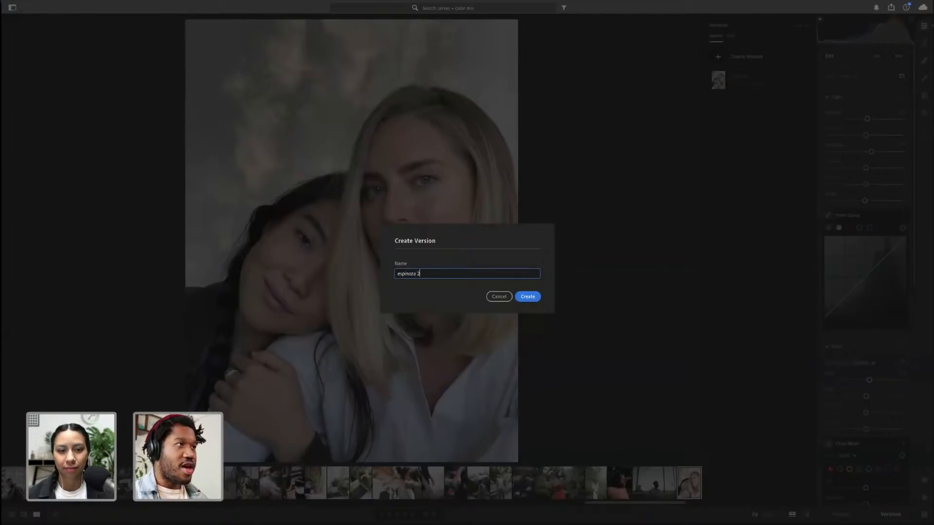
key(Return)
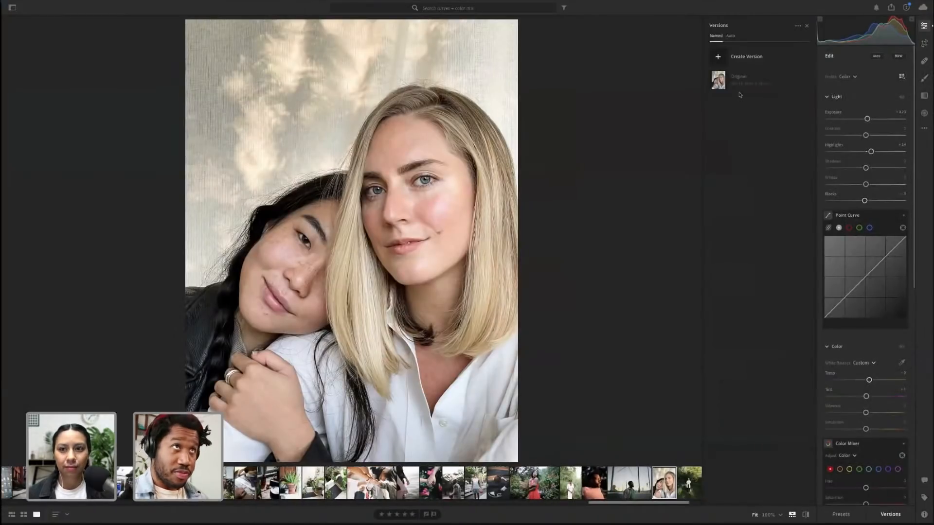
click(739, 86)
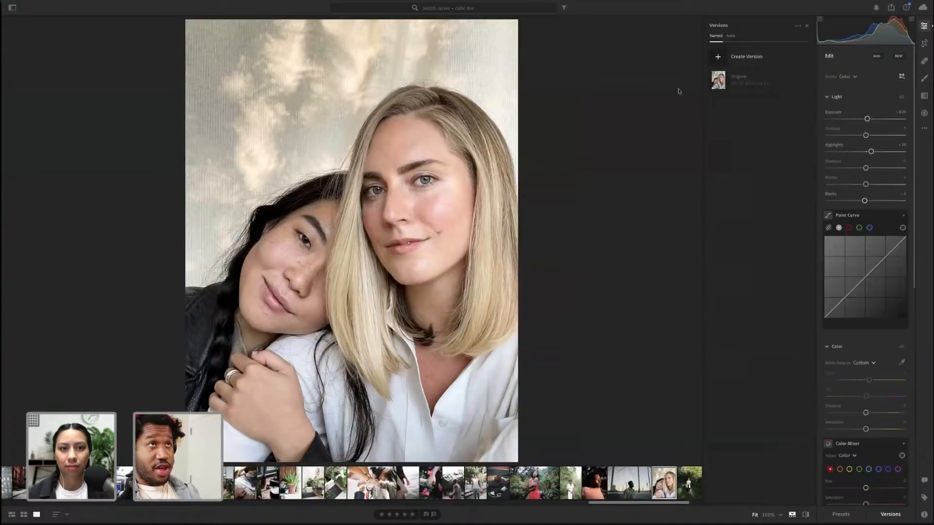
Switch to another photo and back, then select the women's photo's Original version
click(594, 483)
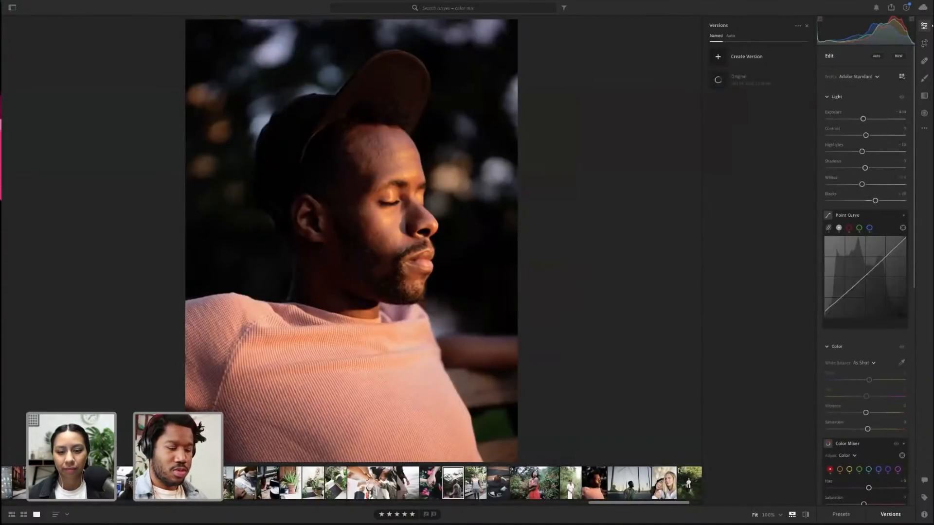
click(665, 480)
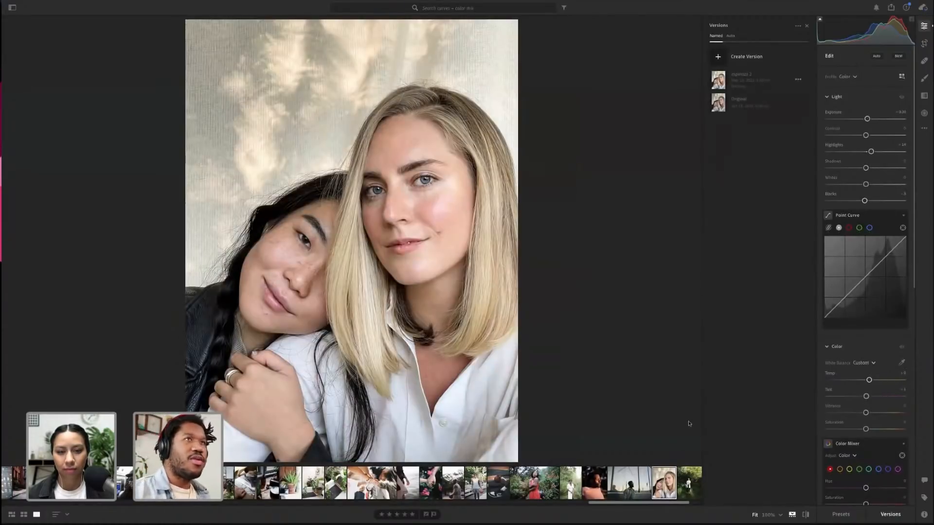
click(728, 101)
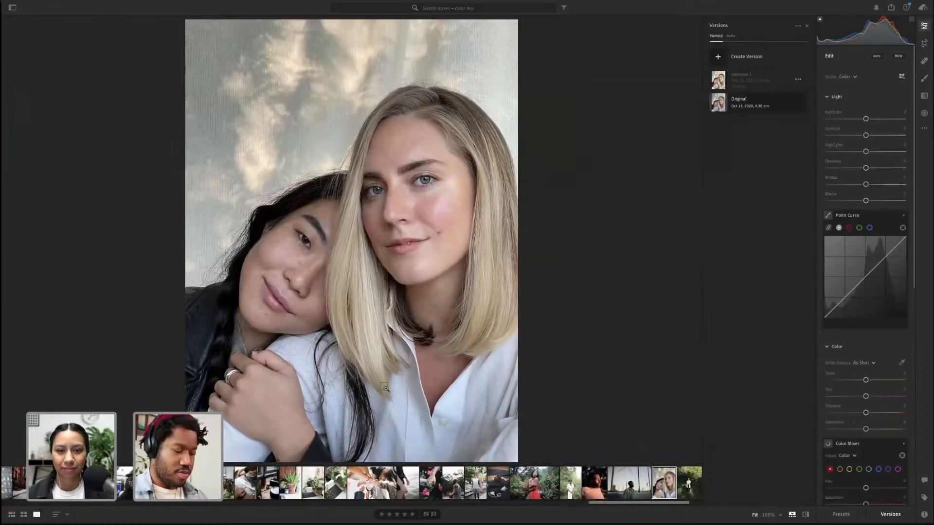
Paste the copied children's photo edit settings onto the two women's photo
key(alt)
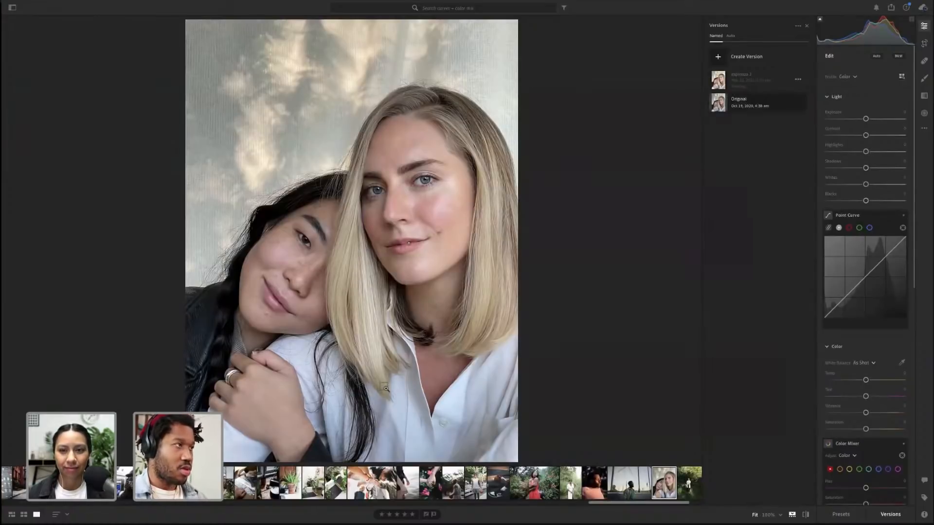
key(ctrl+v)
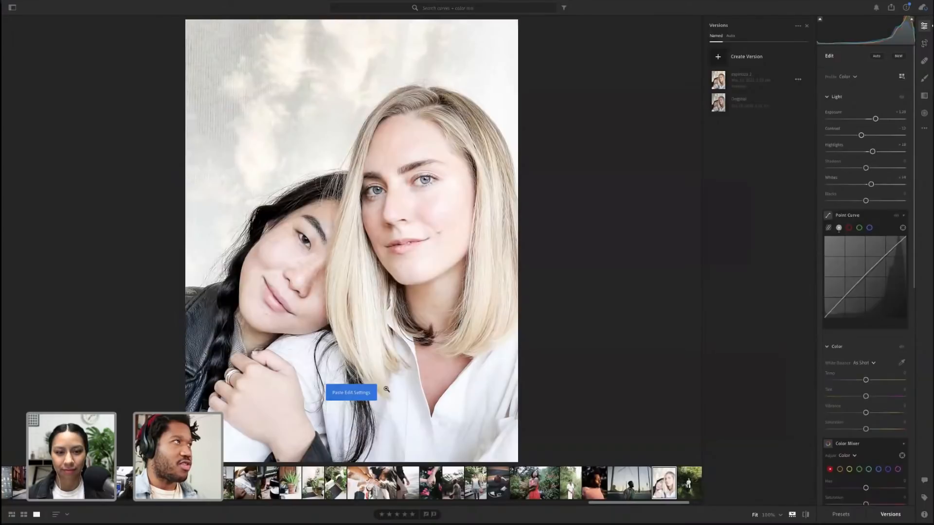
click(386, 389)
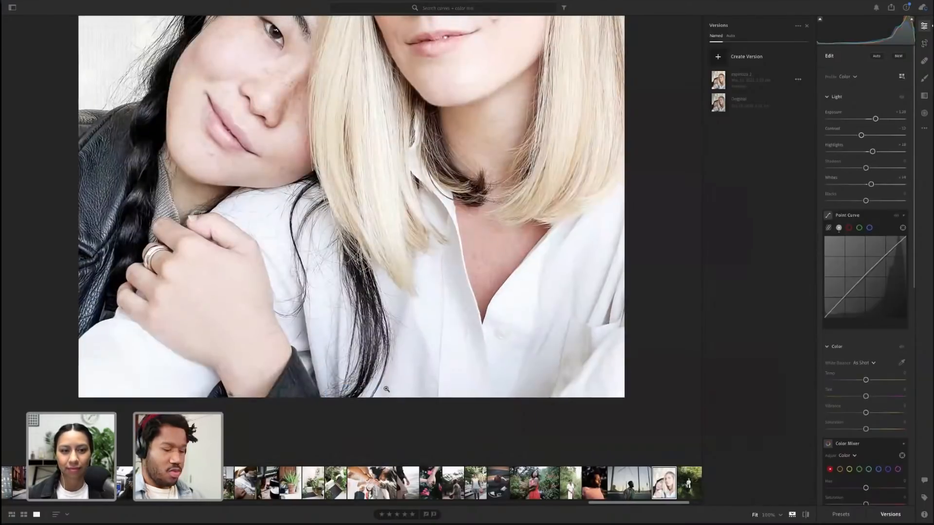
click(387, 389)
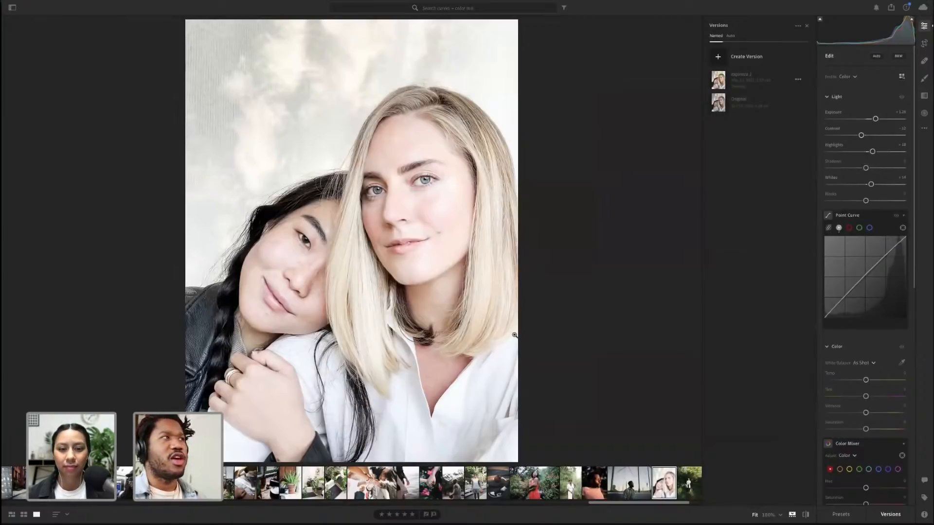
Toggle the before/after view to compare the edited photo with its original
click(805, 514)
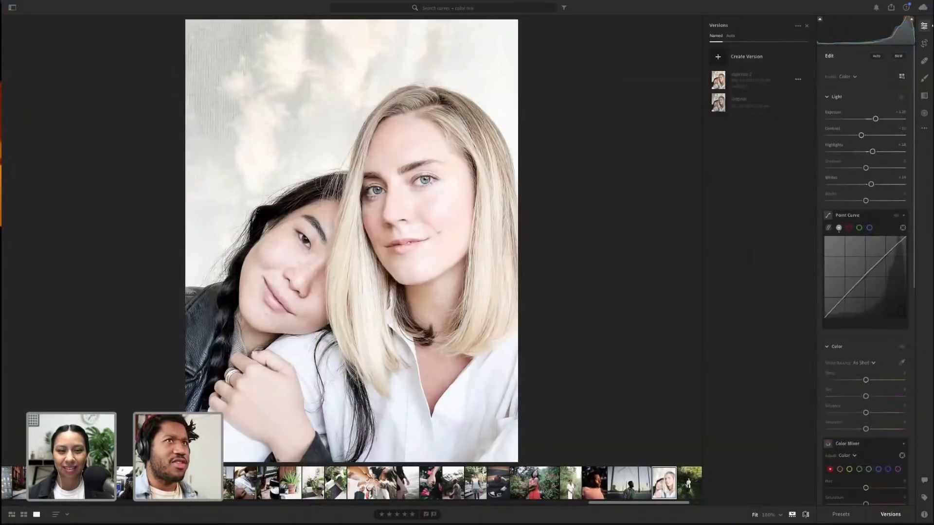
click(805, 514)
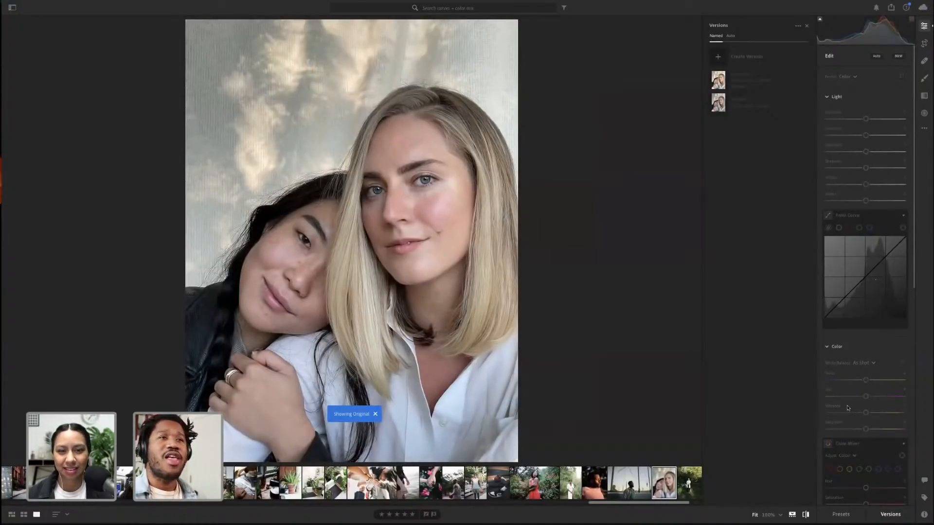
click(806, 514)
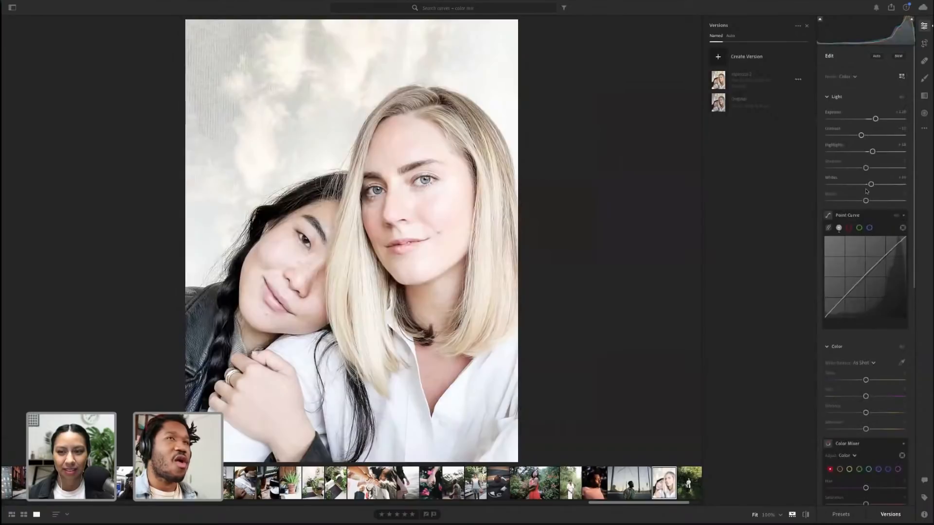
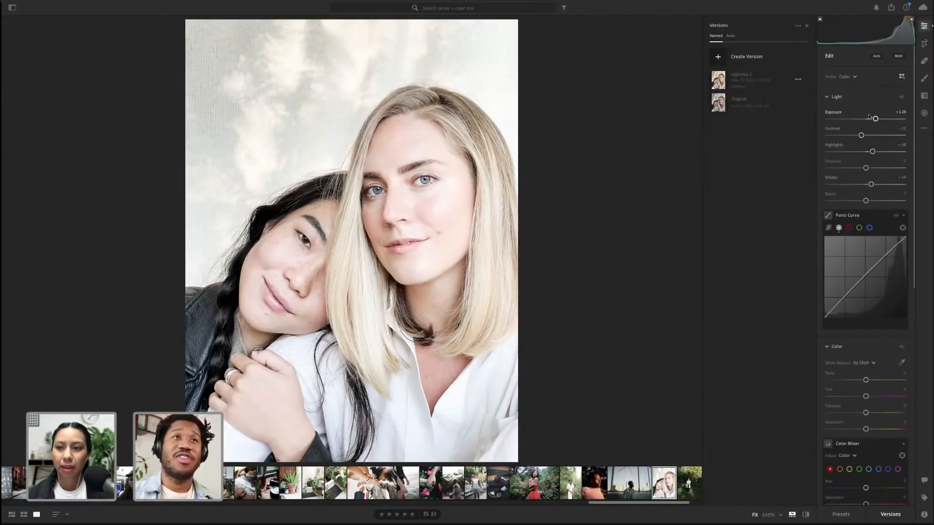
Reset the Exposure slider of the women's photo back to zero
key(alt)
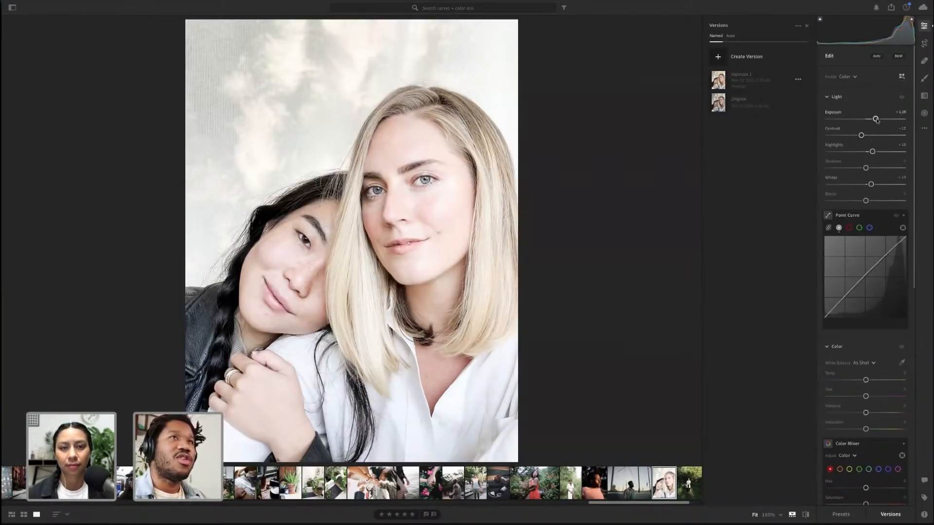
double_click(875, 118)
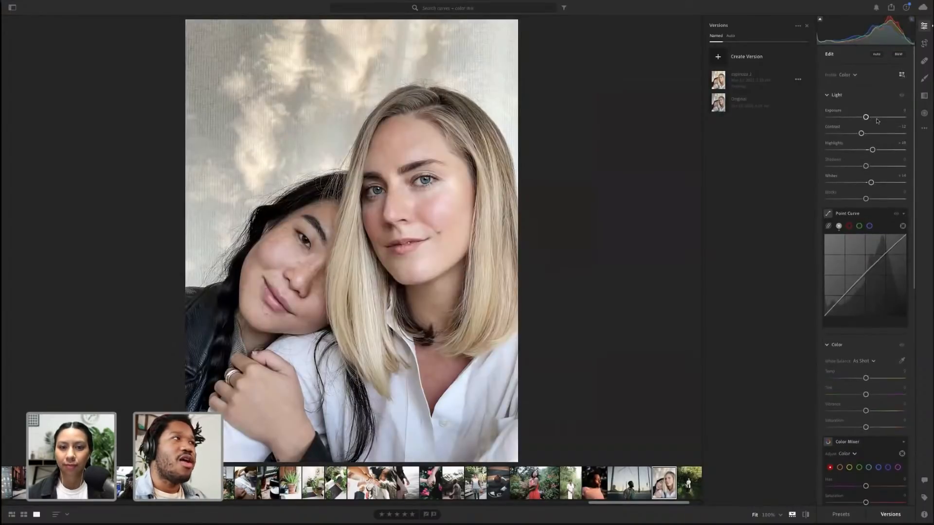
Toggle the before/after view to compare the photo with its original
click(806, 515)
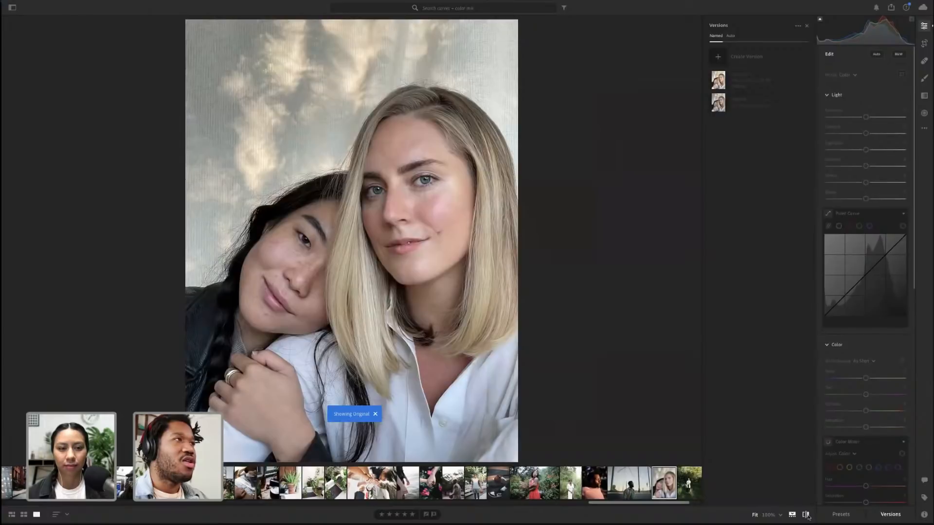
click(806, 515)
click(806, 515)
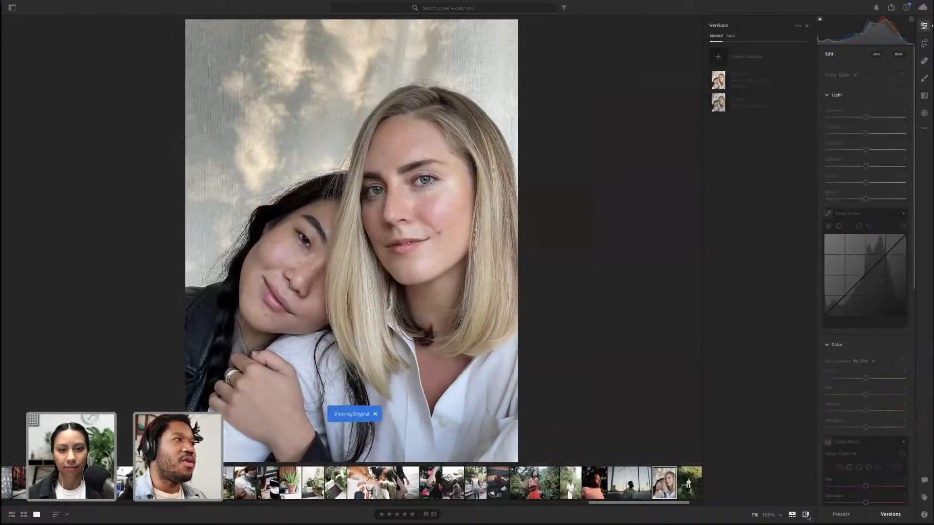
click(806, 515)
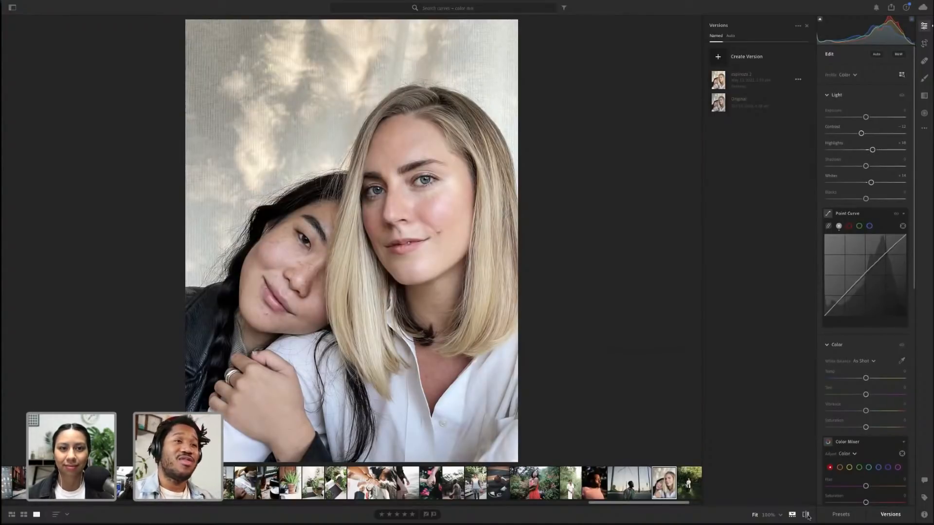
Open the presets and try several skin-tone presets from the test case group on the women's photo
click(841, 514)
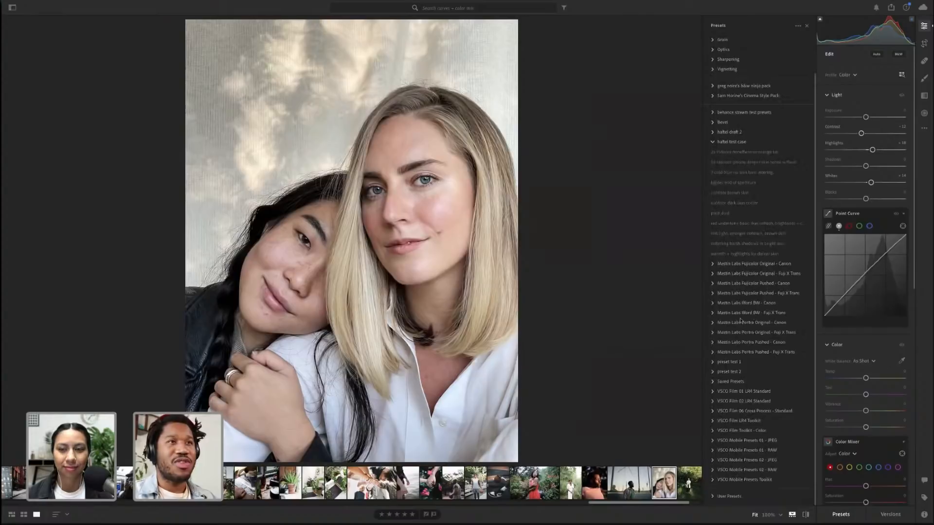
click(738, 225)
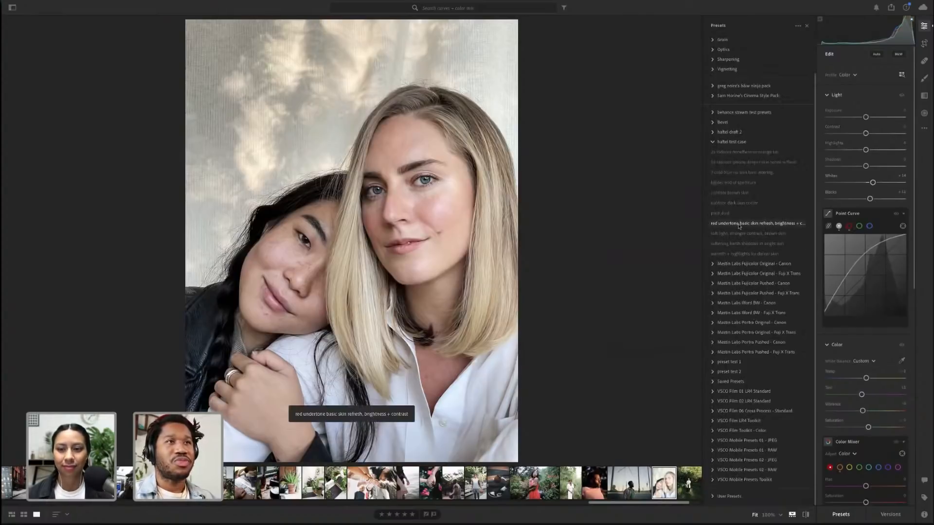
click(790, 151)
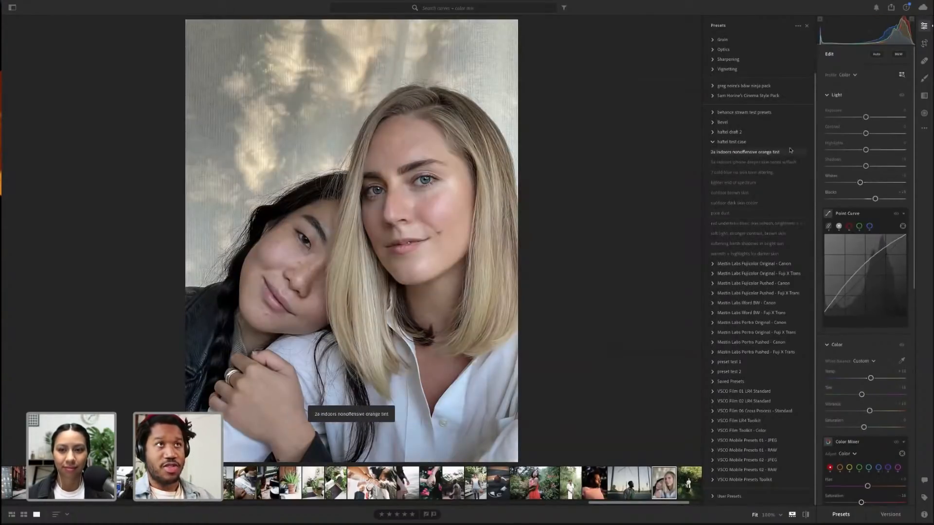
click(790, 162)
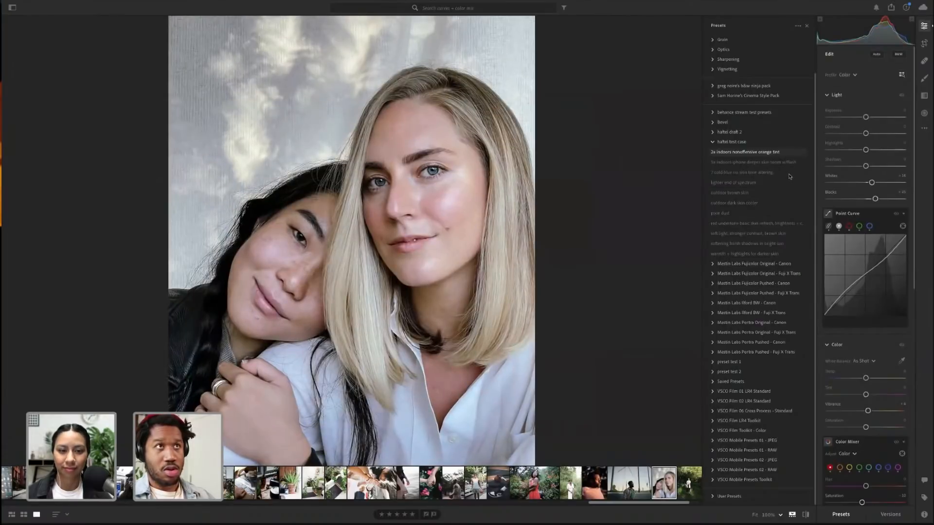
click(788, 173)
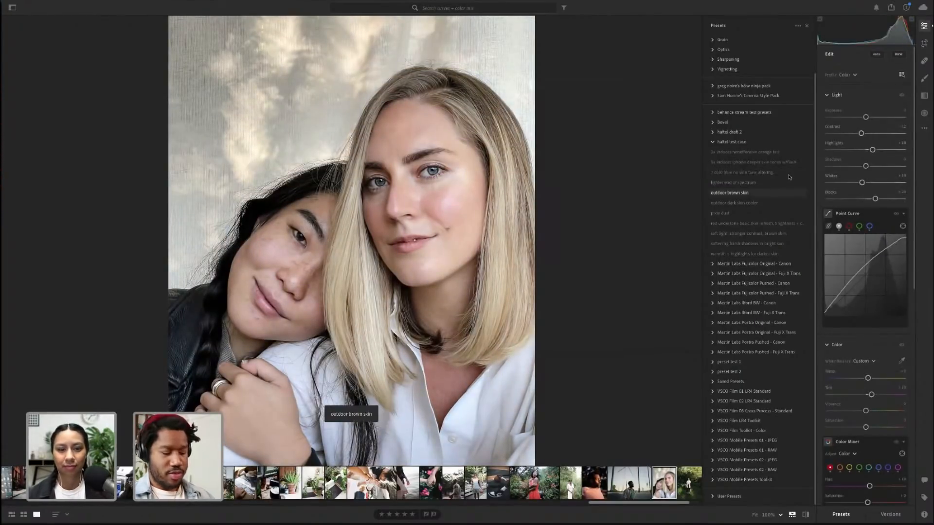
Undo the last preset and try the lighter end of spectrum and pale dust presets
key(ctrl+z)
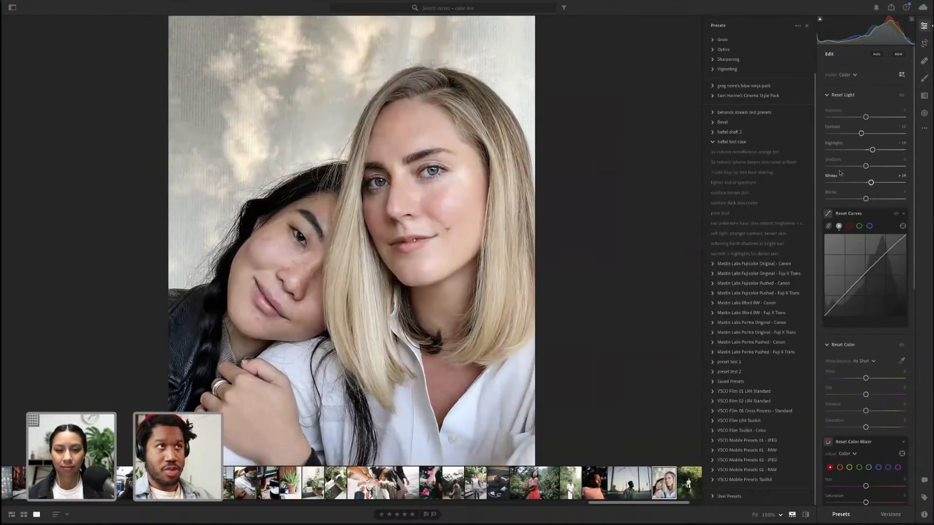
click(763, 184)
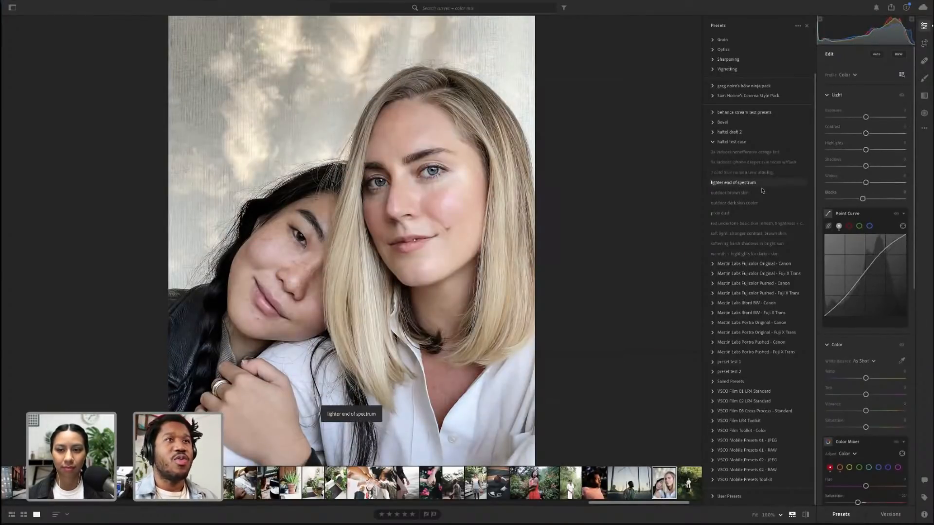
click(759, 213)
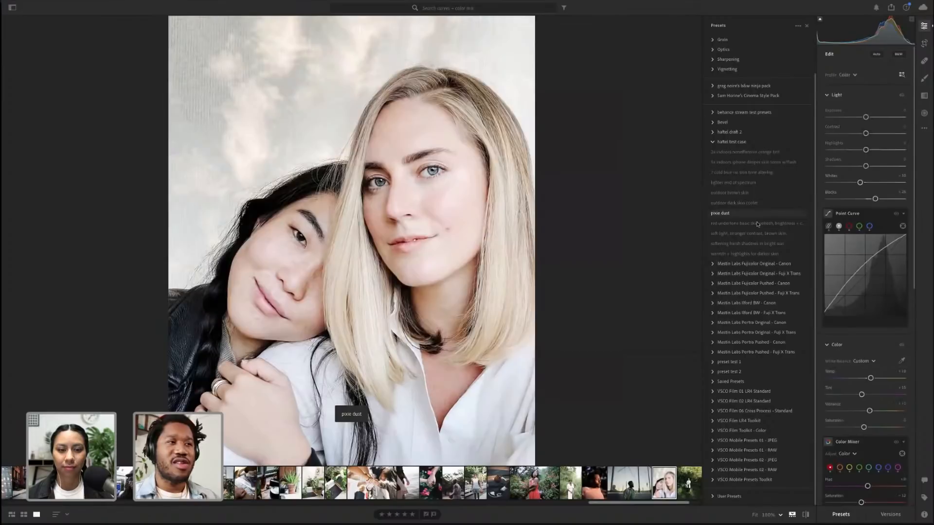
click(757, 224)
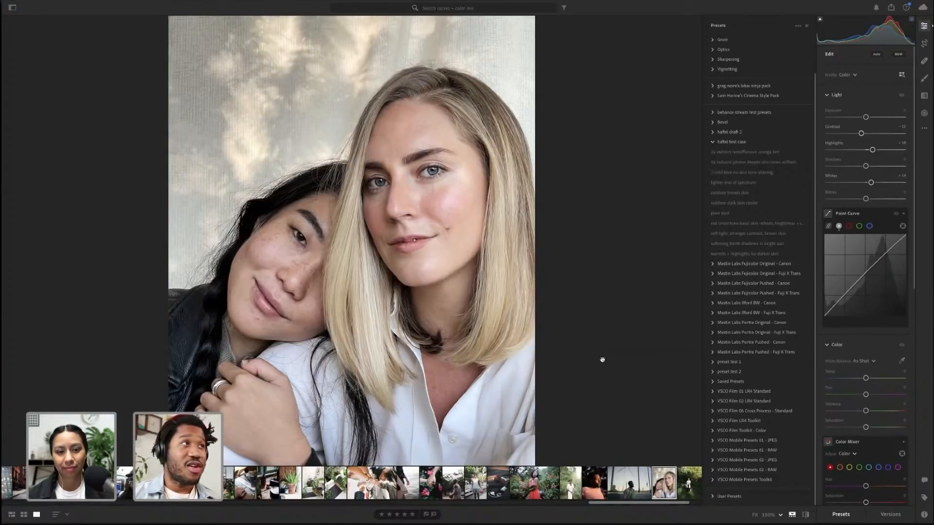
Select the restaurant food photo, paste the copied edit settings onto it, and undo the paste
click(697, 485)
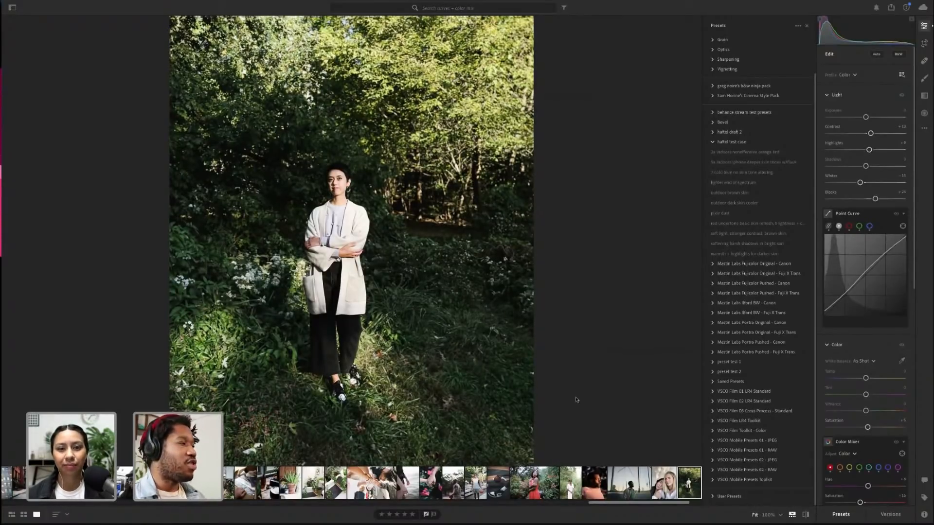
scroll(600, 483, left, 5)
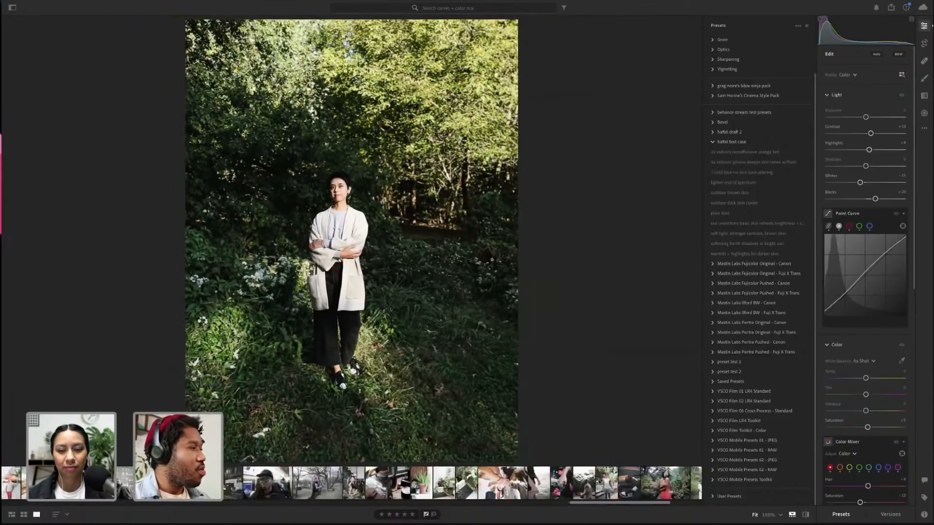
scroll(349, 459, left, 5)
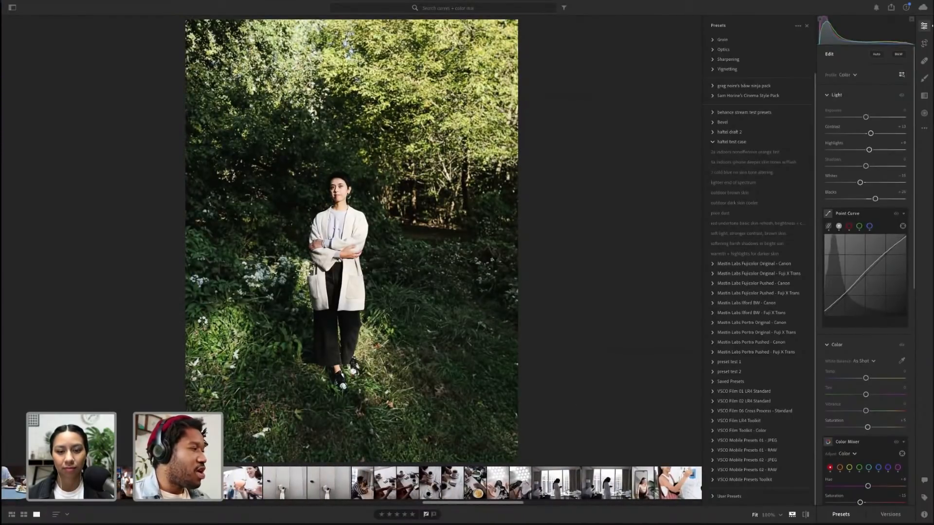
scroll(462, 483, left, 5)
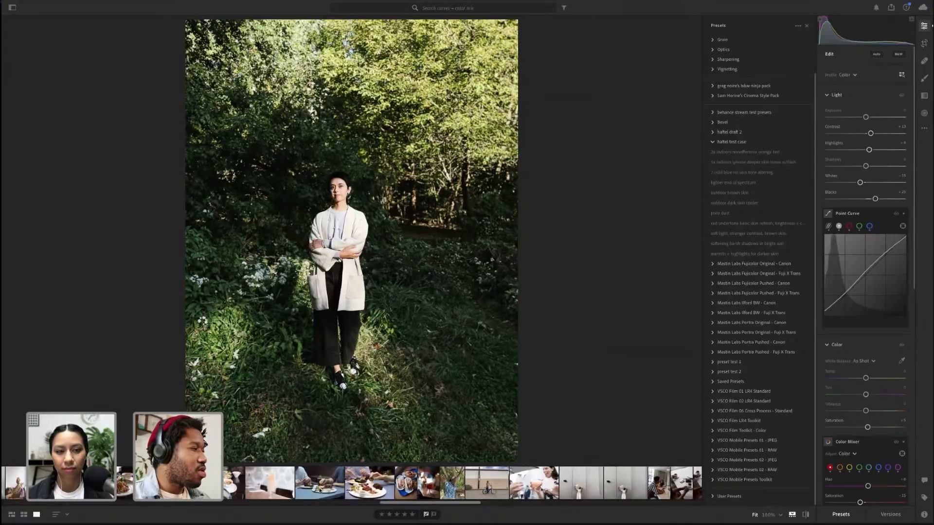
click(322, 488)
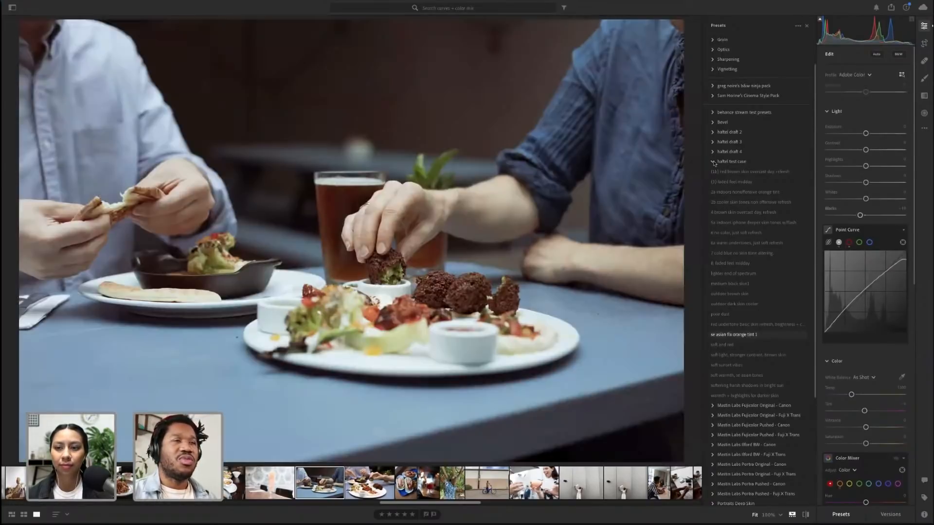
click(713, 163)
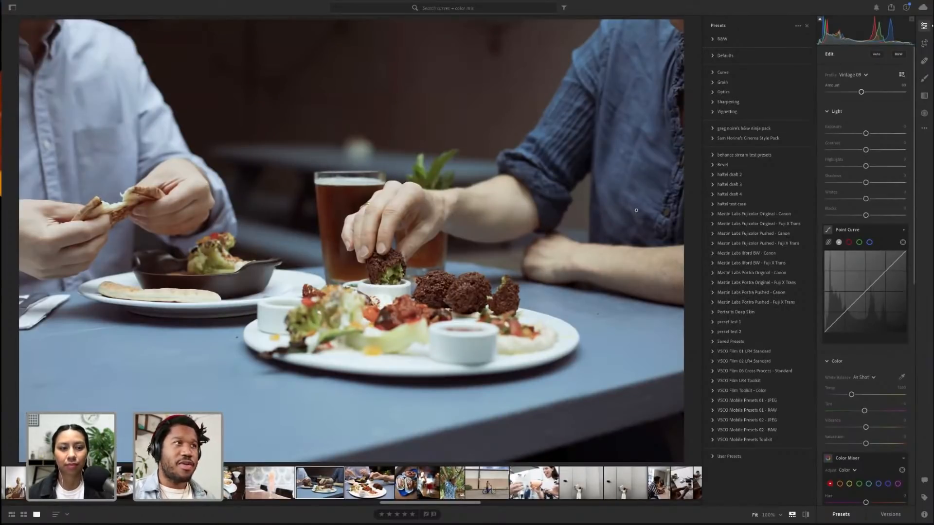
key(ctrl+v)
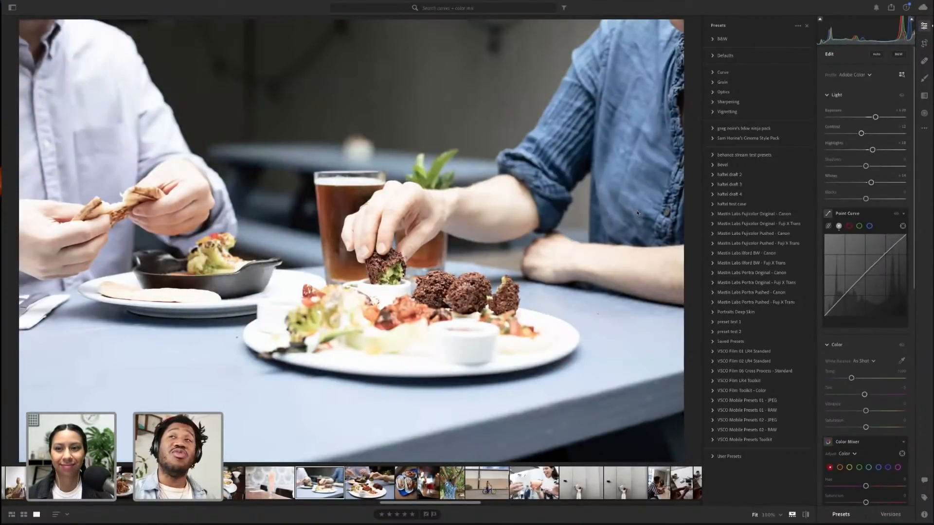
key(ctrl+z)
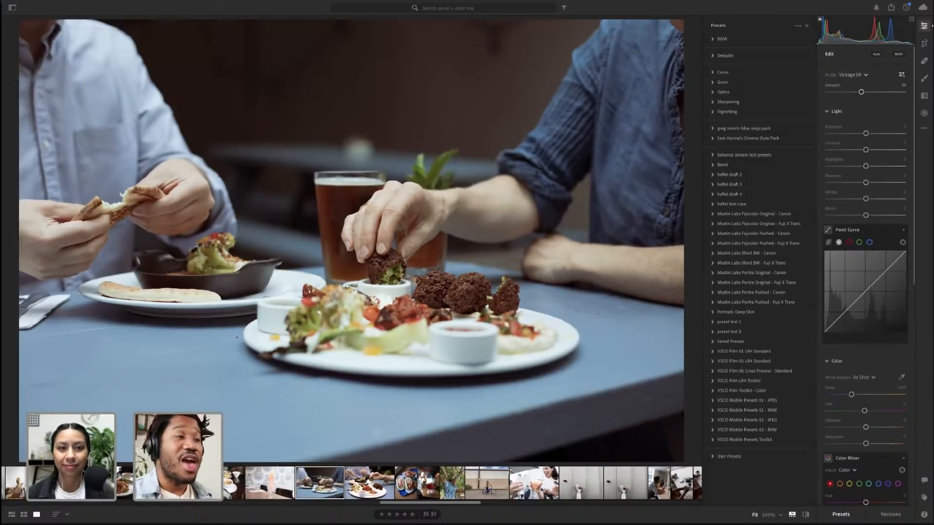
Open the boy-with-bike photo, expand the Geometry section, and nudge the Vertical slider slightly
click(503, 487)
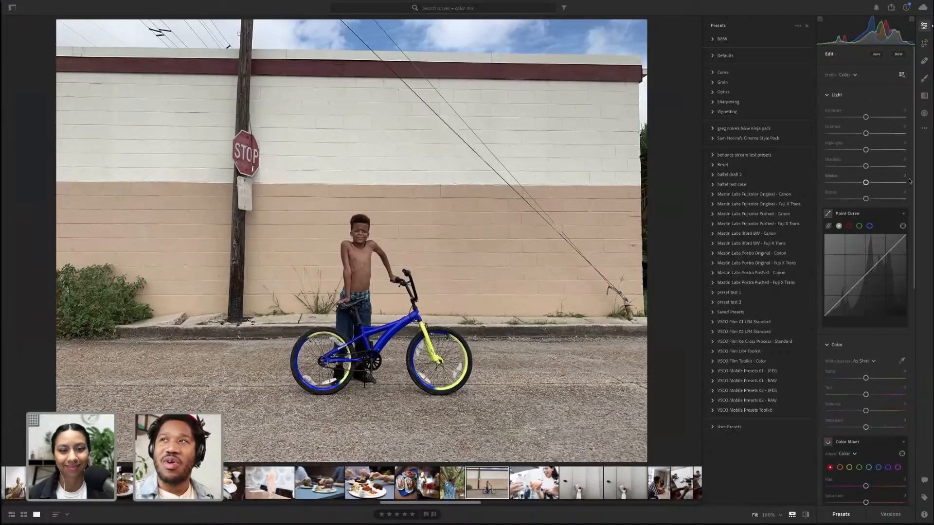
click(845, 516)
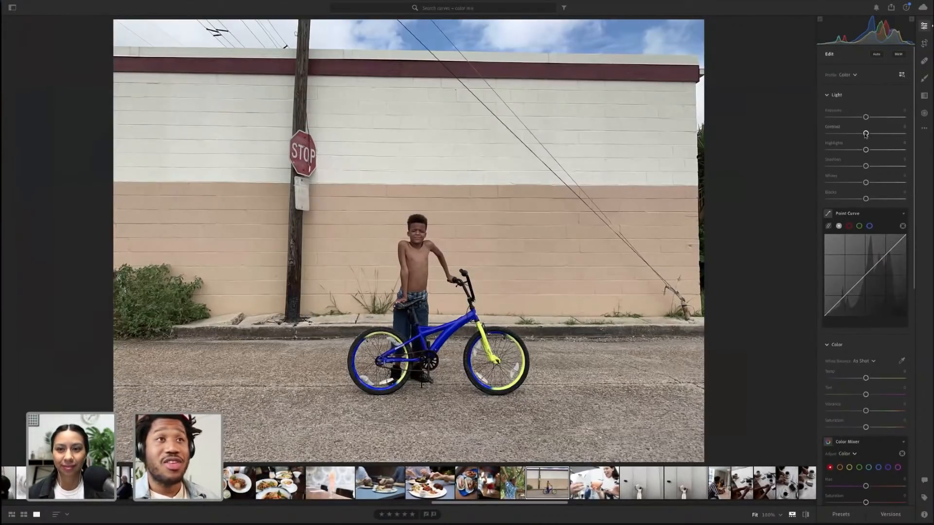
scroll(866, 145, down, 5)
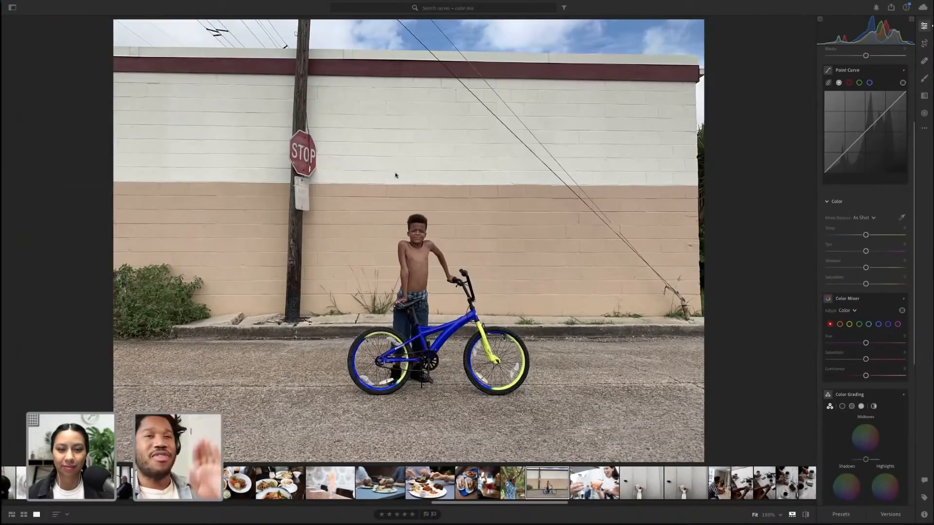
scroll(866, 367, down, 3)
scroll(866, 368, down, 5)
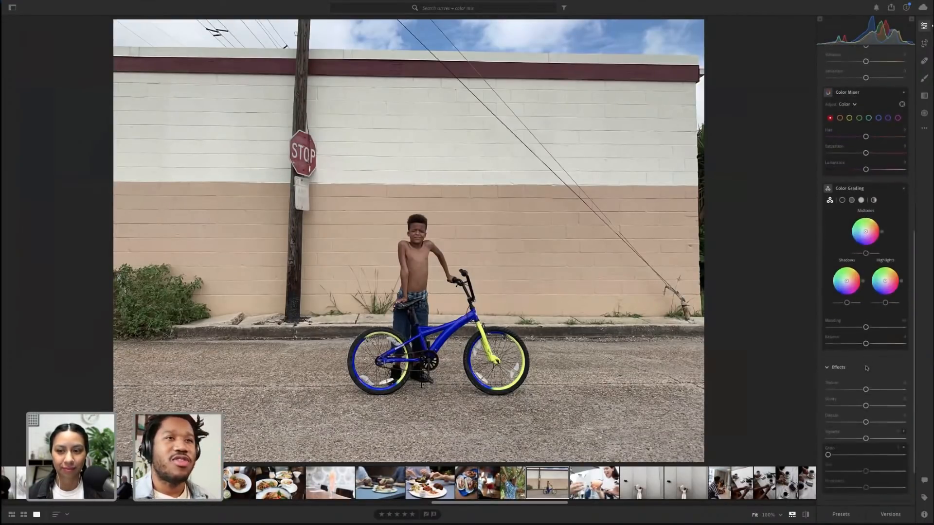
click(837, 492)
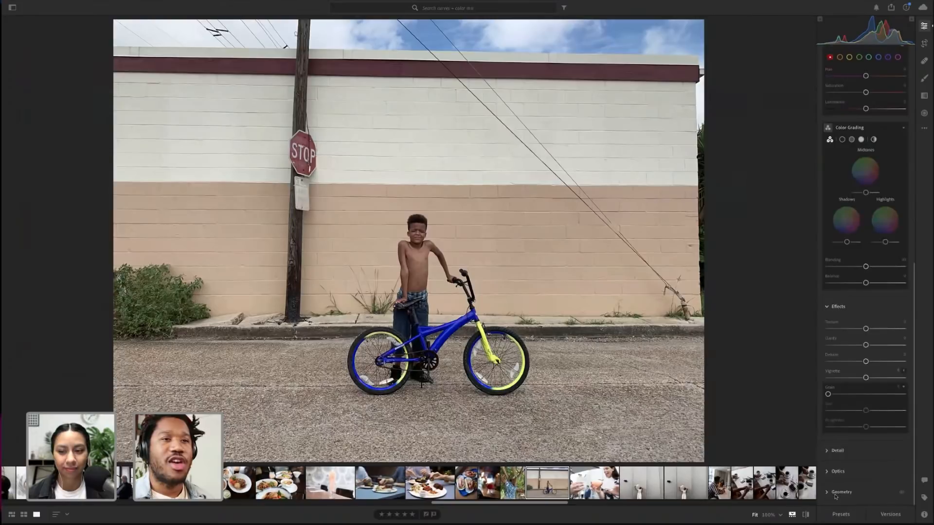
key(alt)
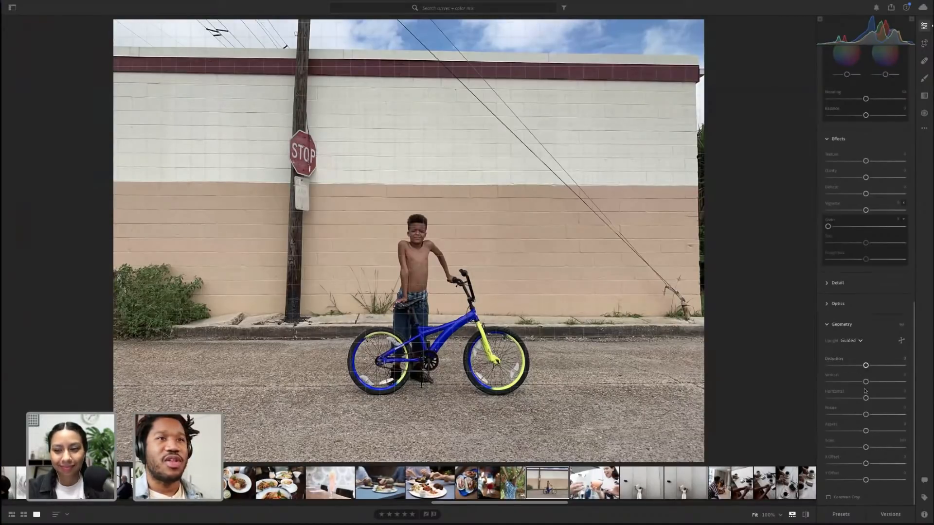
scroll(865, 384, up, 1)
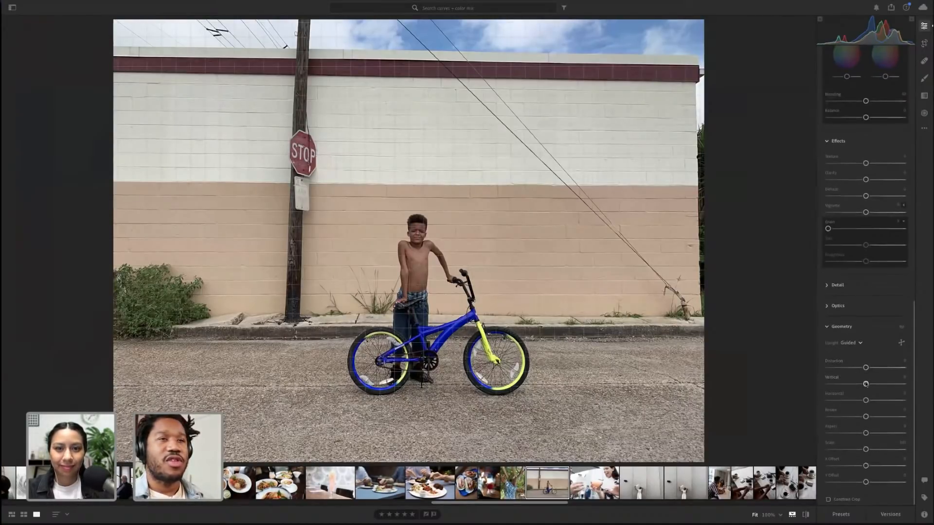
scroll(865, 384, down, 1)
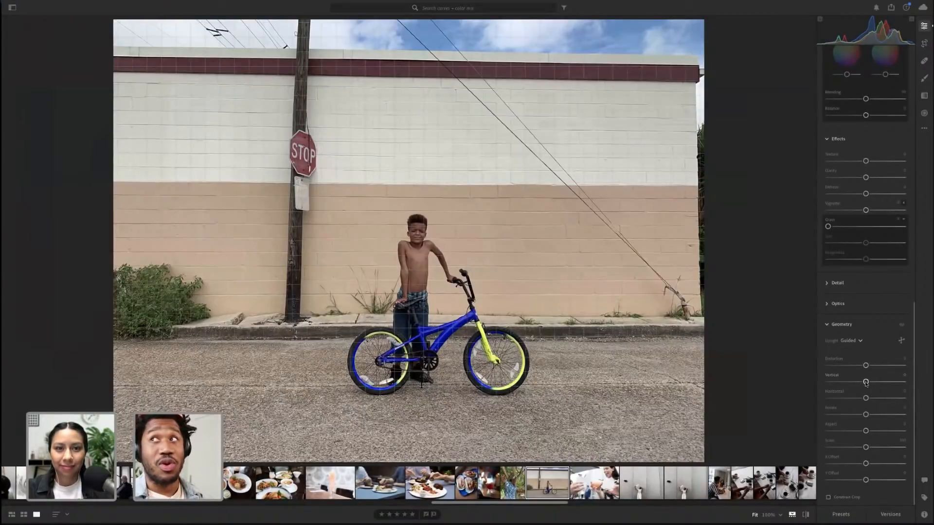
key(alt)
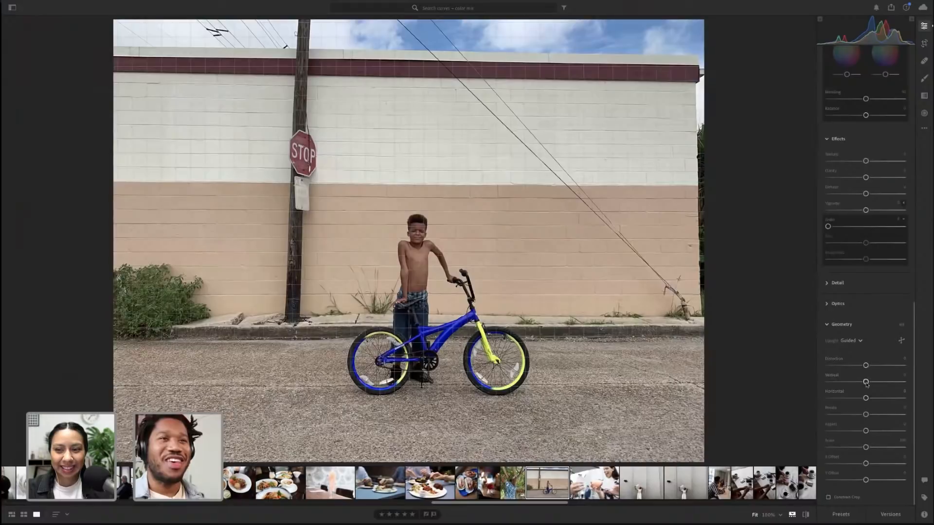
drag(866, 382, 862, 384)
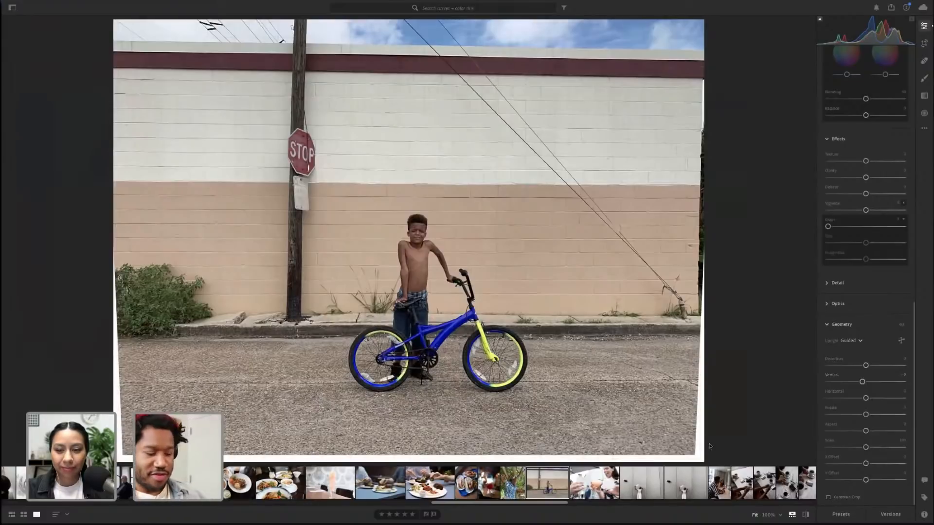
Enable Constrain Crop and toggle the geometry edits on and off to compare
key(alt)
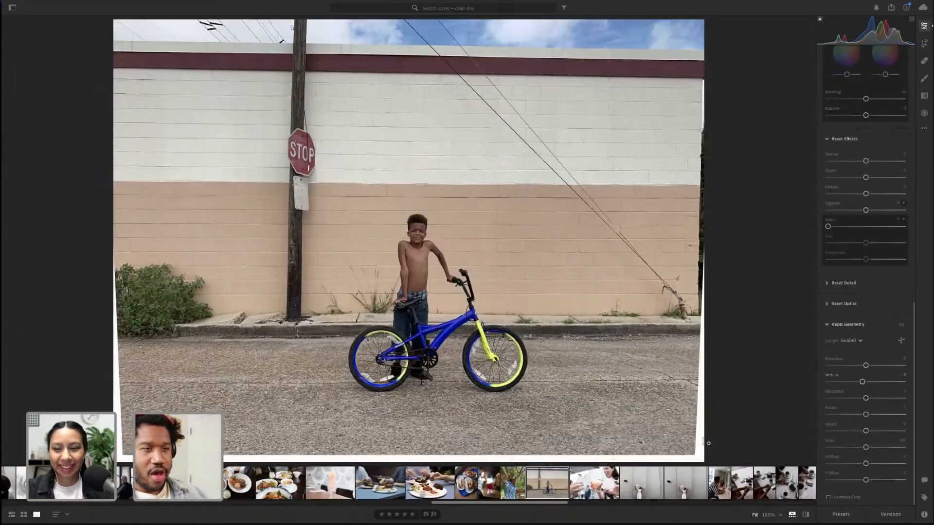
click(828, 497)
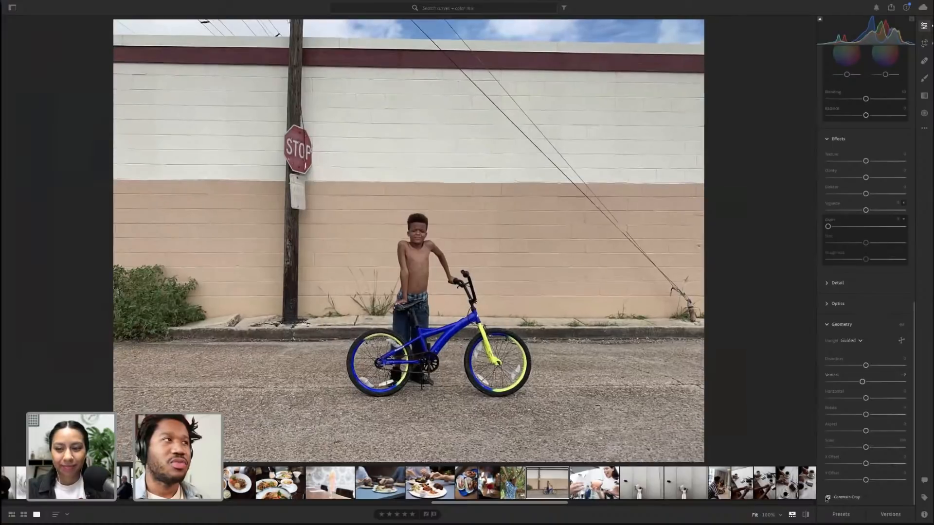
click(902, 326)
click(902, 326)
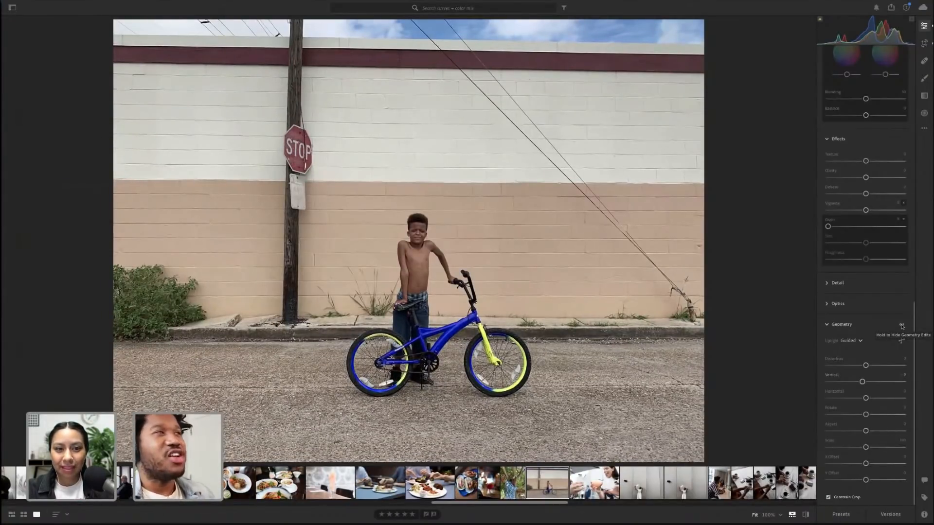
Scroll through the edit panels to review the Light, Color and Color Grading settings of the bike photo
scroll(861, 272, up, 15)
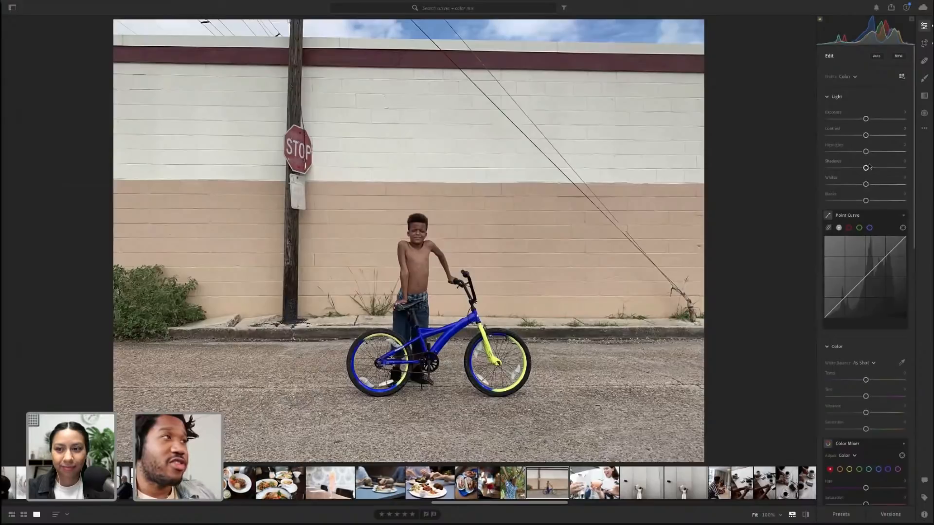
scroll(879, 347, down, 3)
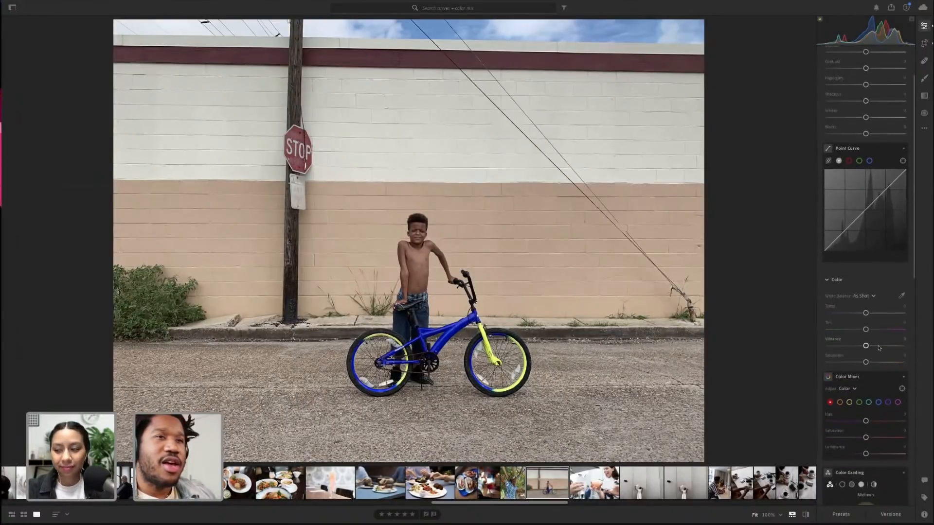
scroll(879, 348, down, 4)
scroll(879, 348, down, 3)
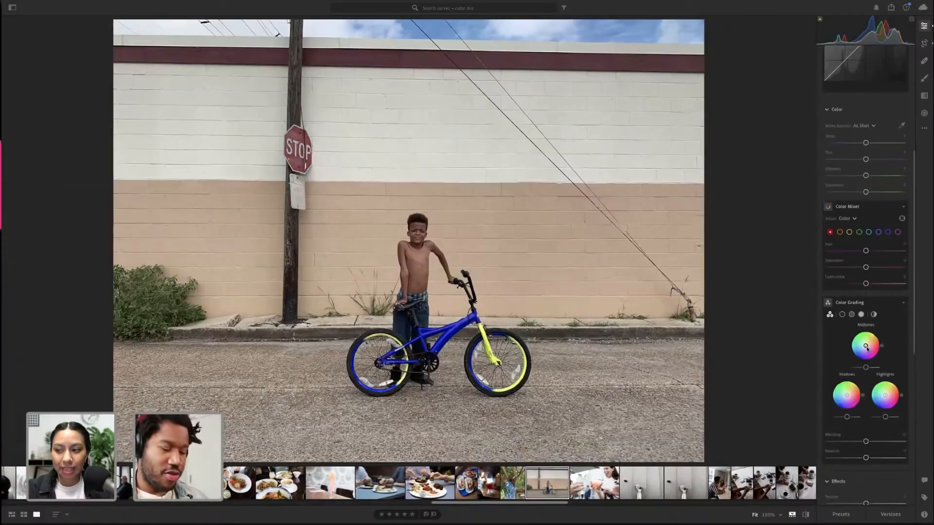
key(alt)
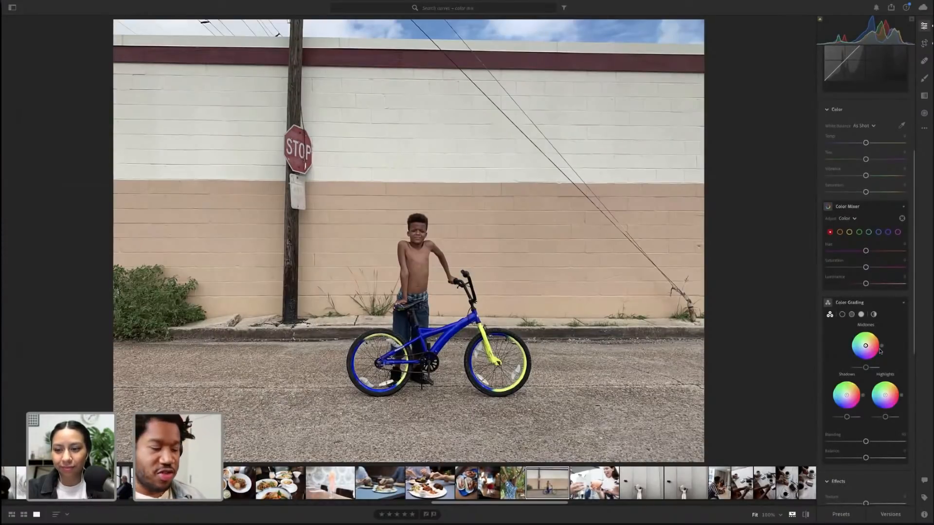
key(alt)
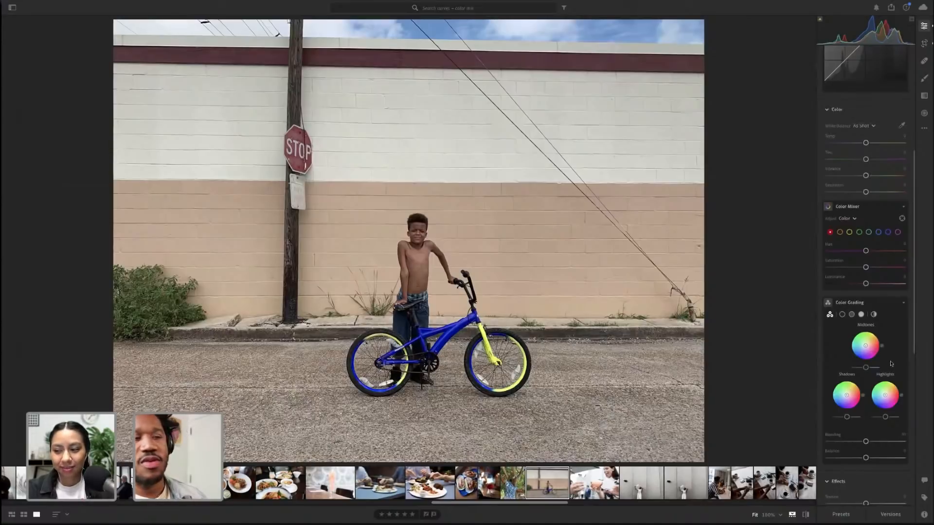
scroll(880, 340, down, 1)
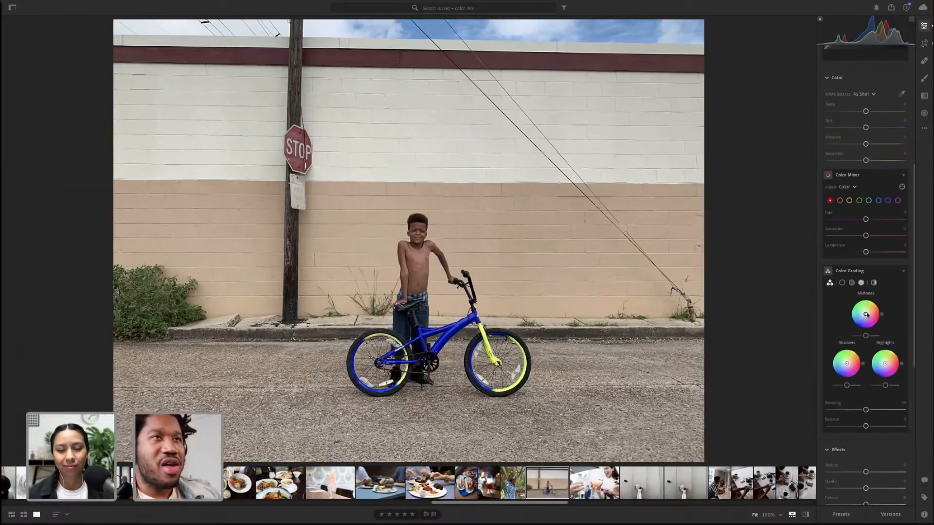
Try nudging the Midtones color grading wheel and reset it
drag(866, 314, 866, 311)
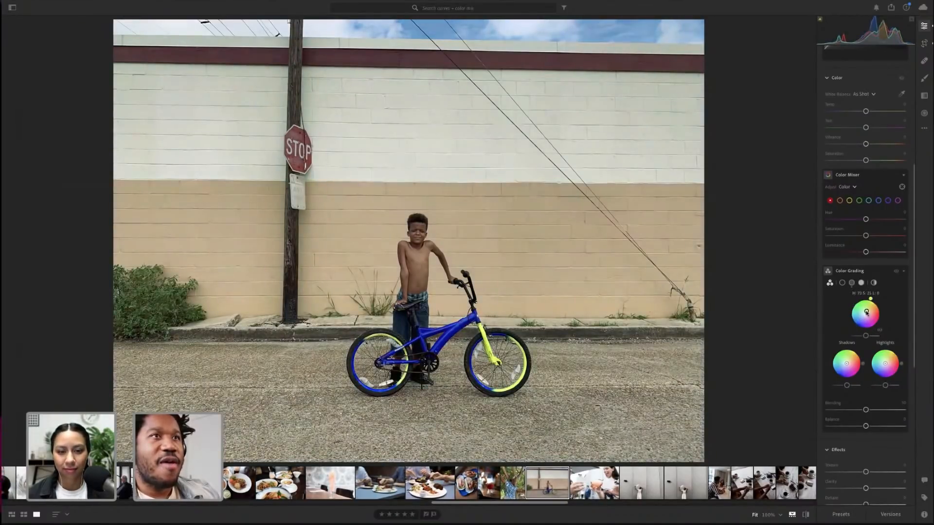
double_click(859, 310)
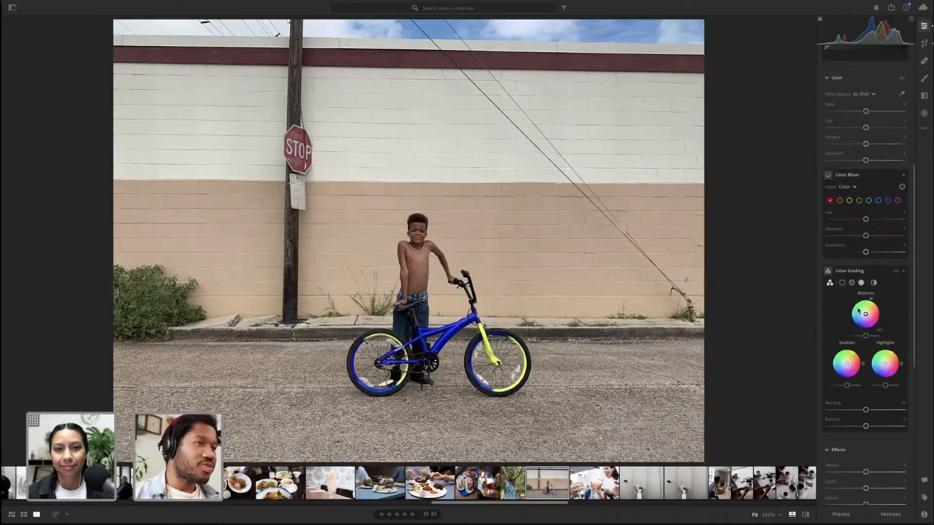
Zoom into the bike photo and shift the Highlights color grading wheel toward blue, comparing before and after
click(683, 325)
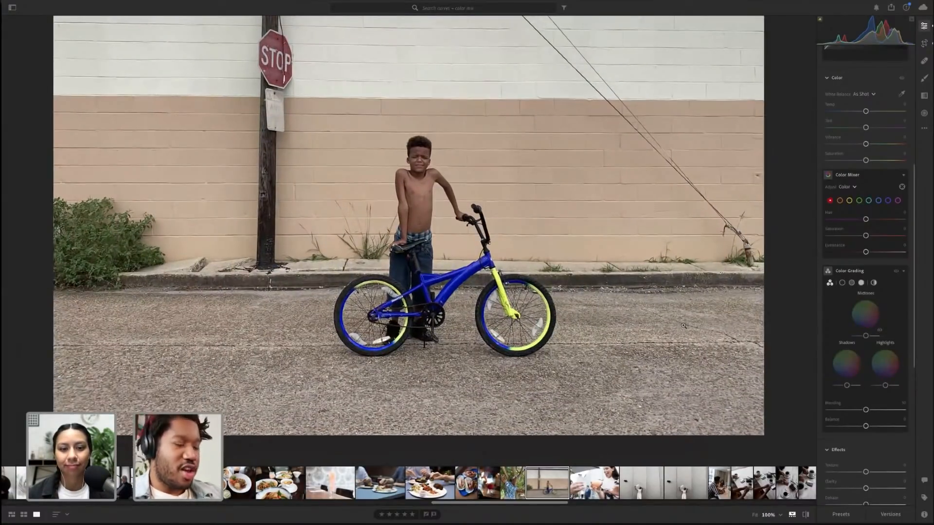
click(682, 325)
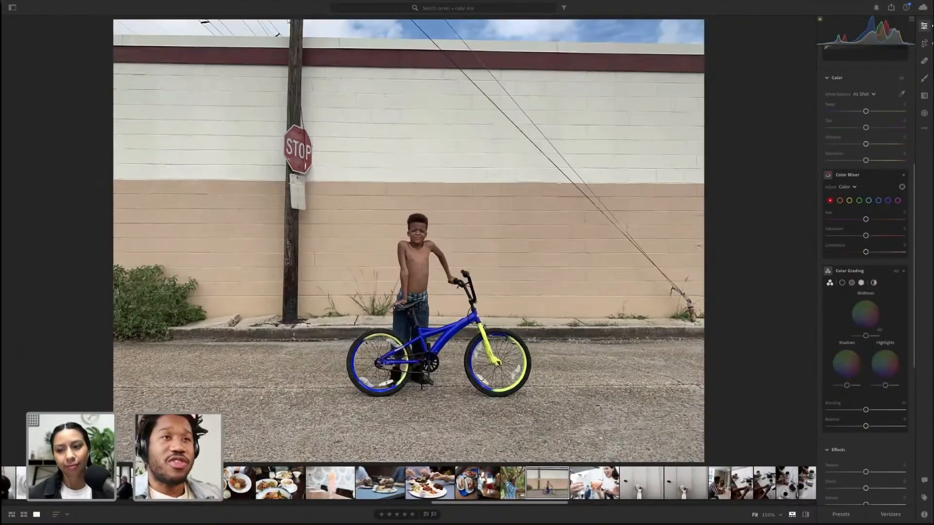
click(479, 312)
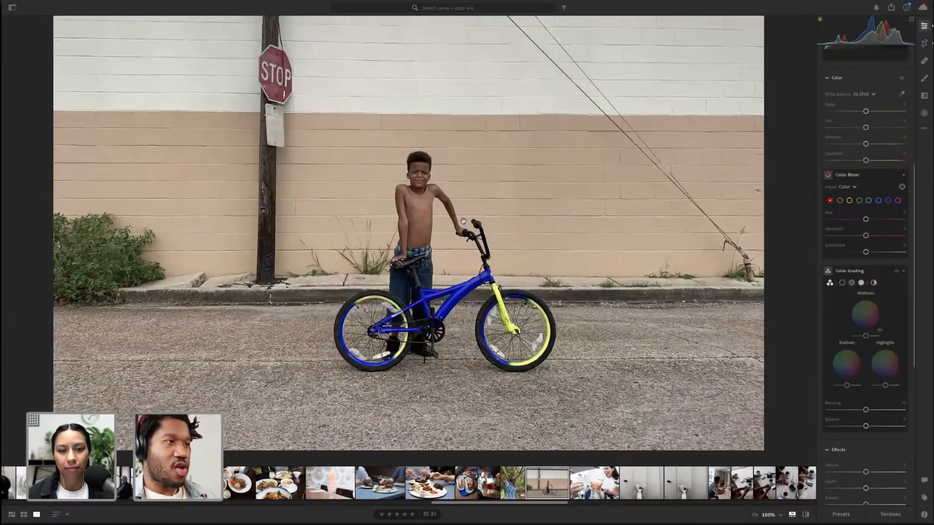
drag(497, 273, 499, 327)
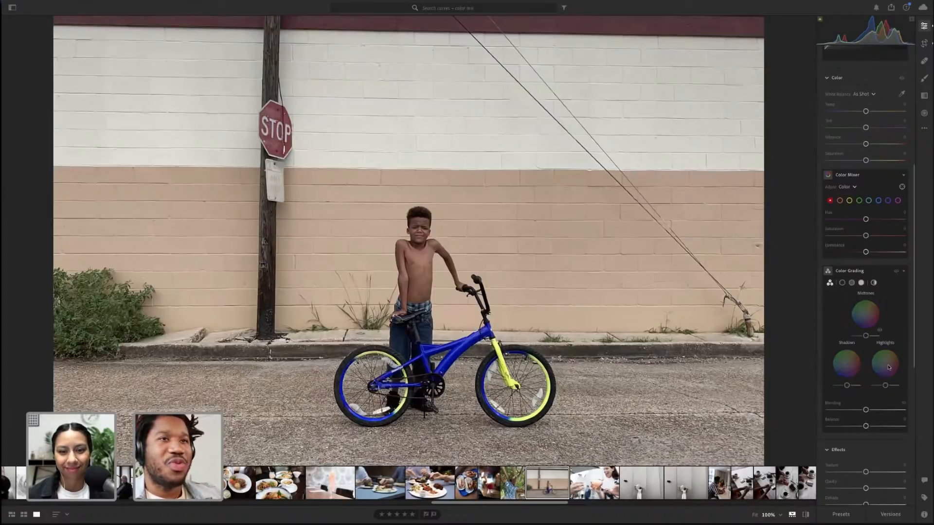
drag(888, 365, 883, 365)
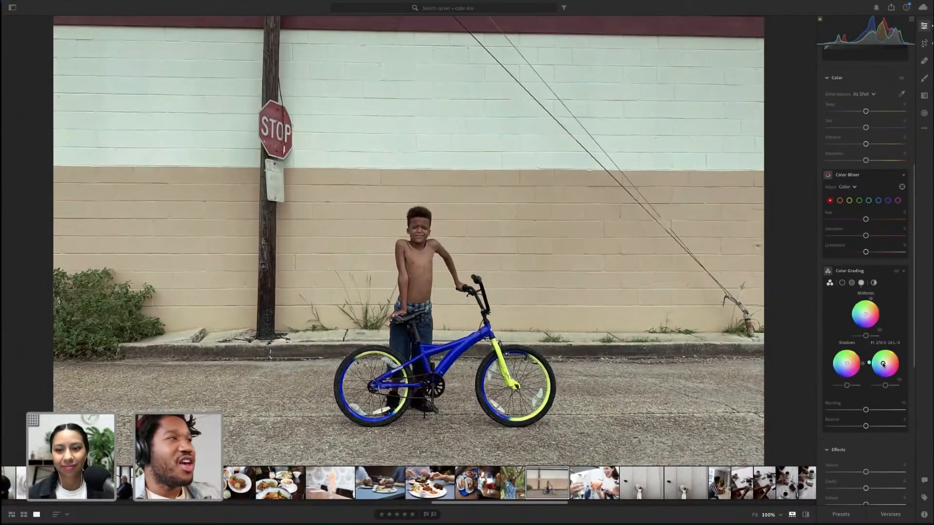
drag(883, 364, 883, 364)
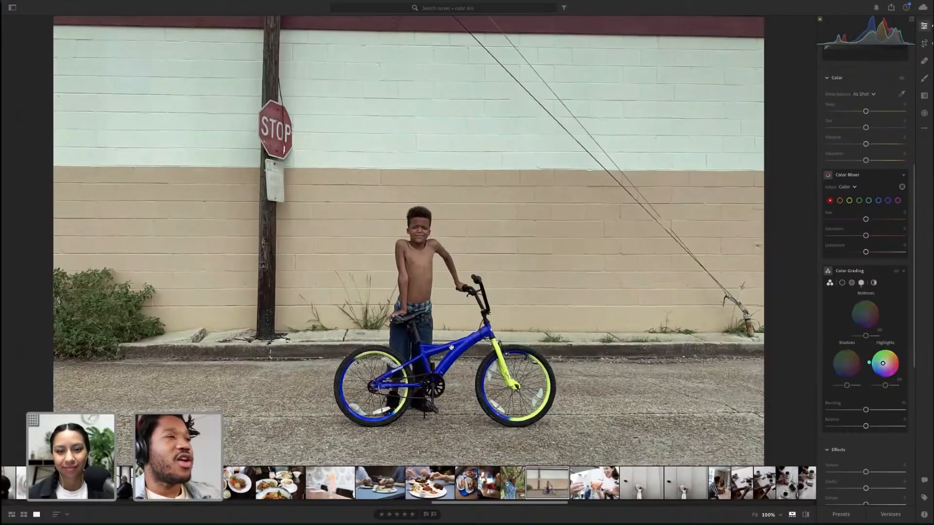
drag(883, 367, 883, 369)
double_click(881, 365)
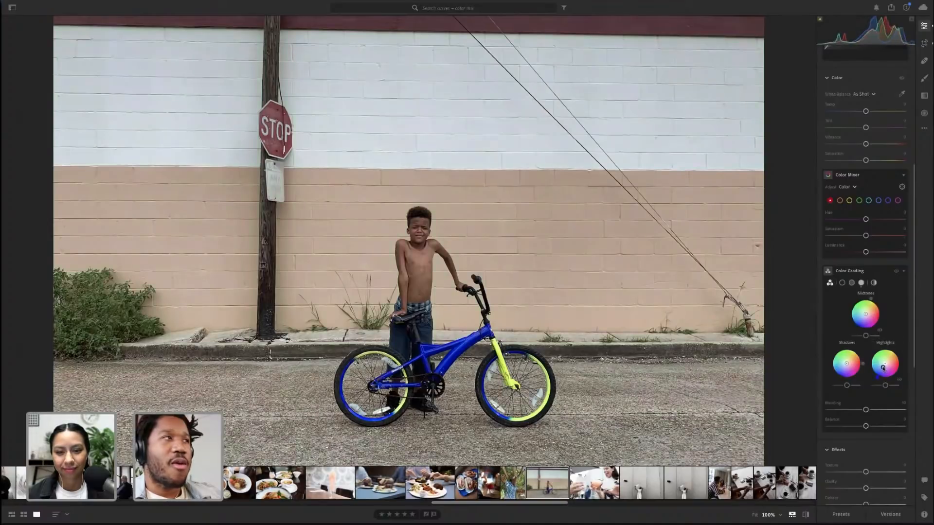
drag(882, 368, 884, 368)
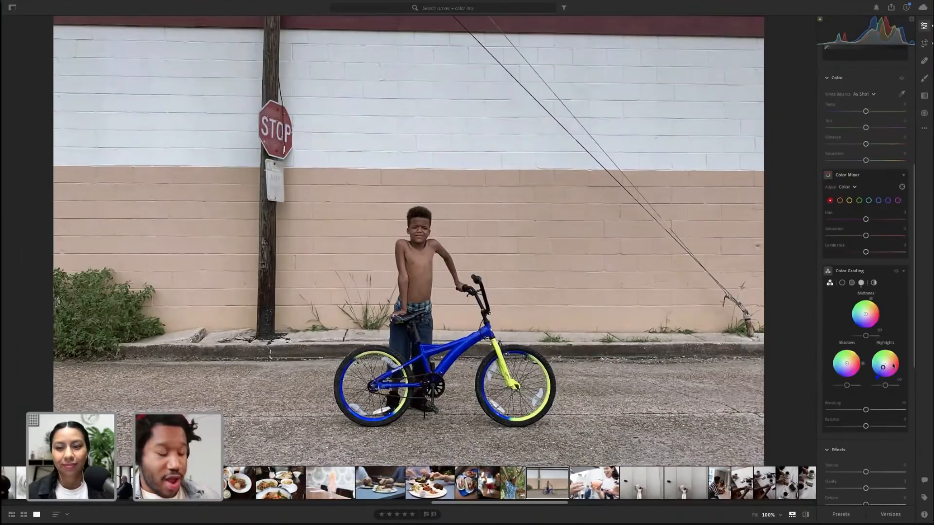
key(alt)
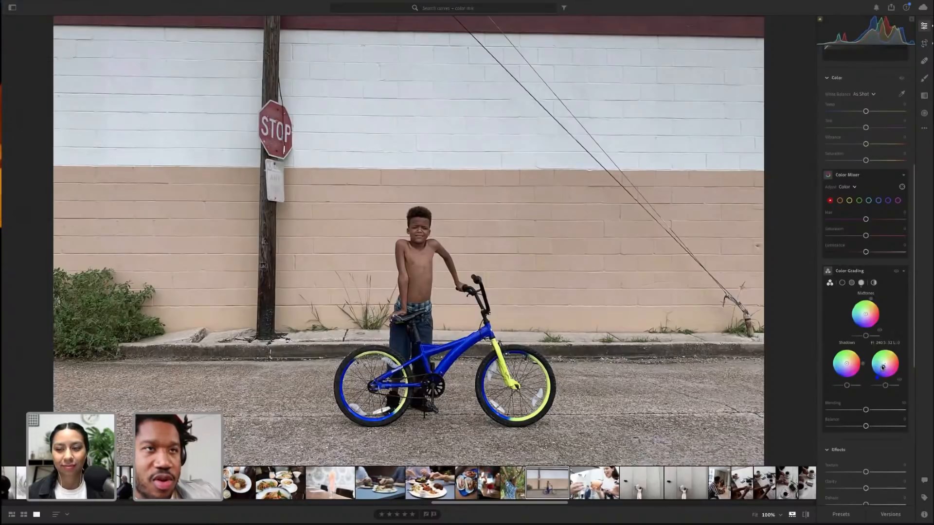
drag(884, 367, 881, 364)
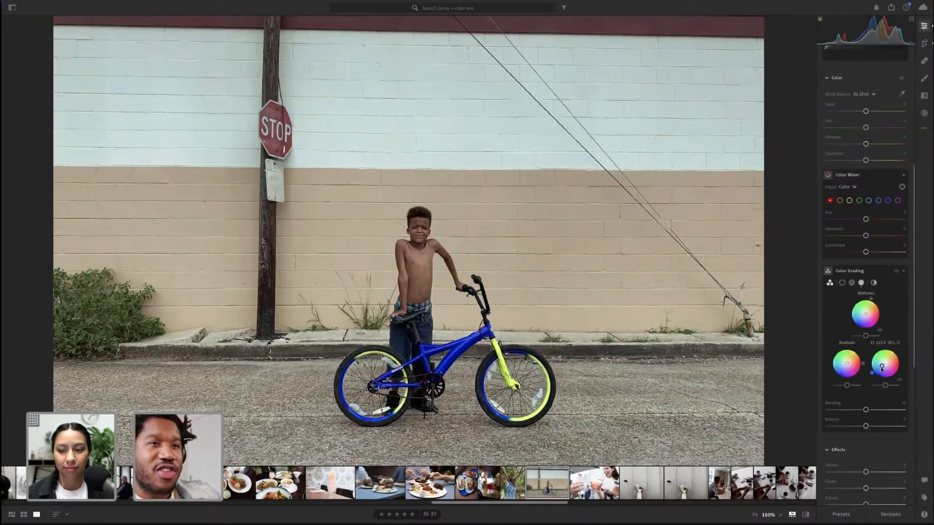
drag(881, 368, 882, 368)
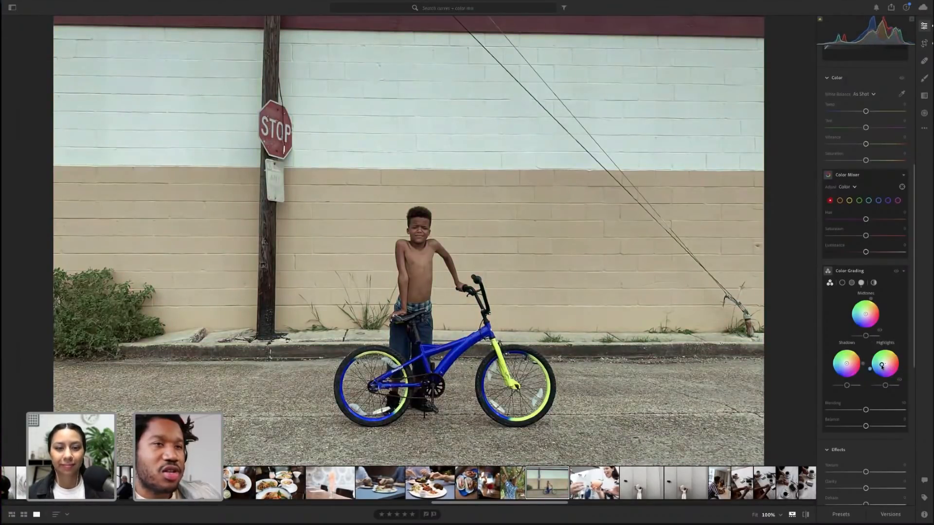
Refine the Highlights wheel hue and adjust the Highlights luminance slider while inspecting the sky up close
click(730, 324)
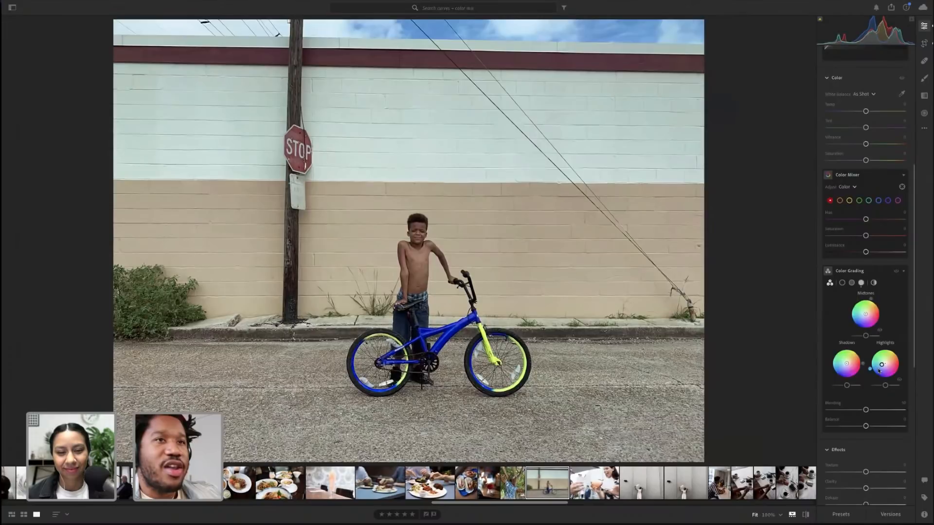
drag(880, 370, 879, 371)
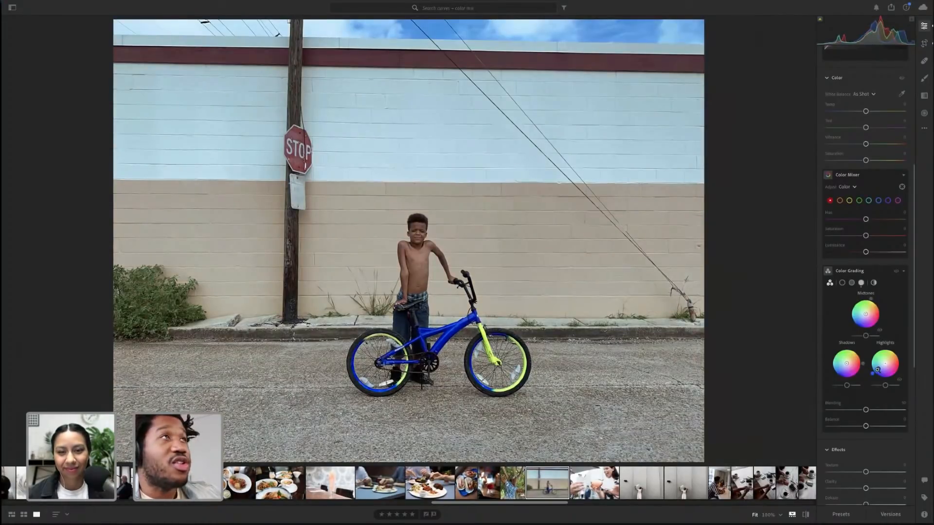
click(539, 293)
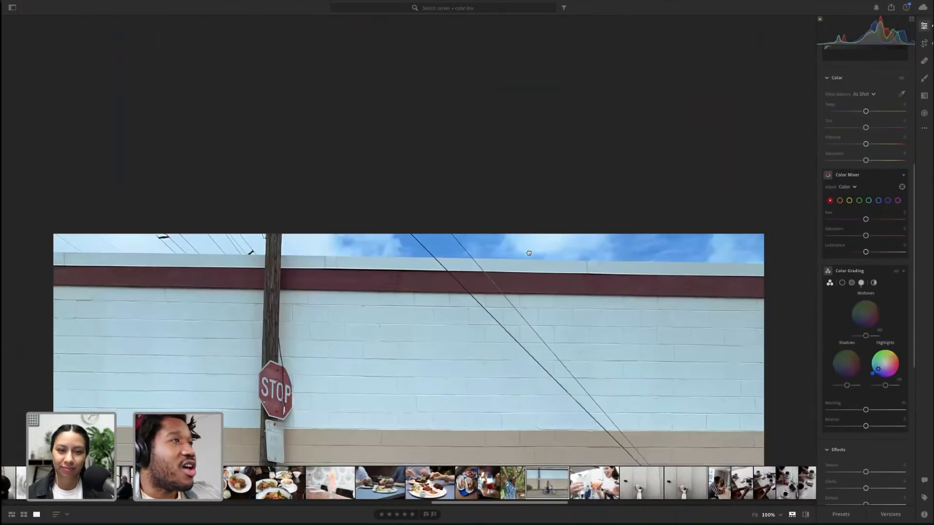
drag(527, 237, 523, 219)
drag(451, 328, 449, 302)
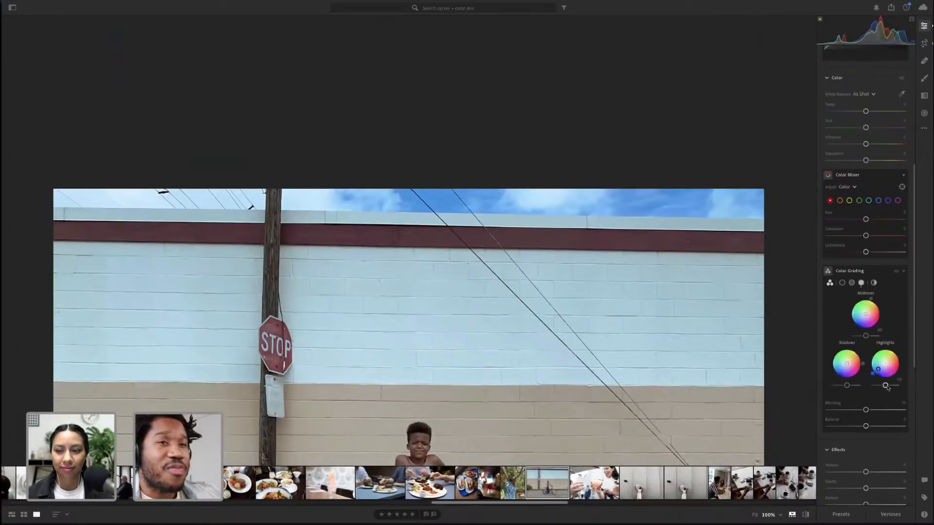
mouse_move(886, 385)
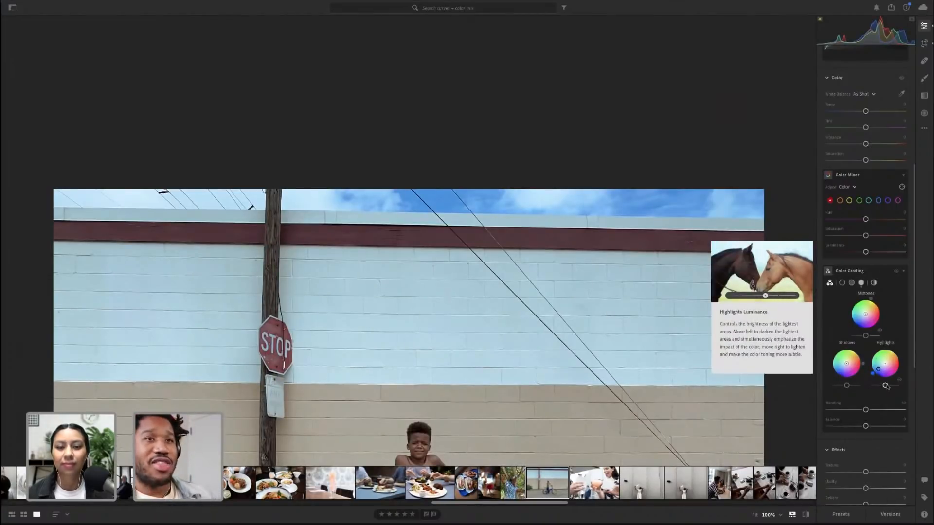
drag(890, 388, 902, 388)
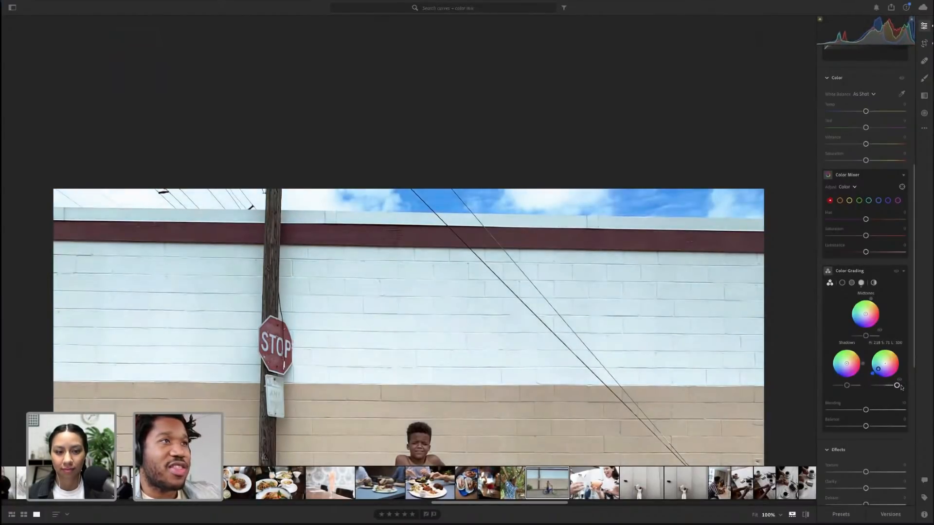
mouse_move(881, 387)
mouse_down()
mouse_move(868, 387)
mouse_move(885, 386)
mouse_up()
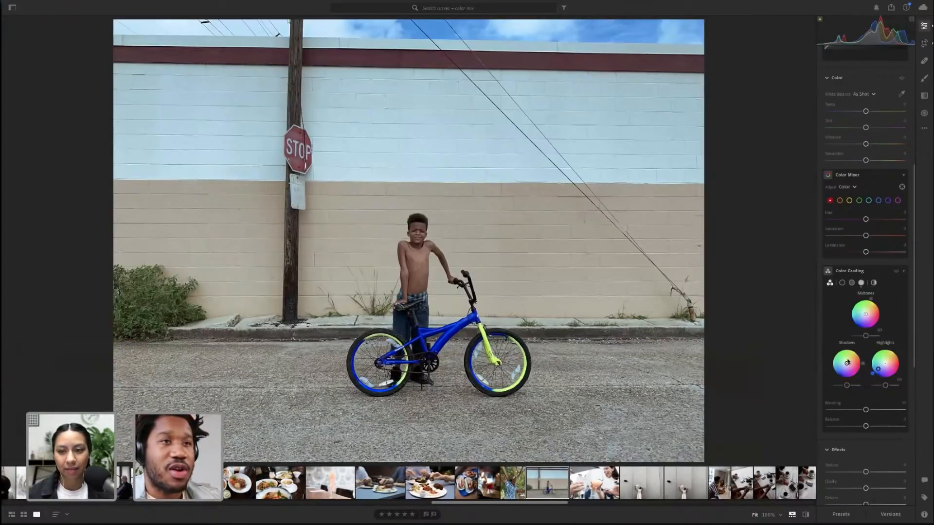
Push the Shadows color grading wheel toward yellow and raise Clarity in the Effects section
drag(847, 363, 851, 387)
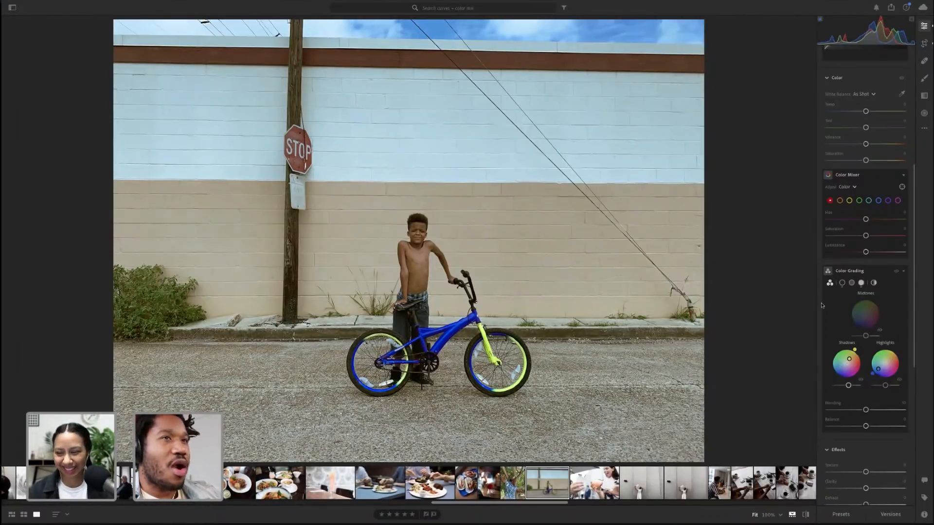
scroll(865, 413, down, 3)
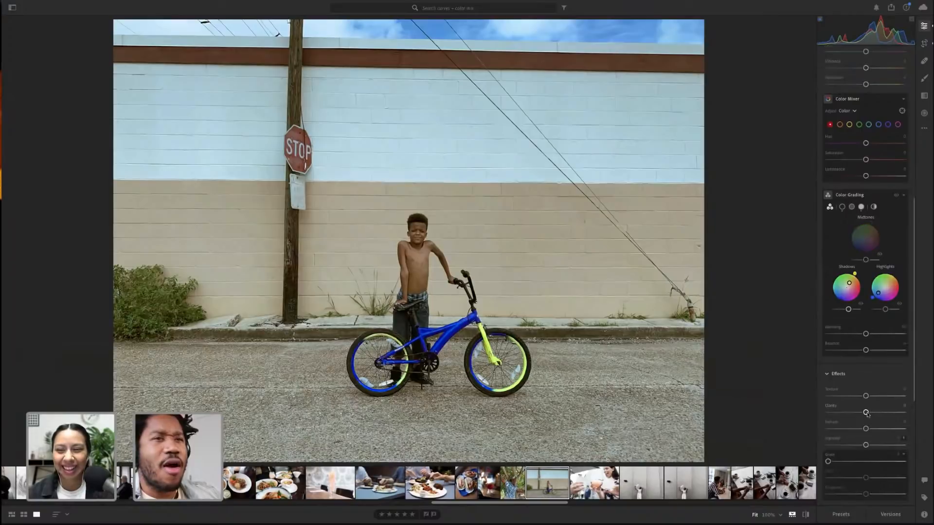
mouse_move(866, 413)
mouse_down()
mouse_move(859, 429)
mouse_move(870, 429)
mouse_up()
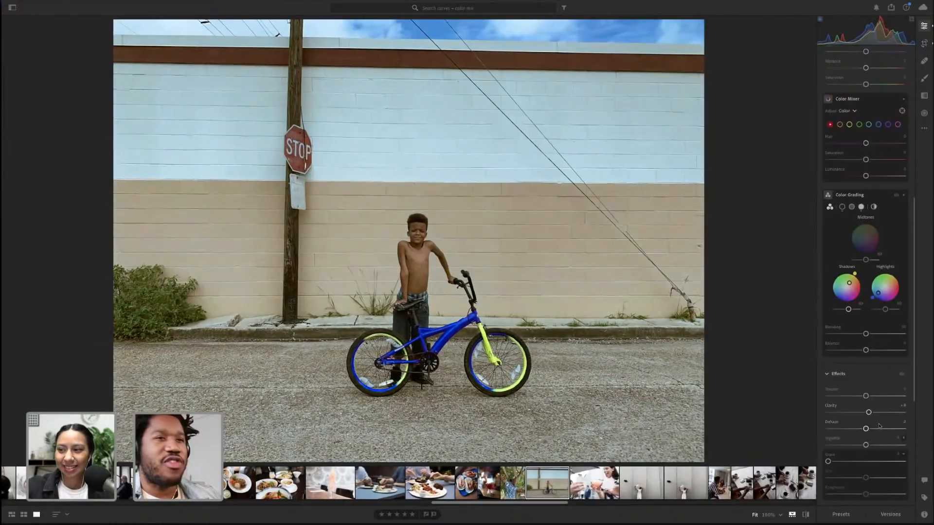
Copy the bike photo's edit settings and open the photo of the woman holding a light wand
scroll(865, 389, up, 5)
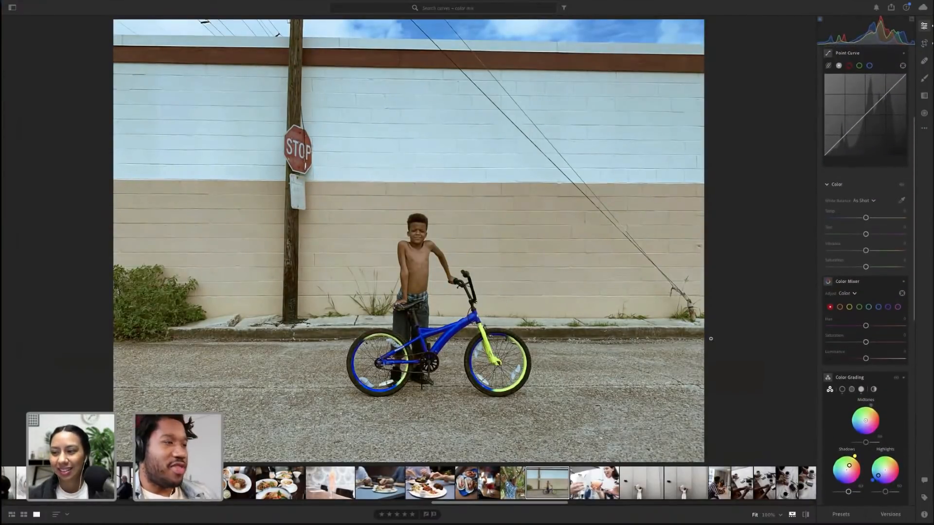
key(ctrl+c)
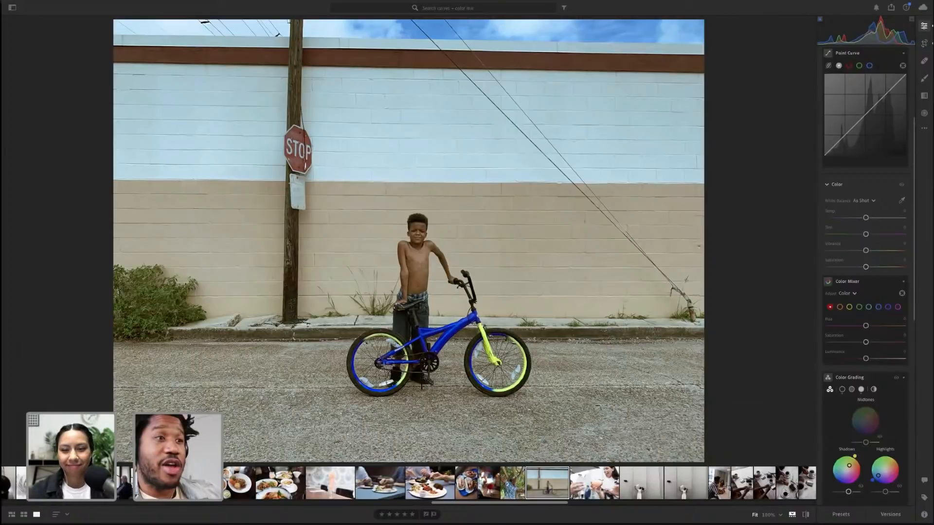
click(642, 489)
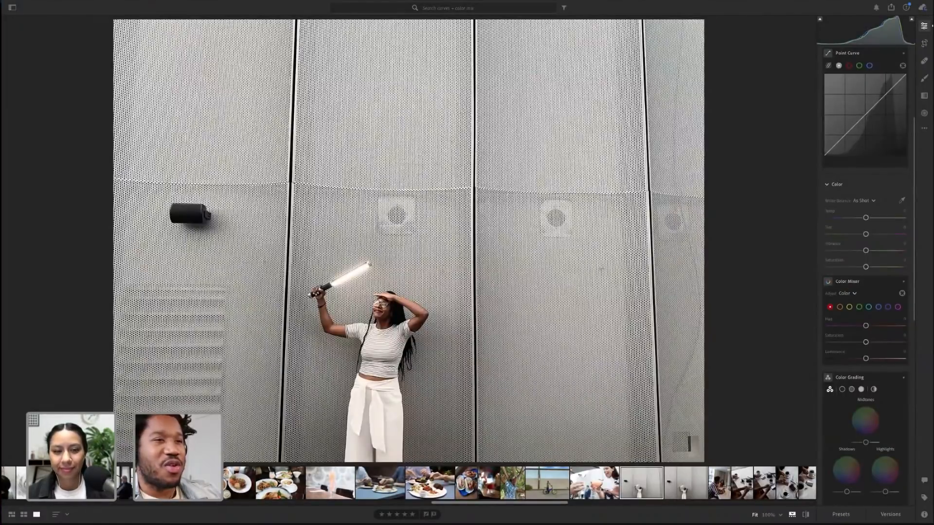
Move to the next photo and browse further along the filmstrip
key(Right)
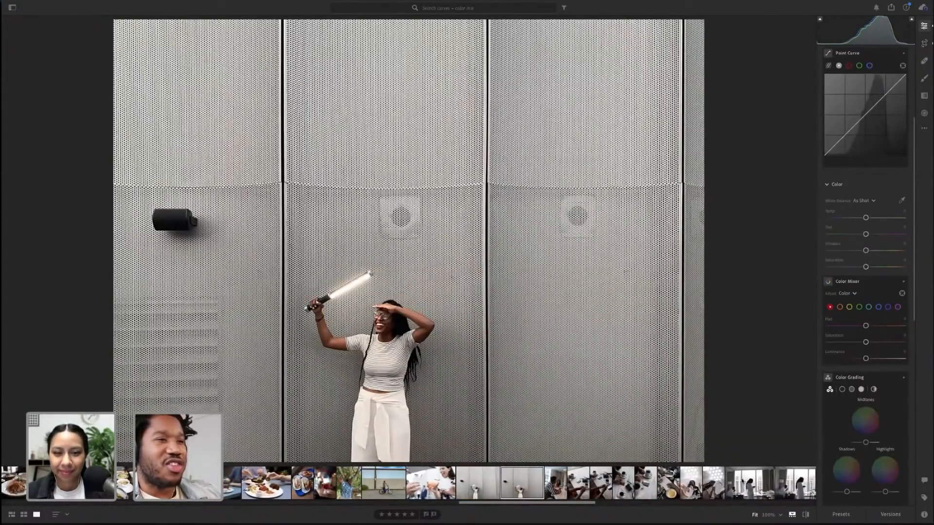
scroll(520, 483, right, 8)
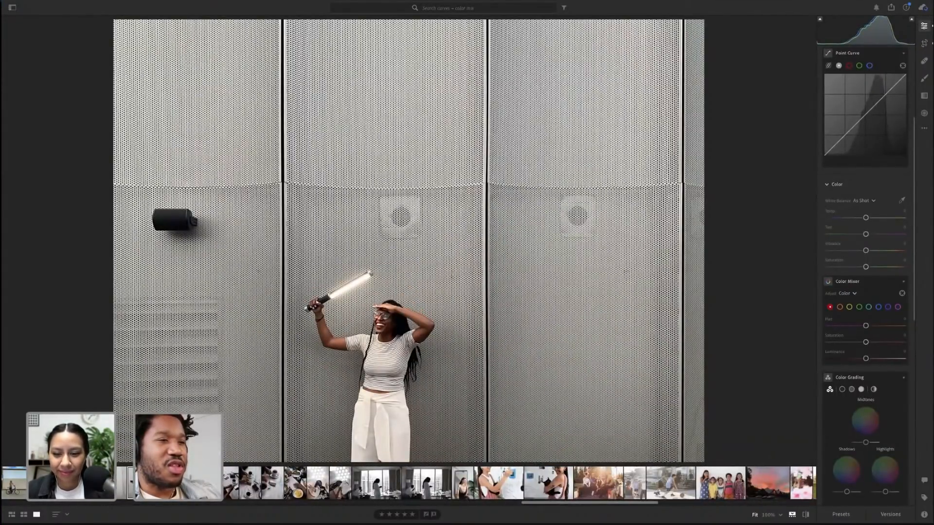
scroll(520, 483, right, 6)
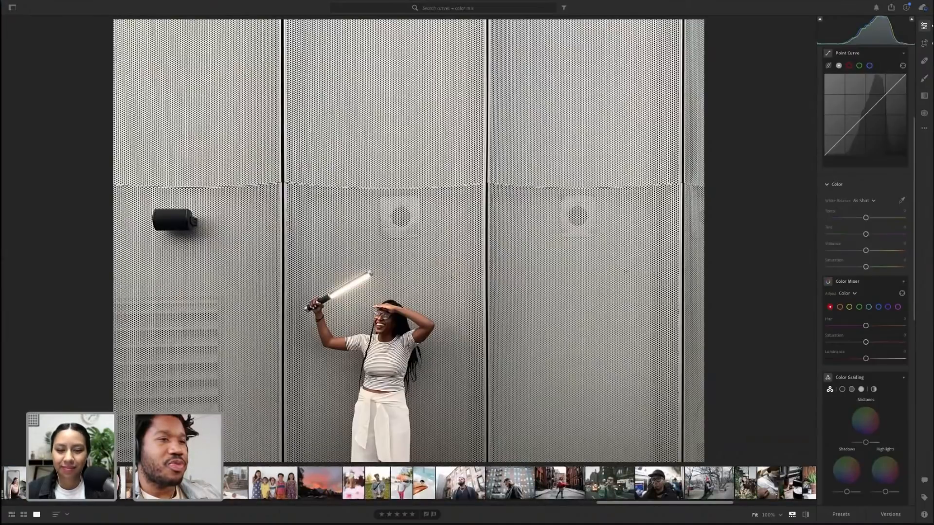
Browse along the filmstrip and open the next photo, the man standing in front of the window
scroll(519, 483, right, 5)
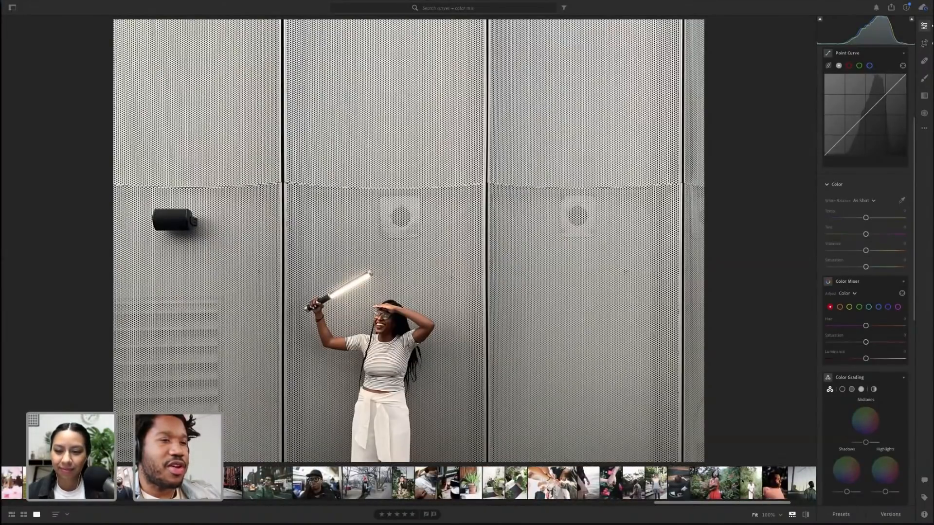
scroll(742, 480, right, 5)
scroll(742, 481, left, 10)
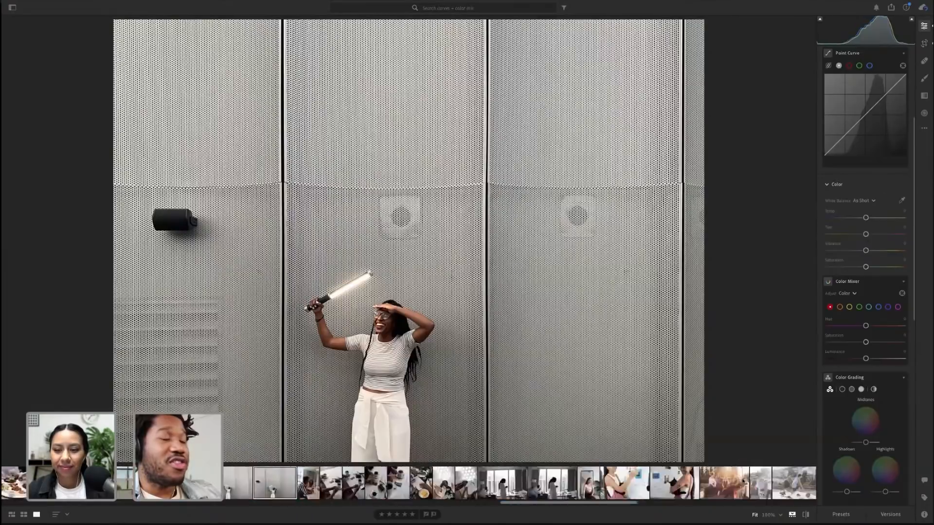
scroll(661, 473, right, 10)
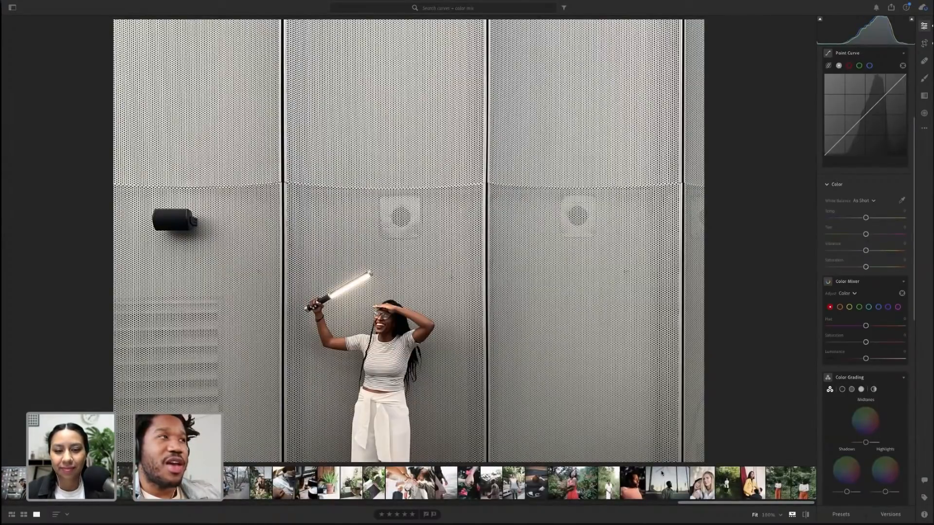
key(Right)
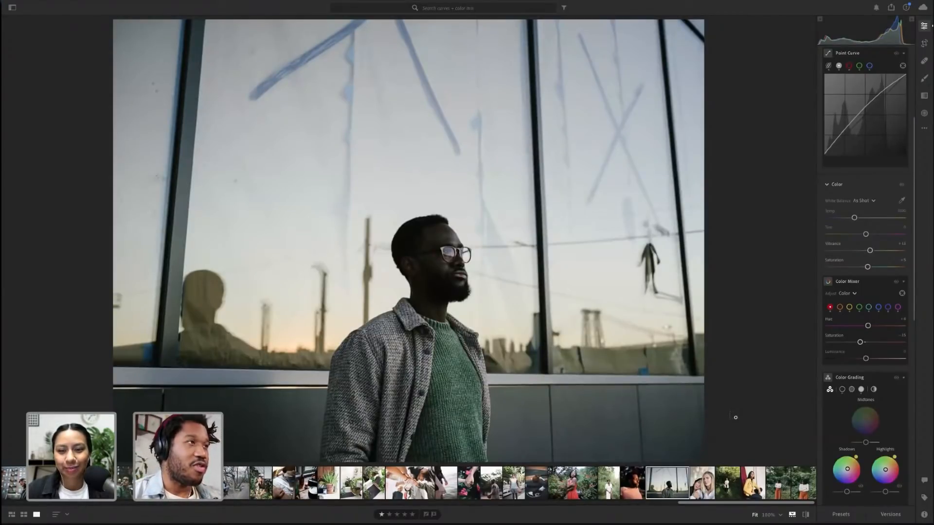
Paste the copied edit settings onto the man's photo and undo the paste
key(ctrl+shift+v)
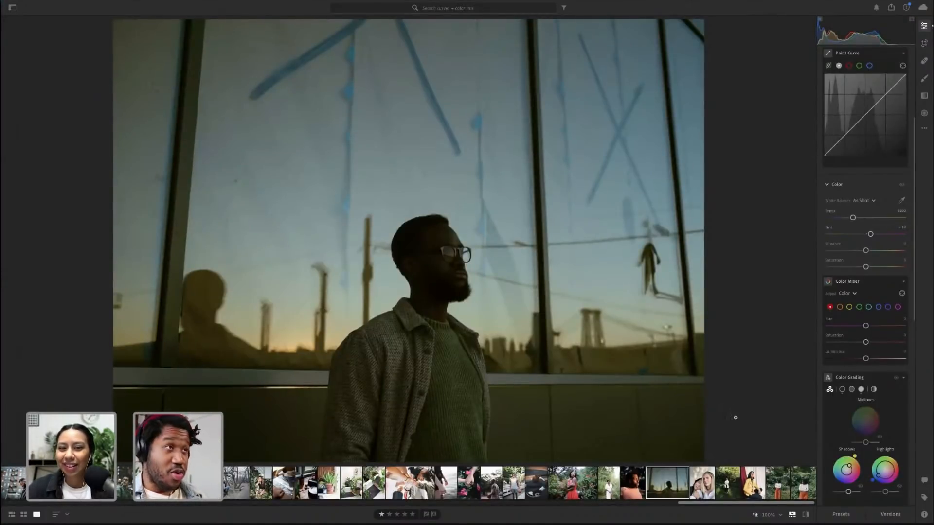
key(ctrl+z)
Scroll along the filmstrip and open the photo of the boy with the blue bike
scroll(396, 490, left, 20)
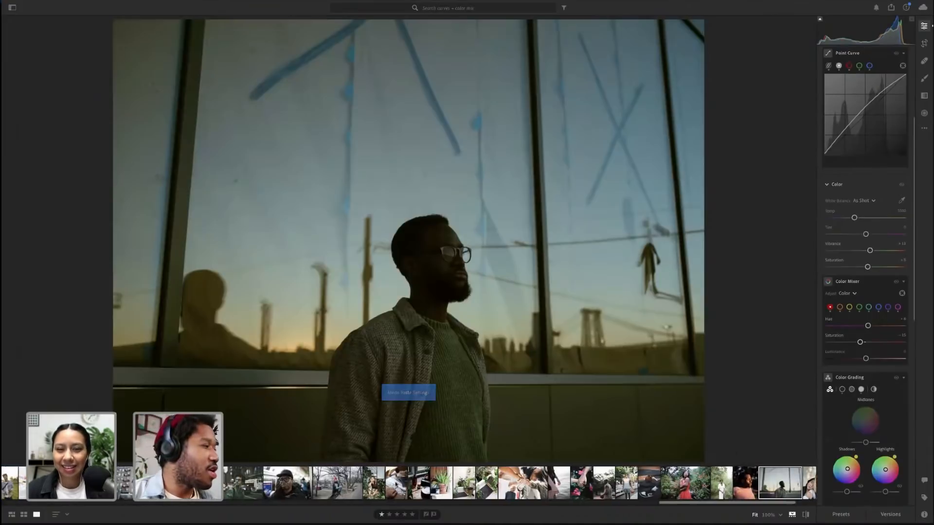
scroll(397, 486, left, 20)
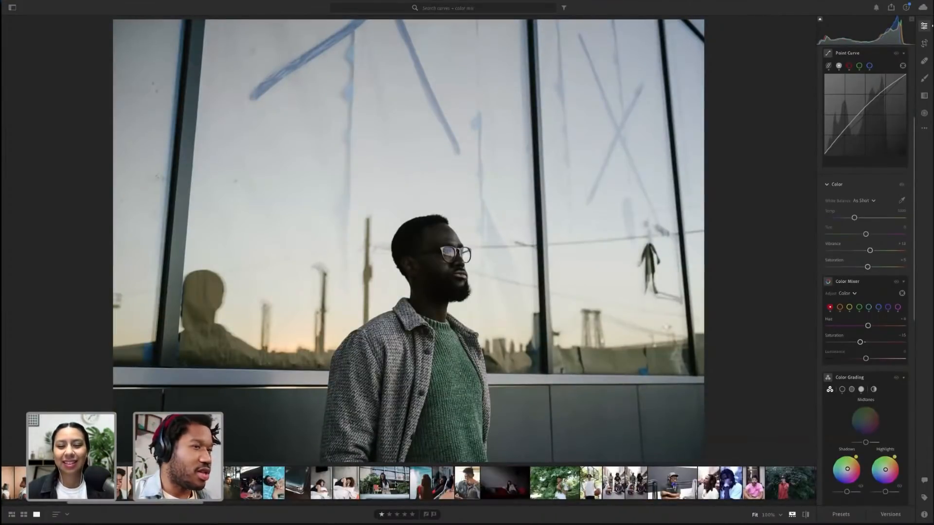
scroll(477, 476, right, 15)
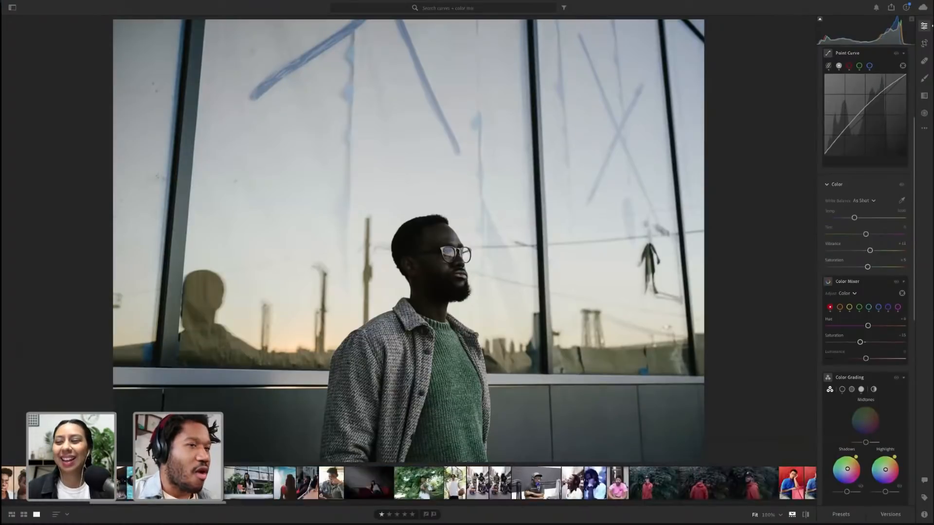
scroll(520, 484, right, 15)
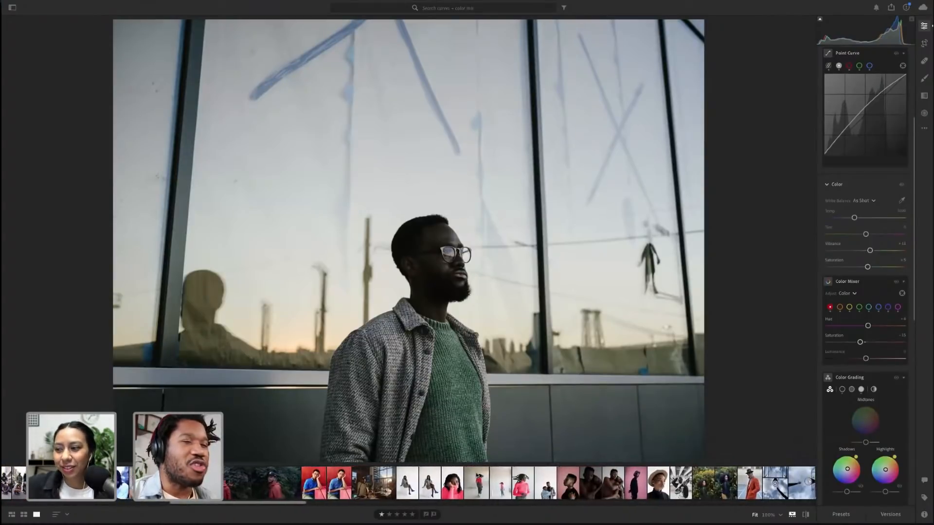
scroll(521, 483, right, 15)
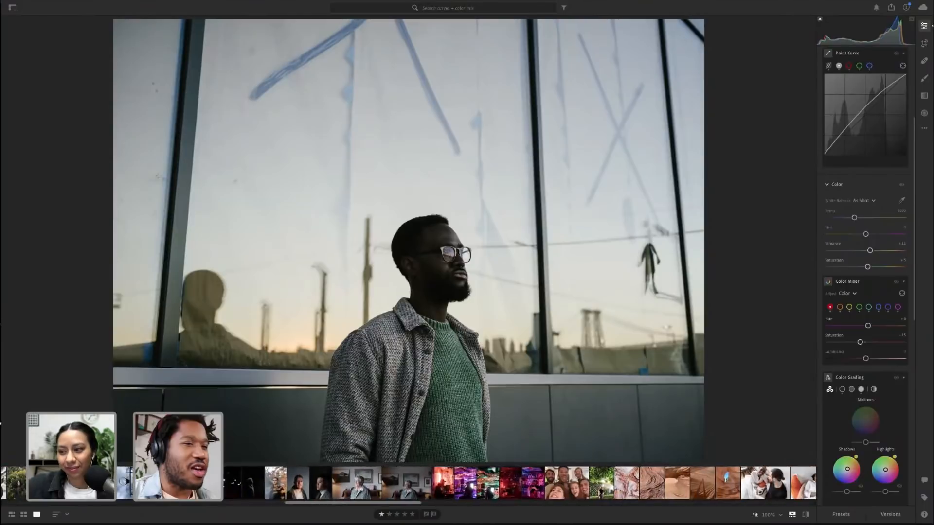
scroll(521, 483, right, 15)
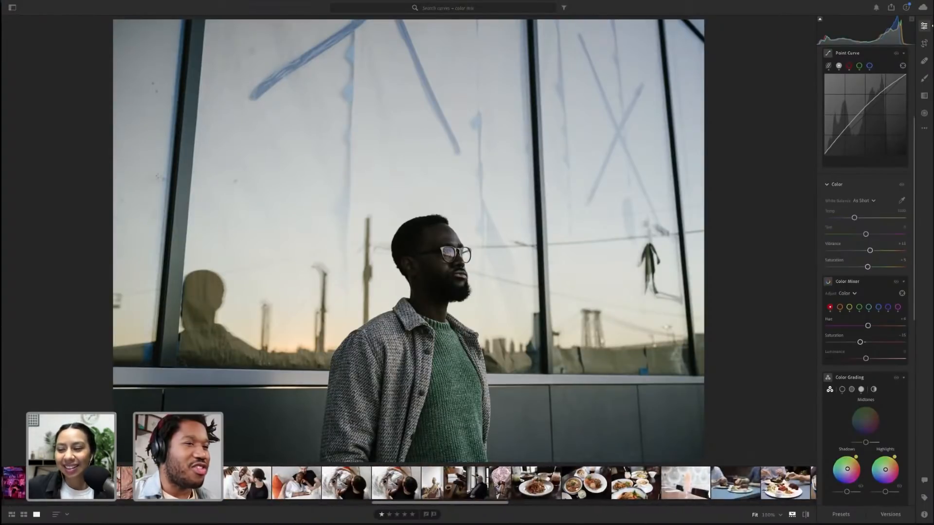
scroll(521, 483, right, 10)
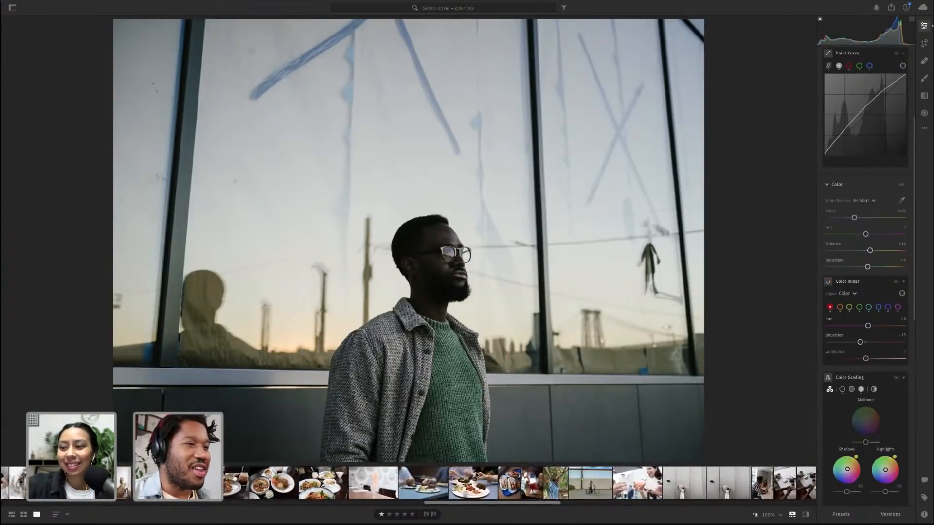
click(595, 481)
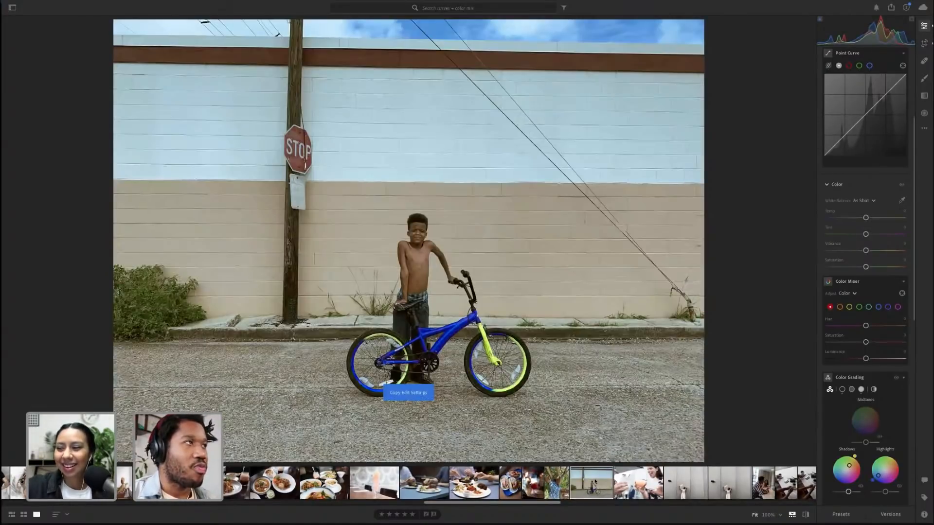
Try to copy the bike photo's edit settings
right_click(595, 481)
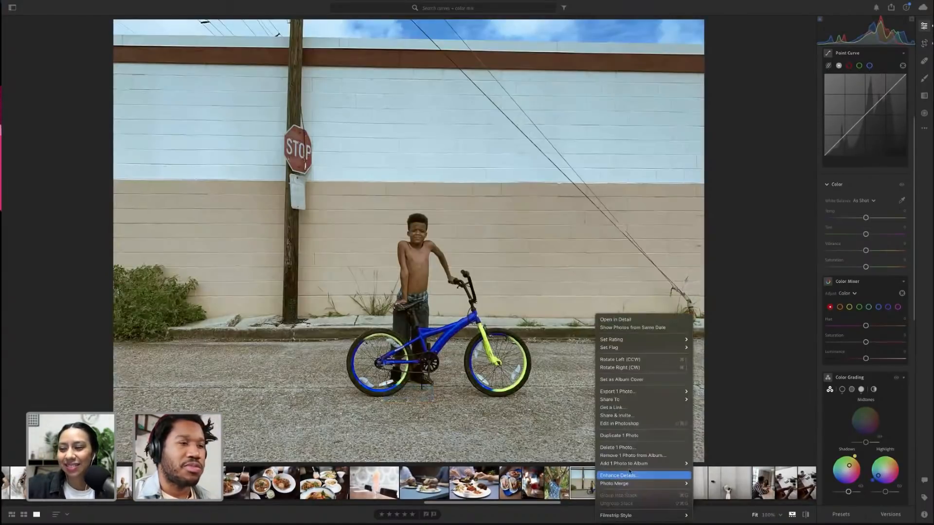
click(795, 364)
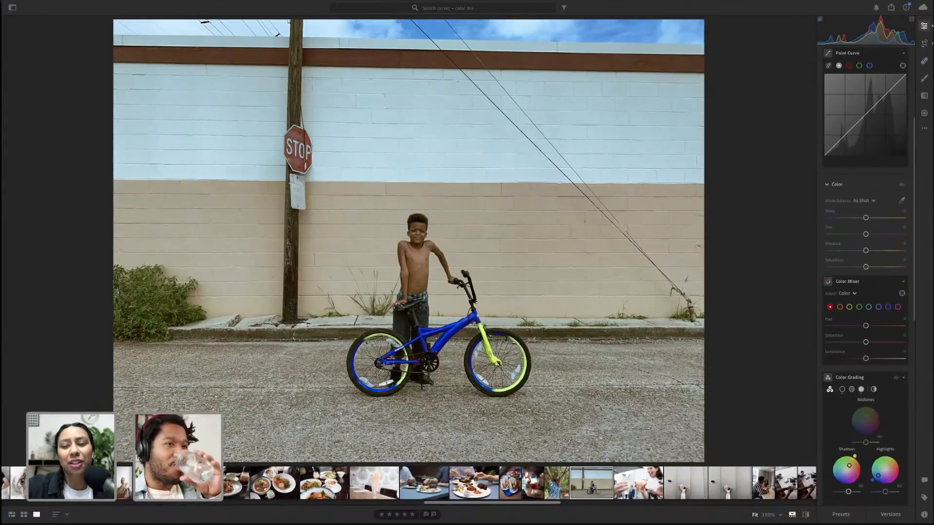
right_click(592, 483)
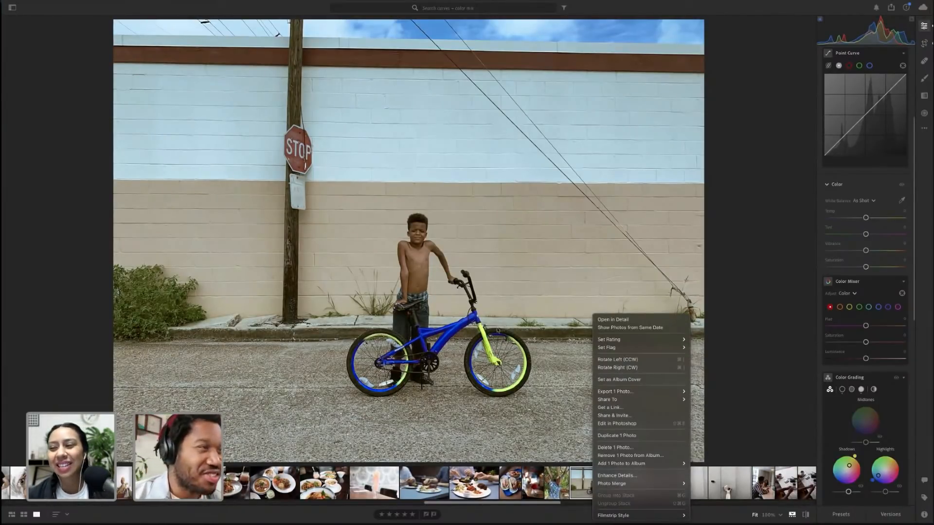
click(497, 330)
click(90, 4)
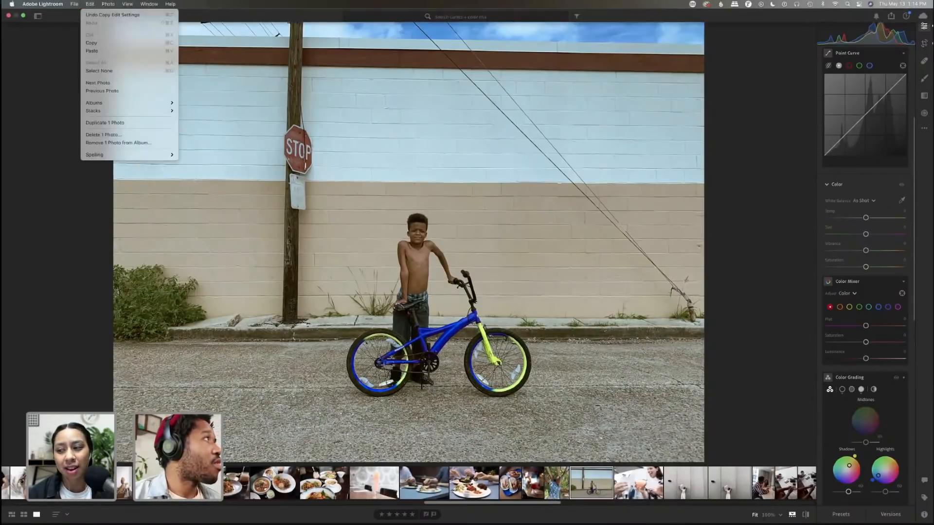
click(98, 42)
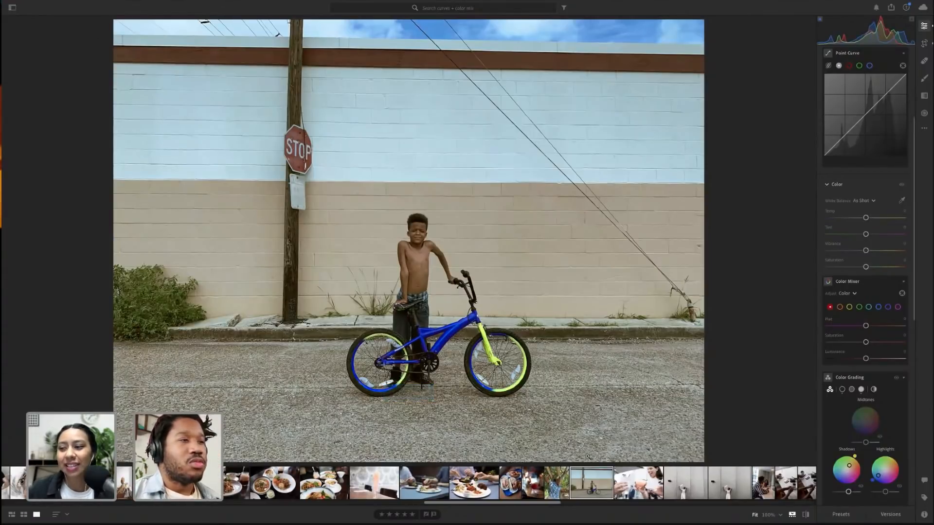
Start creating a new preset from the current edit and include the Geometry settings in it
mouse_move(819, 144)
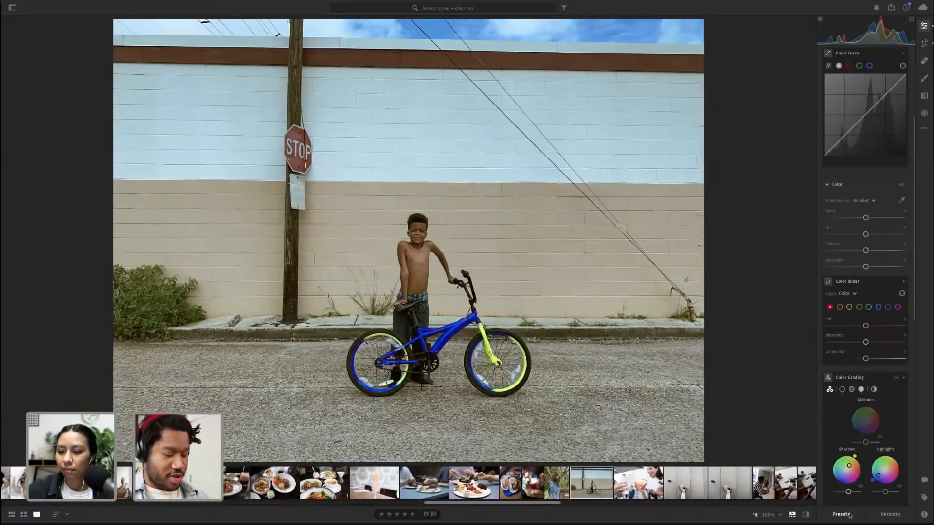
key(alt)
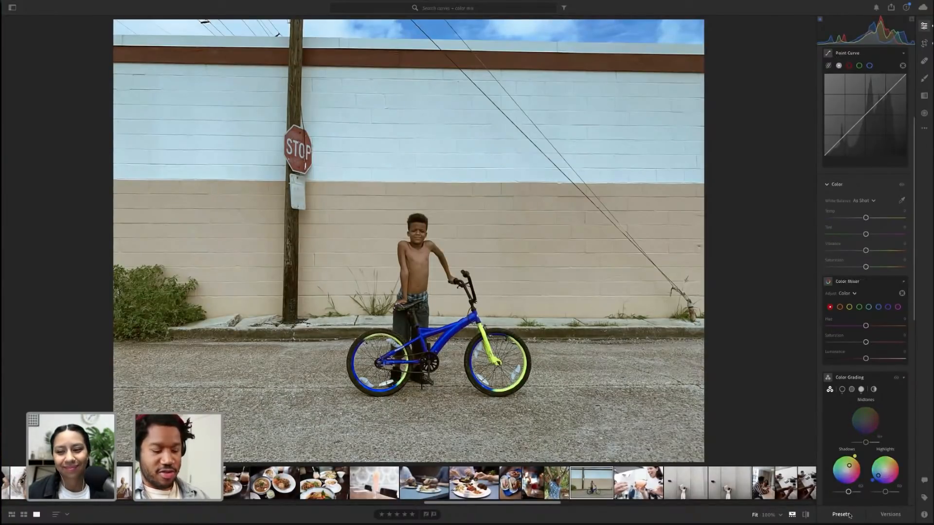
click(840, 515)
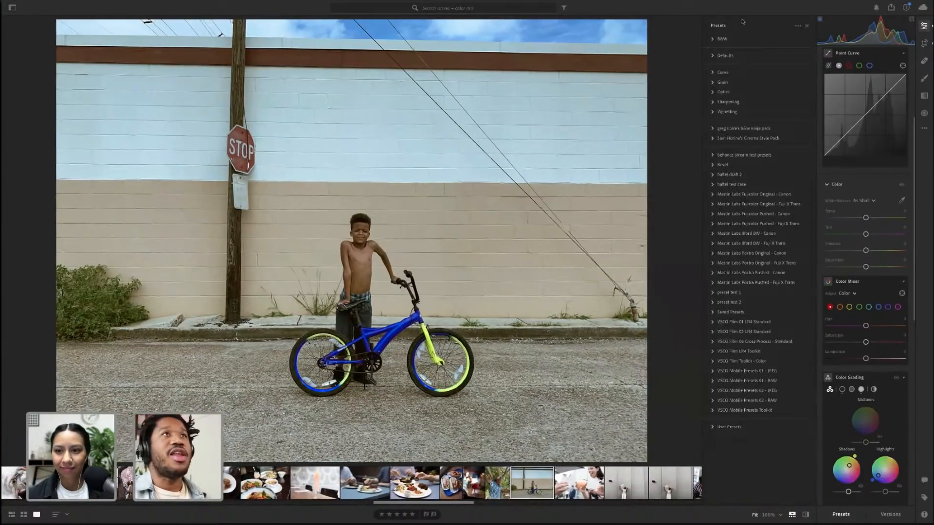
click(797, 27)
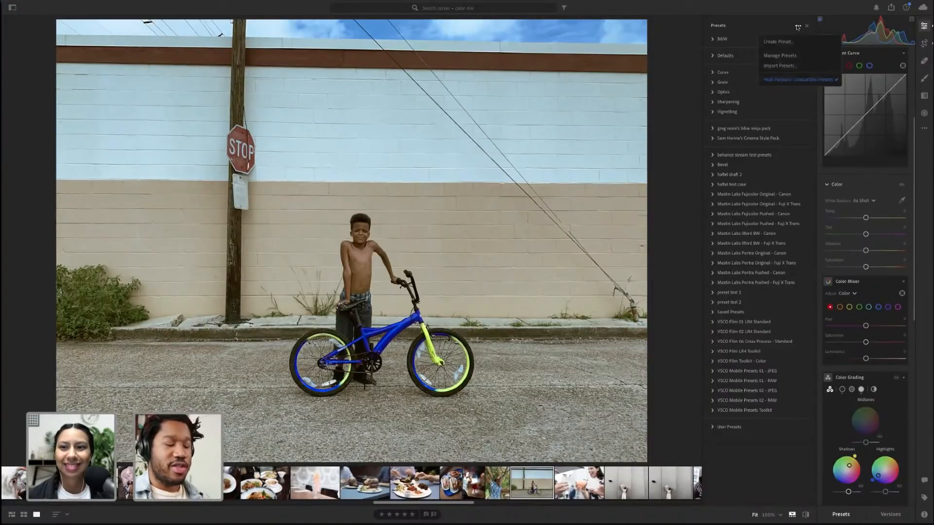
click(778, 42)
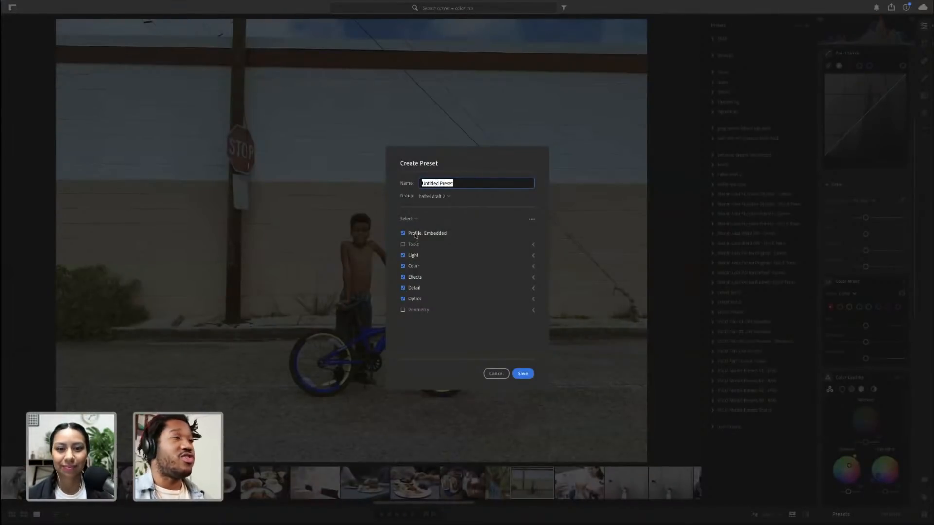
click(533, 255)
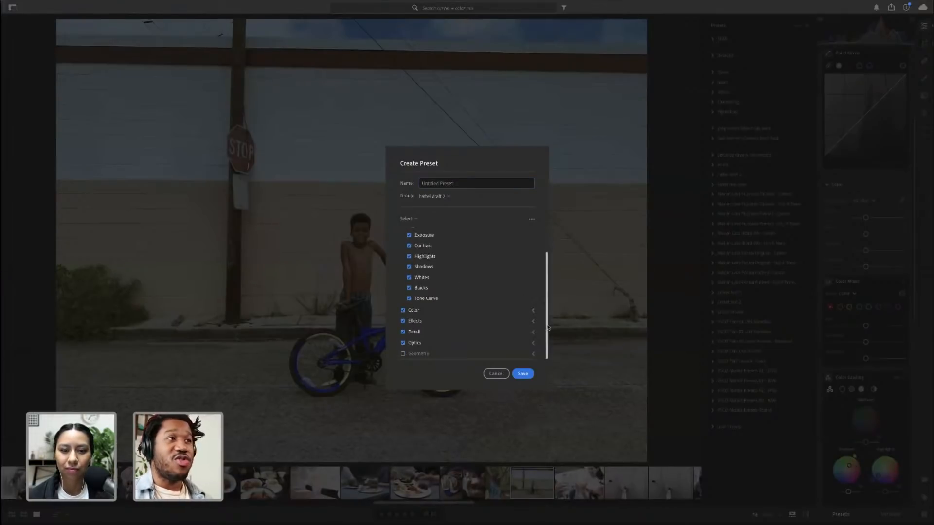
scroll(535, 252, down, 1)
click(533, 242)
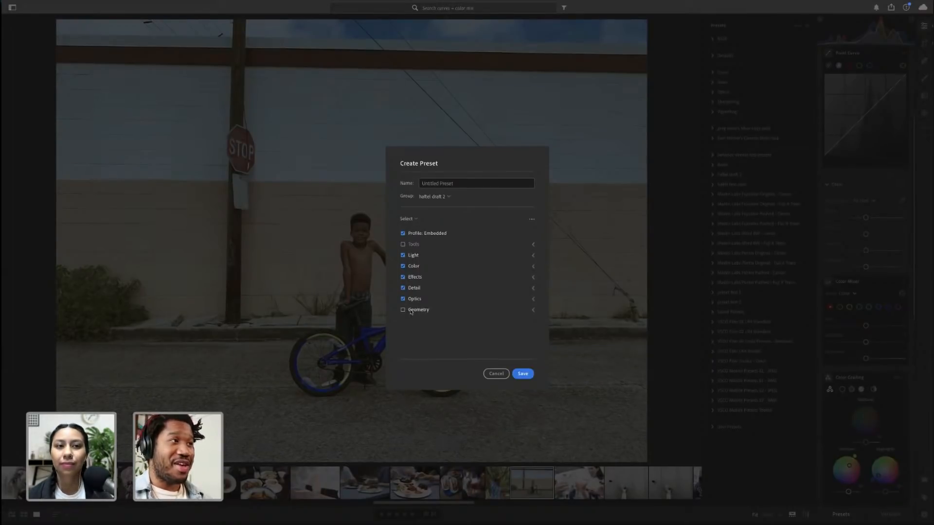
click(411, 312)
Clear the preset name and create a new preset group named with the host's name followed by 'test class'
click(438, 183)
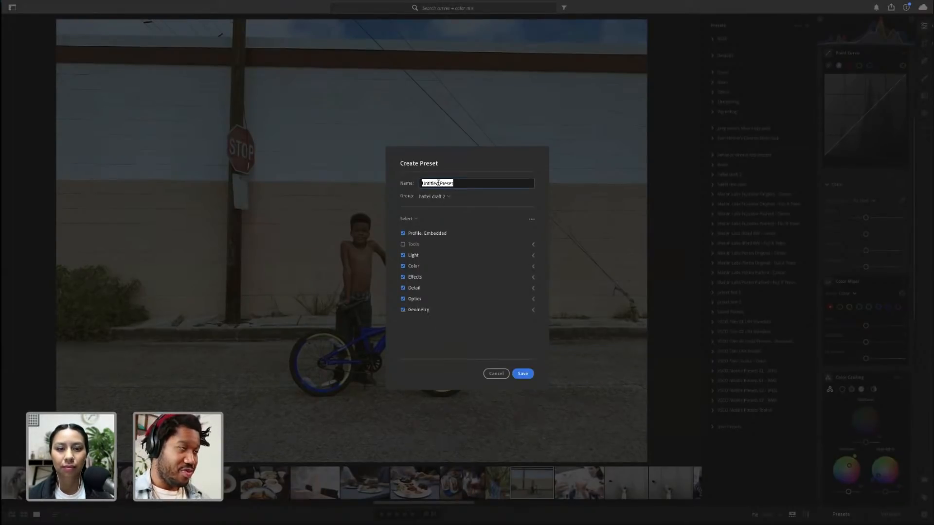
key(BackSpace)
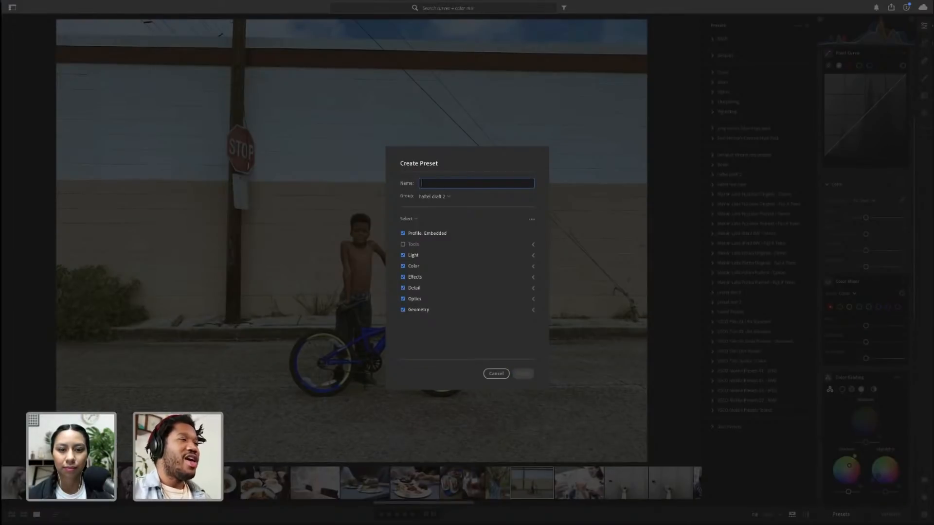
click(442, 199)
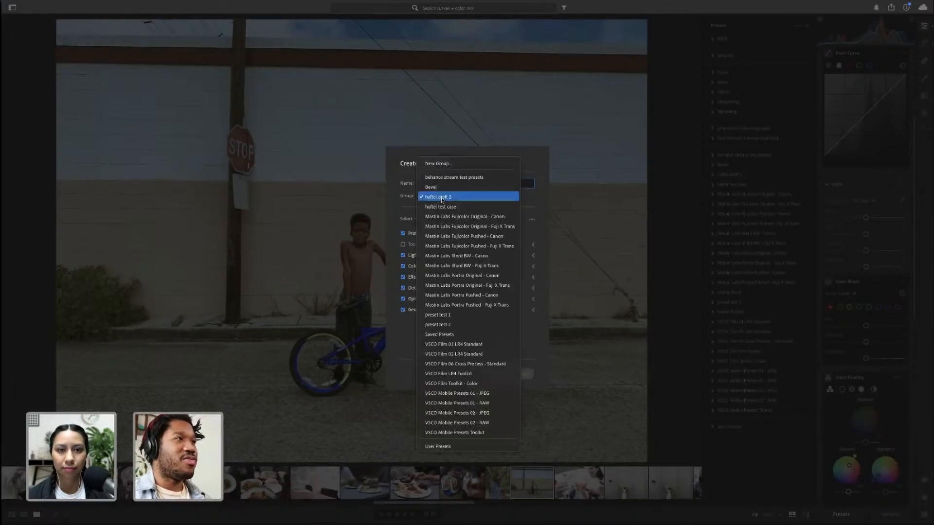
click(443, 164)
text(a)
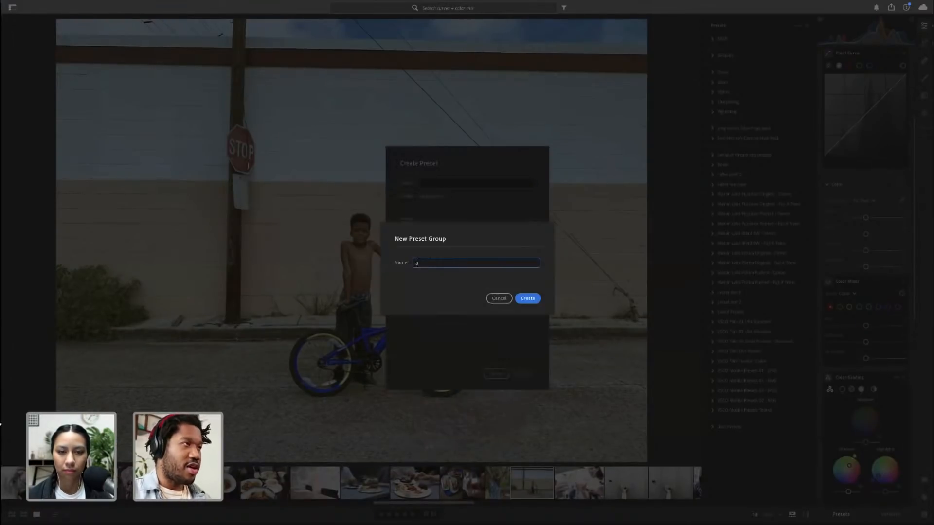
text(rabela test class)
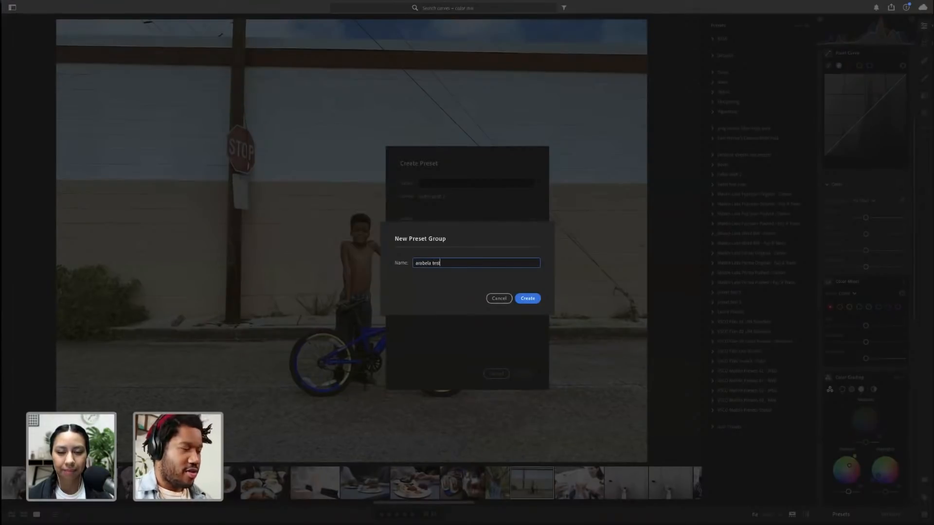
key(Return)
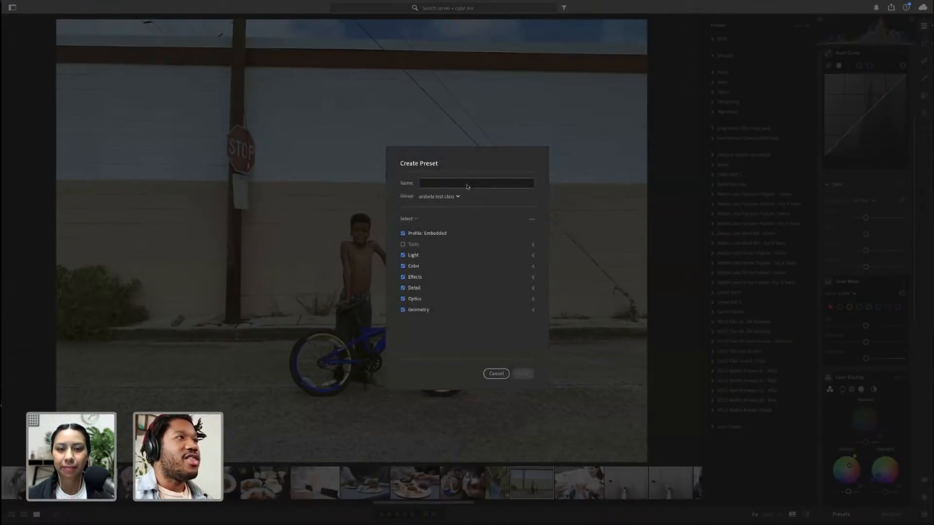
Name the preset 'geometry test1' and save it into the new group
click(465, 185)
text(gemo)
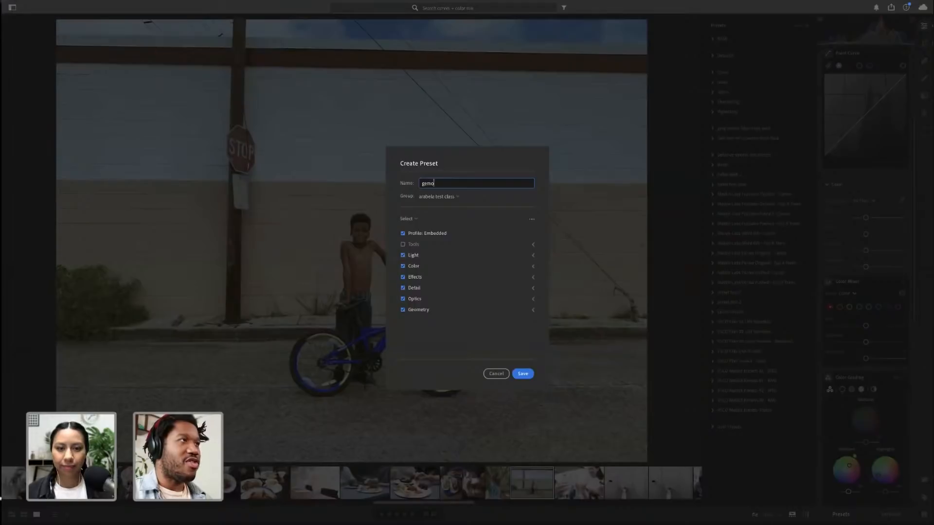
key(BackSpace)
key(BackSpace)
text(ometry test)
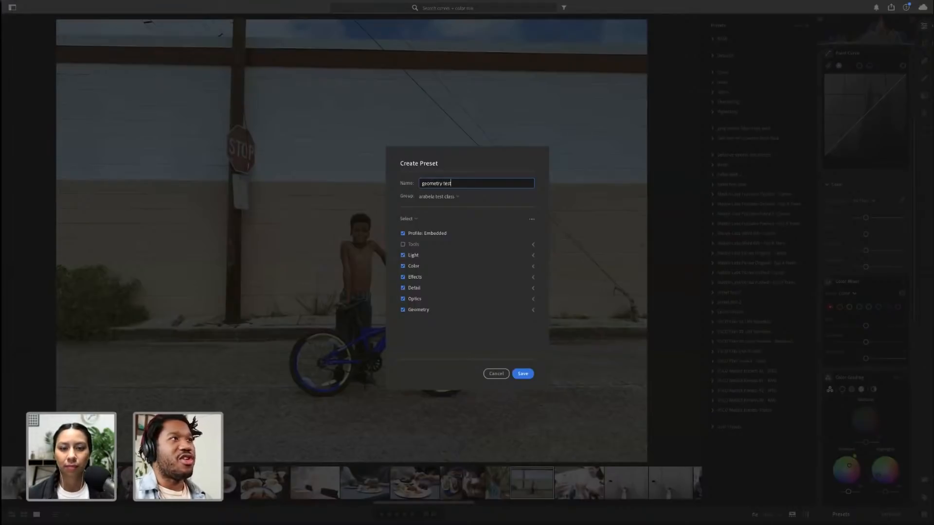
text(1)
key(Return)
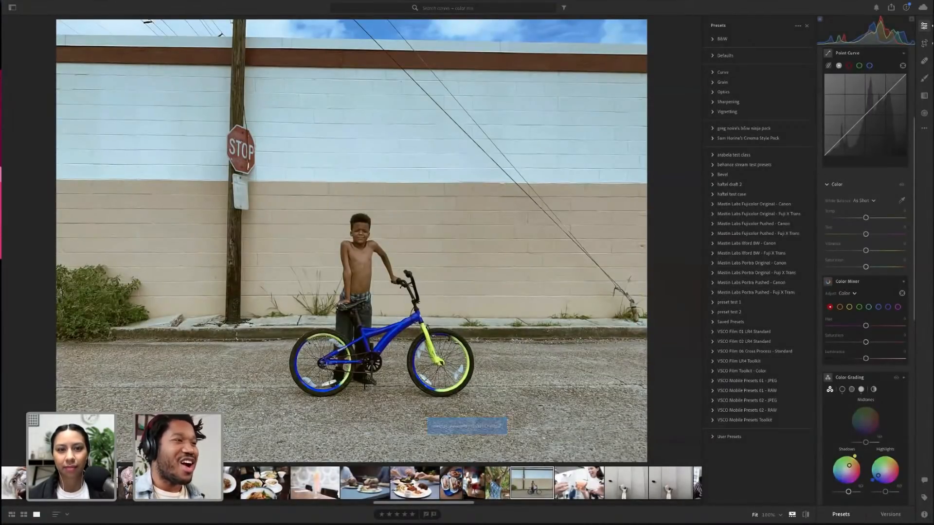
scroll(458, 482, right, 15)
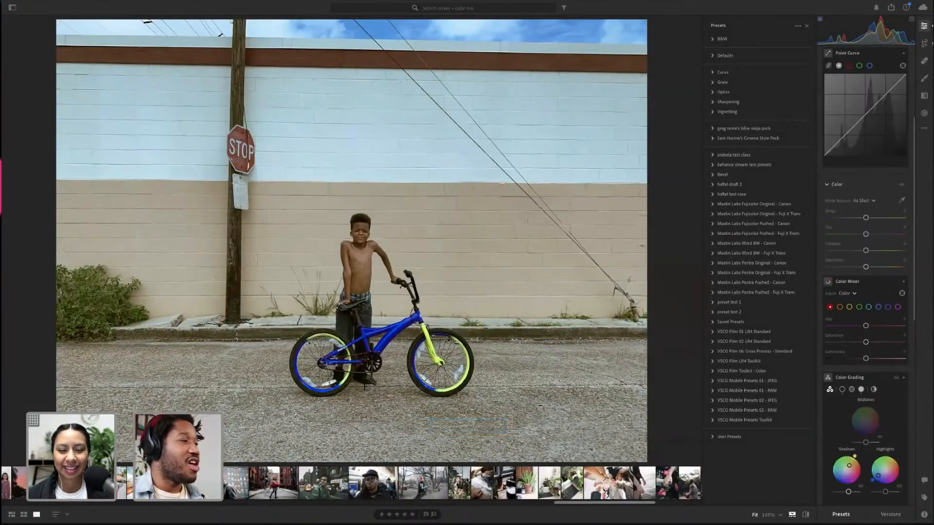
Open the portrait of the man by the window and apply the 'geometry test1' preset, zooming in to check its edges
scroll(462, 483, right, 8)
scroll(553, 483, right, 3)
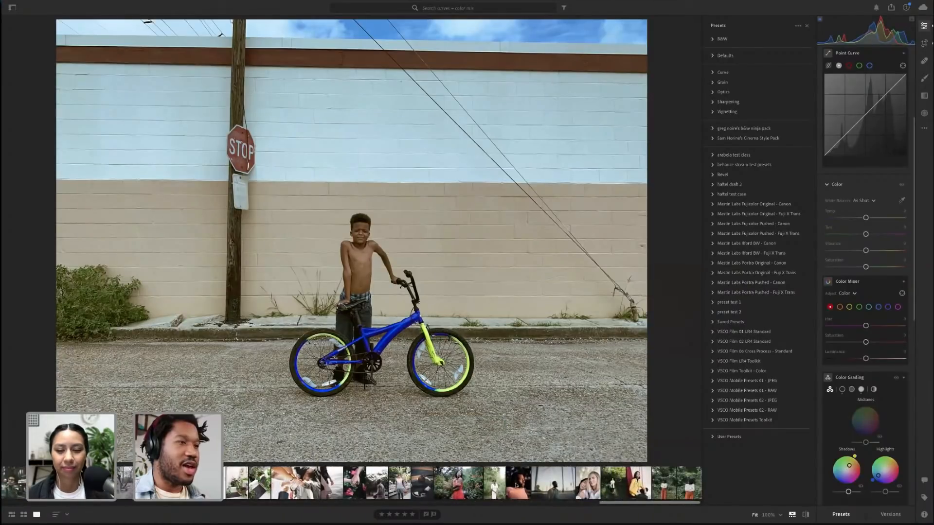
click(552, 483)
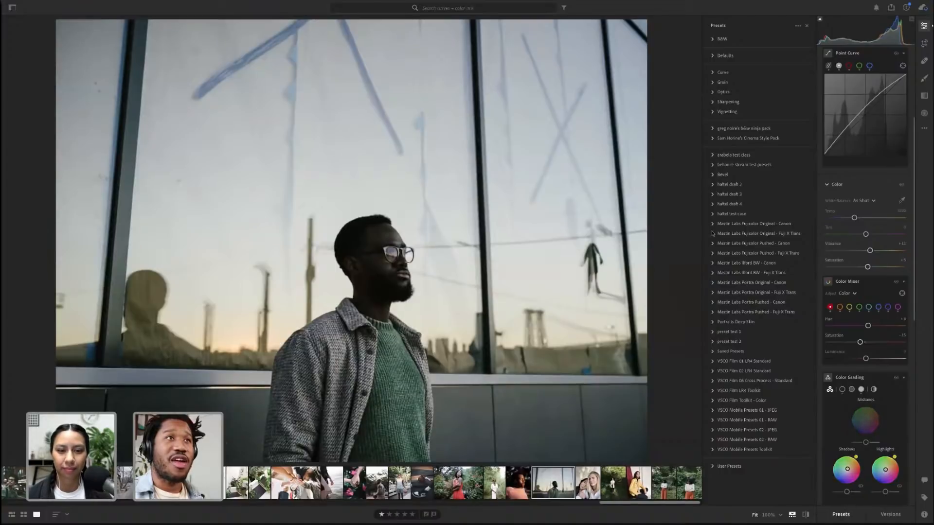
key(alt)
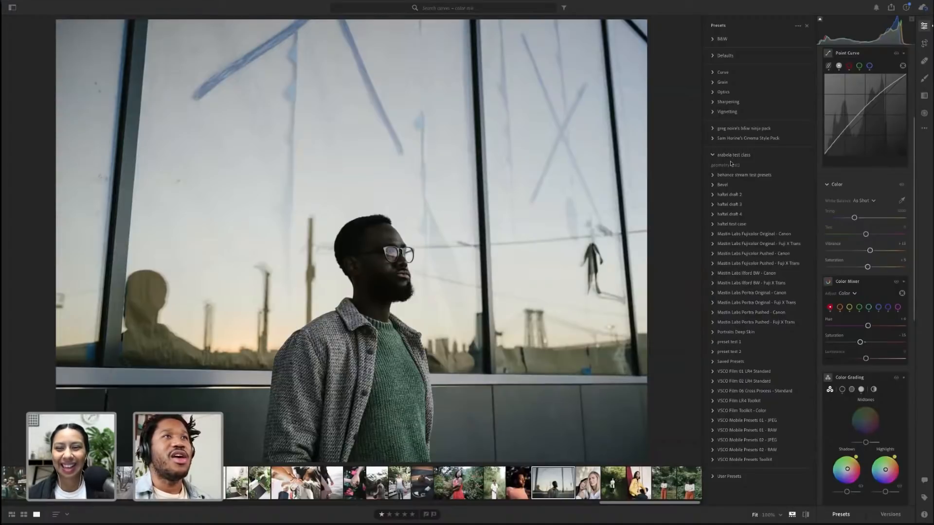
click(731, 165)
click(731, 165)
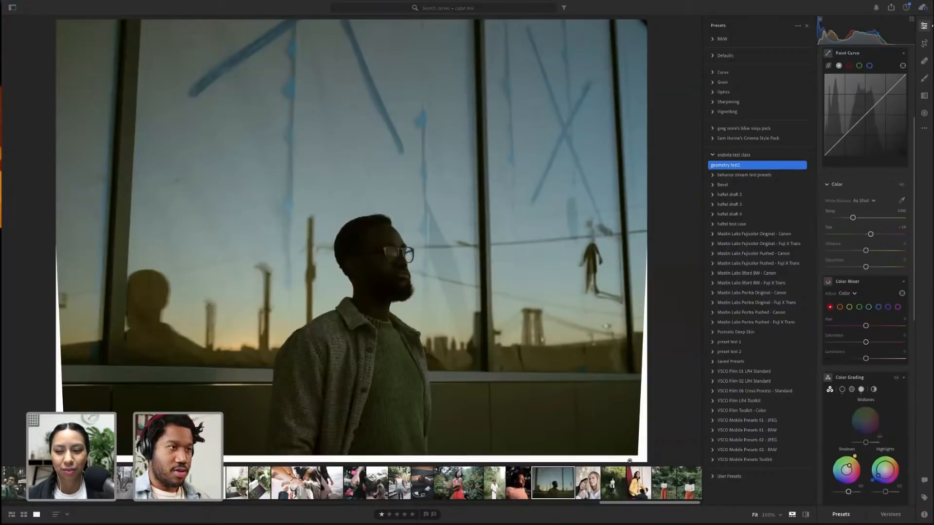
click(631, 463)
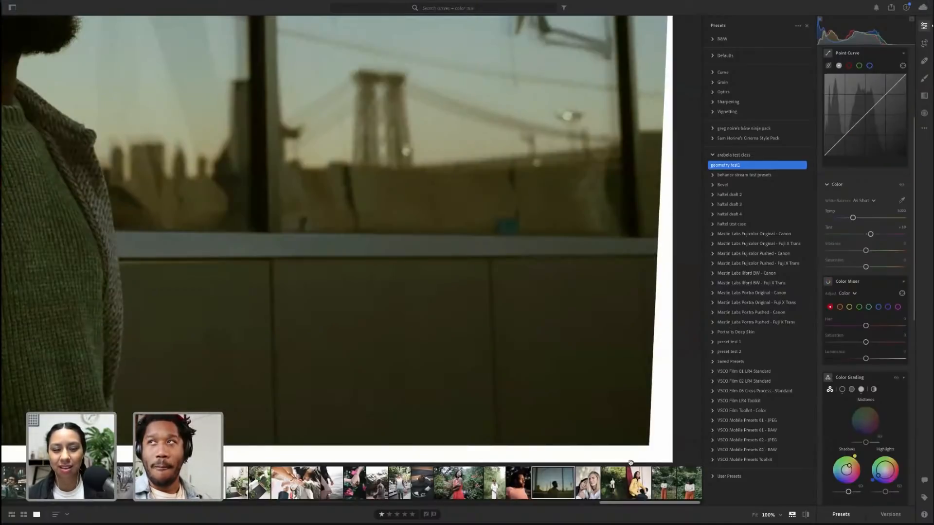
click(625, 440)
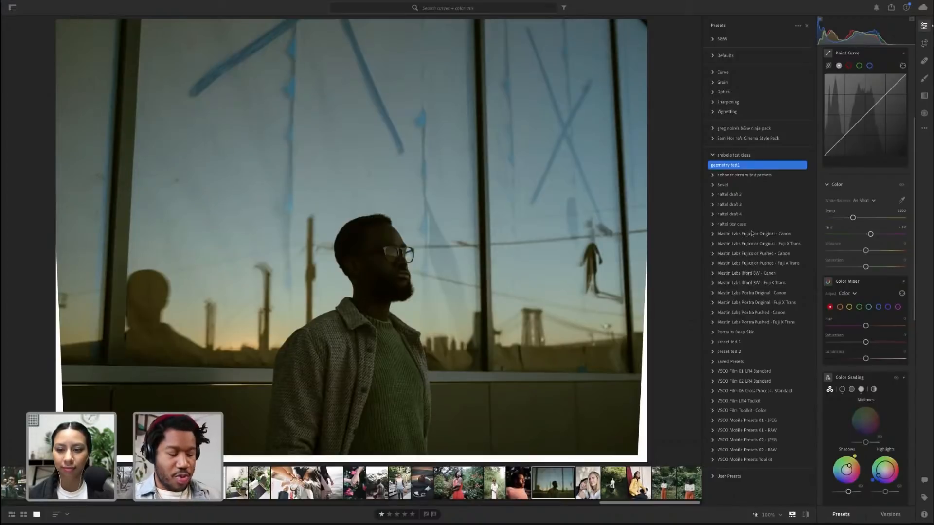
Undo the 'geometry test1' preset on the window portrait
key(alt)
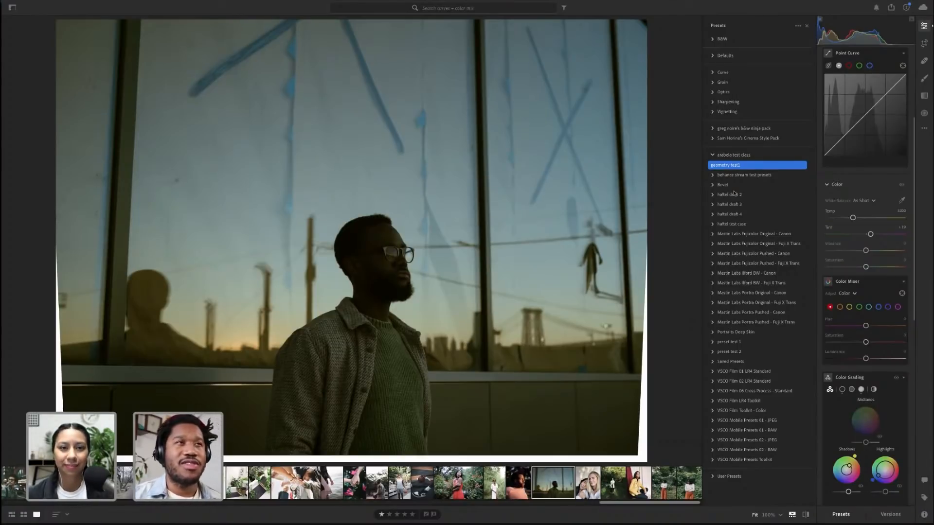
click(713, 175)
click(713, 175)
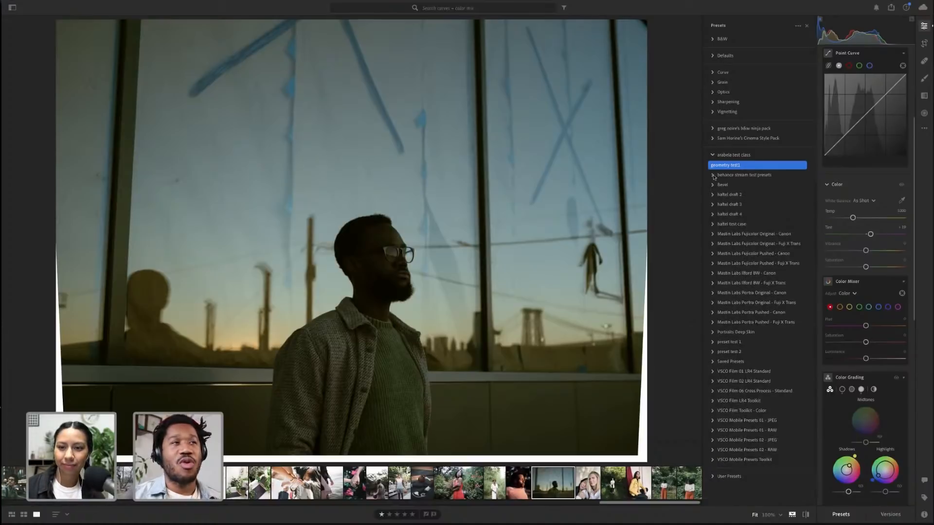
click(638, 216)
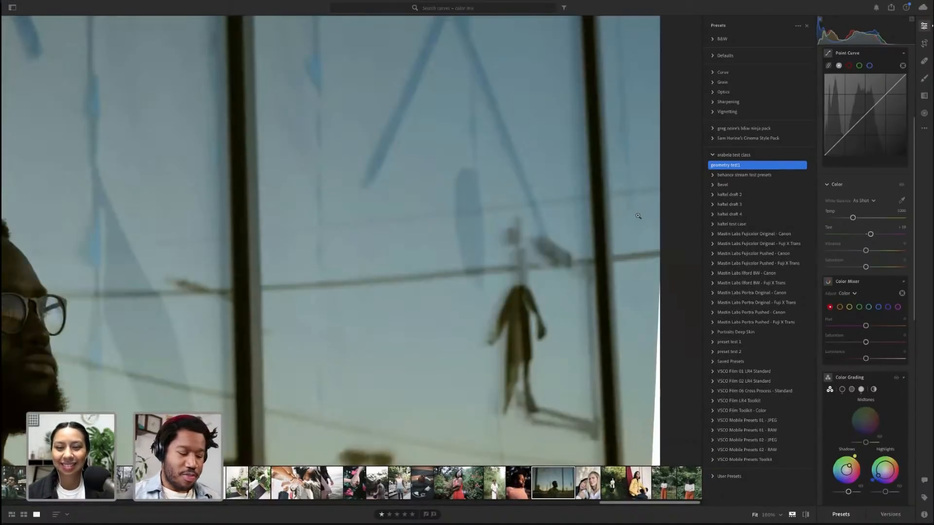
alt+click(638, 215)
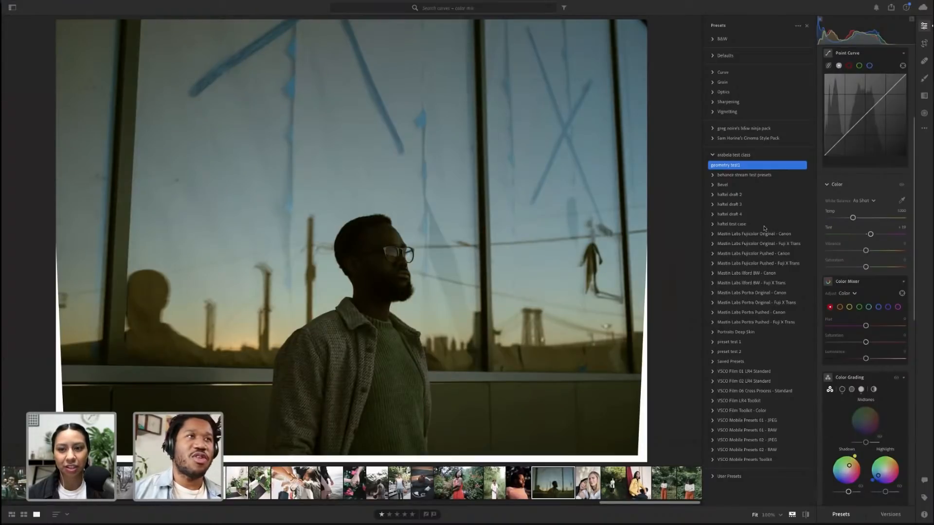
key(super+z)
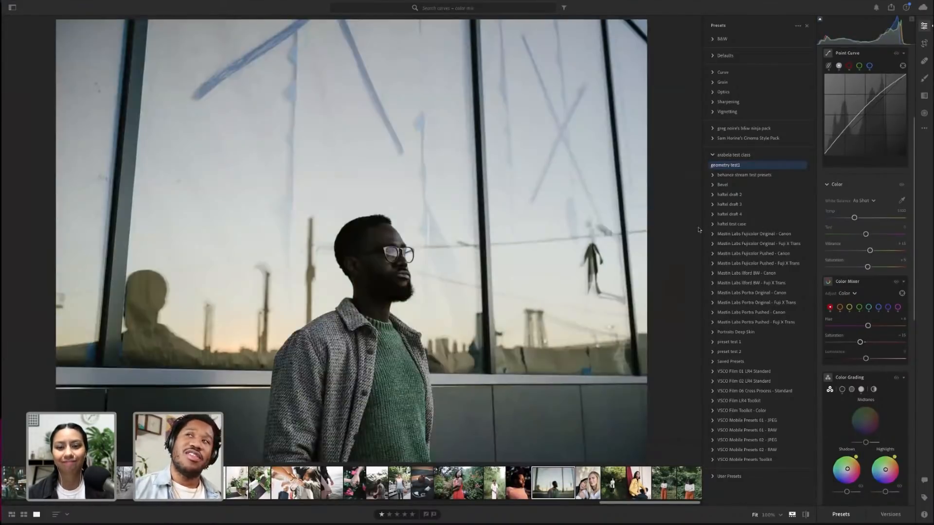
Copy the red dress portrait's edit settings and step back to the portrait of the woman among plants
click(461, 485)
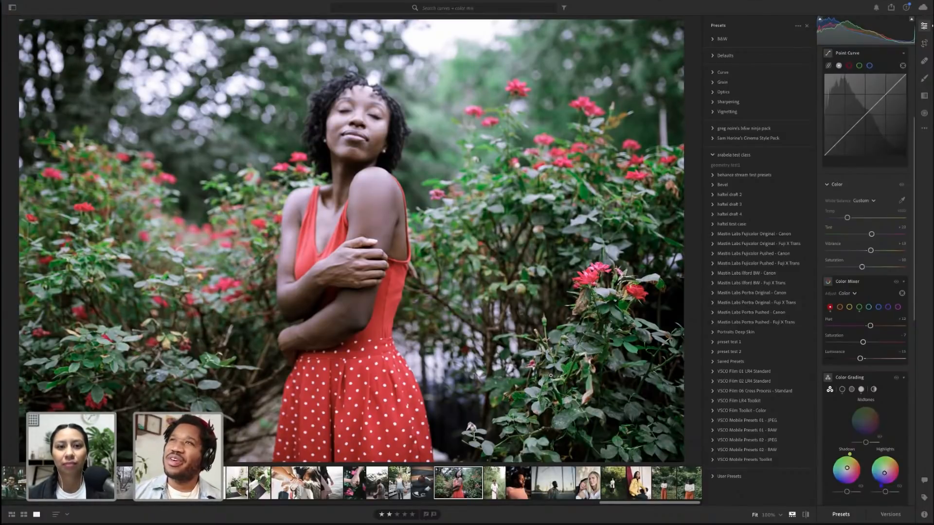
key(ctrl+c)
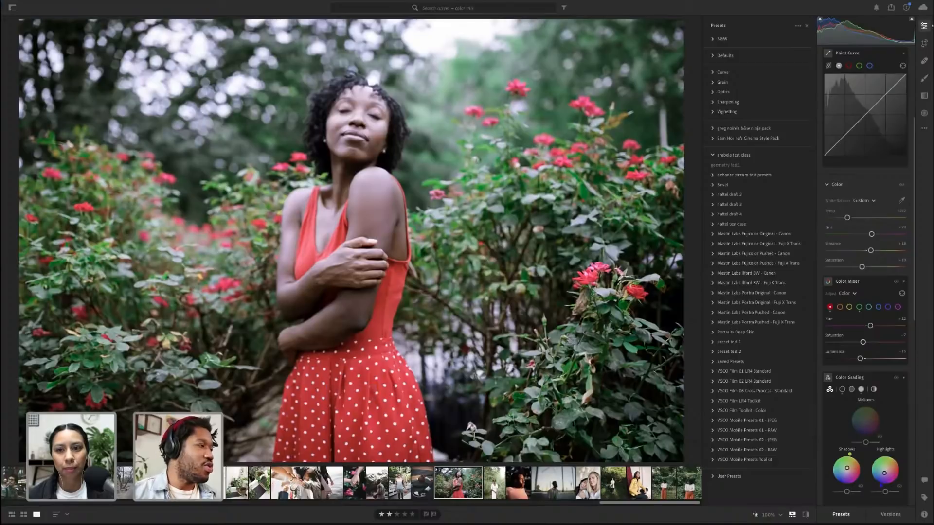
key(Left)
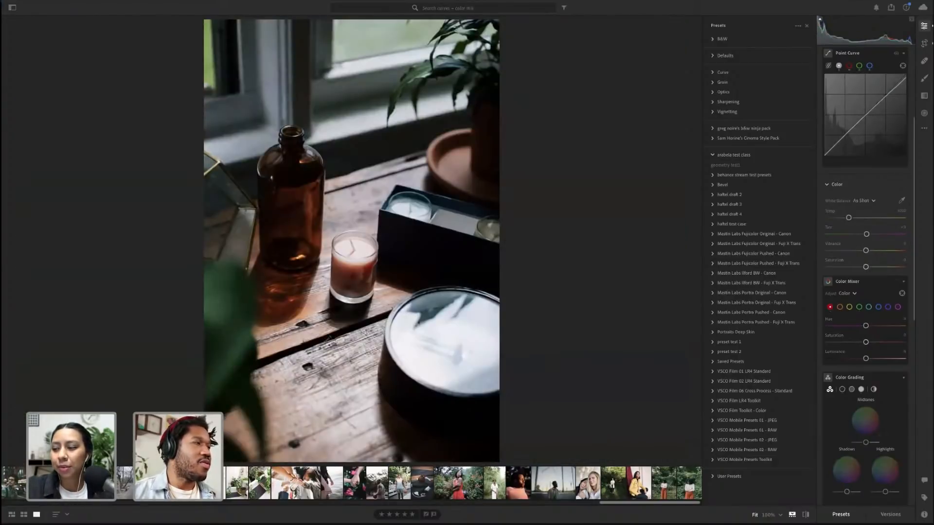
key(Left)
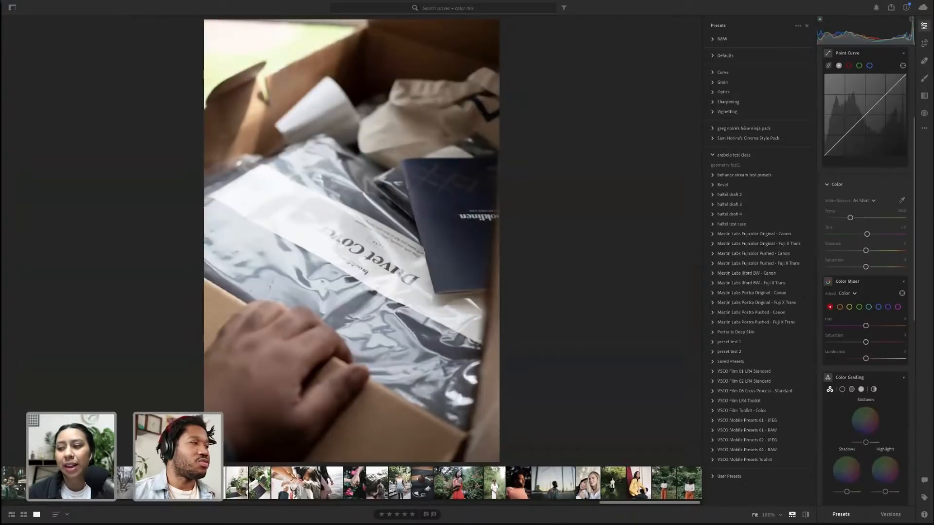
key(Left)
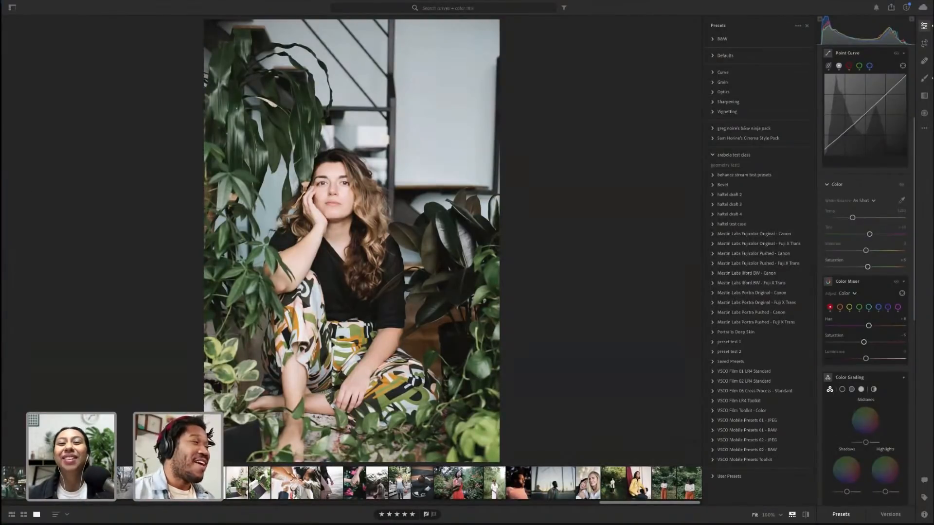
Switch to the browser window and go to Twitter
right_click(13, 232)
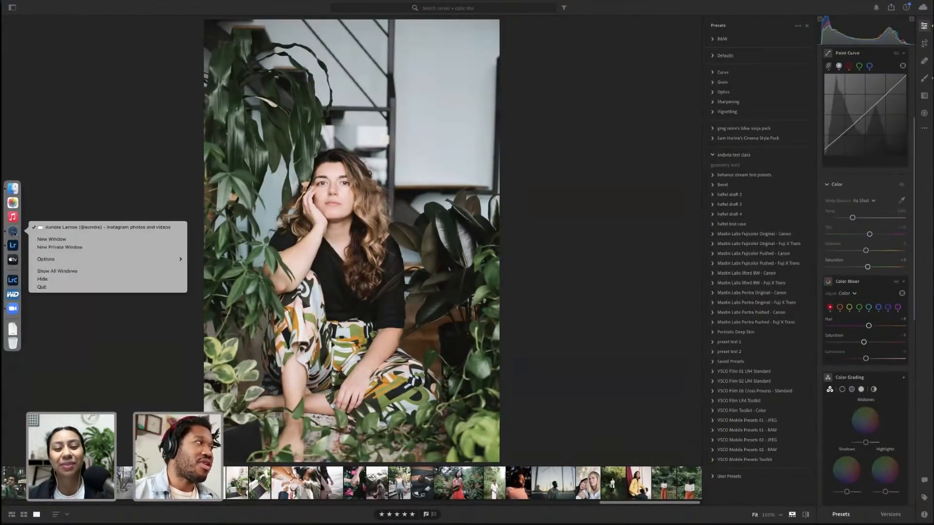
click(73, 227)
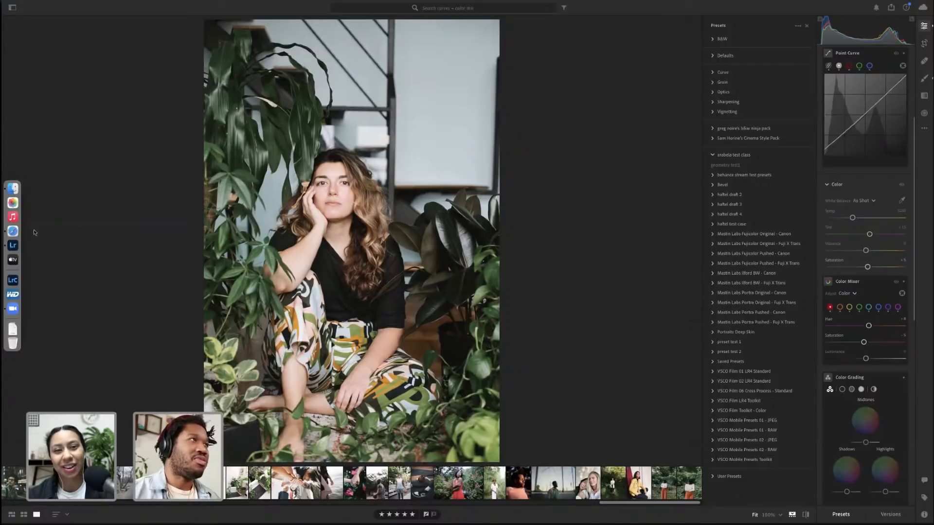
scroll(423, 156, up, 5)
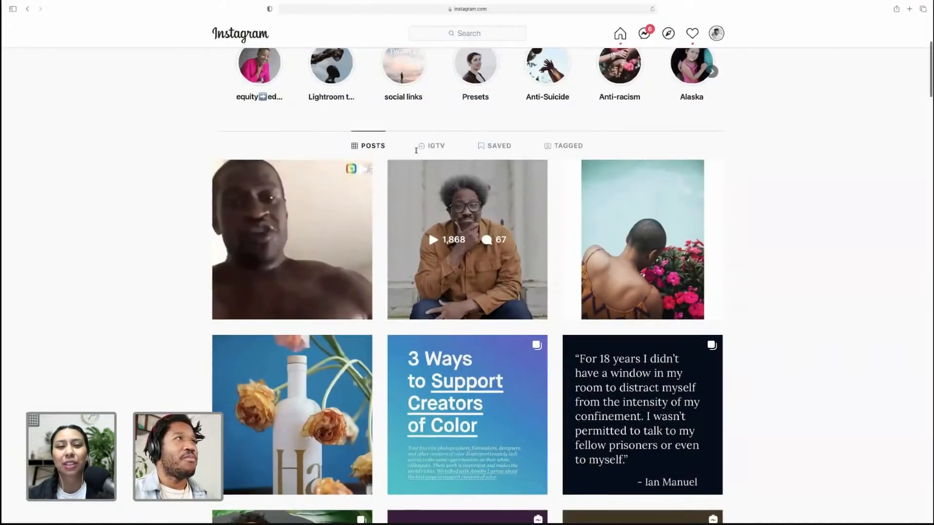
click(379, 10)
text(twitte)
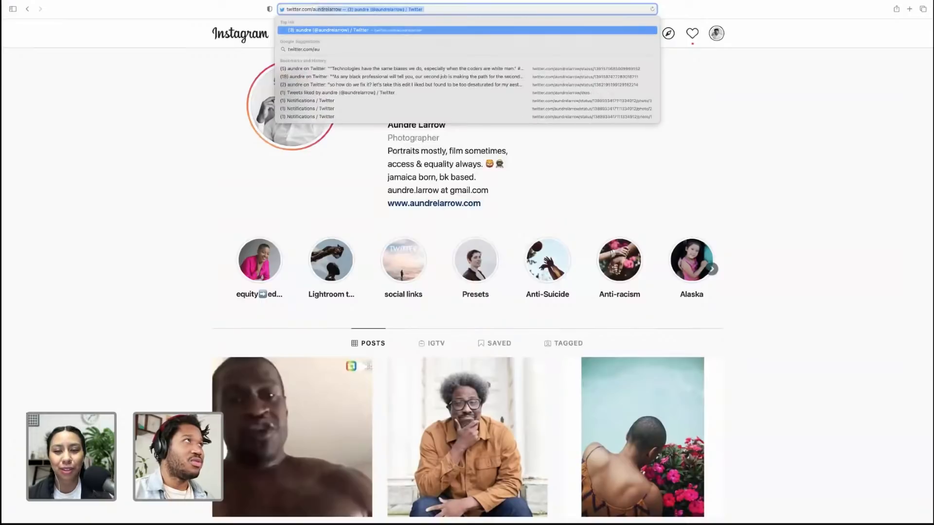
key(Return)
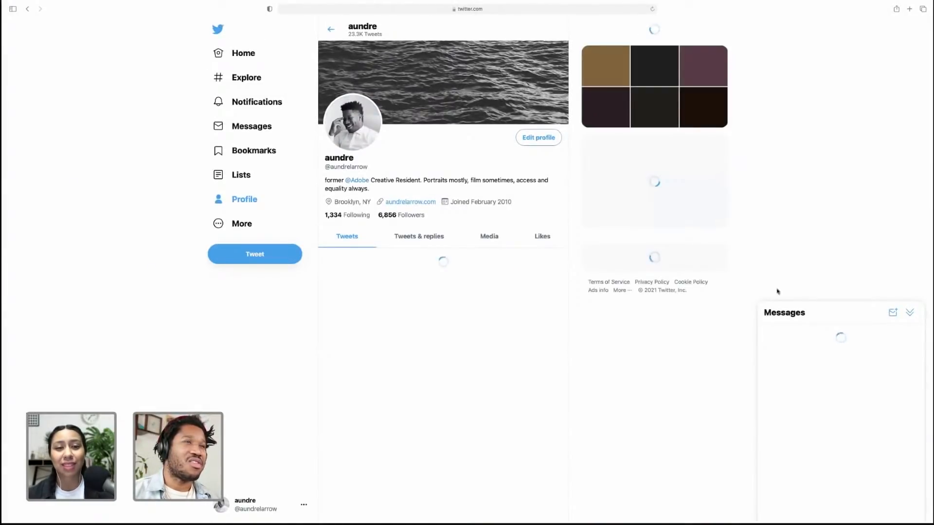
Open the photo in the latest tweet on the Twitter profile and return to Lightroom
click(909, 313)
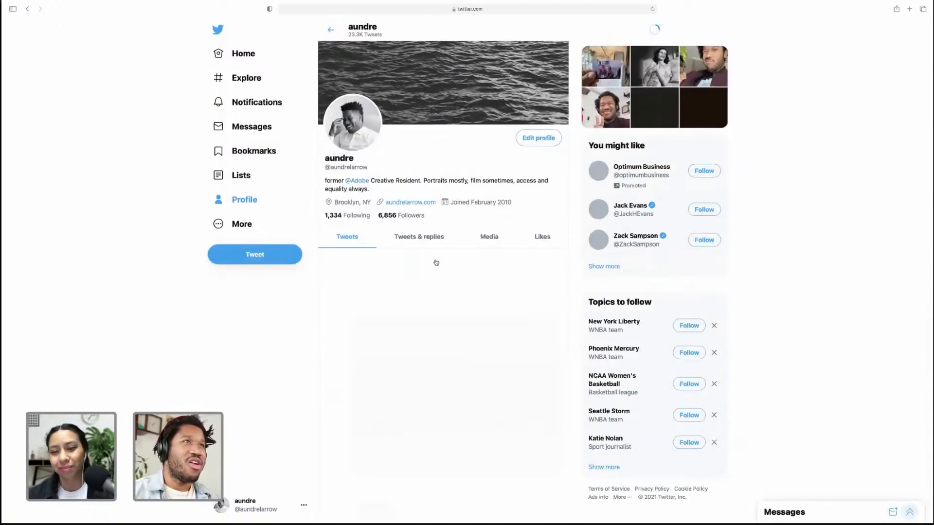
scroll(434, 313, down, 3)
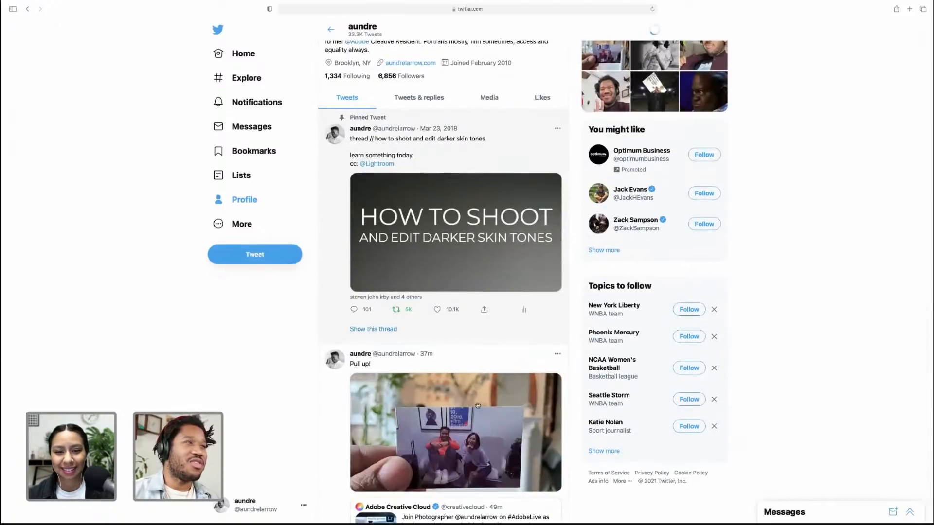
click(477, 406)
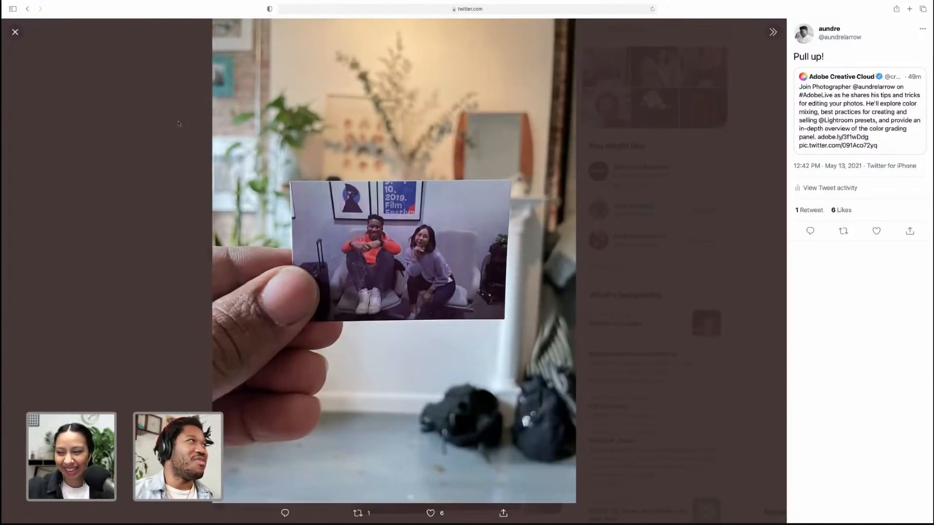
click(28, 10)
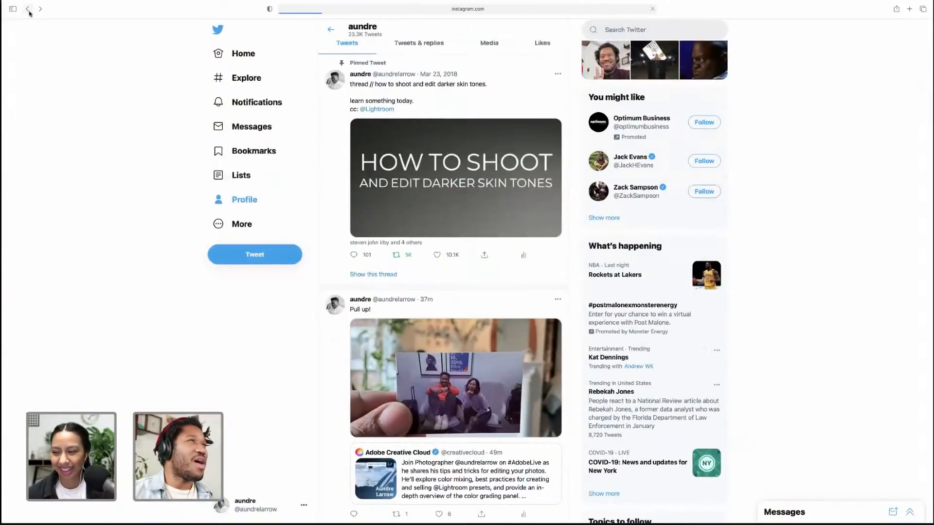
key(ctrl+Left)
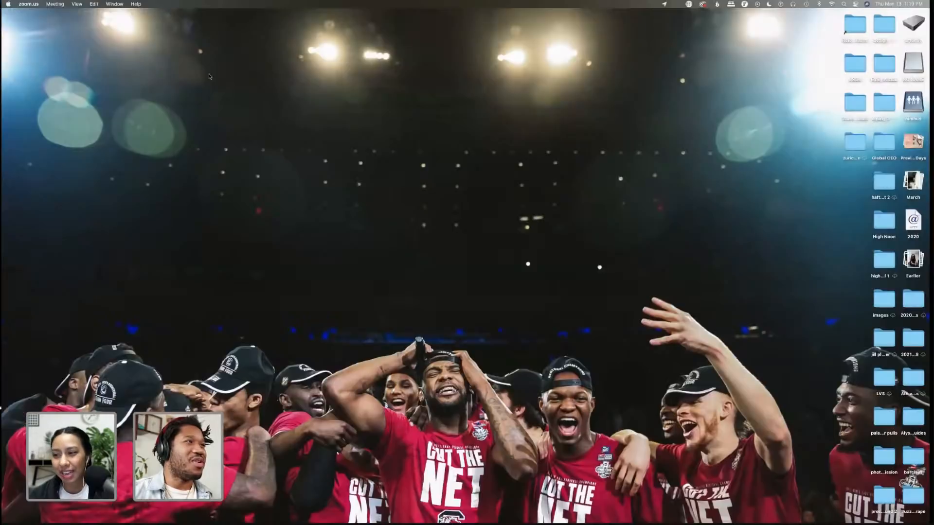
key(ctrl+Right)
key(ctrl+Right)
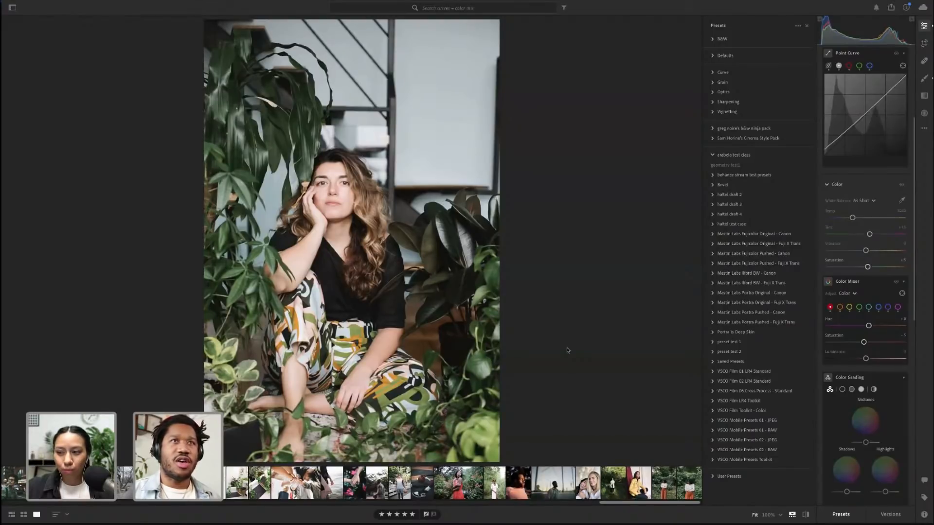
Apply the 'geometry test1' preset to the plant portrait and zoom in on it
click(730, 166)
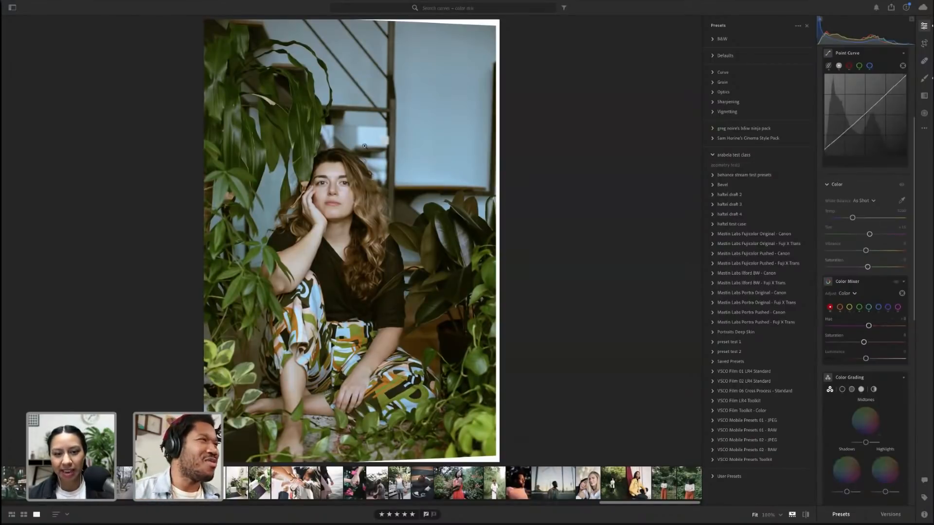
click(614, 169)
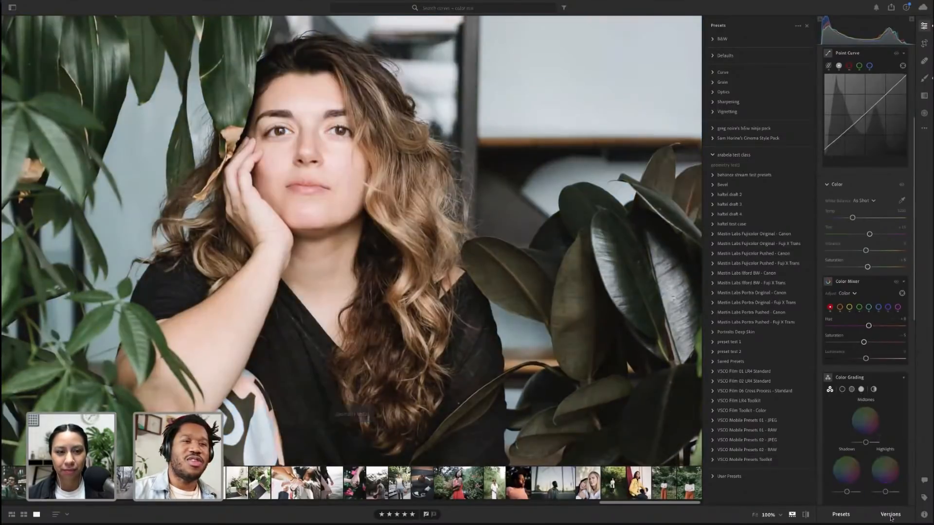
Create a new version of the plant portrait named with the host's surname followed by 3
click(890, 514)
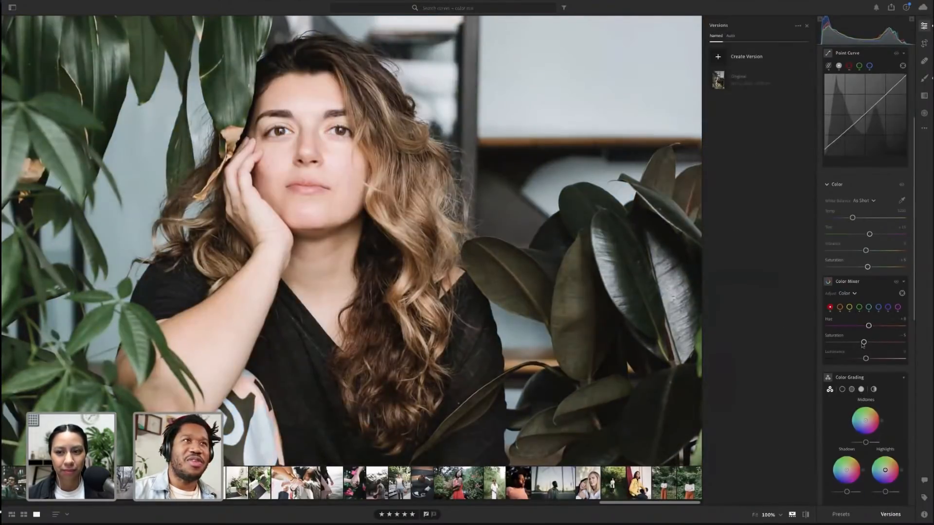
click(718, 59)
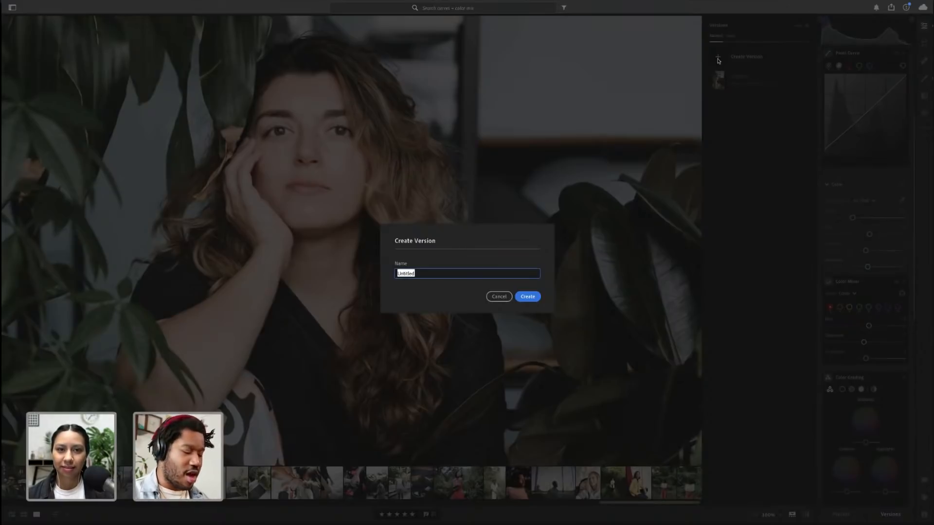
text(espi)
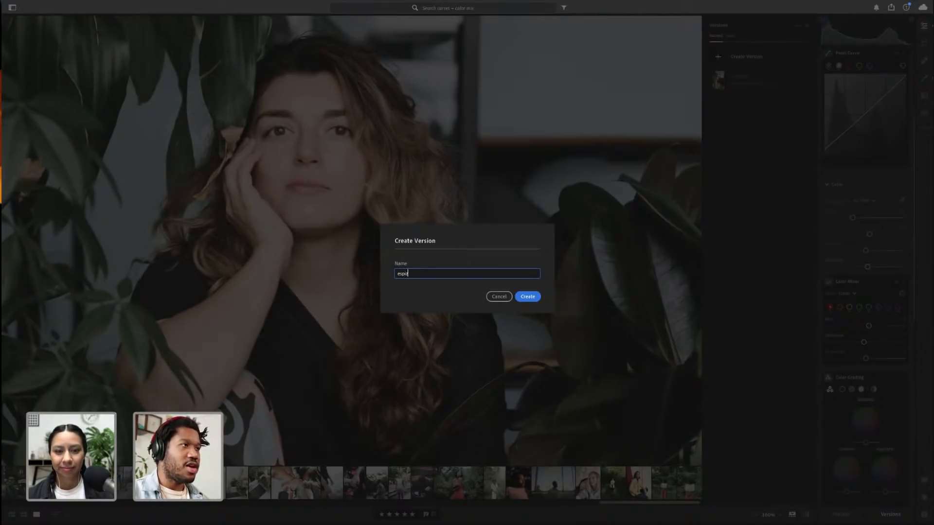
text(noza 3)
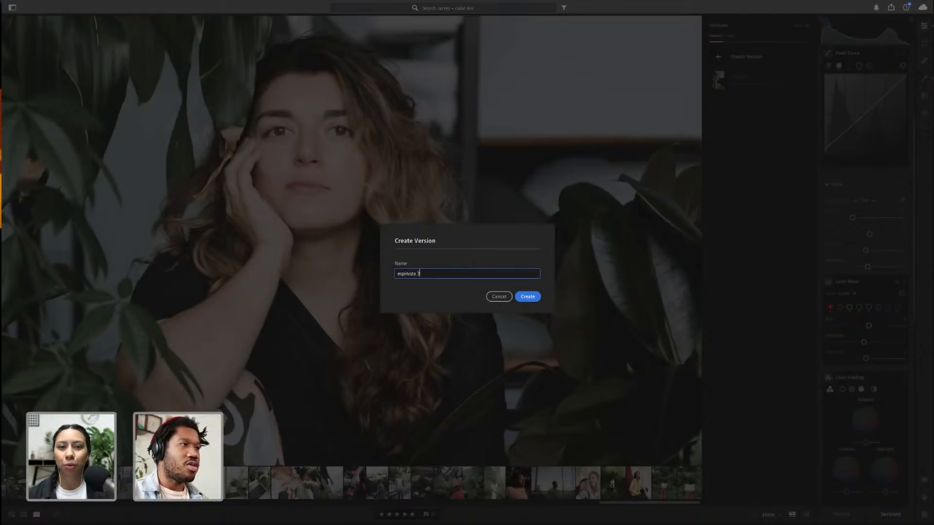
key(Return)
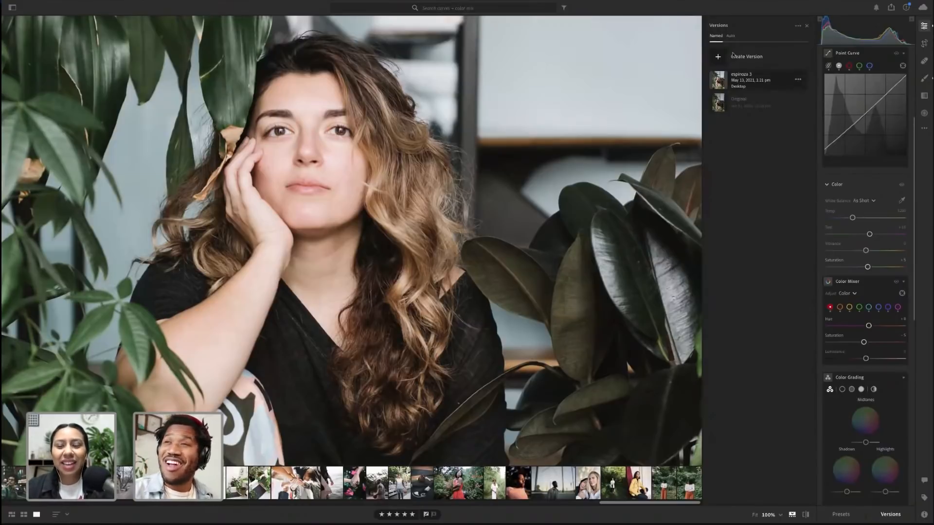
click(743, 84)
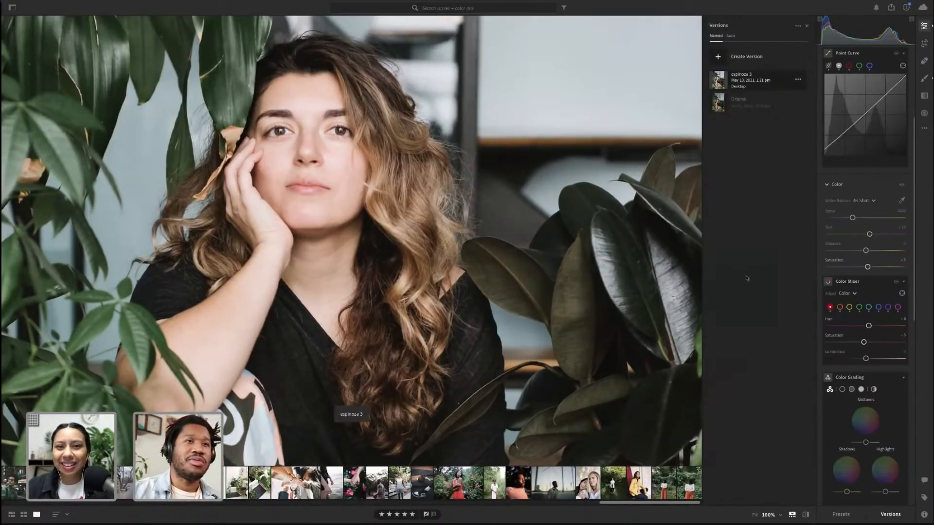
Reapply the 'geometry test1' preset to the plant portrait from the Presets panel and fit it to the view
click(892, 514)
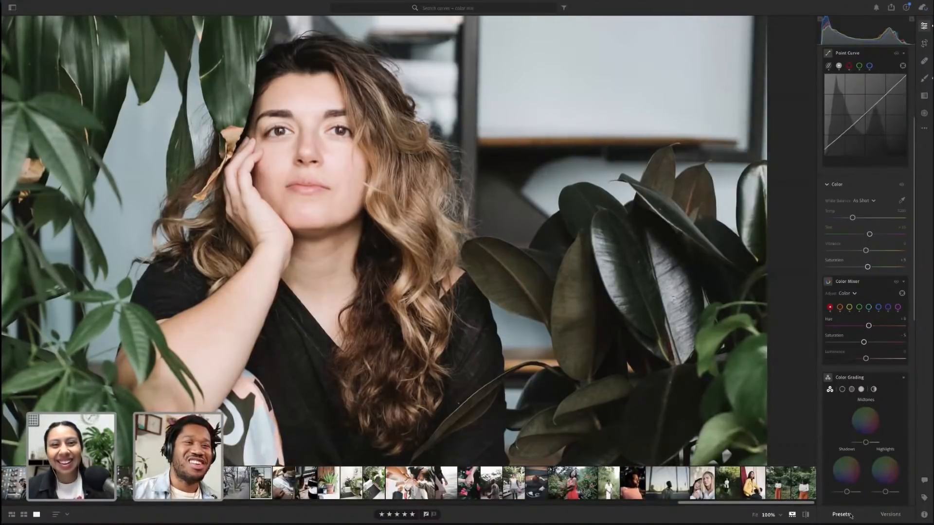
click(839, 514)
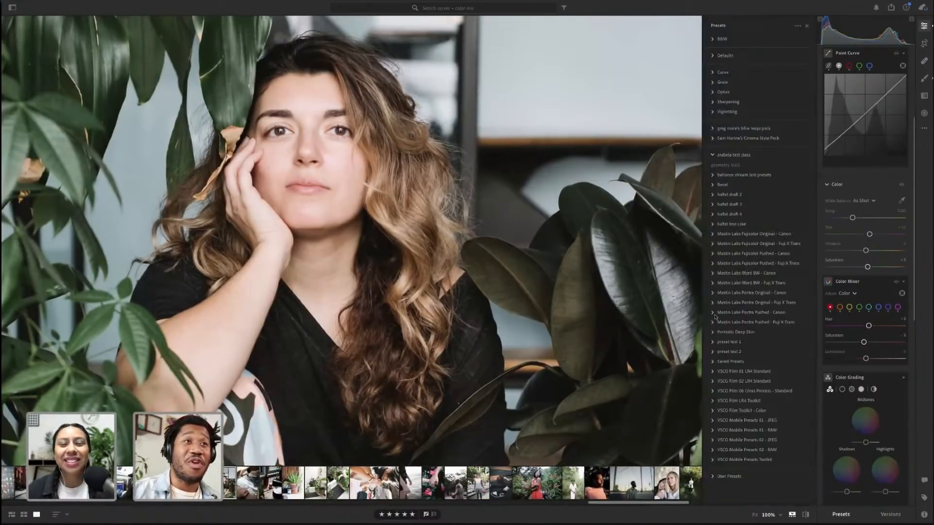
click(725, 166)
click(619, 185)
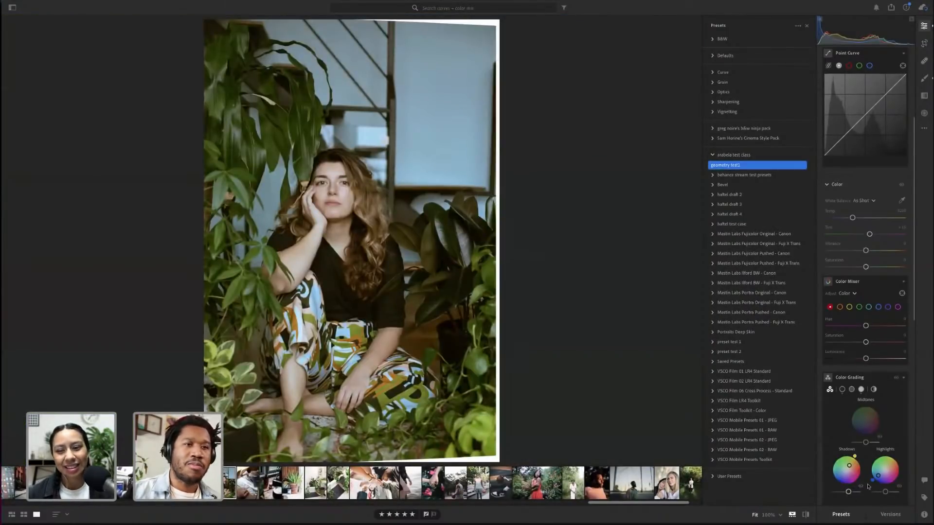
Enable Constrain Crop in the portrait's Geometry settings
scroll(848, 361, down, 1)
scroll(848, 361, down, 10)
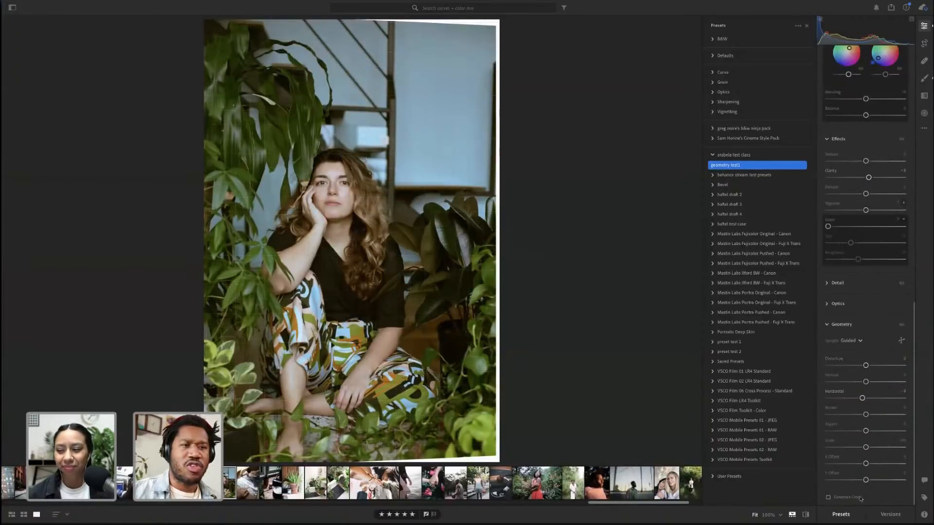
click(844, 499)
click(844, 499)
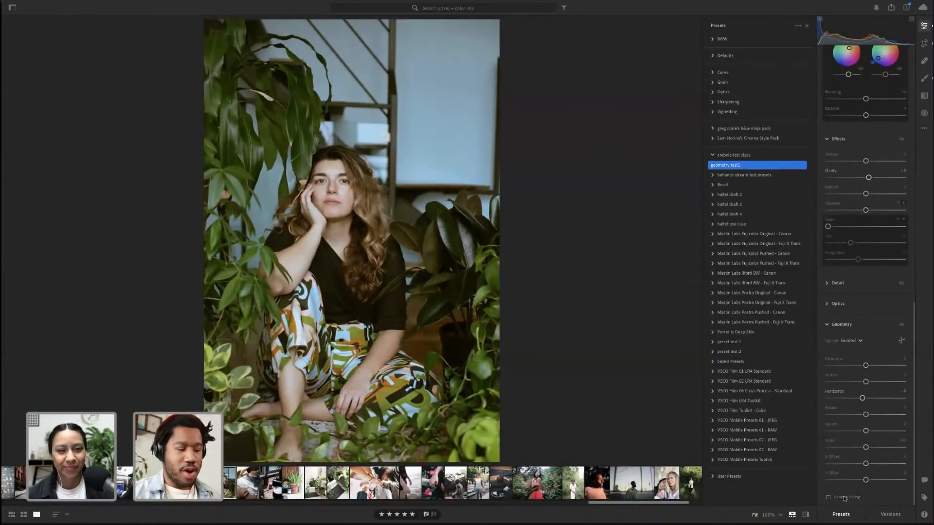
Inspect the corrected portrait's framing up close, its Optics settings and its photo info
key(alt)
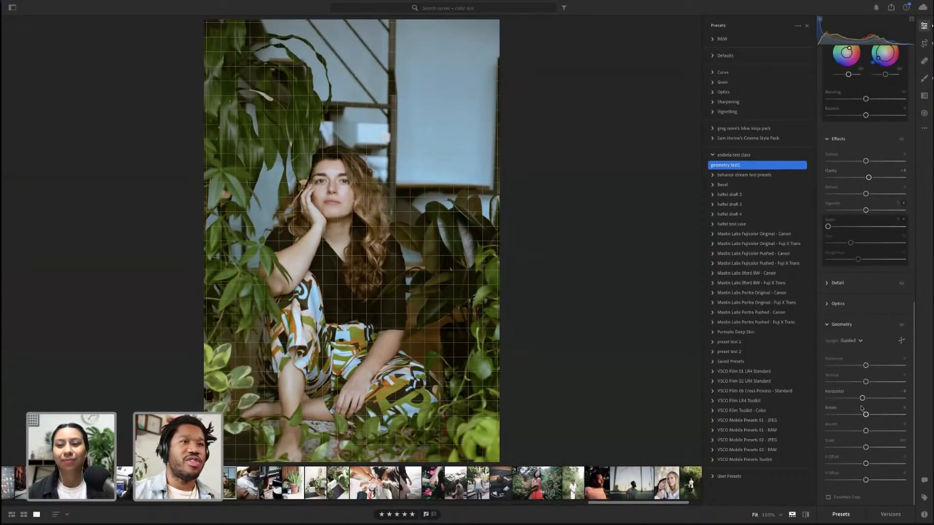
click(374, 299)
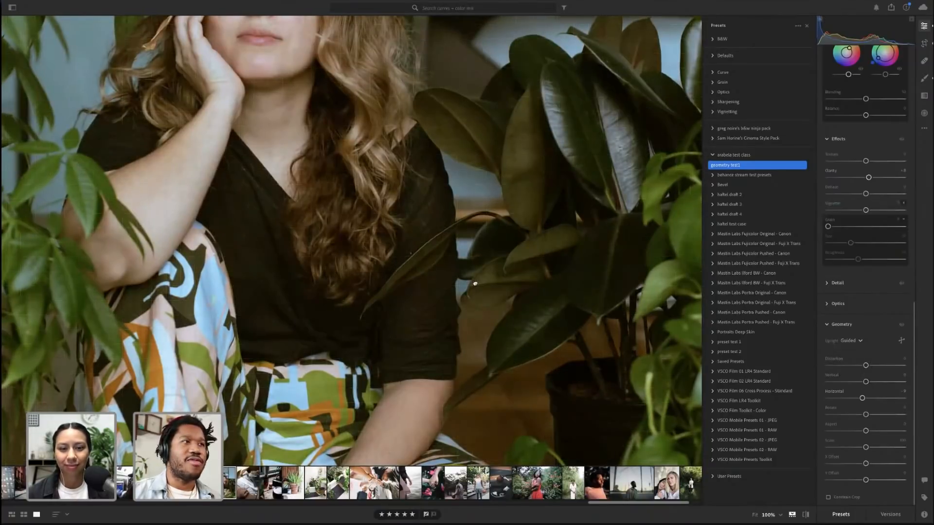
click(475, 282)
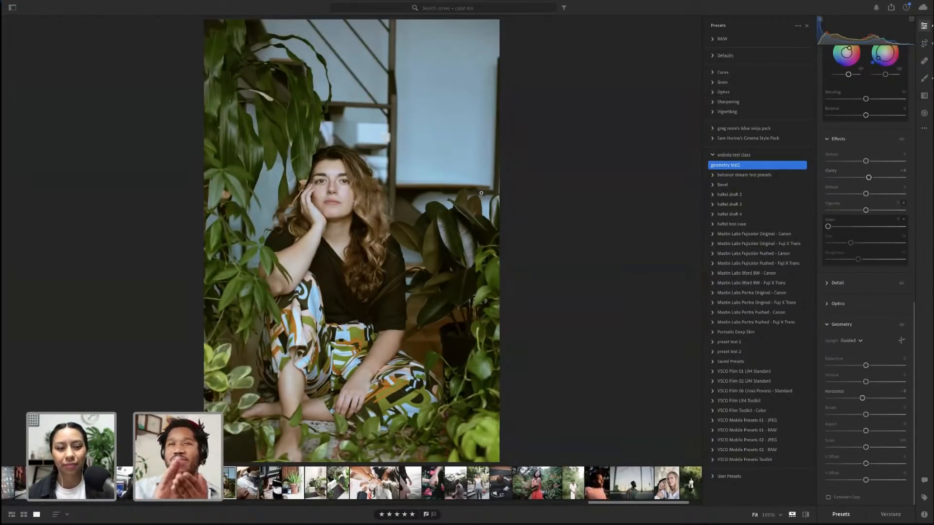
click(846, 303)
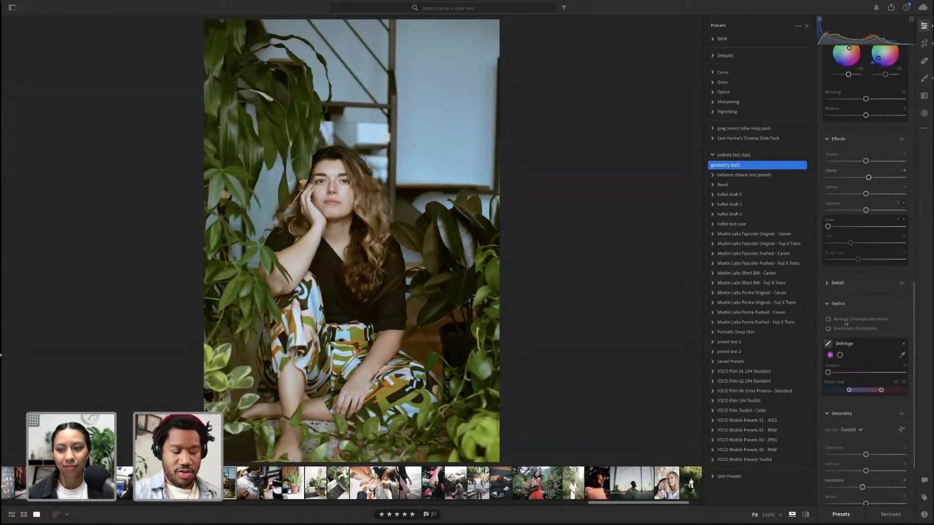
key(alt)
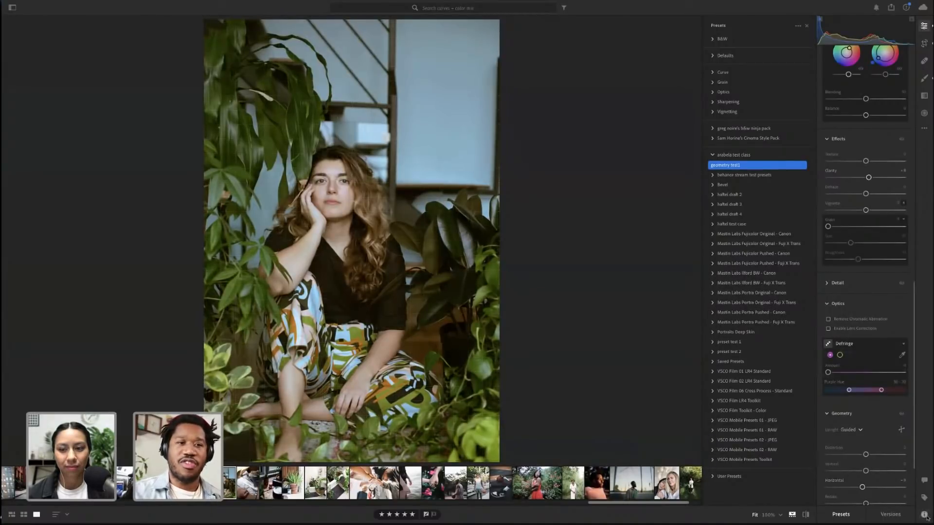
key(alt)
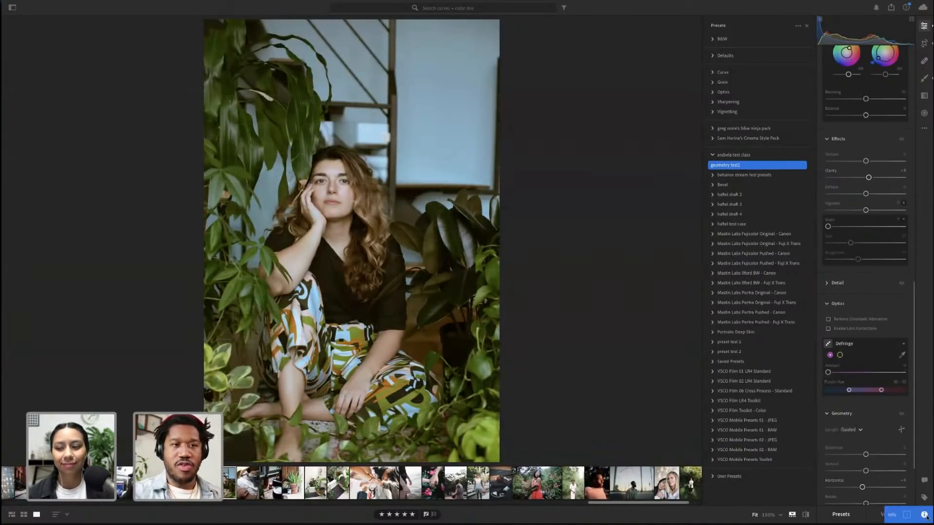
click(925, 516)
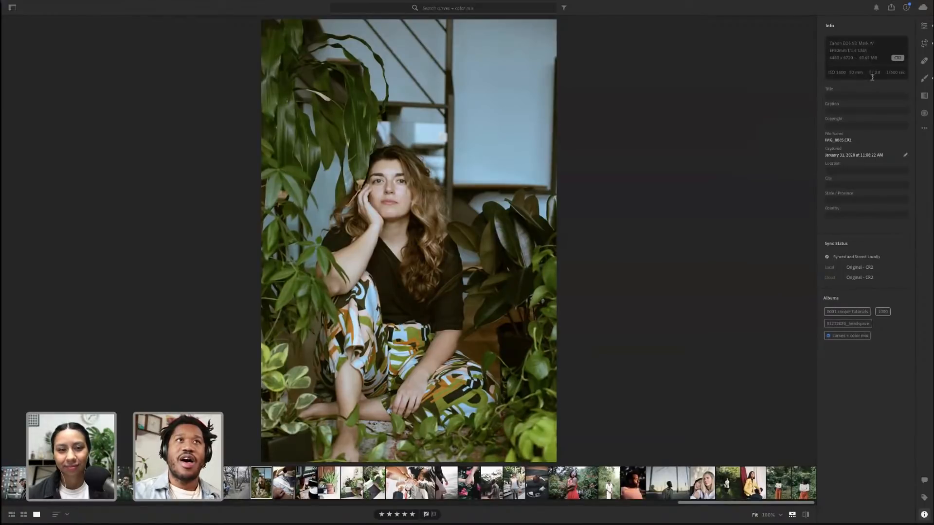
click(924, 515)
click(924, 27)
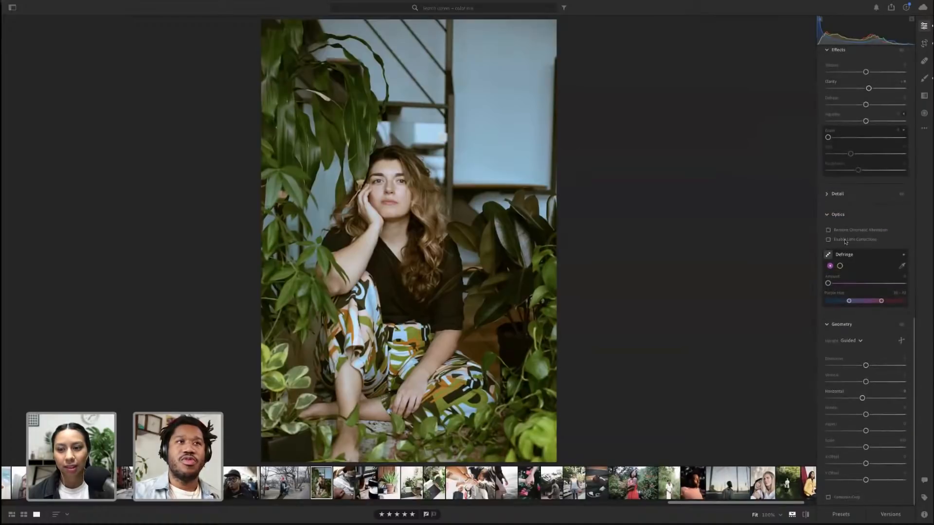
key(alt)
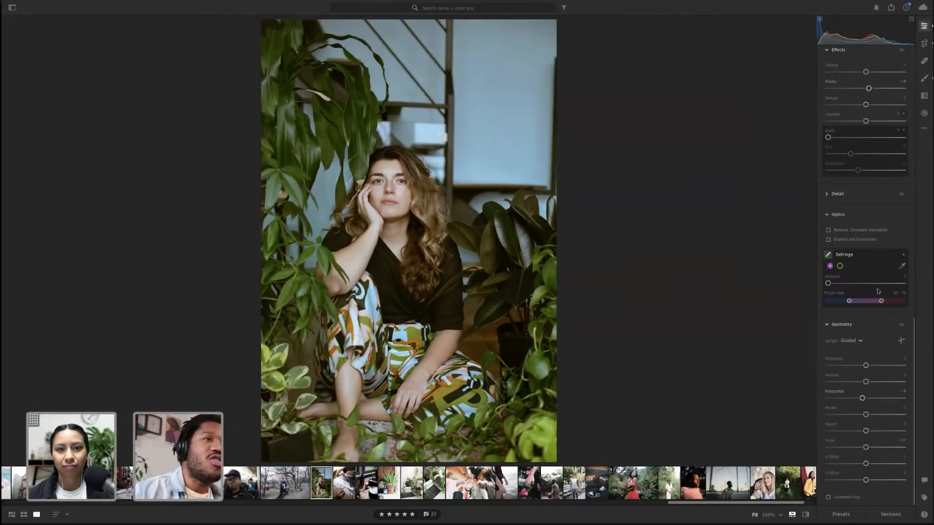
Start updating the 'geometry test1' preset with current settings, excluding the Geometry and Optics groups
click(884, 514)
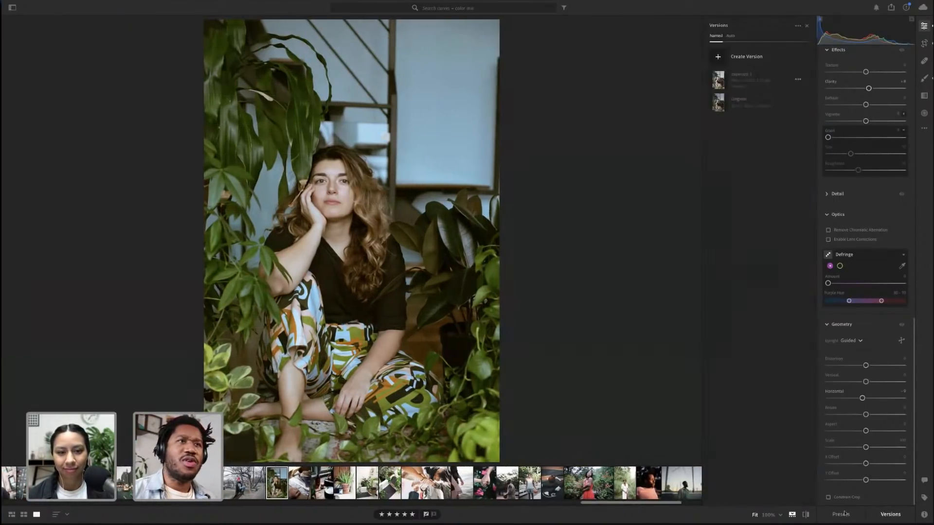
click(858, 517)
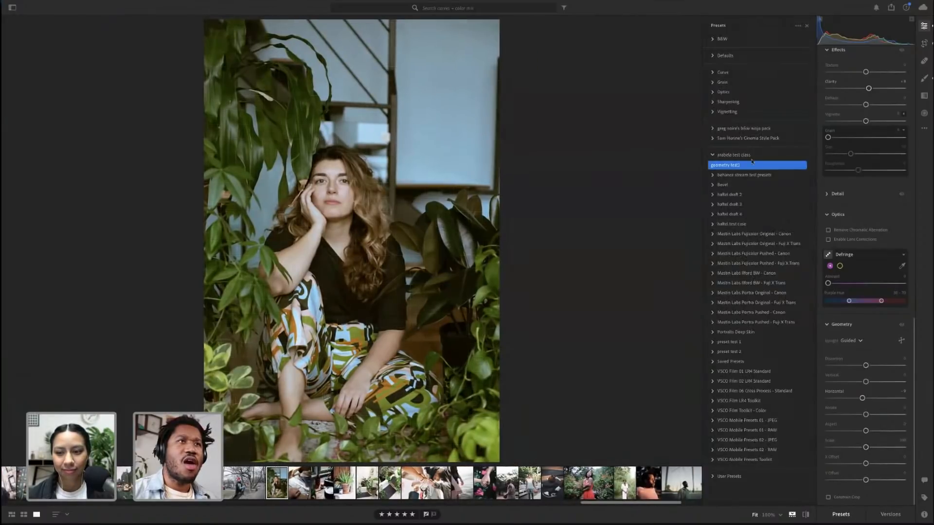
right_click(738, 166)
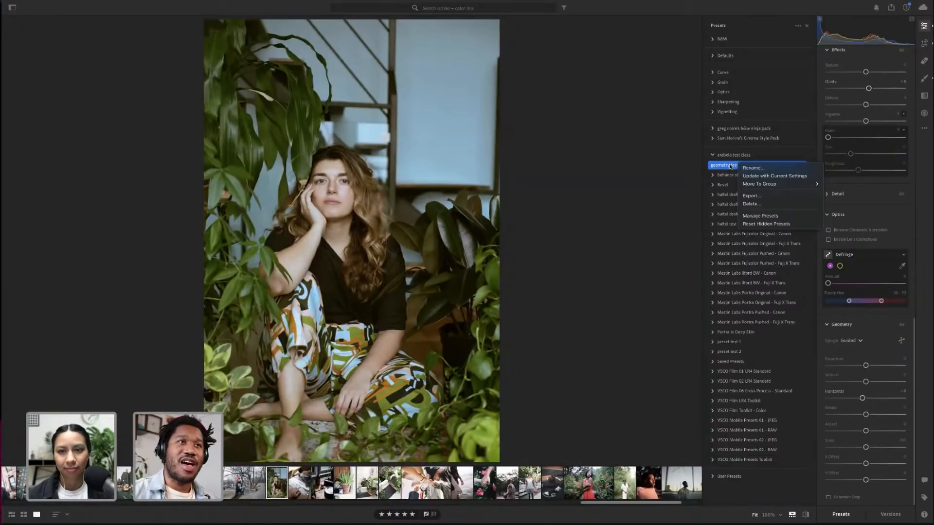
click(775, 176)
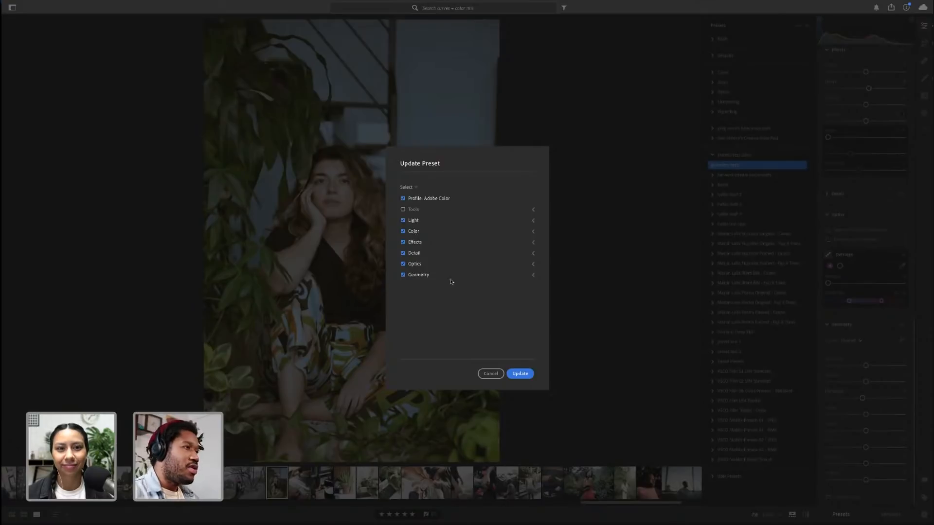
click(532, 275)
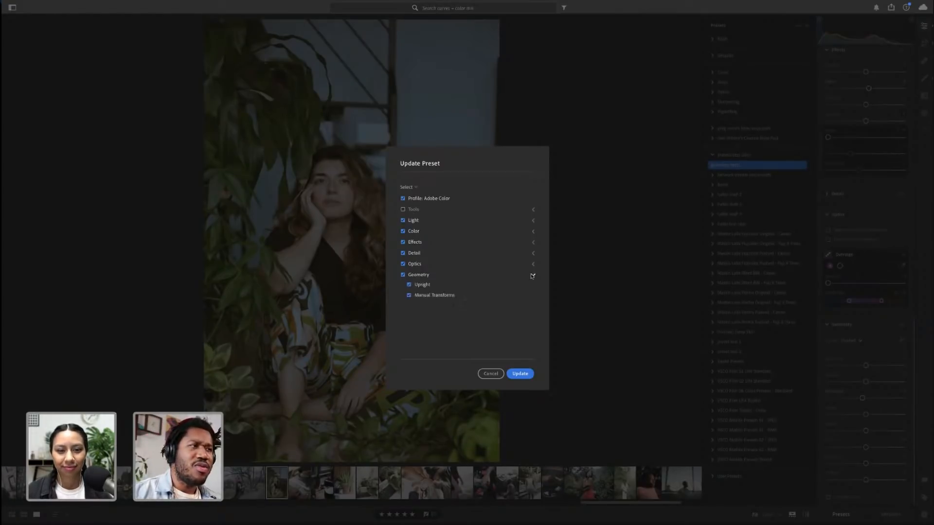
click(423, 278)
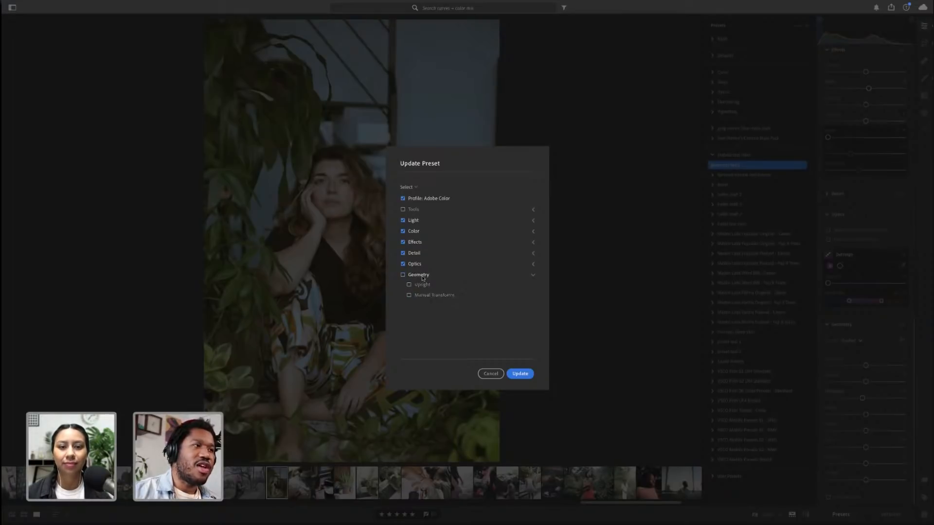
click(532, 263)
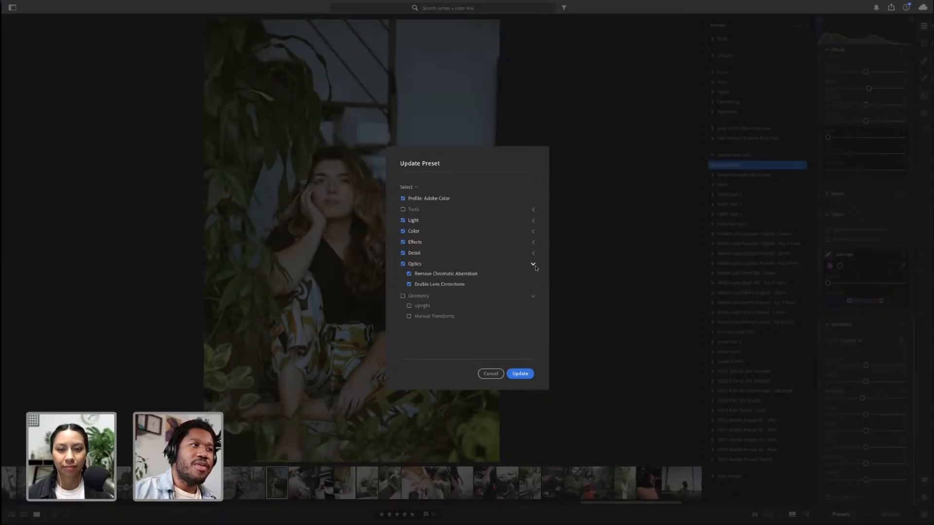
click(411, 265)
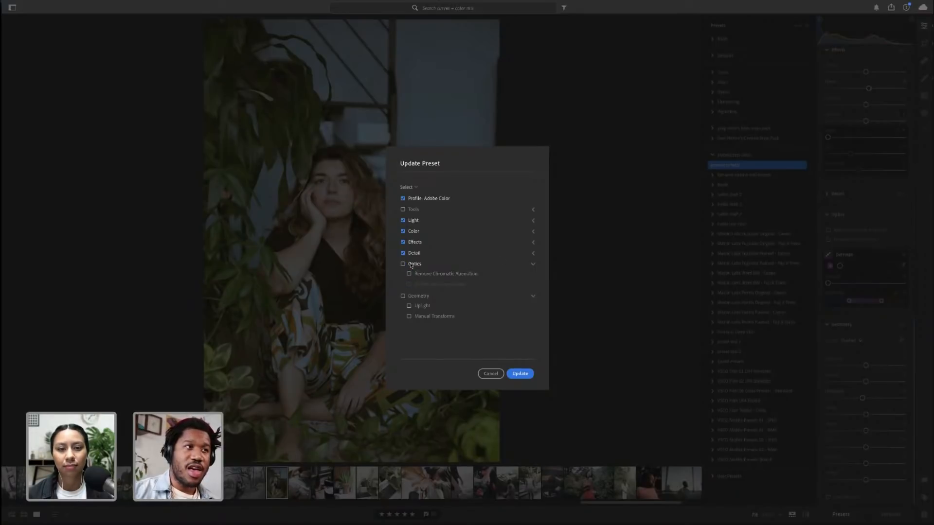
Also exclude the Detail group, review the Effects, Color and Light options, and update the preset
click(530, 254)
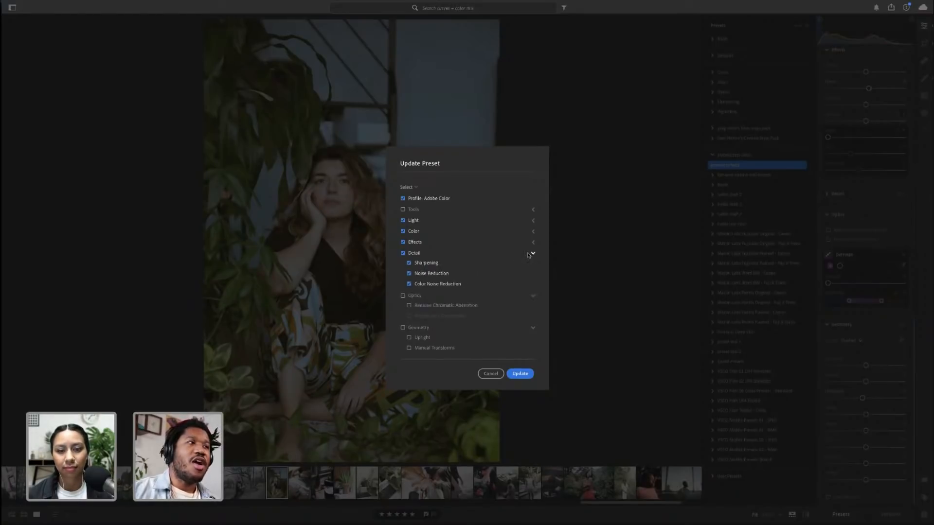
click(414, 254)
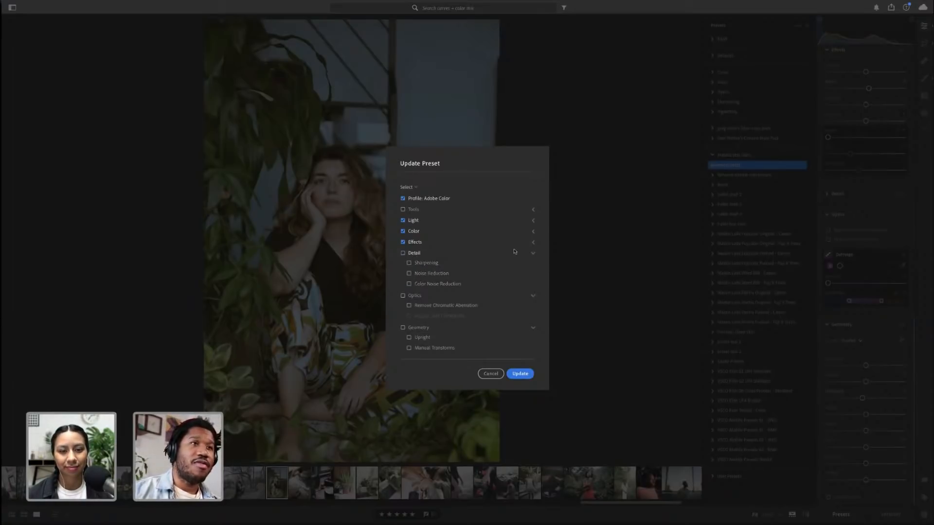
click(532, 242)
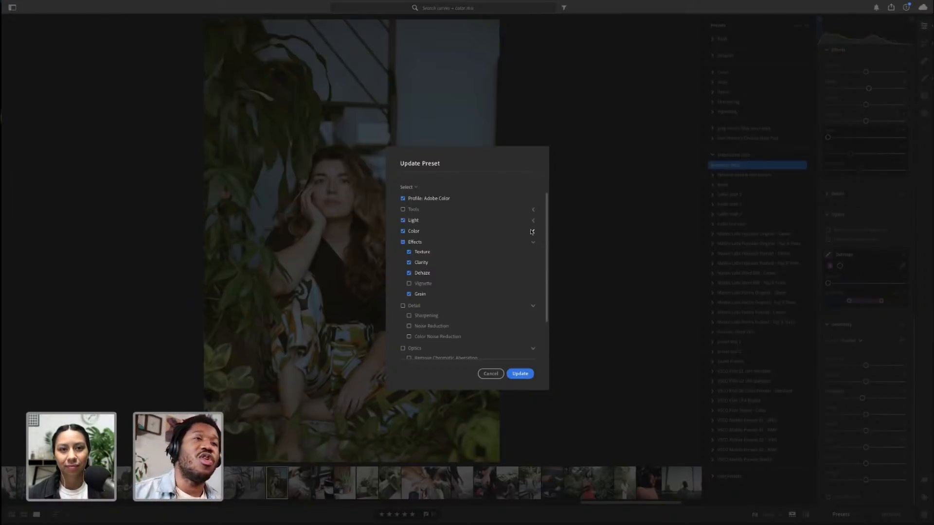
click(533, 232)
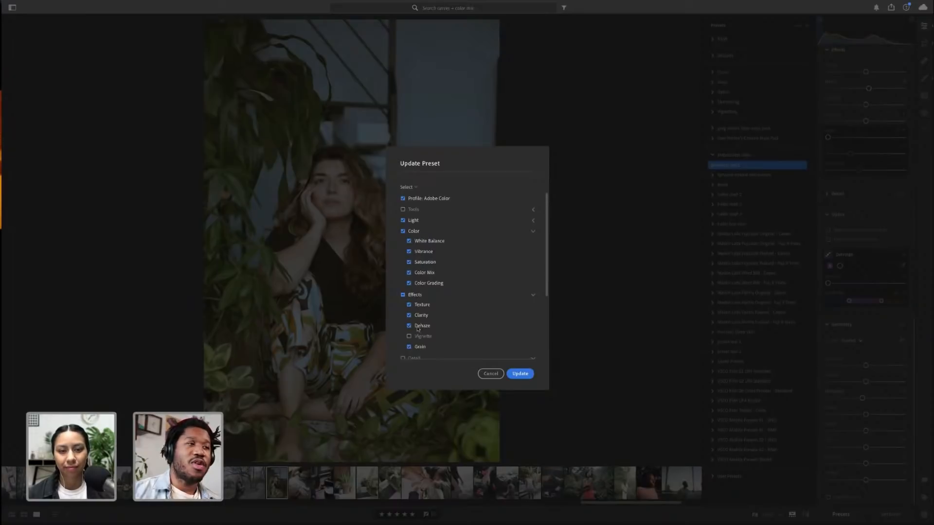
click(533, 220)
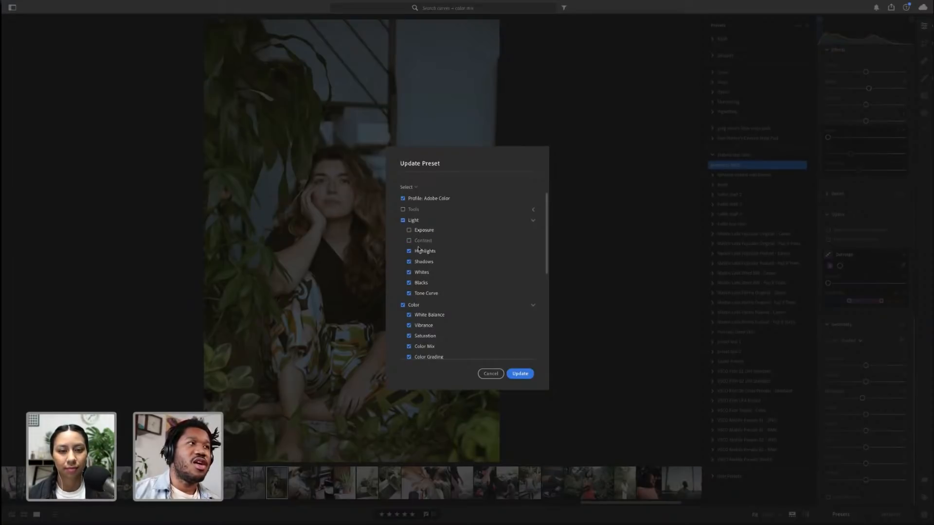
click(425, 252)
click(423, 263)
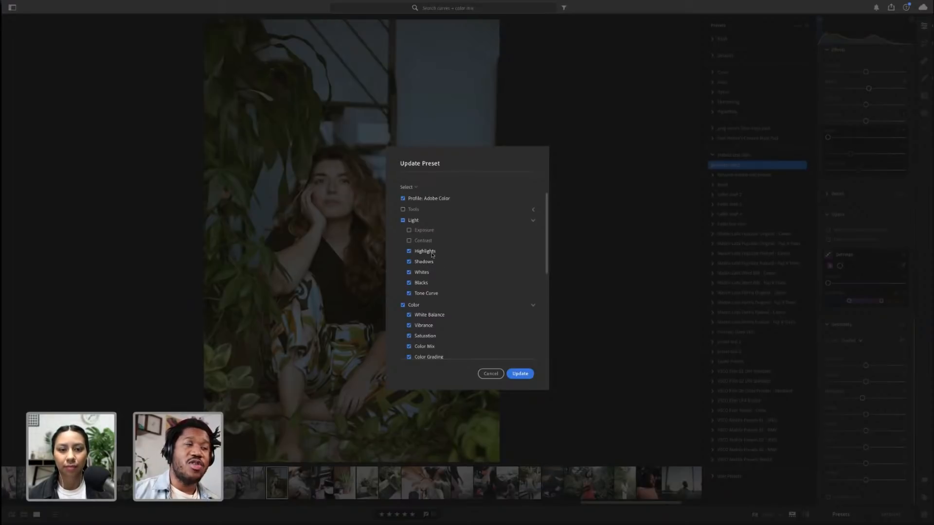
scroll(506, 261, down, 5)
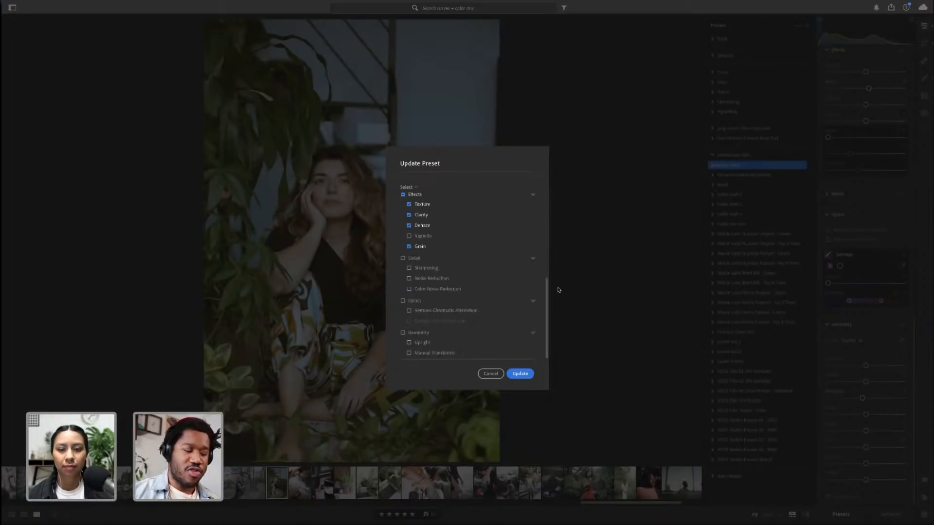
click(520, 374)
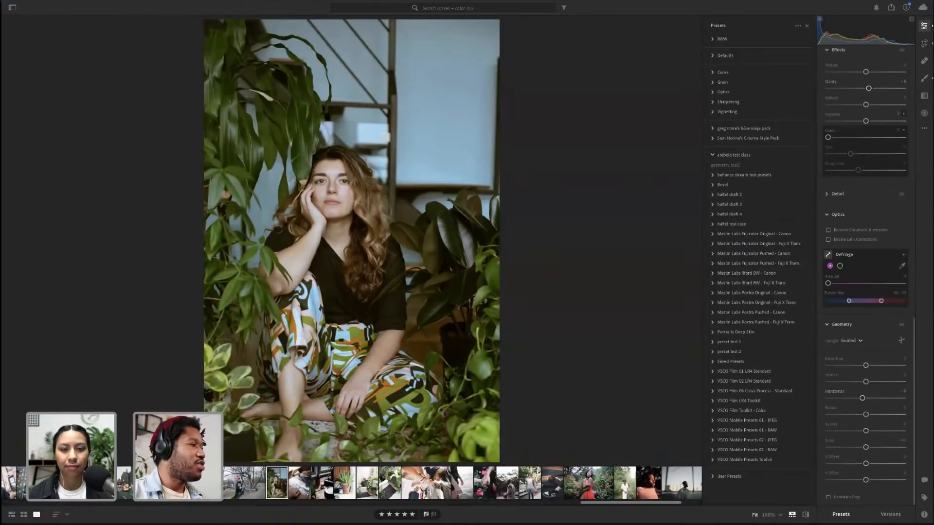
Apply the updated 'geometry test1' preset to the street dancer photo and step through the following photos
click(189, 482)
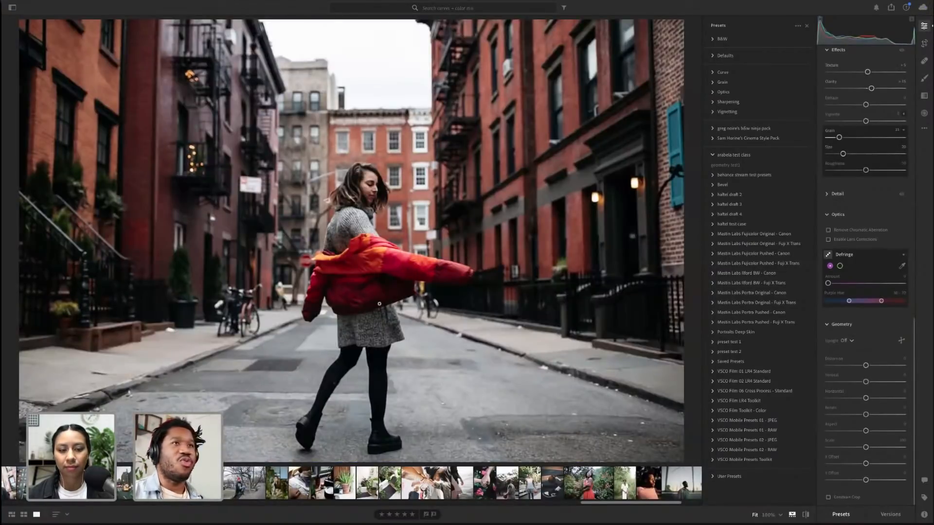
click(711, 166)
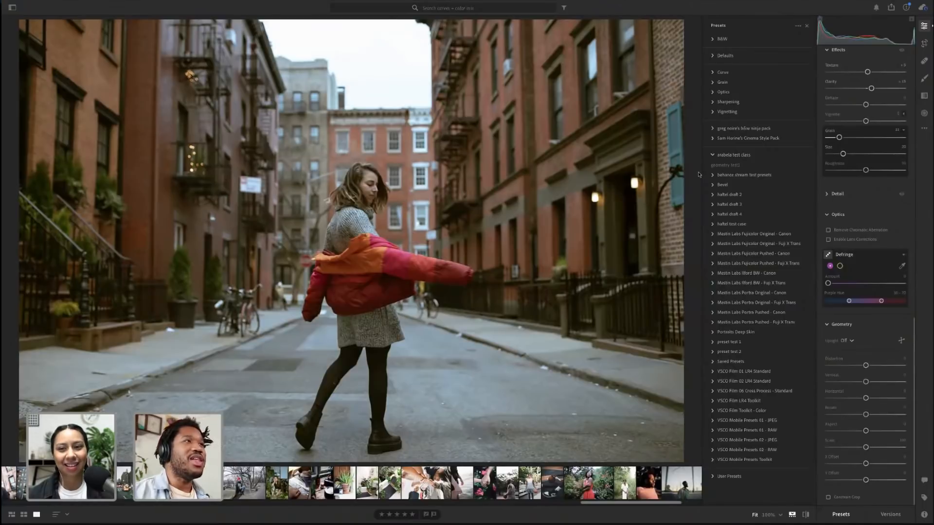
key(Right)
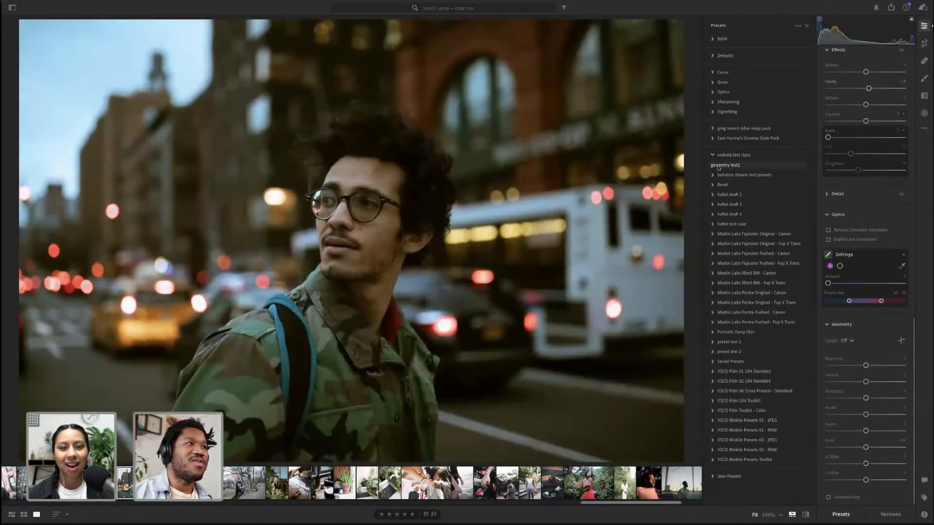
key(Right)
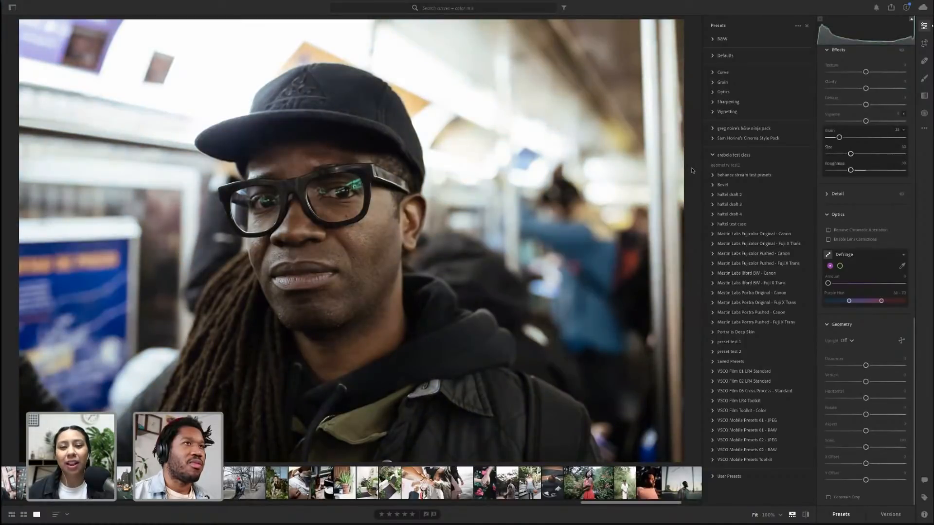
key(Right)
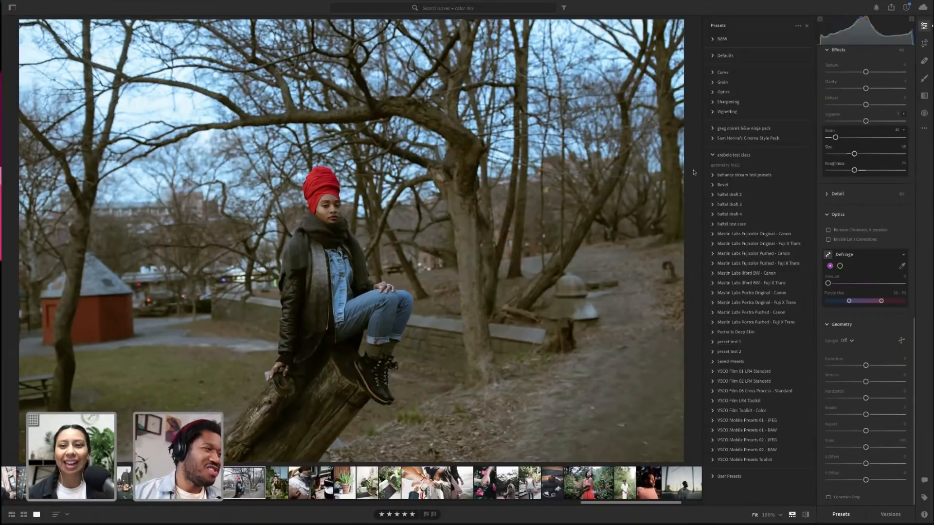
Move to the packaging box photo, apply the 'geometry test1' preset to it, and advance to the candle photo
key(Right)
key(Right)
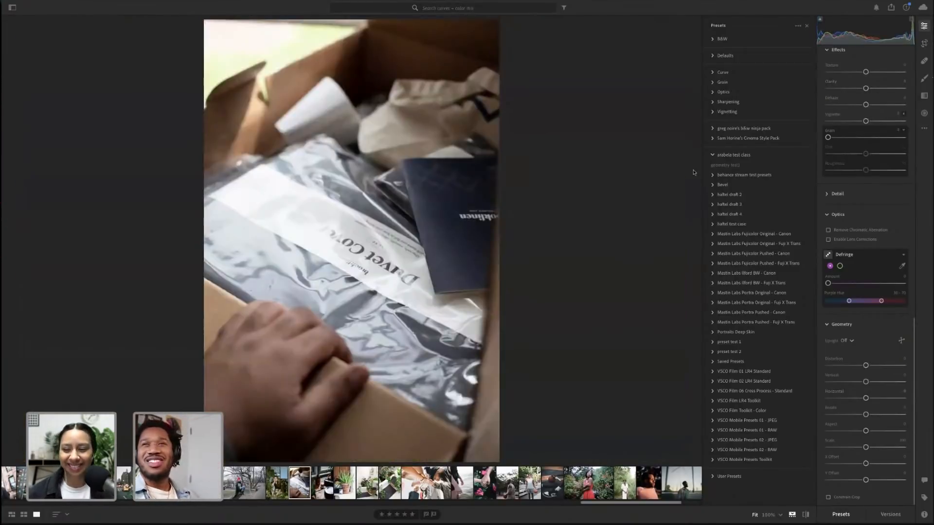
click(720, 166)
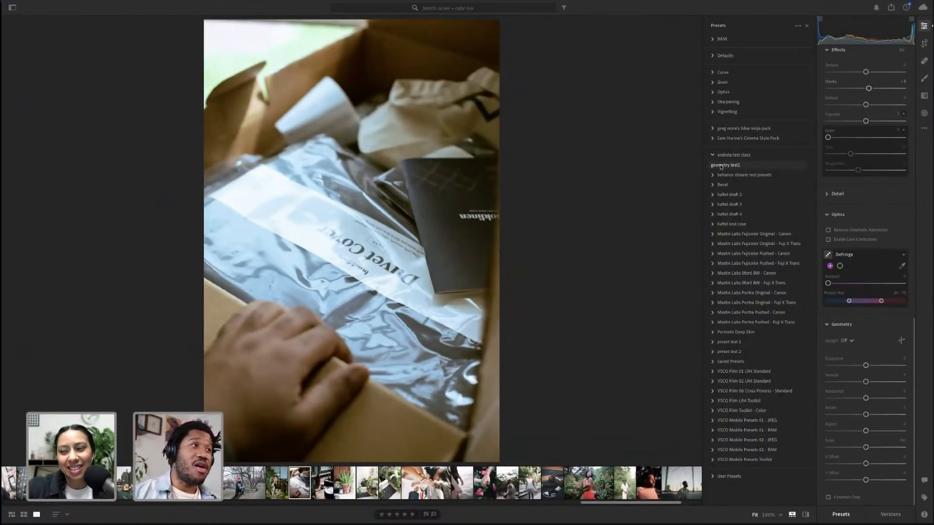
key(Right)
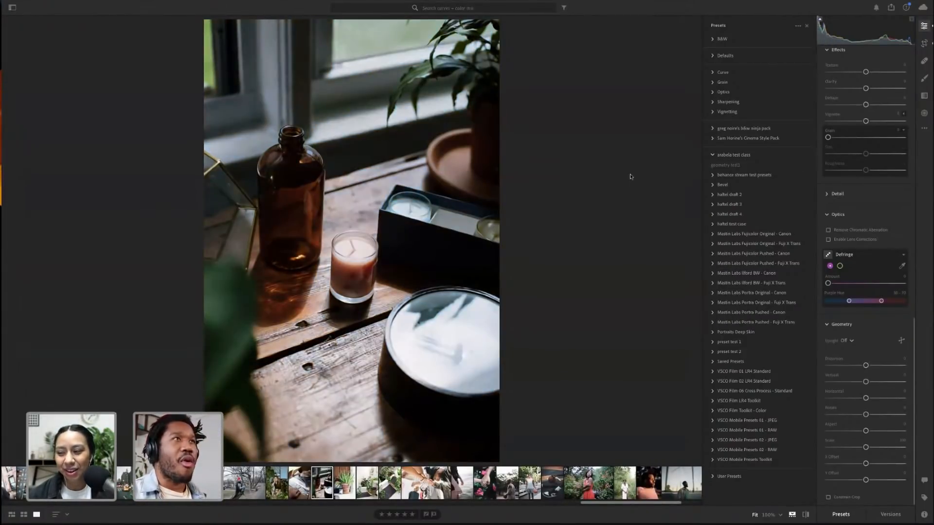
Browse the grid to the group selfie, open it with the presets panel, and step through the following photos to the couple photo
key(g)
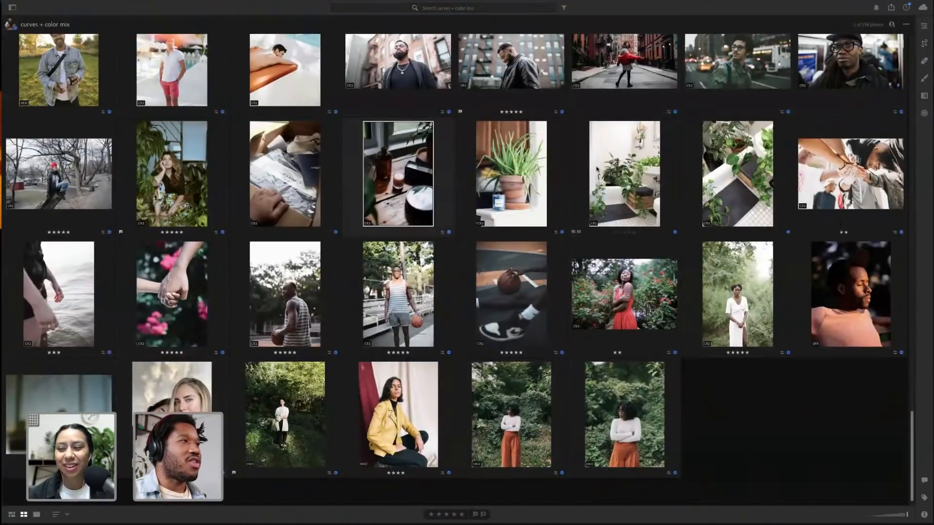
scroll(597, 169, up, 4)
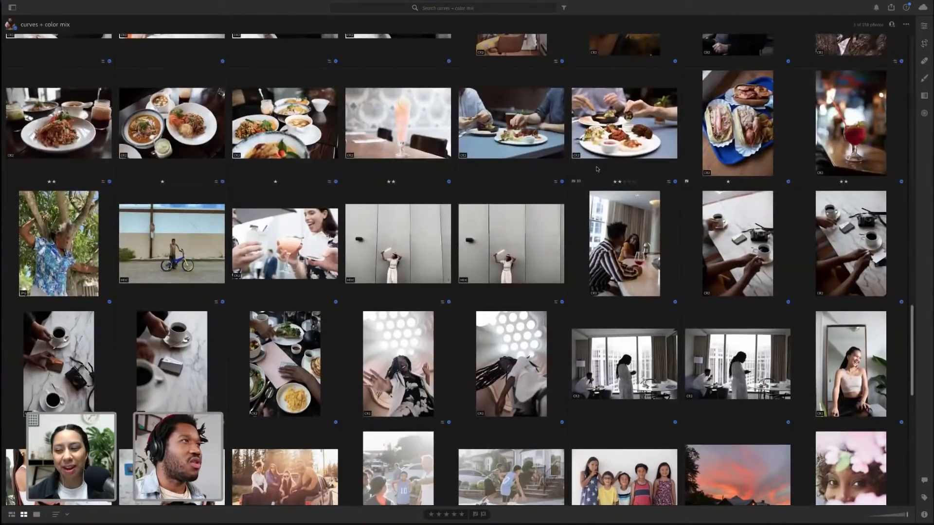
scroll(597, 169, up, 3)
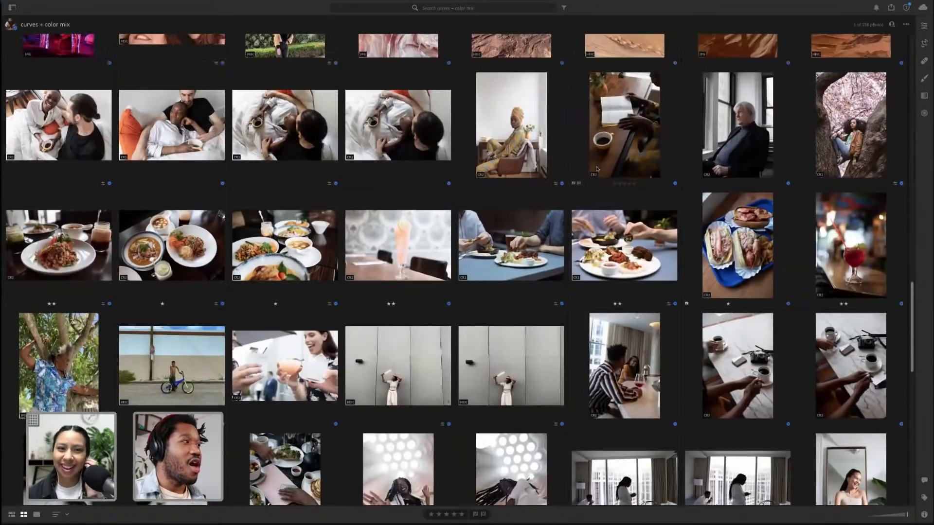
scroll(598, 169, up, 10)
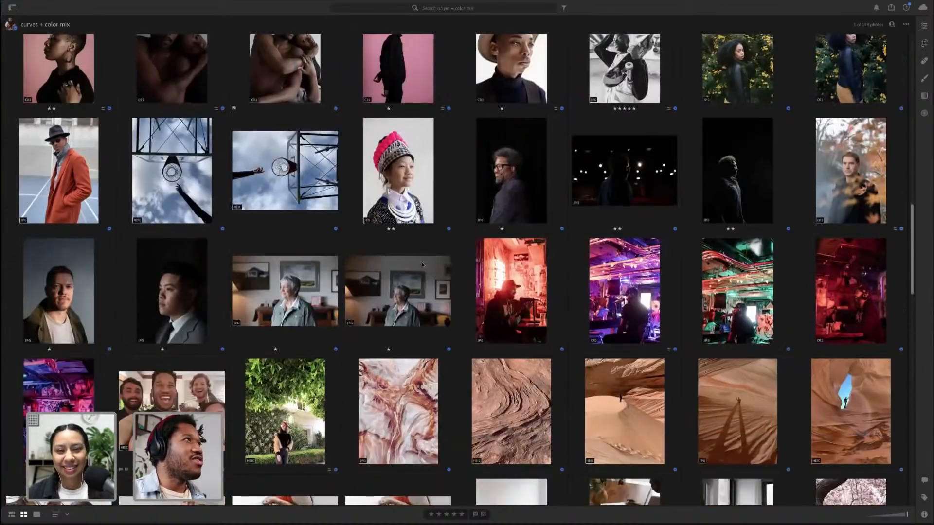
double_click(172, 406)
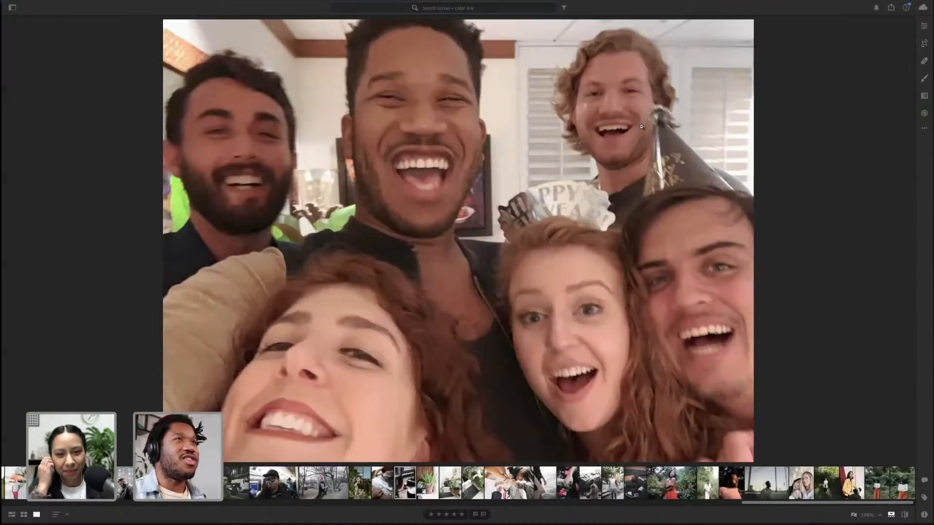
click(924, 27)
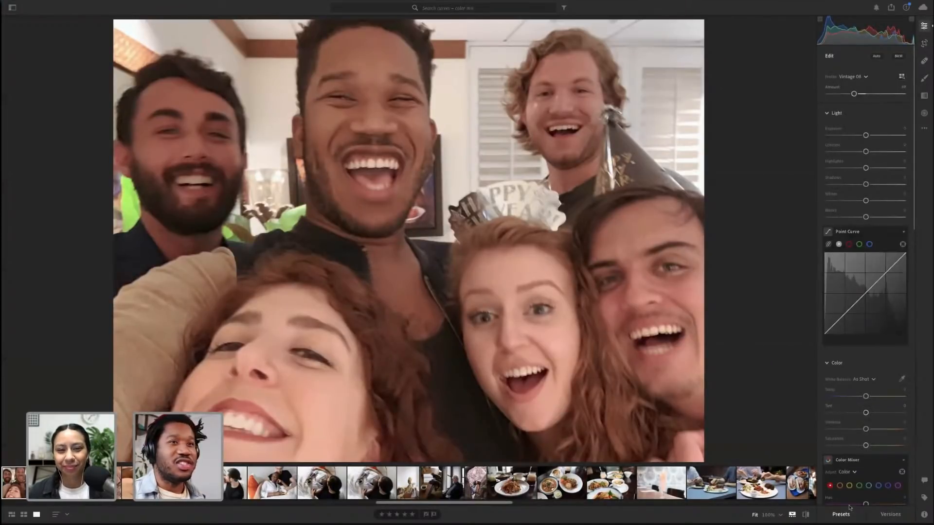
key(shift+p)
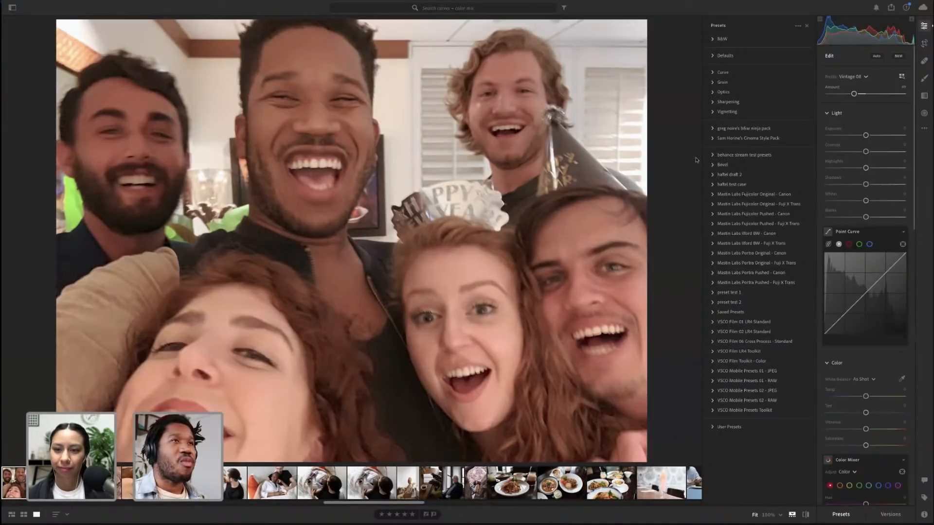
key(Right)
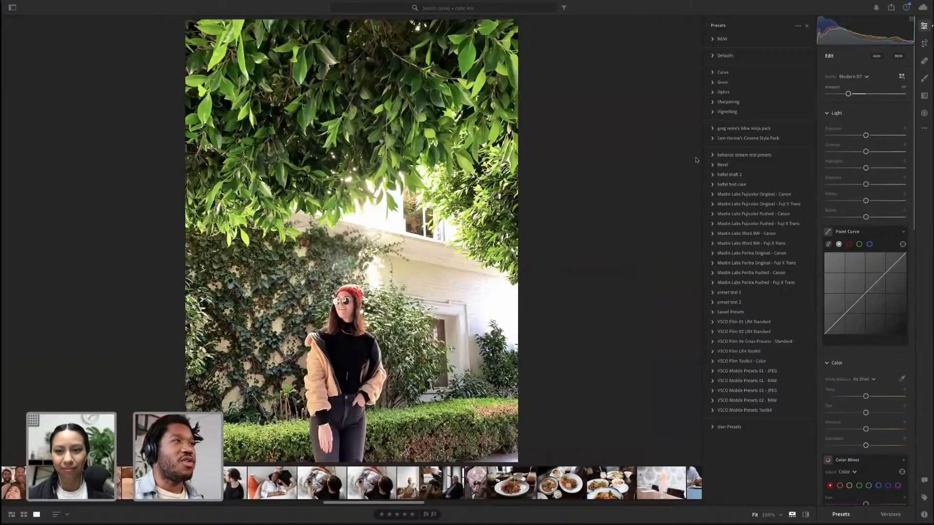
key(Right)
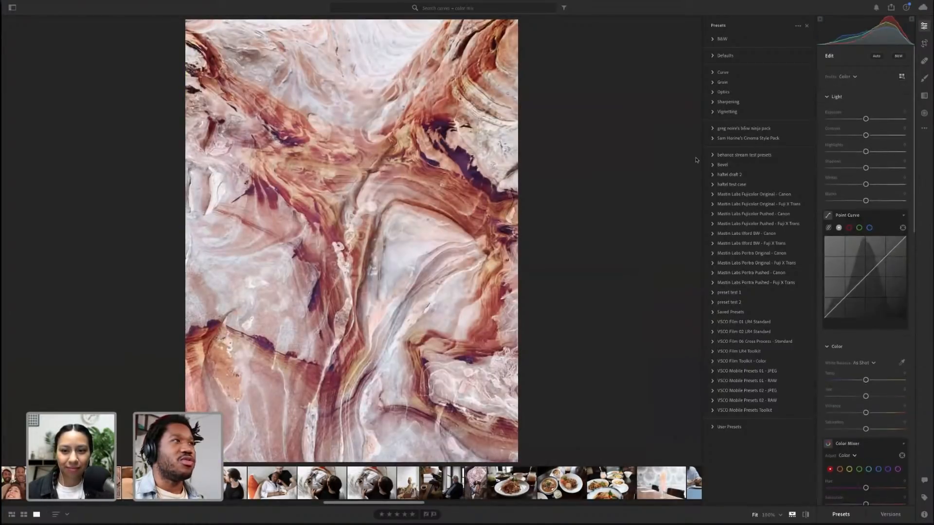
key(Right)
key(Right)
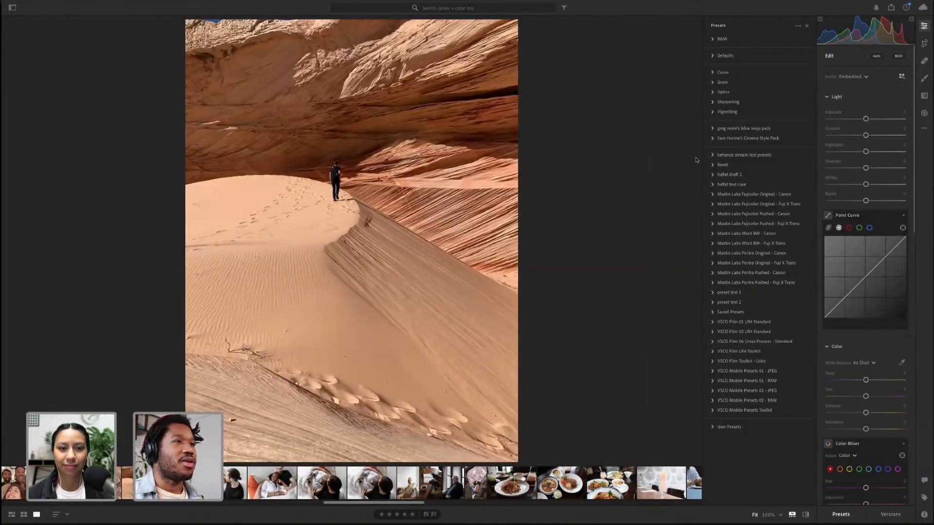
key(Right)
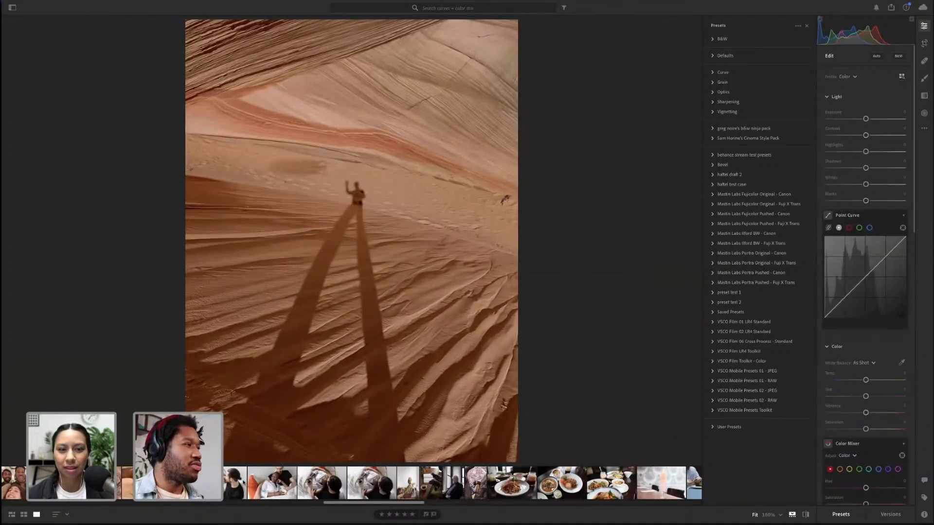
key(Right)
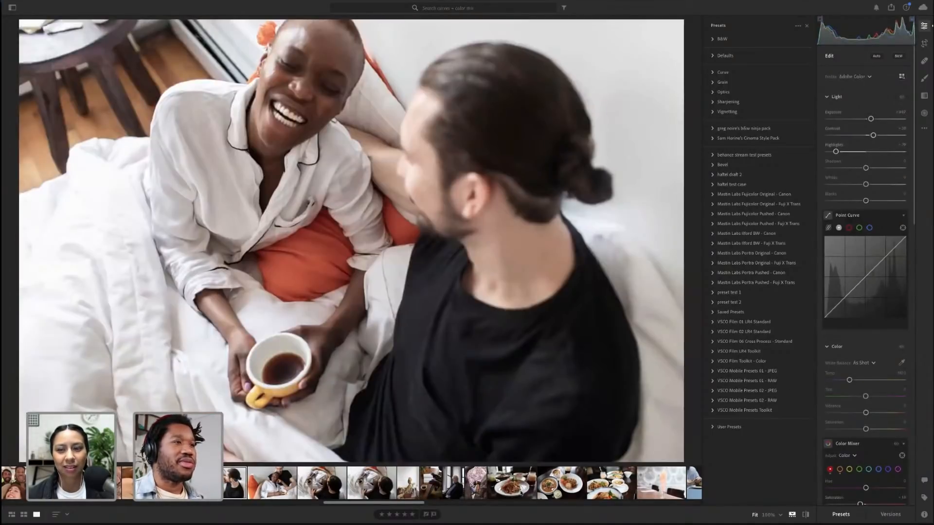
click(737, 166)
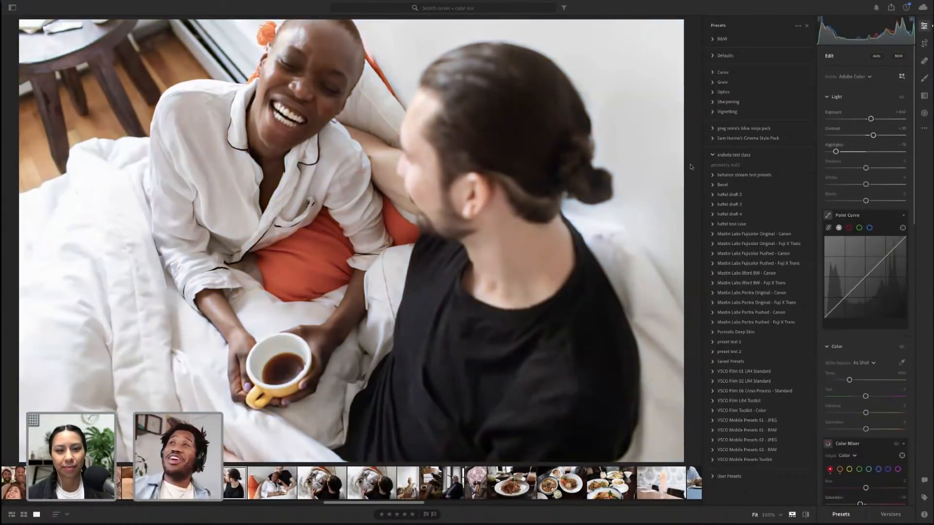
Return to the grid, scroll to the red cocktail photo and open it in the Edit panel
key(g)
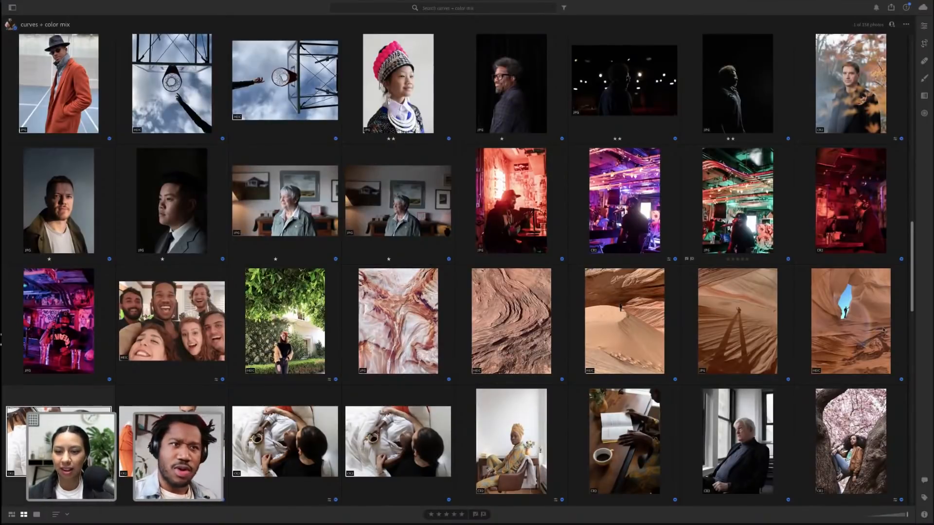
scroll(812, 291, down, 8)
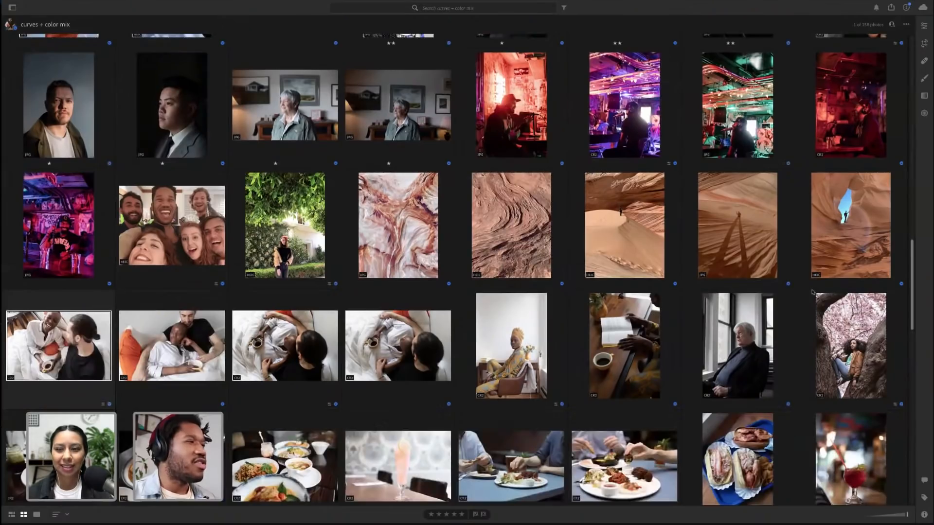
scroll(813, 292, down, 10)
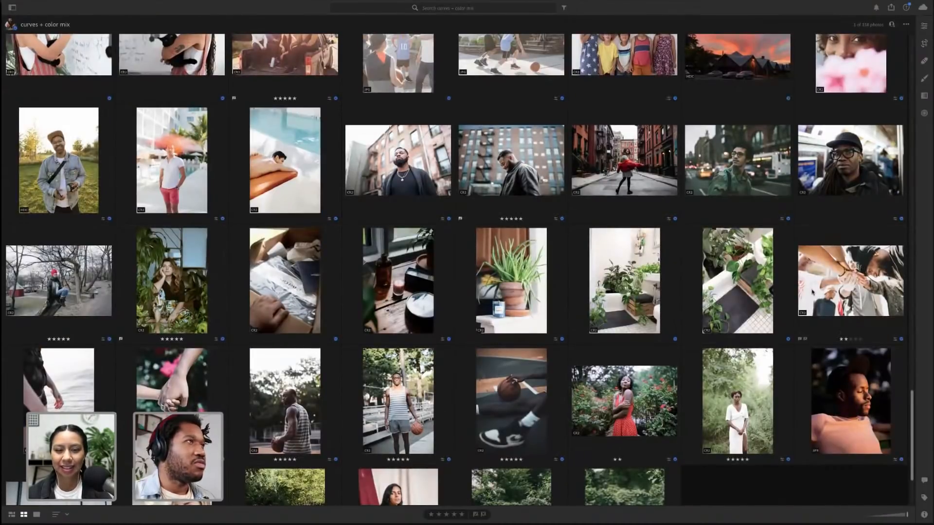
scroll(812, 292, up, 20)
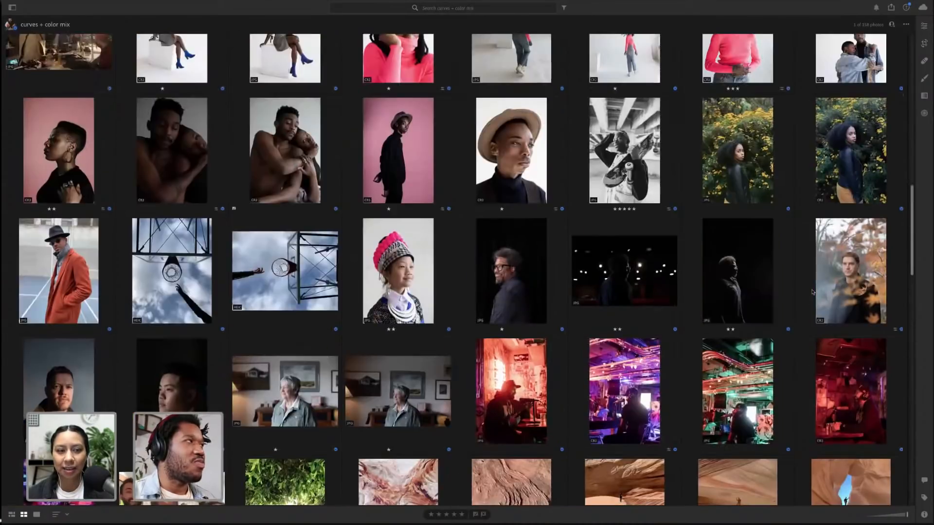
scroll(811, 292, up, 5)
scroll(812, 291, down, 10)
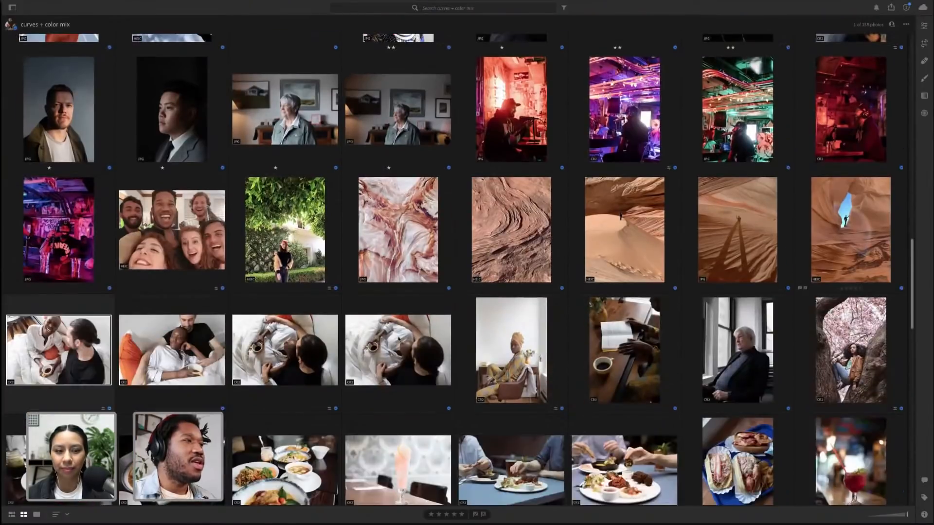
scroll(398, 339, down, 3)
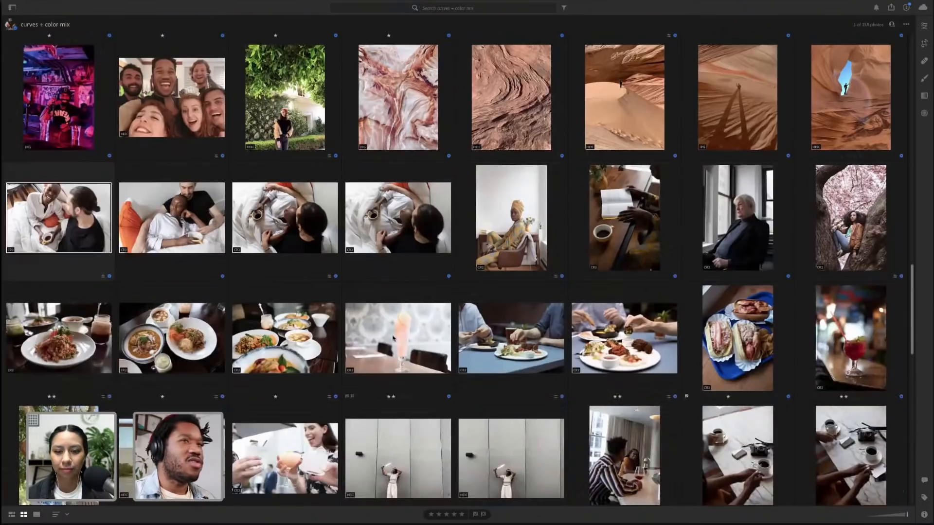
double_click(826, 355)
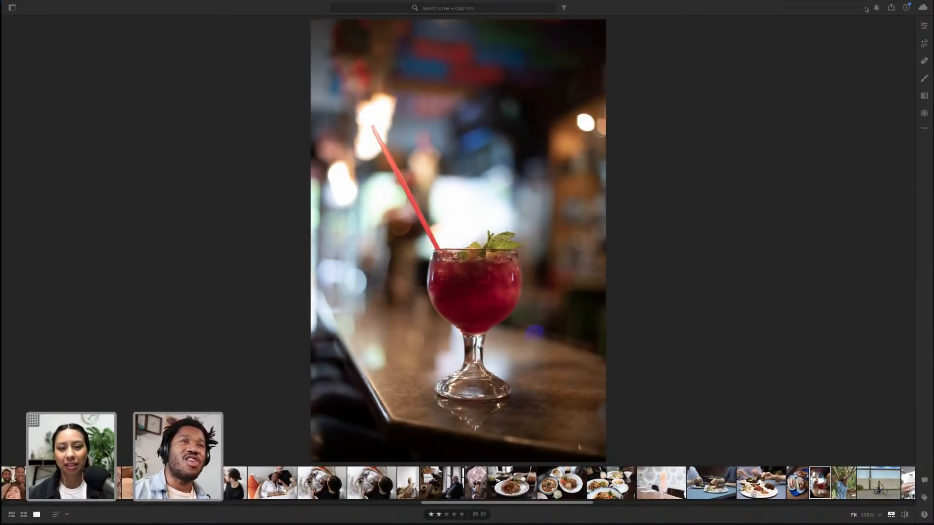
click(924, 27)
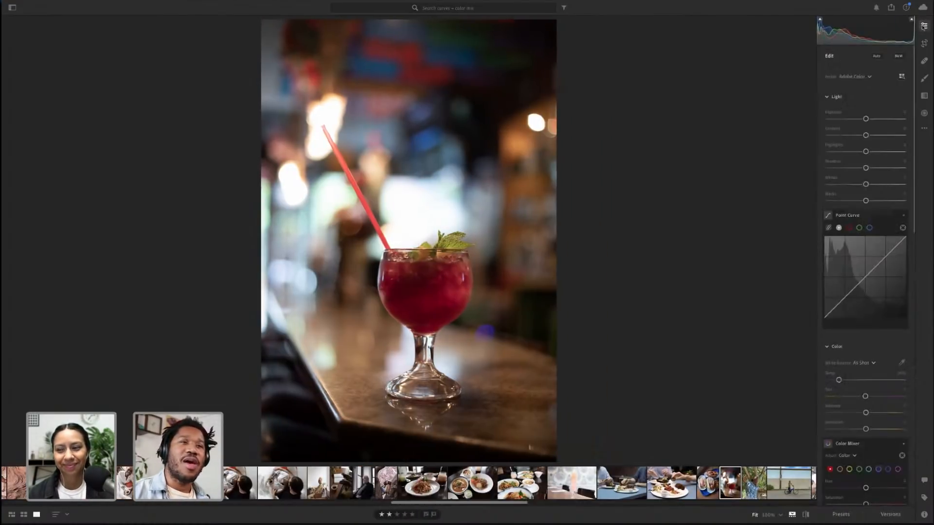
Raise the cocktail photo's Exposure to about +1.12, then reset Exposure to its default
key(alt)
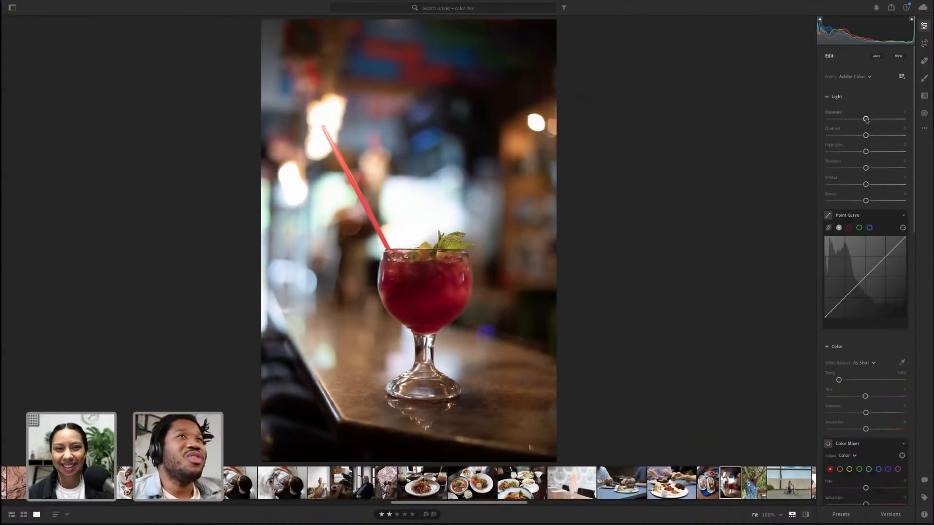
drag(866, 119, 870, 119)
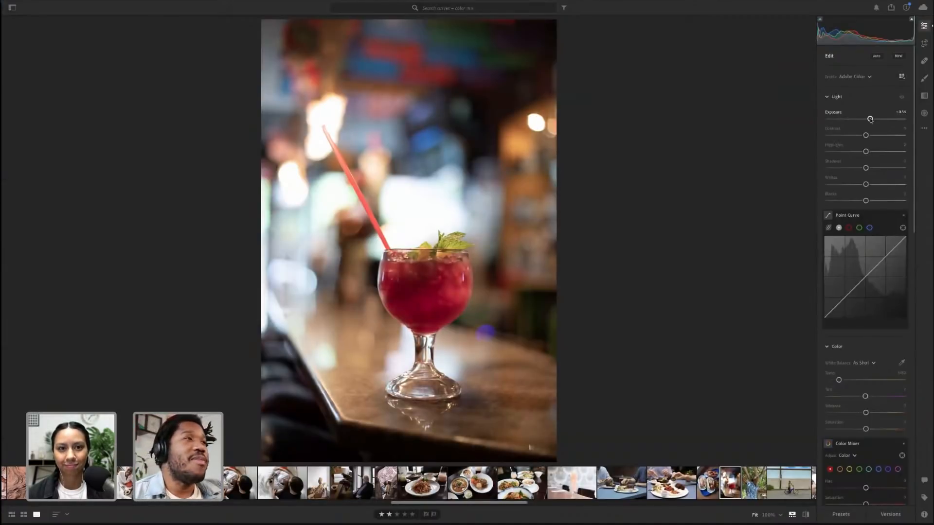
drag(870, 119, 877, 121)
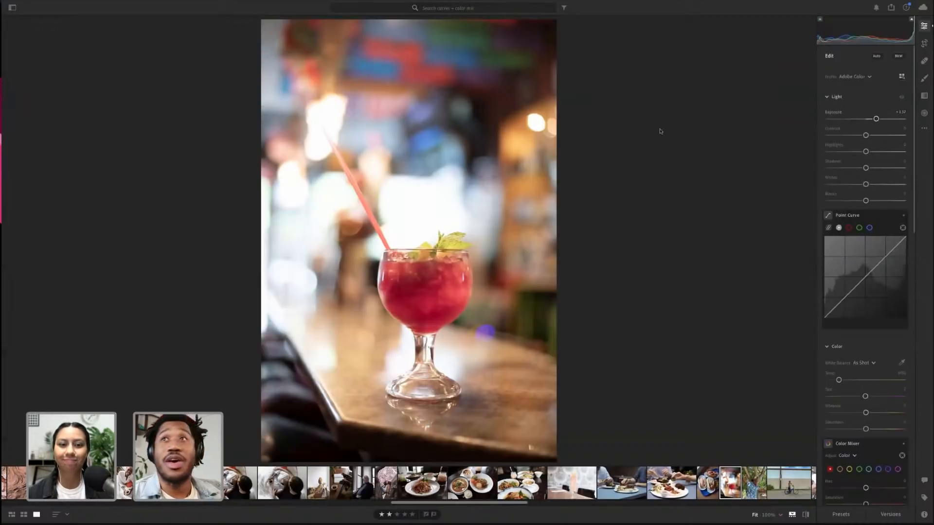
double_click(875, 119)
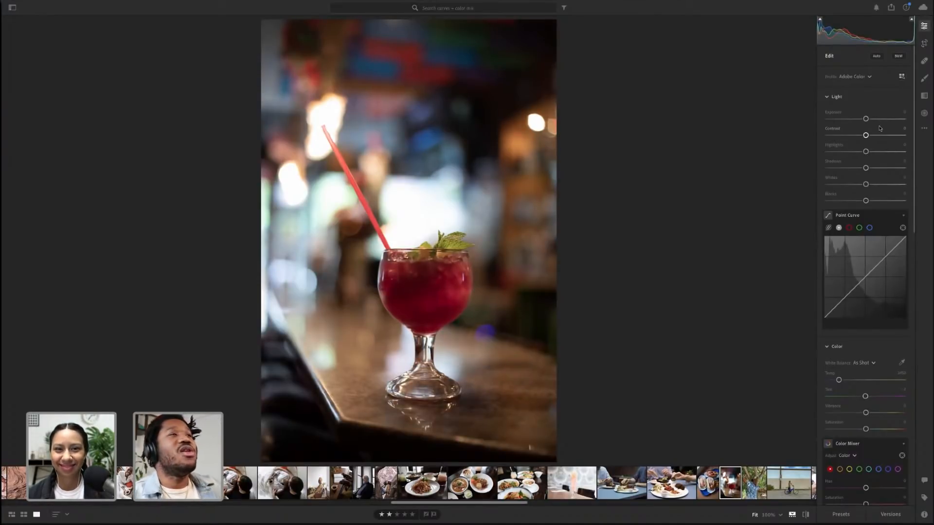
Reveal the panel reset options and raise Shadows to about +40 on the cocktail photo
key(alt)
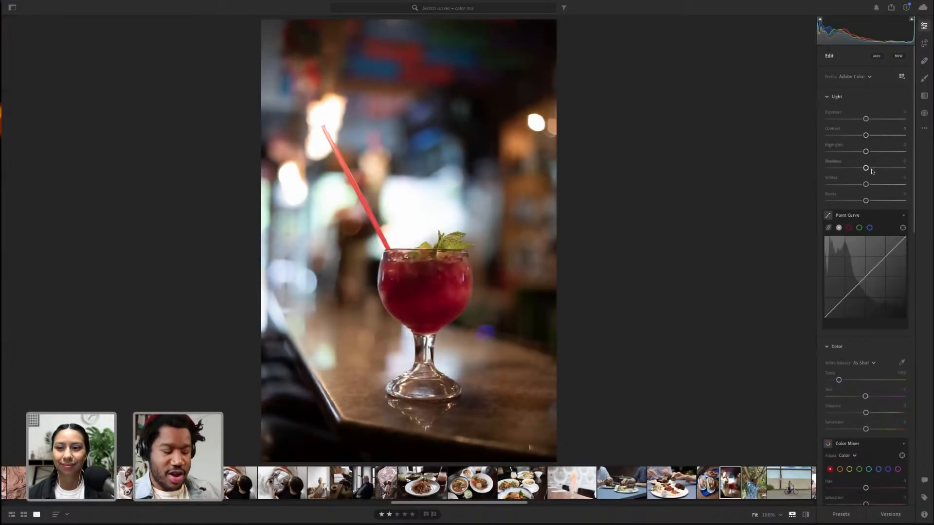
key(alt)
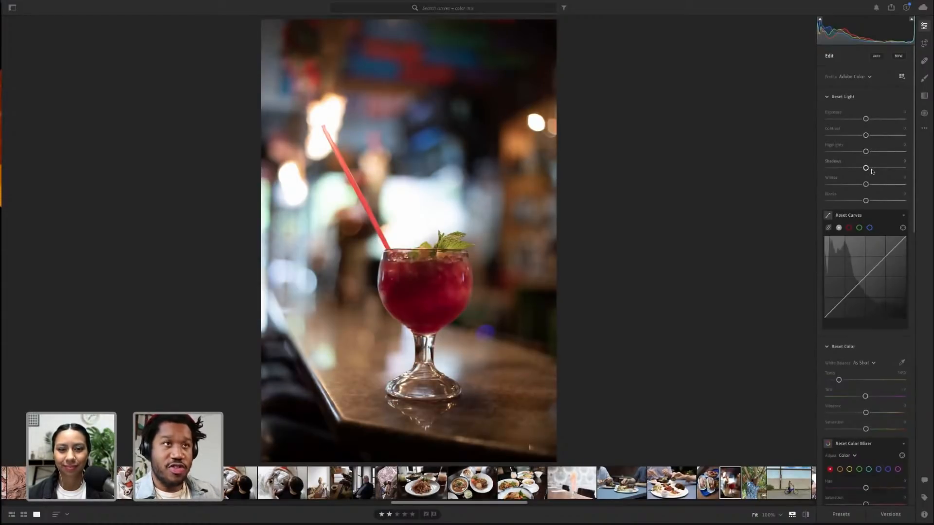
key(alt)
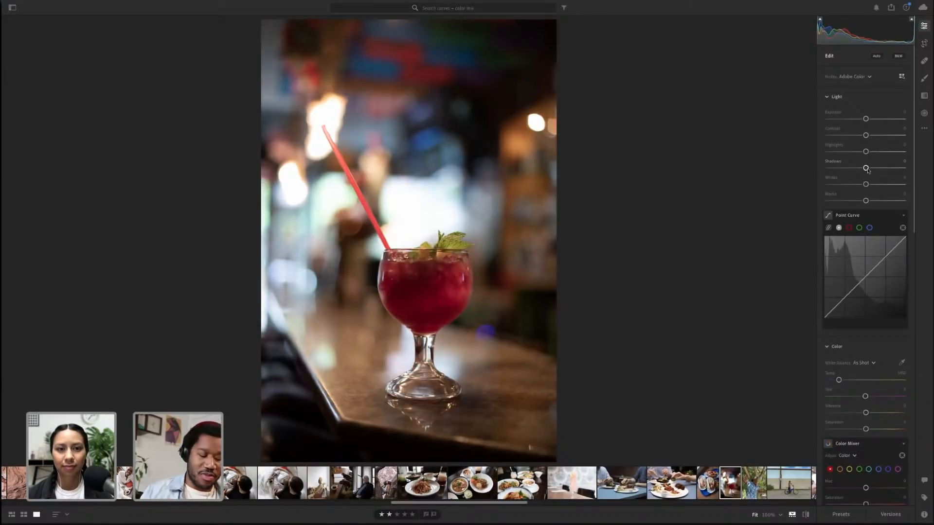
key(alt)
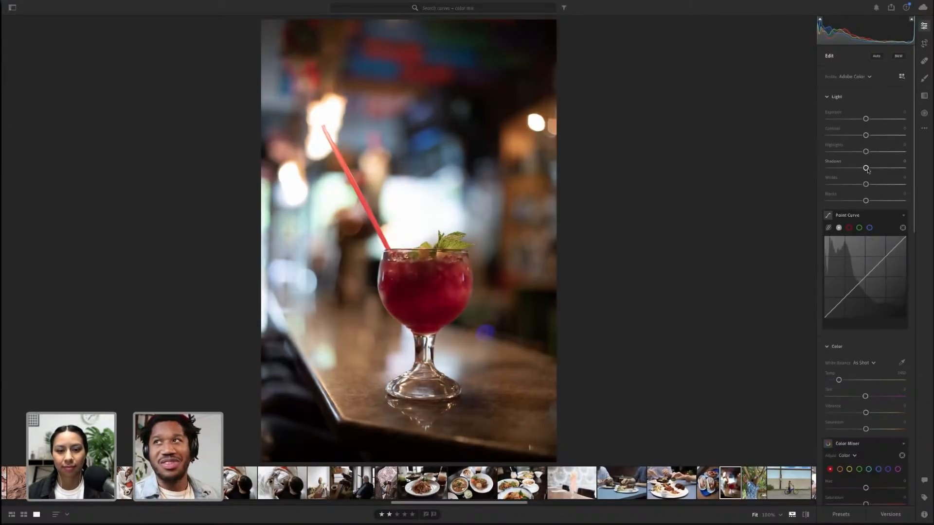
drag(868, 169, 885, 170)
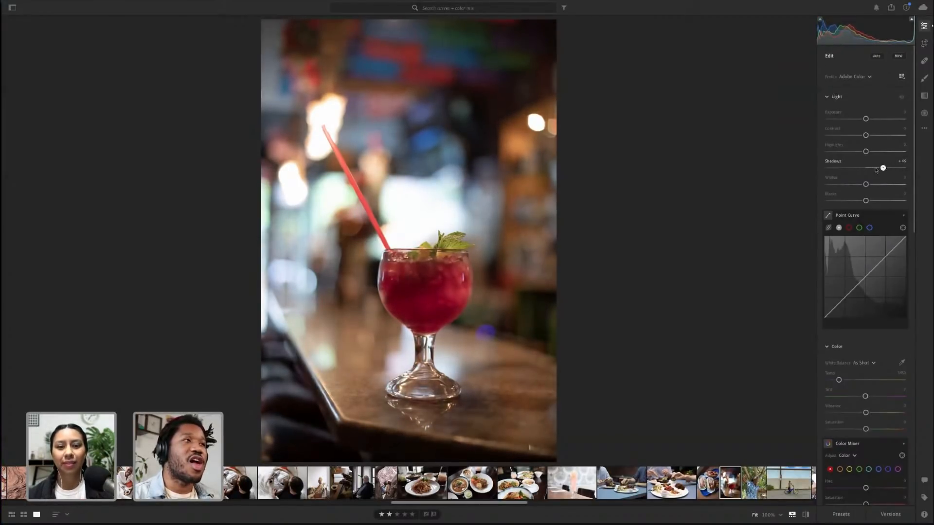
click(421, 286)
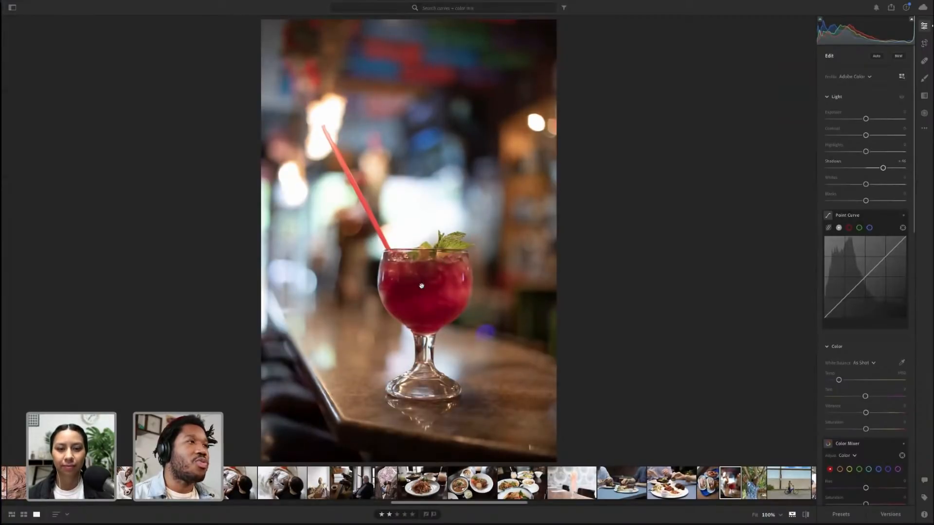
click(421, 285)
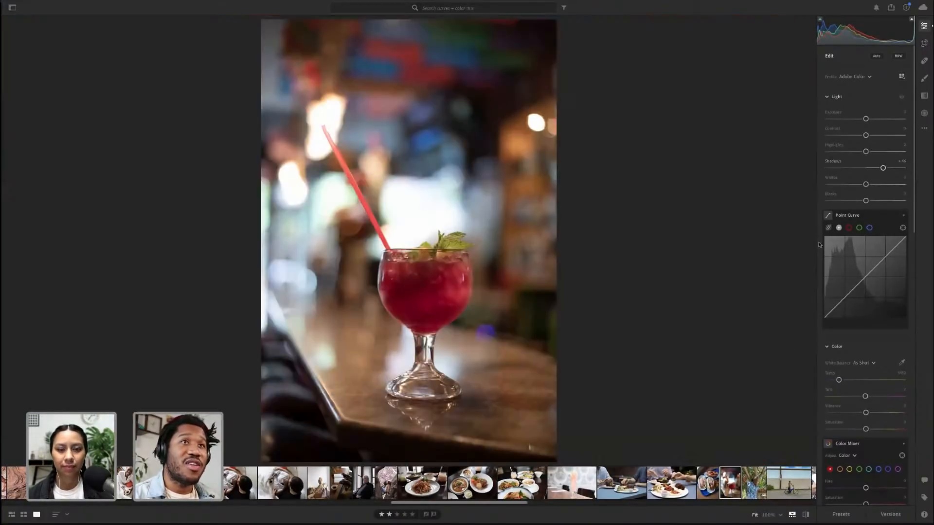
Reset the cocktail photo's Shadows to its default and zoom in and out to inspect the drink
double_click(882, 168)
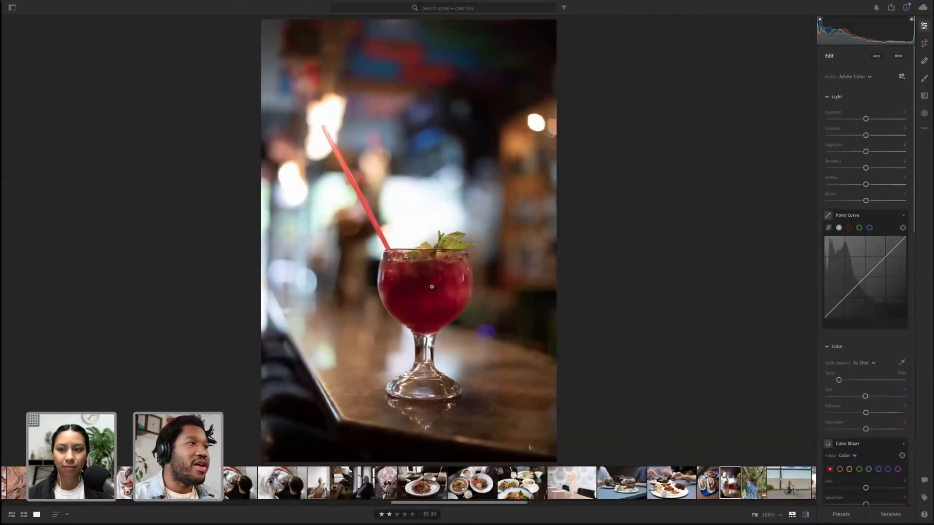
click(431, 286)
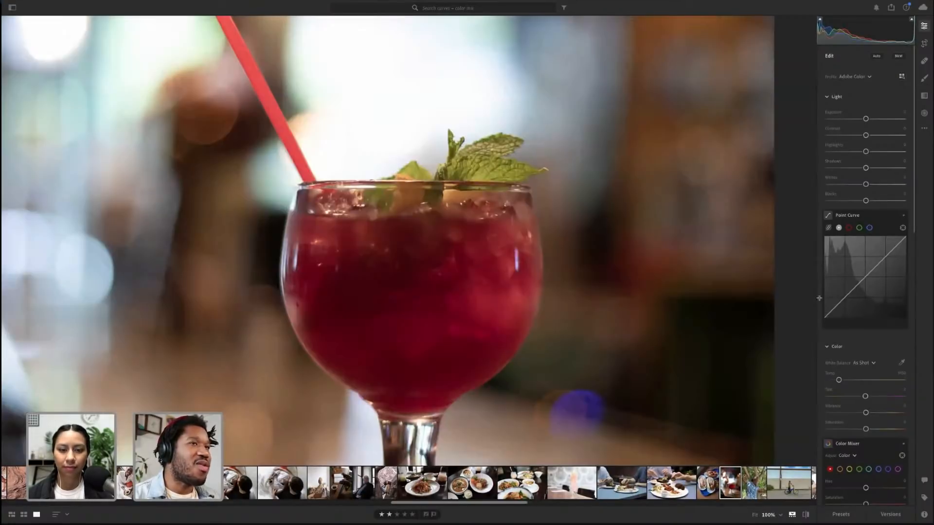
key(alt)
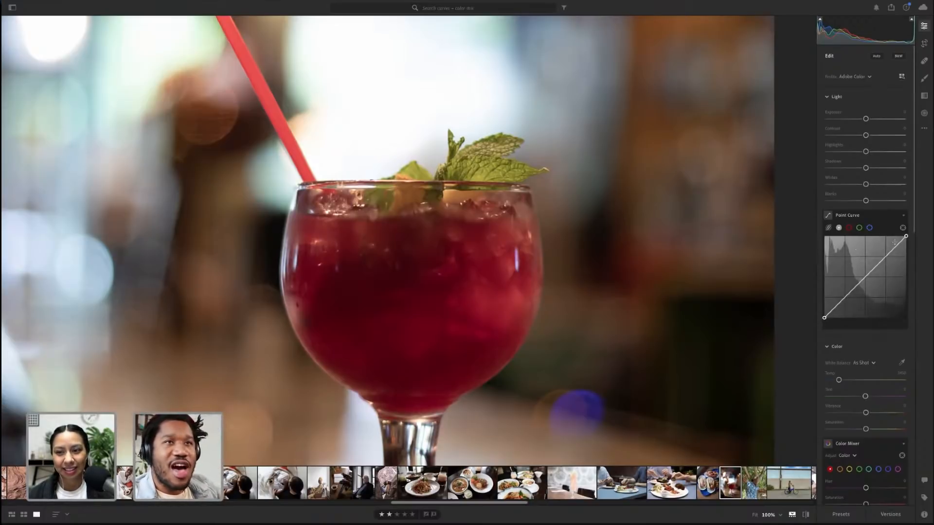
key(alt)
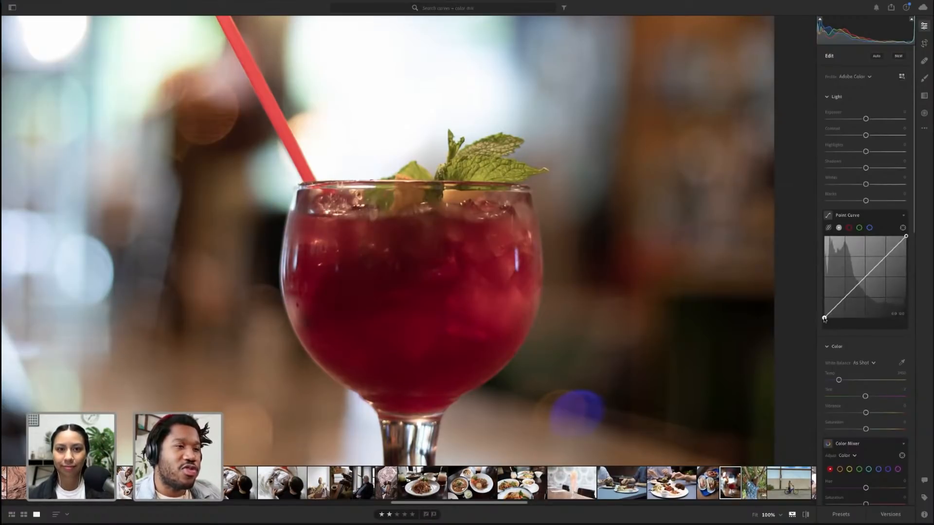
drag(824, 319, 824, 315)
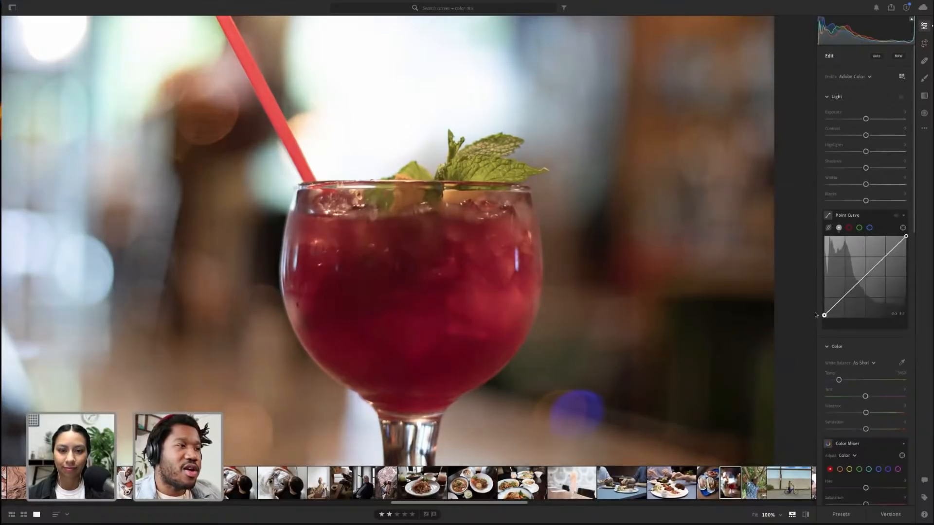
click(745, 297)
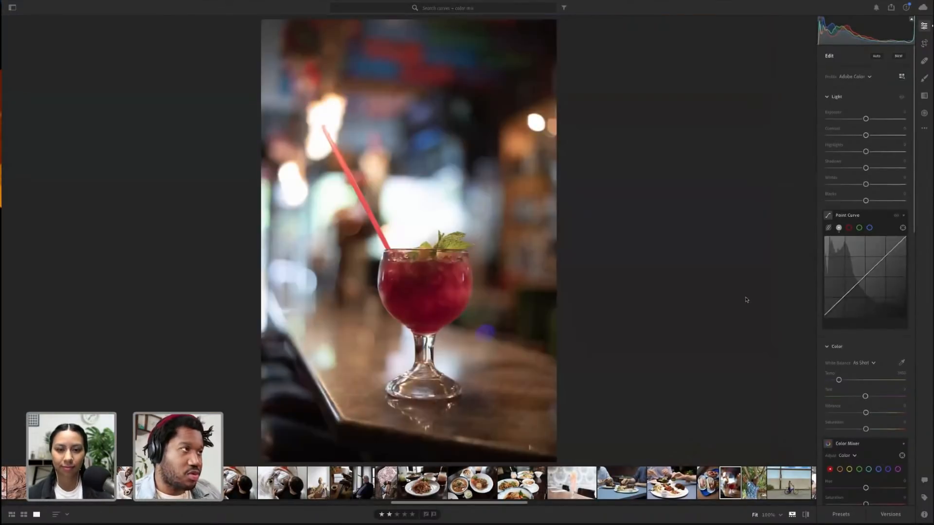
click(434, 308)
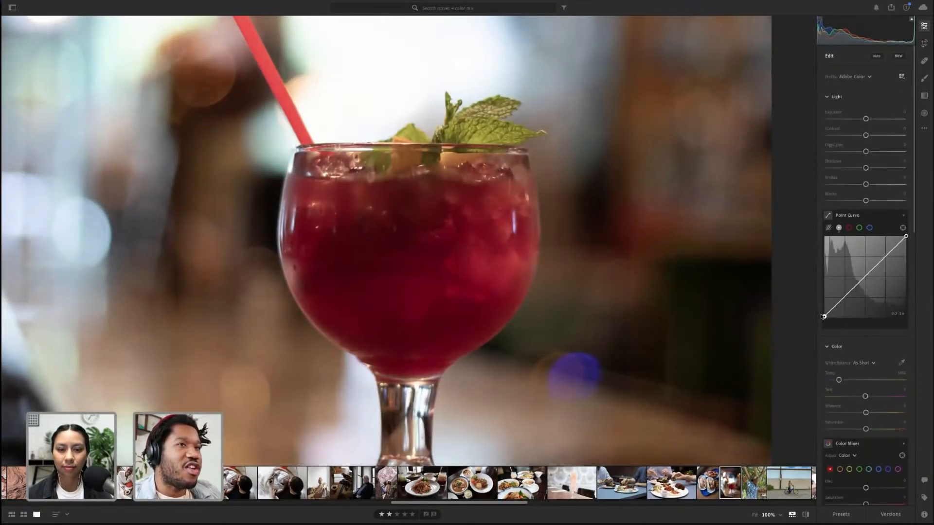
click(586, 287)
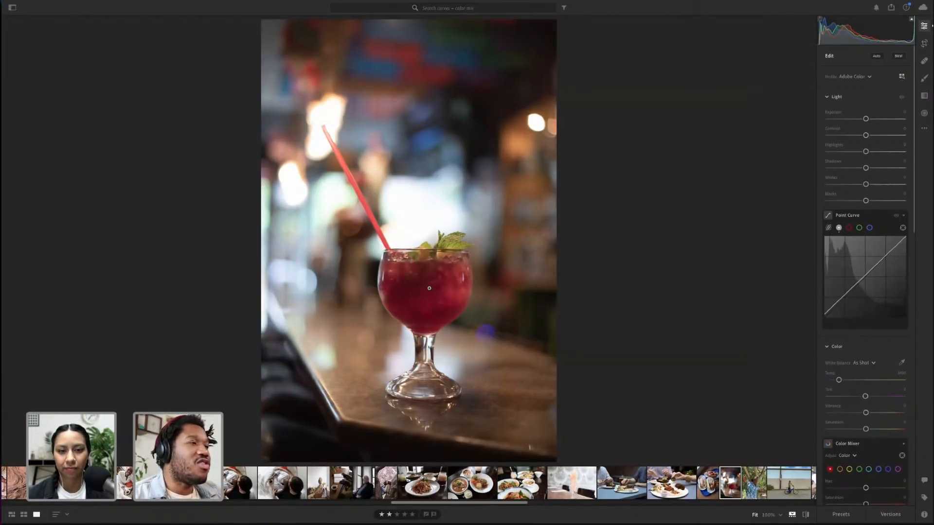
Toggle the Point Curve section on and off to compare the photo with and without it
click(896, 216)
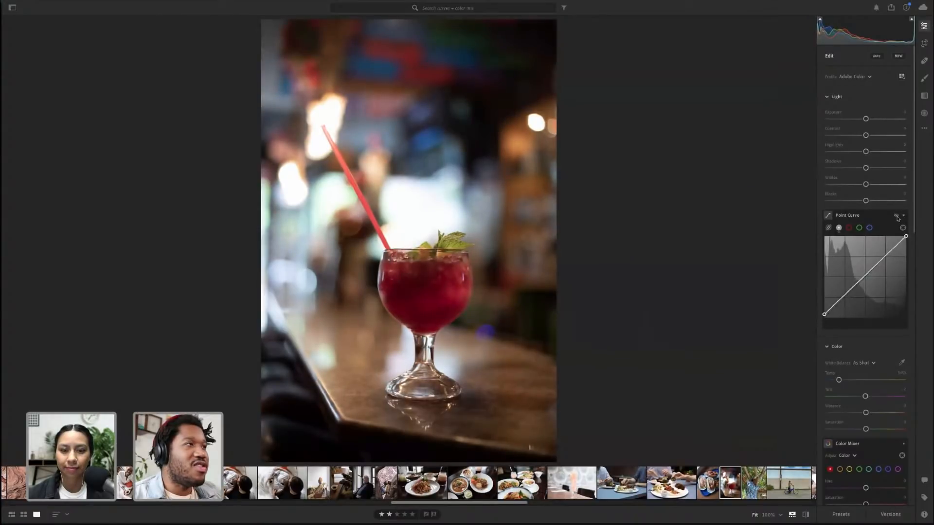
click(897, 217)
click(897, 217)
key(alt)
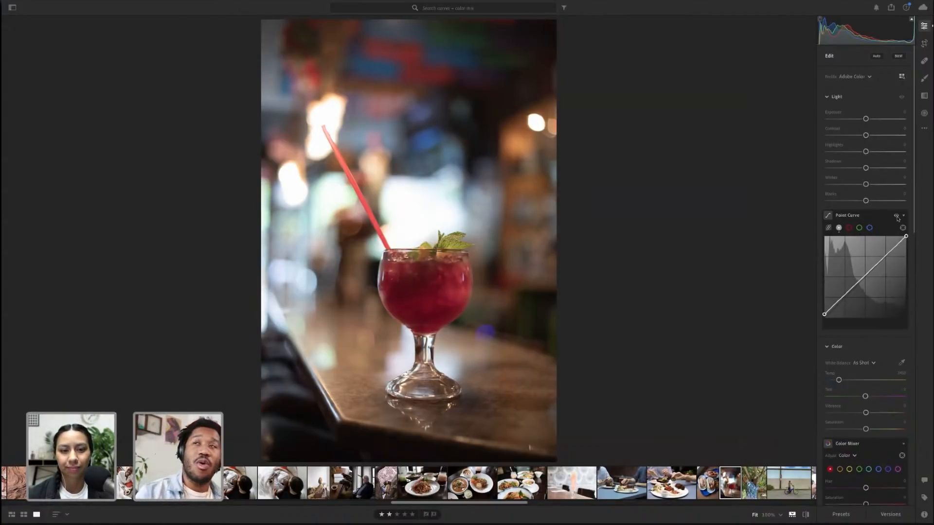
click(896, 216)
click(897, 216)
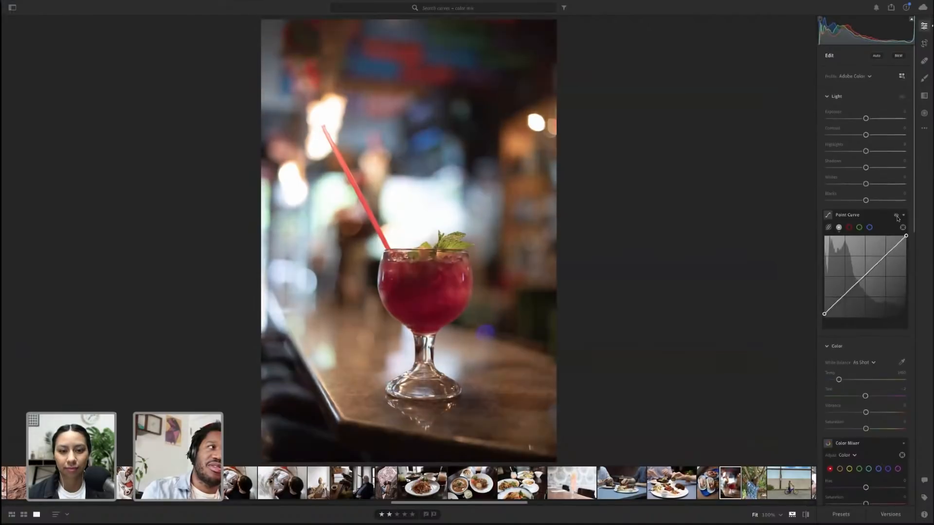
click(896, 216)
click(896, 216)
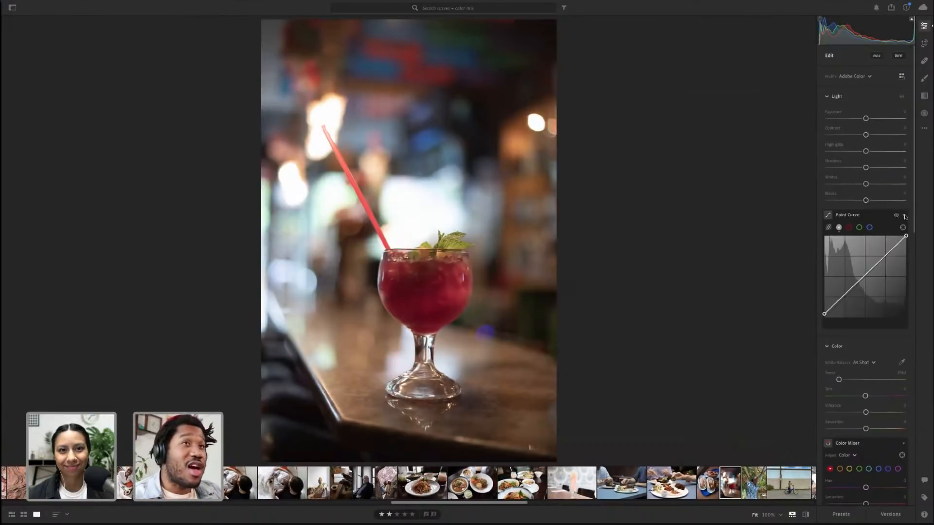
click(897, 215)
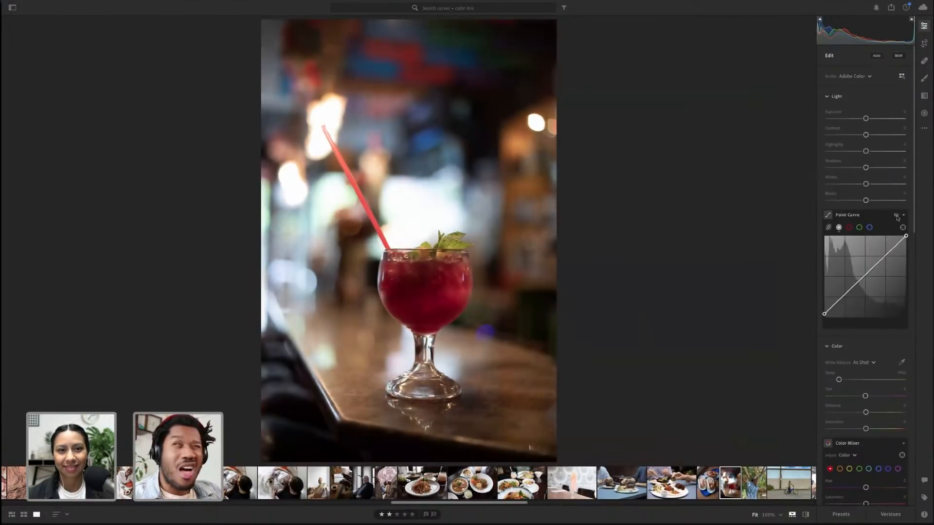
click(897, 216)
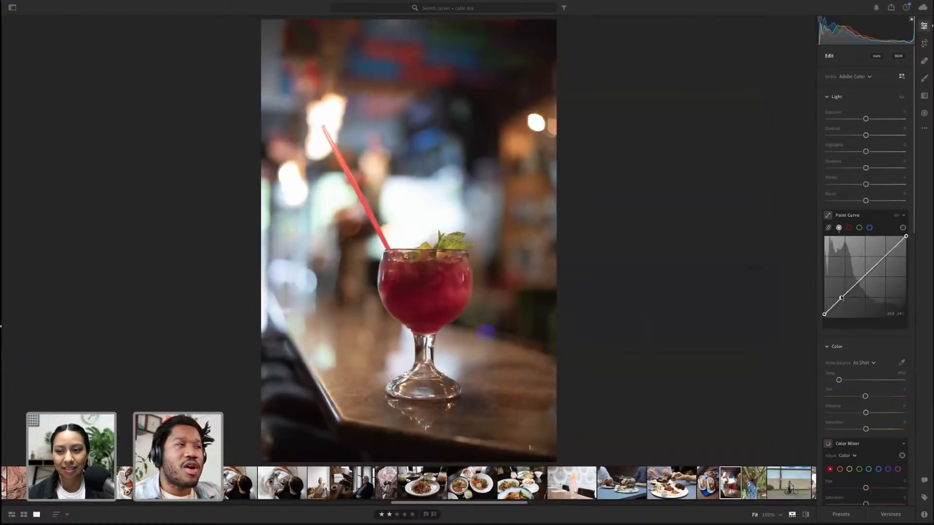
click(841, 297)
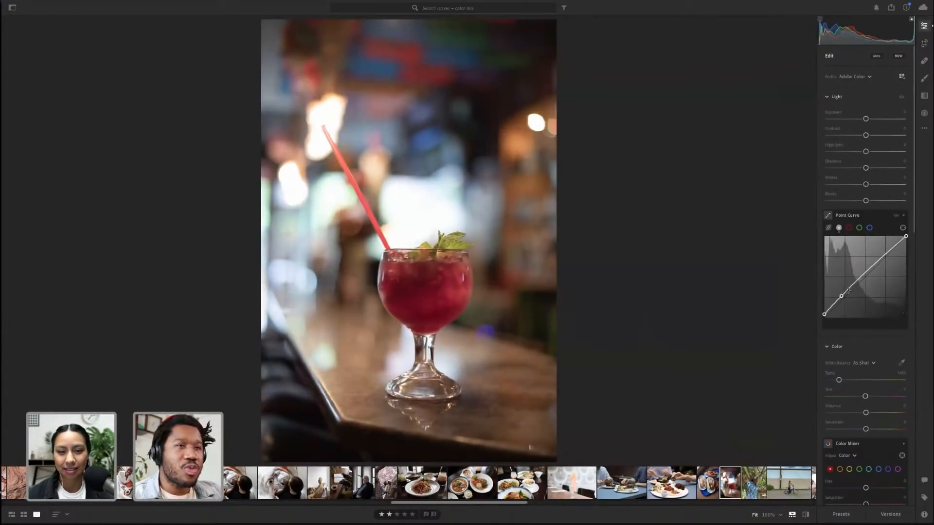
key(alt)
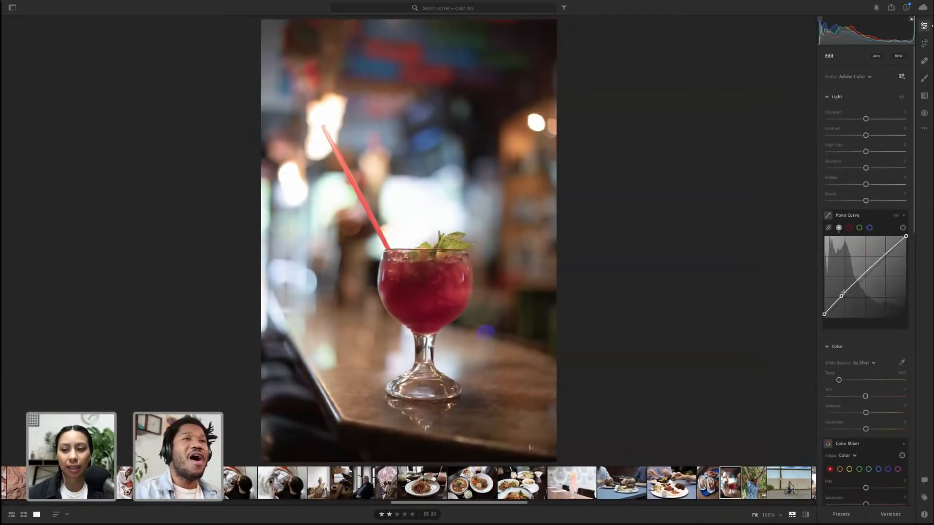
drag(825, 314, 837, 297)
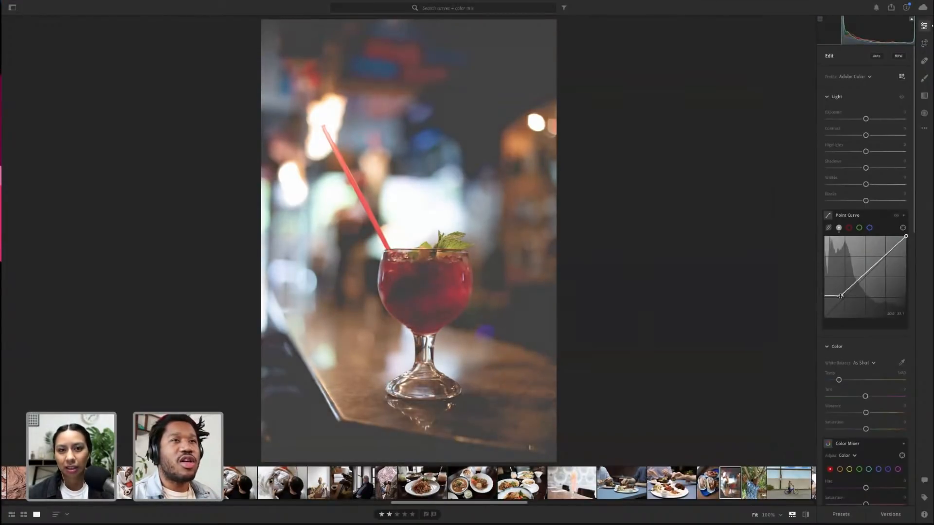
drag(841, 296, 827, 318)
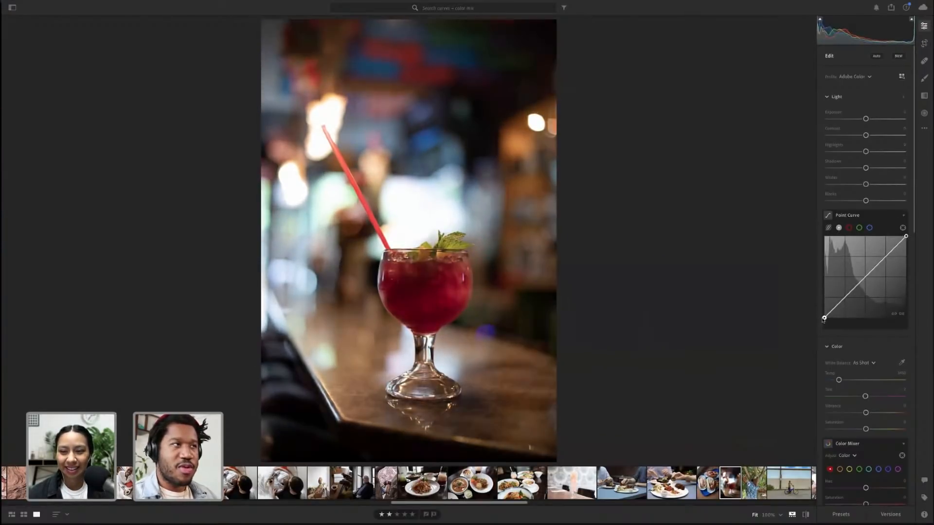
Zoom in and use the Point Curve's Target Adjustment tool on the red drink to darken its tones
click(436, 260)
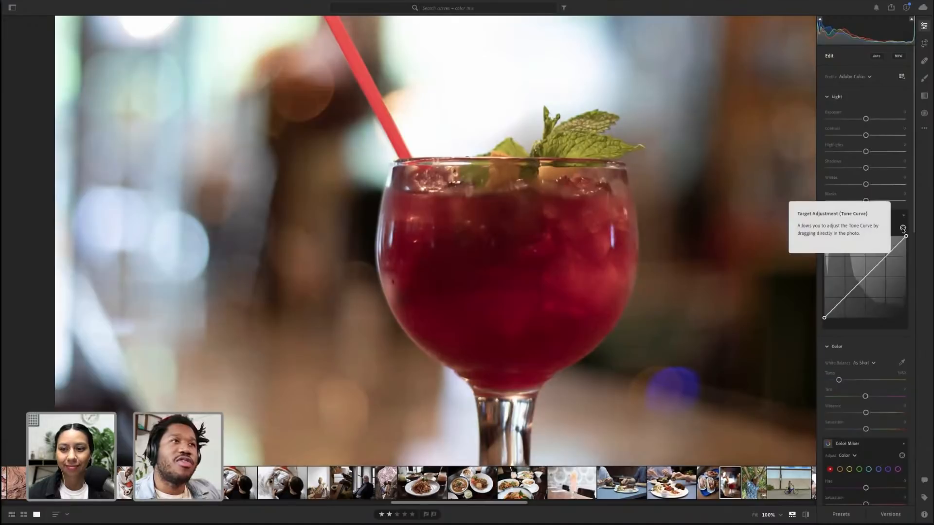
click(902, 227)
key(alt)
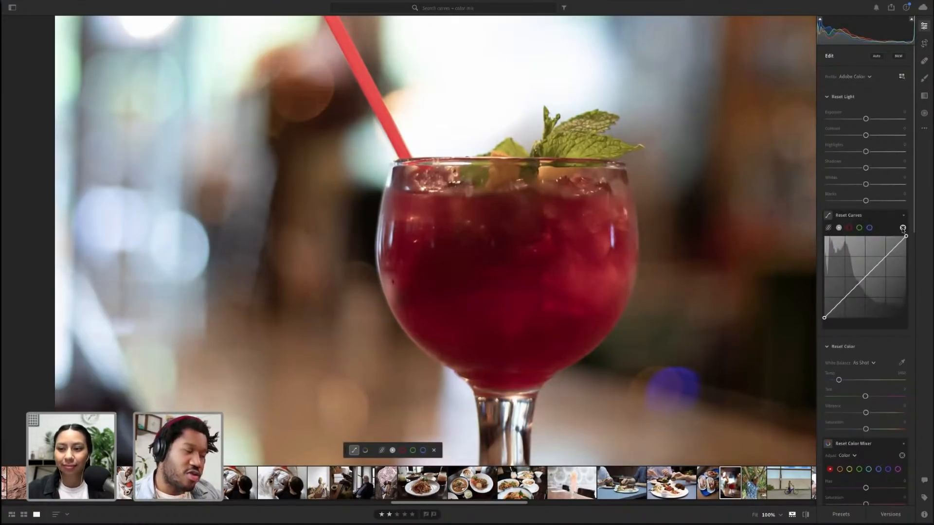
click(902, 228)
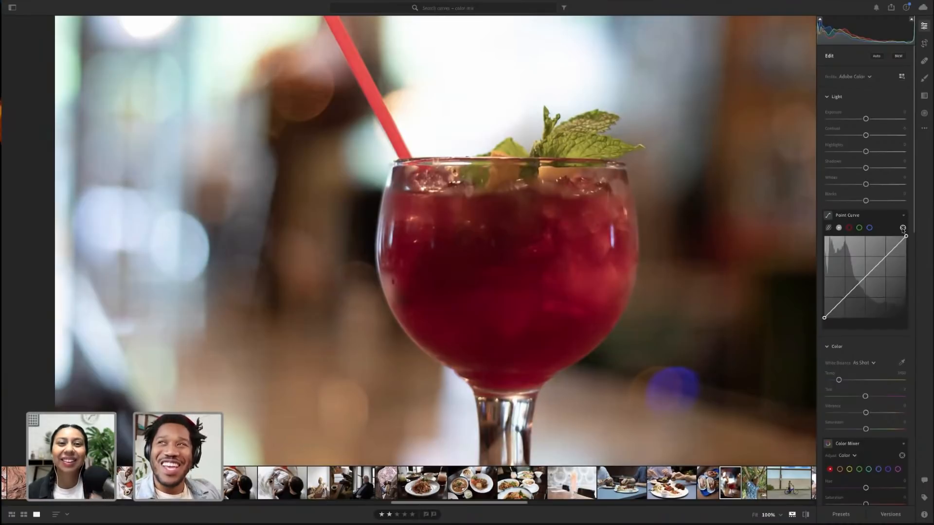
click(902, 227)
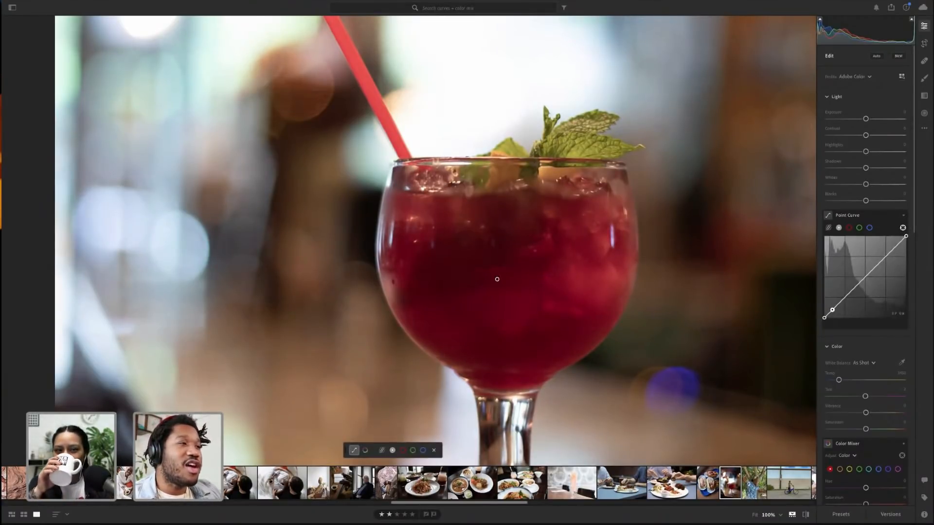
drag(497, 279, 471, 279)
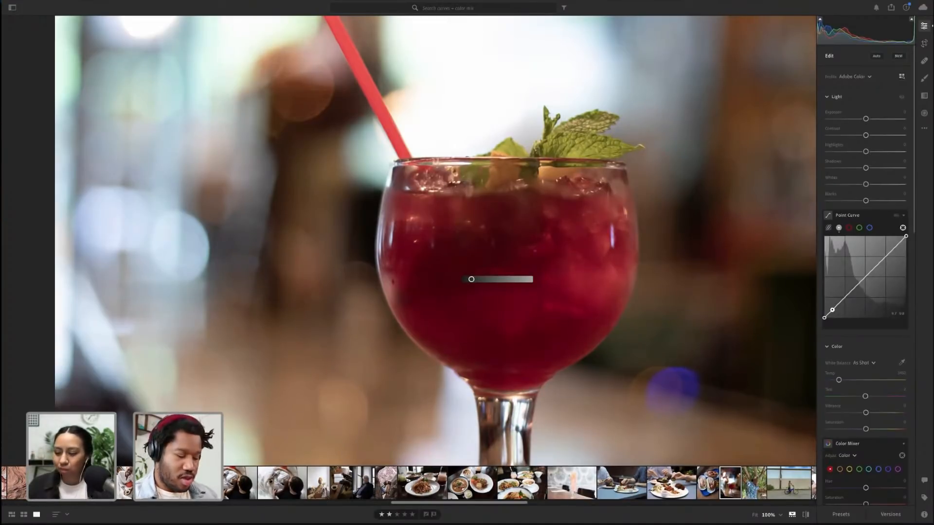
Select the shadow point on the curve and drag on the blurred background with the target tool to brighten it
key(alt)
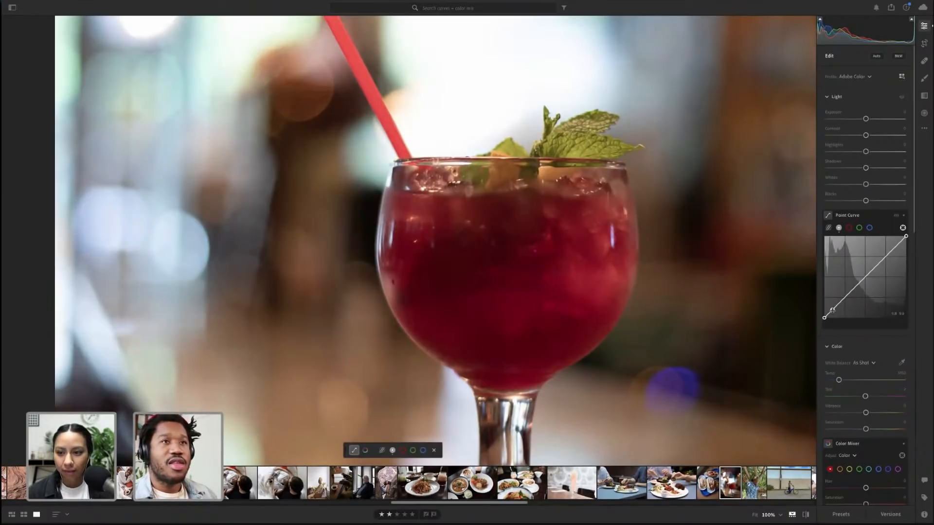
click(832, 310)
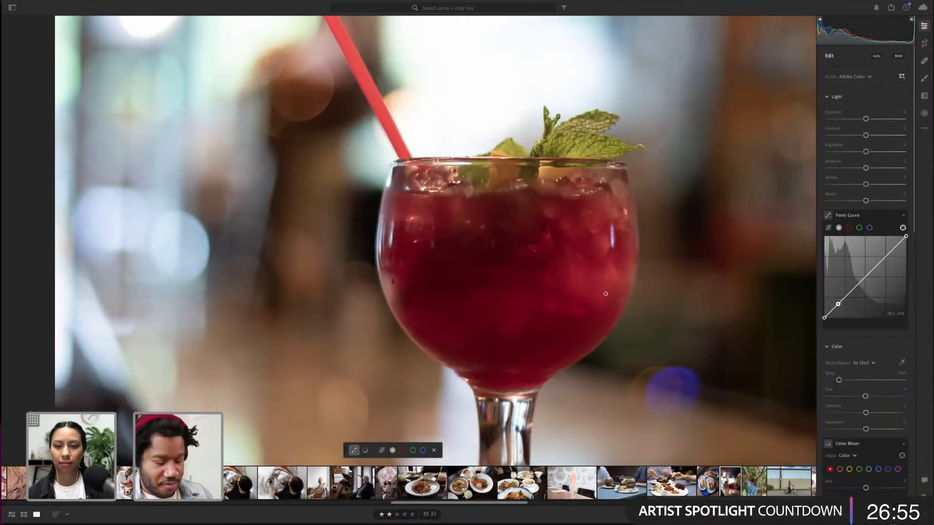
key(alt)
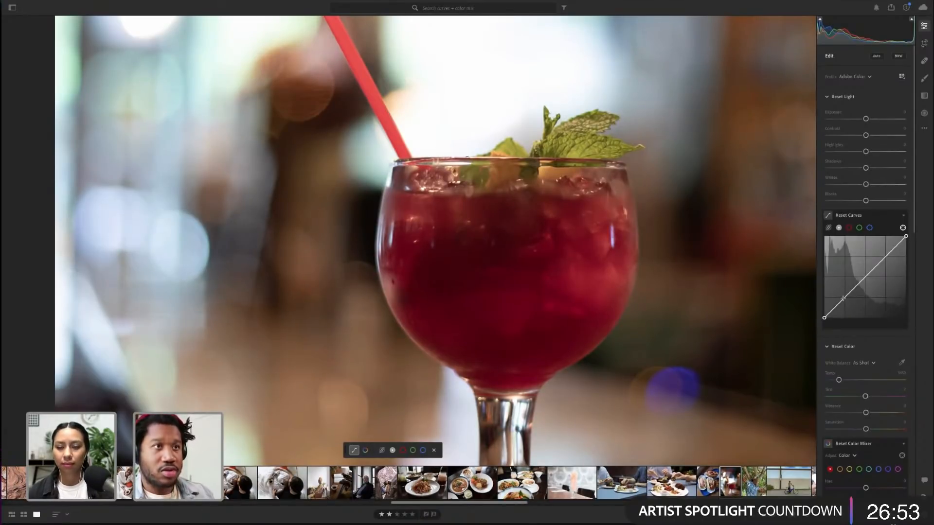
click(833, 309)
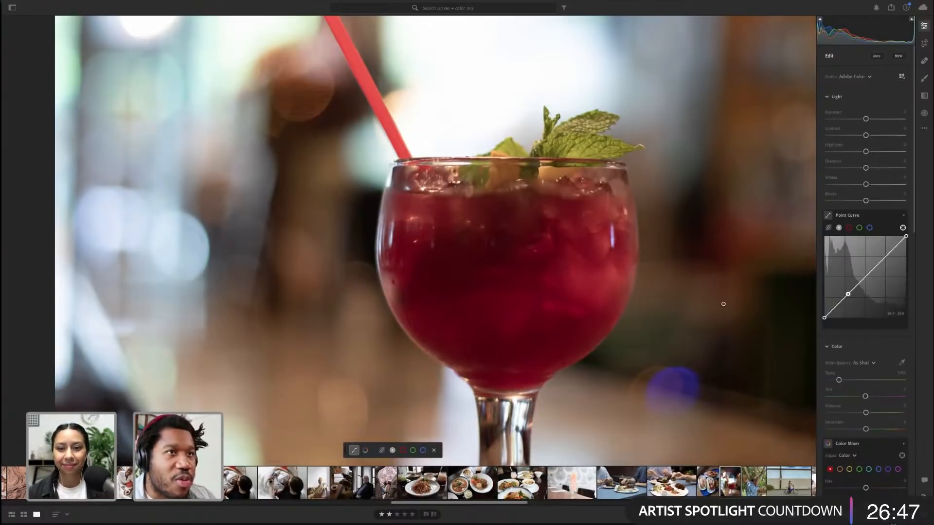
click(669, 270)
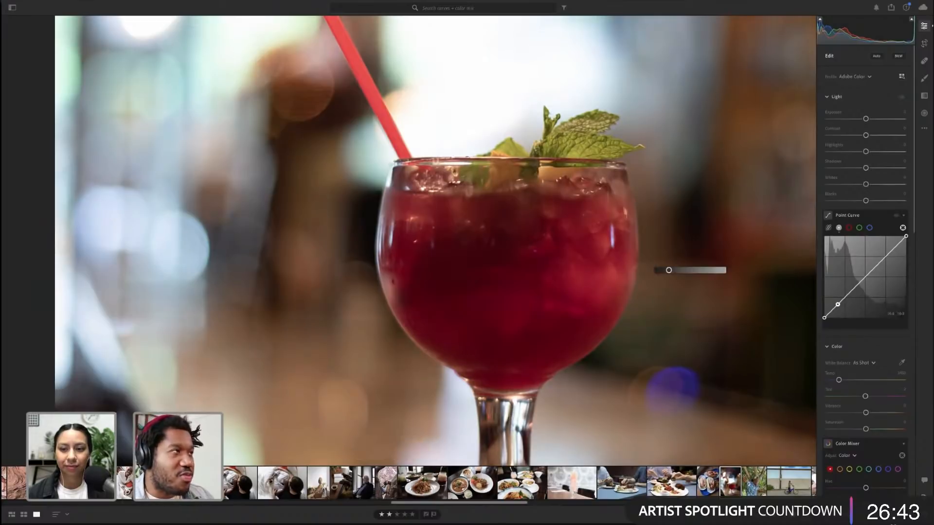
drag(669, 270, 672, 270)
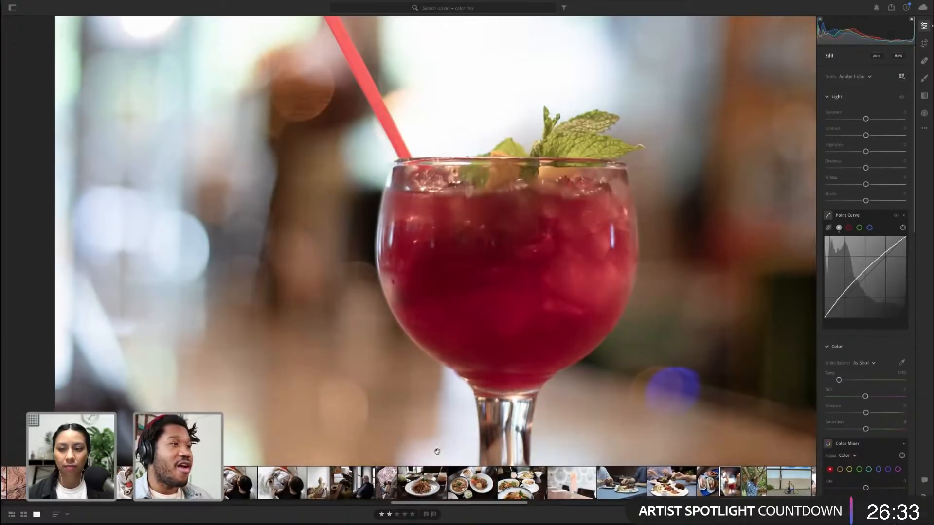
Close the target tool, fit the photo and toggle the Point Curve to compare before and after
click(434, 450)
click(478, 339)
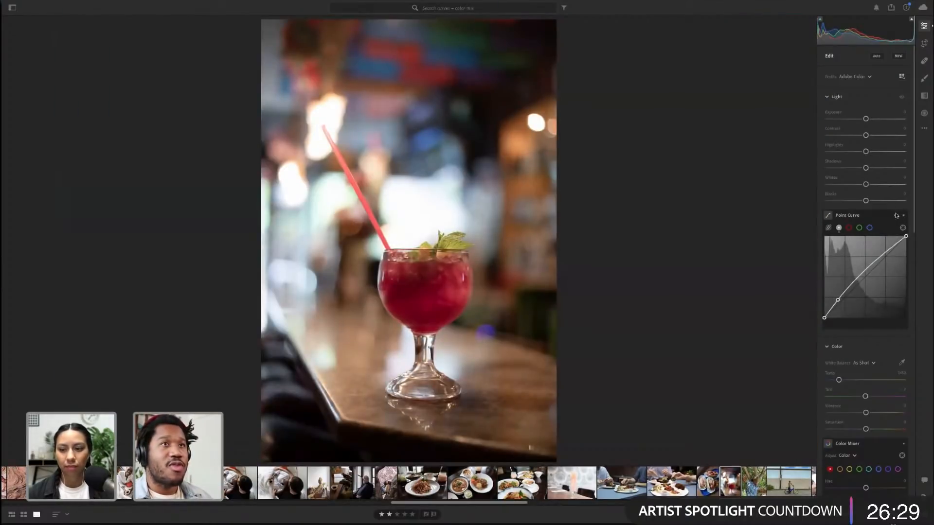
click(897, 216)
click(896, 216)
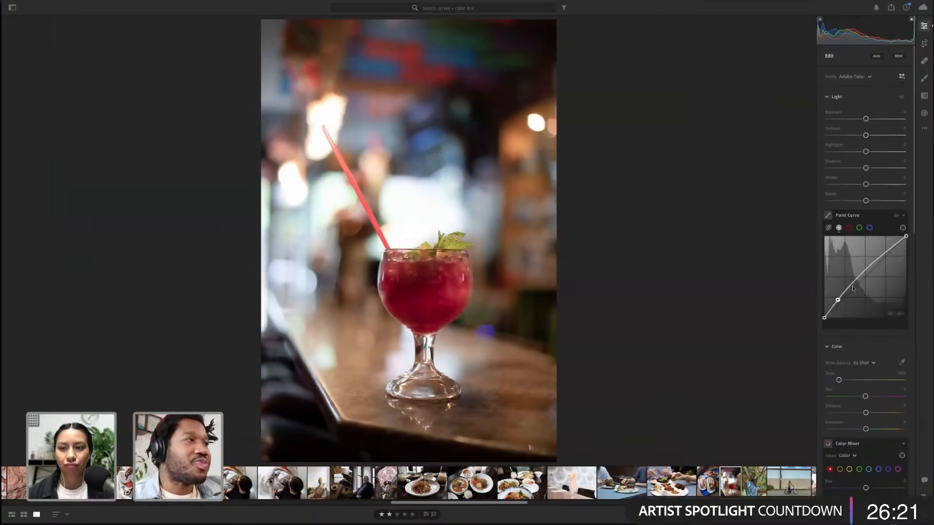
scroll(885, 302, down, 1)
scroll(885, 302, down, 5)
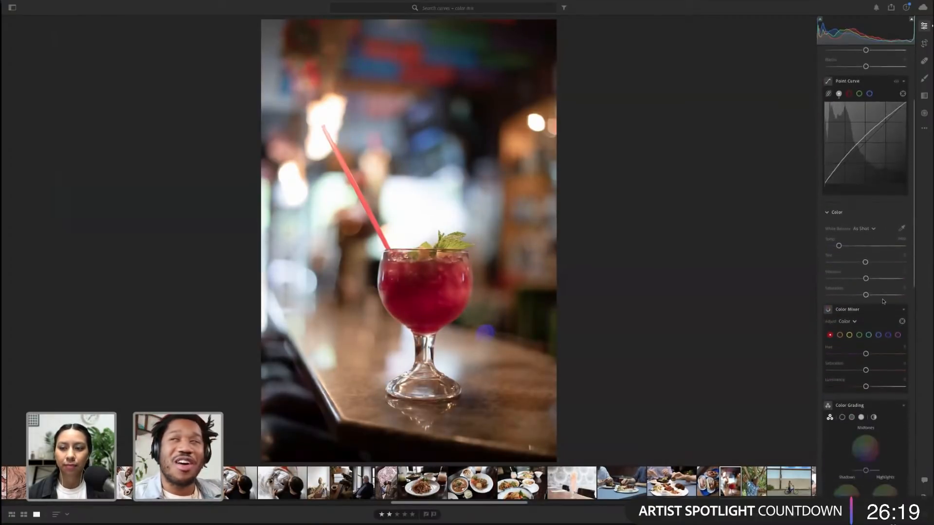
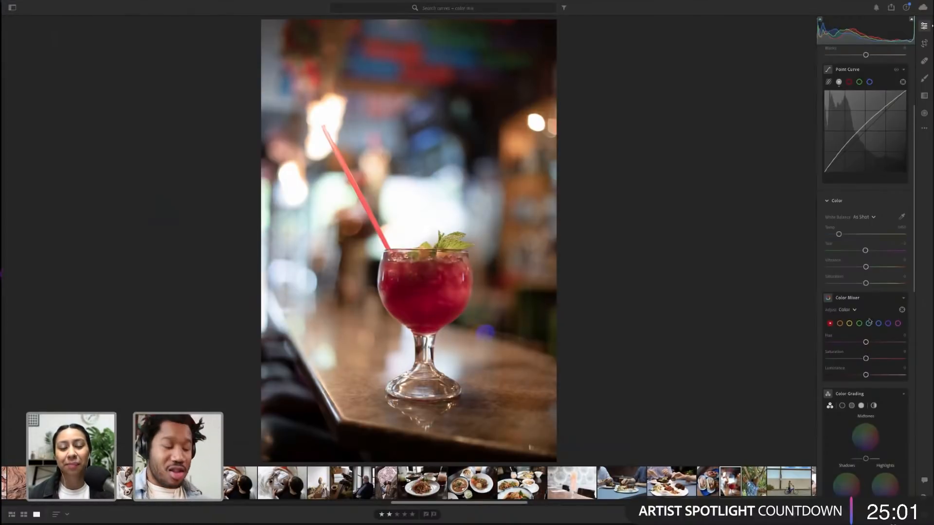
Adjust the red Luminance in the Color Mixer while zoomed into the drink, then reset it to 0
key(alt)
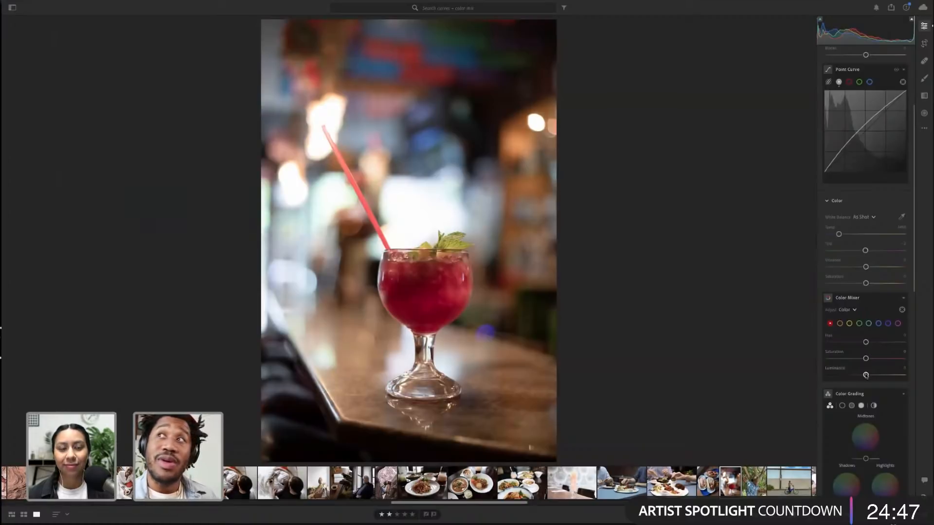
drag(866, 375, 880, 375)
key(alt)
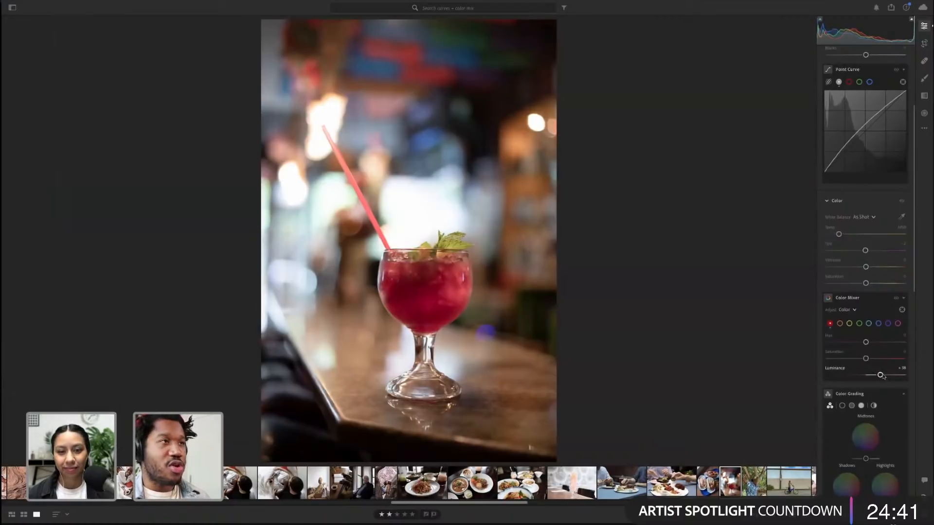
mouse_move(880, 376)
mouse_down()
mouse_move(896, 376)
mouse_move(845, 376)
mouse_move(871, 375)
mouse_up()
click(417, 276)
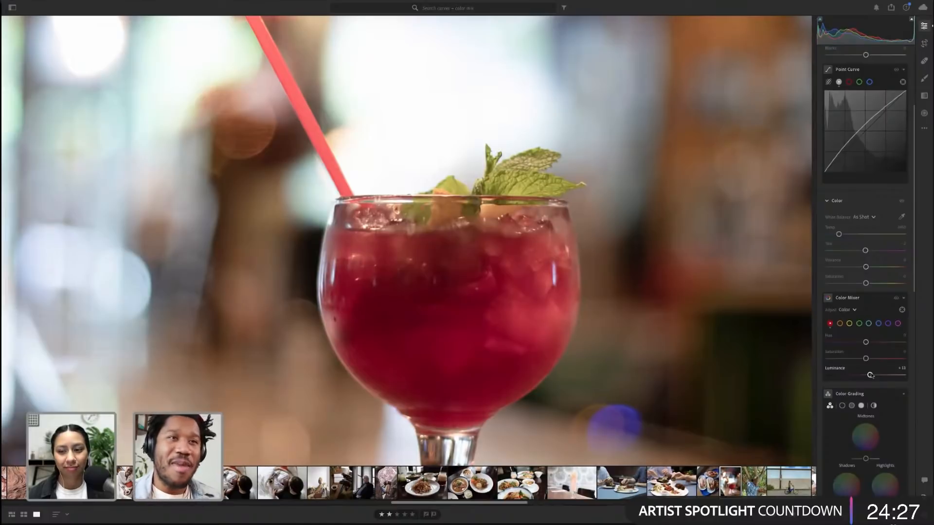
double_click(870, 375)
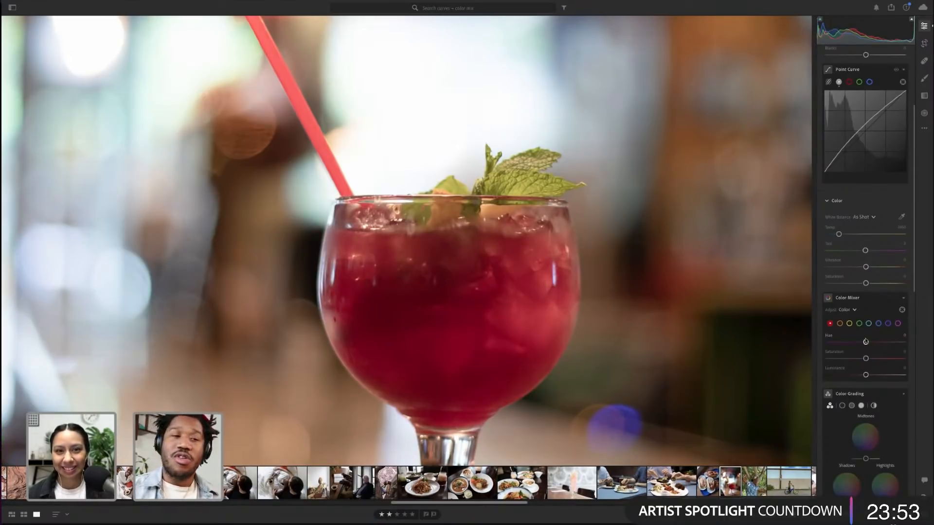
Switch to Safari and search Instagram for the guest photographer's profile, opening it
mouse_move(2, 233)
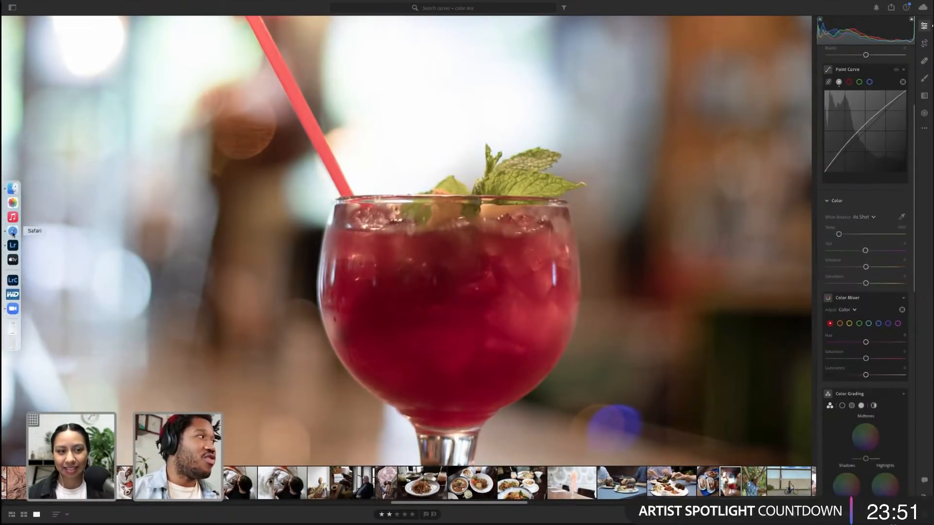
click(13, 232)
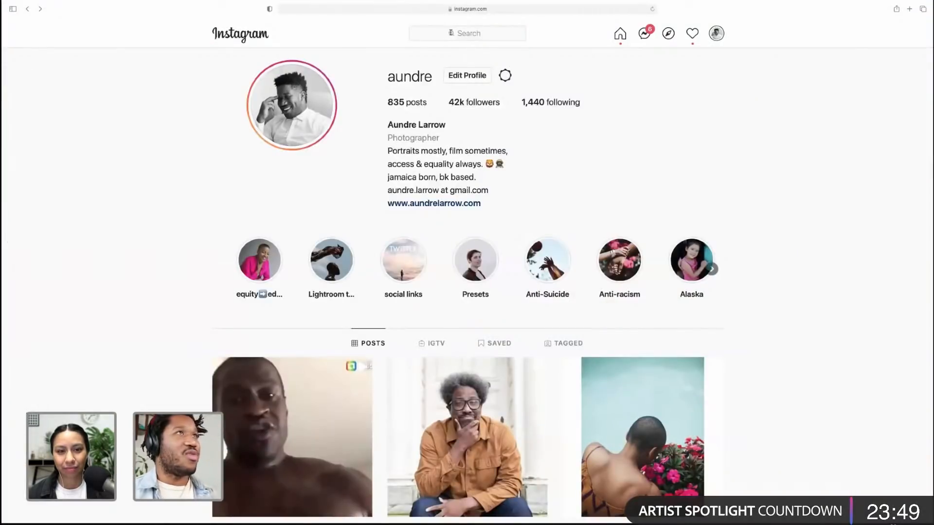
click(451, 32)
text(arabe)
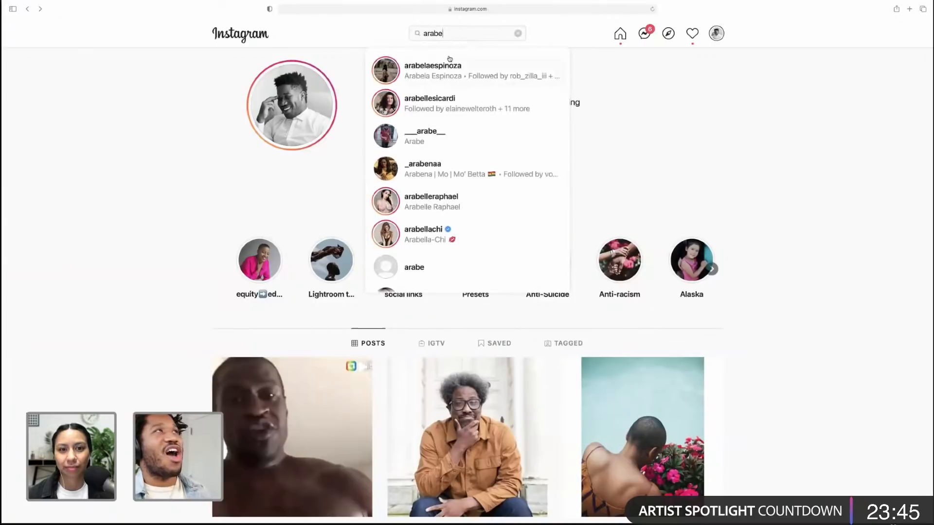
click(445, 63)
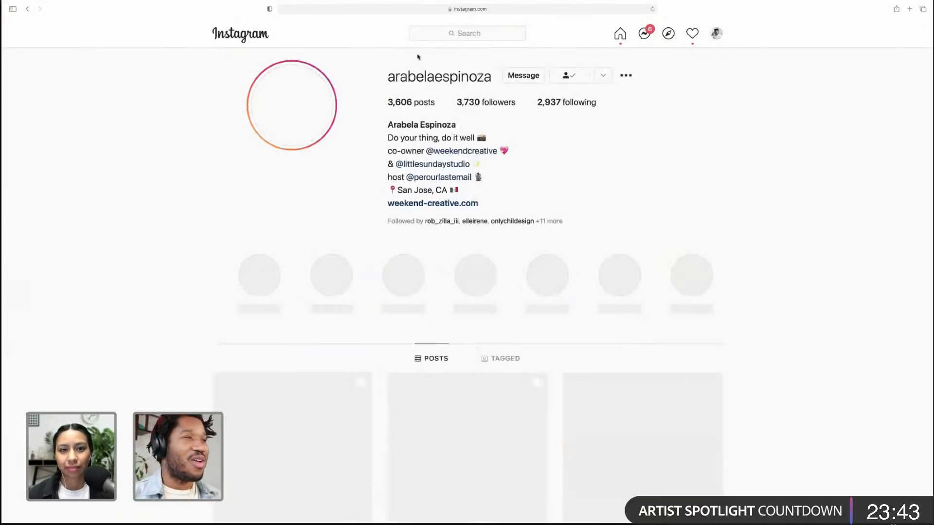
Scroll through the profile's photo grid and open the post of the bride on the boardwalk
scroll(835, 240, down, 5)
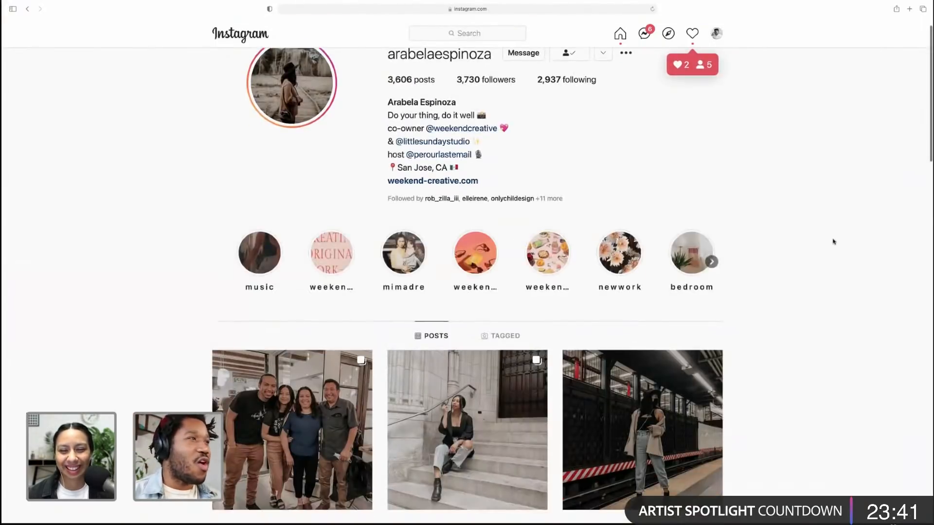
scroll(836, 240, down, 8)
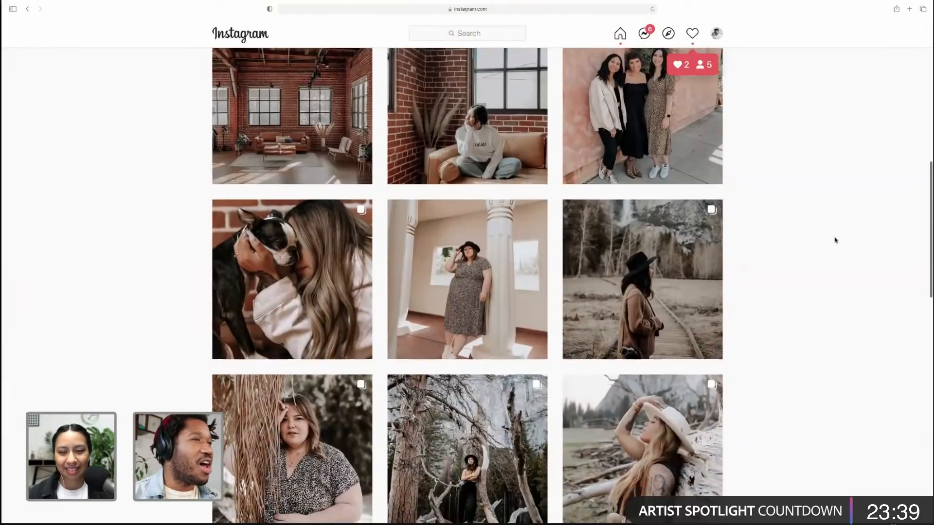
scroll(836, 240, down, 8)
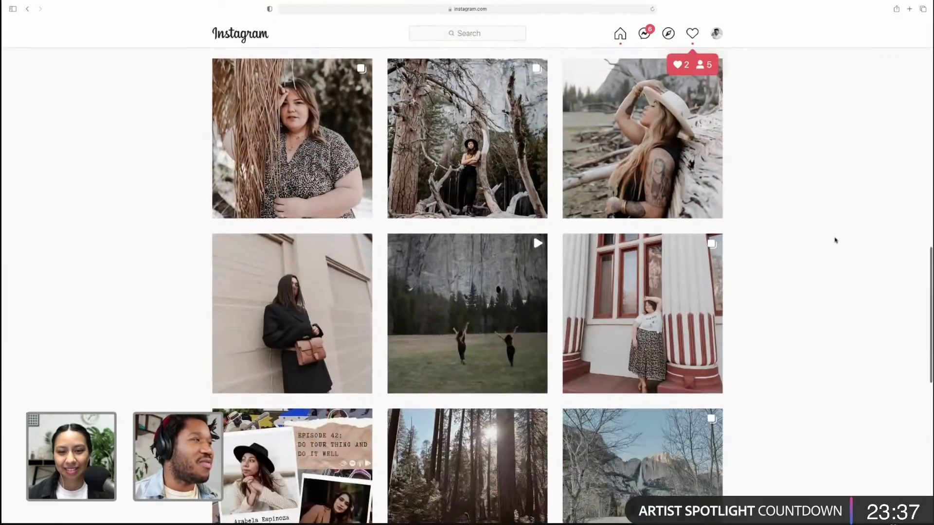
scroll(836, 240, down, 7)
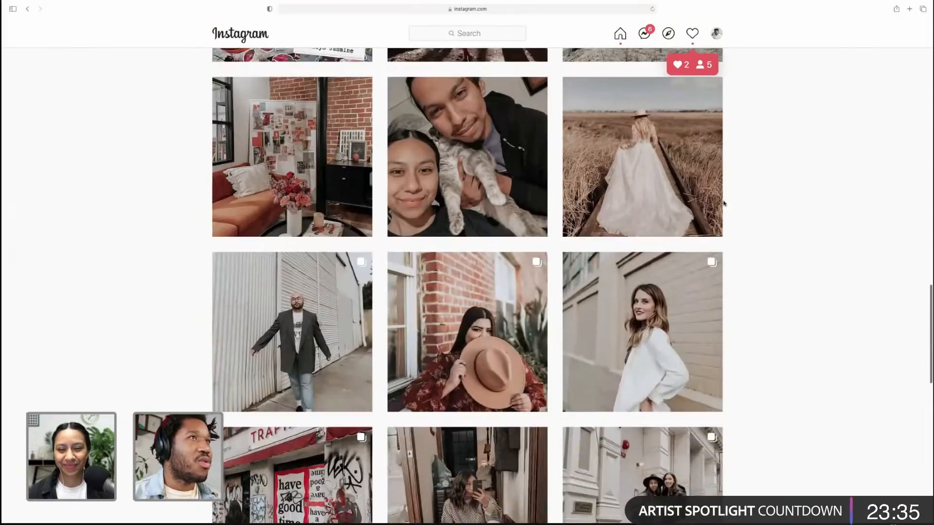
click(706, 199)
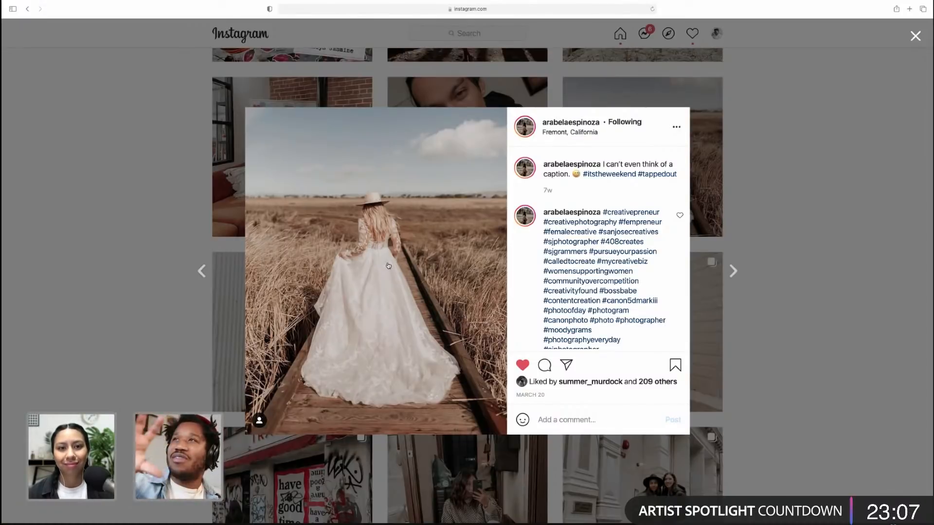
click(776, 297)
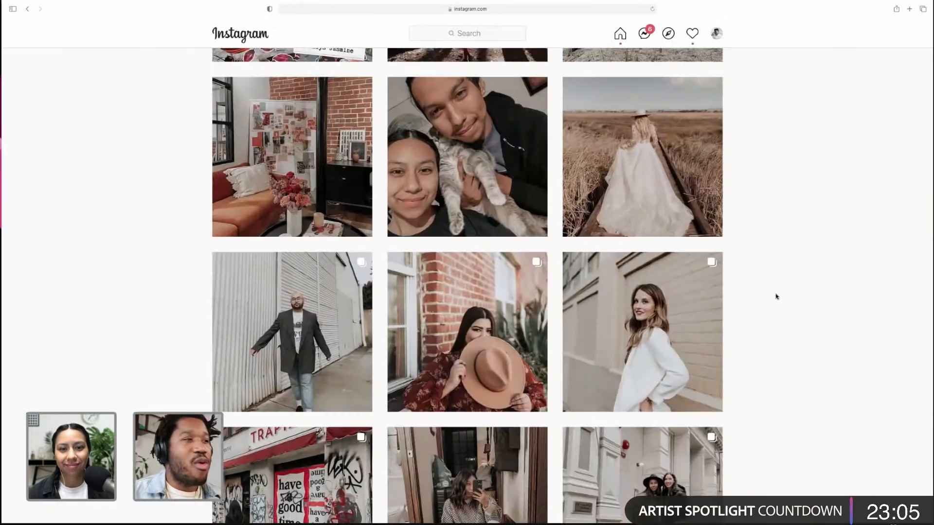
Scroll further, open the post of the woman with the brown bag and browse its carousel and the next post
scroll(776, 296, down, 10)
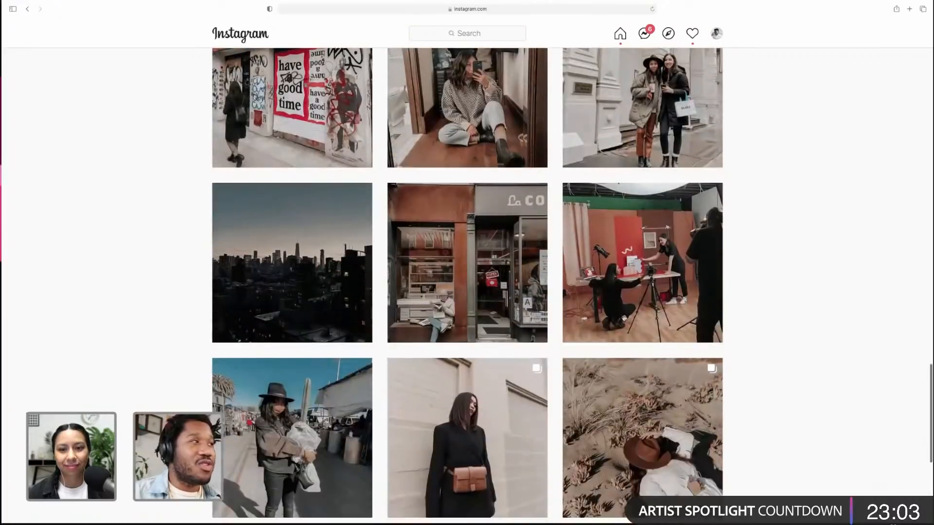
scroll(624, 318, down, 2)
click(524, 341)
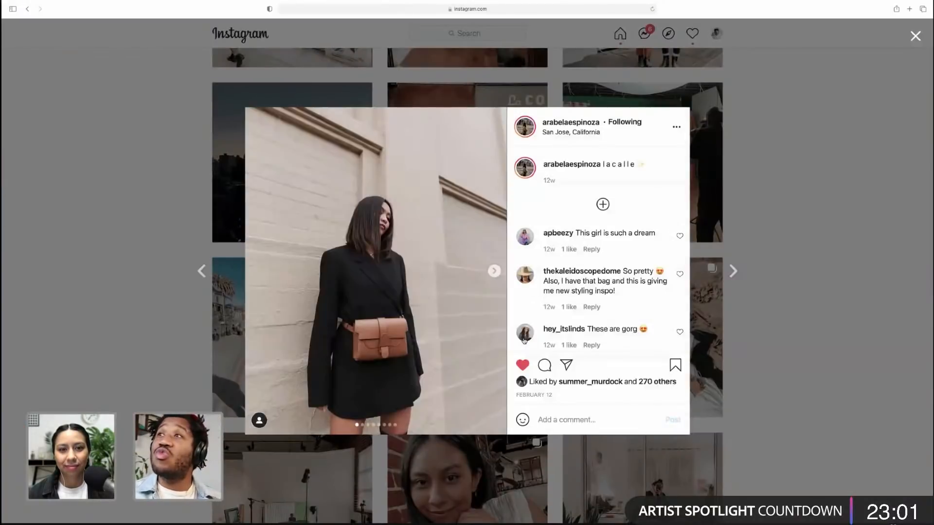
click(494, 271)
click(494, 271)
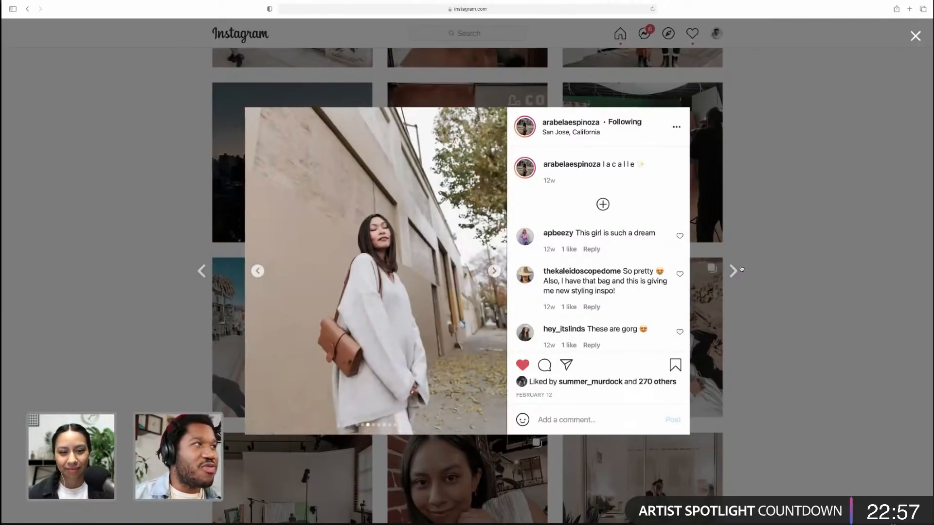
click(733, 270)
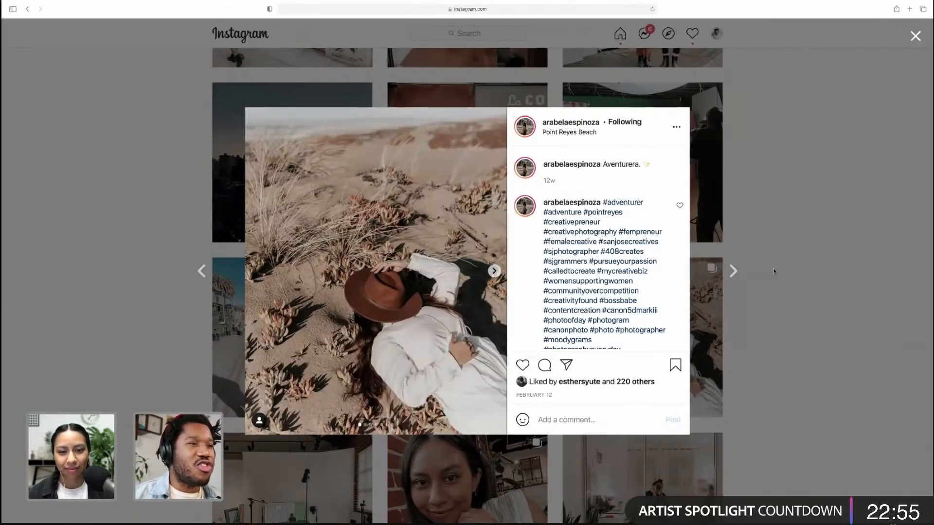
click(773, 271)
Scroll further and view the post of the woman sitting against the wooden wall
scroll(774, 272, down, 5)
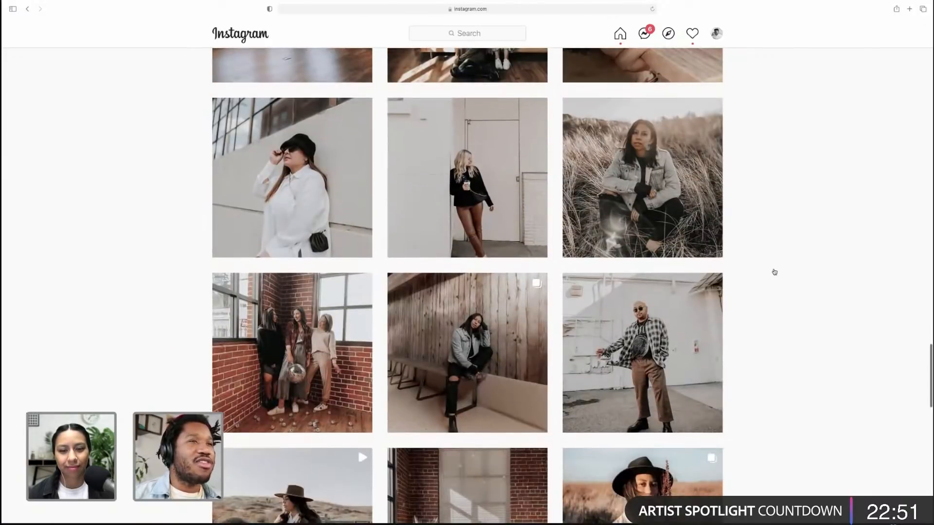
scroll(486, 316, down, 1)
click(492, 324)
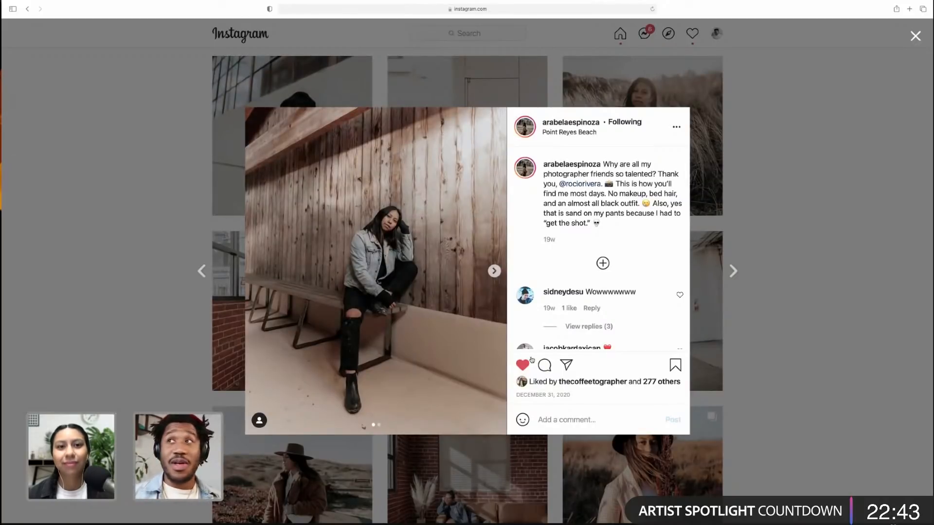
click(771, 294)
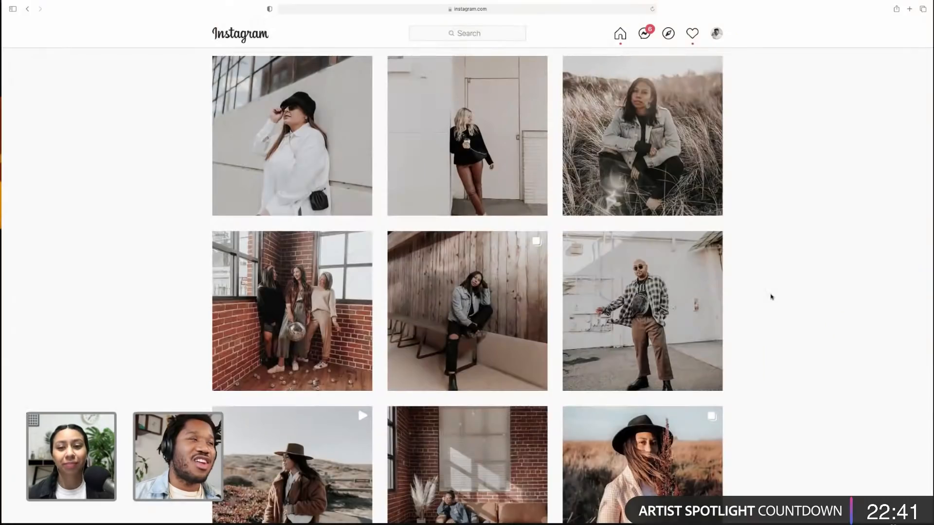
Scroll further and view the post of the man sitting on the stairs
scroll(771, 297, down, 4)
scroll(770, 295, down, 4)
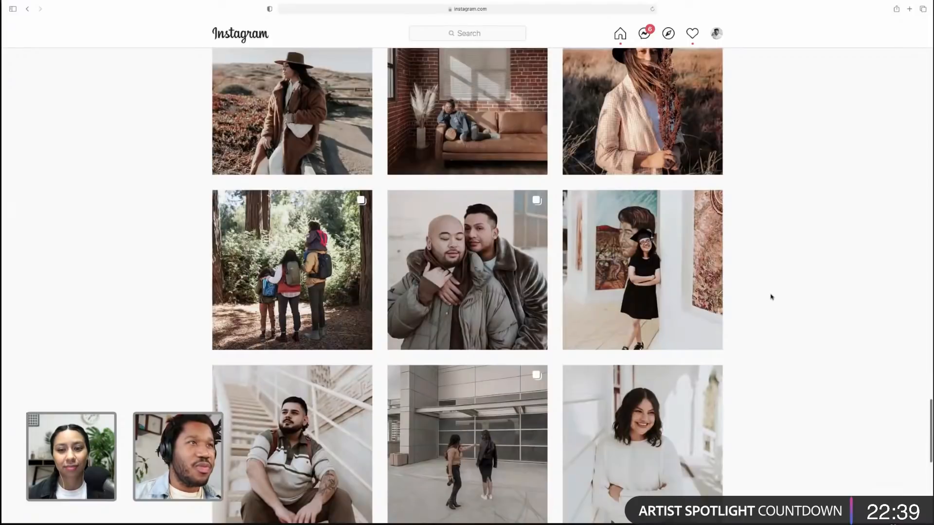
scroll(769, 296, down, 3)
click(249, 356)
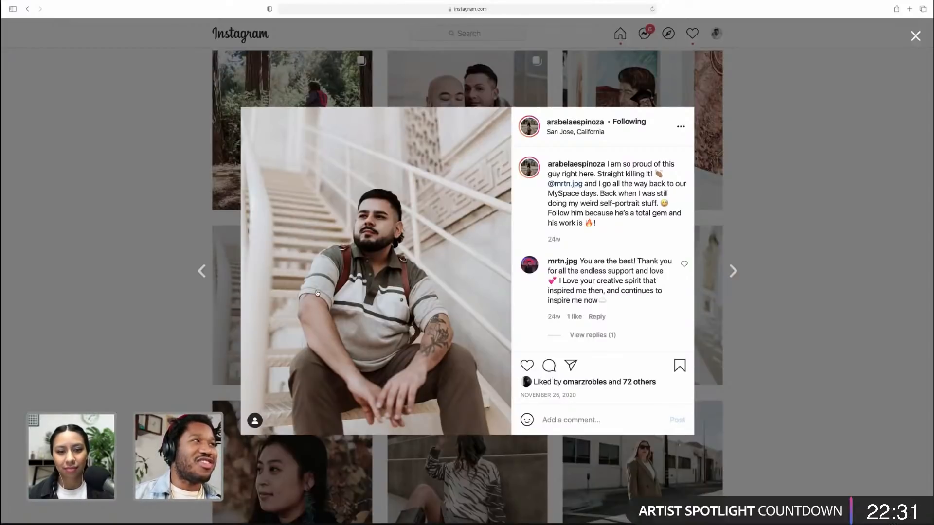
click(779, 323)
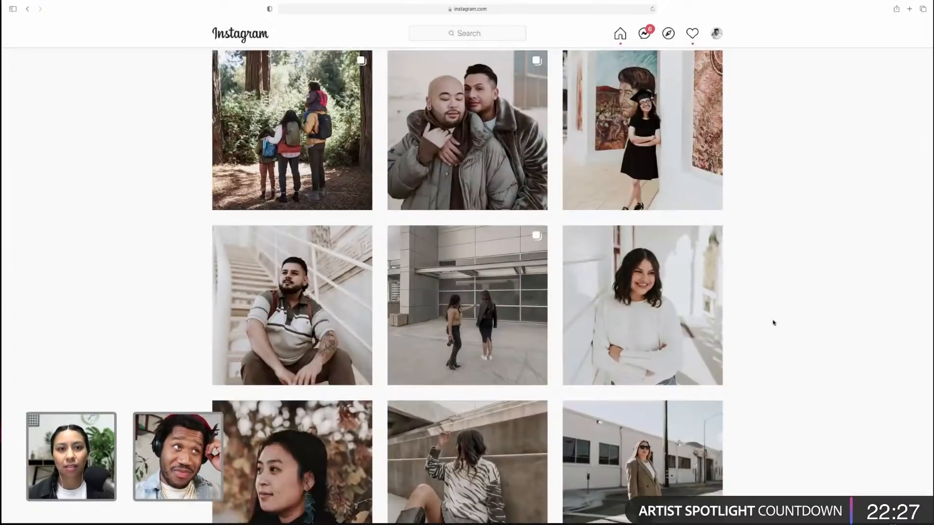
Return to Lightroom, zoom into the drink, and set the red Saturation to -13 and Luminance to +40 in the Color Mixer
key(ctrl+Left)
key(ctrl+Right)
key(ctrl+Right)
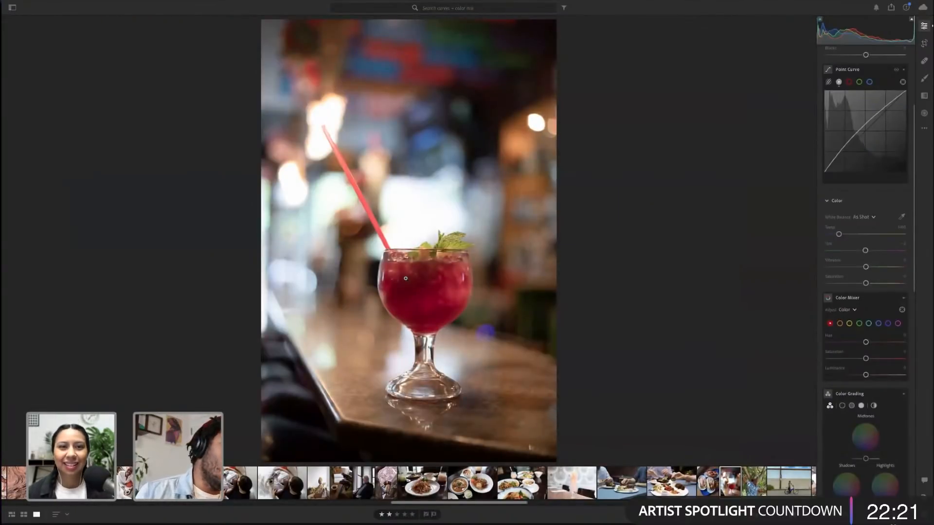
click(444, 294)
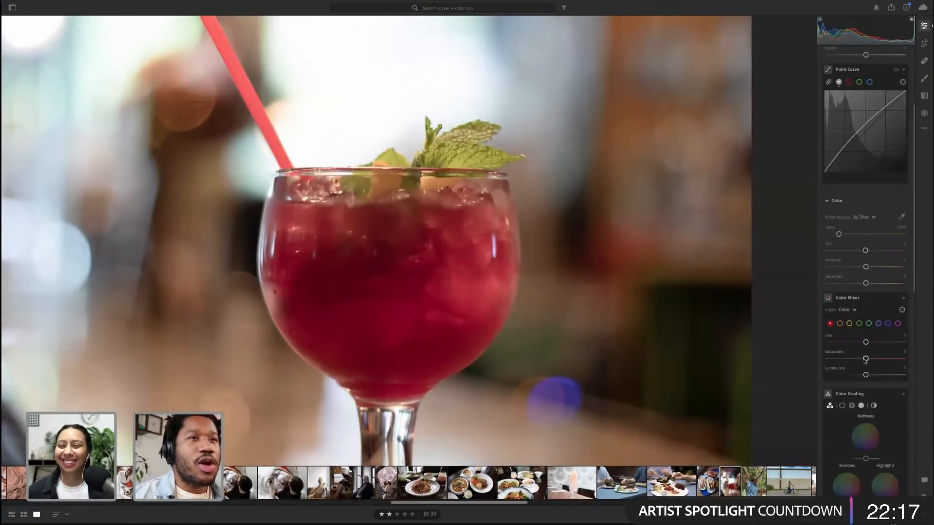
mouse_move(865, 360)
mouse_down()
mouse_move(884, 375)
mouse_move(861, 360)
mouse_up()
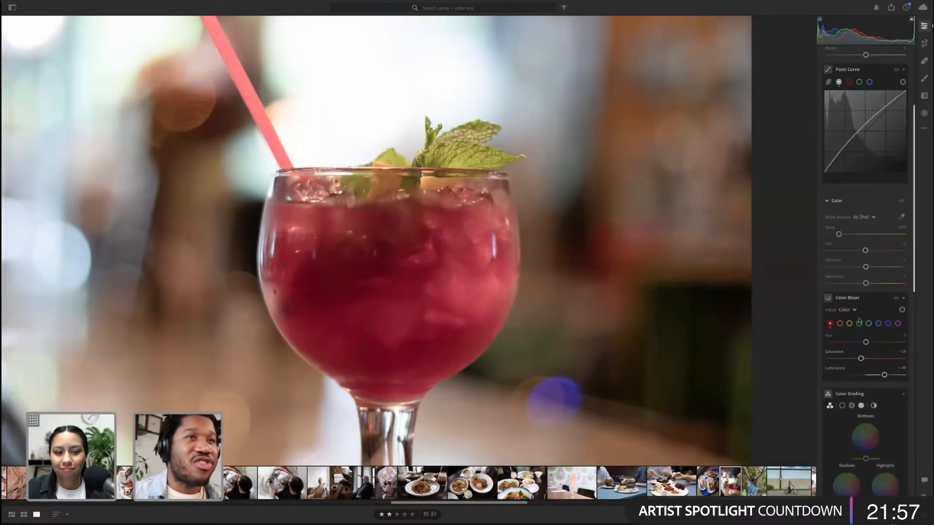
Toggle the Color Mixer off and on and zoom in and out to compare the drink
click(896, 299)
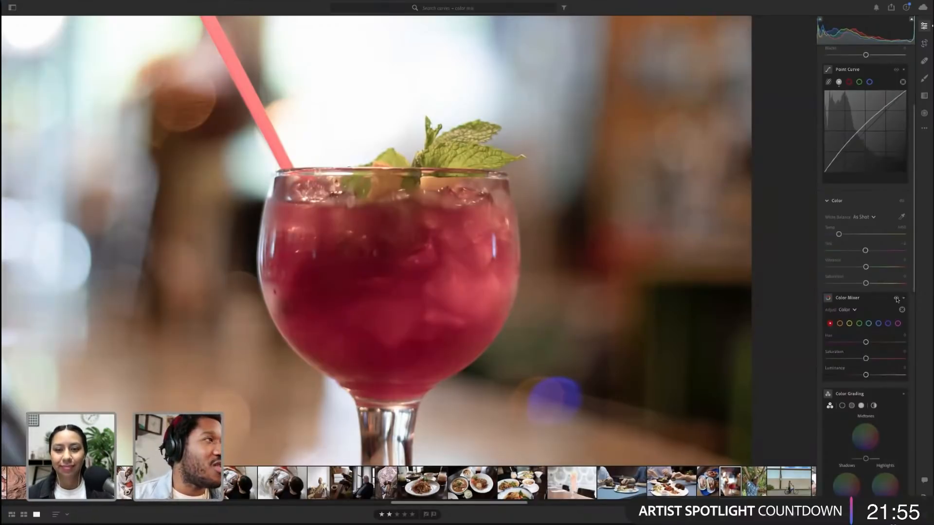
click(896, 299)
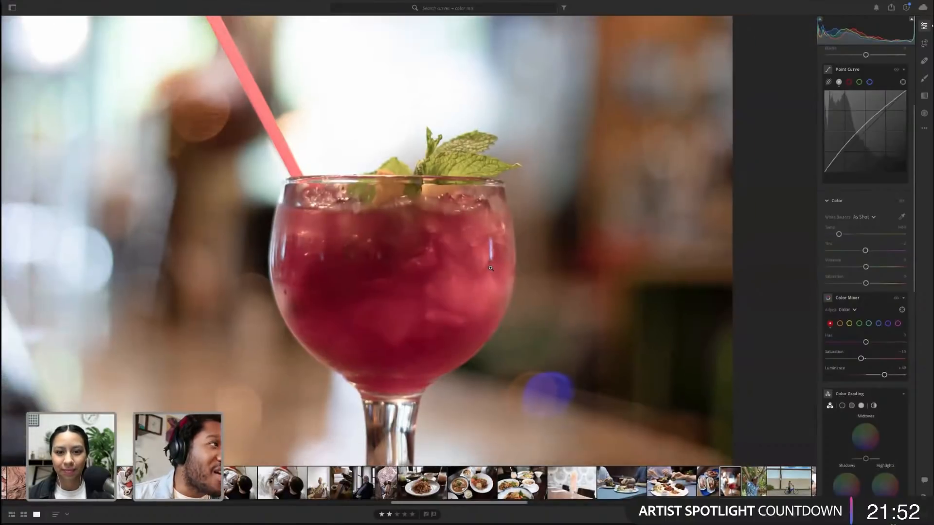
click(428, 305)
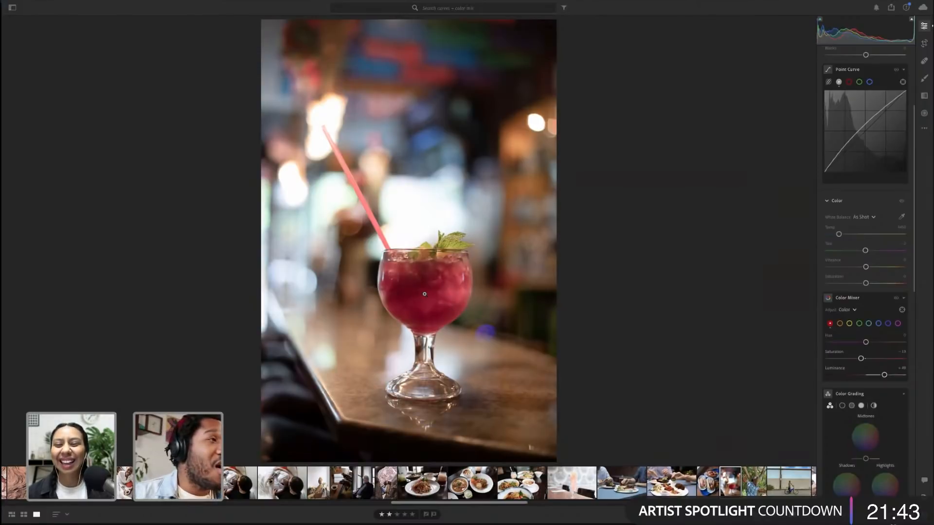
click(425, 294)
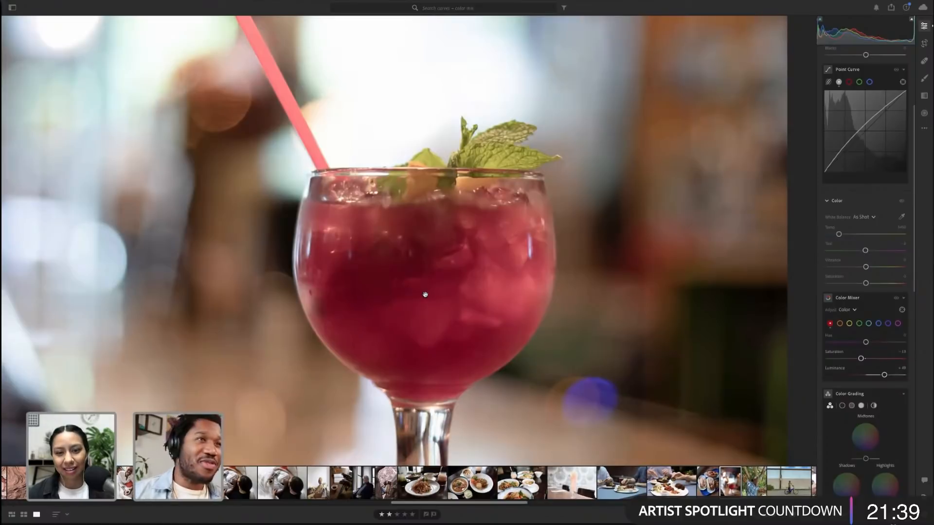
click(457, 248)
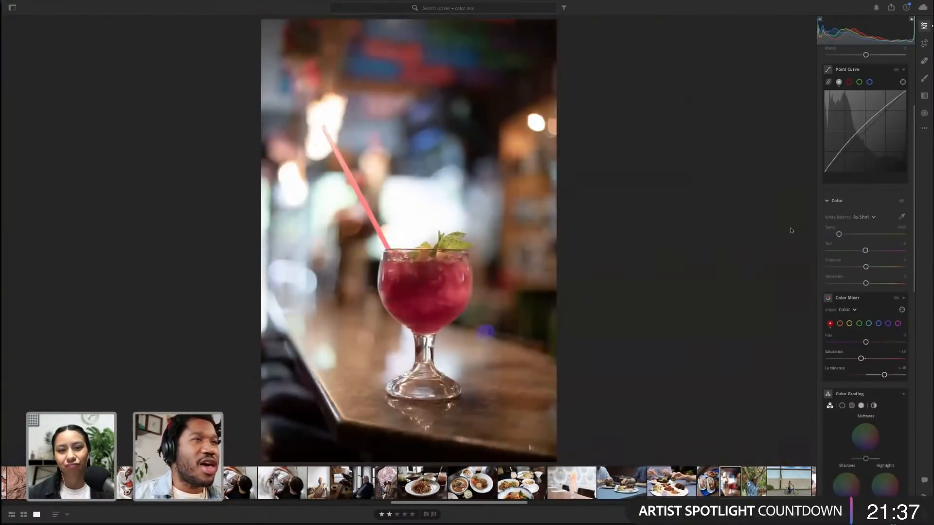
Zoom into the drink, pick green in the Color Mixer, raise the green Hue and lower the green Luminance
scroll(889, 258, down, 5)
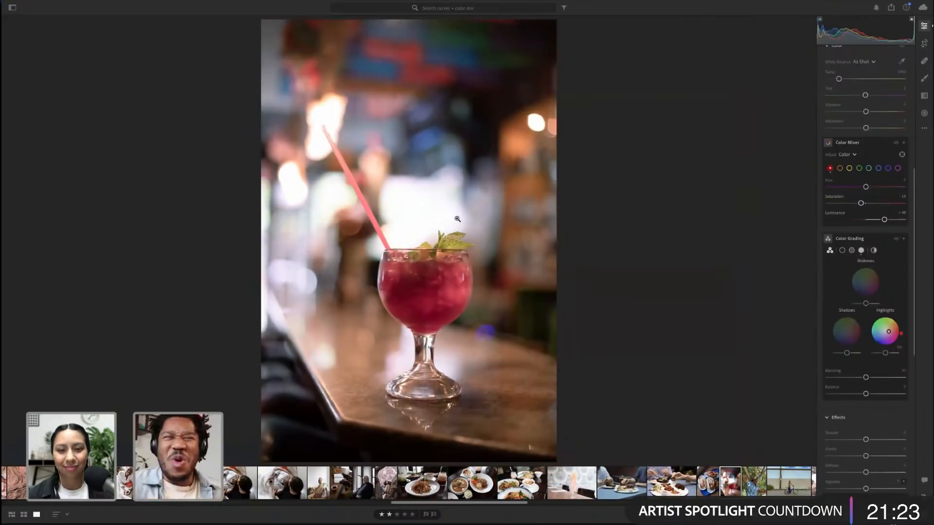
scroll(861, 348, up, 5)
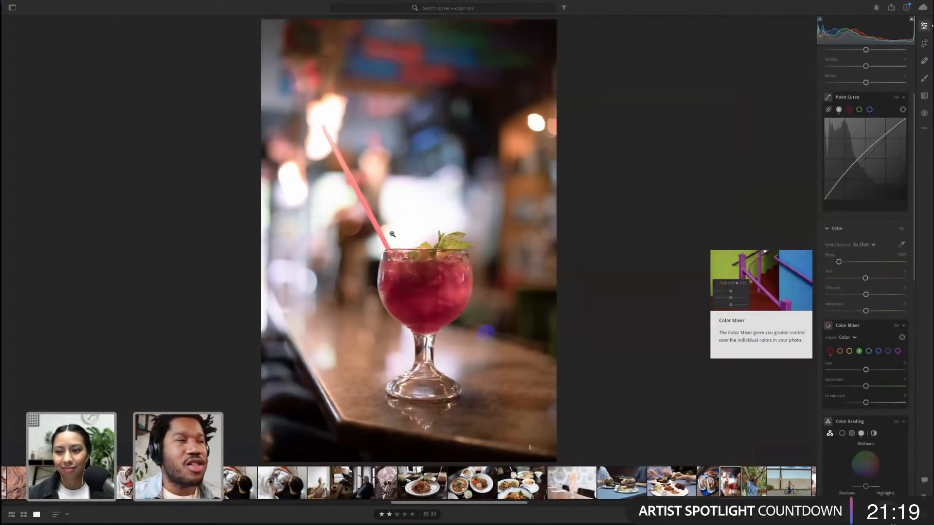
click(859, 351)
click(448, 243)
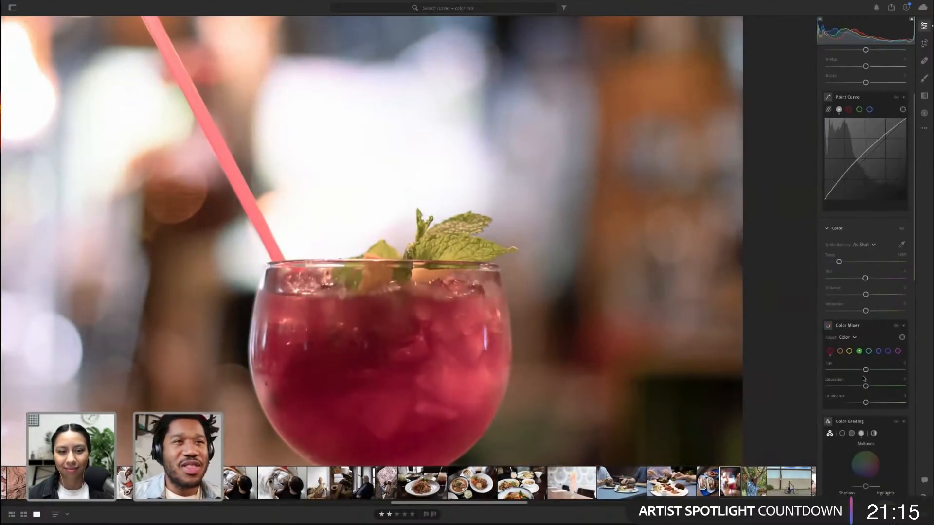
drag(866, 370, 893, 371)
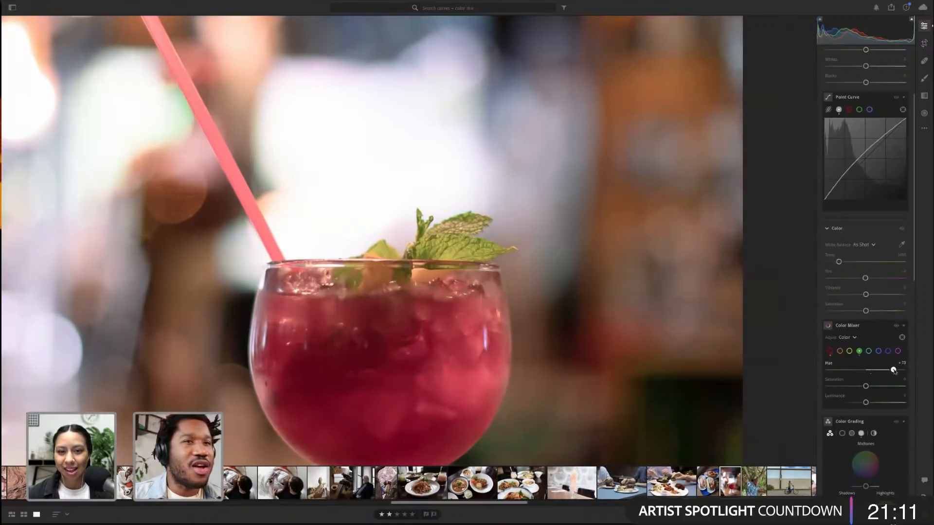
drag(855, 405, 847, 403)
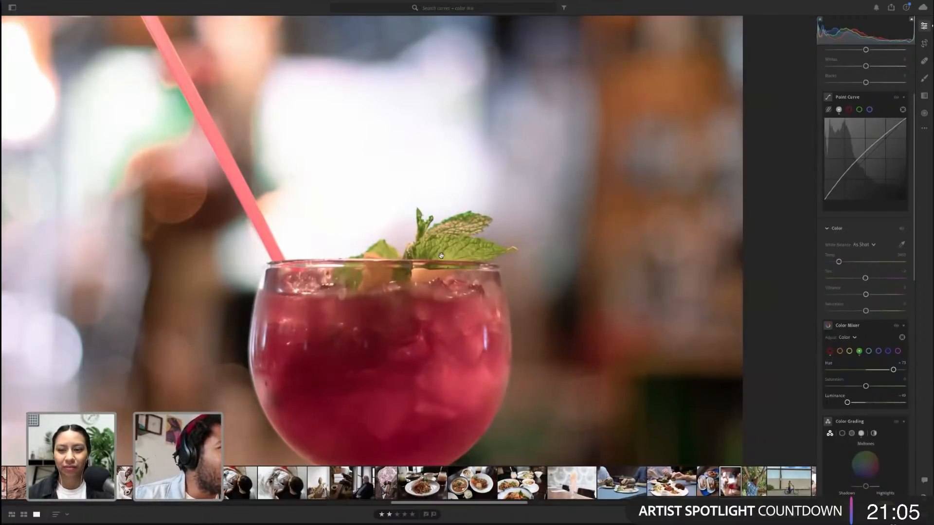
Reset the green Hue to 0 and raise it again to a smaller positive amount
double_click(894, 371)
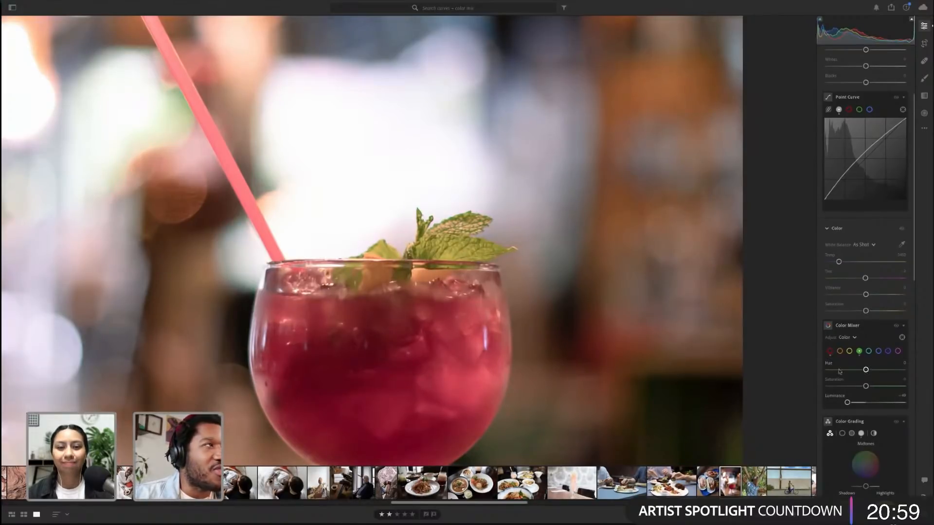
drag(866, 370, 884, 373)
scroll(875, 426, down, 3)
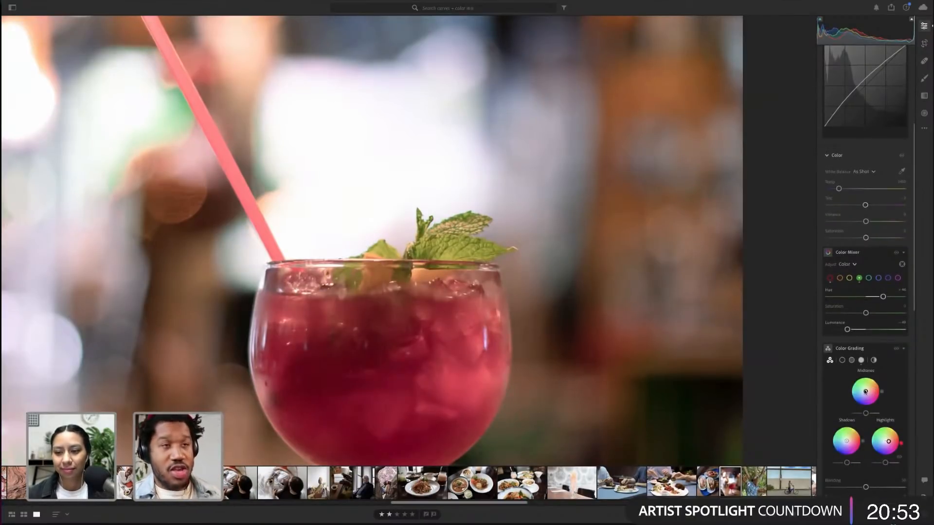
Zoom back out to the whole drink photo and compare the panel settings
key(alt)
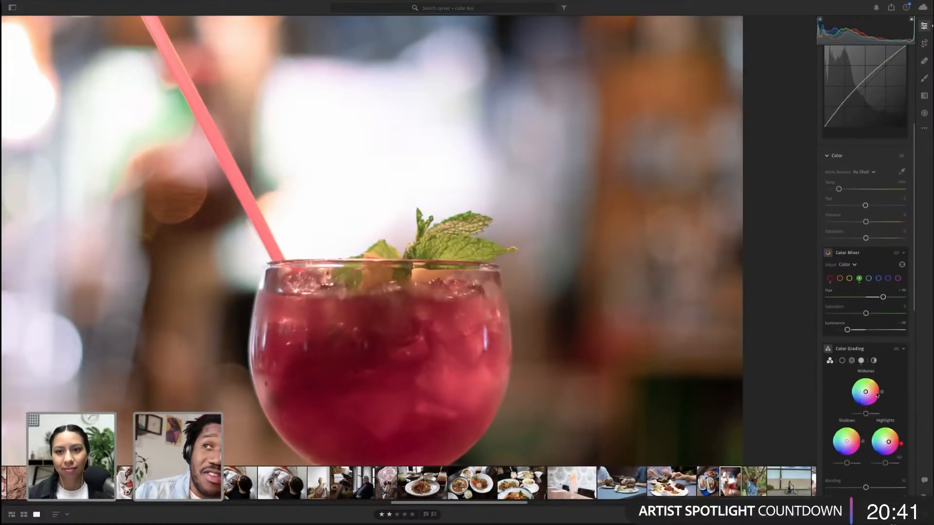
key(z)
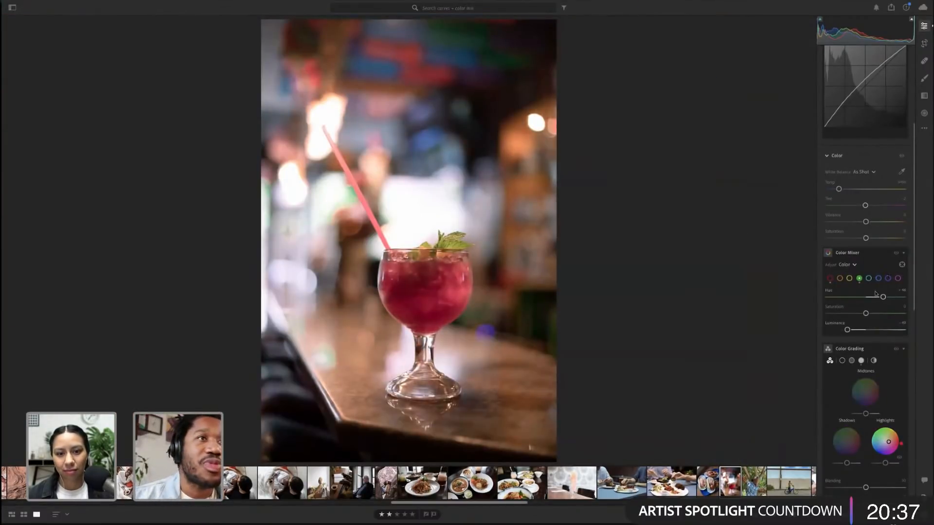
key(alt)
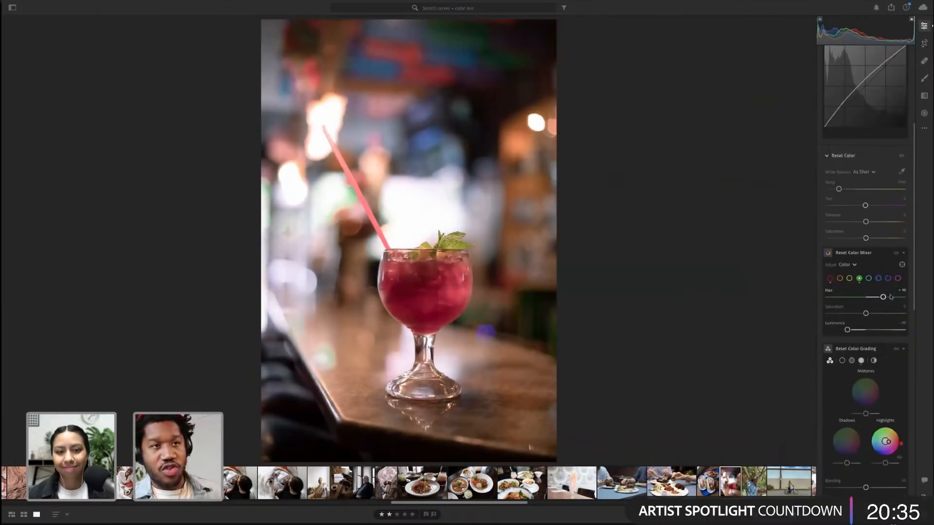
key(alt)
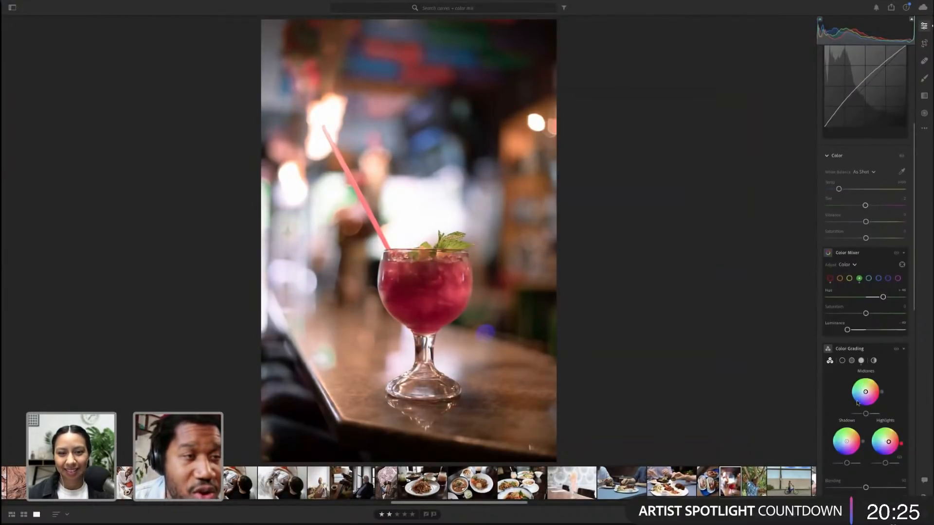
Nudge the green Hue slightly higher in the Color Mixer
scroll(851, 345, up, 1)
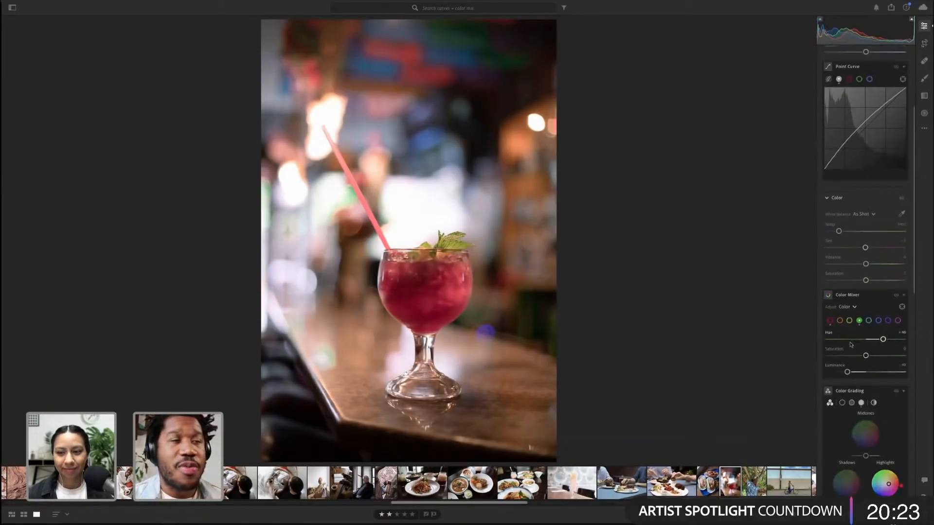
mouse_move(883, 340)
mouse_down()
mouse_move(849, 341)
mouse_move(883, 343)
mouse_up()
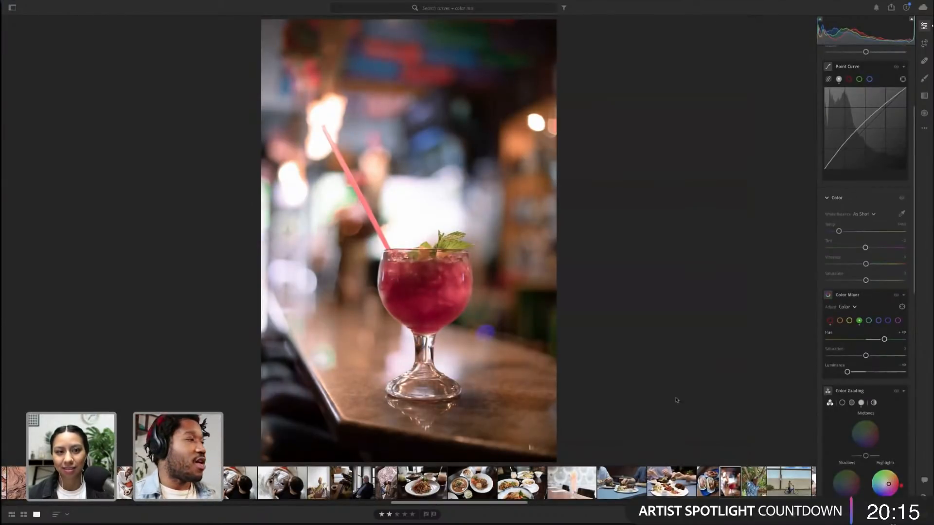
Browse the photo grid and open the portrait of the woman in front of yellow flowers
key(g)
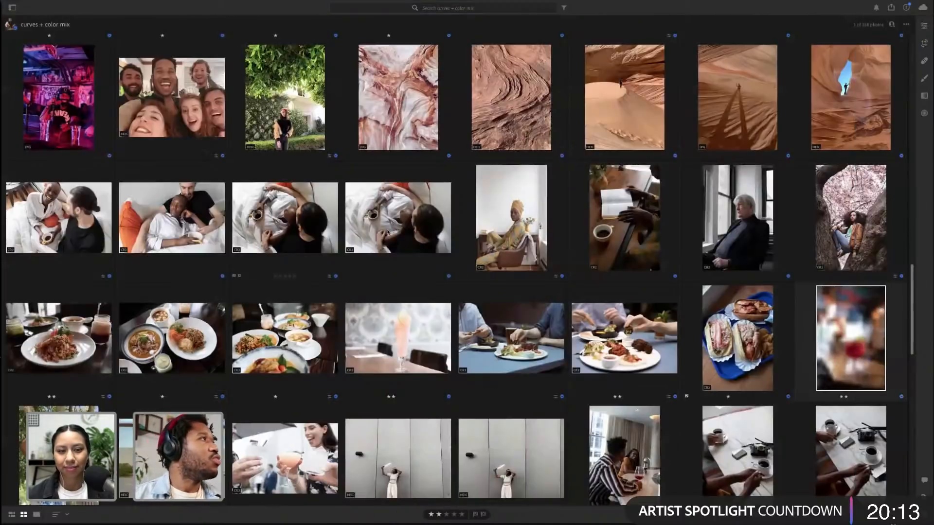
scroll(386, 234, up, 5)
scroll(385, 233, up, 10)
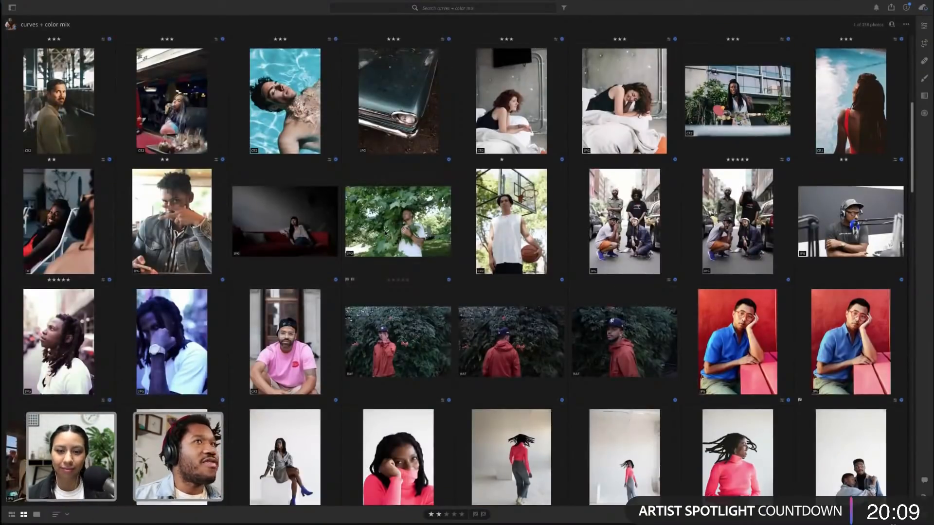
scroll(385, 233, up, 10)
scroll(386, 234, down, 20)
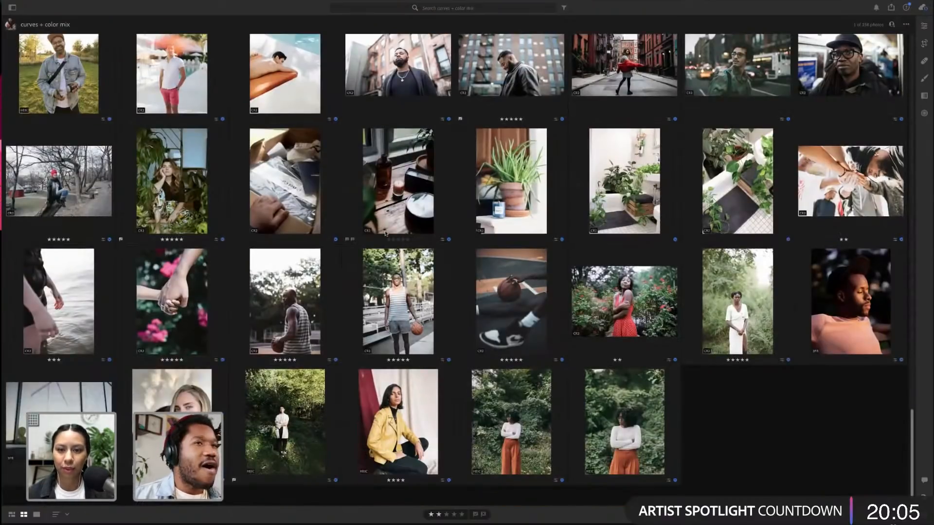
scroll(385, 233, up, 1)
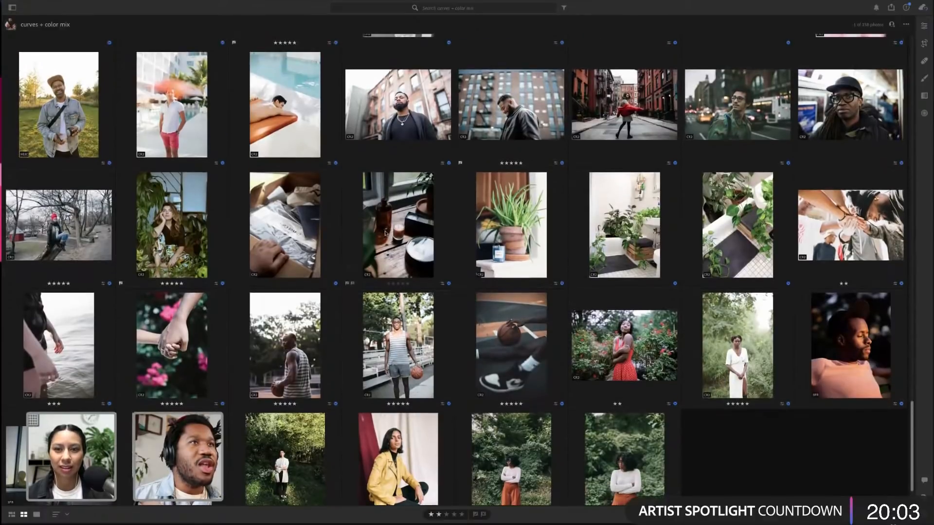
scroll(386, 234, up, 2)
scroll(386, 233, up, 2)
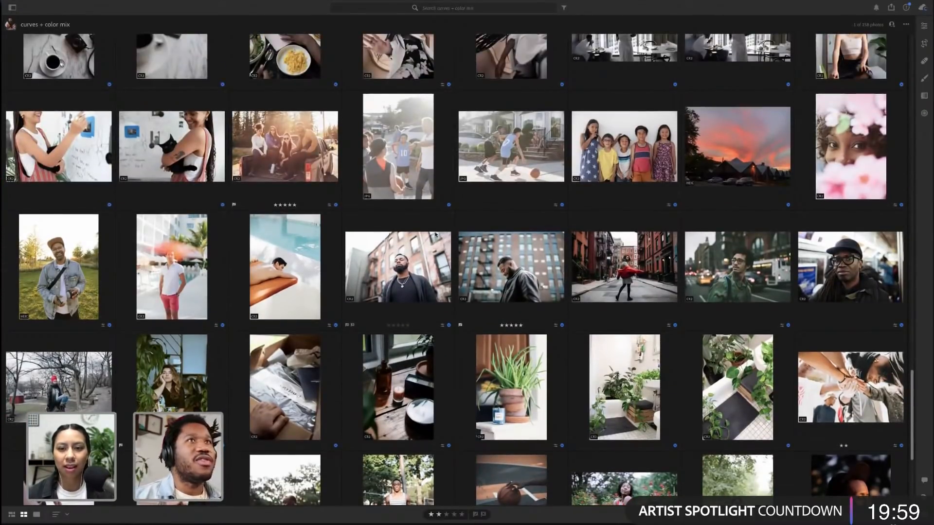
scroll(677, 257, up, 1)
scroll(677, 257, up, 10)
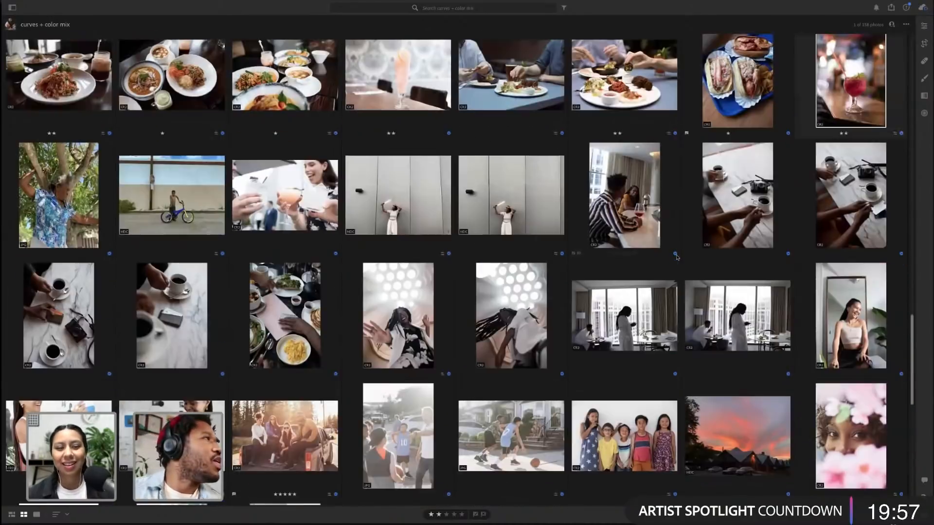
scroll(677, 258, up, 9)
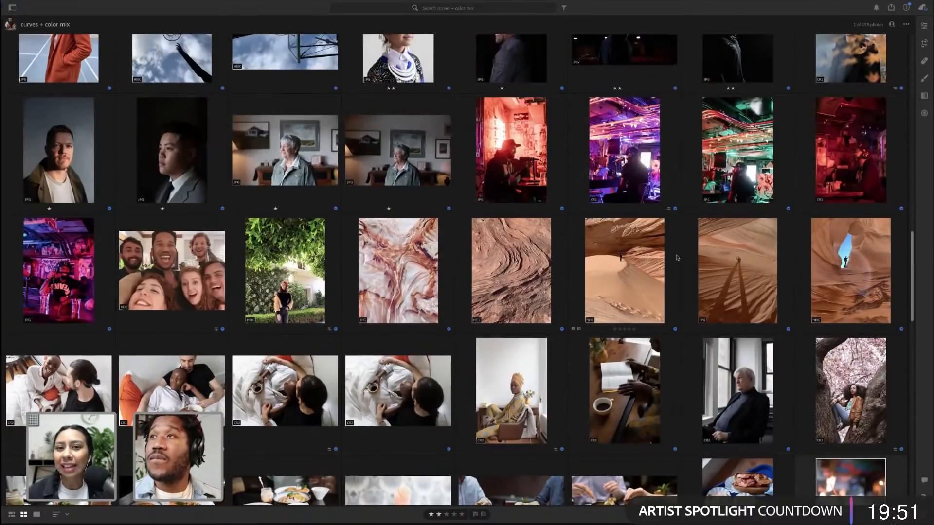
scroll(677, 258, up, 2)
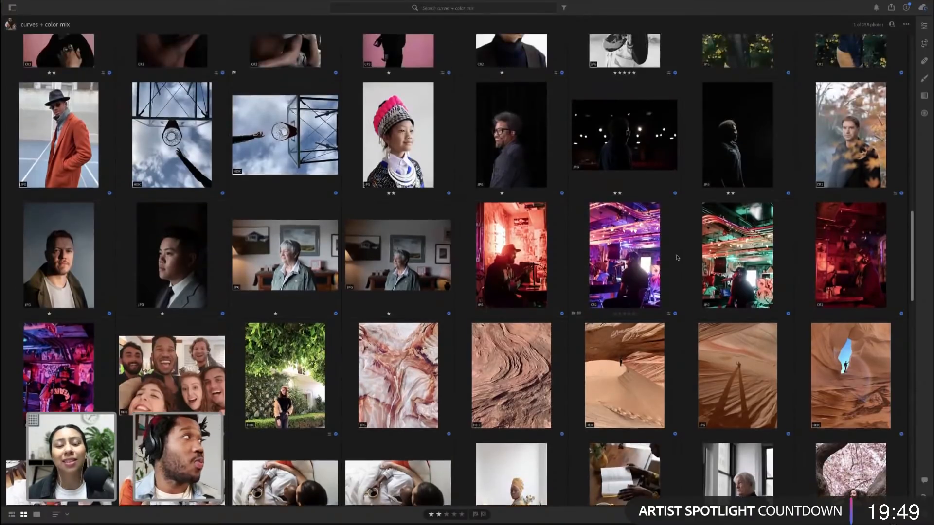
scroll(677, 257, up, 2)
scroll(676, 257, up, 2)
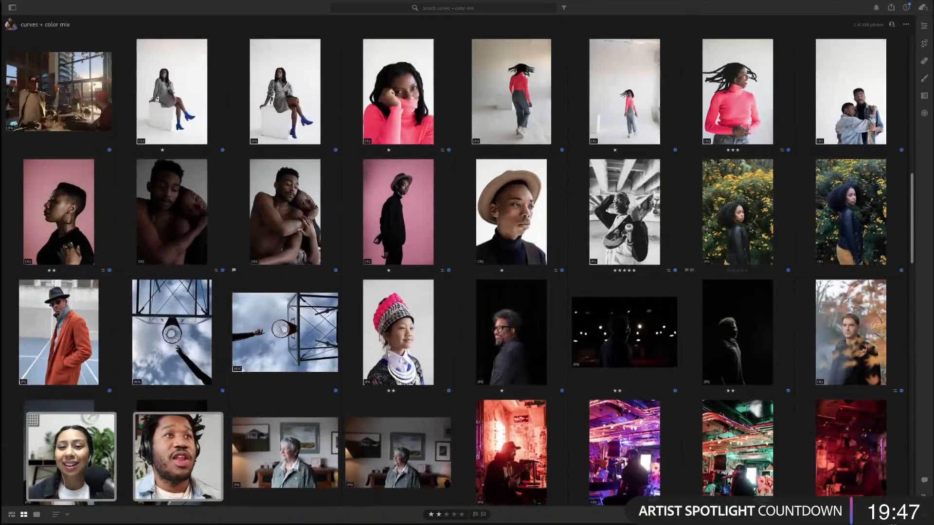
double_click(844, 216)
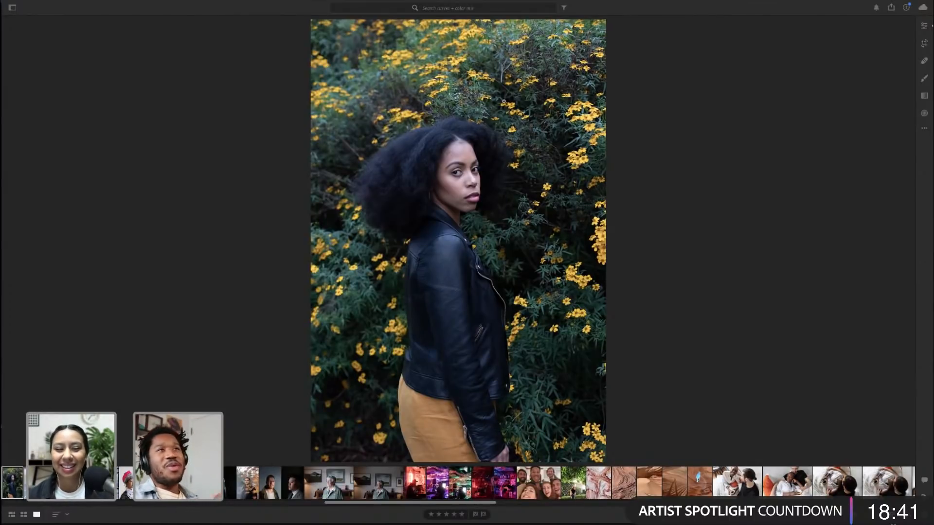
Open the Edit panel for this portrait and review its adjustment sections
click(924, 26)
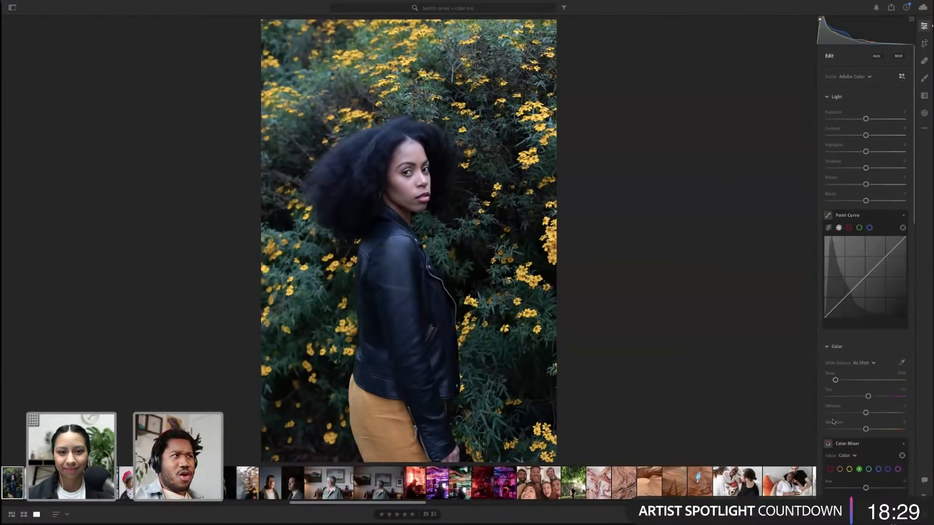
key(alt)
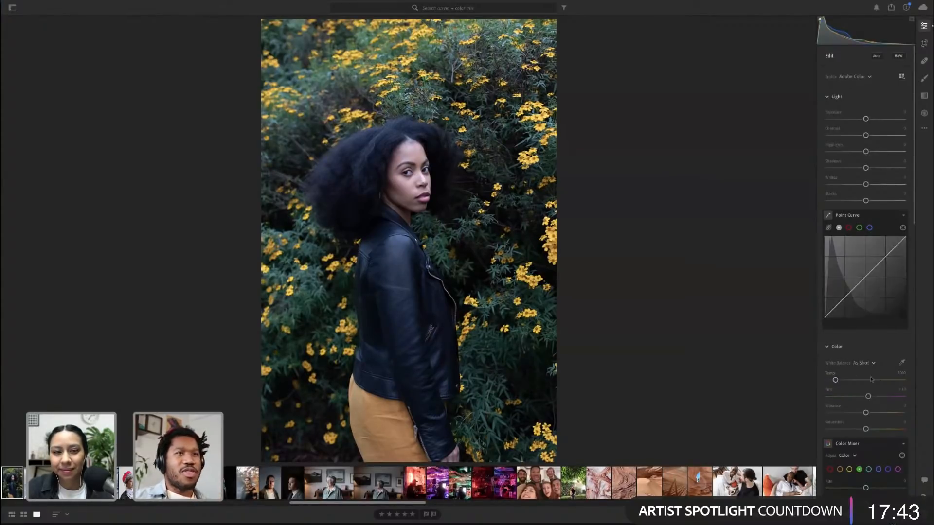
scroll(894, 365, down, 5)
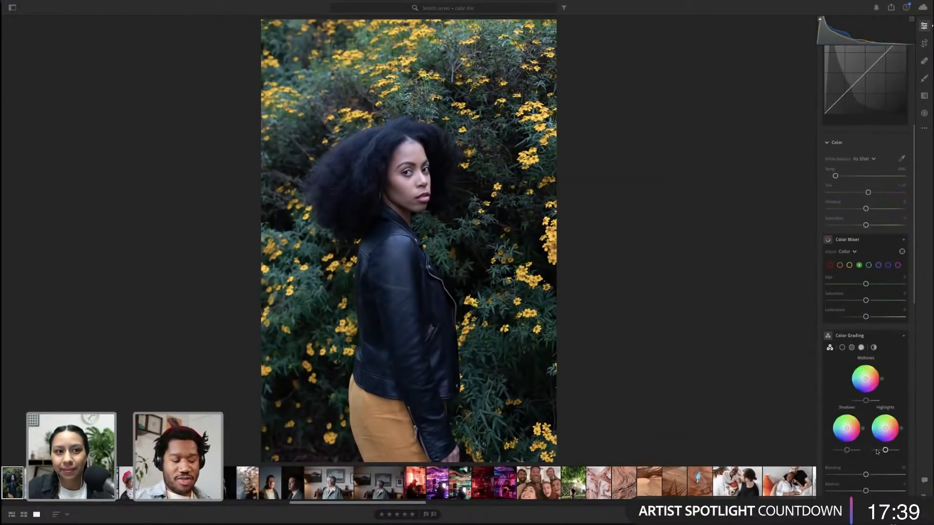
key(alt)
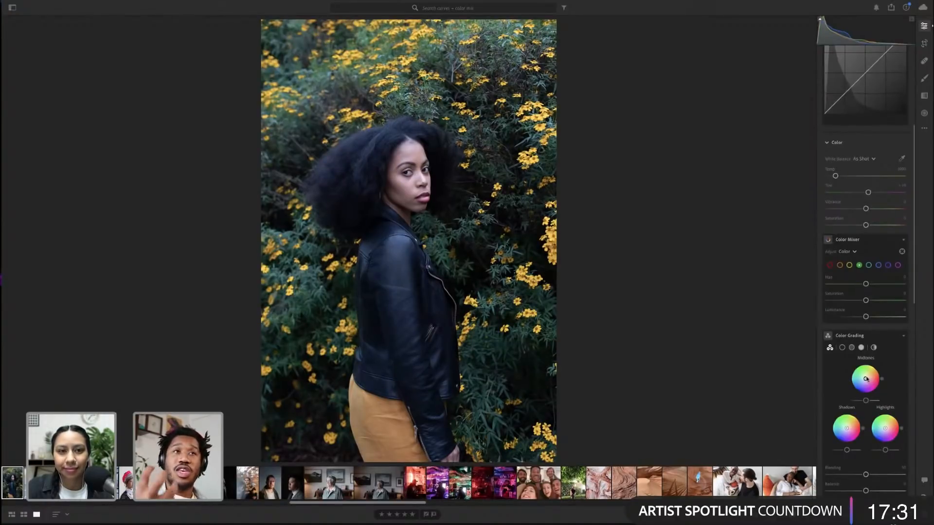
scroll(902, 135, up, 5)
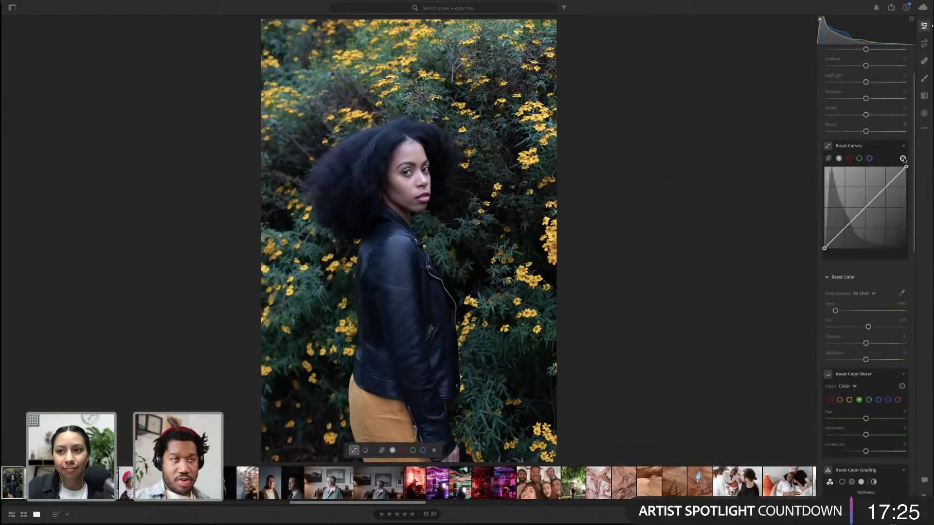
Toggle the Point Curve targeted adjustment tool and zoom in on the woman's face
click(902, 158)
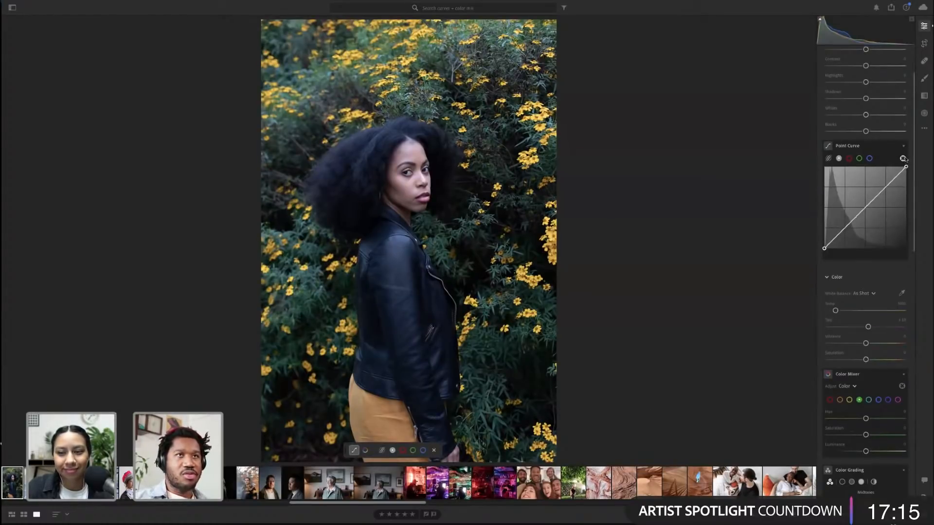
click(903, 159)
click(470, 213)
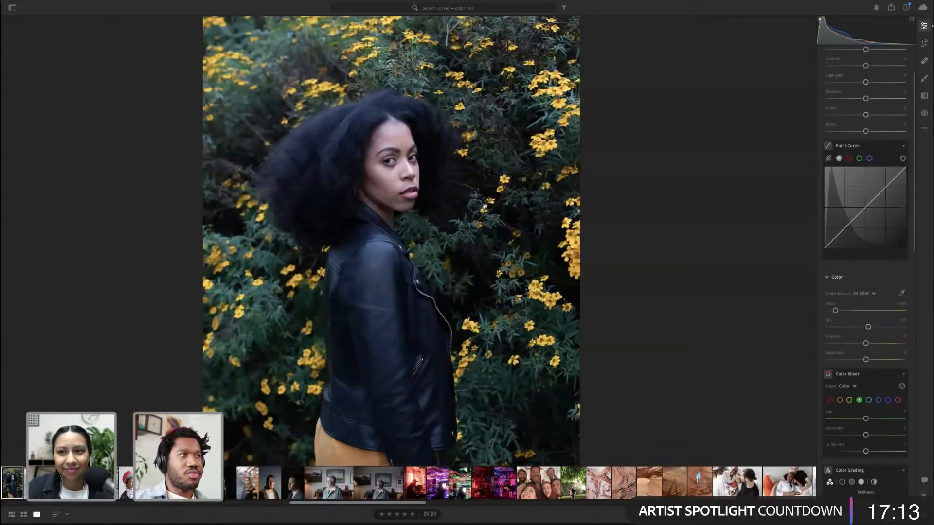
drag(502, 290, 523, 295)
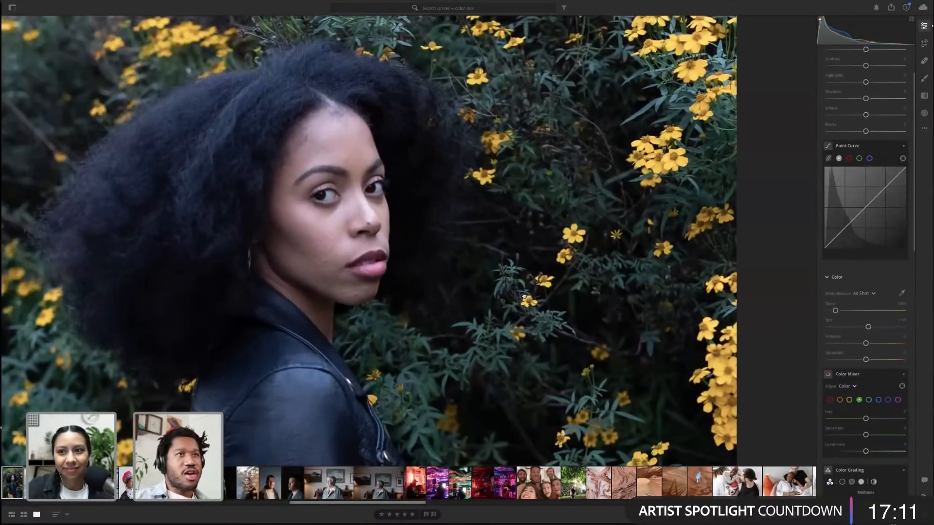
drag(608, 252, 688, 248)
key(alt)
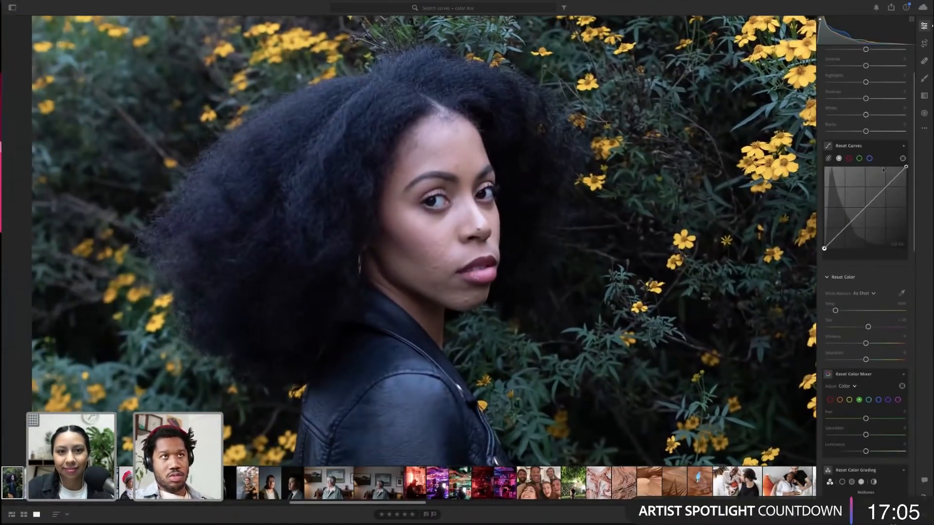
Try adding a point to the Point Curve with the targeted adjustment tool
click(903, 158)
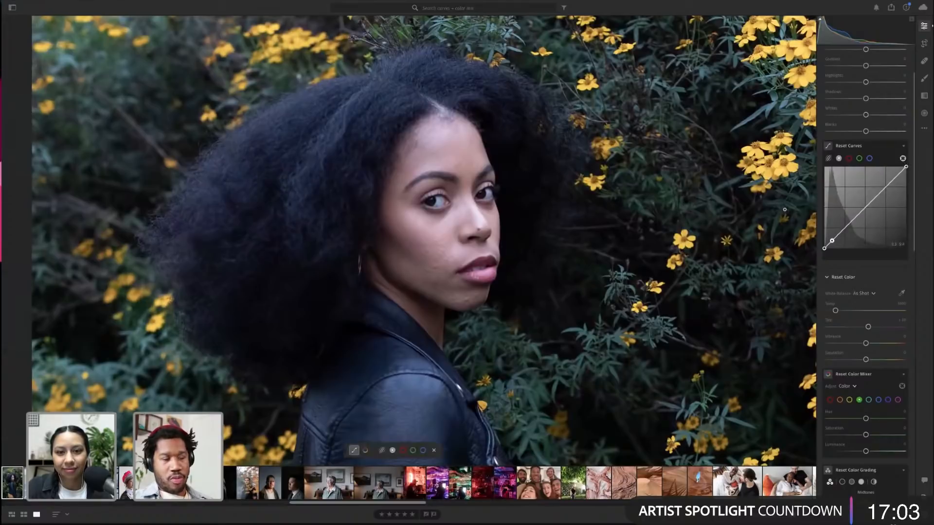
click(903, 159)
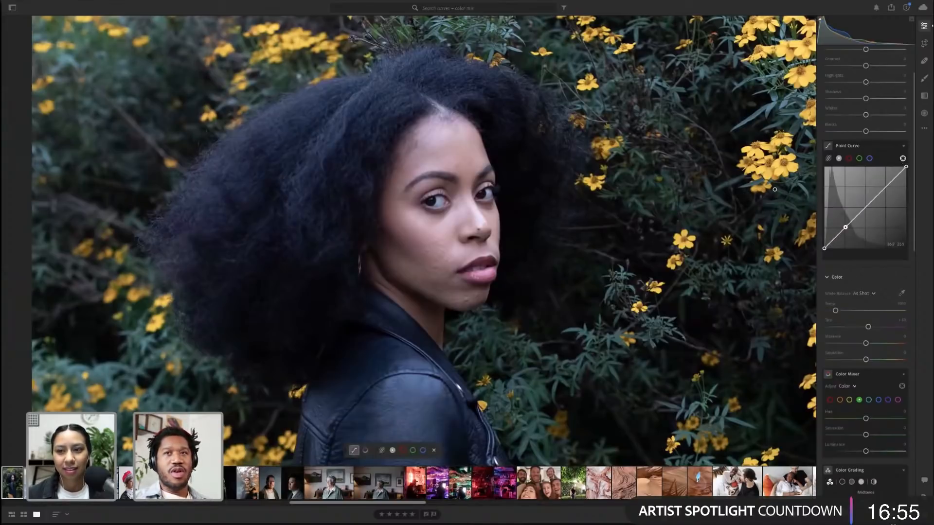
key(alt)
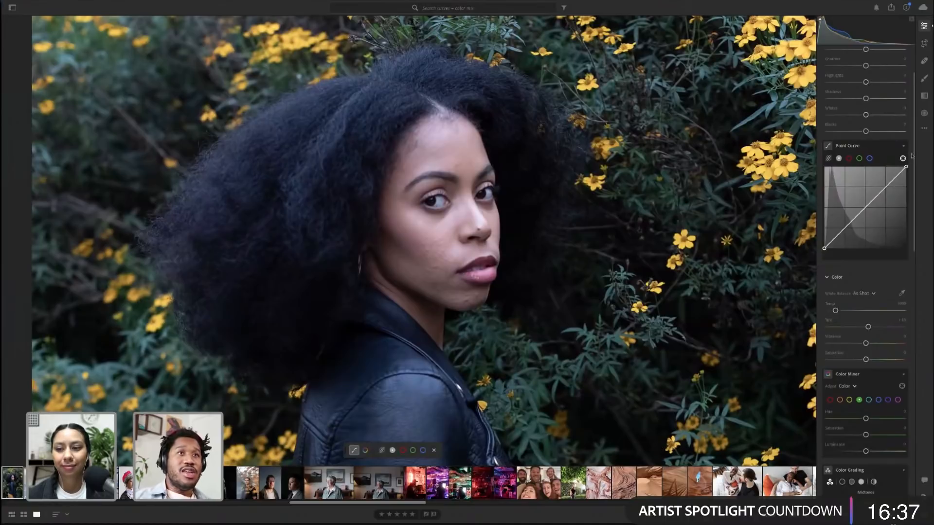
Nudge the Midtones color grading wheel slightly toward warm yellow
scroll(868, 234, down, 10)
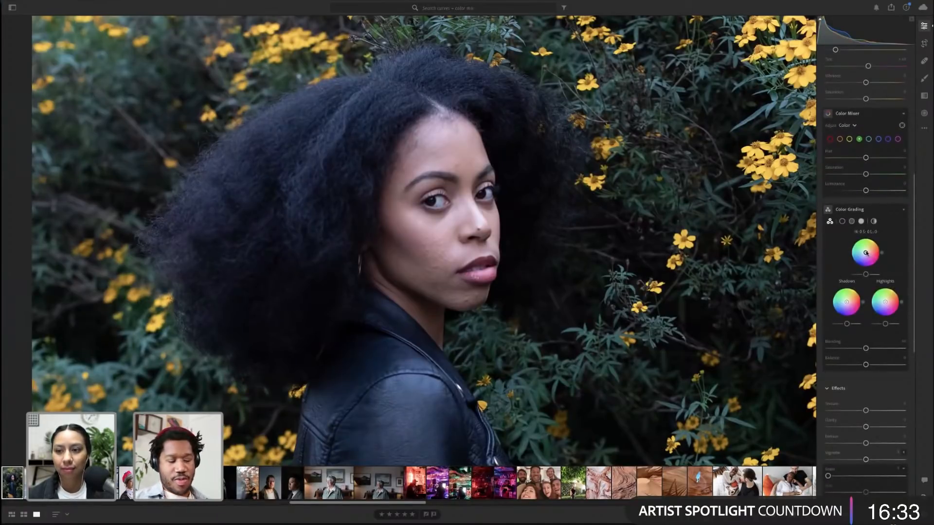
key(alt)
drag(866, 253, 867, 251)
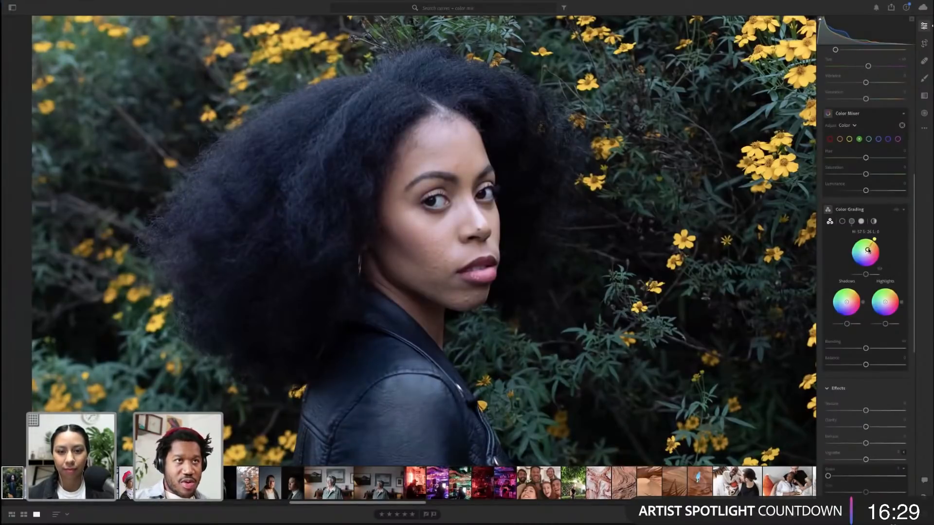
mouse_move(874, 240)
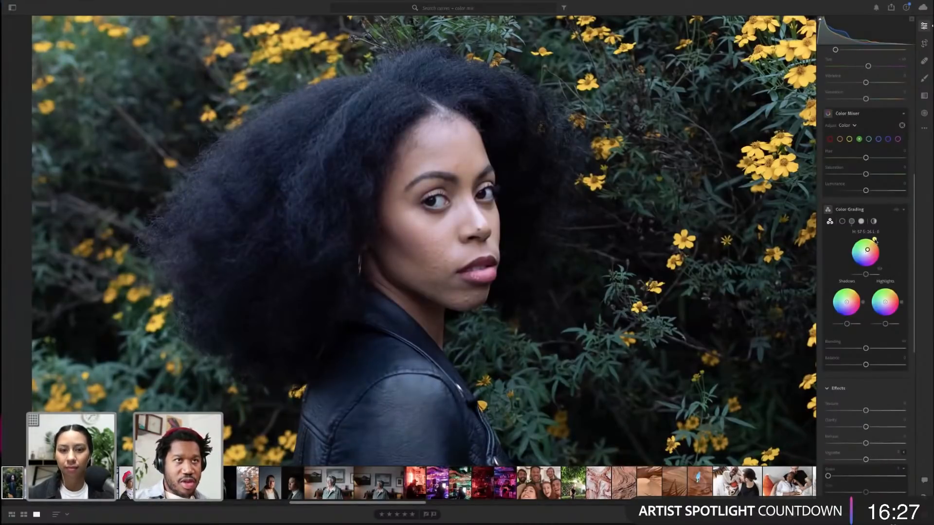
drag(875, 241, 876, 241)
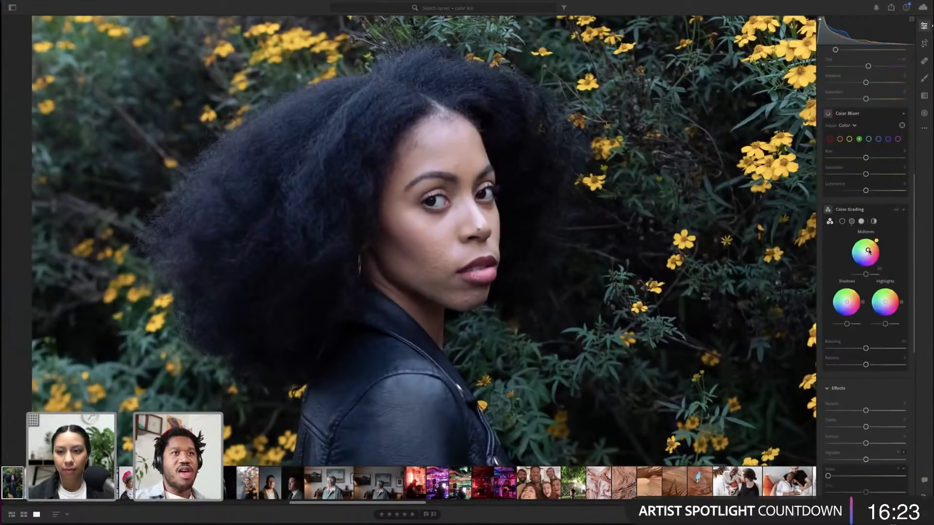
drag(868, 252, 868, 251)
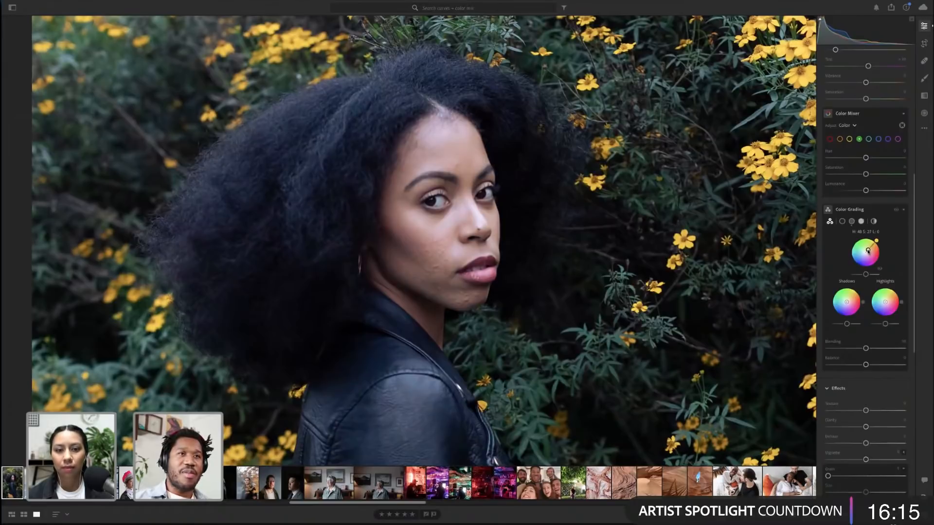
drag(868, 251, 868, 252)
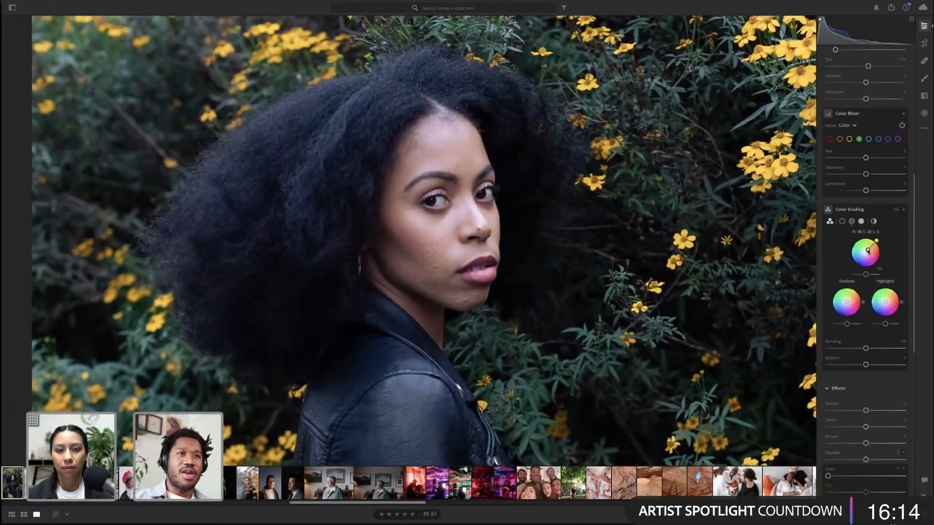
Compare the portrait with and without Color Grading, at full view and zoomed in on the face
click(804, 254)
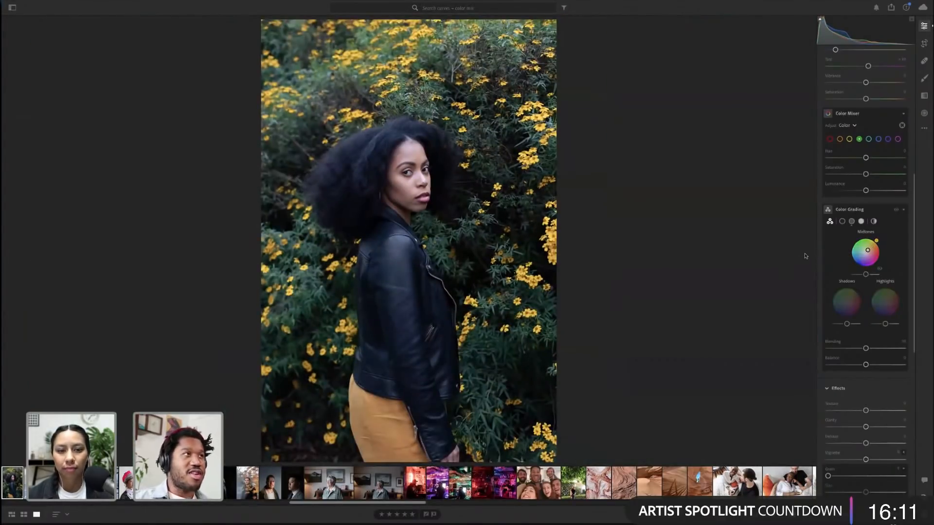
click(895, 210)
click(896, 210)
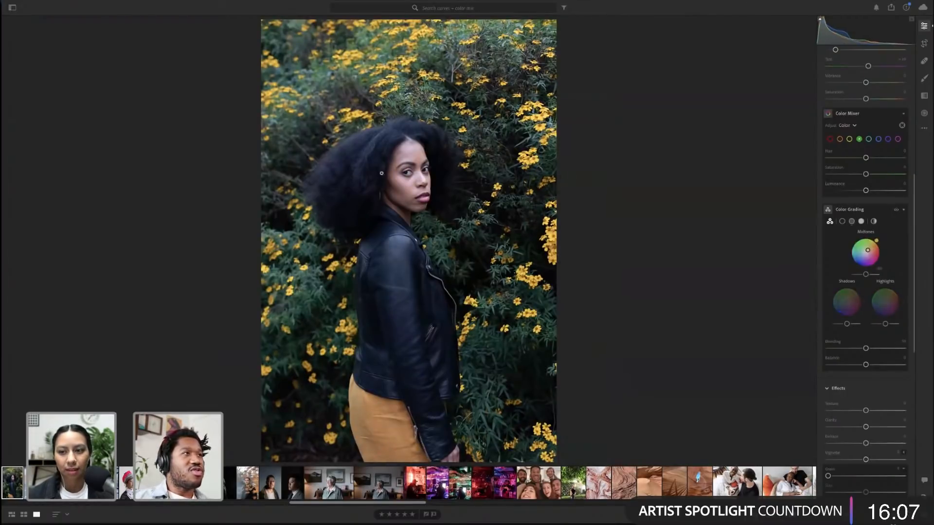
click(412, 167)
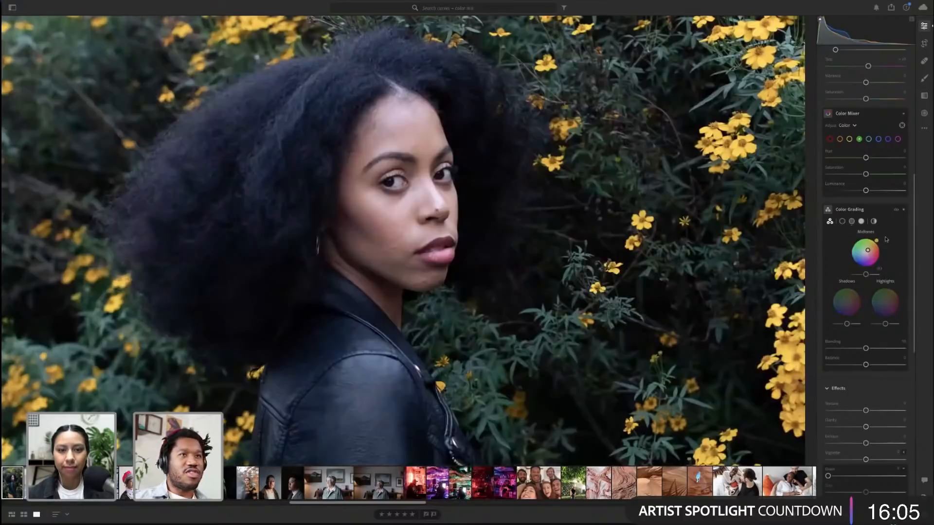
click(896, 210)
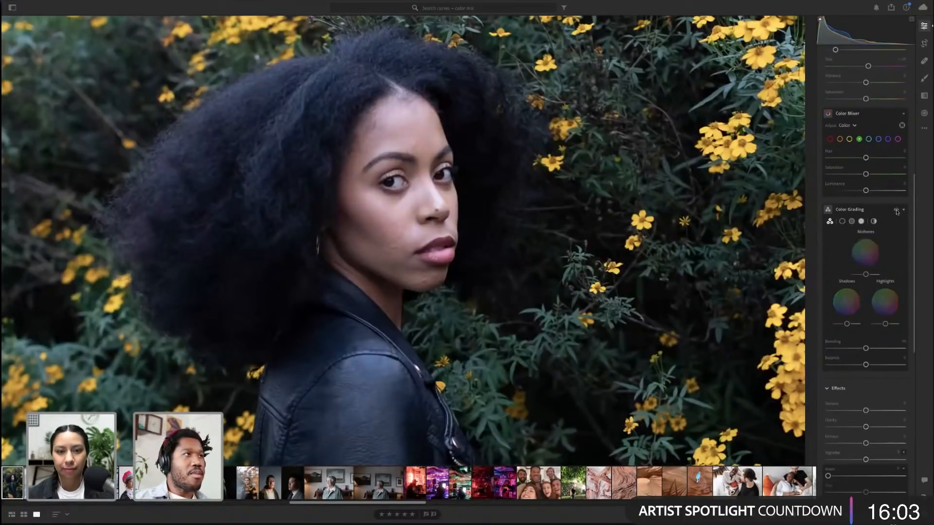
click(897, 210)
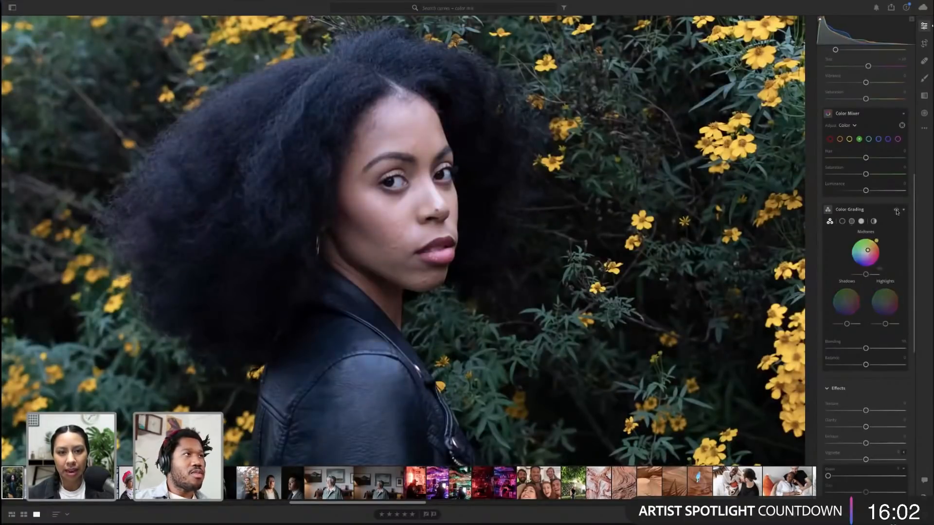
click(600, 187)
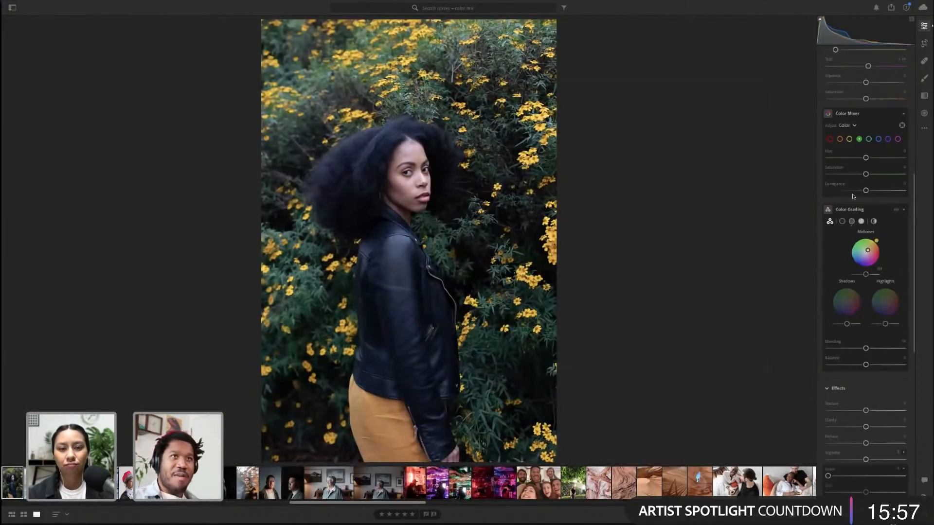
Open the portrait of the older woman in the living room from the filmstrip
scroll(852, 196, up, 5)
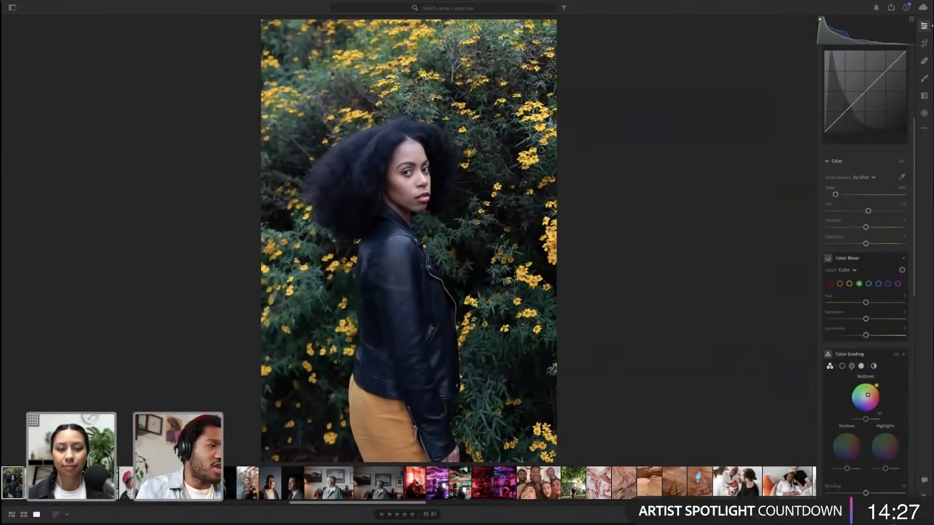
scroll(318, 486, up, 5)
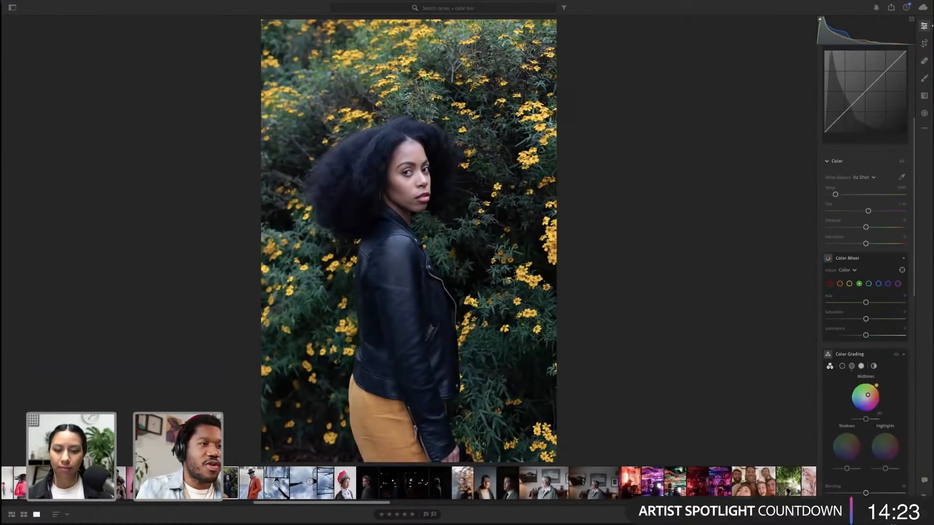
click(583, 482)
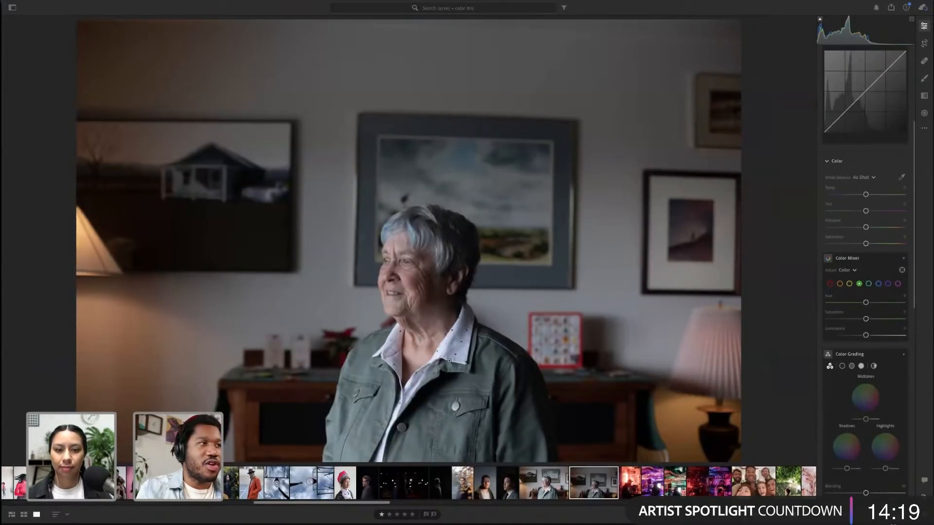
Raise the Temp slider to warm the older woman's portrait
scroll(899, 279, up, 5)
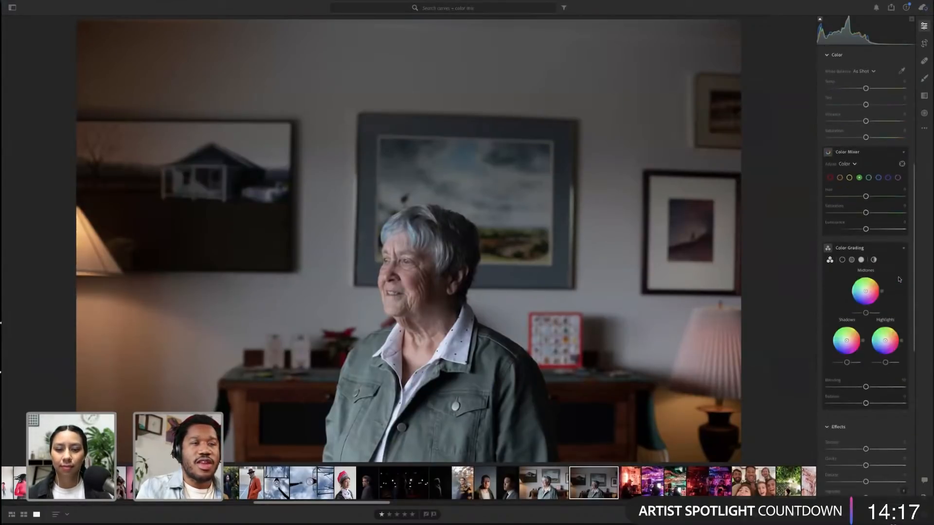
scroll(899, 278, down, 3)
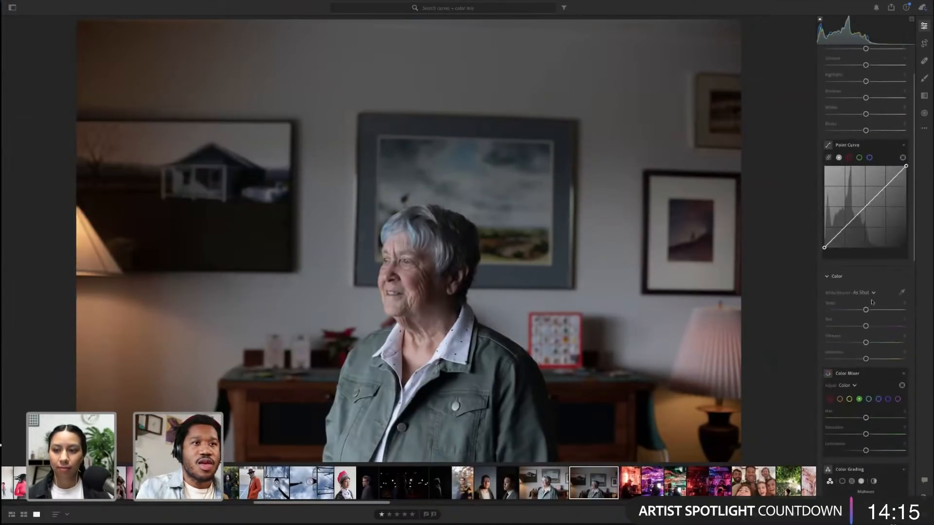
drag(866, 310, 882, 310)
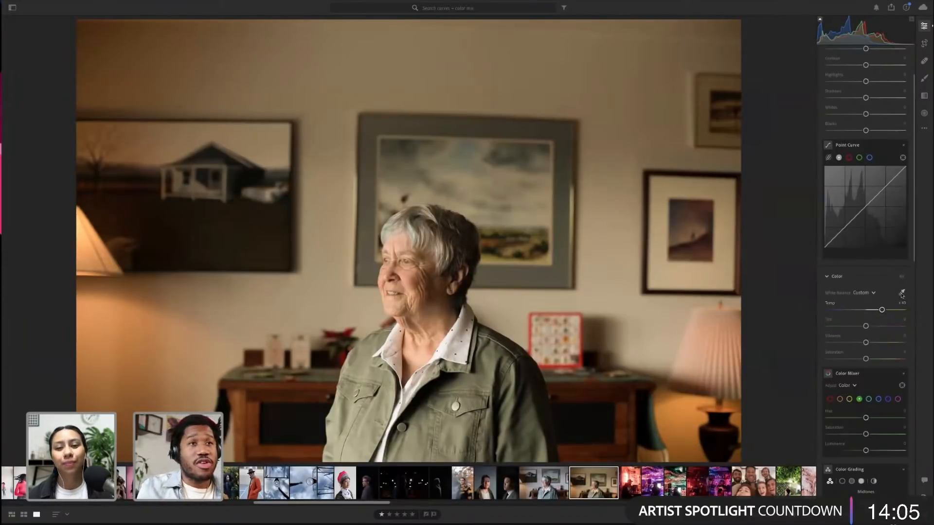
Set the white balance by sampling the woman's jacket with the White Balance eyedropper
mouse_move(901, 293)
key(alt)
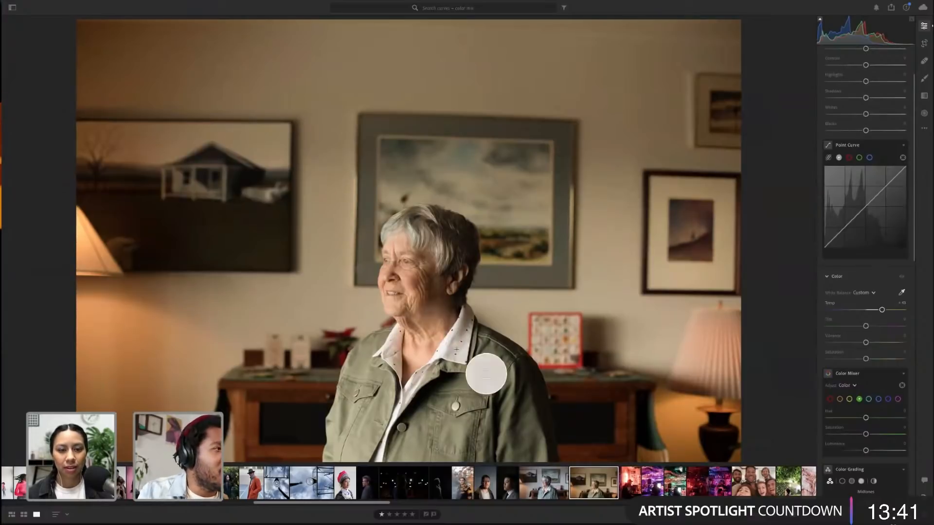
click(476, 368)
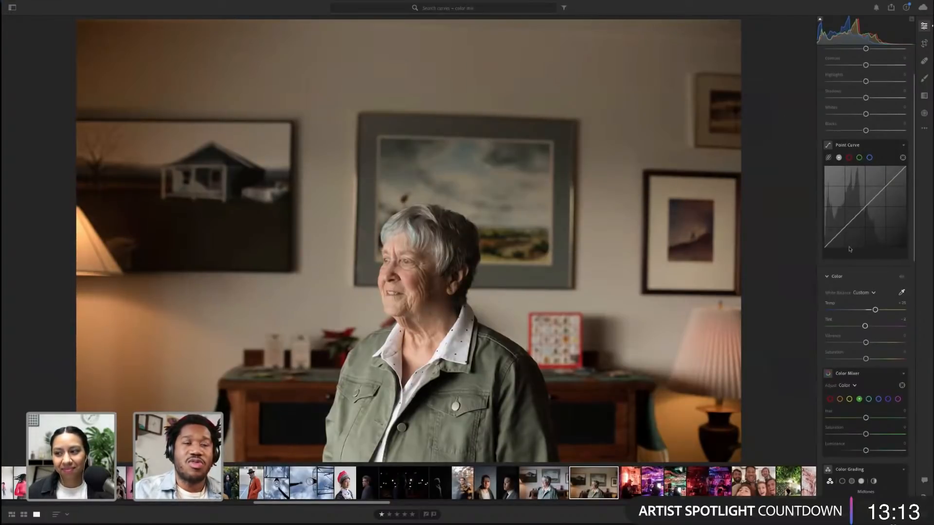
Return to the portrait of the woman in front of yellow flowers
scroll(845, 242, down, 2)
scroll(844, 242, down, 1)
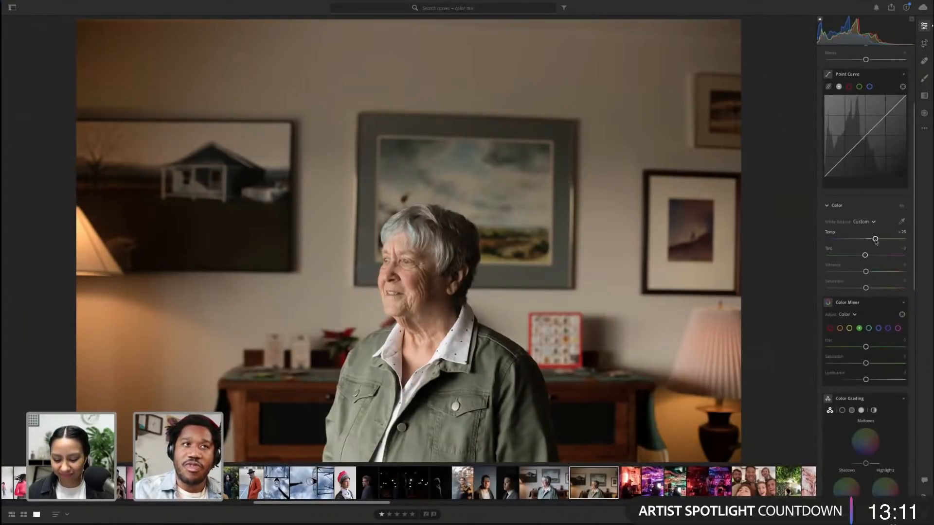
scroll(876, 241, down, 4)
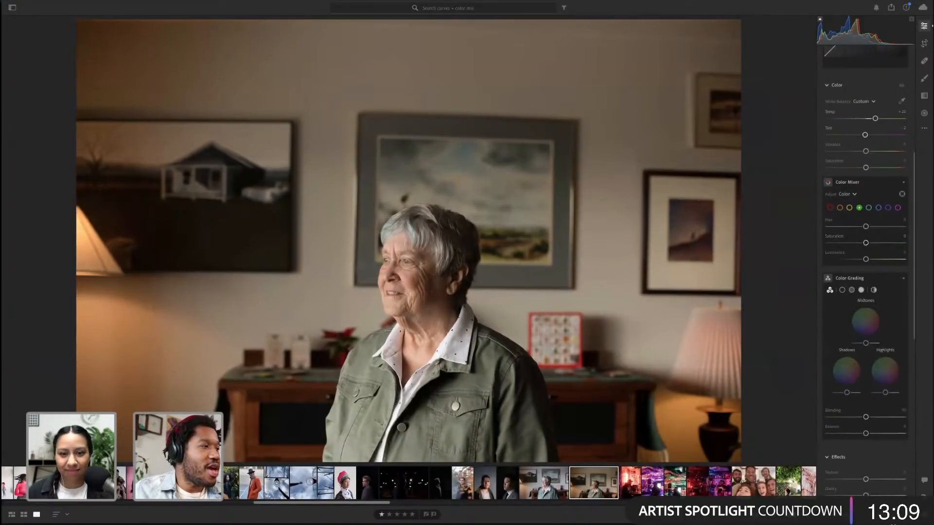
click(227, 489)
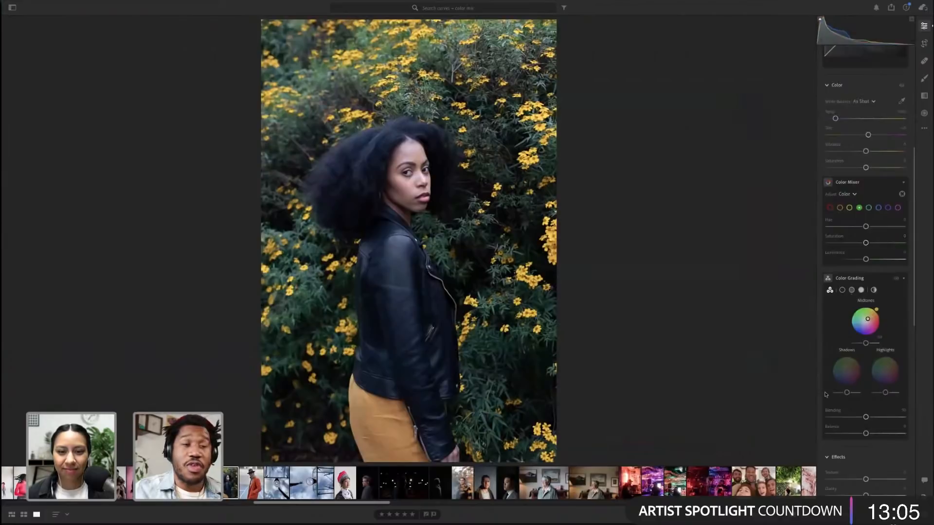
Nudge the Midtones color grading wheel point slightly
scroll(864, 338, up, 1)
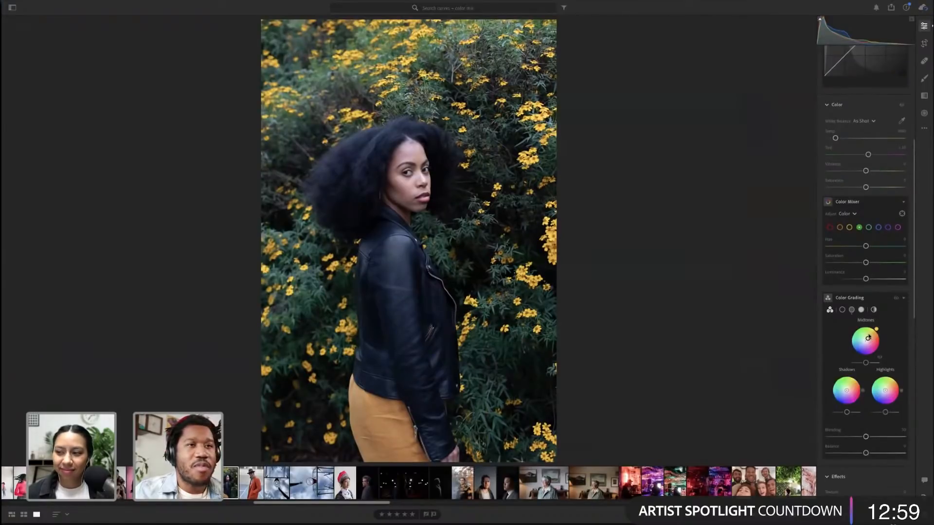
mouse_move(868, 339)
drag(869, 339, 868, 338)
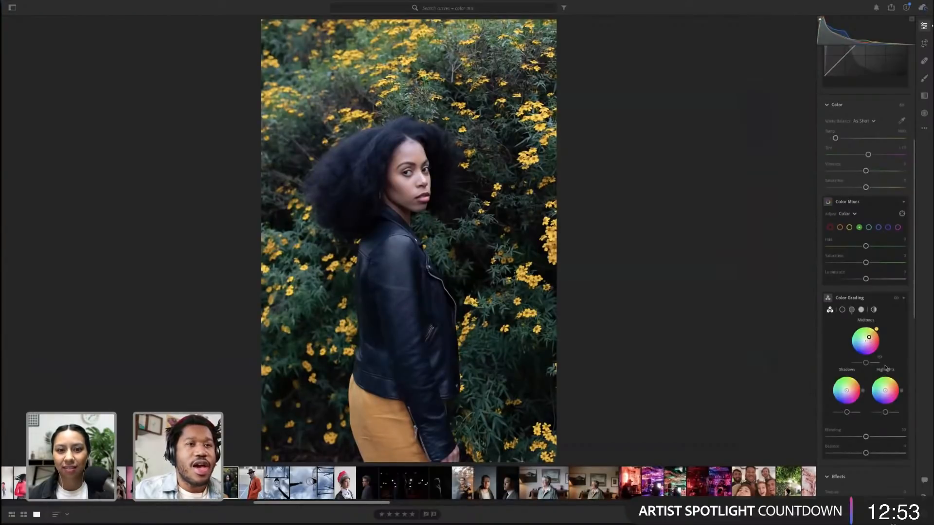
Lower the yellow Hue in the Color Mixer
scroll(886, 368, up, 1)
scroll(886, 367, up, 4)
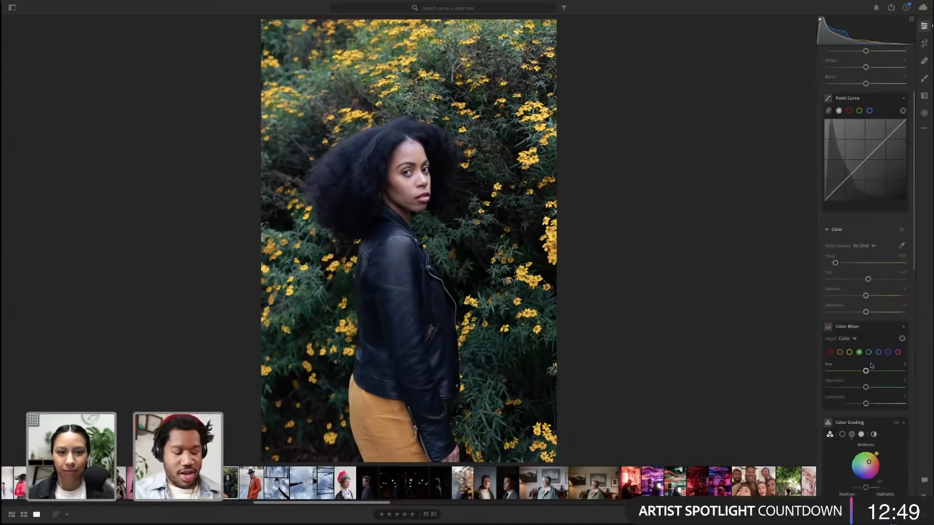
key(alt)
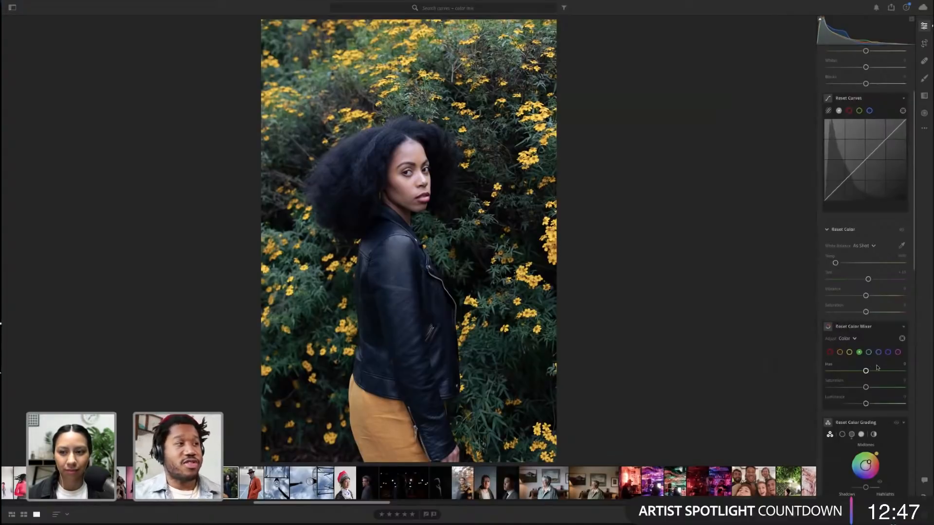
click(849, 352)
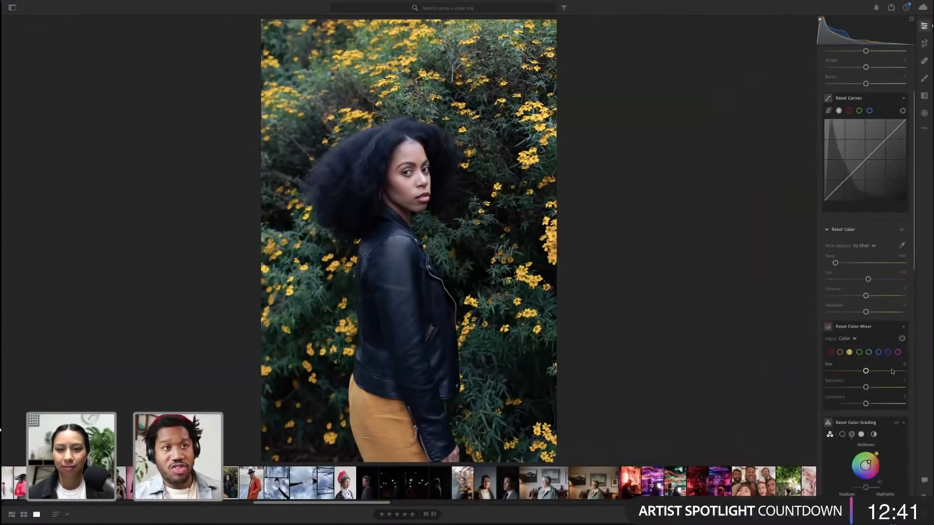
drag(866, 371, 854, 373)
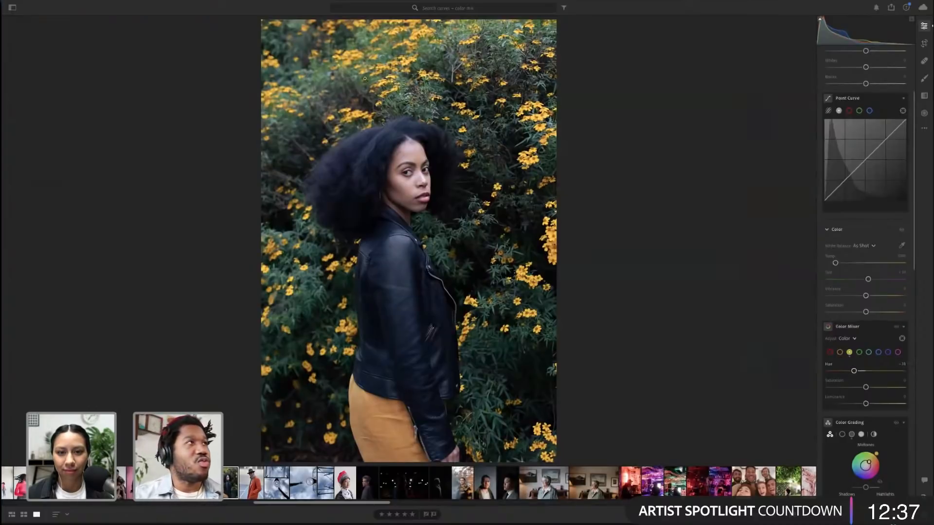
Compare the photo with and without the Color Mixer adjustments, zoomed in on the flowers
click(896, 330)
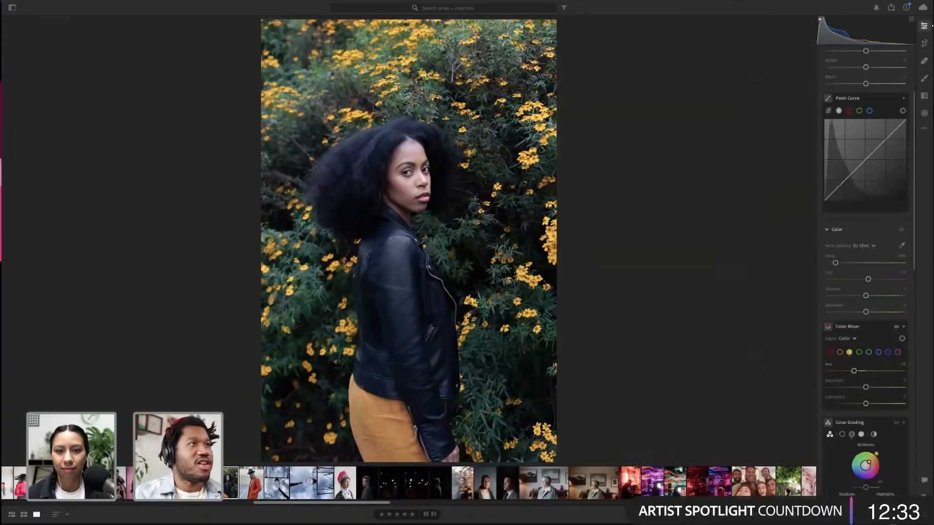
click(532, 122)
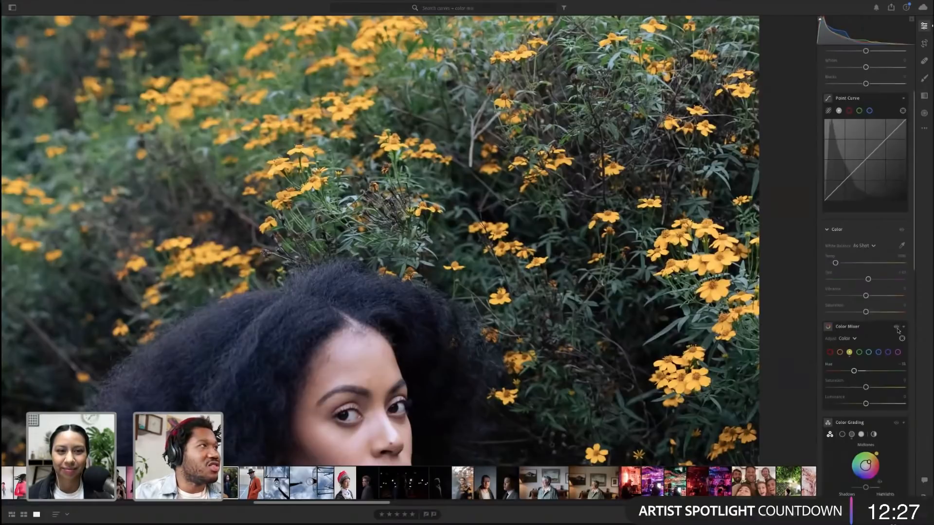
drag(898, 331, 898, 330)
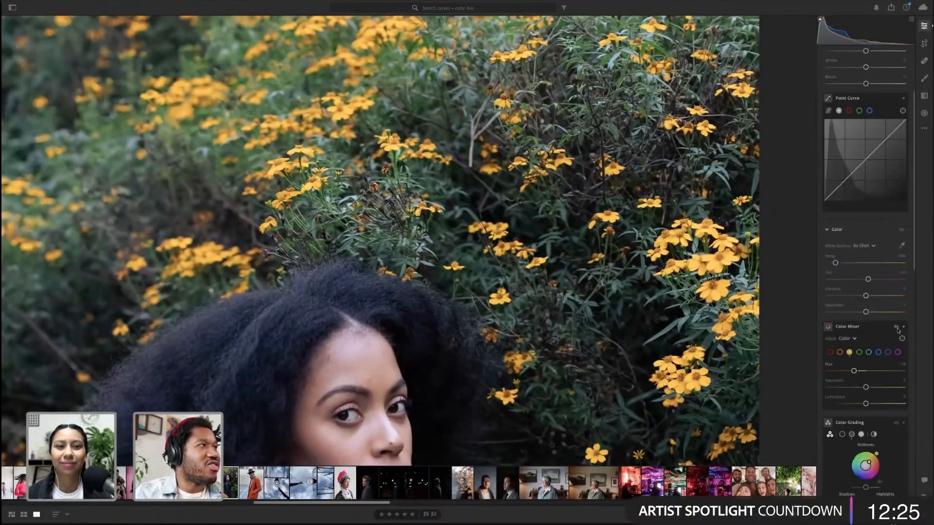
Raise the yellow Saturation and Luminance in the Color Mixer
click(552, 343)
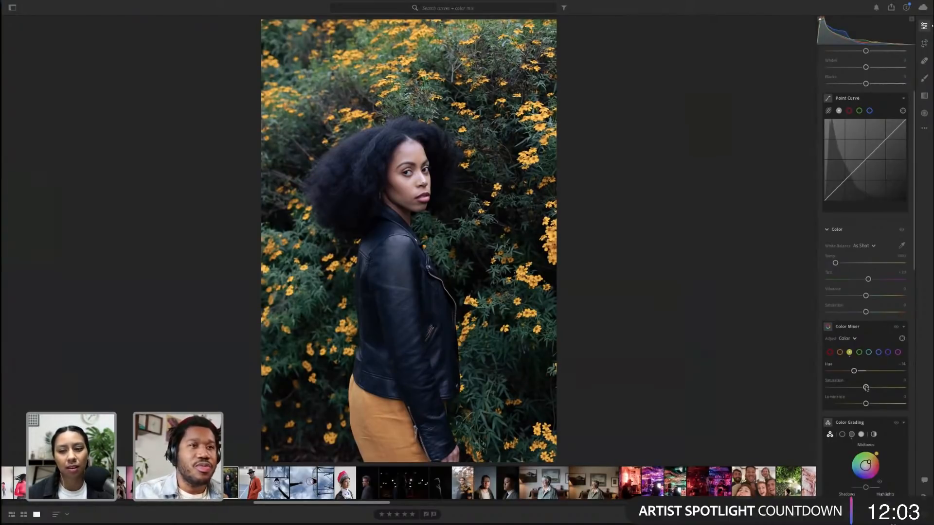
mouse_move(866, 388)
mouse_down()
mouse_move(859, 404)
mouse_move(869, 404)
mouse_up()
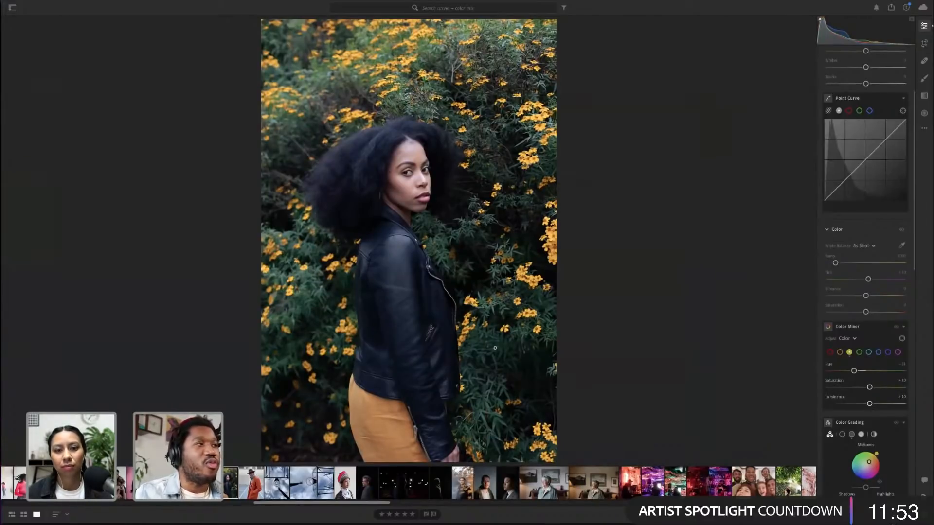
Try raising the global Saturation and Vibrance on the zoomed-in portrait, resetting each back to zero
click(491, 165)
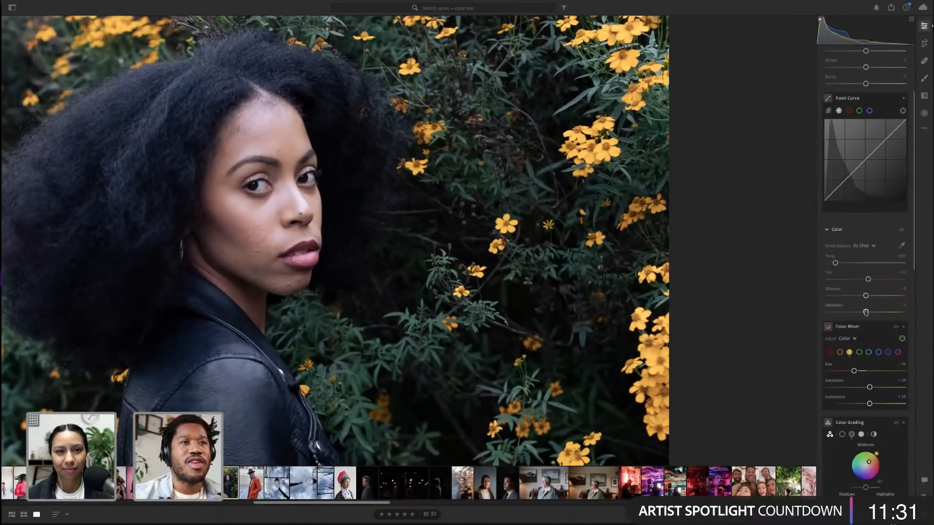
drag(866, 312, 913, 314)
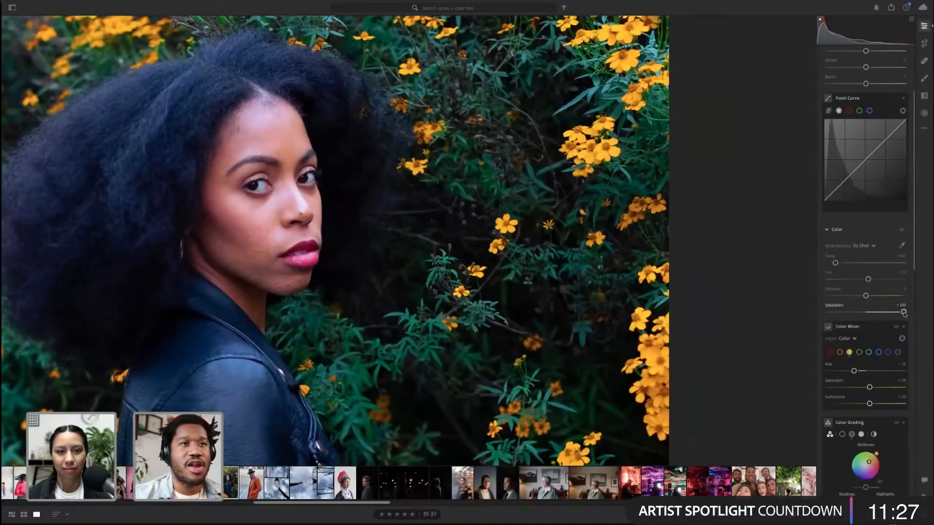
double_click(903, 312)
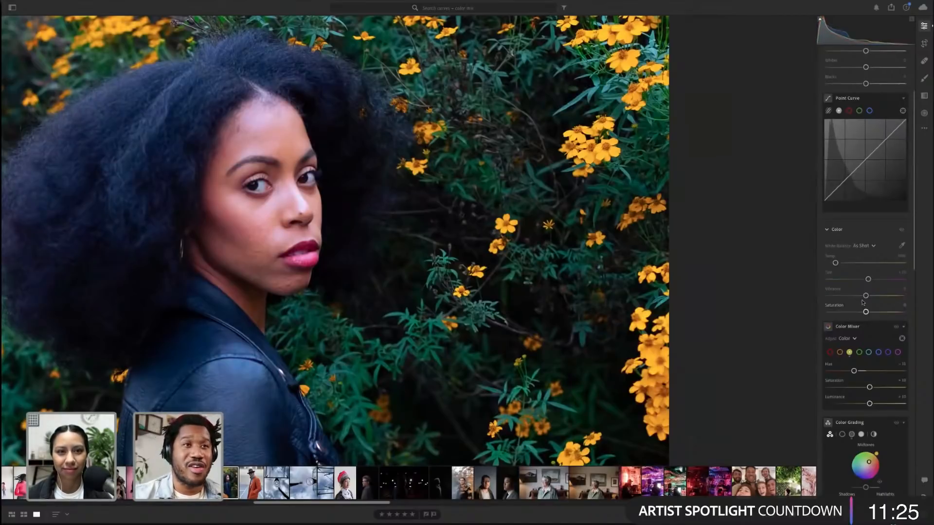
drag(866, 297, 870, 297)
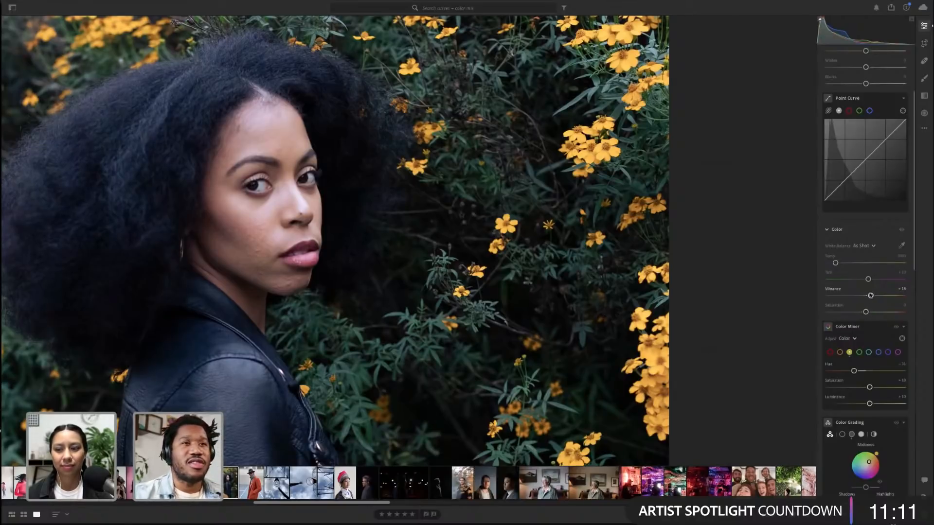
double_click(871, 296)
drag(866, 312, 884, 312)
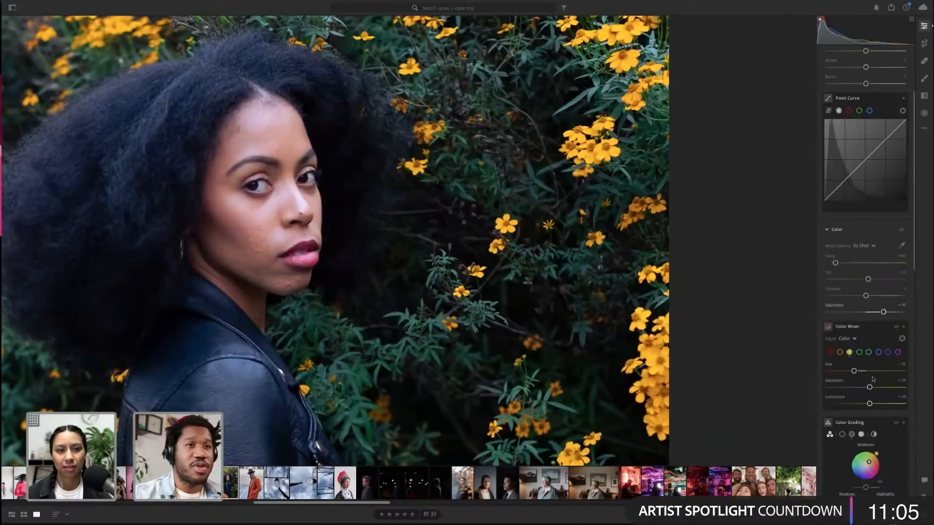
double_click(884, 312)
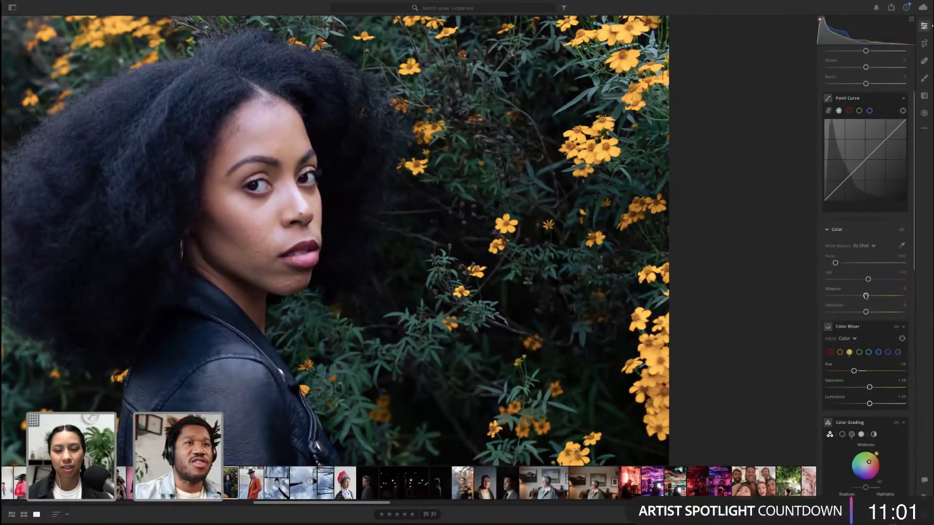
drag(866, 296, 882, 297)
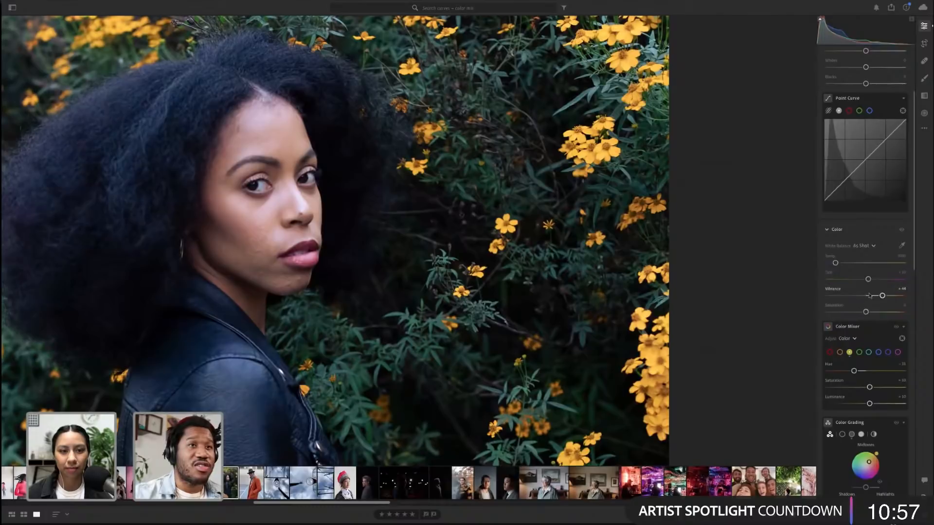
double_click(882, 296)
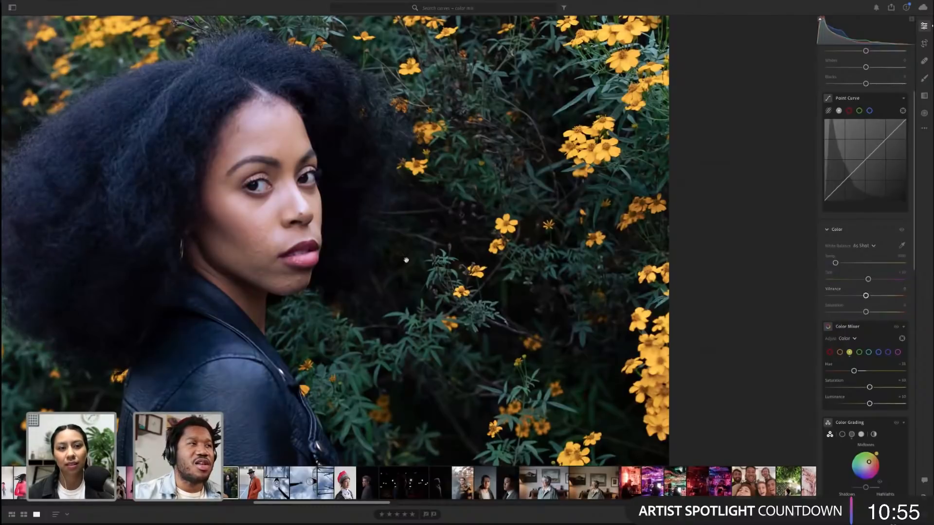
click(406, 260)
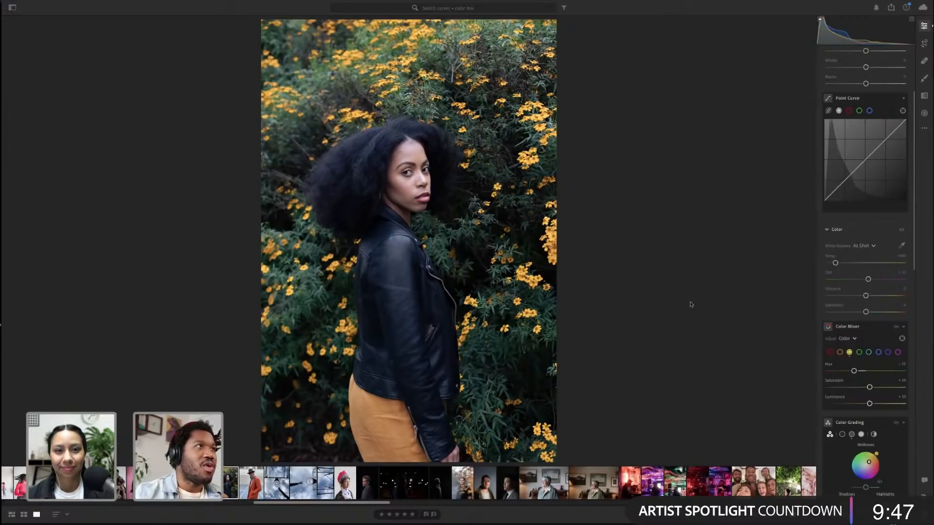
Compare the edited portrait with the neighbouring photo and with its original, unedited version
key(Left)
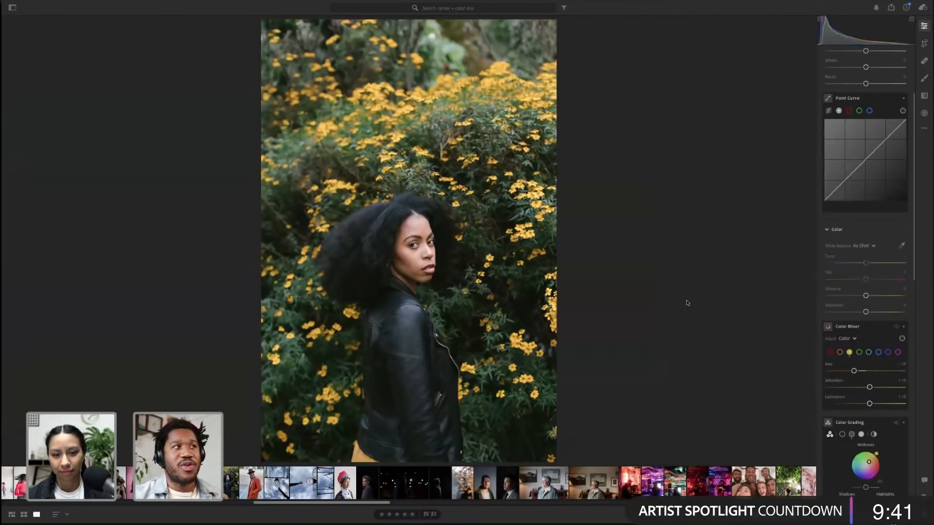
key(Left)
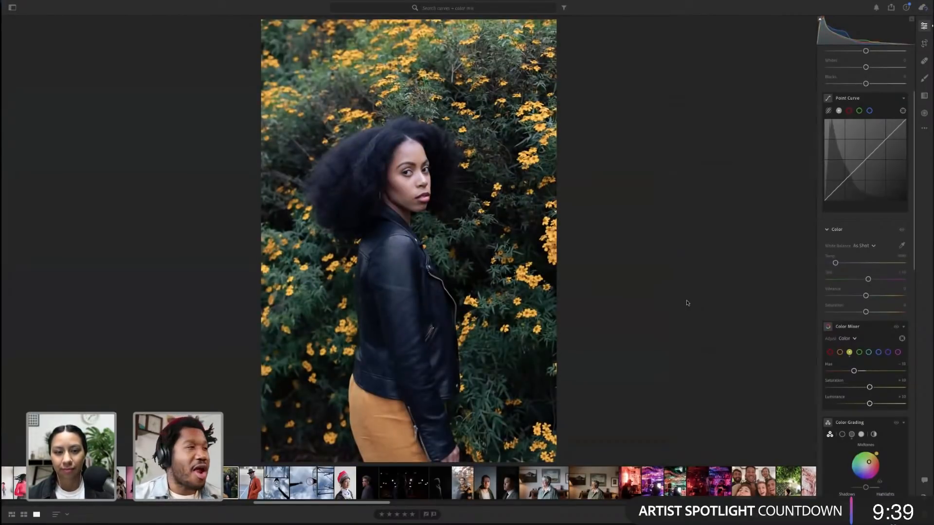
scroll(865, 233, up, 2)
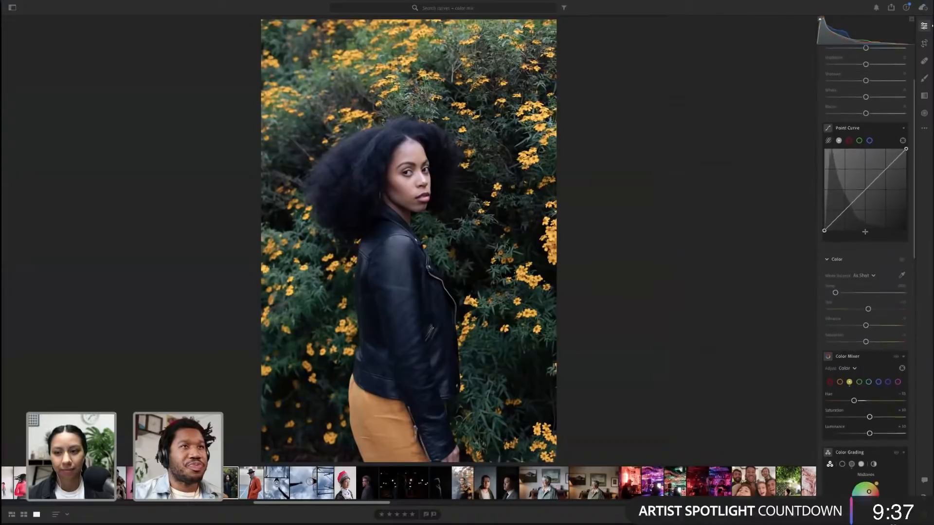
scroll(864, 231, up, 2)
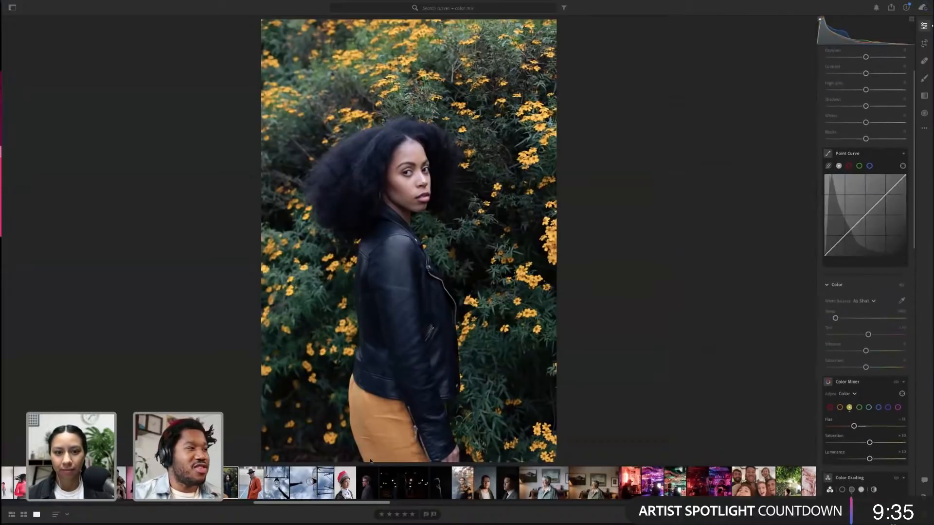
key(backslash)
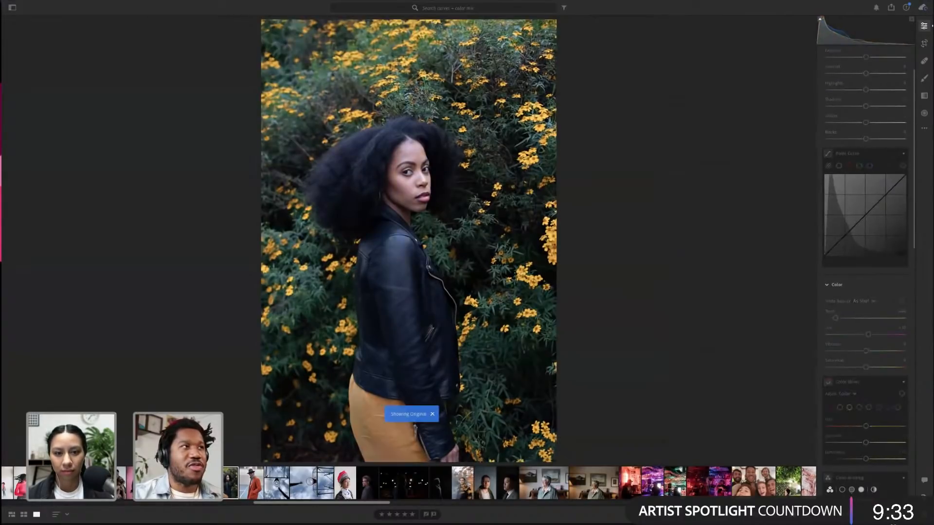
key(backslash)
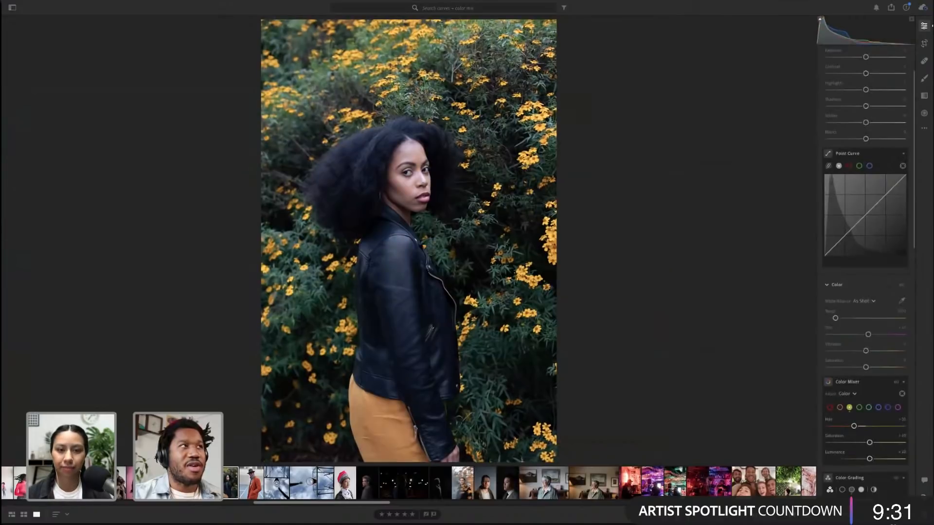
key(backslash)
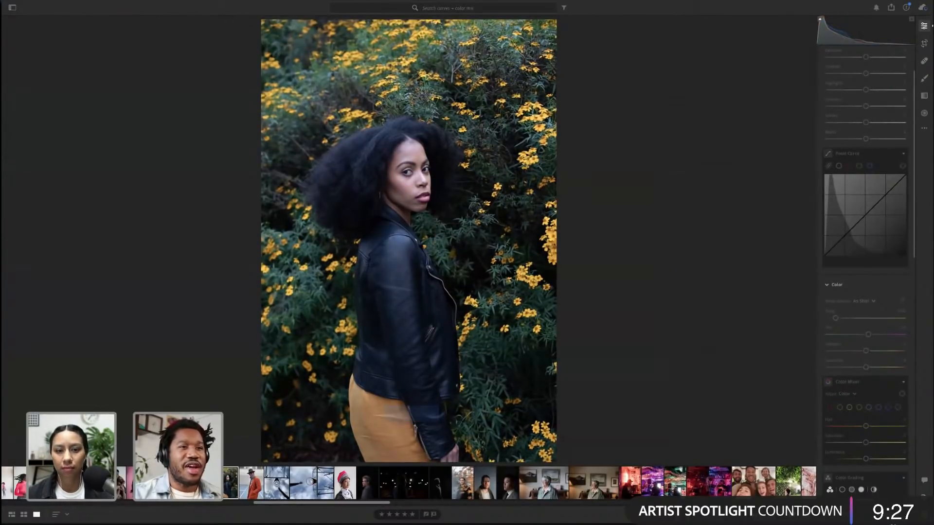
key(backslash)
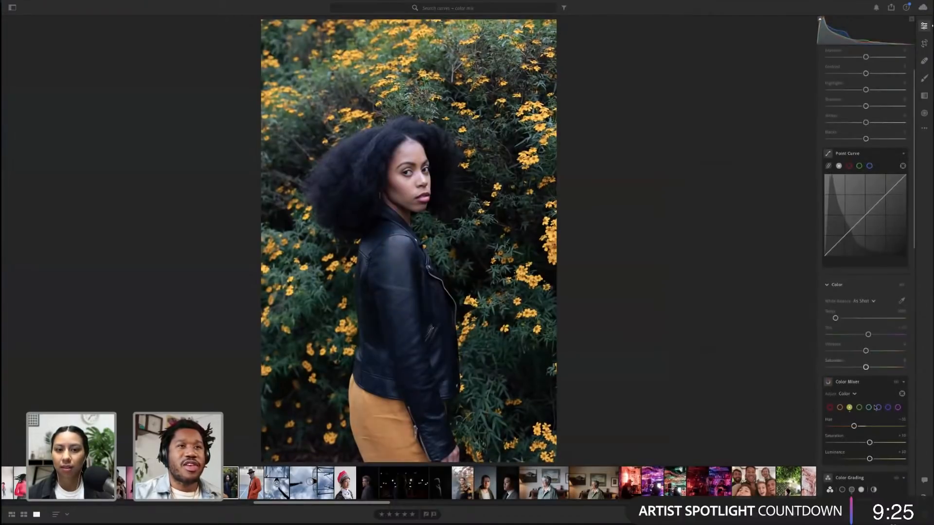
Select the green channel in the Color Mixer, lower its Luminance and raise its Hue and Saturation
click(861, 409)
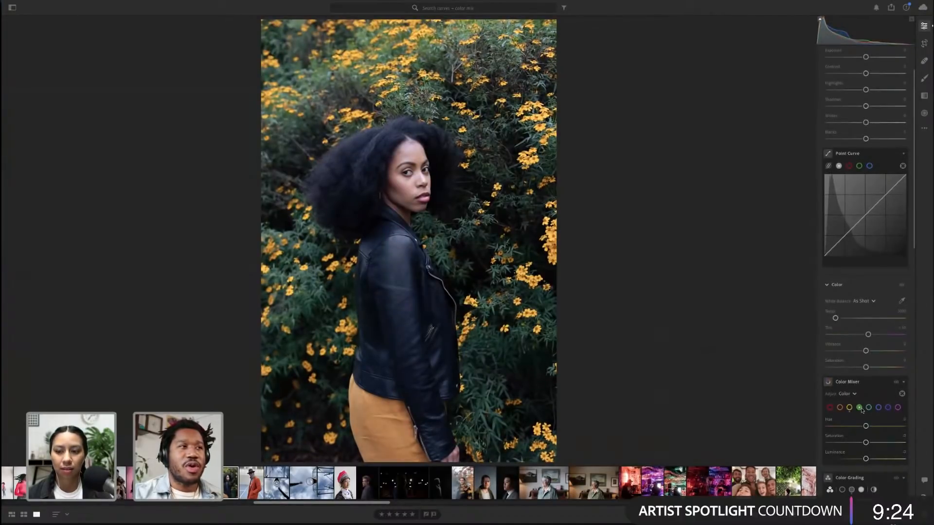
click(525, 166)
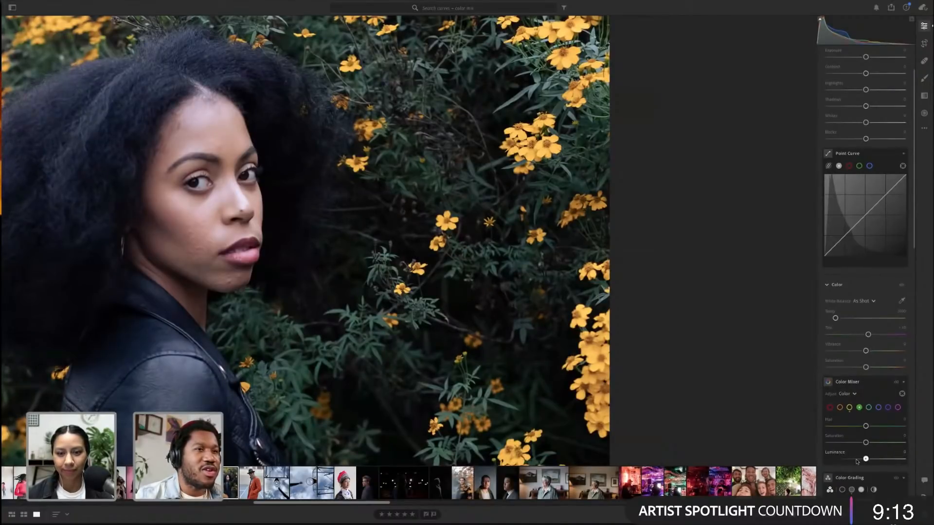
drag(866, 459, 860, 459)
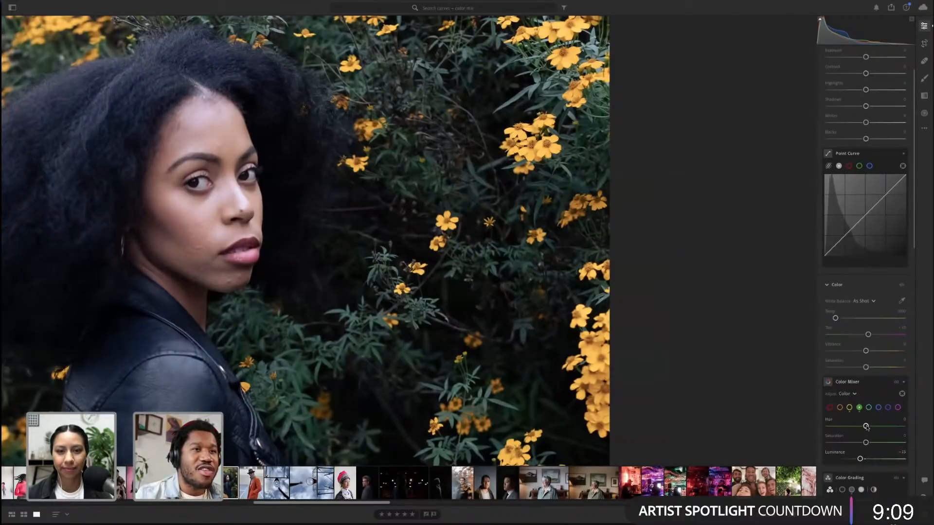
drag(866, 426, 877, 426)
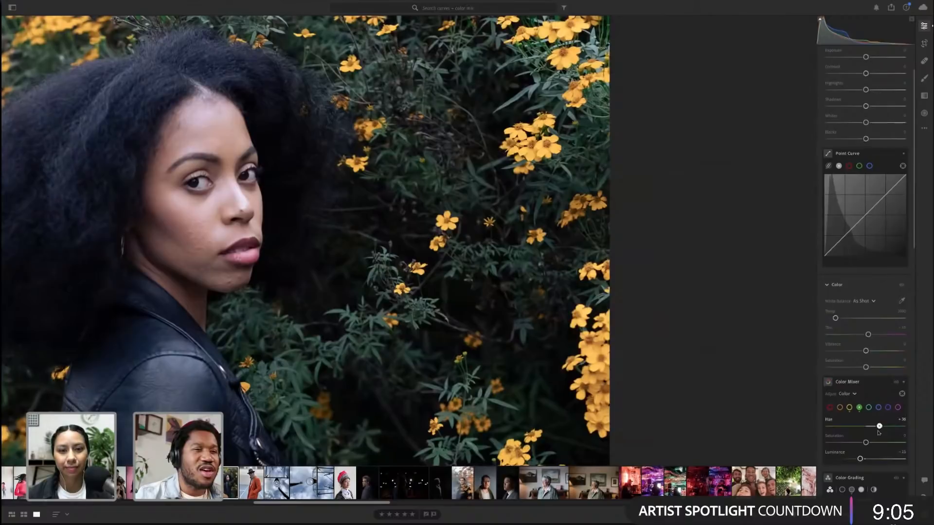
drag(866, 442, 880, 444)
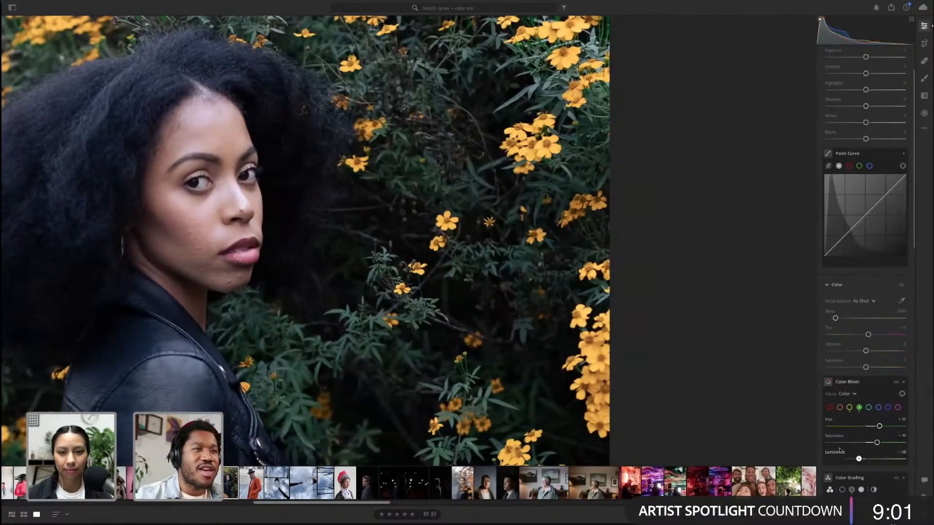
click(548, 302)
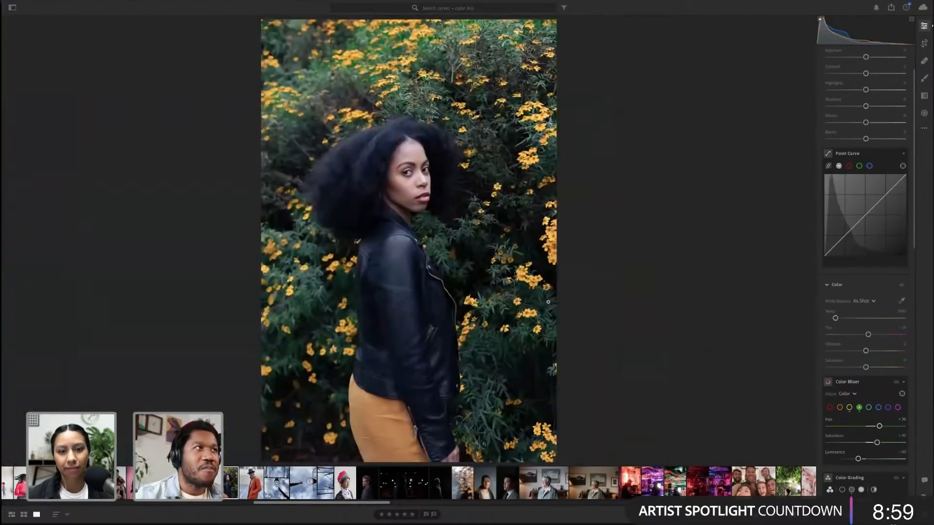
Reduce the green Saturation and Hue slightly, checking the foliage zoomed in
click(339, 52)
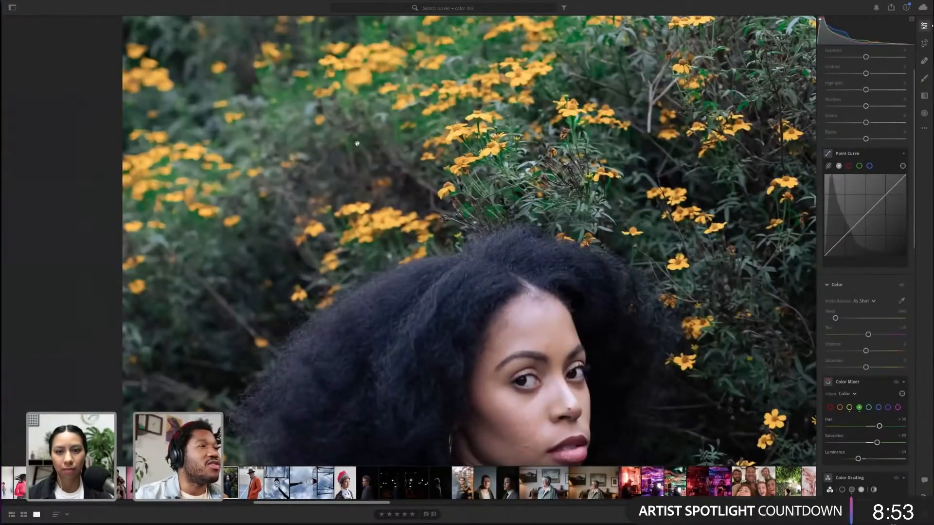
click(444, 118)
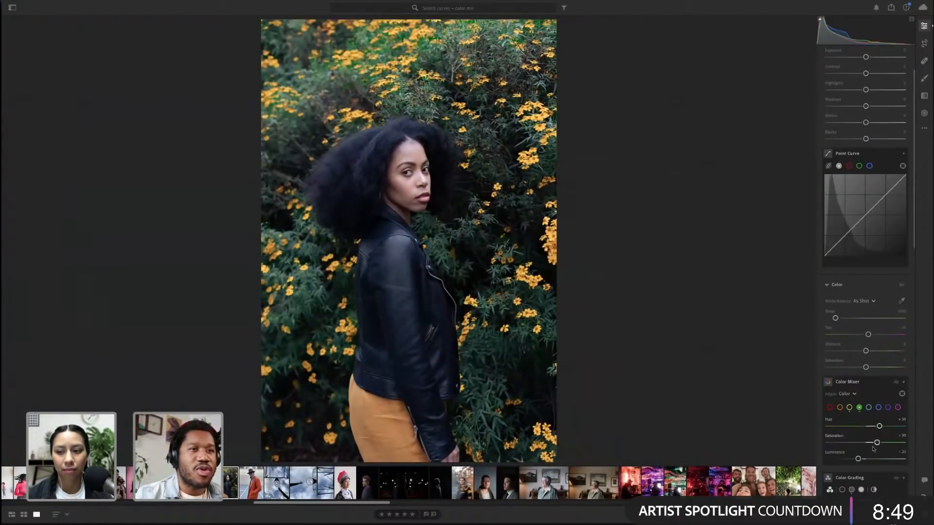
drag(876, 442, 861, 459)
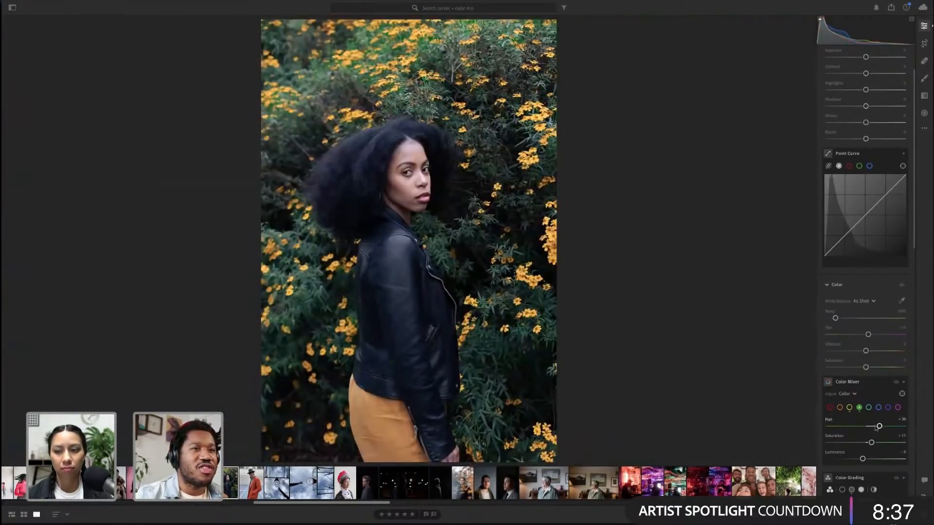
drag(879, 426, 874, 426)
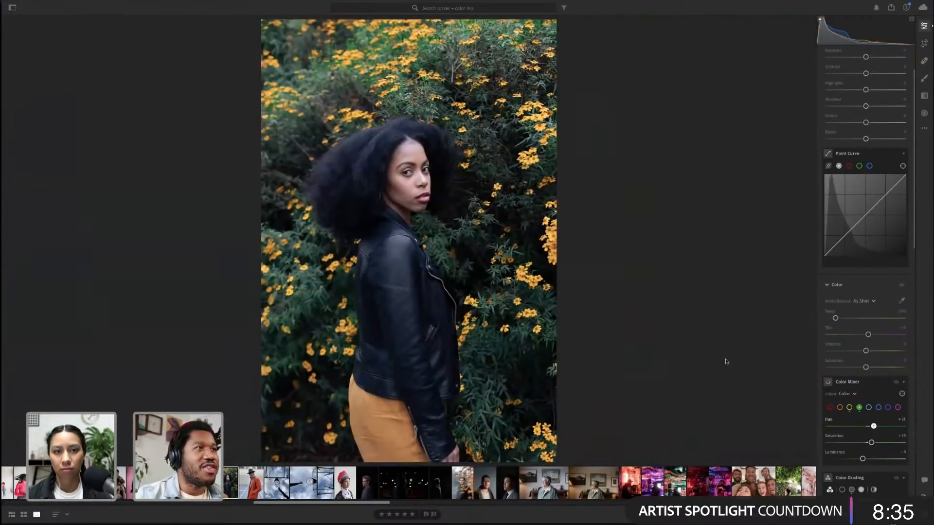
key(z)
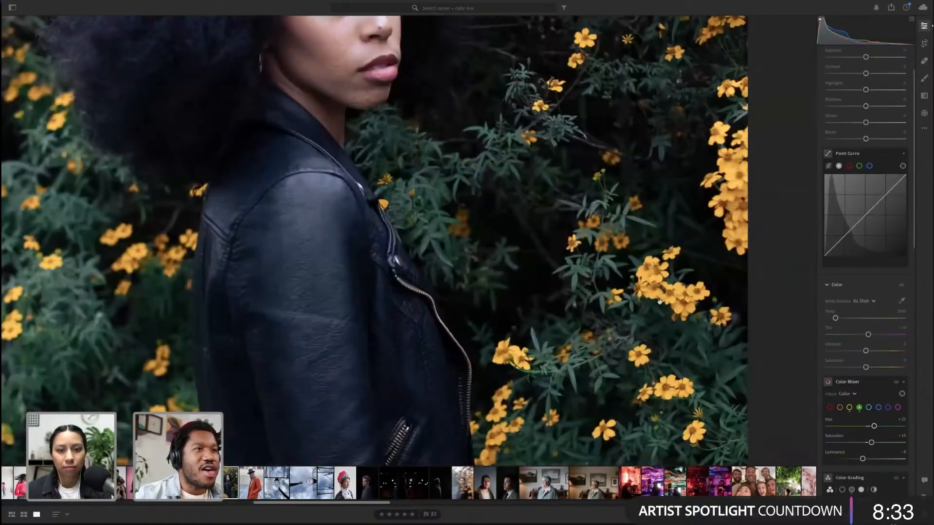
drag(660, 302, 619, 284)
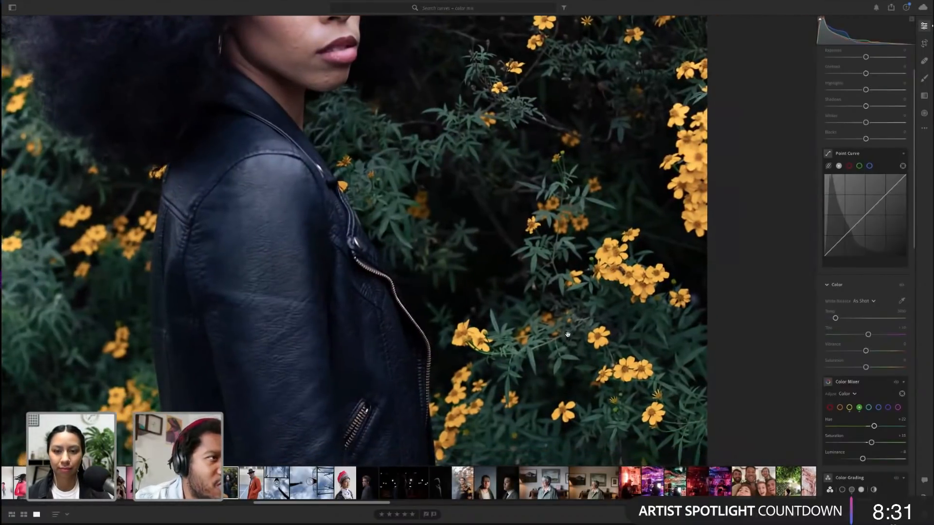
click(619, 254)
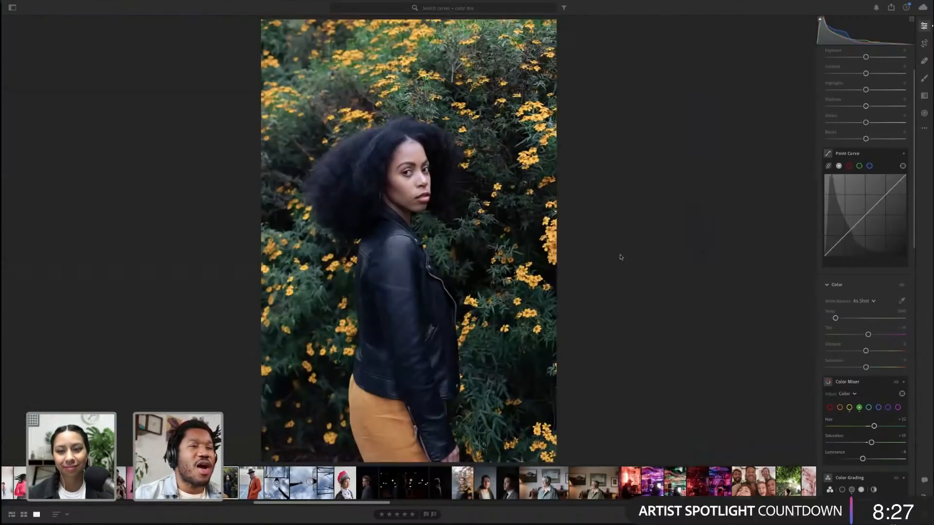
Raise the global Vibrance slightly in the Color panel
scroll(880, 381, down, 2)
scroll(881, 381, down, 3)
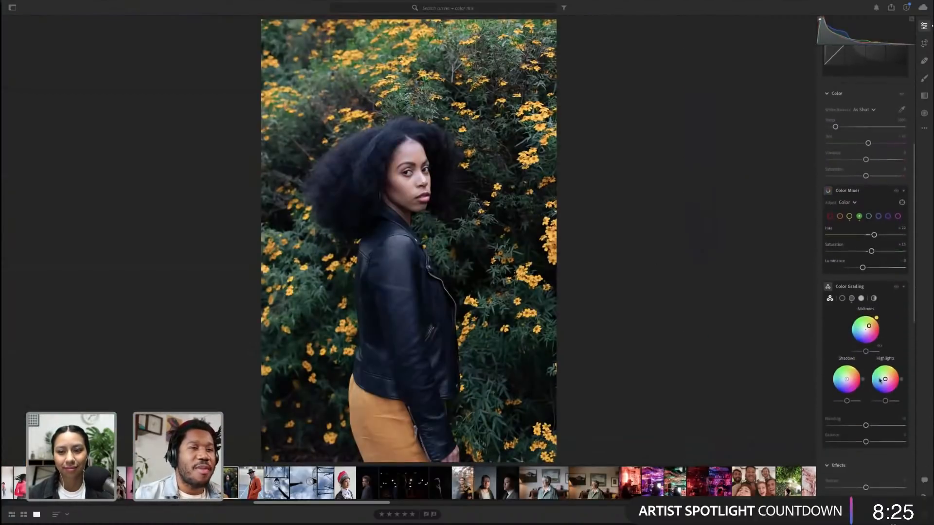
scroll(880, 380, up, 3)
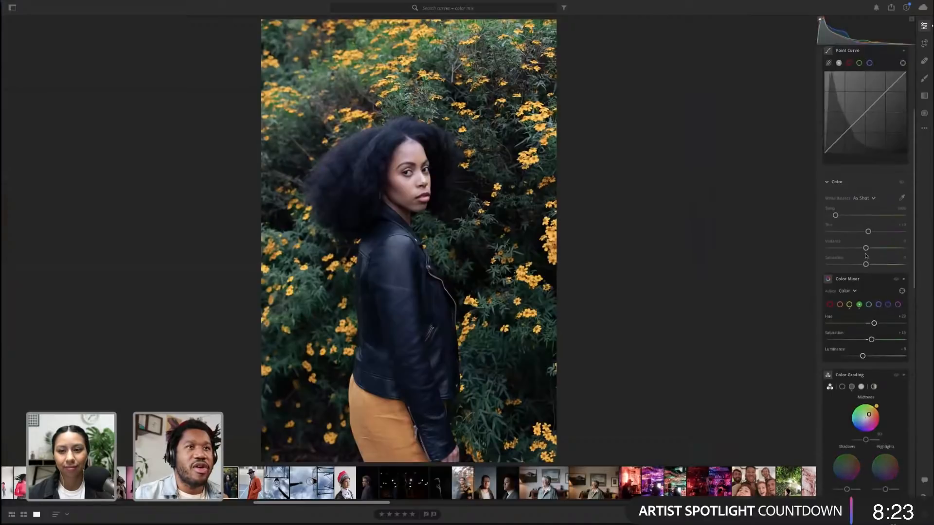
drag(866, 248, 873, 250)
scroll(877, 291, down, 2)
scroll(878, 291, down, 5)
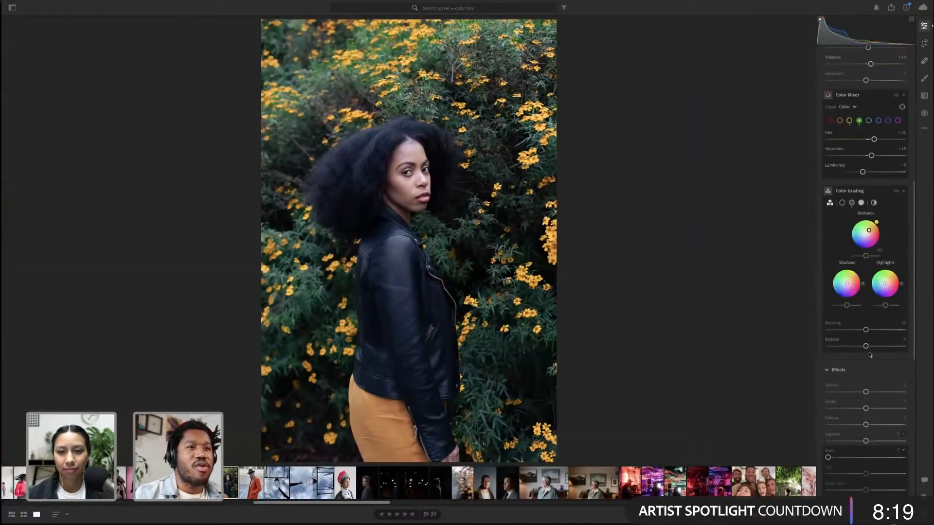
Raise the Dehaze amount slightly in the Effects panel
click(862, 407)
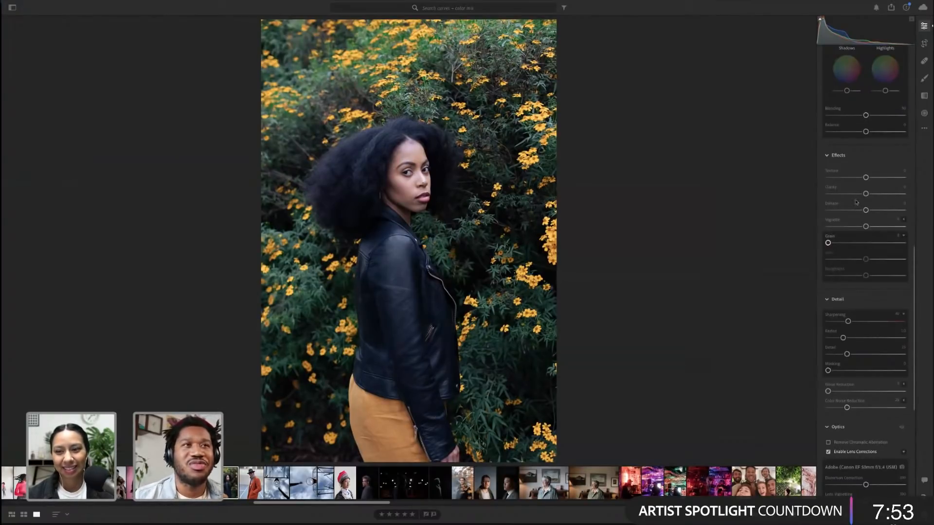
drag(866, 211, 871, 211)
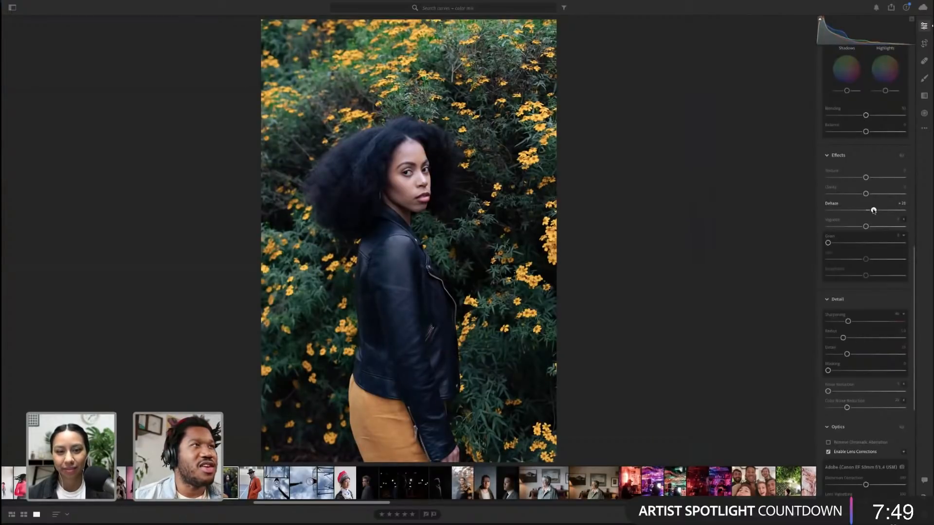
Fine-tune the Shadows color grading wheel, checking the result zoomed in on the portrait's face
scroll(875, 204, up, 3)
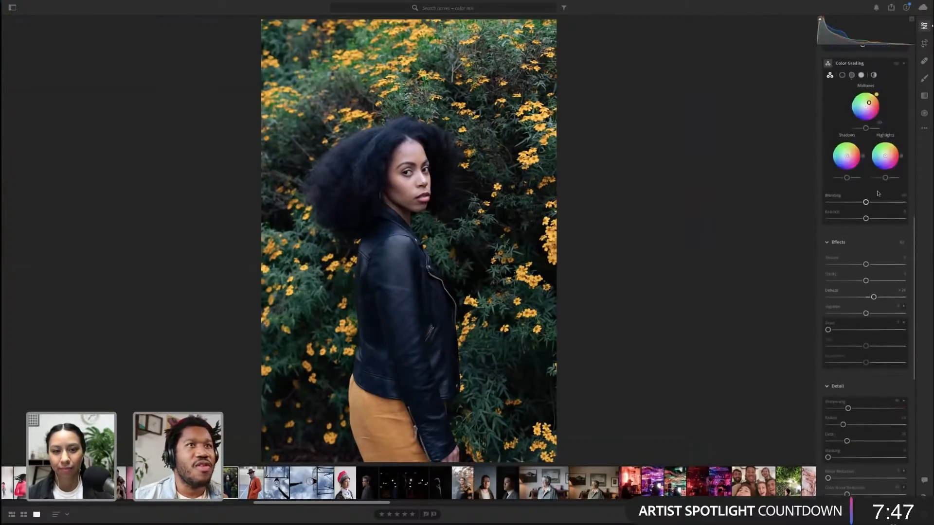
scroll(878, 194, up, 1)
drag(849, 164, 847, 161)
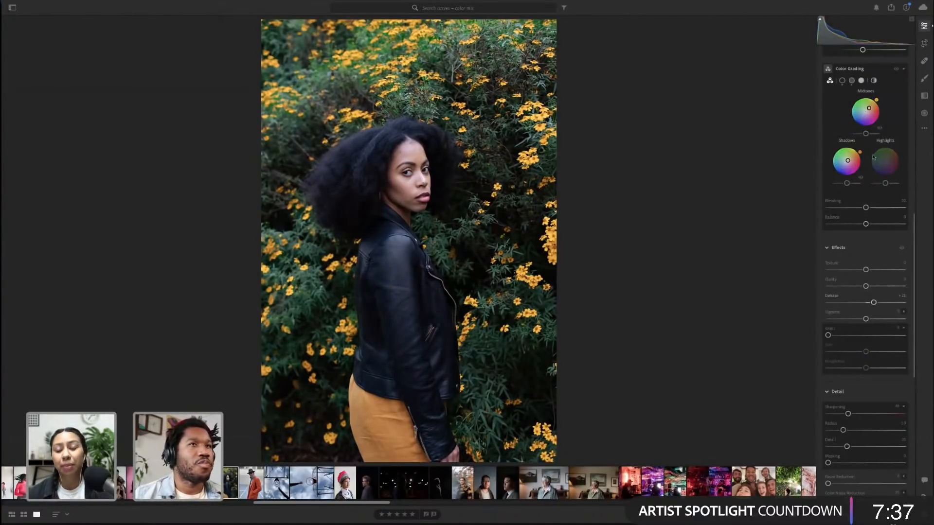
scroll(873, 157, up, 7)
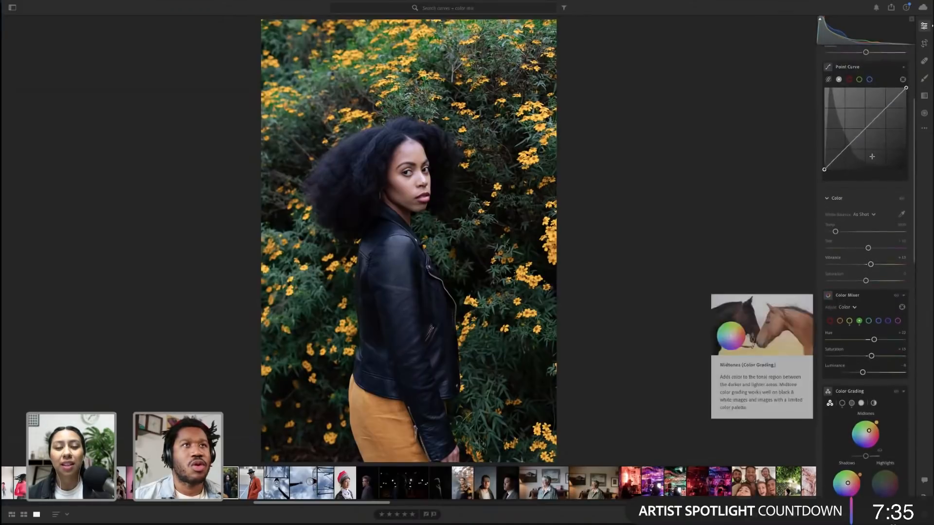
scroll(872, 156, up, 1)
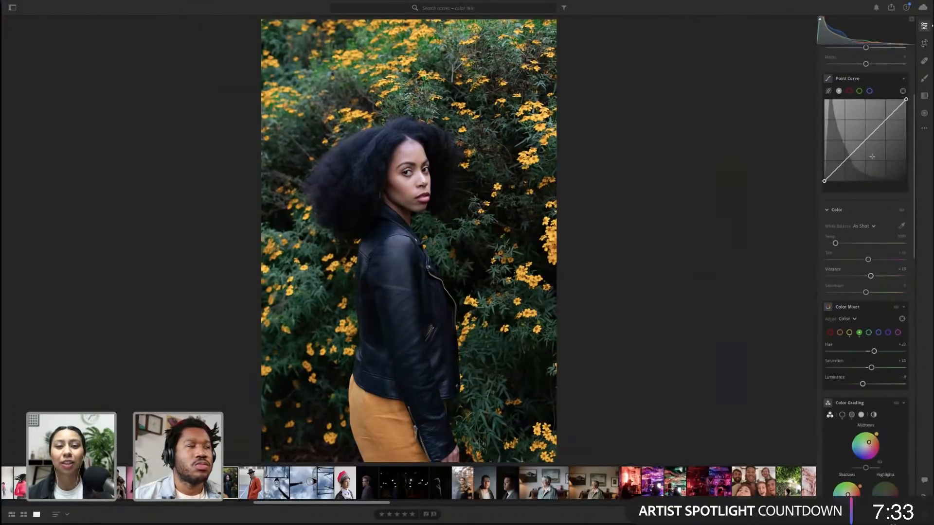
scroll(872, 157, down, 10)
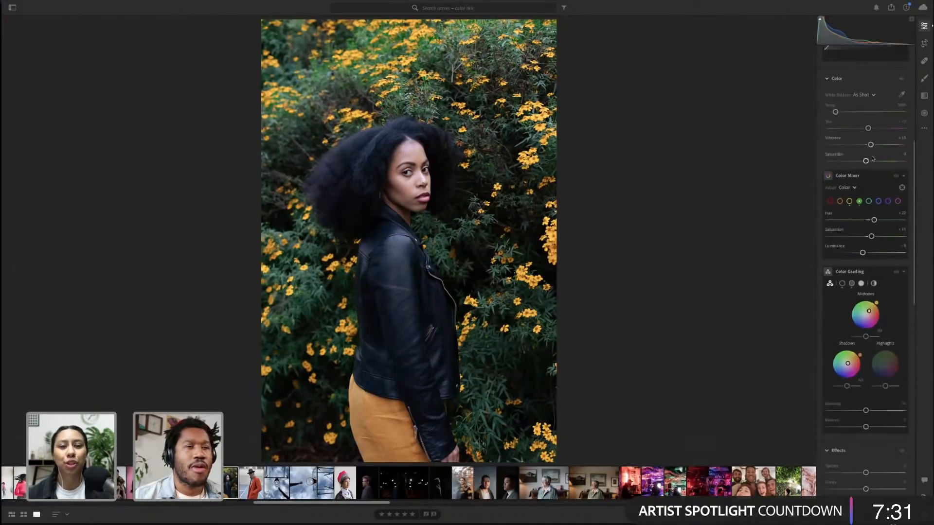
mouse_move(866, 241)
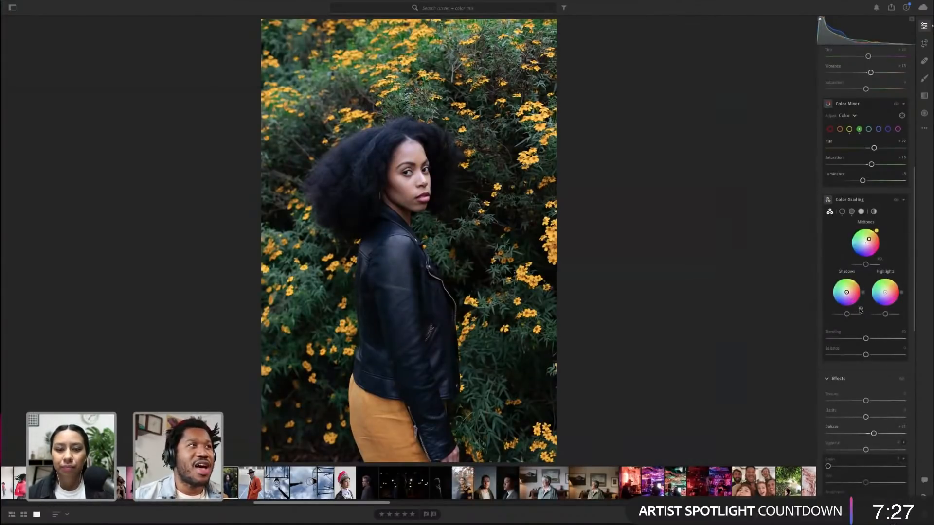
click(377, 153)
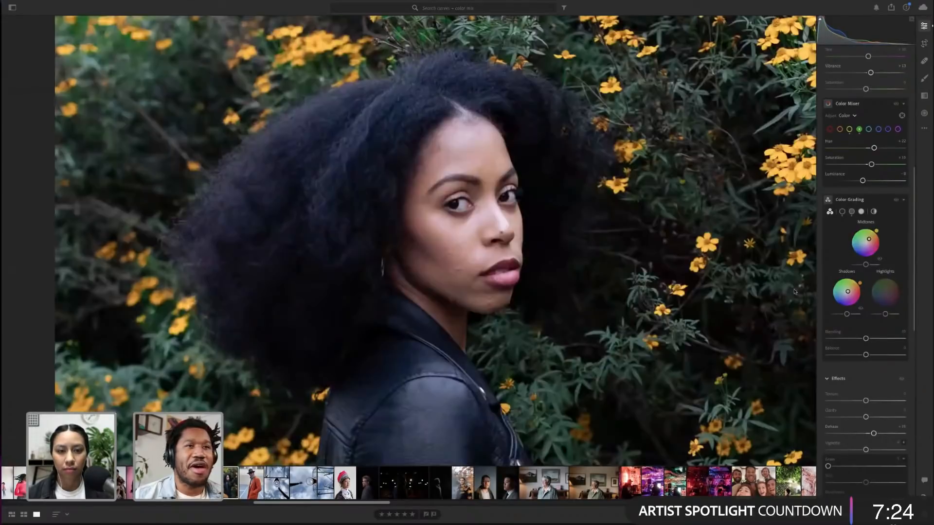
click(862, 310)
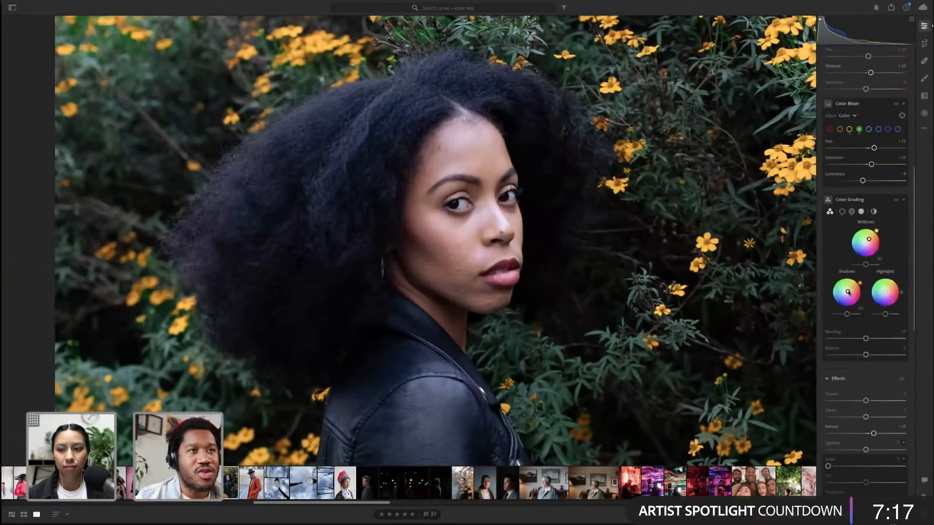
mouse_move(848, 292)
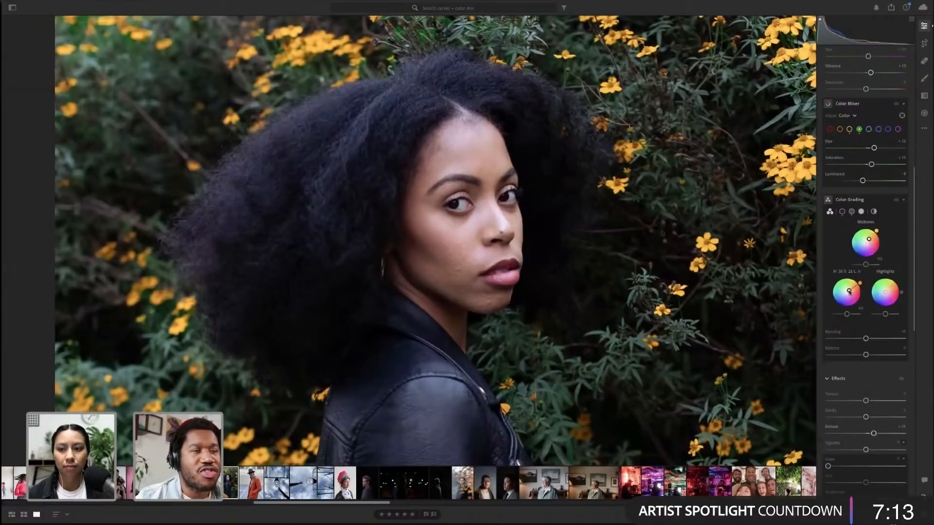
key(alt)
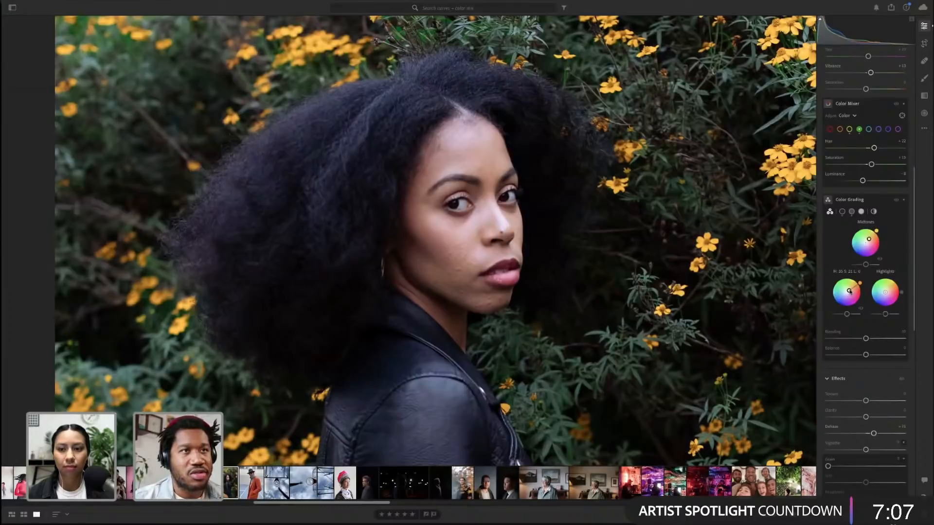
drag(850, 292, 850, 292)
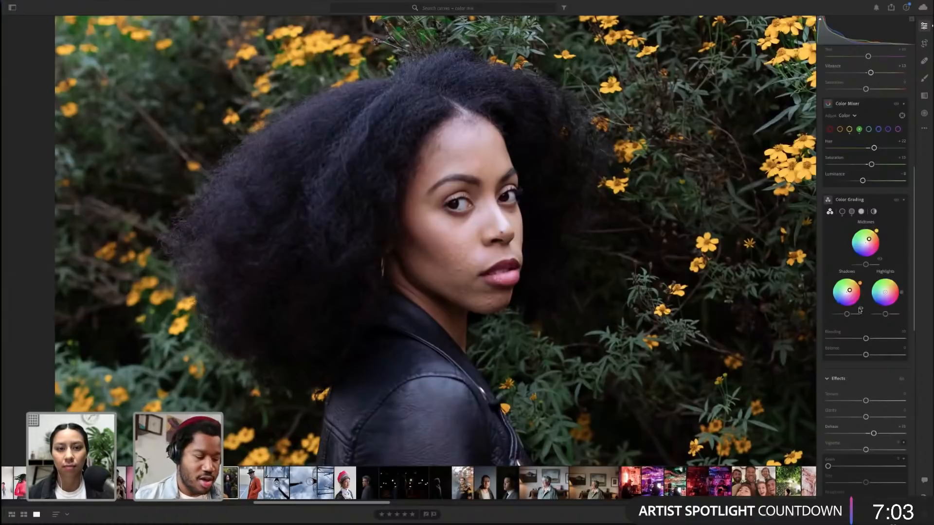
click(381, 195)
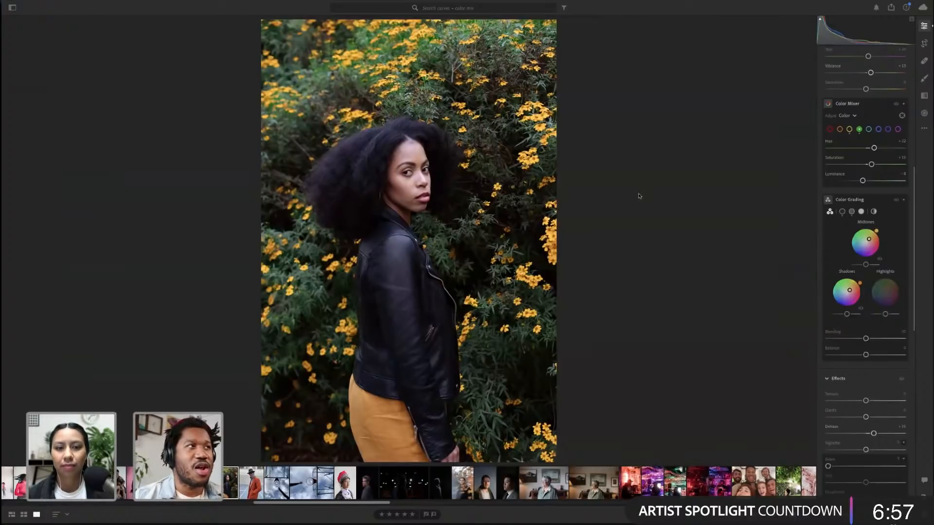
Reset the green channel's Hue, Saturation and Luminance in the Color Mixer, checking the foliage zoomed in
double_click(874, 148)
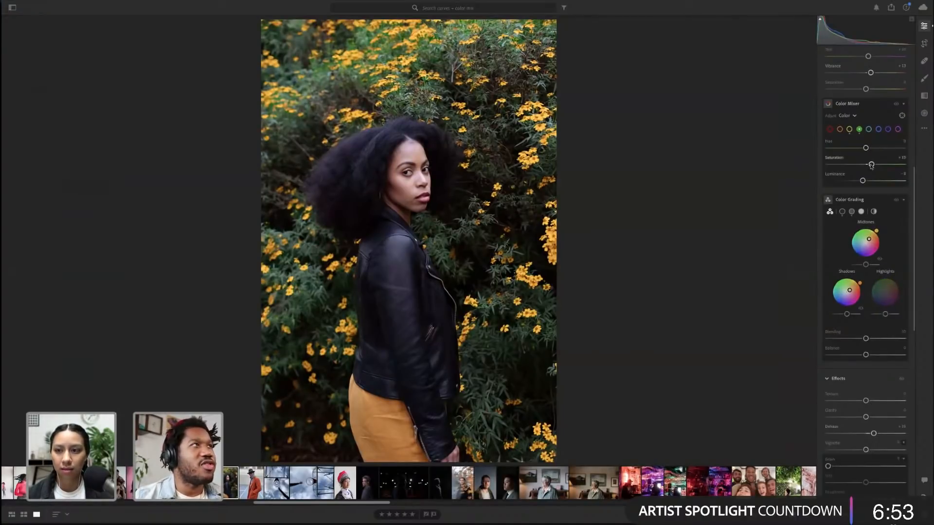
double_click(871, 164)
double_click(863, 180)
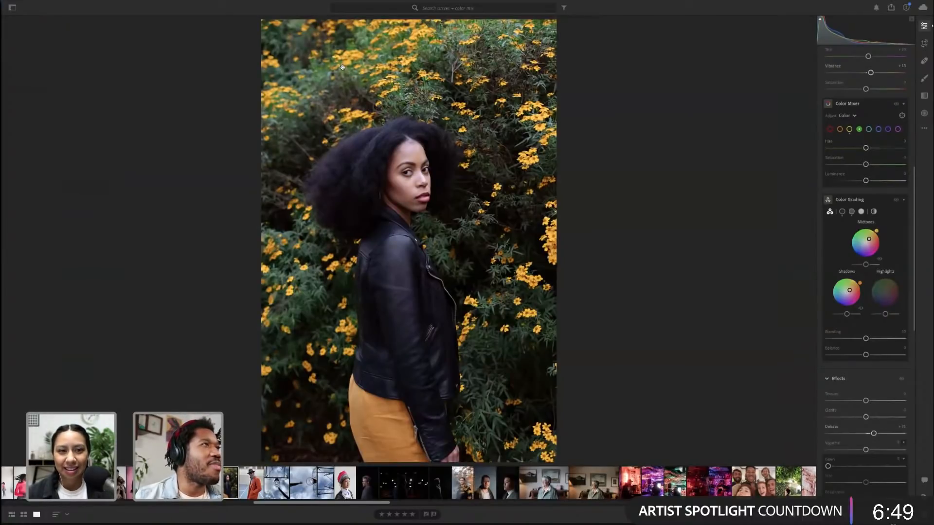
click(314, 80)
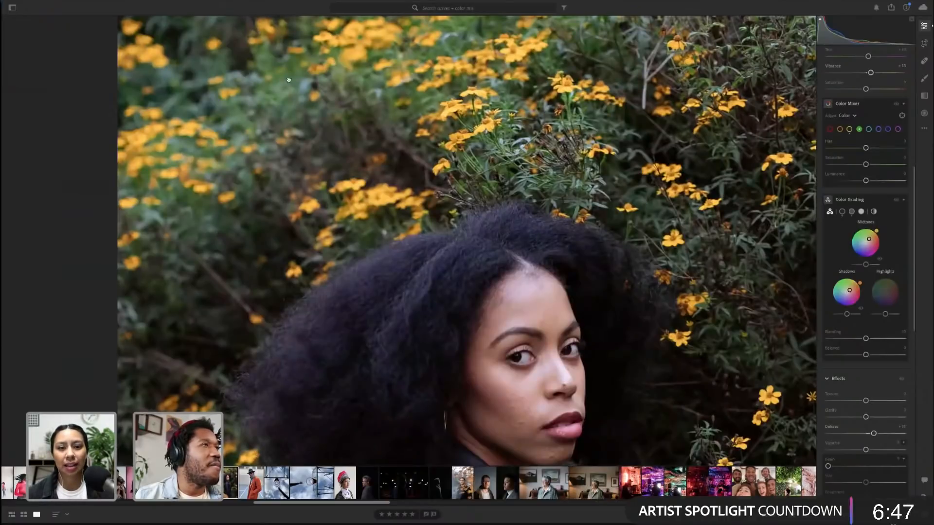
click(360, 83)
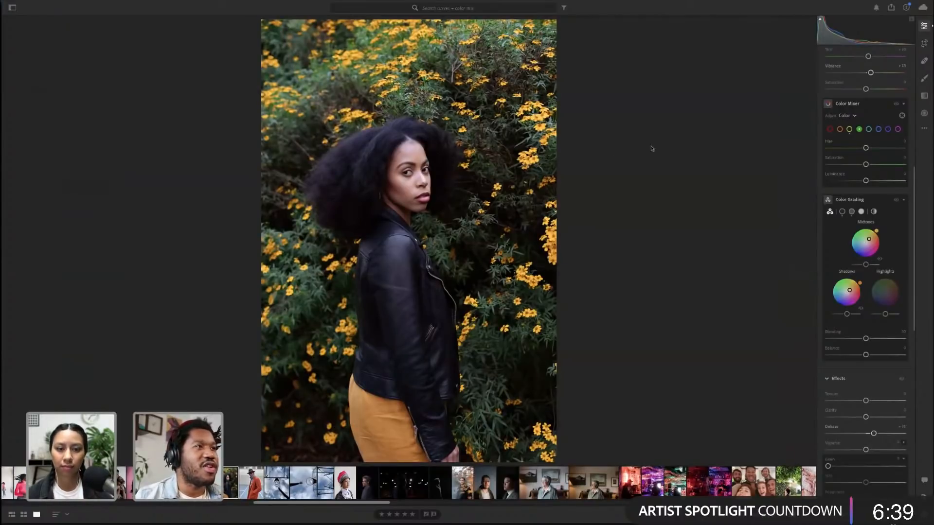
Nudge the Shadows luminance slider in Color Grading and compare the edit with the original
scroll(862, 284, down, 1)
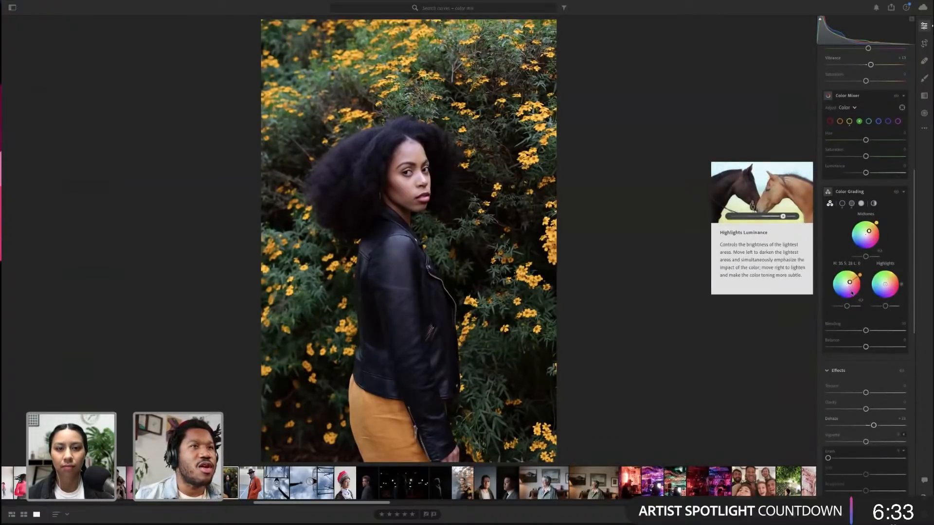
drag(847, 306, 847, 307)
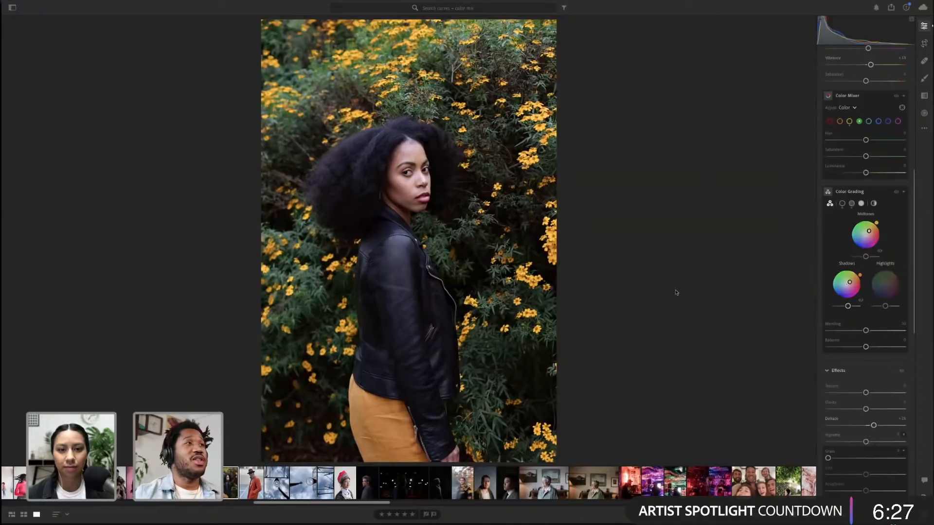
key(backslash)
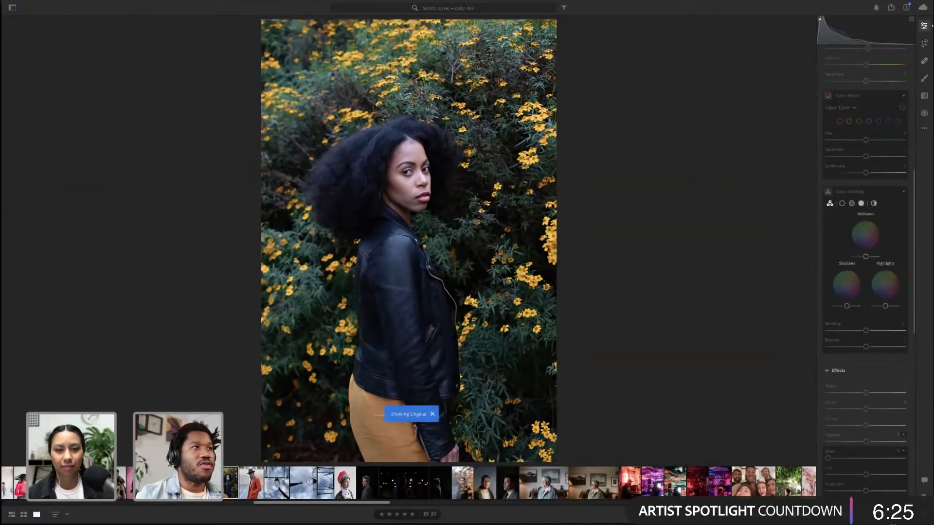
key(backslash)
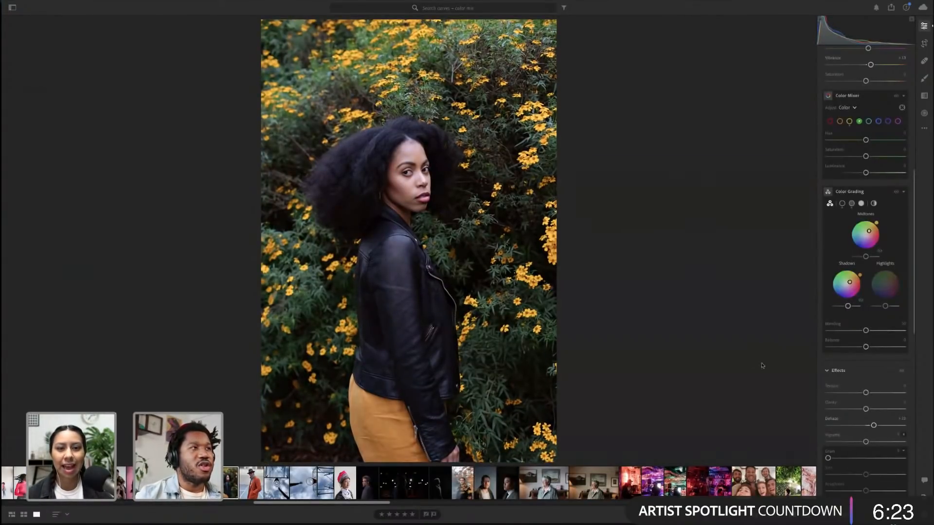
Lower the Whites and raise the Blacks slightly in the Light panel
scroll(883, 369, up, 7)
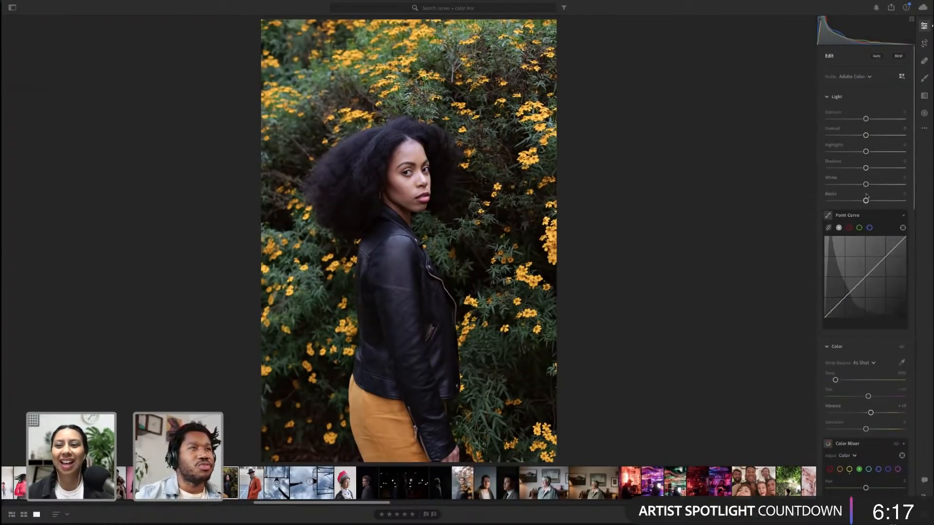
drag(868, 201, 861, 187)
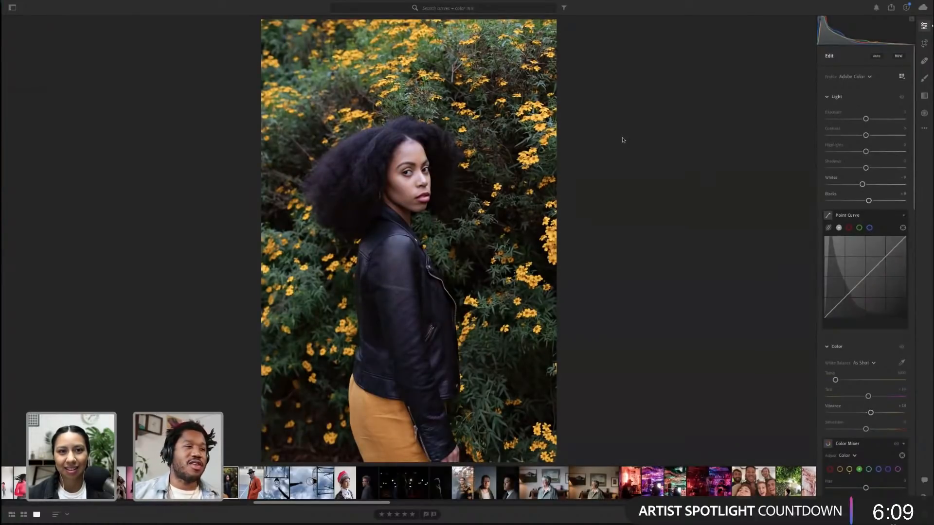
Browse the photo grid and reopen the edited portrait with the Edit panel
key(g)
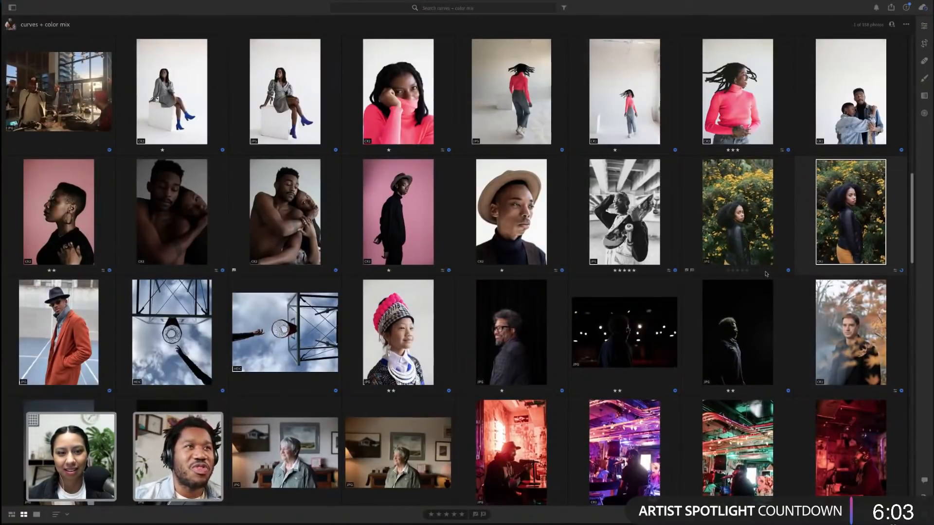
scroll(765, 274, down, 5)
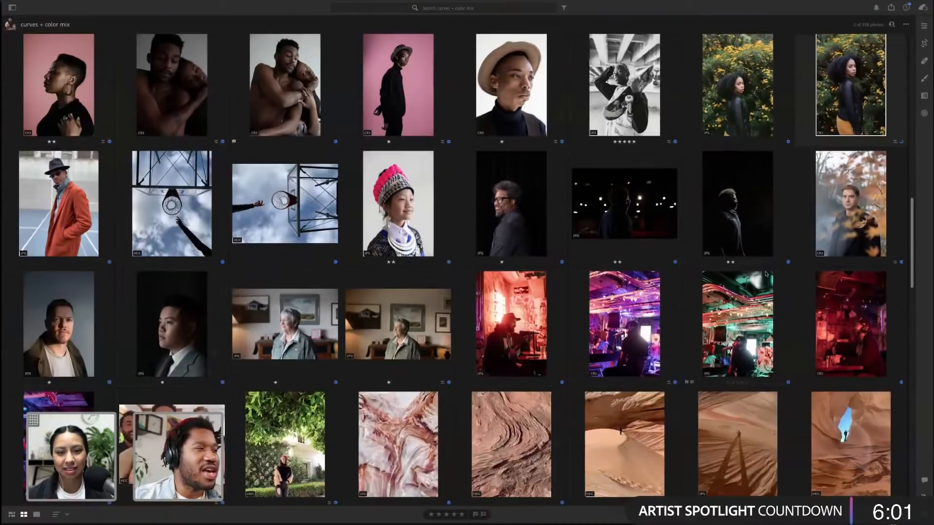
scroll(765, 274, down, 3)
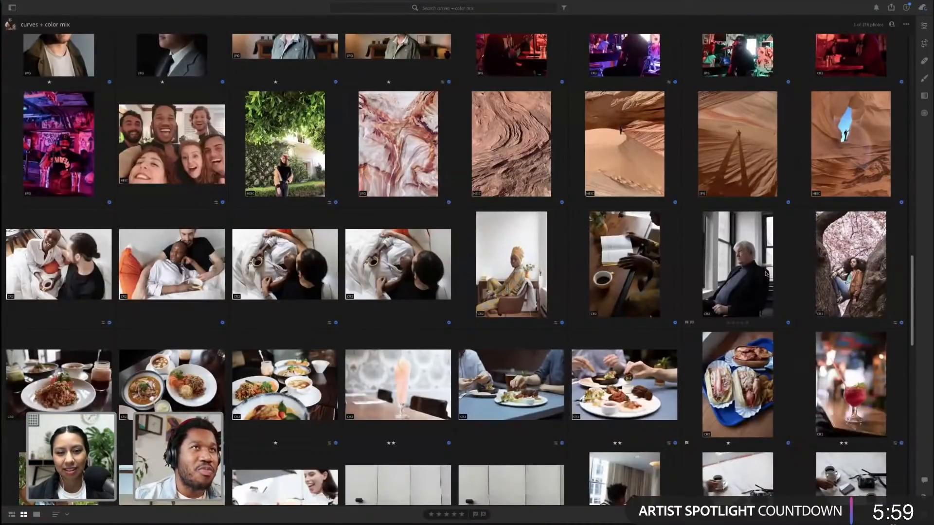
scroll(766, 274, up, 7)
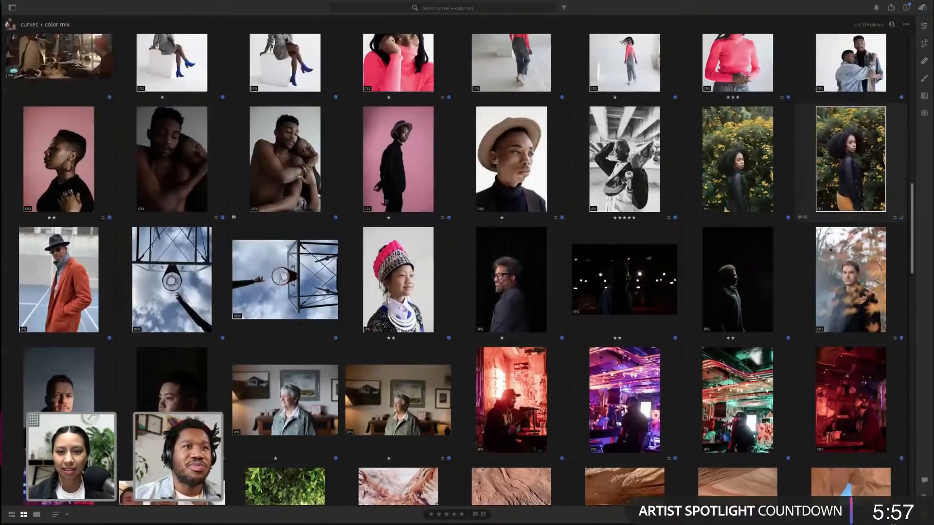
double_click(845, 190)
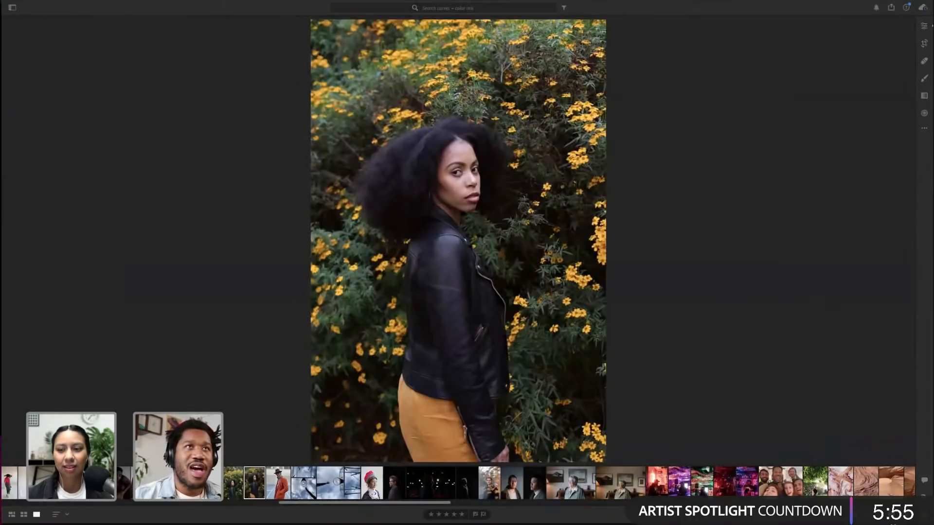
click(924, 27)
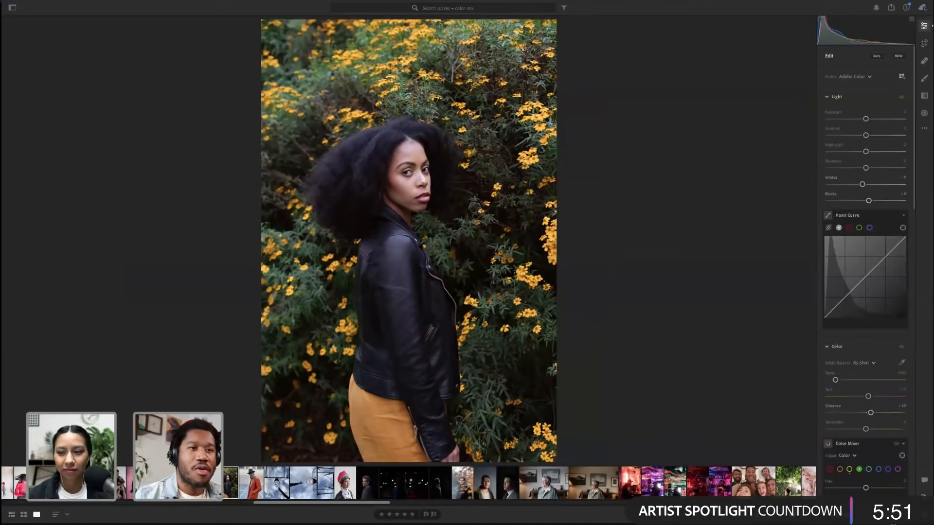
Open the Presets panel and start creating a new preset, keeping the existing preset group
key(shift+p)
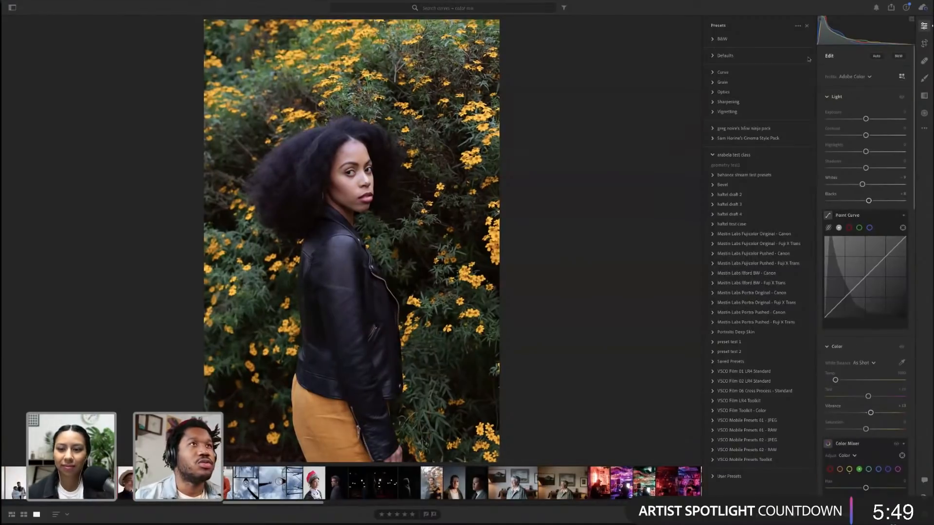
click(798, 27)
click(773, 40)
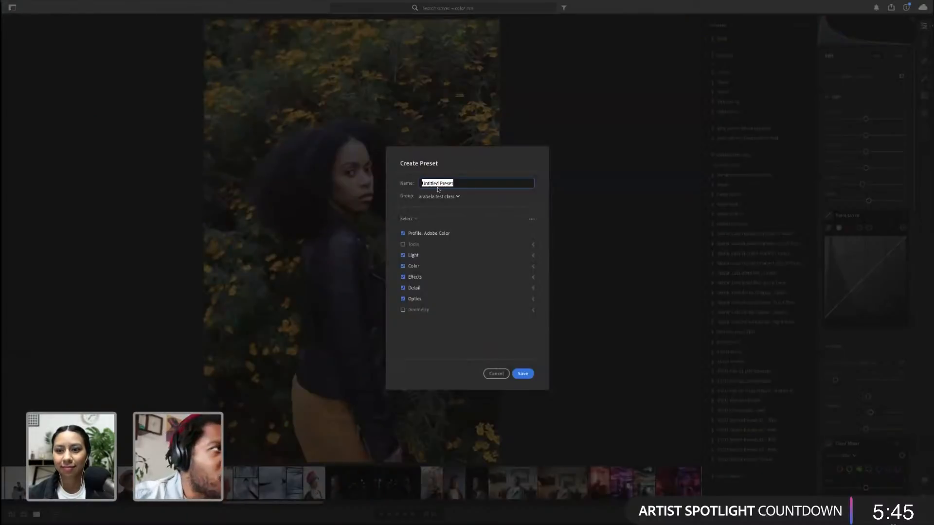
click(448, 196)
click(456, 193)
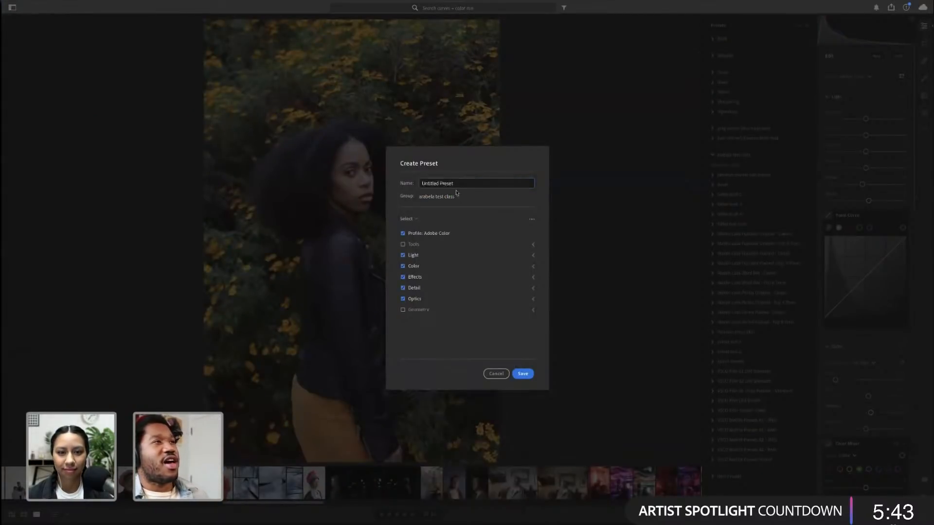
Limit the new preset's settings to Profile, Color, Effects and only Whites, Blacks and Tone Curve under Light, excluding Optics
click(417, 300)
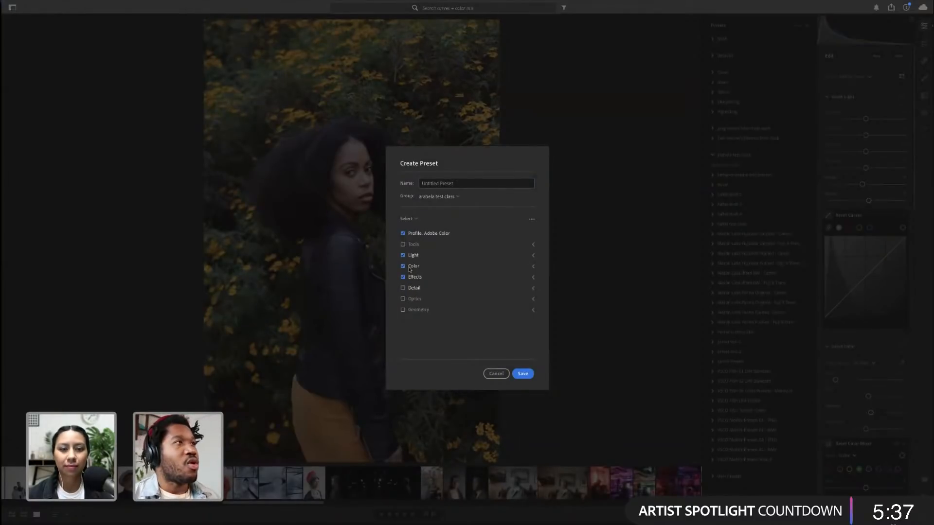
click(487, 261)
click(424, 266)
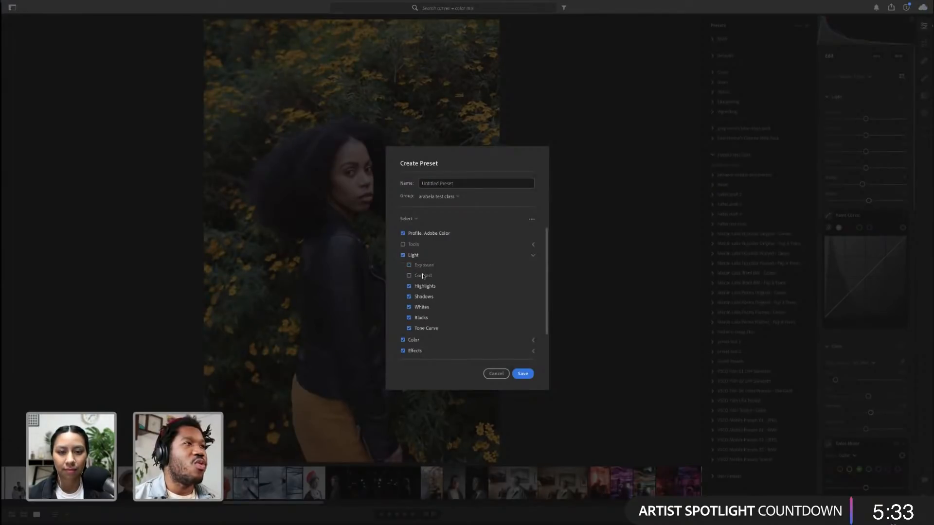
click(424, 286)
click(426, 295)
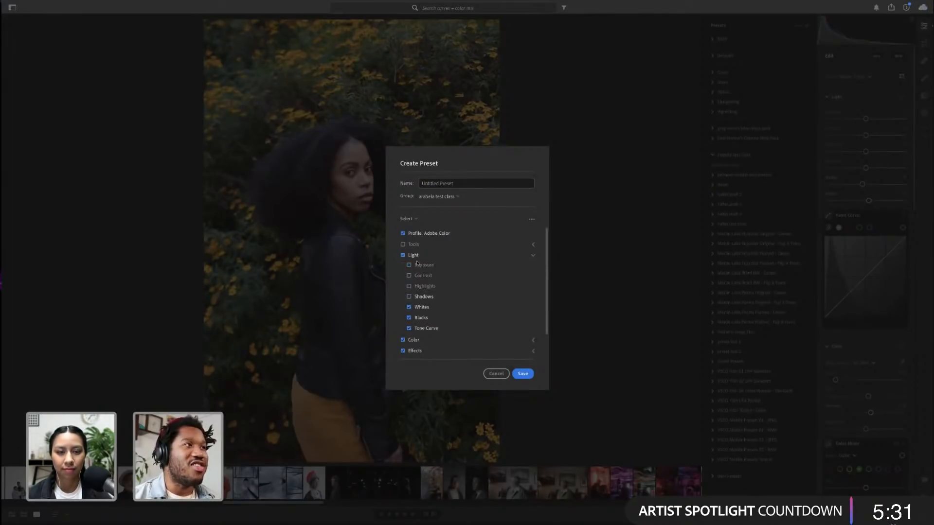
click(422, 275)
click(425, 286)
click(424, 297)
click(417, 264)
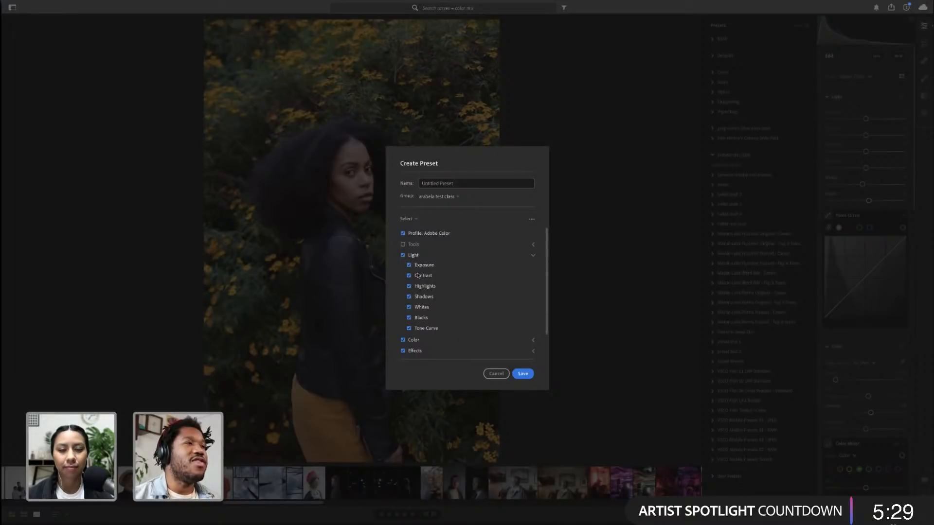
click(419, 265)
click(421, 275)
click(424, 286)
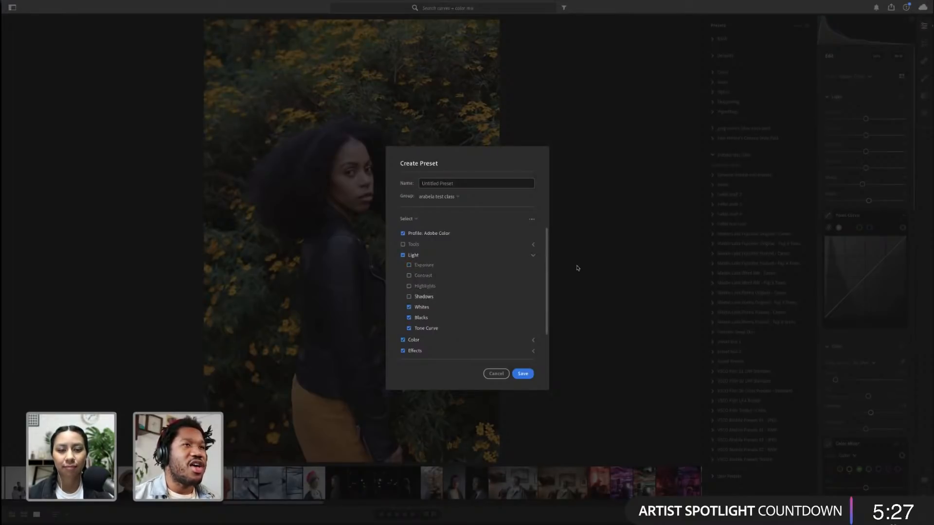
click(534, 255)
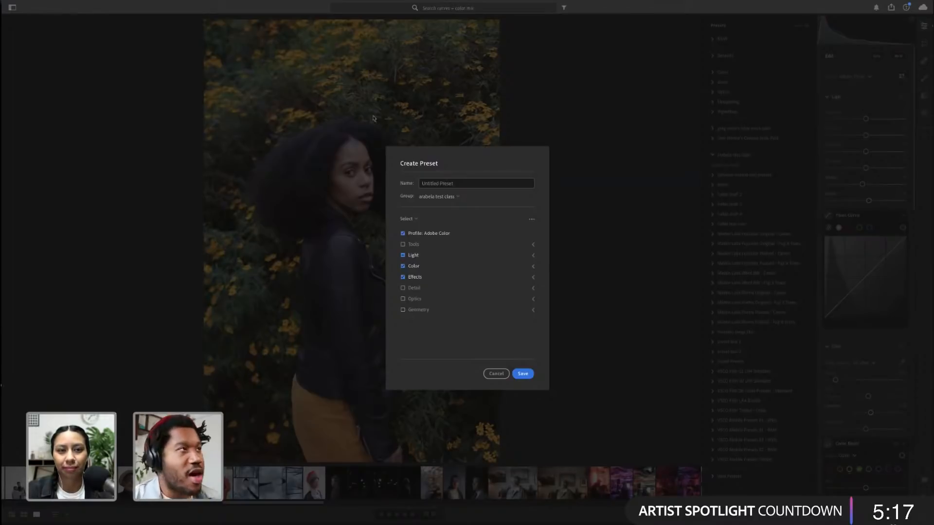
Name the preset "team rour" and save it
click(438, 181)
text(a)
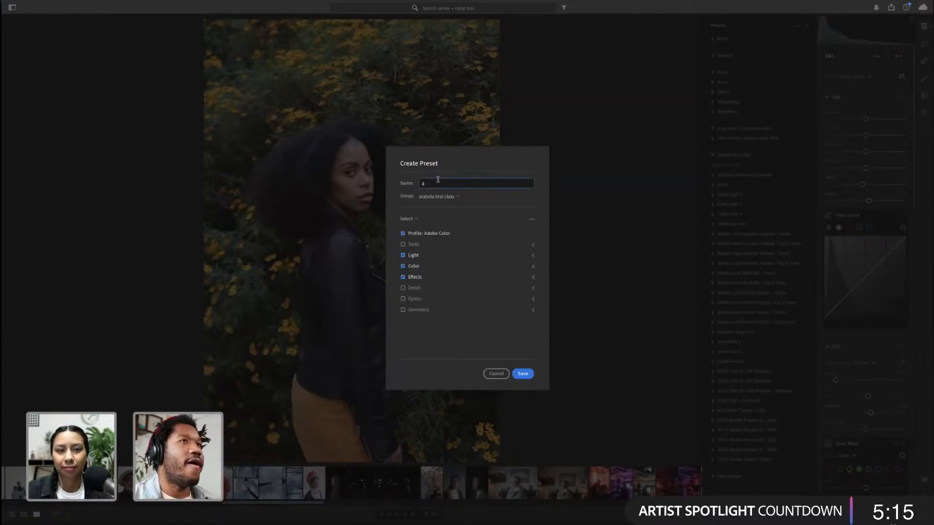
key(BackSpace)
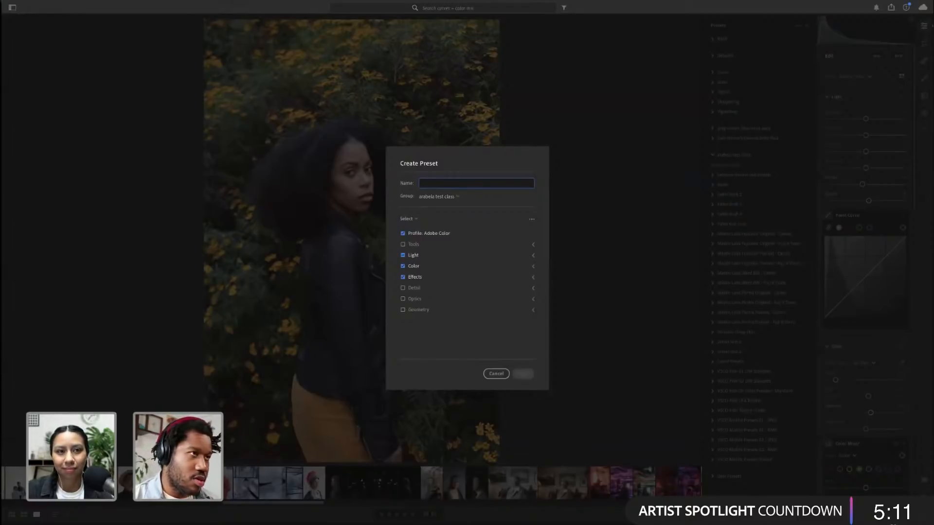
text(t)
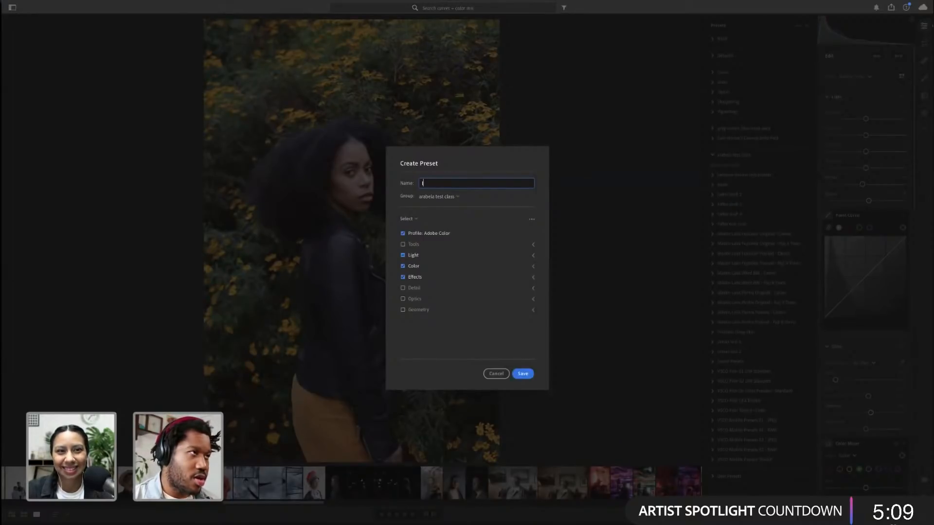
key(BackSpace)
text(roa)
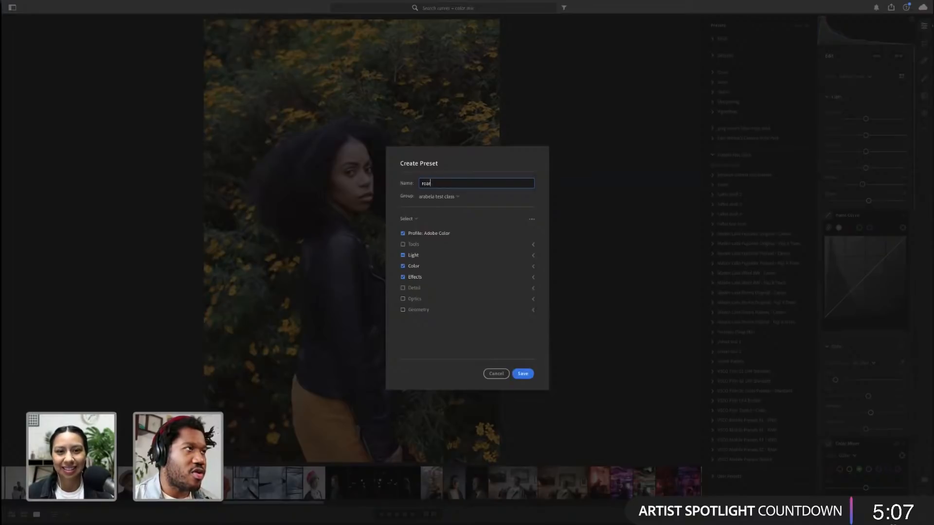
key(BackSpace)
key(BackSpace)
key(BackSpace)
text(team rou)
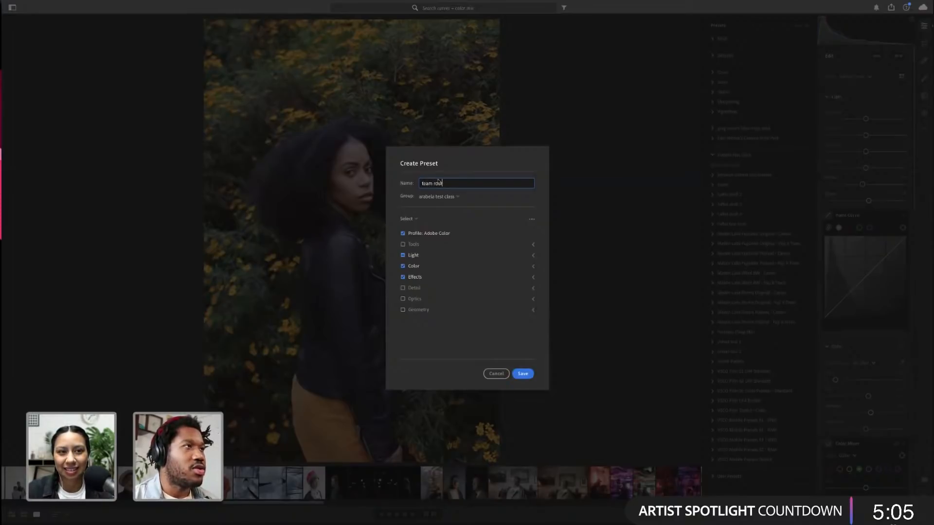
text(r)
key(Return)
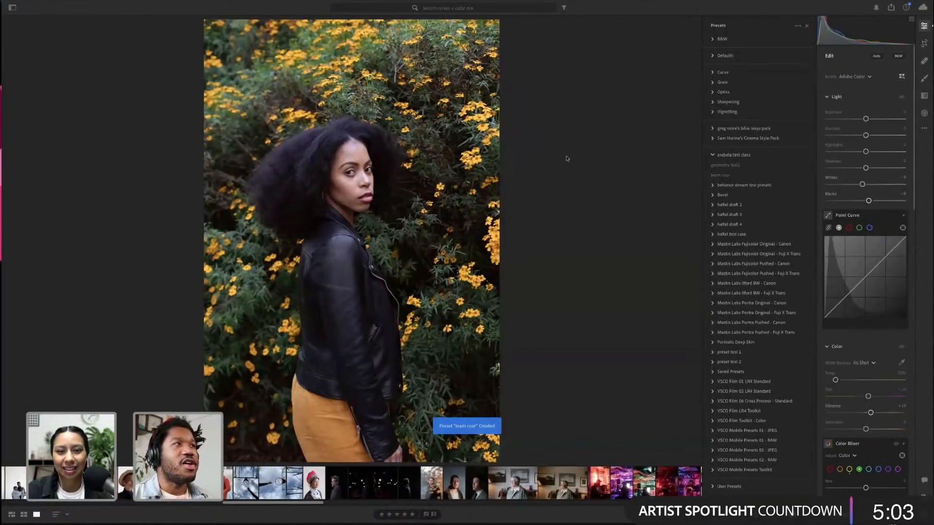
Return to the photo grid and open the photo of the woman lying in bed
key(g)
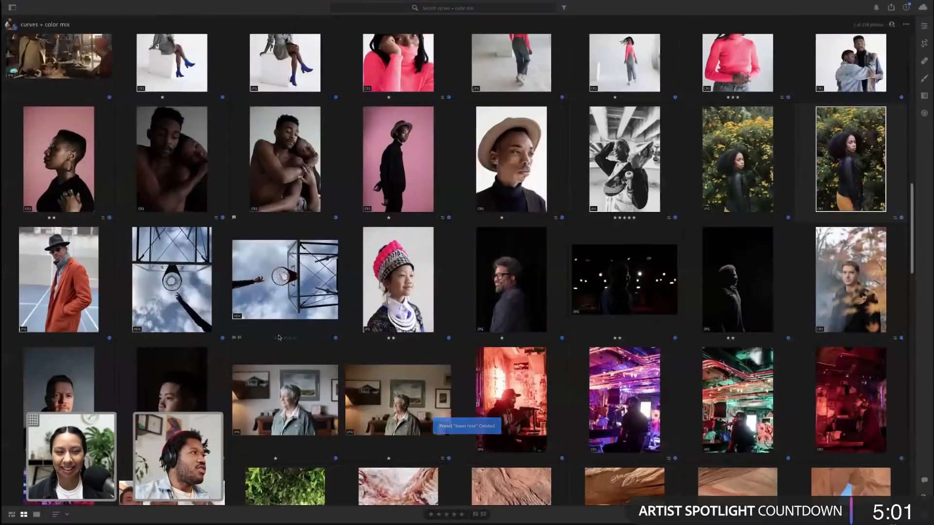
scroll(279, 337, up, 3)
scroll(278, 337, up, 3)
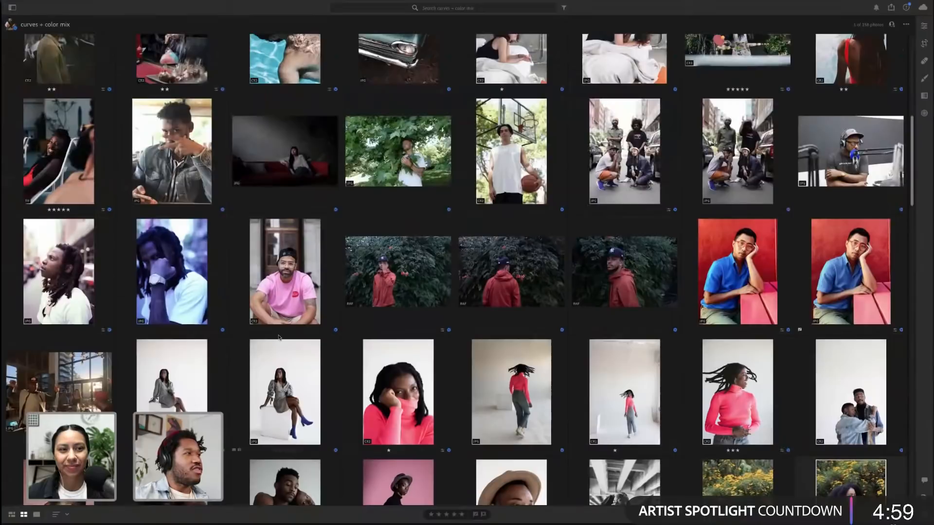
scroll(279, 337, up, 3)
scroll(279, 337, up, 1)
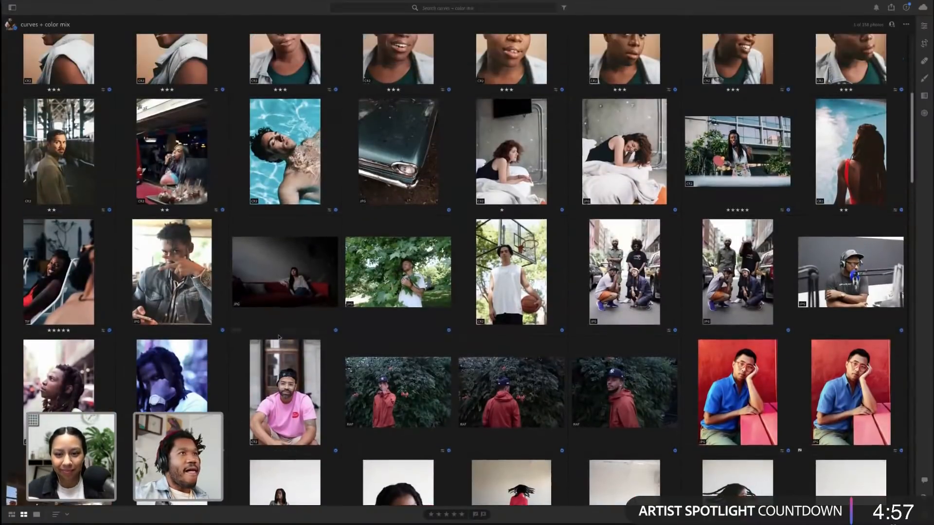
scroll(279, 337, up, 5)
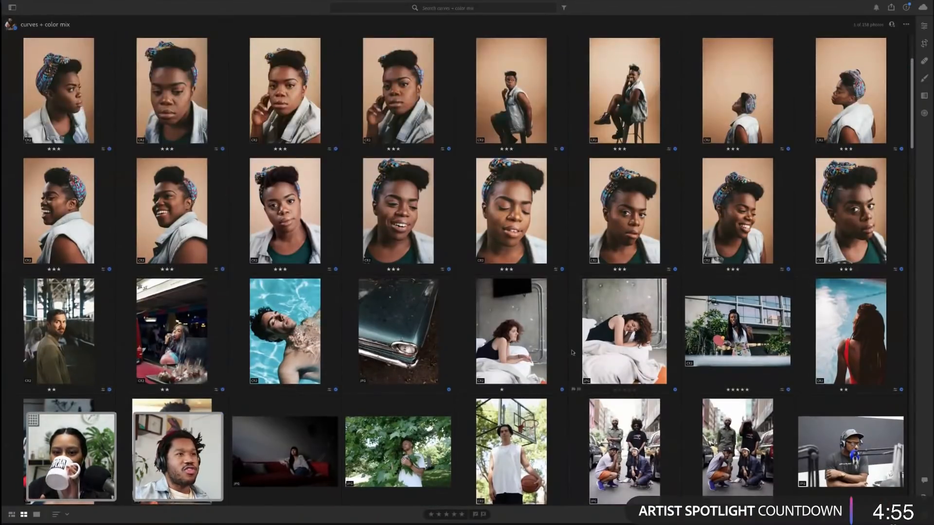
double_click(505, 346)
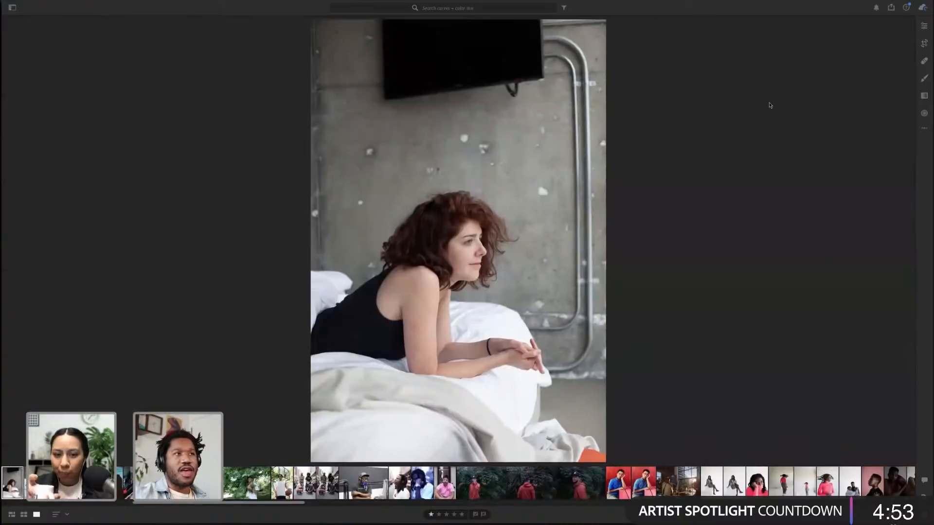
Open the Edit and Presets panels and select the man's portrait among autumn leaves in the filmstrip
click(924, 27)
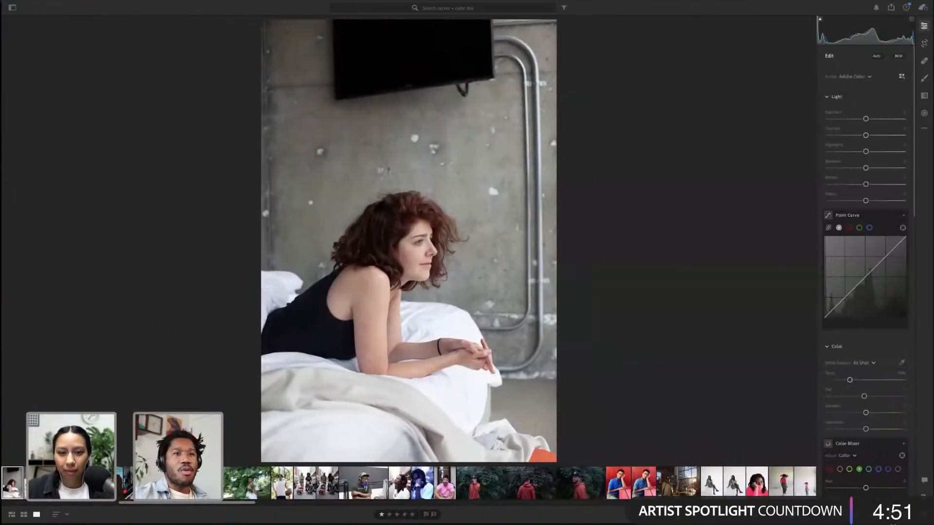
key(shift+p)
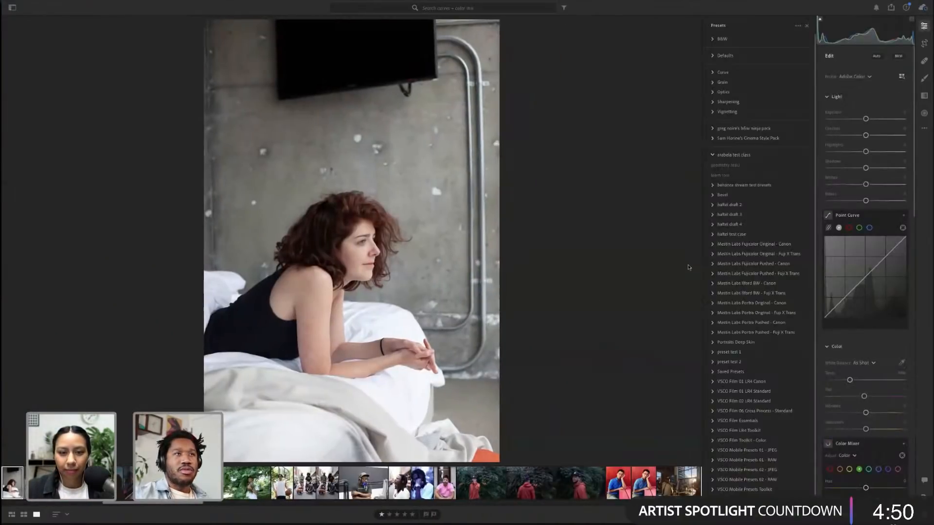
click(719, 176)
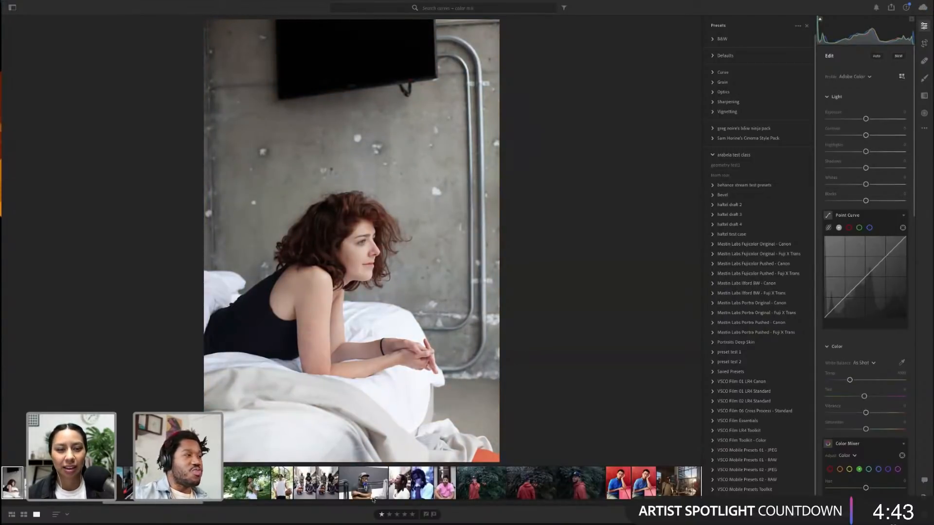
scroll(424, 489, down, 10)
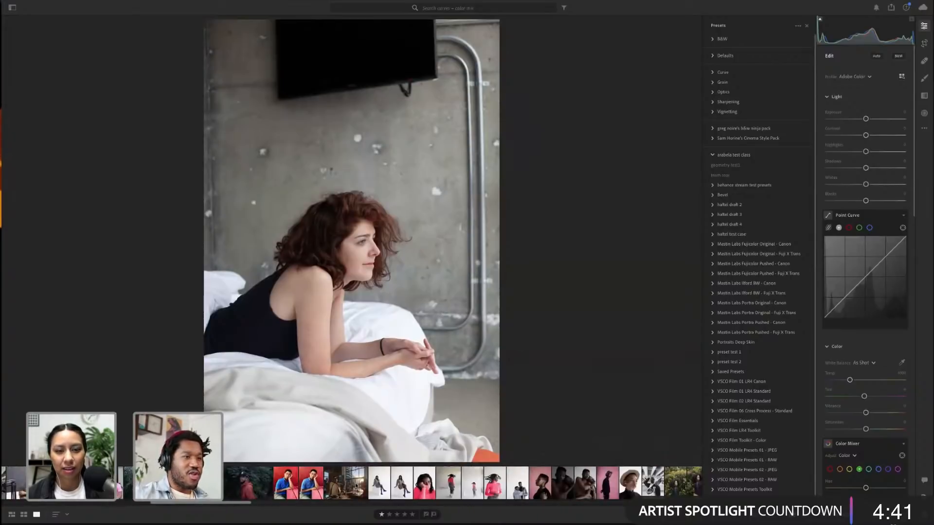
scroll(424, 488, down, 10)
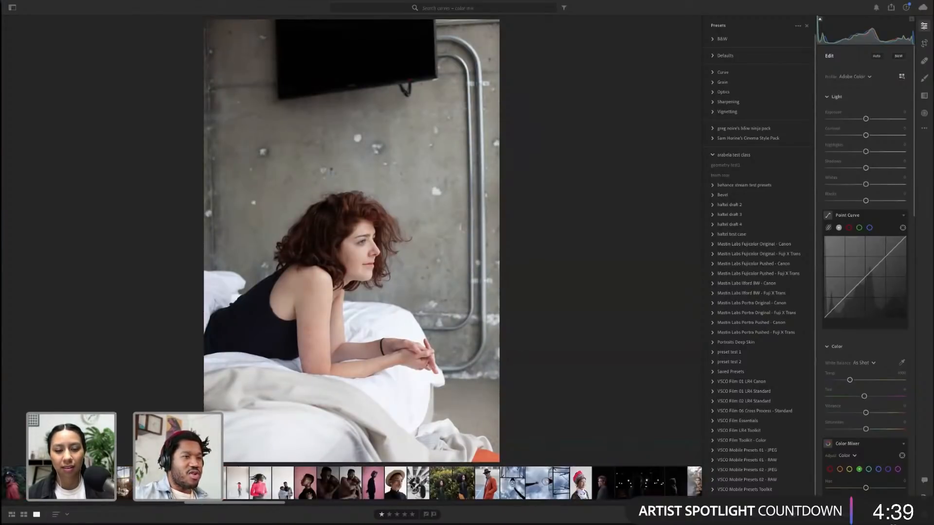
scroll(411, 487, down, 3)
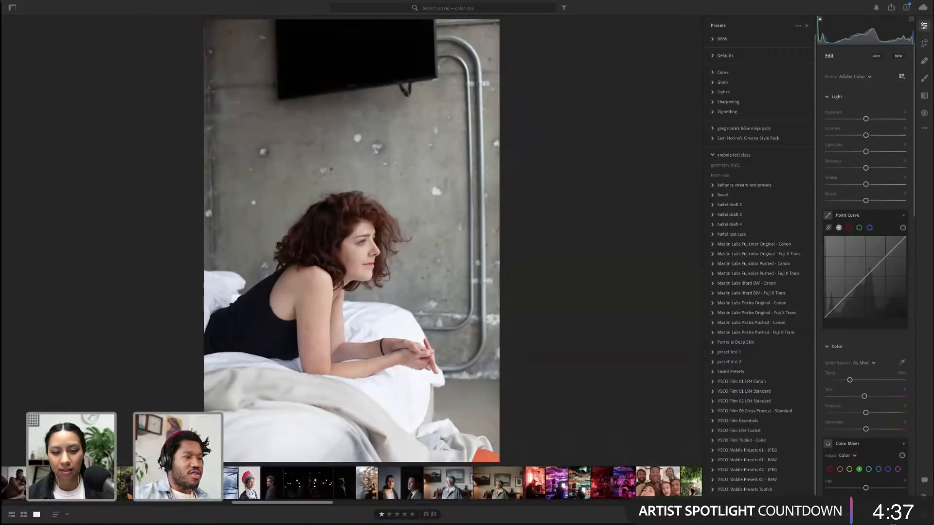
click(372, 484)
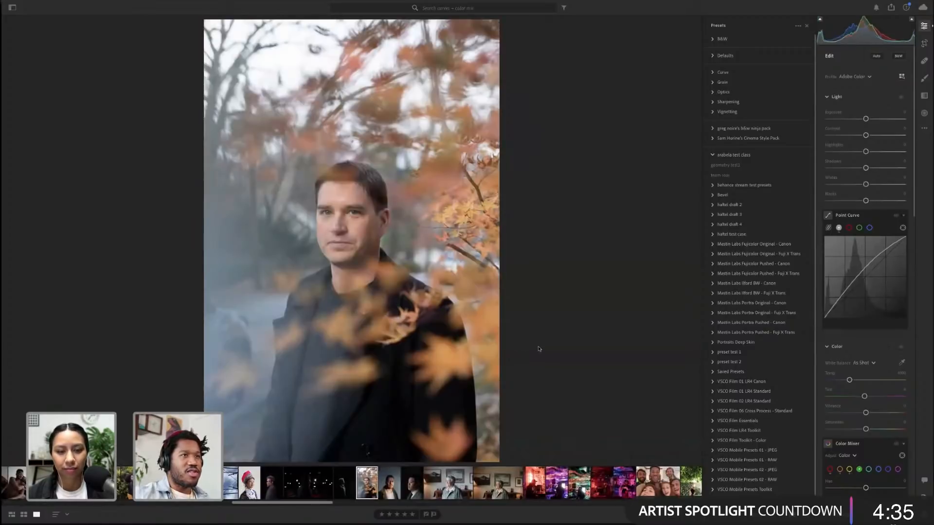
Try the team rour and geometry test1 presets on the autumn-leaves portrait
click(734, 177)
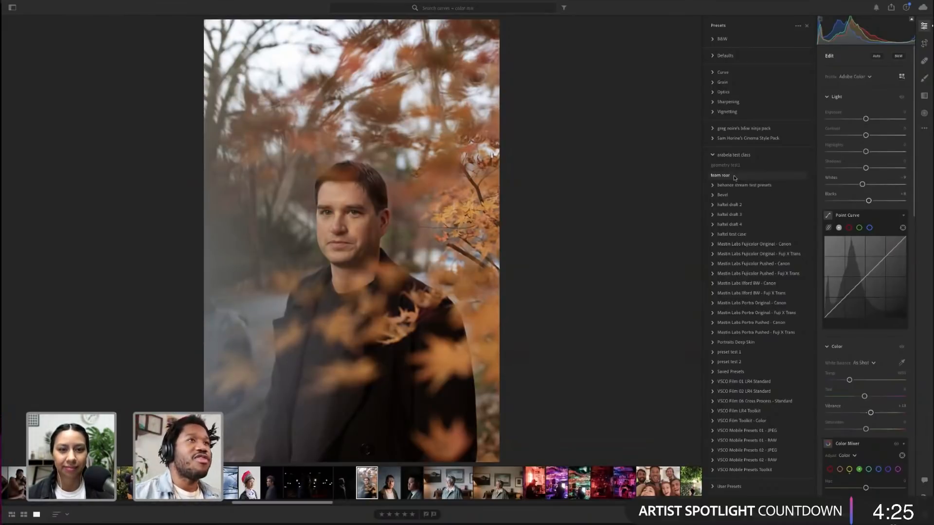
click(736, 169)
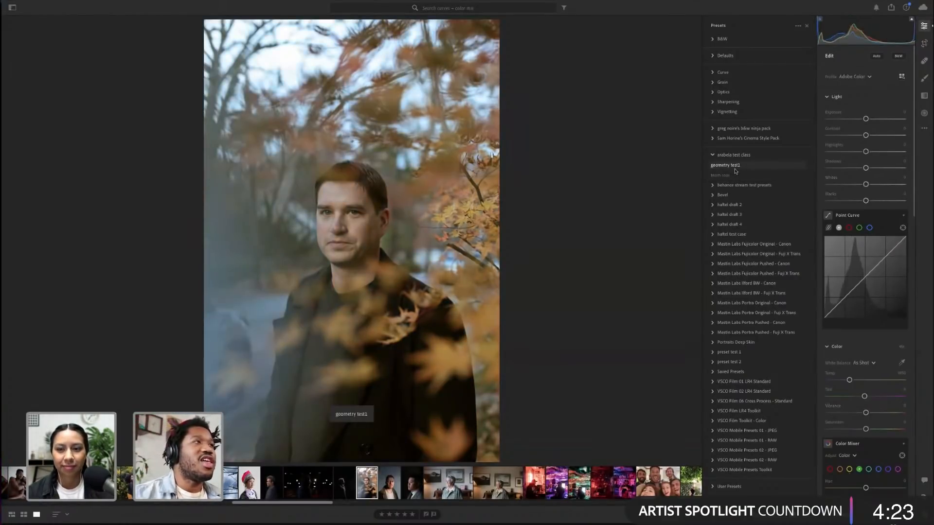
click(735, 175)
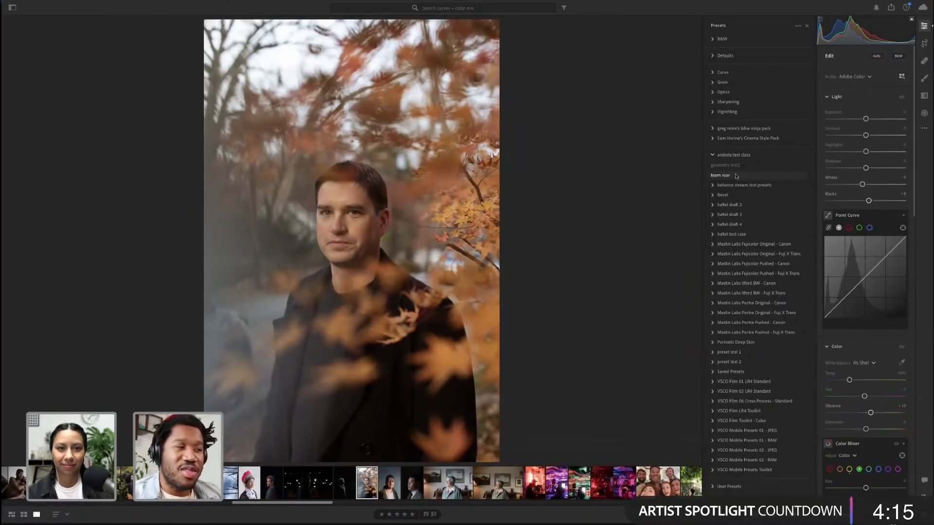
click(725, 175)
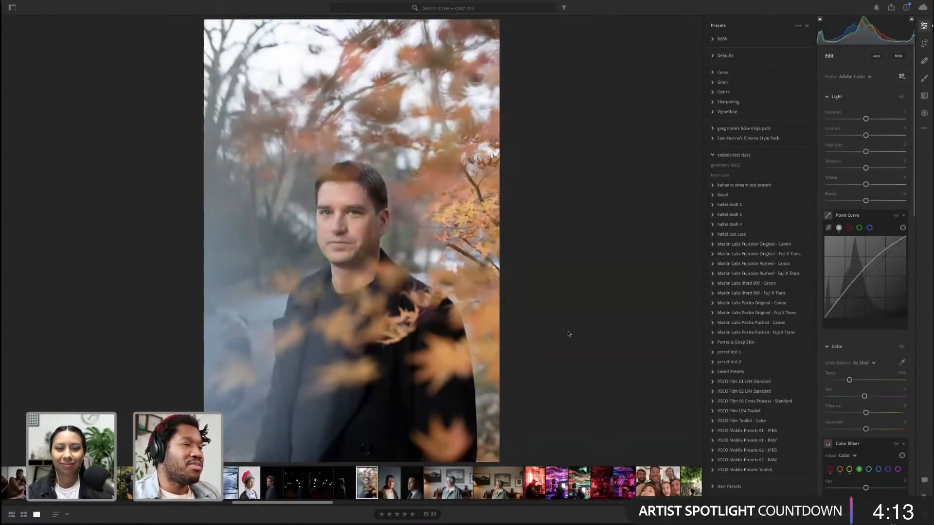
Select the older man's portrait by the window from the filmstrip and briefly view its photo info
scroll(400, 478, right, 6)
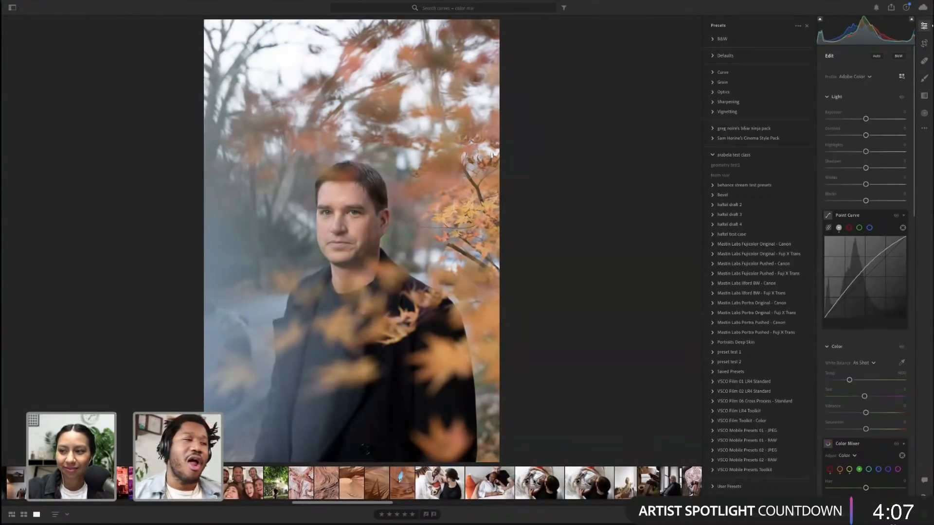
scroll(532, 484, right, 5)
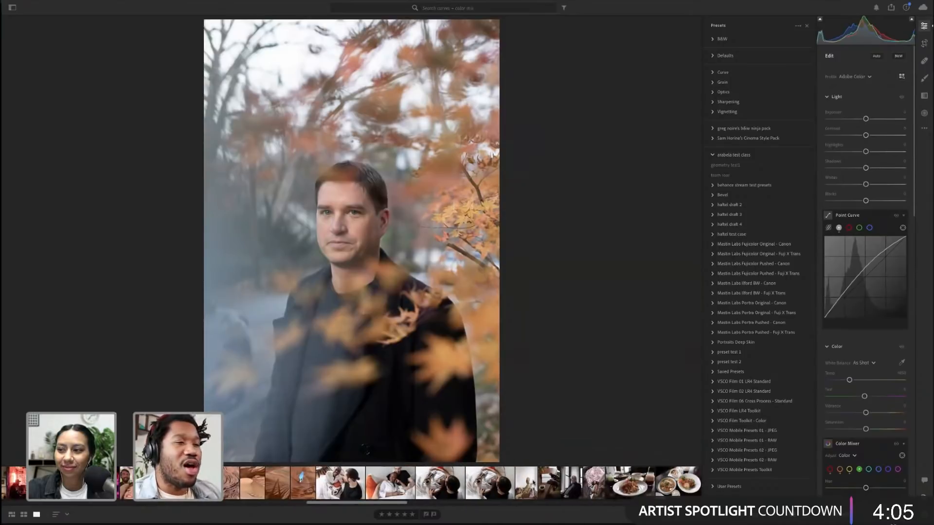
click(536, 483)
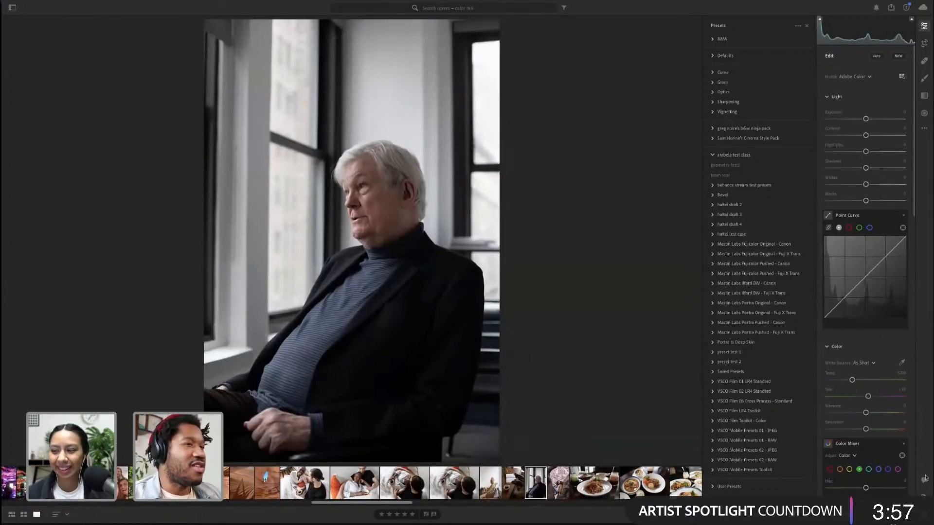
key(i)
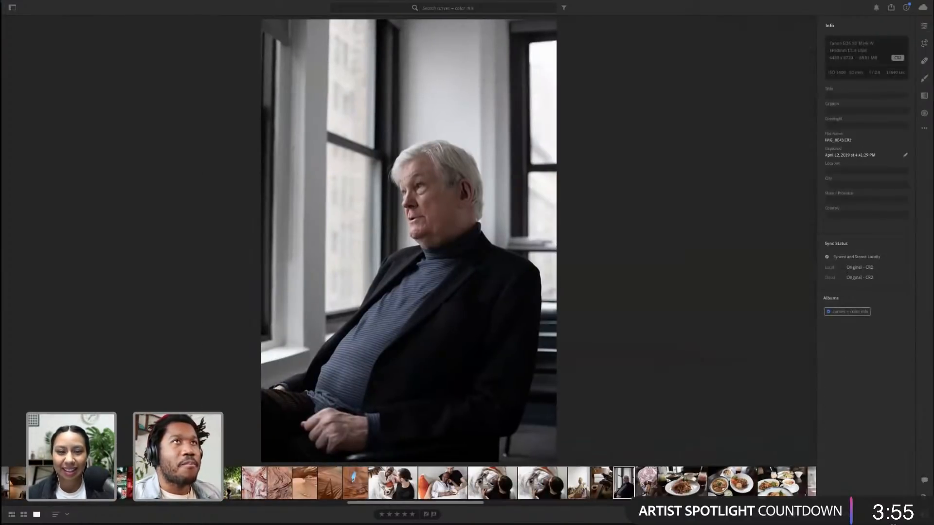
key(i)
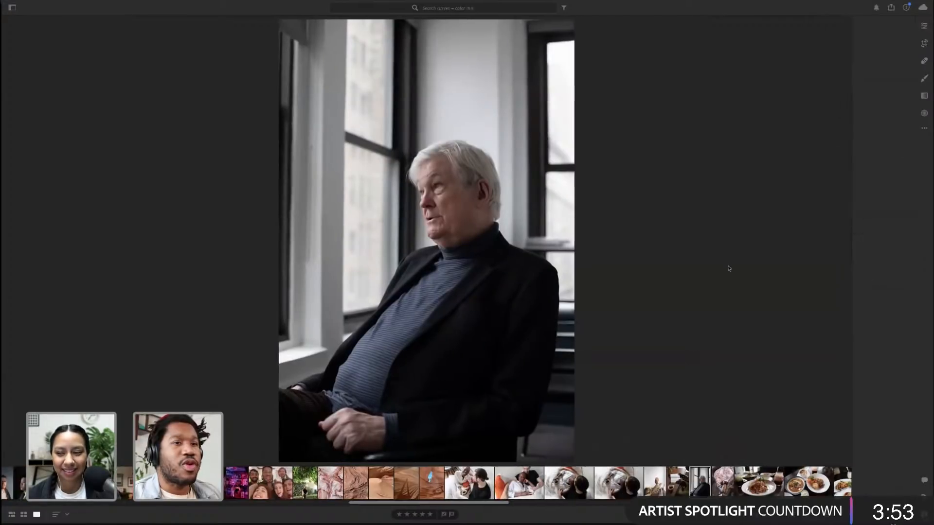
Open the Edit panel and lift the Point Curve's black point slightly on the window portrait
click(925, 26)
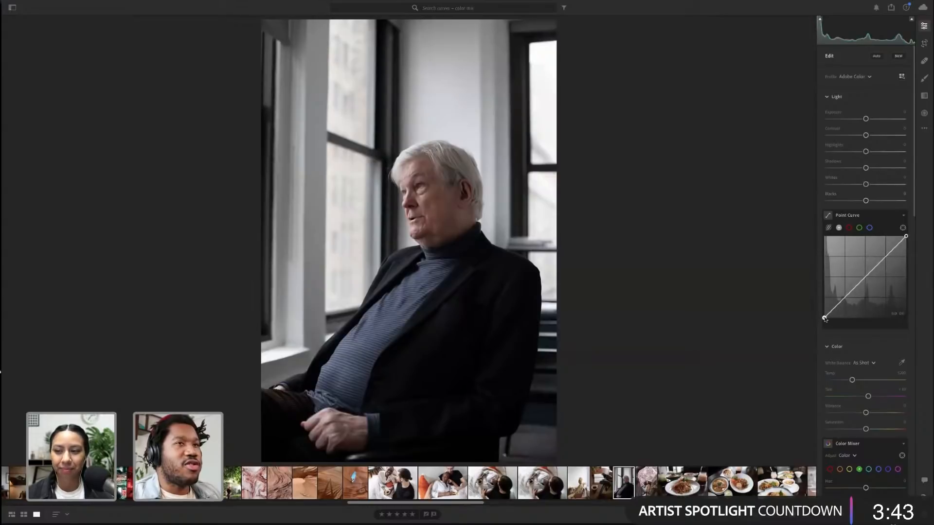
drag(824, 318, 828, 319)
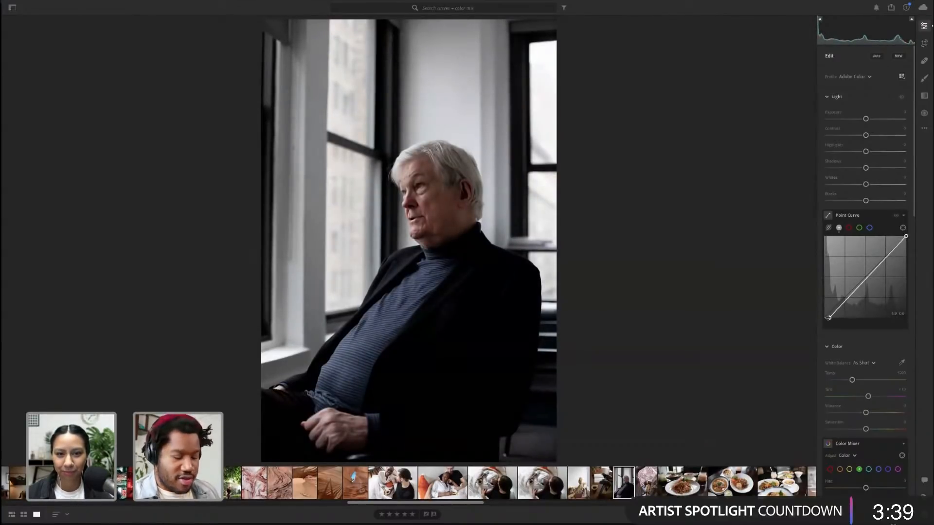
key(alt)
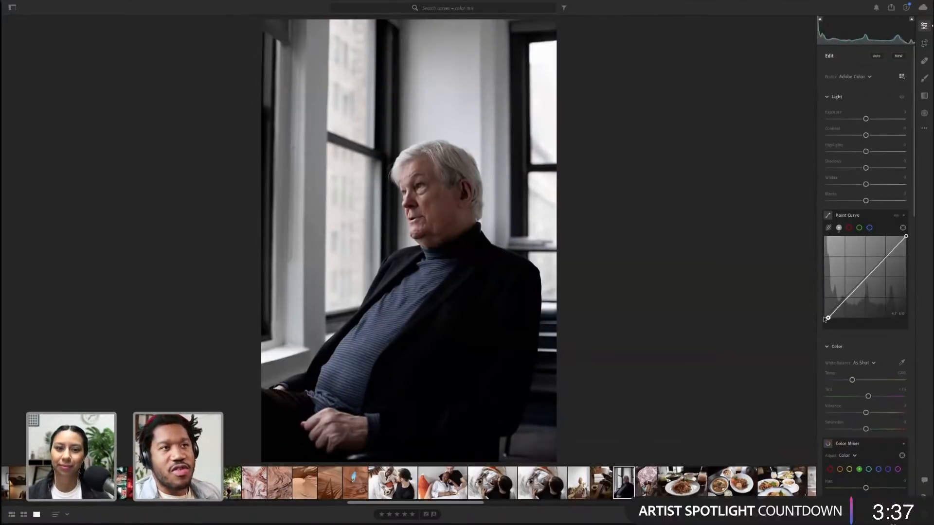
mouse_move(824, 319)
mouse_down()
mouse_move(837, 319)
mouse_move(829, 318)
mouse_up()
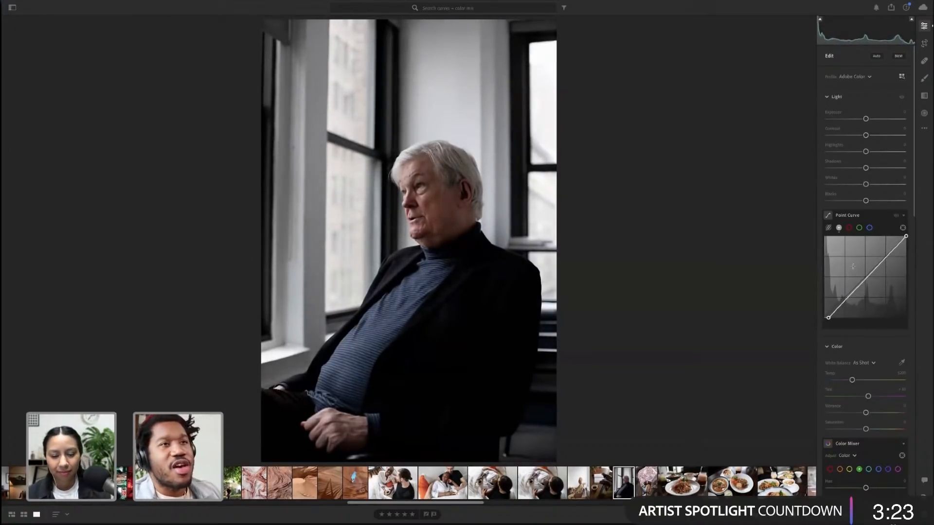
Lower the Color saturation slightly and zoom into the face to compare the color adjustments toggled off and on
scroll(853, 266, down, 5)
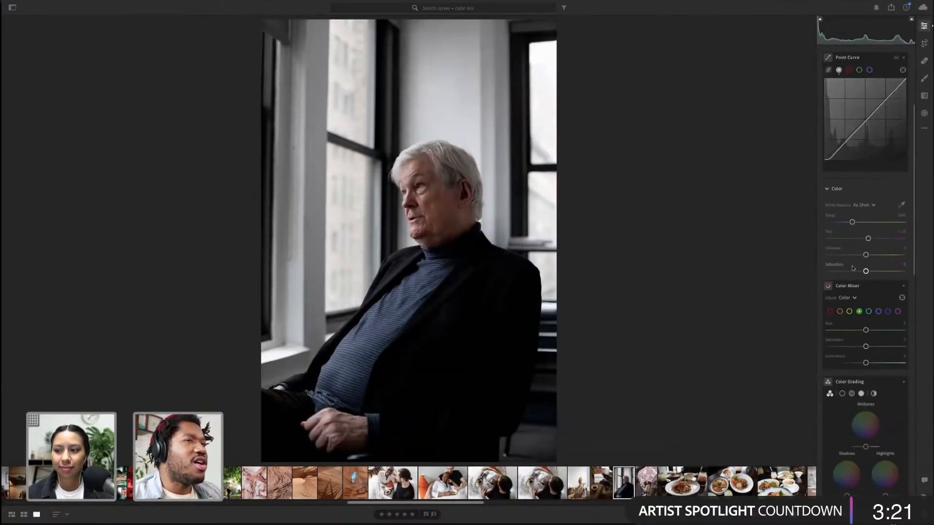
drag(865, 271, 861, 271)
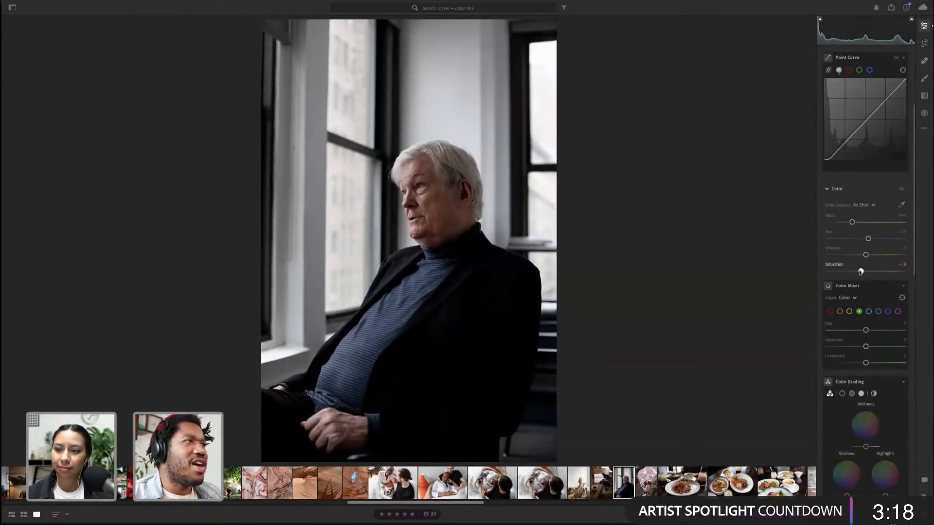
click(444, 206)
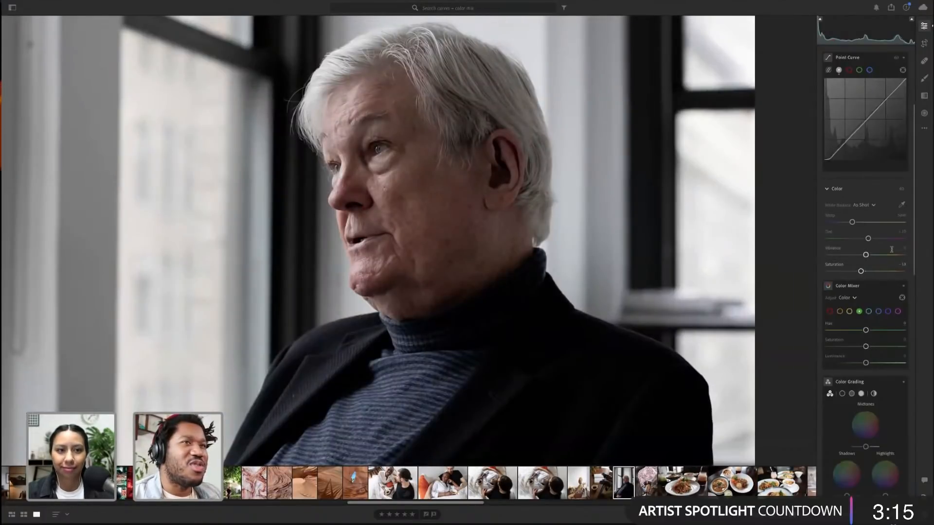
click(903, 189)
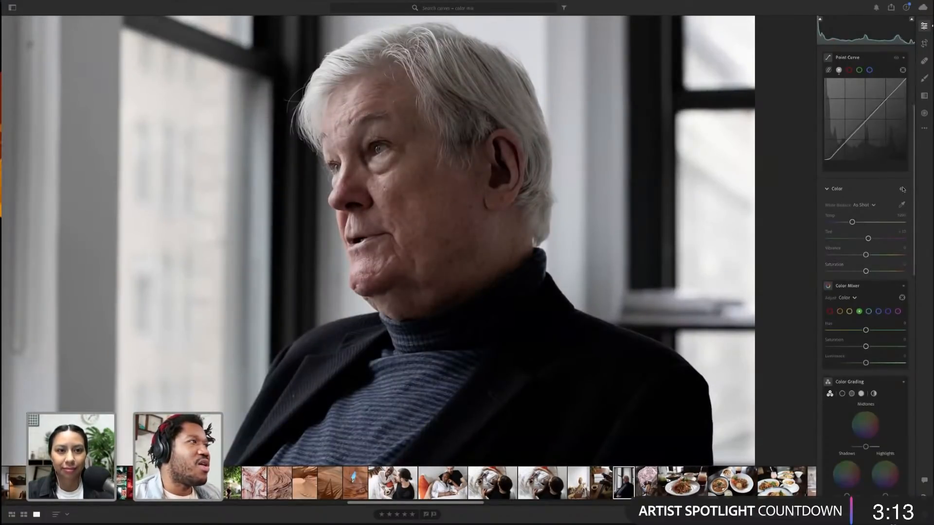
scroll(903, 191, up, 1)
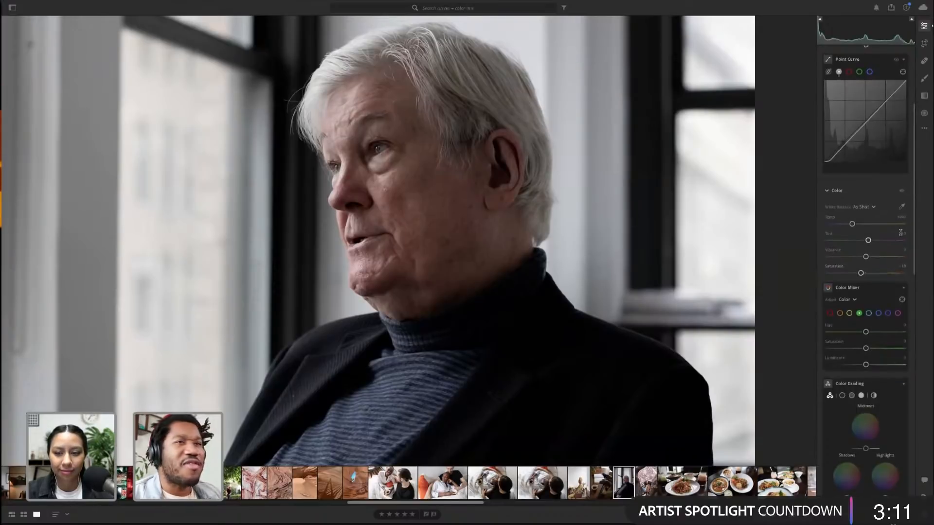
click(381, 249)
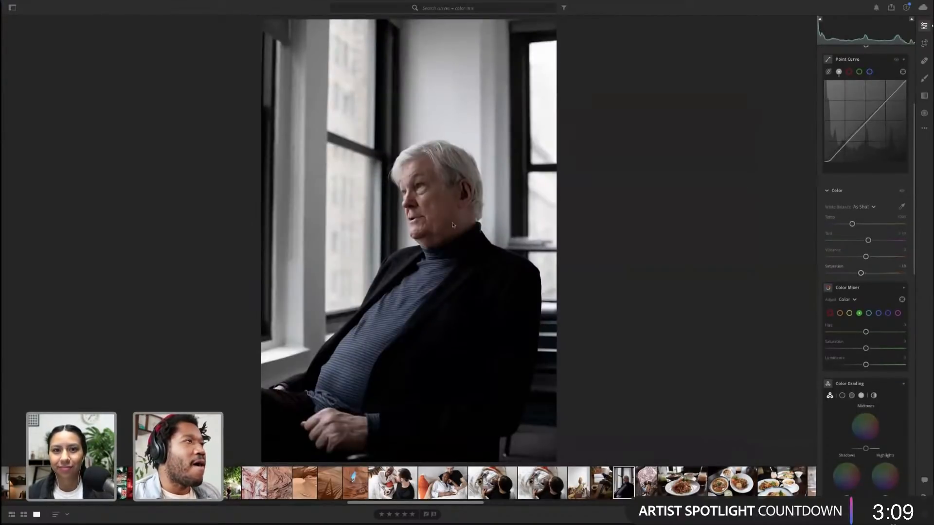
Set a slight negative Dehaze in the Effects section
scroll(881, 302, down, 5)
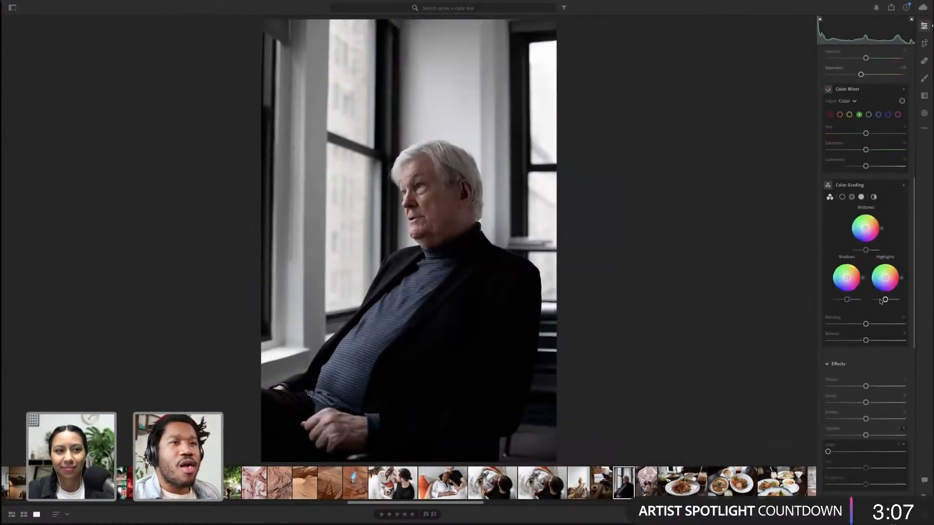
scroll(882, 302, down, 1)
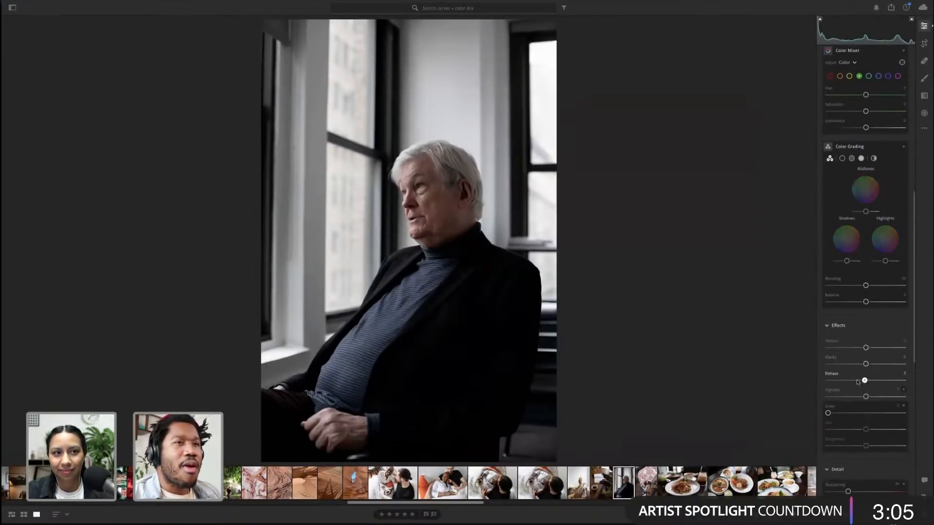
mouse_move(857, 382)
mouse_down()
mouse_move(877, 382)
mouse_move(862, 382)
mouse_up()
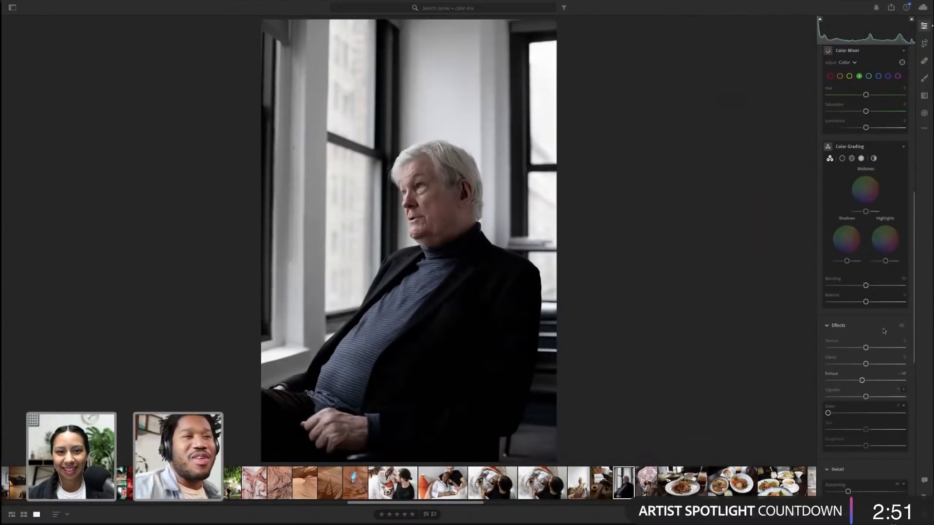
Try nudging the midtones point in Color Grading, then undo the last change
scroll(882, 331, up, 7)
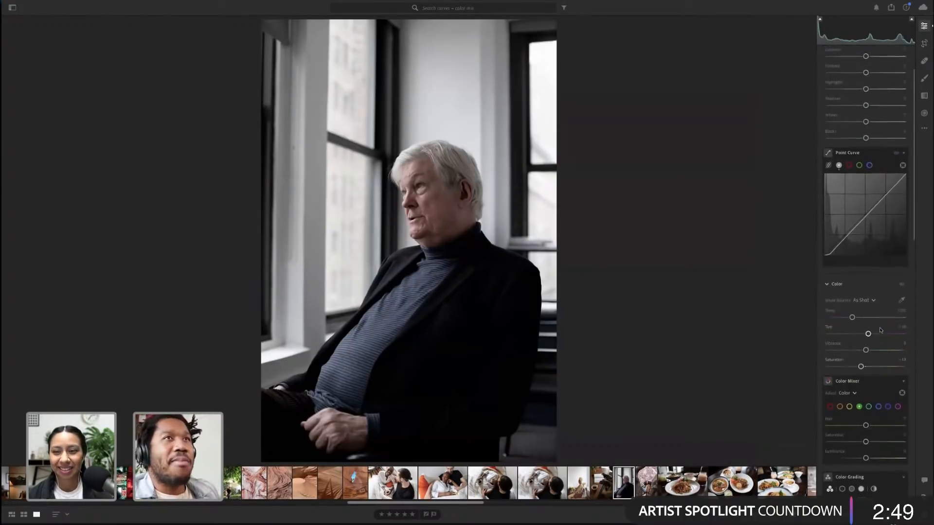
scroll(880, 331, up, 2)
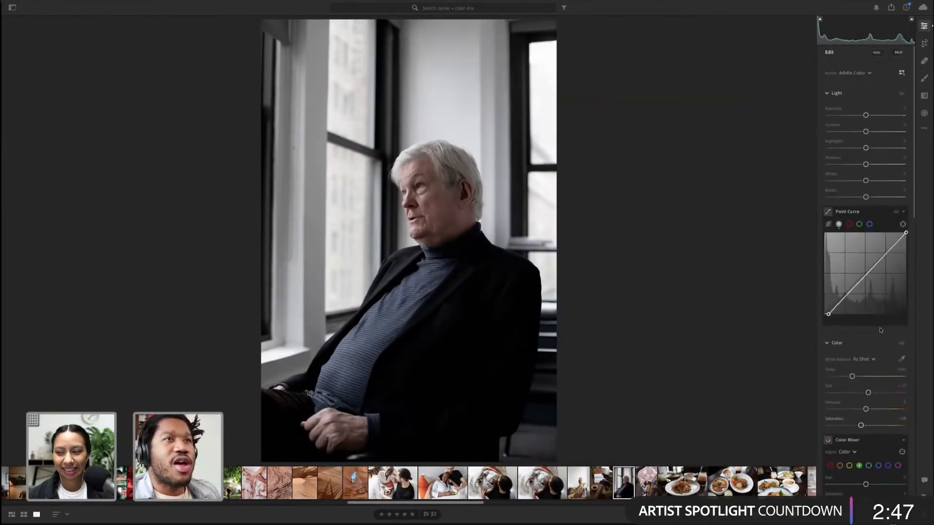
scroll(880, 330, down, 4)
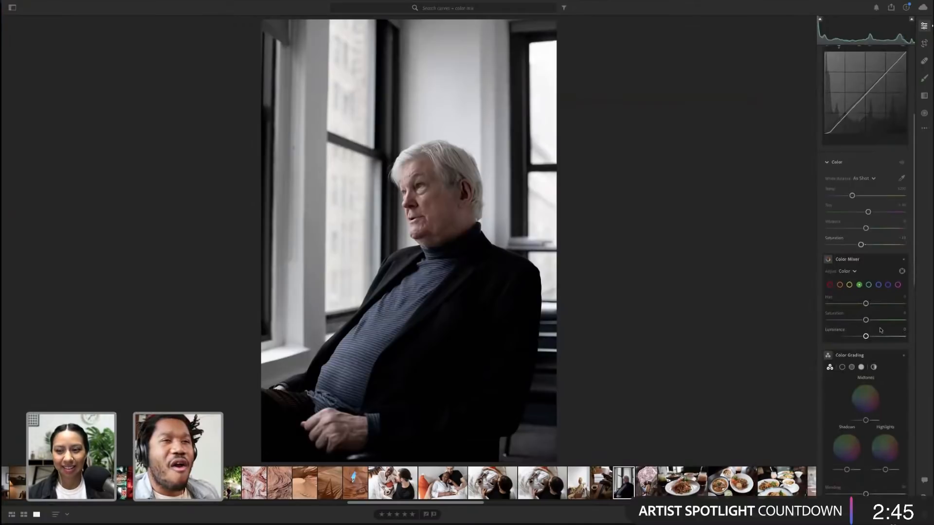
scroll(880, 330, down, 2)
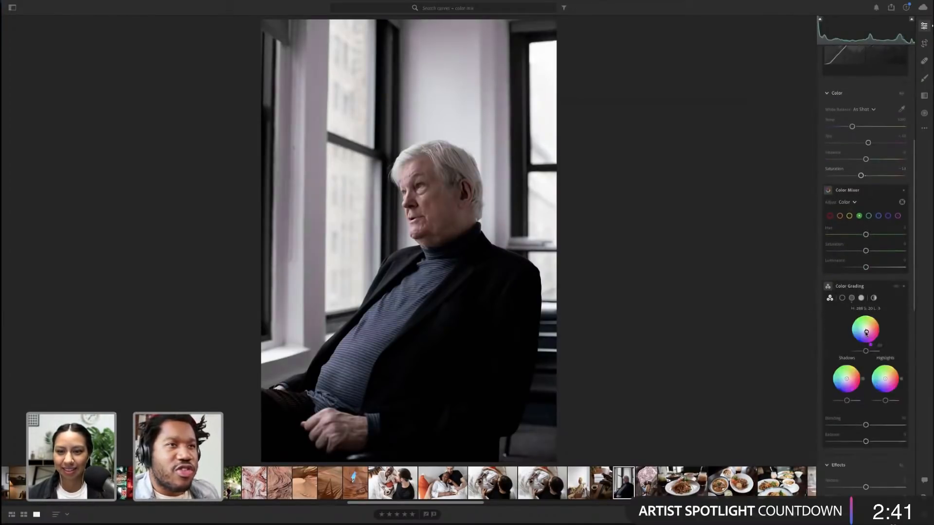
drag(866, 333, 864, 333)
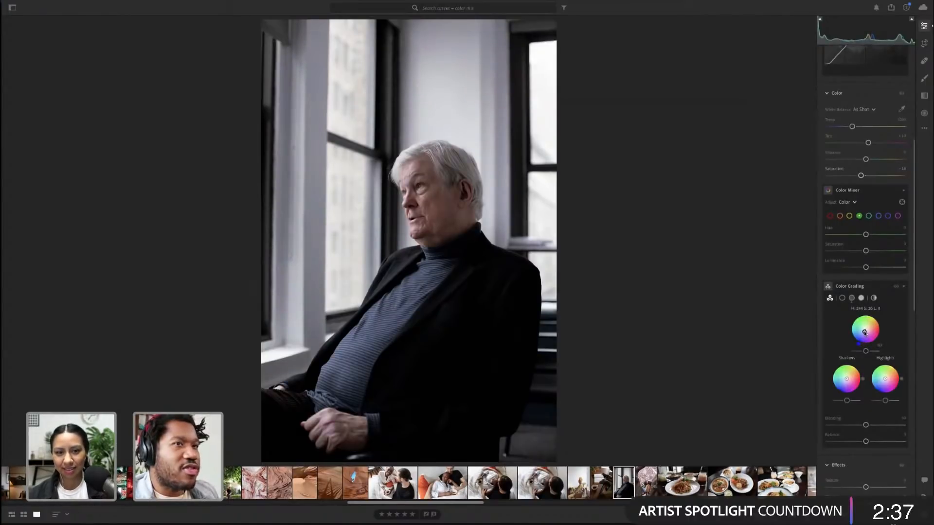
click(316, 85)
click(627, 321)
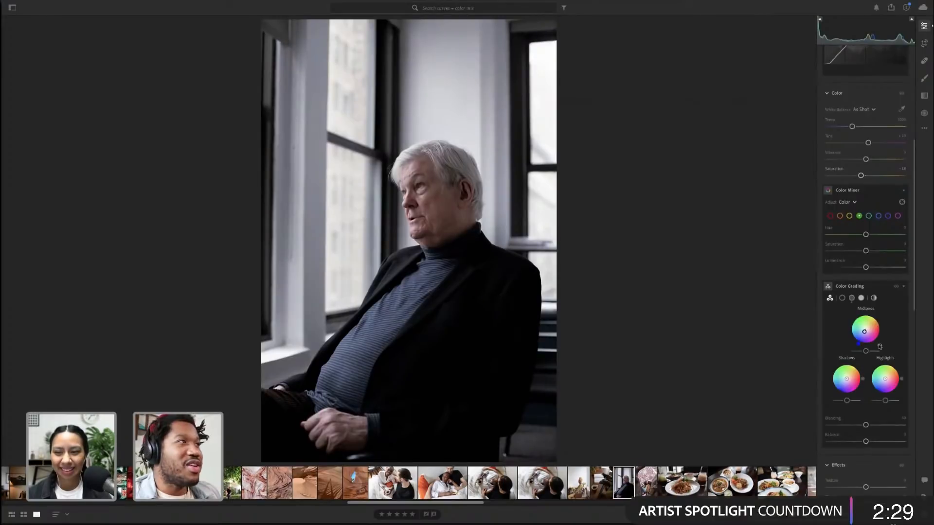
key(ctrl+z)
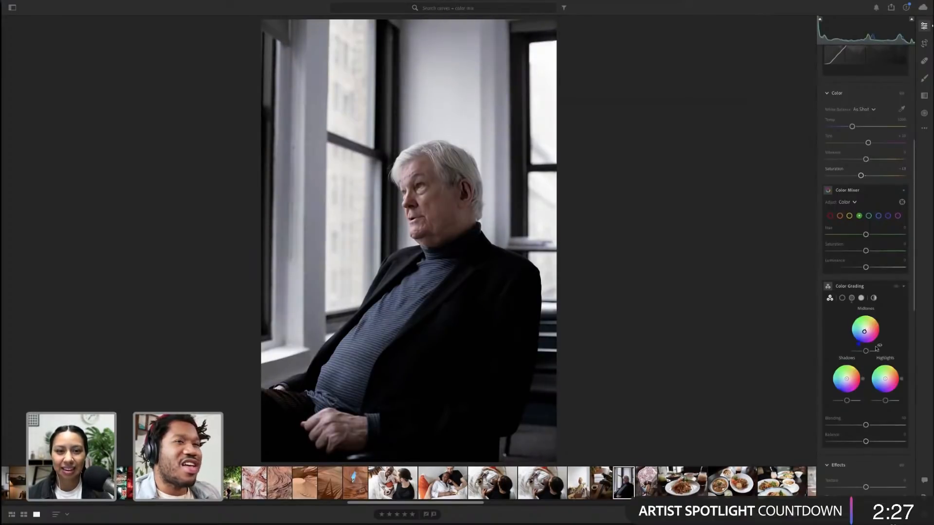
Lower the midtones luminance in Color Grading and zoom in to check the face
drag(865, 351, 862, 351)
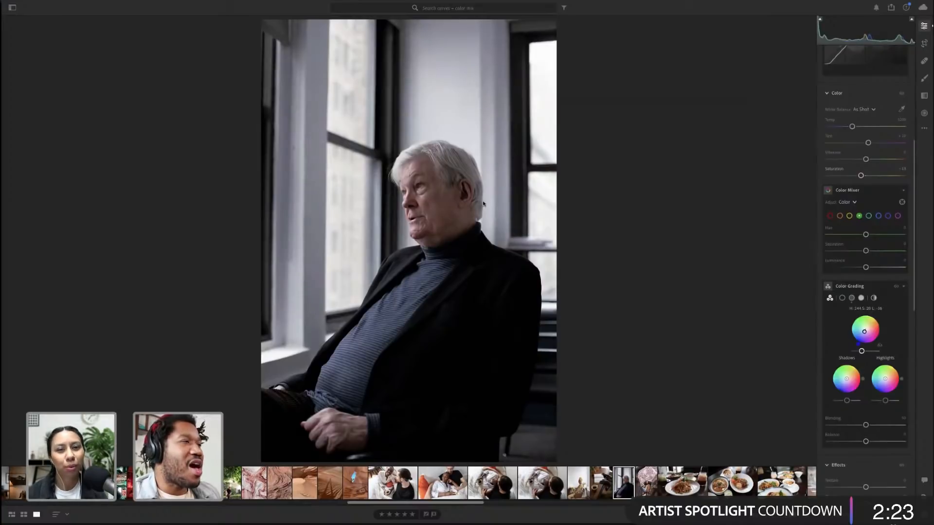
click(466, 195)
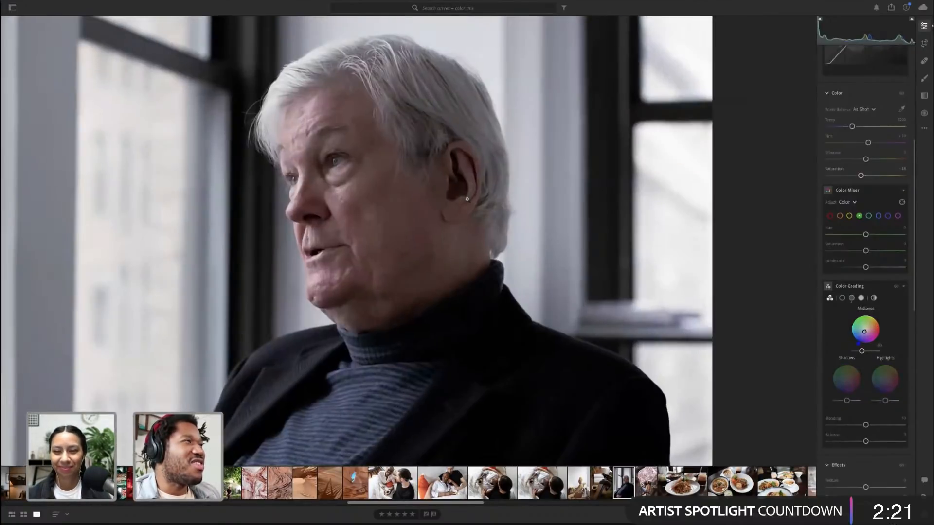
click(467, 199)
Review the lower edit sections and reduce the Whites slider in Light
scroll(880, 298, down, 3)
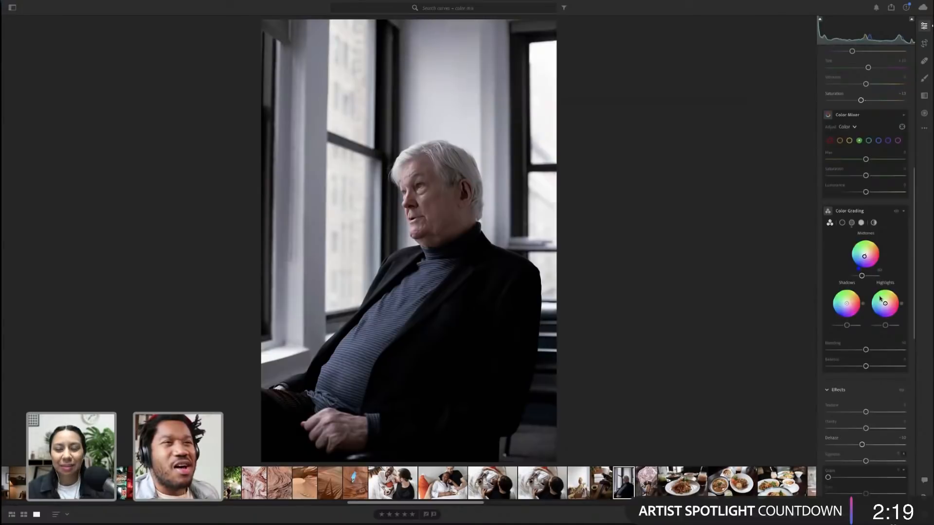
scroll(880, 298, down, 3)
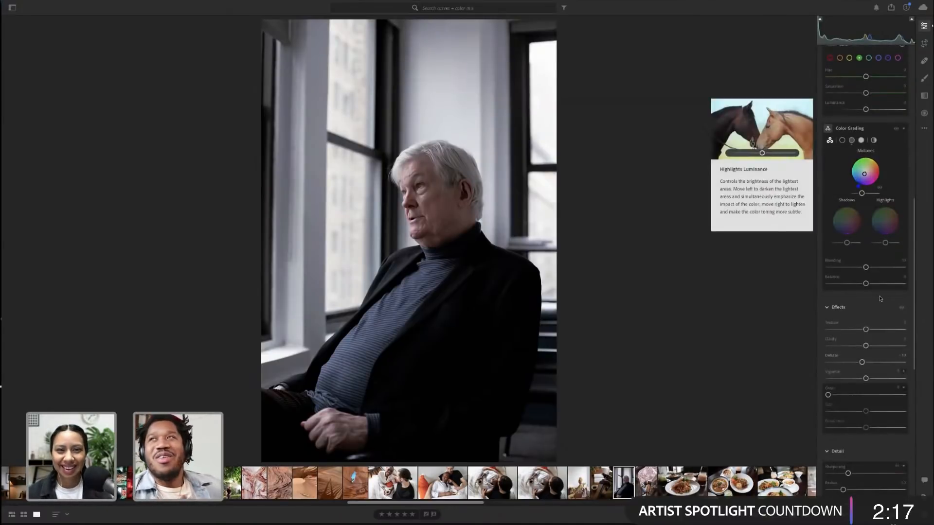
scroll(880, 298, down, 8)
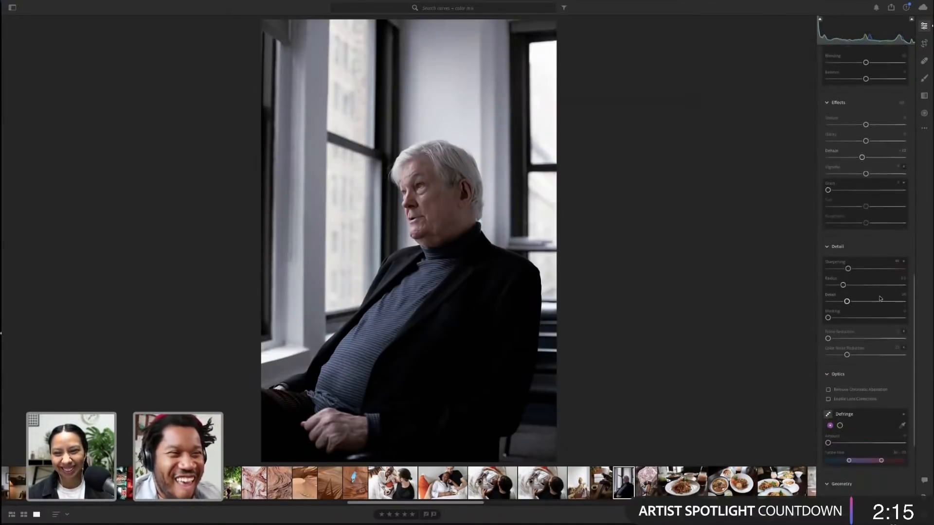
scroll(880, 298, down, 1)
scroll(880, 299, up, 15)
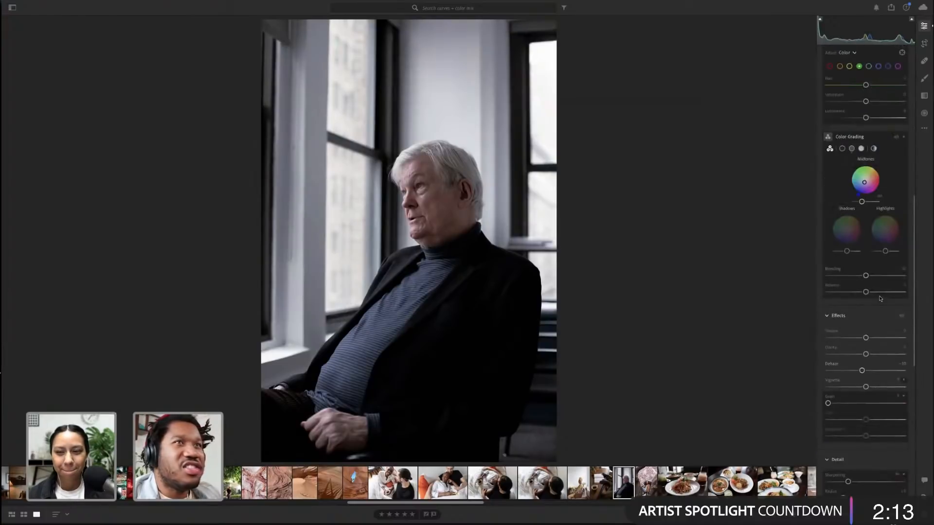
scroll(880, 299, up, 10)
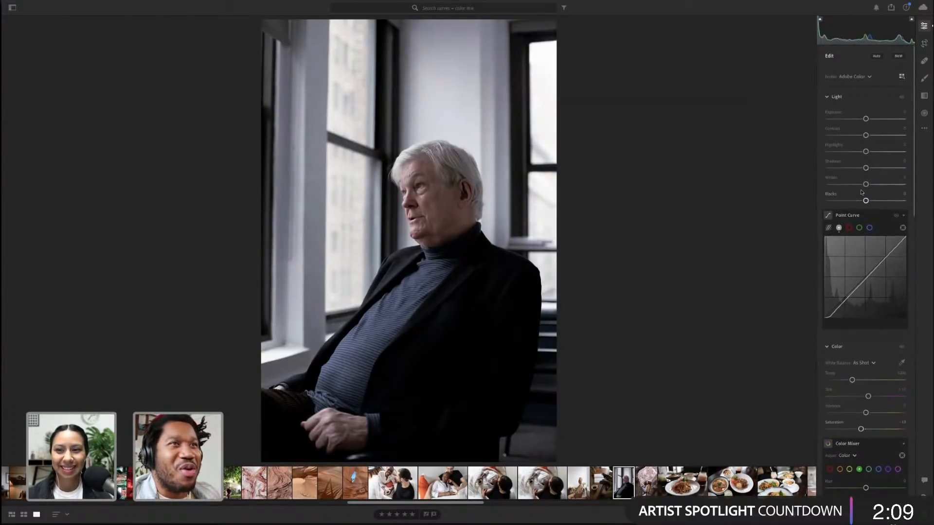
drag(866, 184, 851, 189)
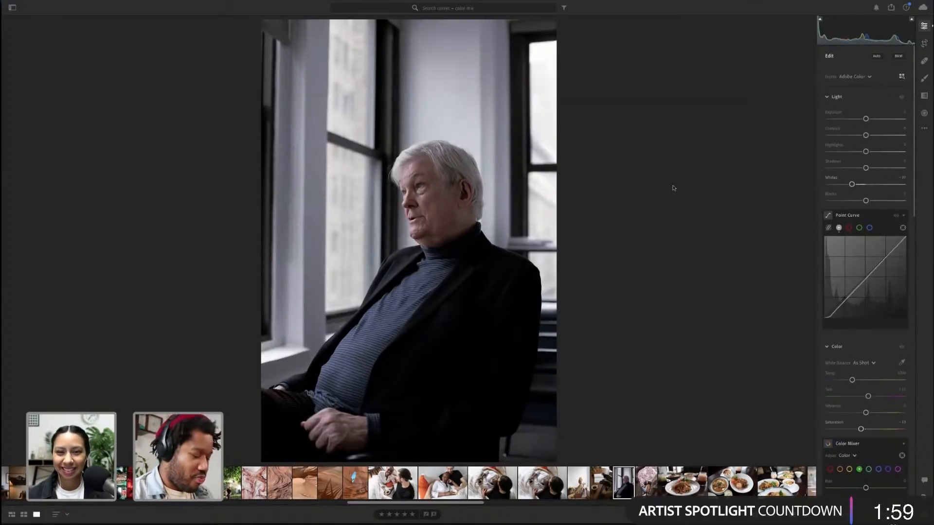
Copy the portrait's edit settings and paste them onto the hotel room photo in the filmstrip
key(ctrl+c)
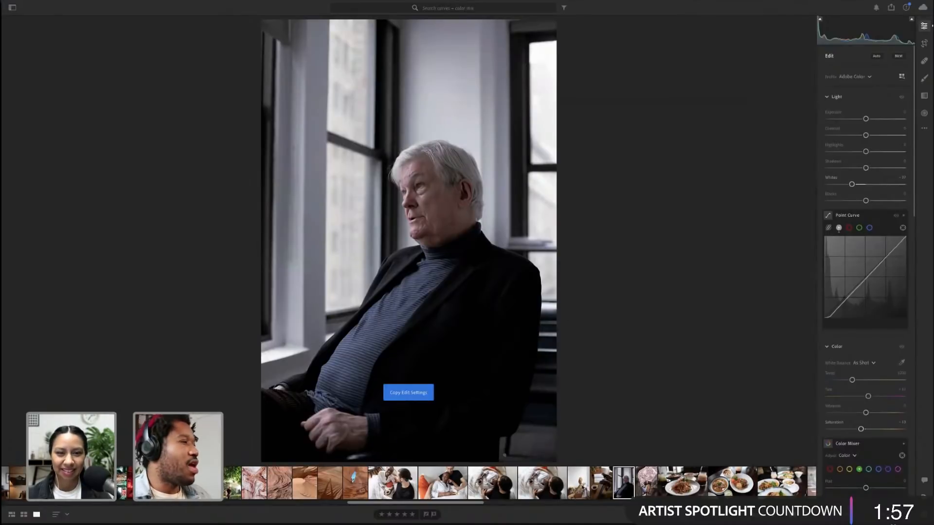
scroll(603, 488, down, 10)
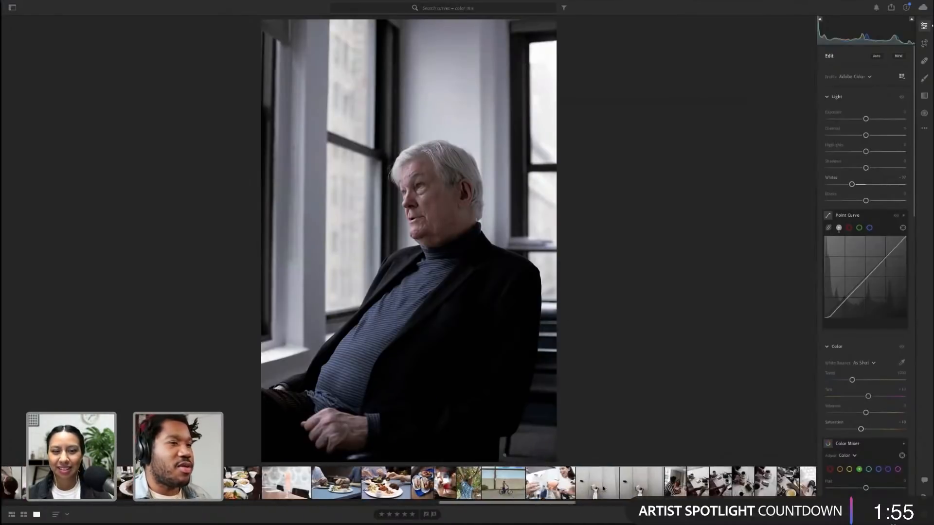
scroll(603, 488, down, 10)
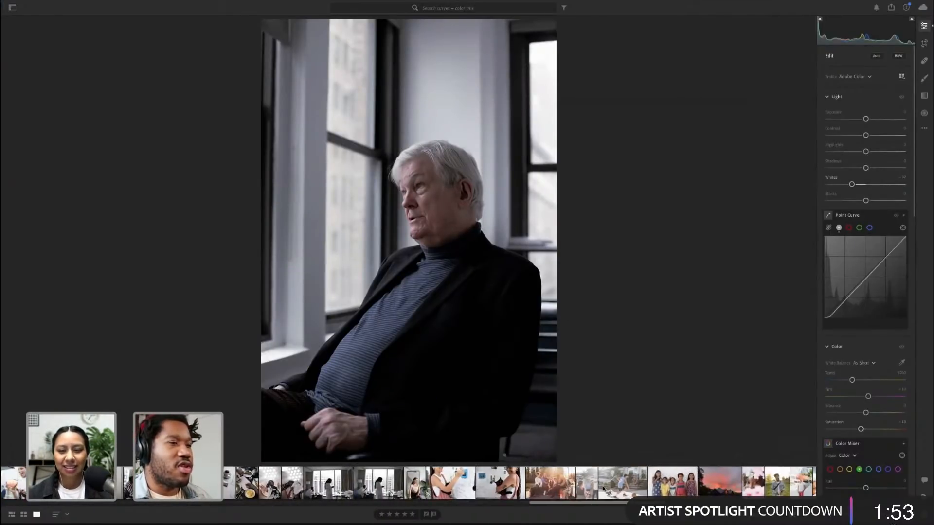
scroll(603, 489, down, 10)
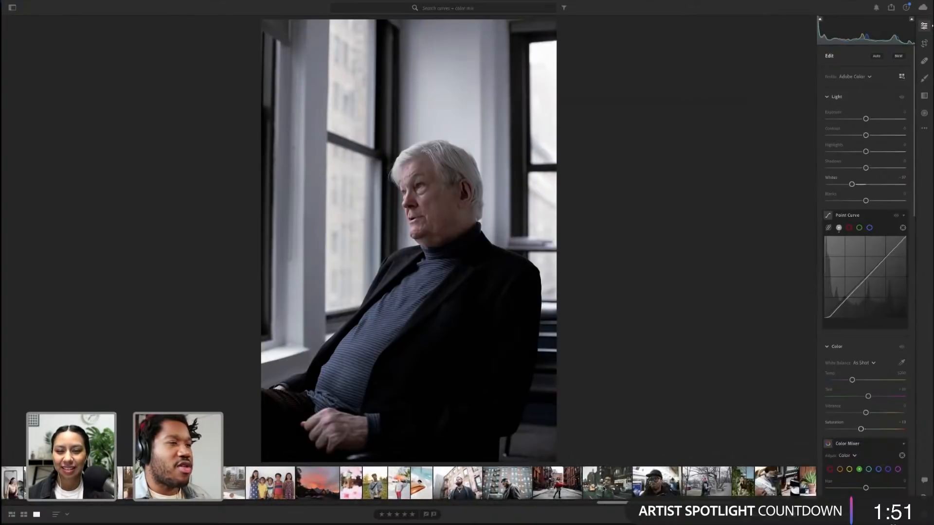
scroll(603, 489, down, 10)
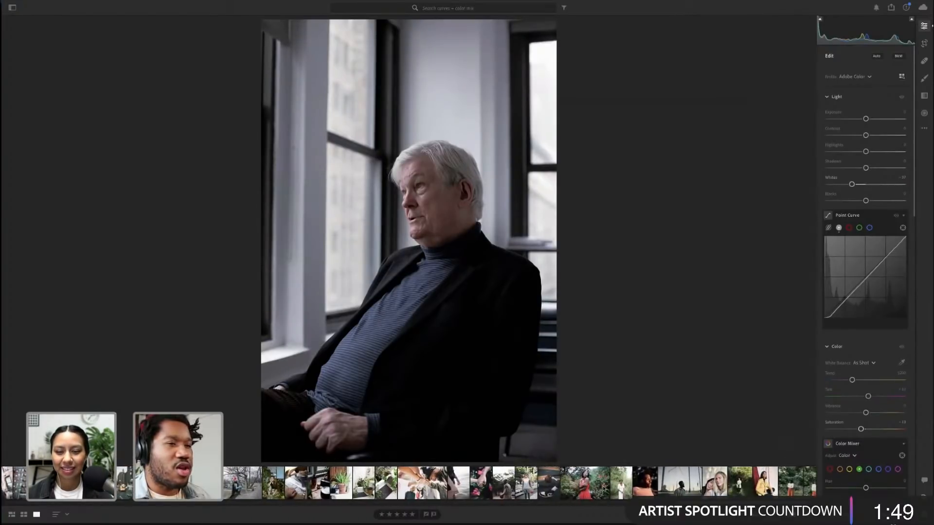
scroll(603, 489, down, 2)
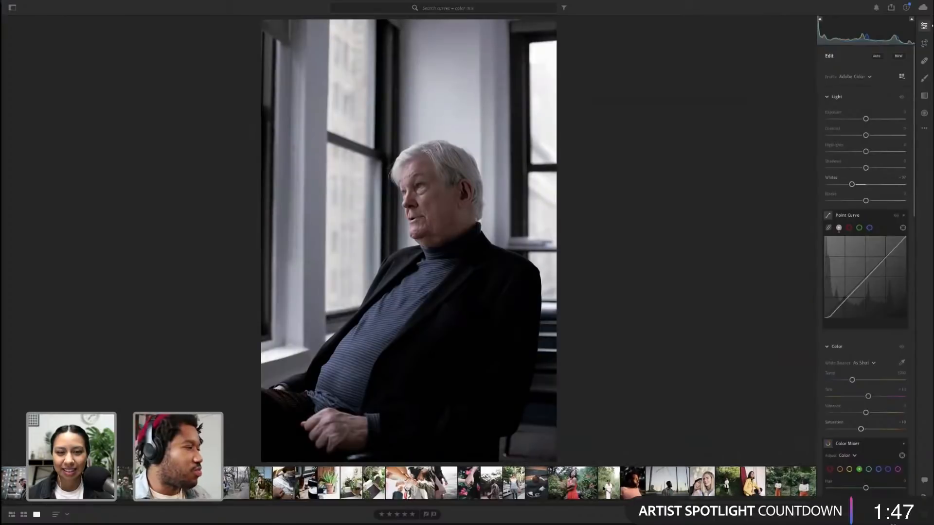
scroll(293, 479, down, 10)
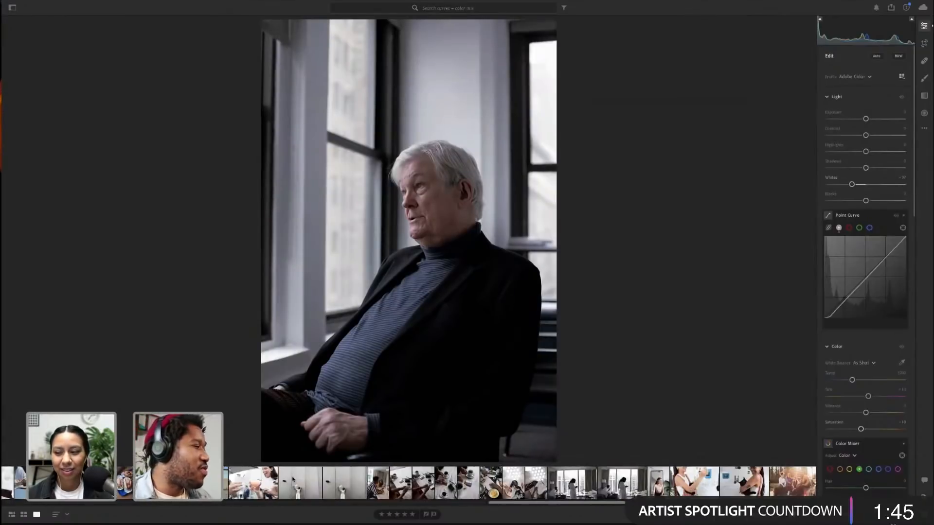
click(579, 482)
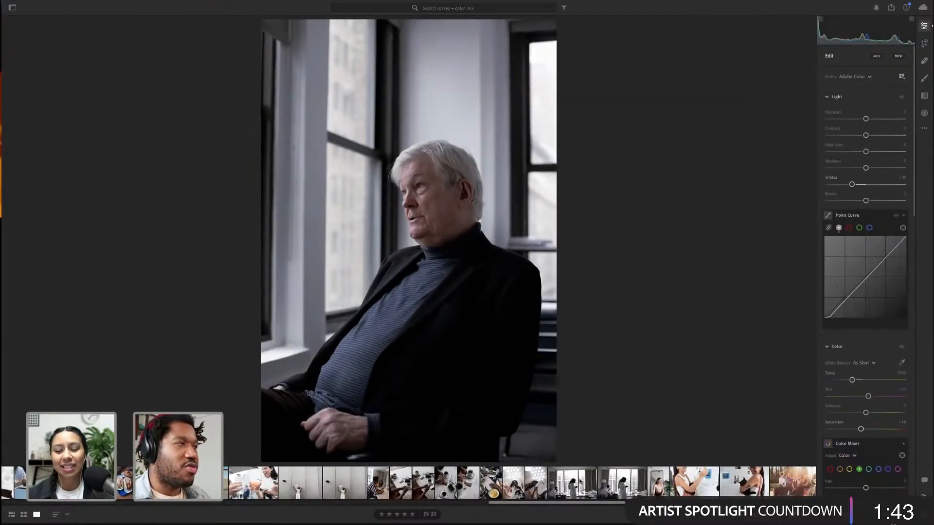
click(622, 482)
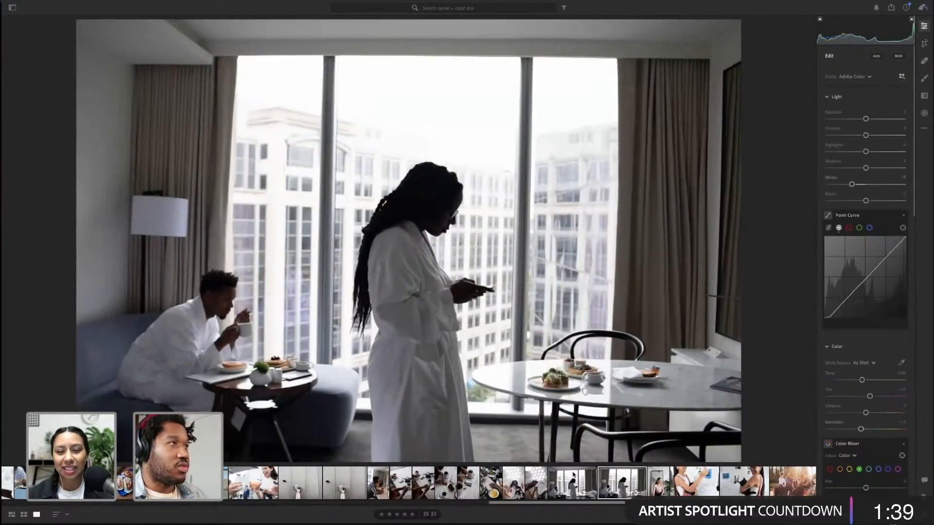
key(ctrl+shift+v)
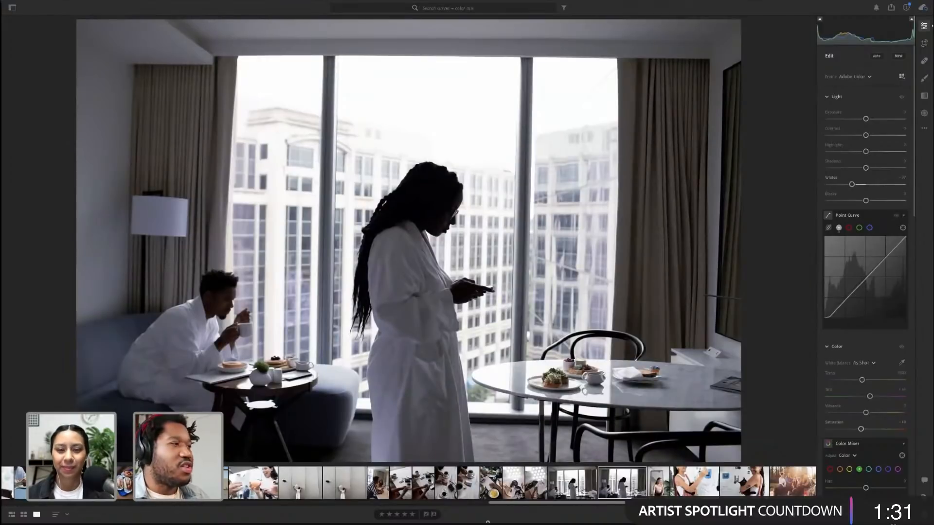
Reset the hotel room photo's edits and return to the portrait
key(super+r)
scroll(457, 480, left, 5)
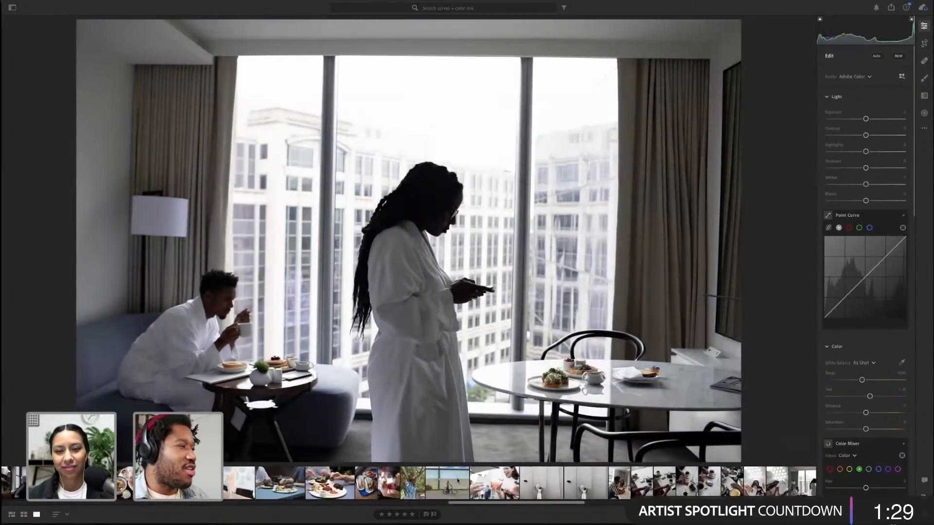
scroll(457, 480, left, 5)
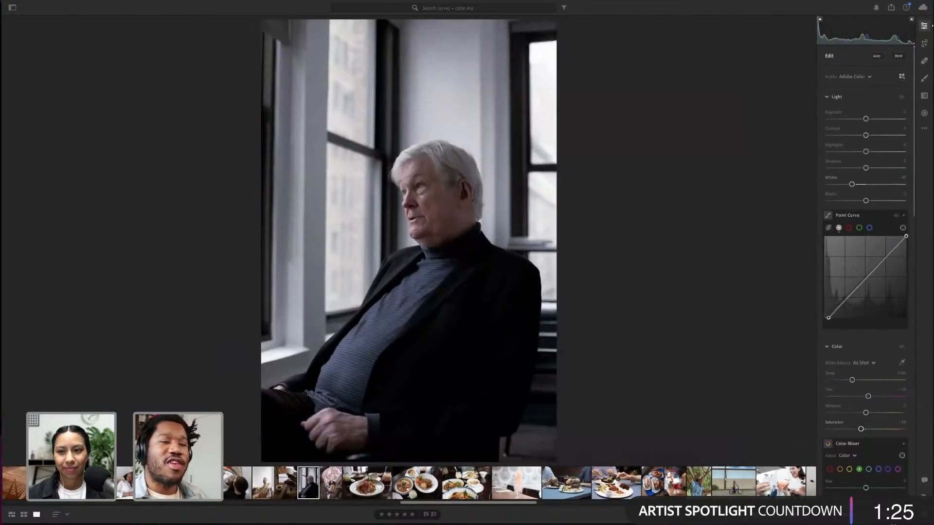
Open the Presets panel and start a new preset named cool hand luke
key(shift+p)
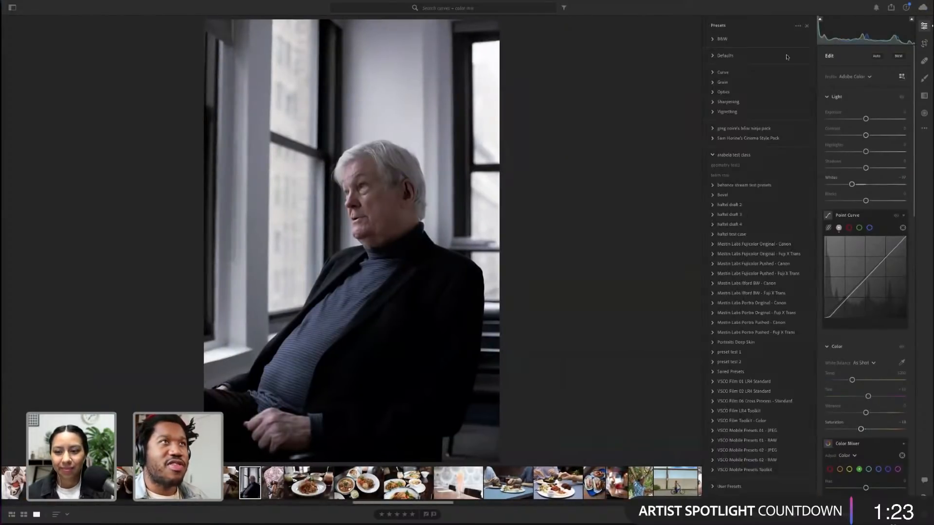
click(798, 27)
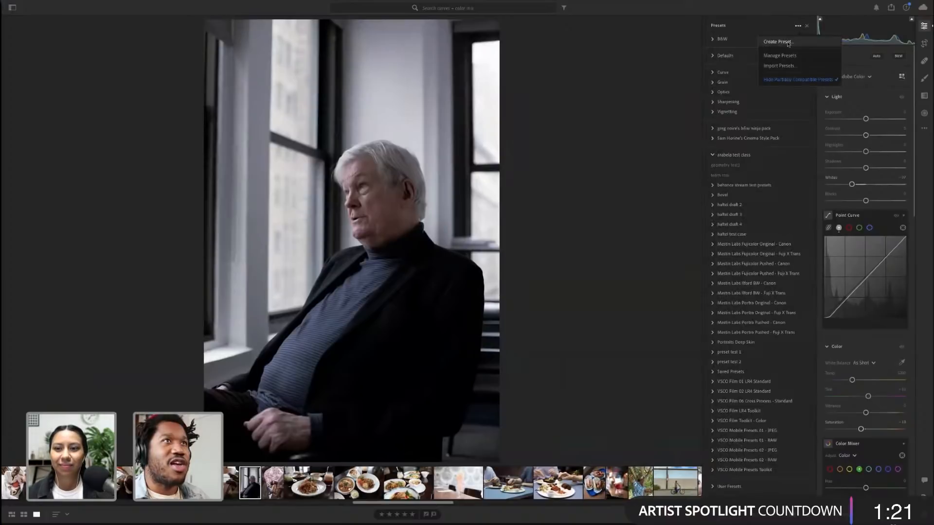
click(778, 41)
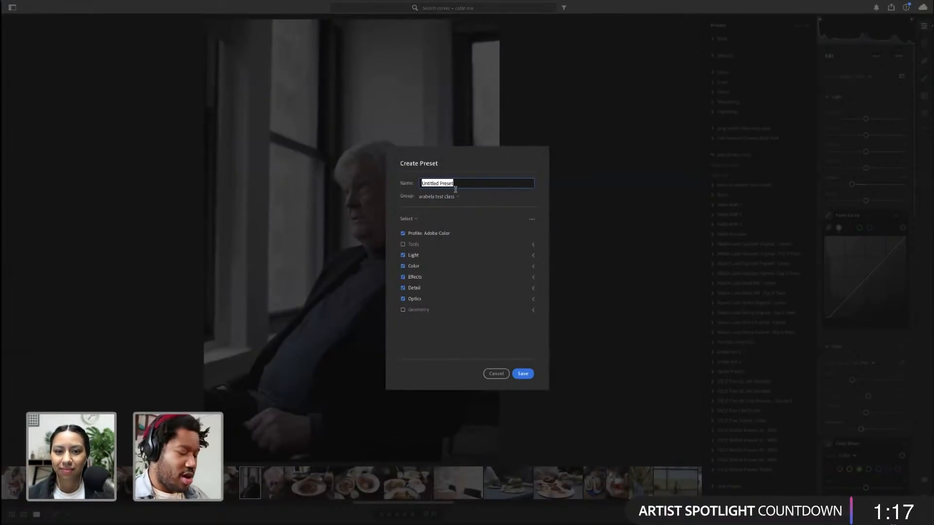
text(cool h)
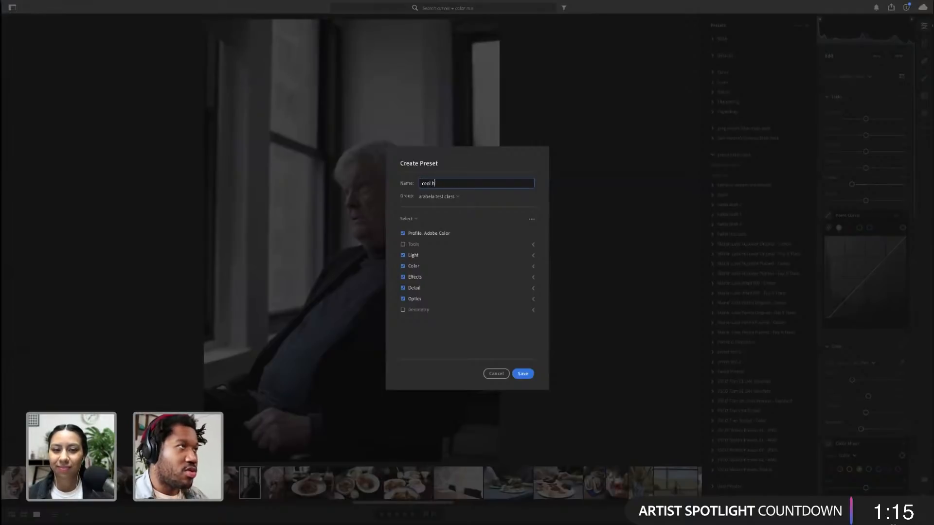
text(and luke)
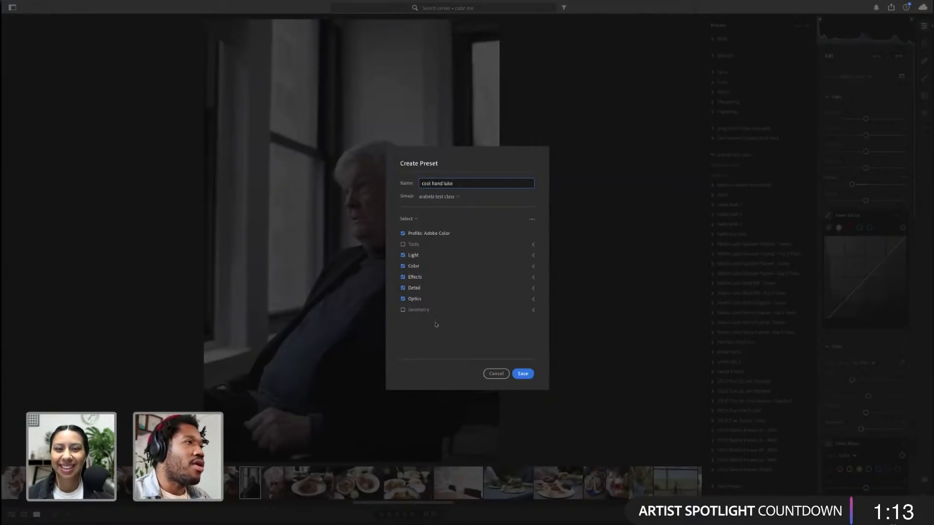
Exclude Optics, Detail, Exposure and Contrast from the preset's settings and save it
click(414, 298)
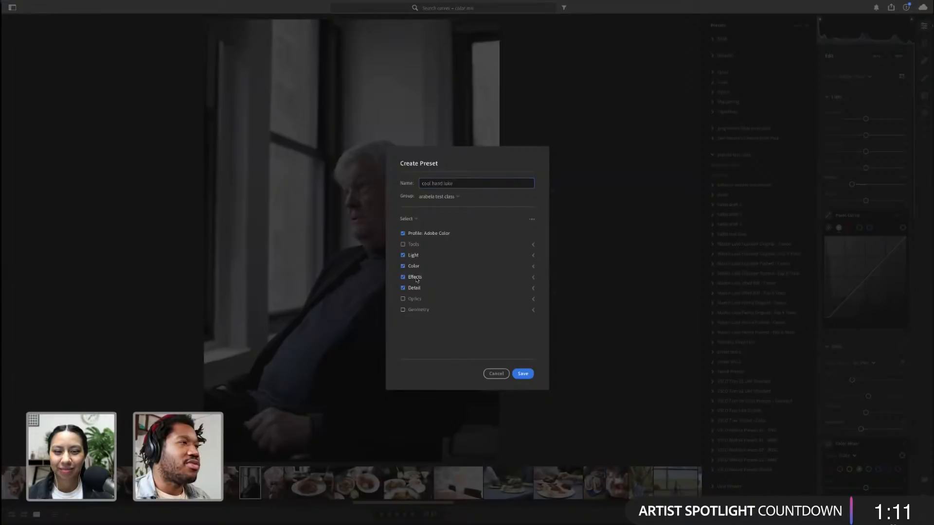
click(420, 288)
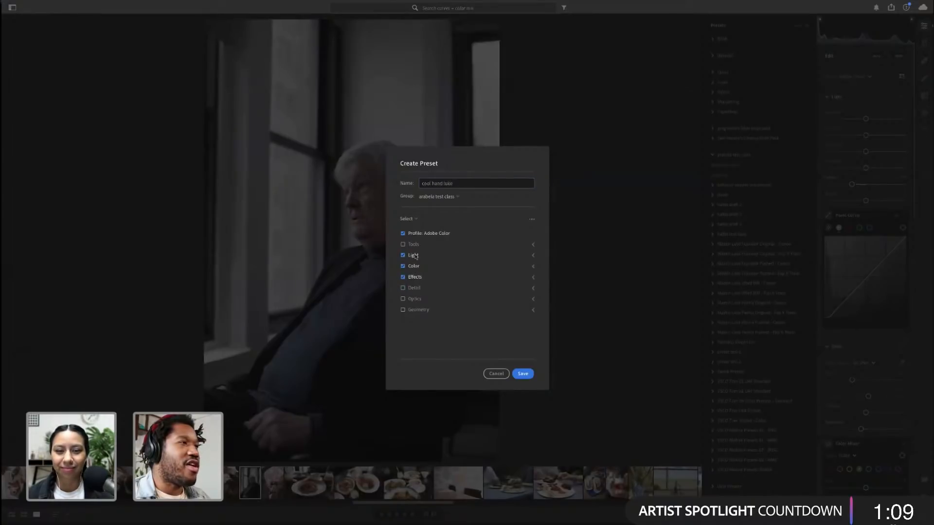
click(533, 256)
click(439, 266)
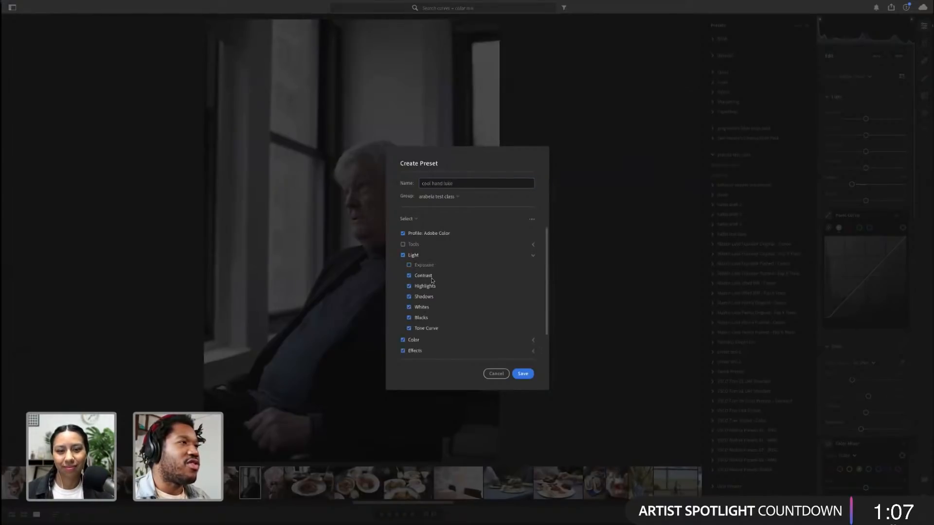
click(431, 279)
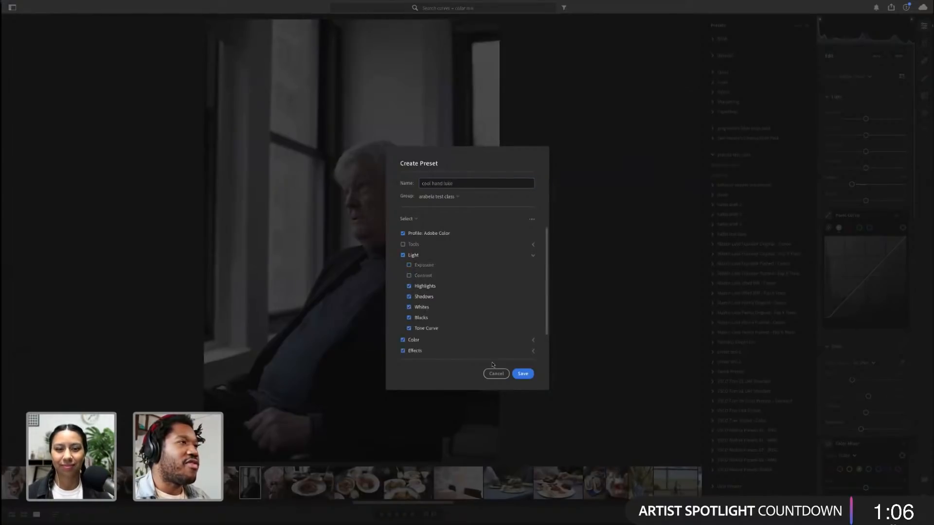
click(523, 374)
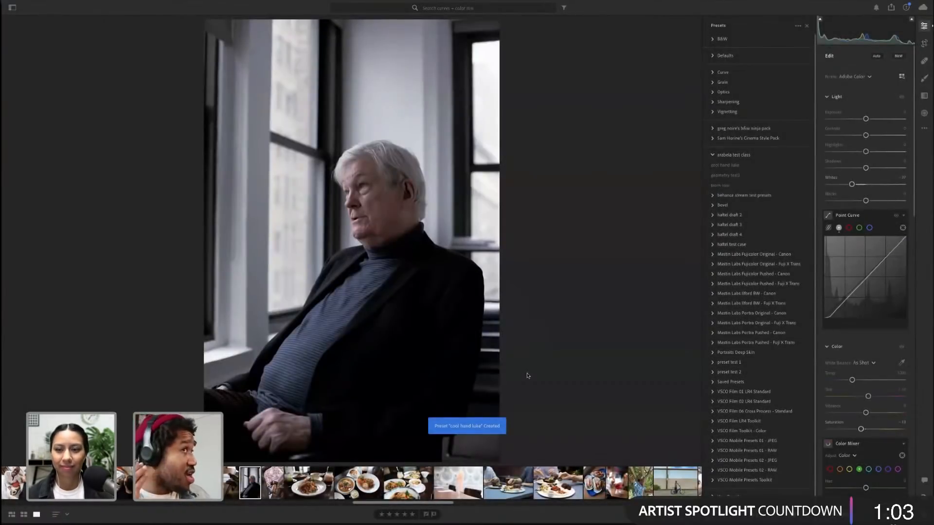
click(737, 166)
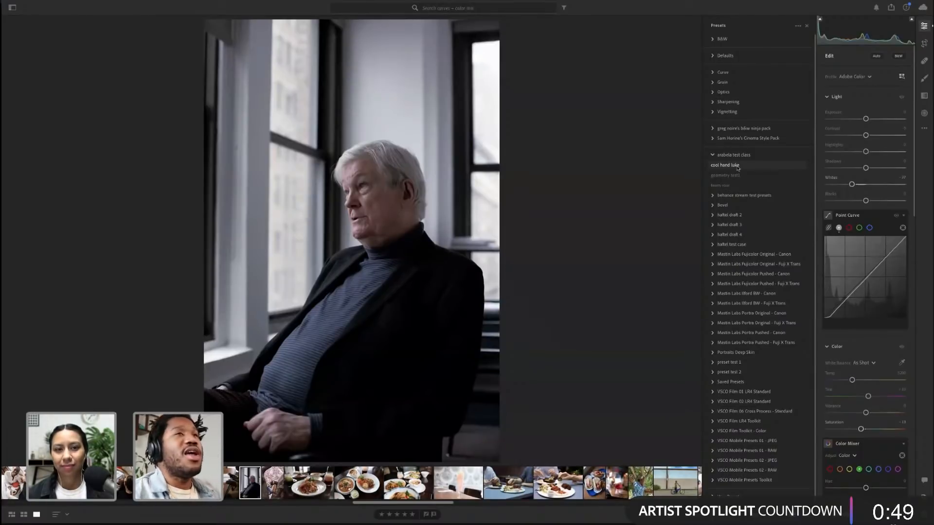
right_click(738, 168)
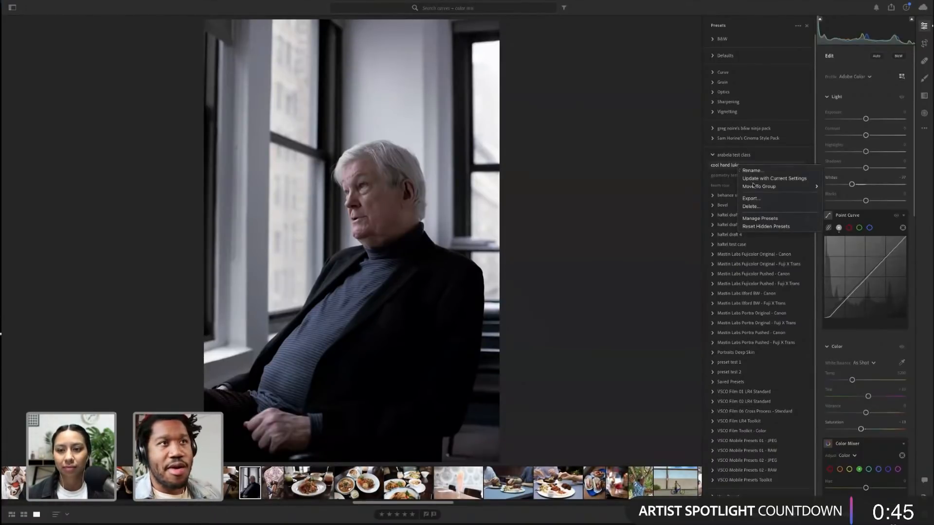
click(756, 198)
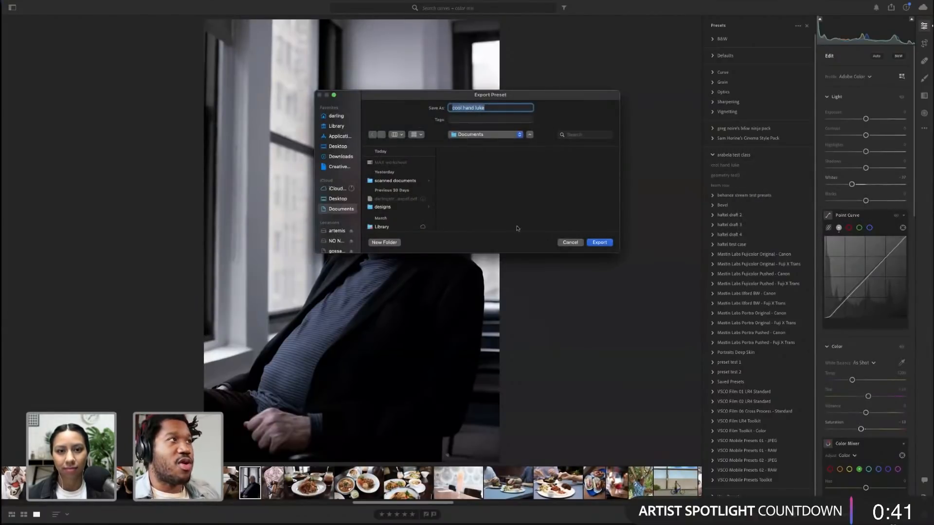
click(570, 242)
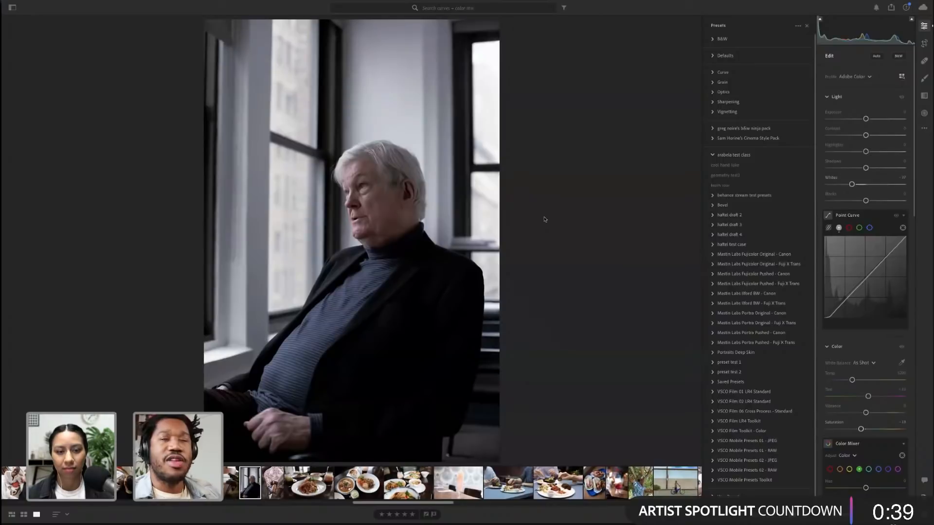
Collapse the arabela test class preset group and browse the Manage Presets list
click(712, 154)
key(alt)
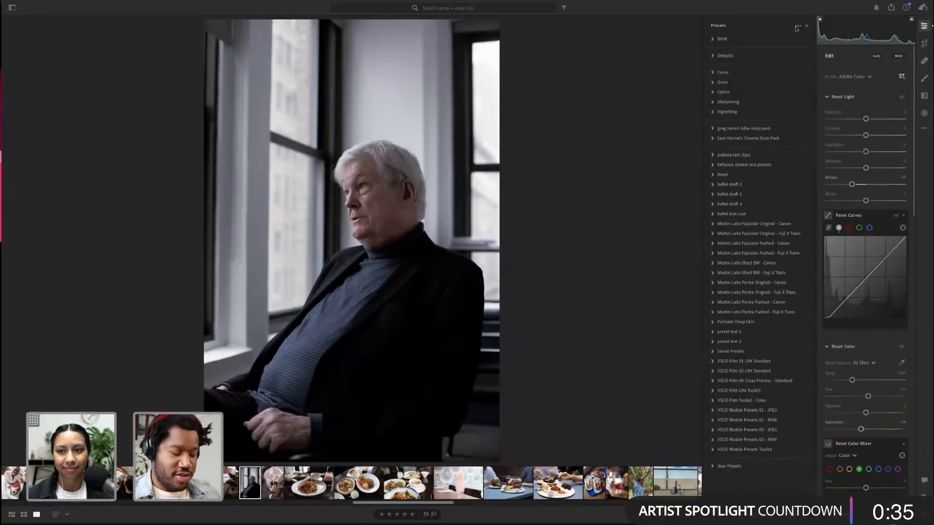
click(798, 26)
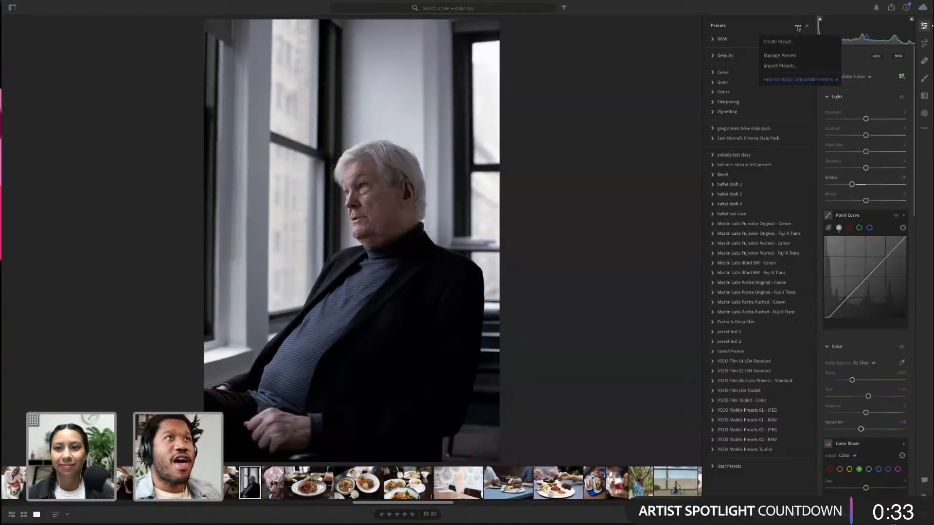
click(790, 56)
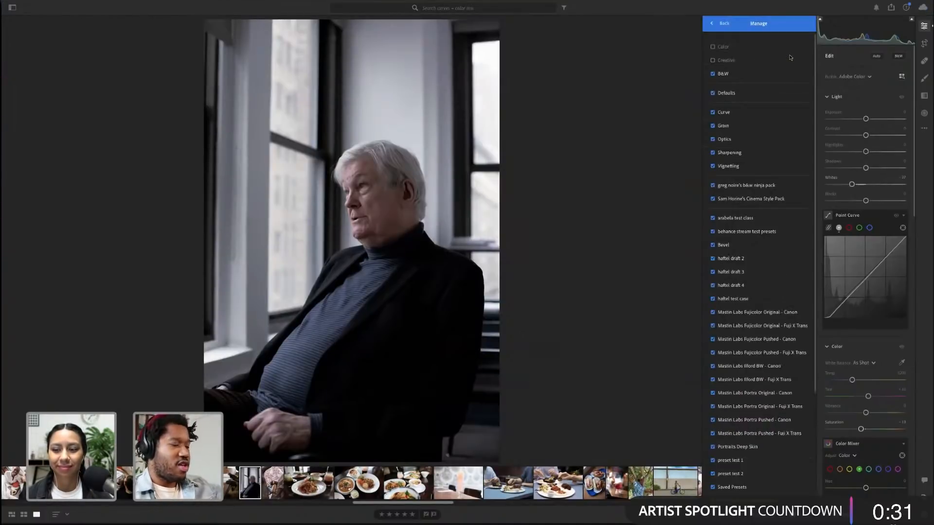
click(725, 24)
click(797, 27)
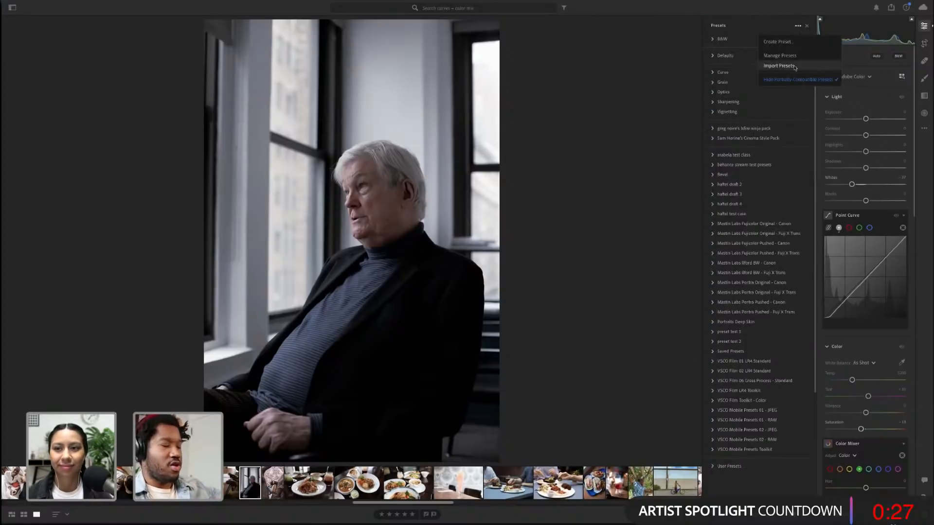
click(794, 68)
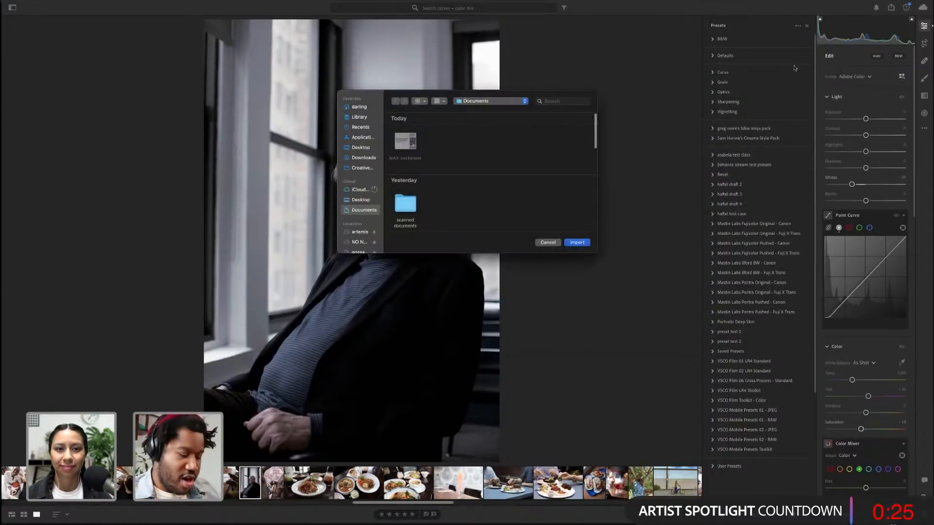
click(547, 242)
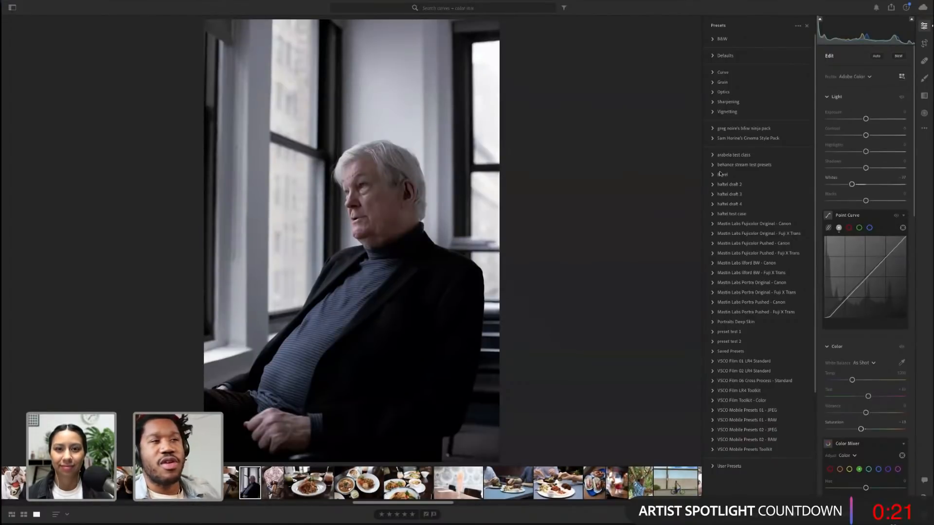
click(806, 26)
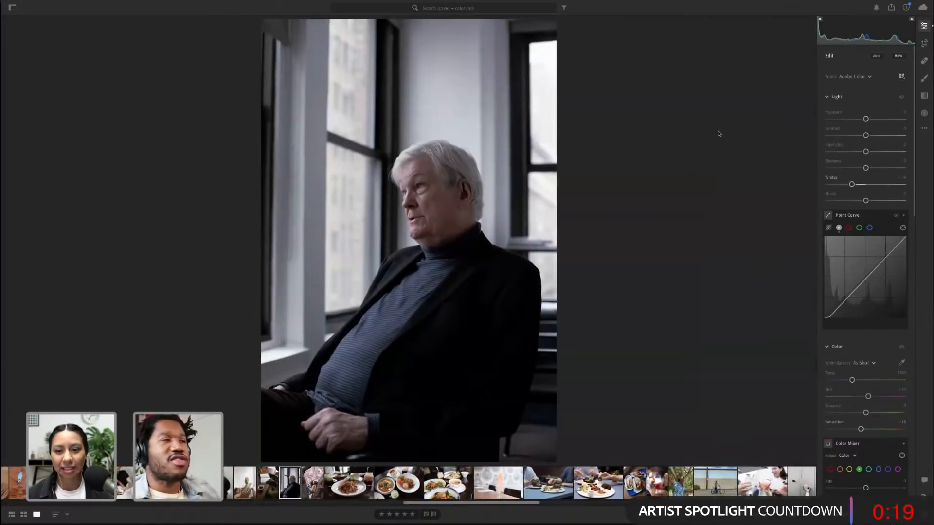
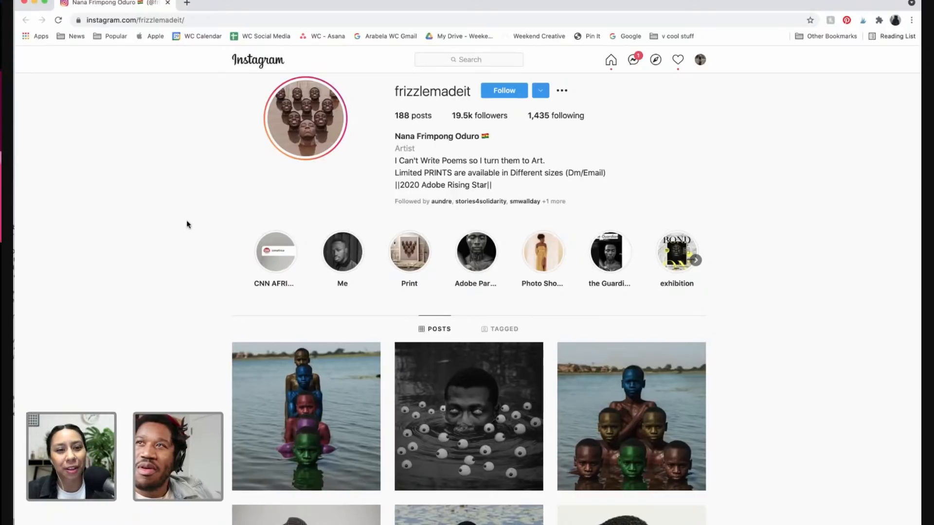
Scroll the artist's Instagram profile and open the first post in the grid to view it
scroll(189, 327, down, 2)
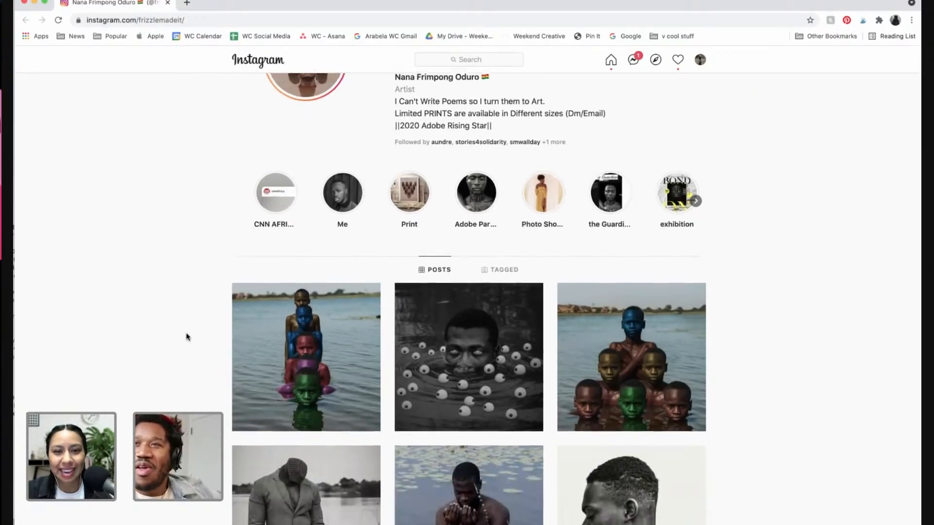
scroll(188, 334, down, 3)
click(353, 218)
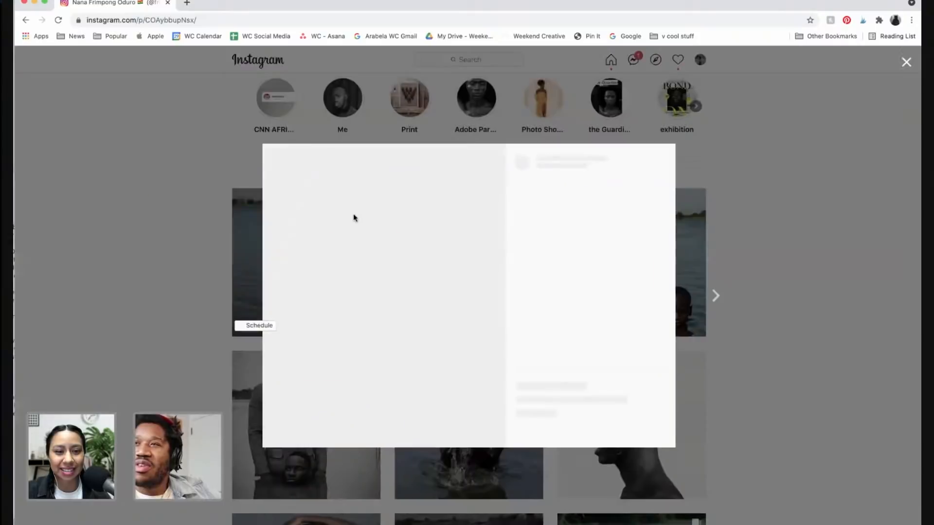
scroll(452, 204, up, 4)
scroll(453, 204, down, 1)
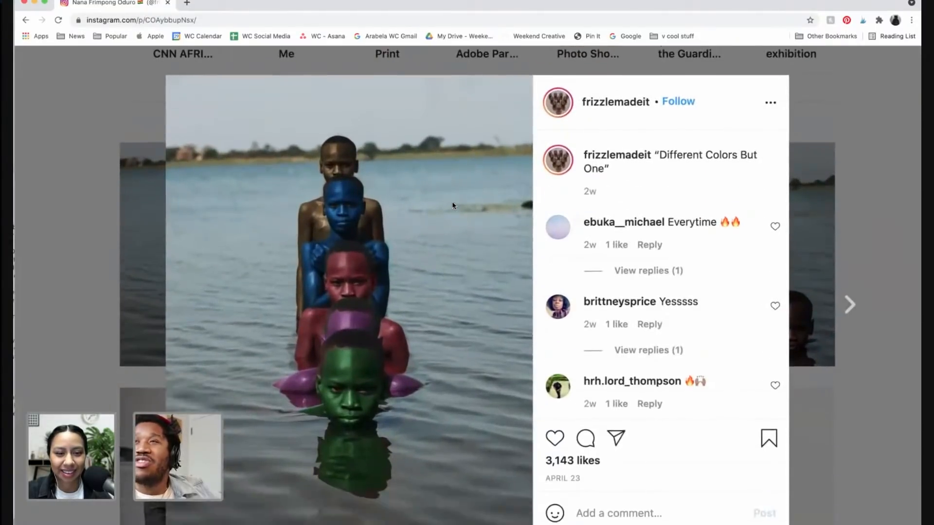
scroll(452, 204, down, 1)
scroll(453, 205, left, 2)
scroll(453, 205, up, 1)
scroll(453, 204, down, 1)
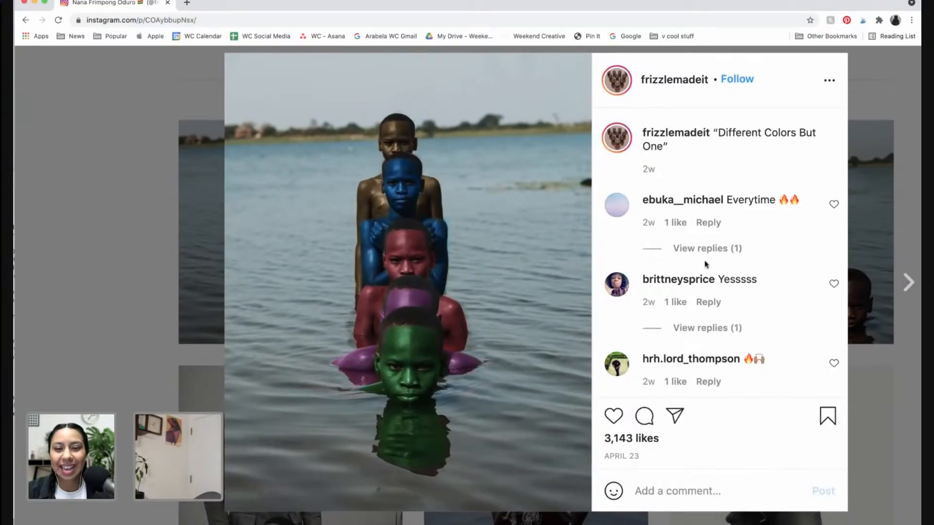
Page forward through the next several posts, reading each image and its caption
click(909, 288)
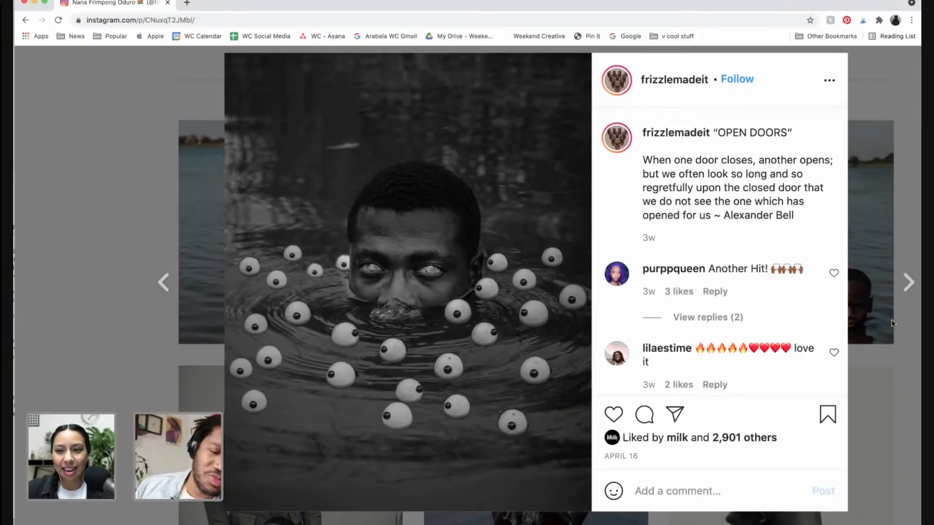
click(907, 282)
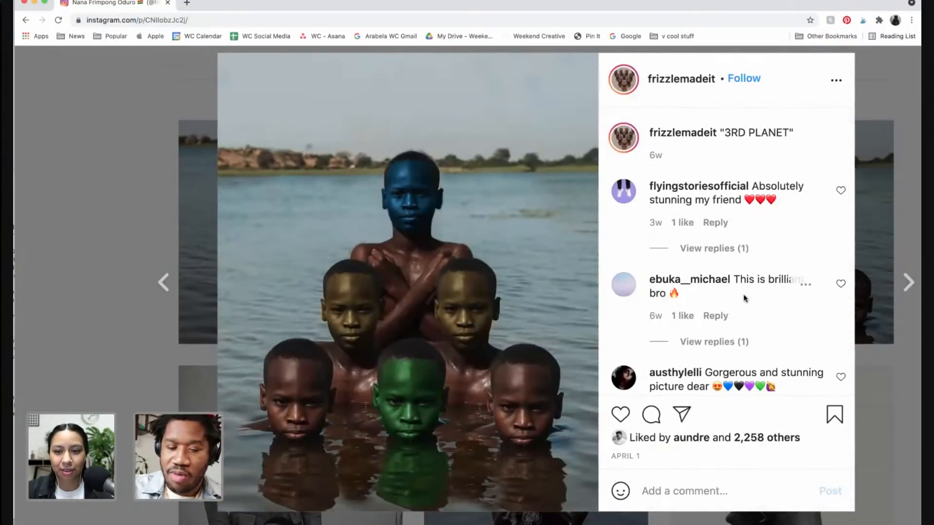
scroll(745, 296, right, 1)
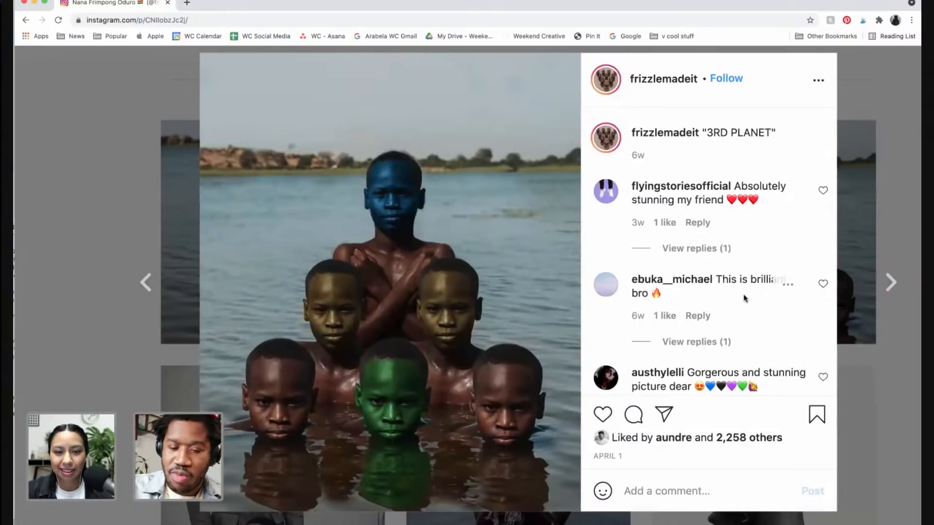
click(891, 283)
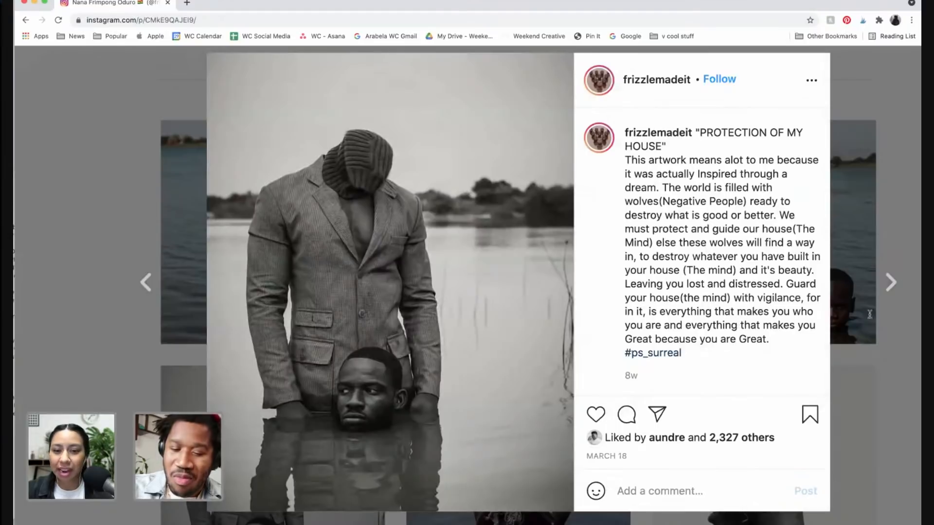
scroll(708, 325, down, 1)
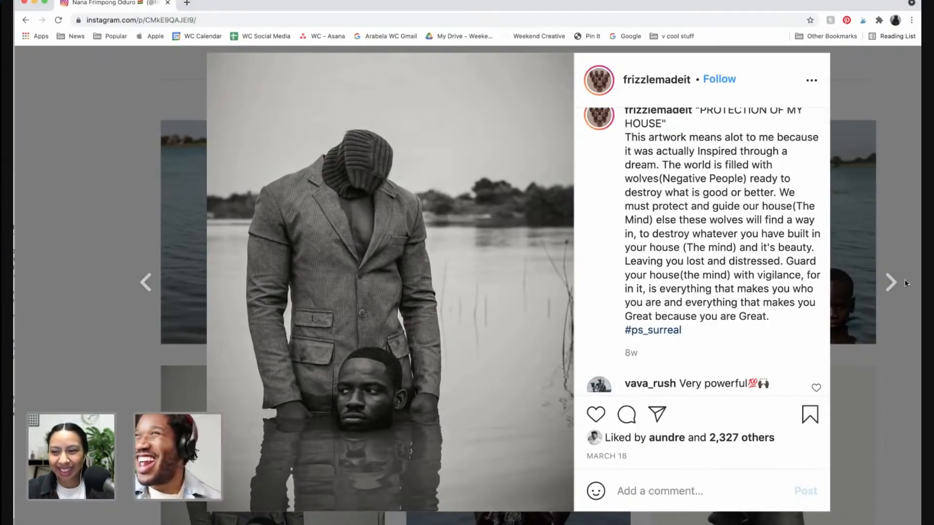
click(891, 282)
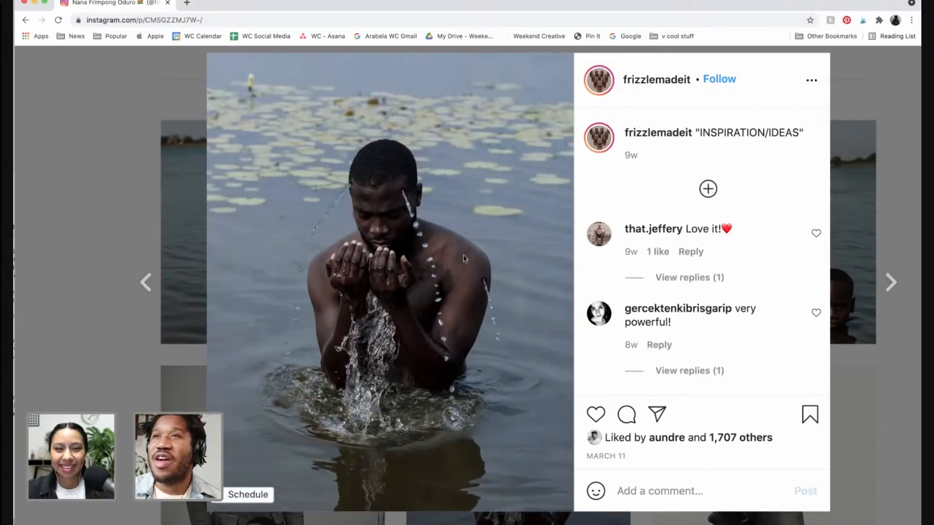
mouse_move(680, 234)
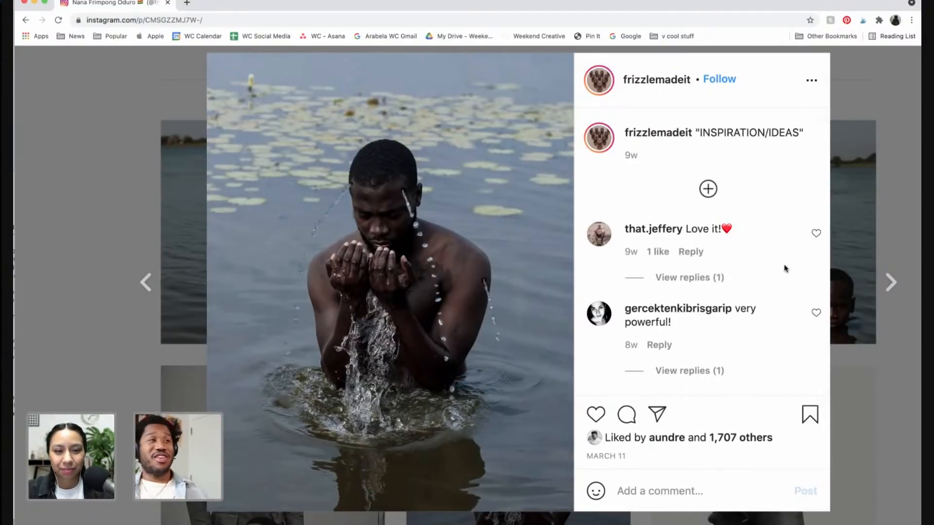
scroll(784, 268, right, 1)
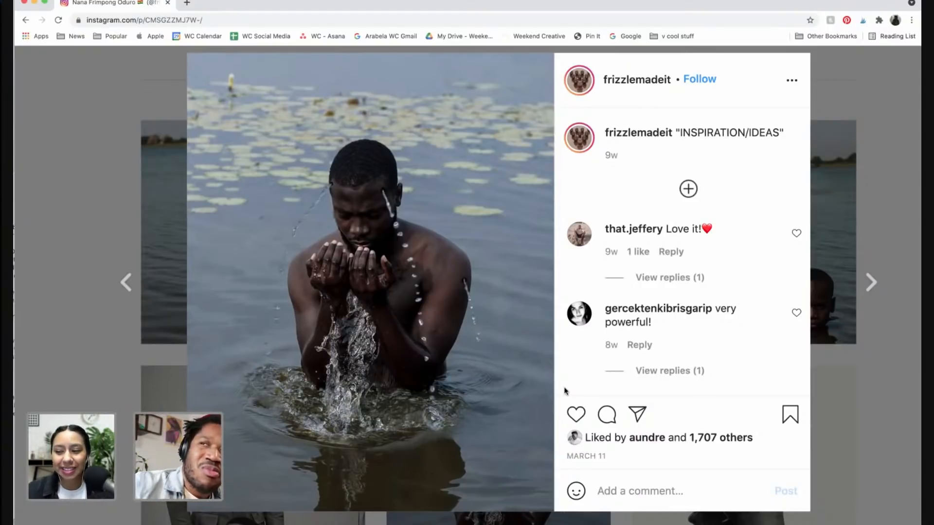
key(Right)
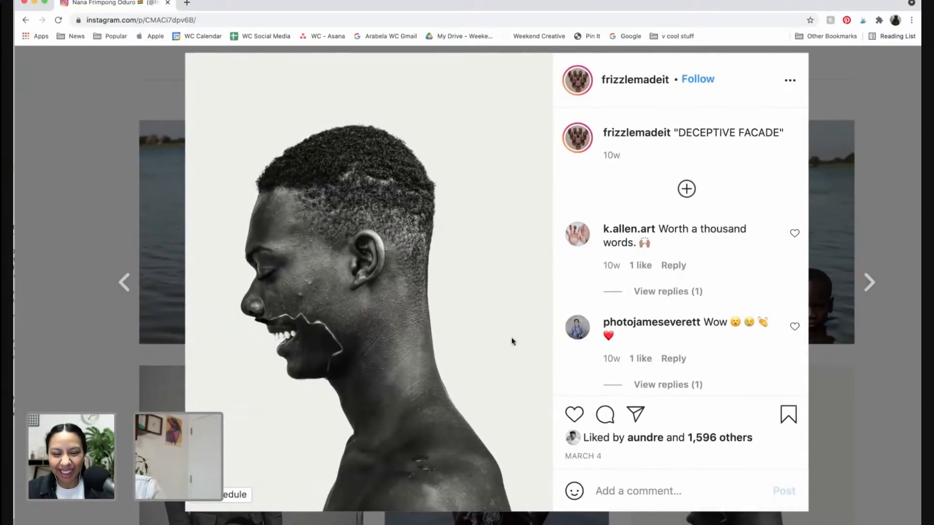
click(870, 282)
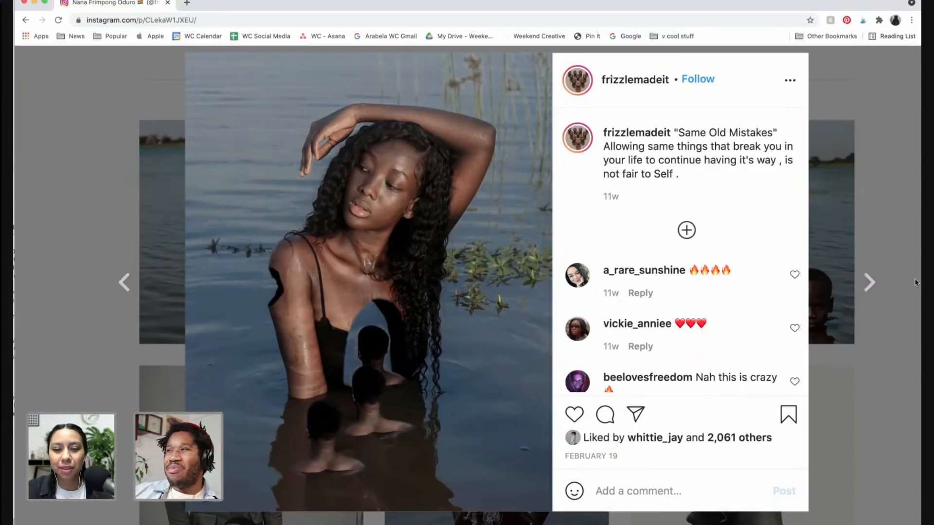
click(869, 282)
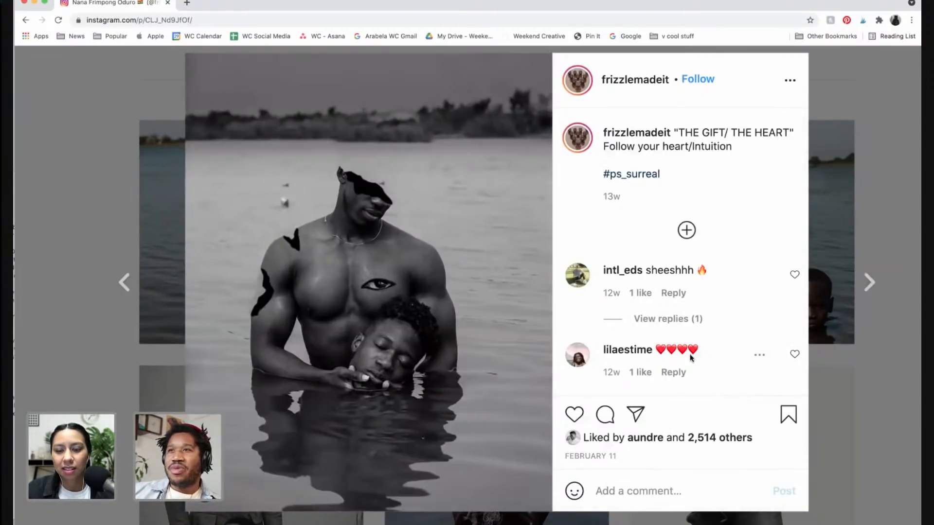
scroll(486, 350, left, 1)
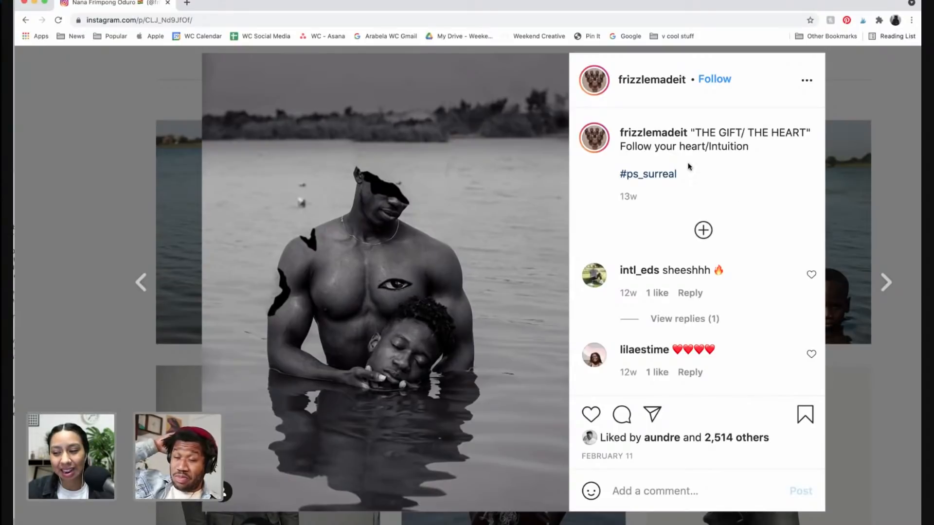
Move to the next post and swipe through all images in its multi-photo carousel
scroll(681, 259, down, 1)
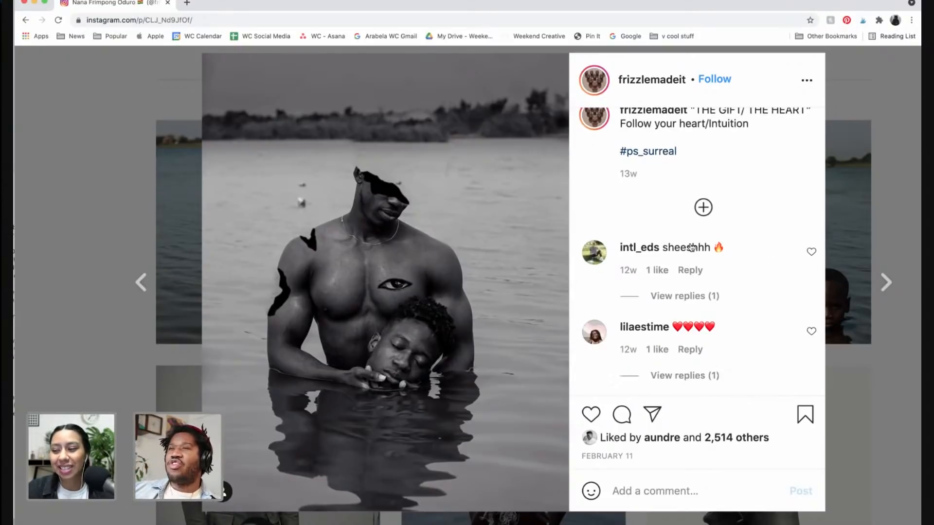
click(887, 287)
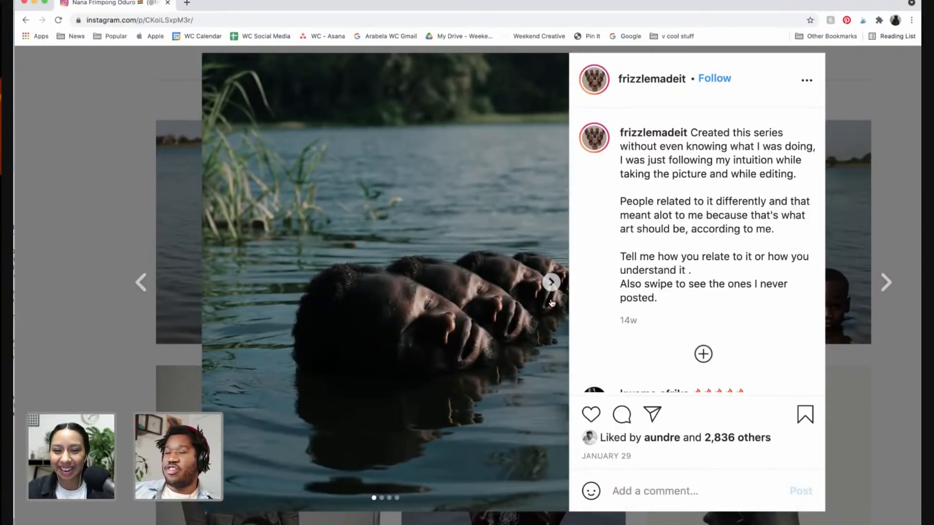
click(559, 285)
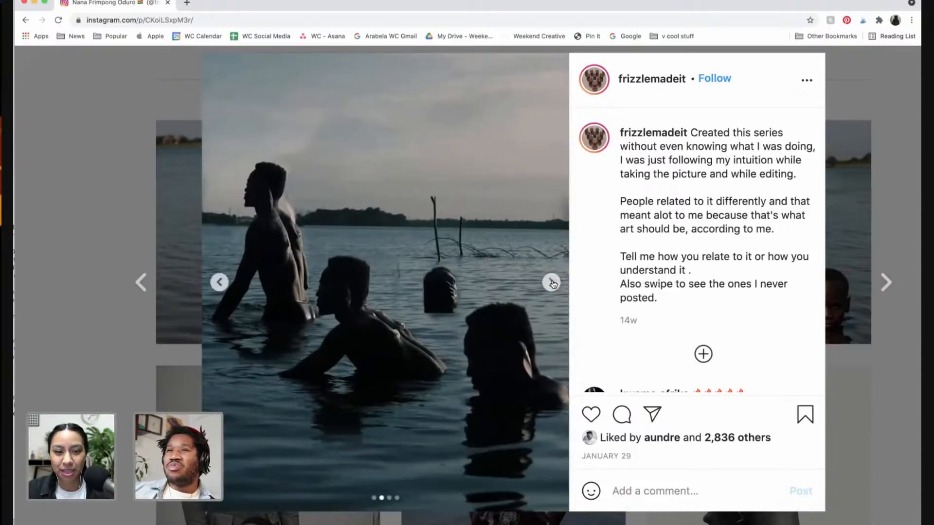
click(552, 283)
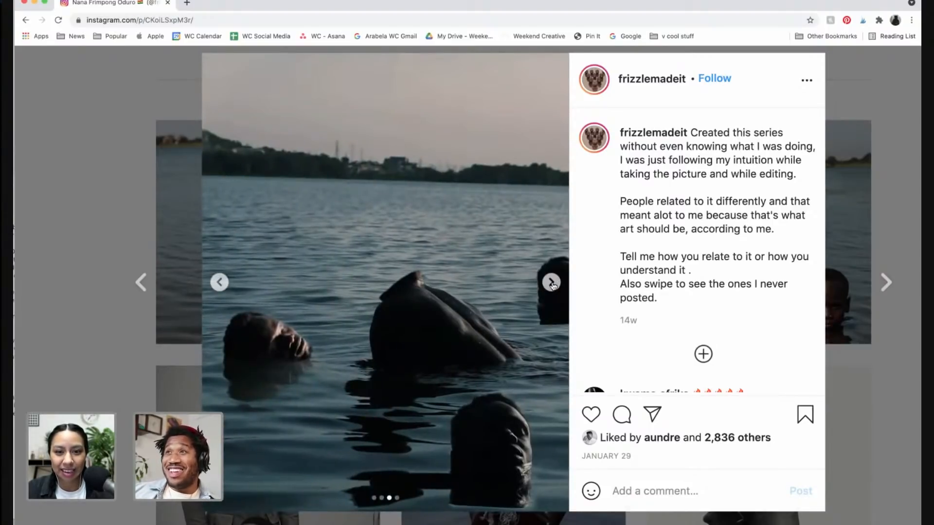
click(552, 283)
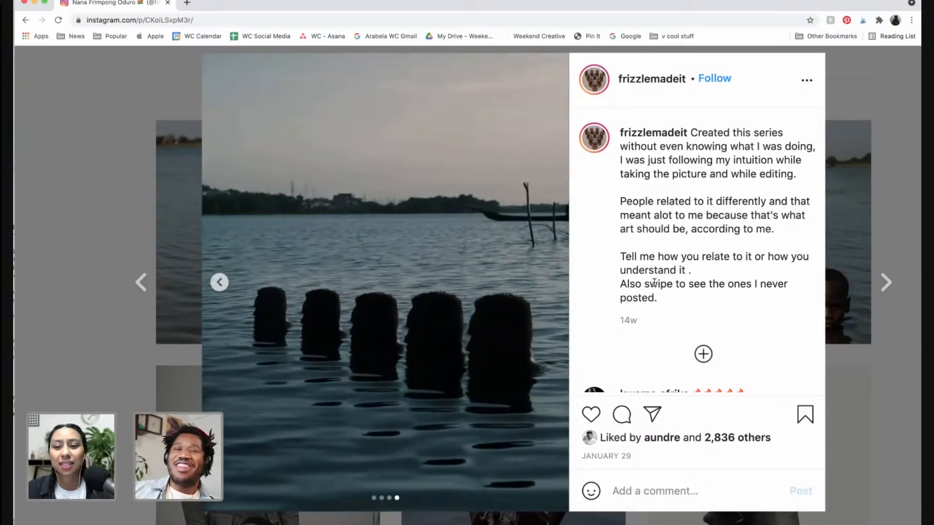
click(886, 283)
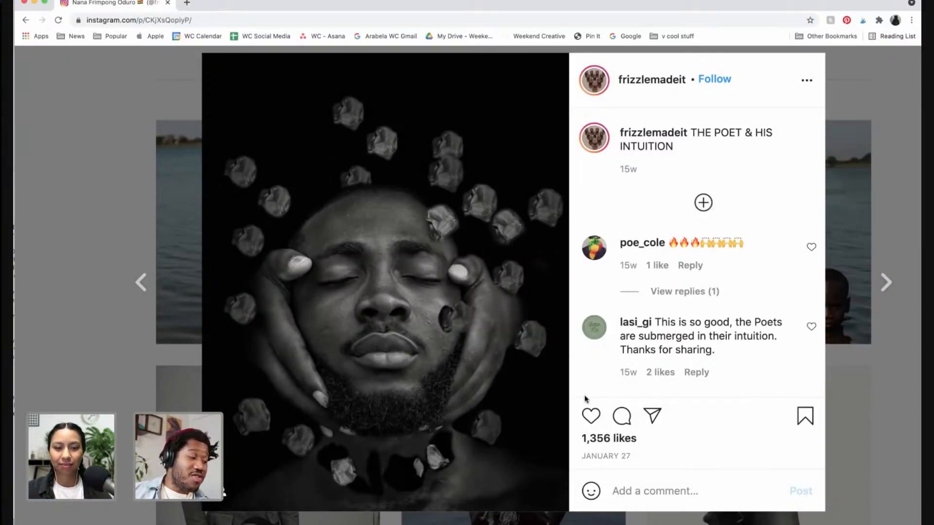
Continue advancing through the artist's older posts, viewing each surreal composite image
click(892, 288)
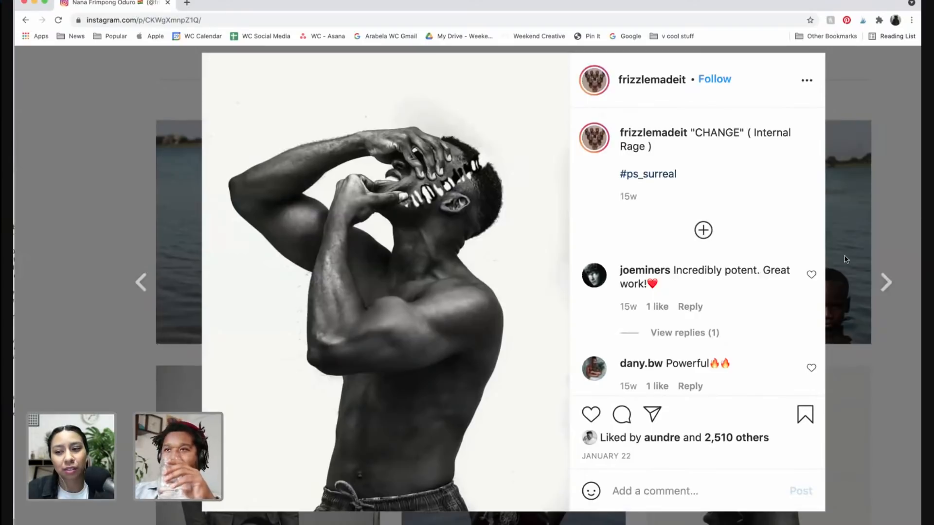
click(885, 288)
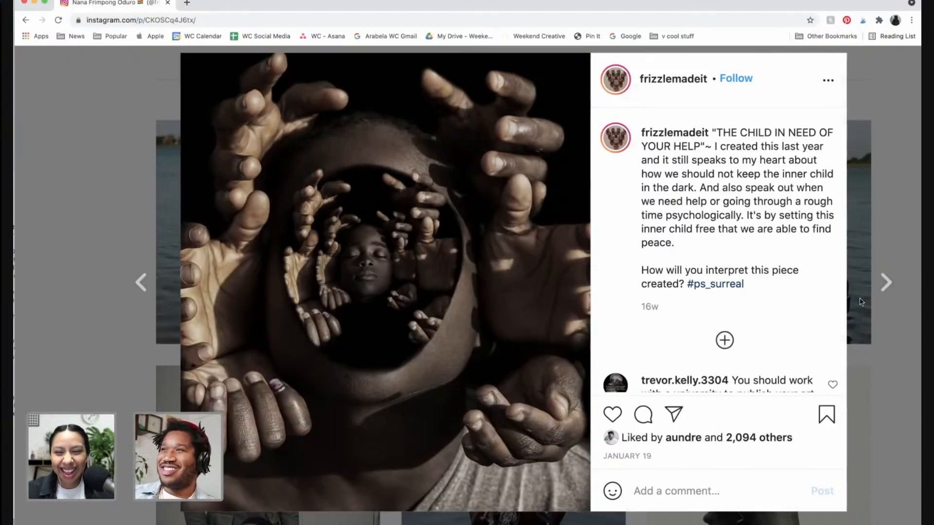
click(886, 282)
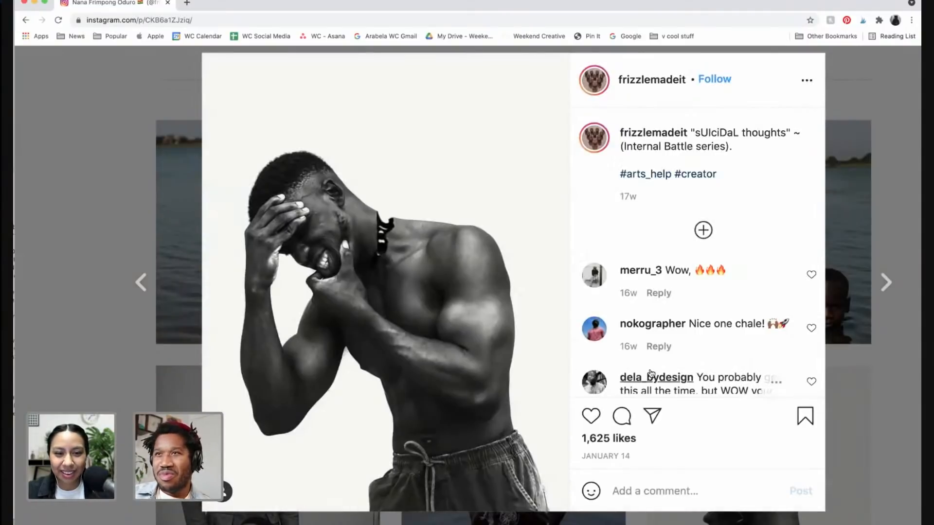
click(886, 282)
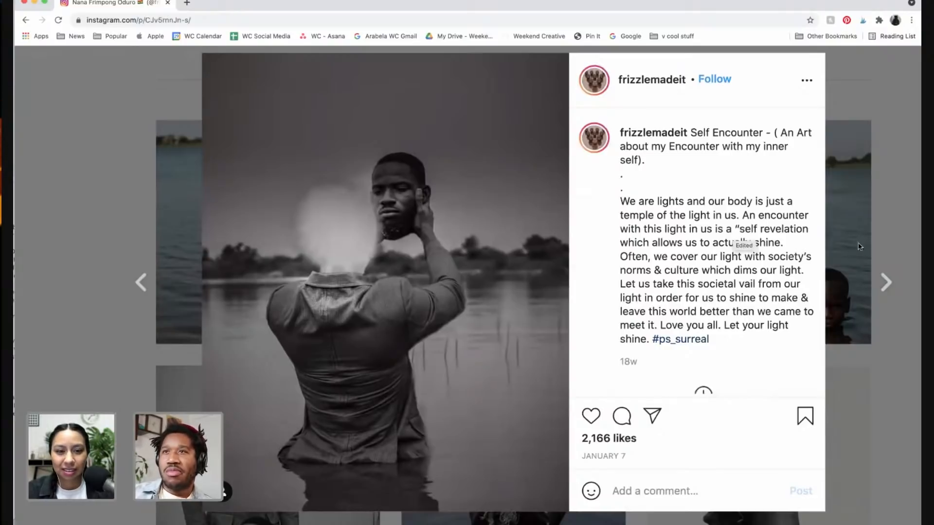
click(884, 282)
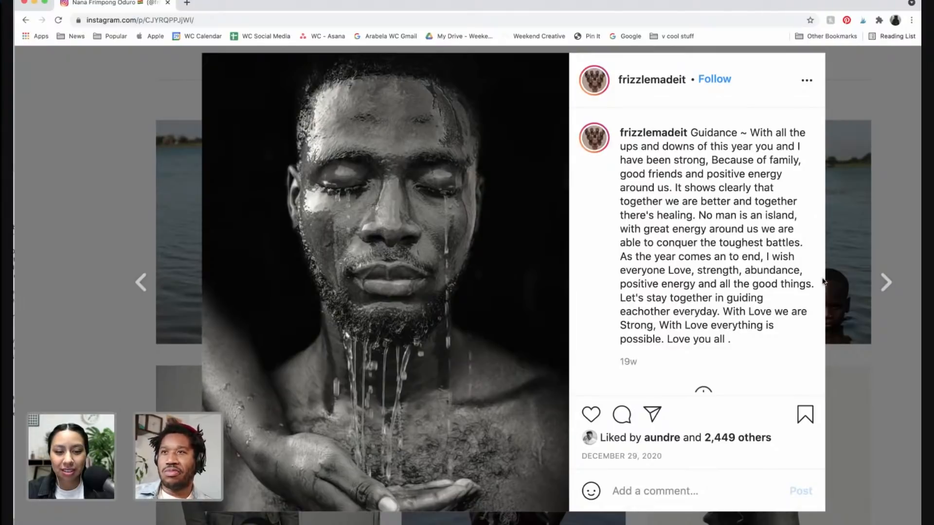
click(885, 282)
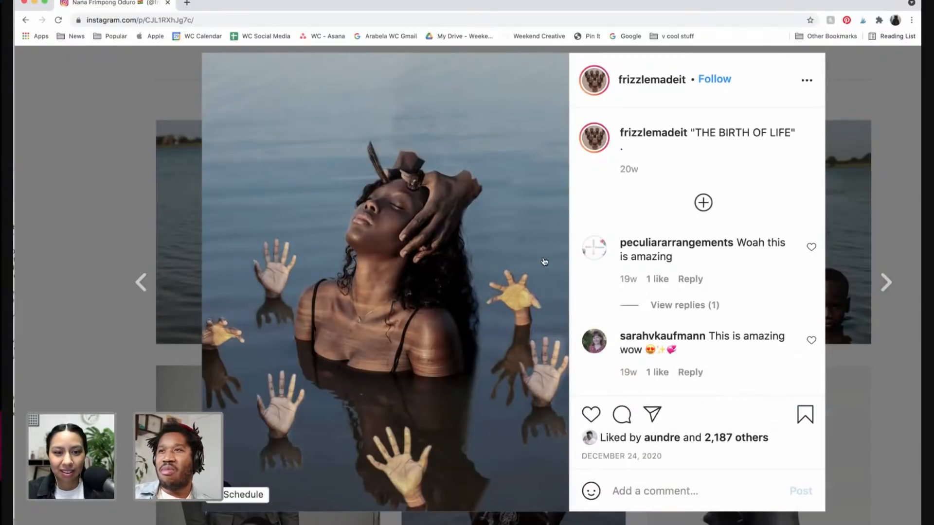
Scroll within the open post and keep paging to older posts in the feed
scroll(544, 262, down, 2)
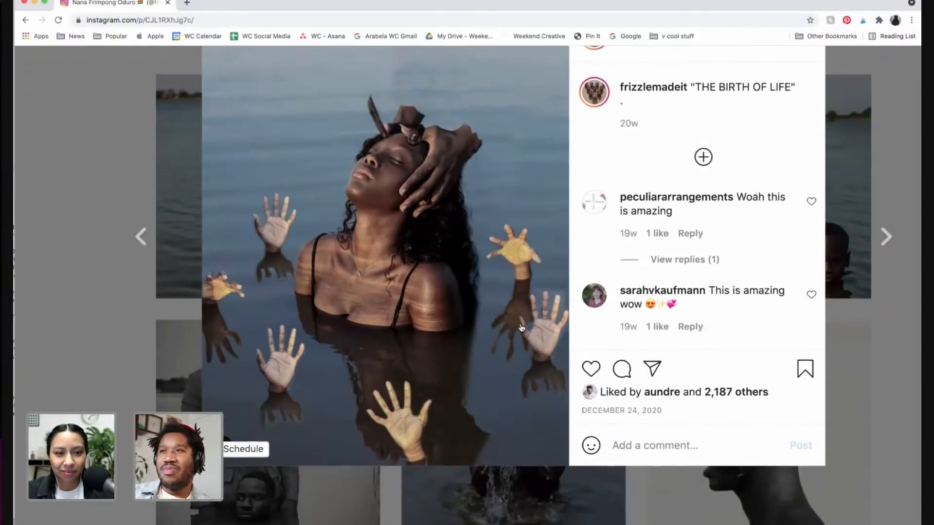
scroll(522, 328, down, 1)
scroll(522, 328, up, 2)
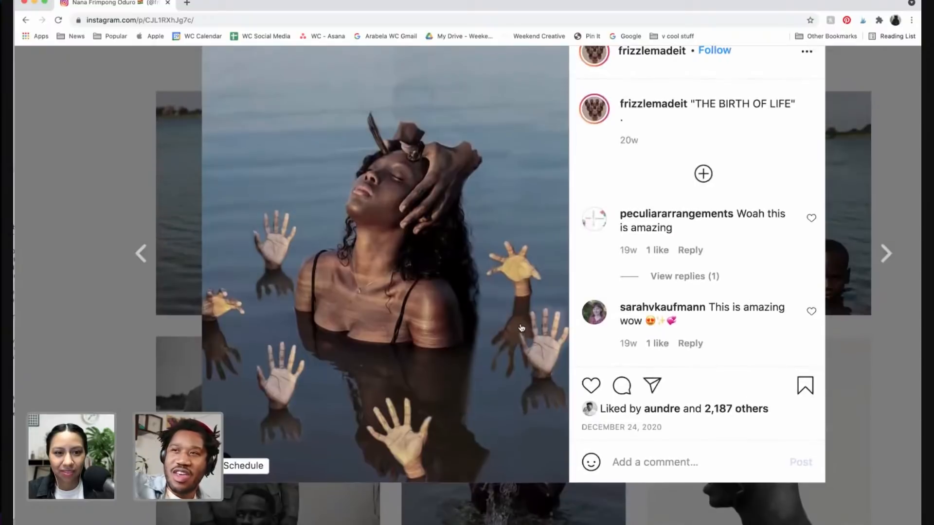
scroll(522, 328, up, 1)
scroll(521, 328, up, 2)
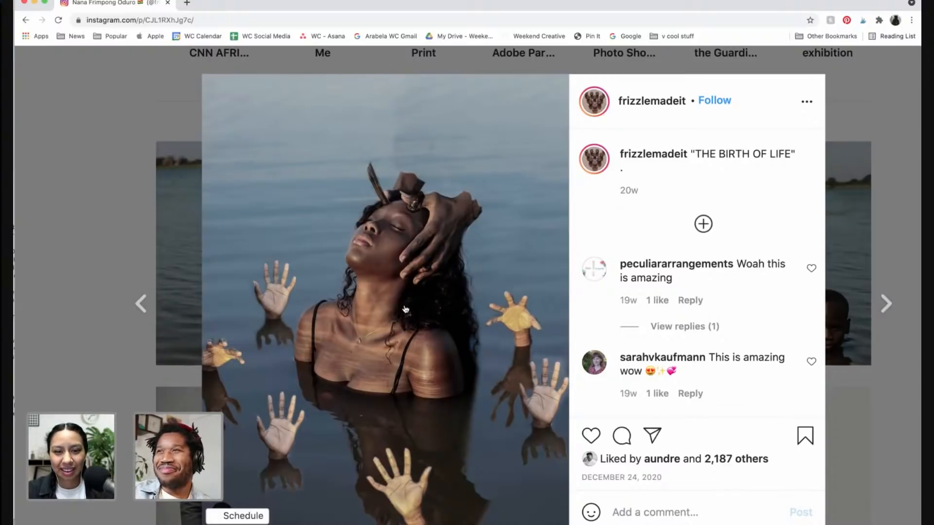
click(886, 304)
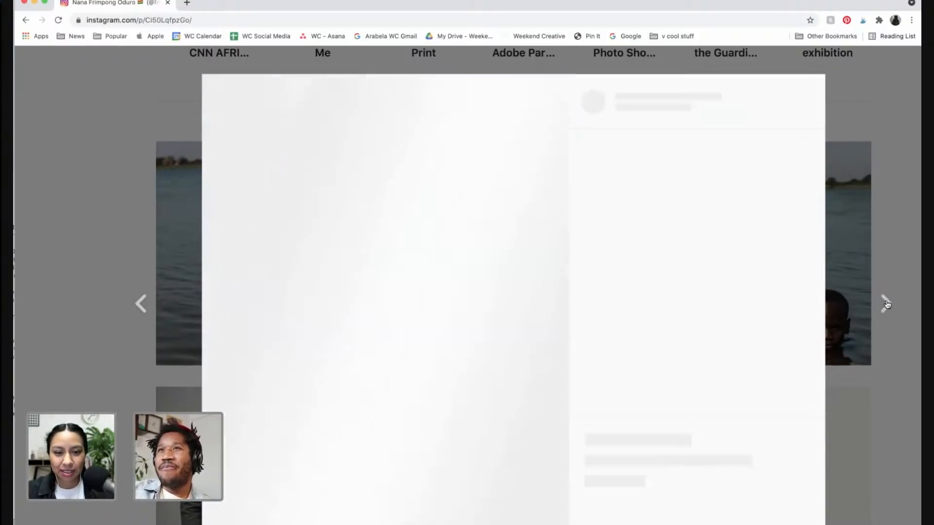
scroll(809, 263, down, 1)
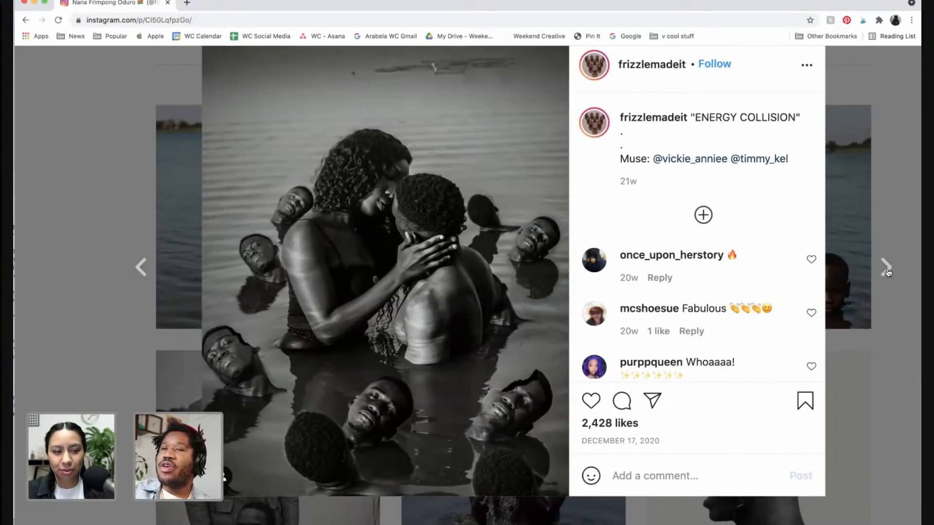
click(886, 269)
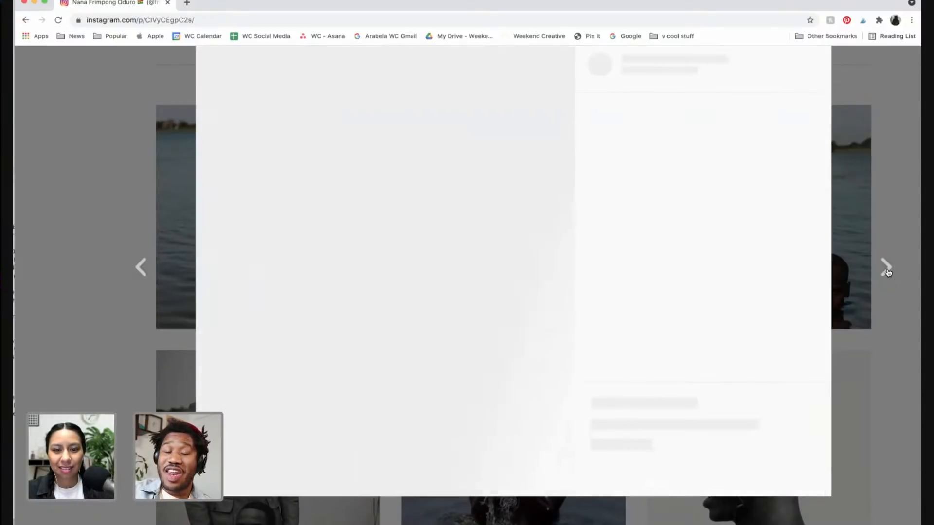
scroll(740, 285, up, 1)
scroll(740, 285, right, 2)
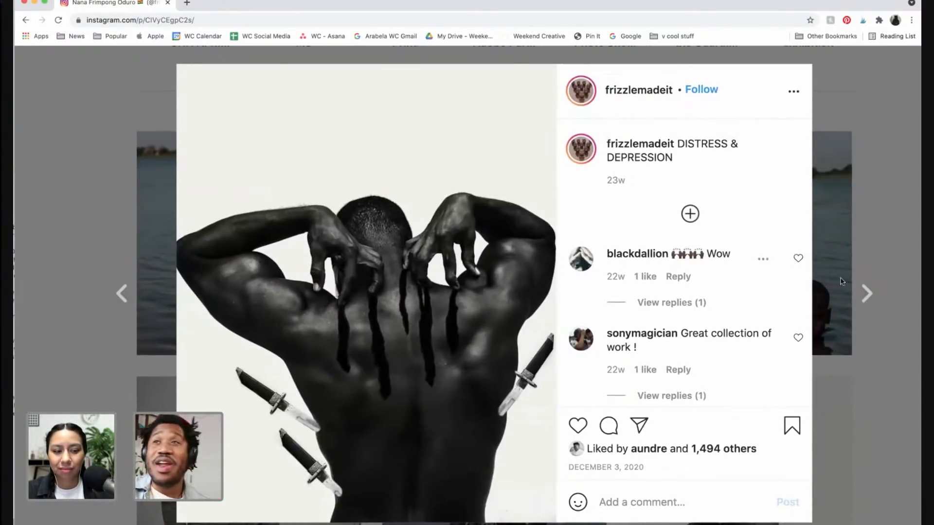
Page forward through several older posts and view the second image of the Tower of Talents carousel
click(868, 295)
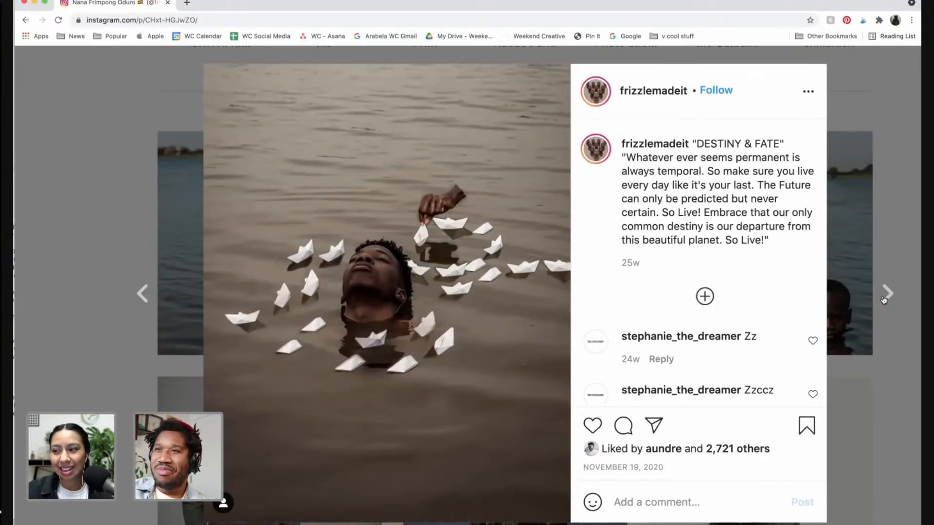
click(886, 297)
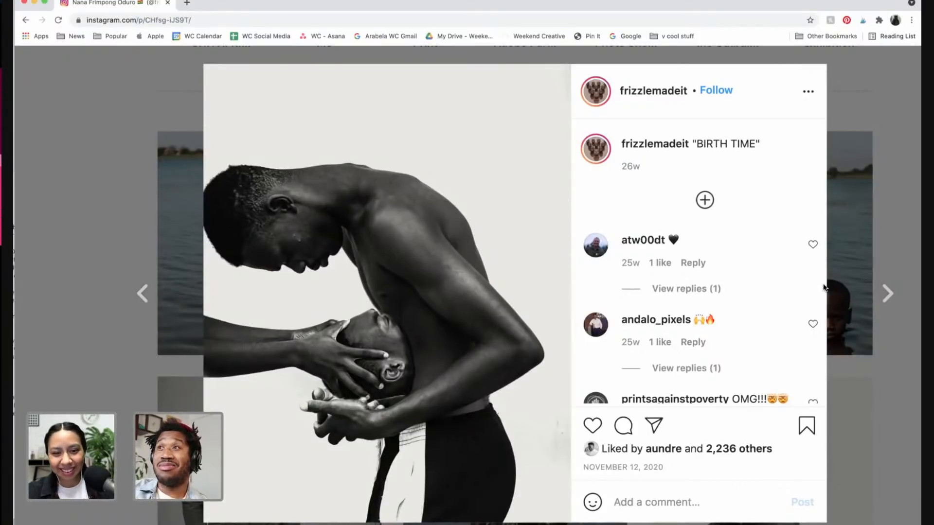
click(886, 295)
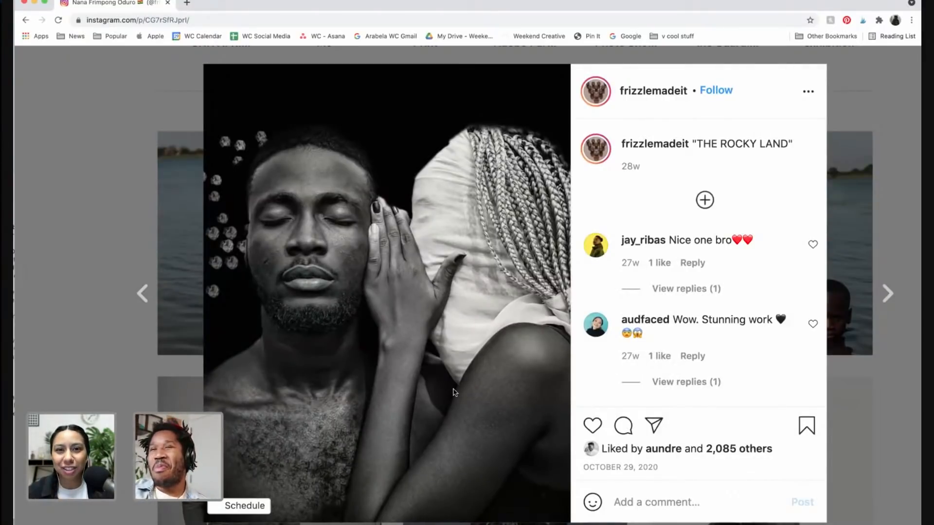
click(894, 295)
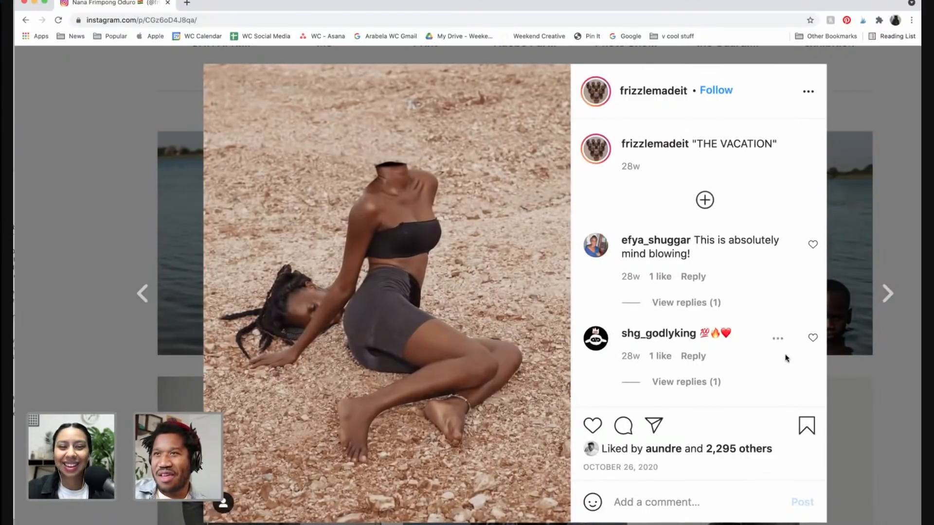
click(888, 294)
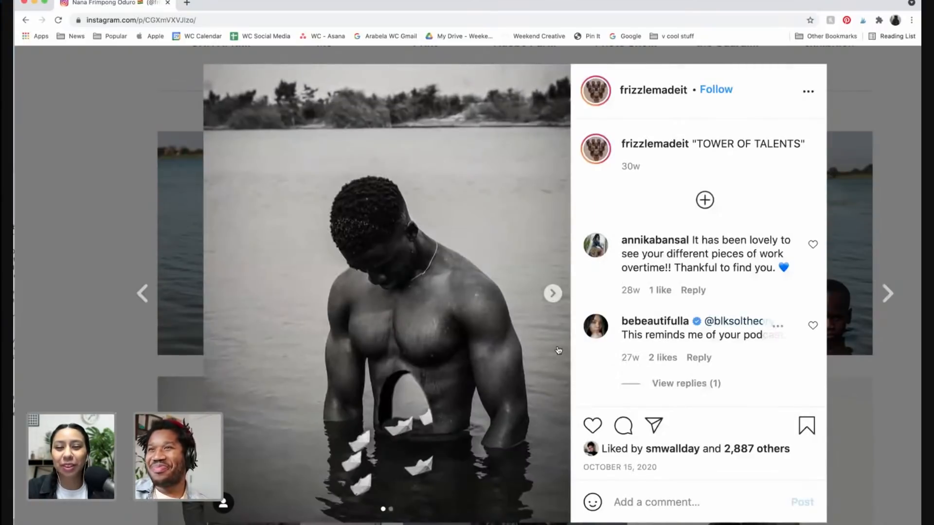
click(553, 294)
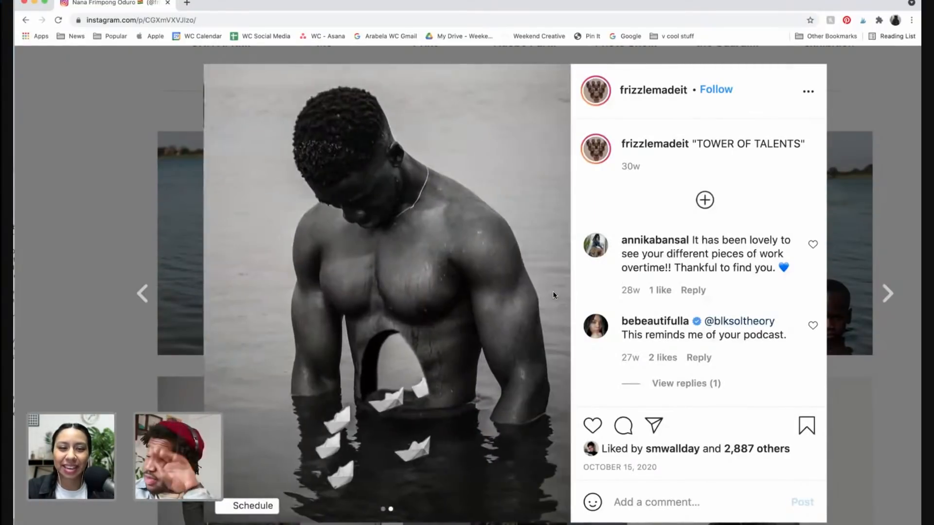
Advance through more posts and scroll within The Eyes of Fear post to read its comments
click(888, 297)
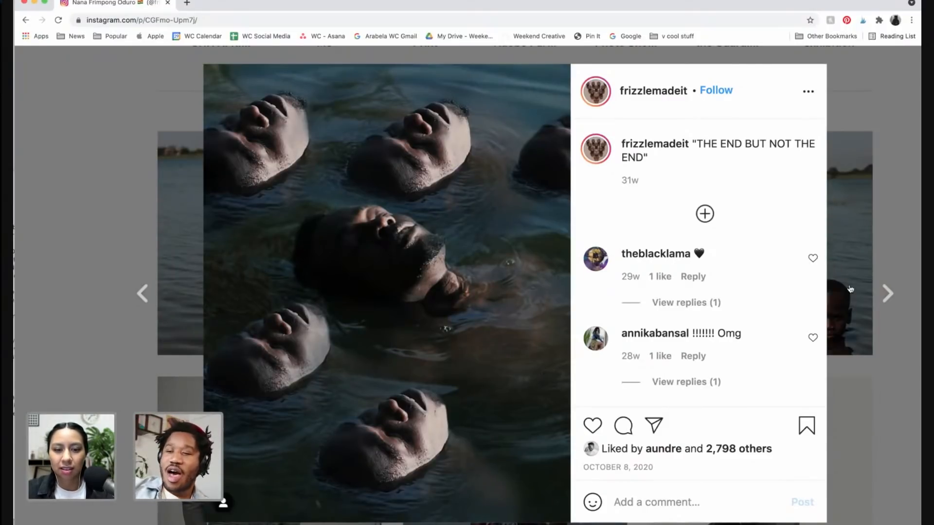
click(889, 294)
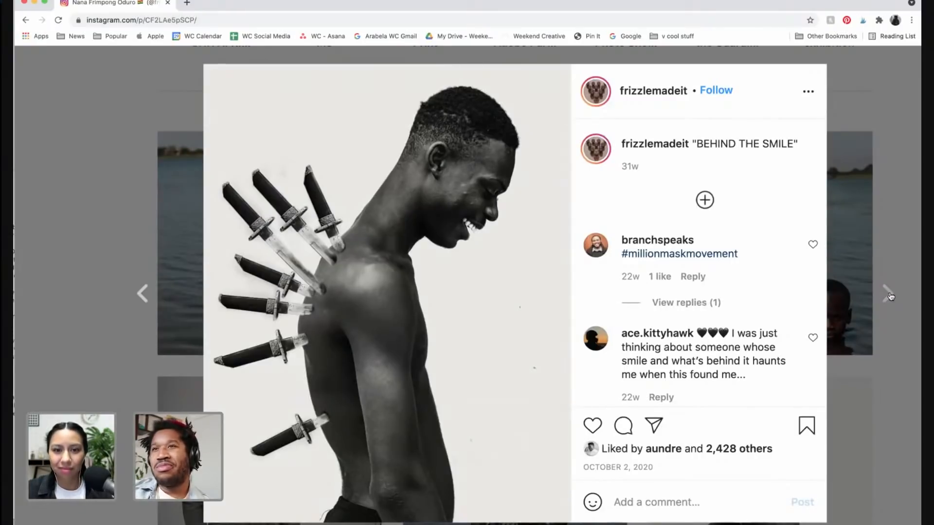
click(888, 293)
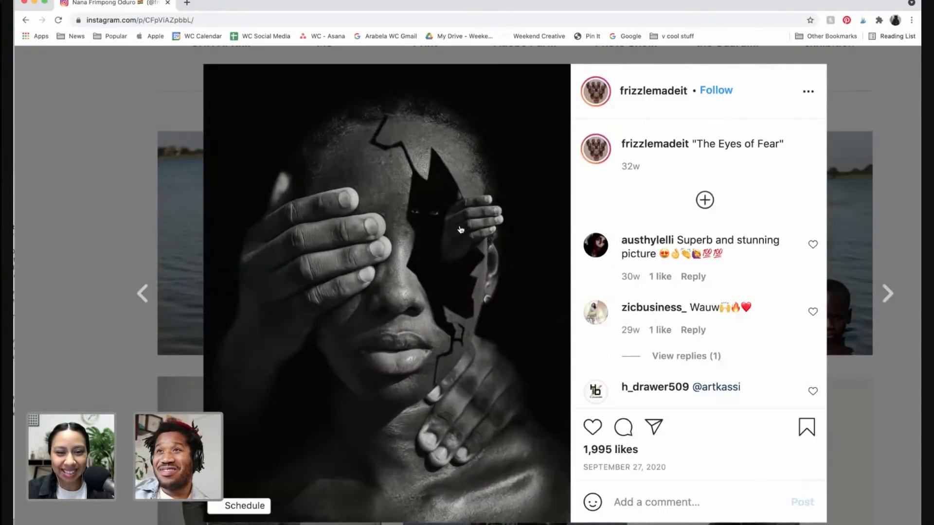
scroll(452, 230, up, 5)
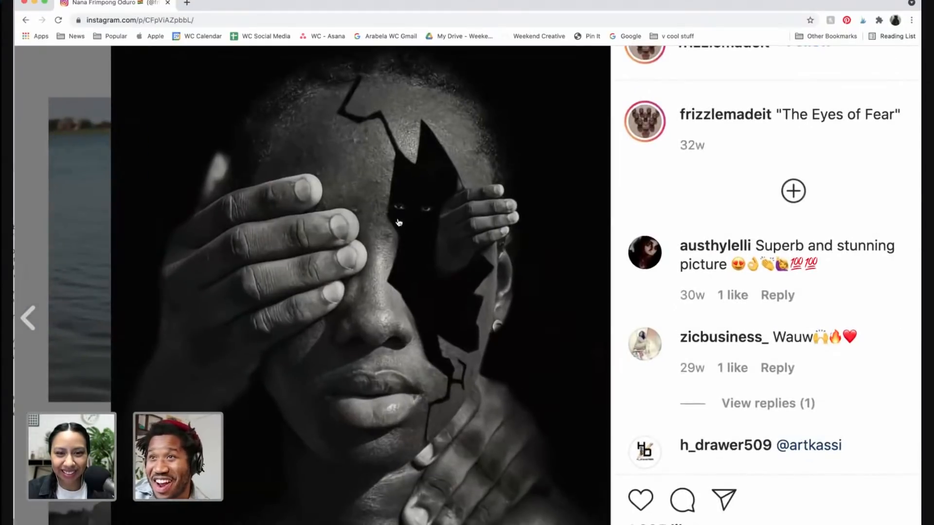
scroll(408, 197, down, 5)
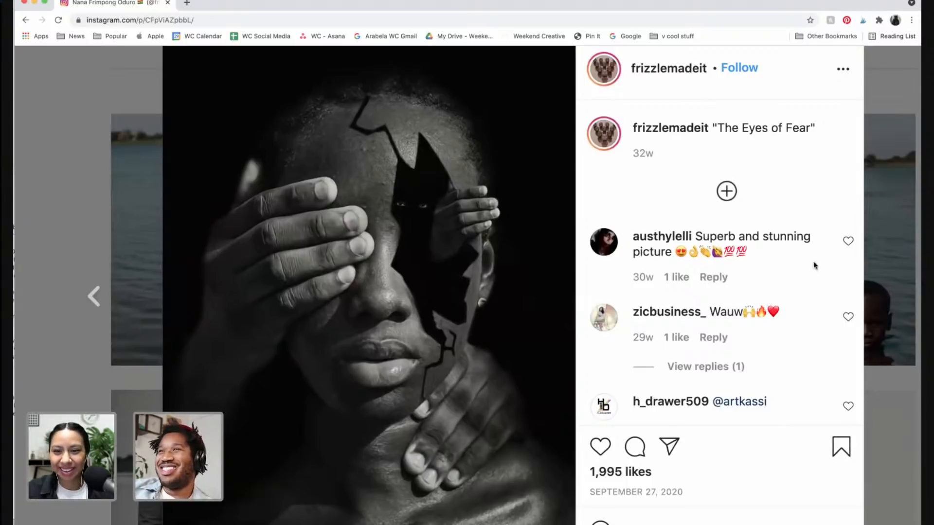
scroll(756, 280, down, 3)
scroll(662, 280, right, 2)
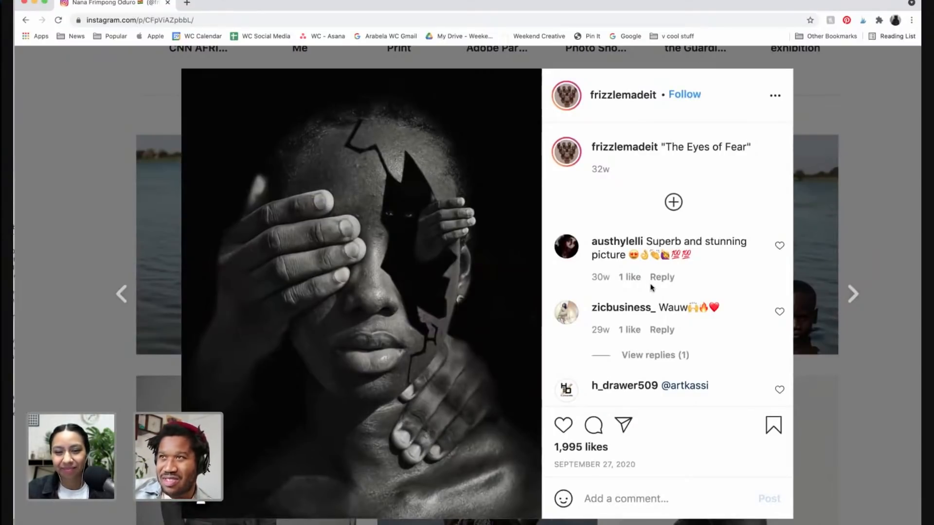
Continue paging through older posts, scrolling over the Spring of Life caption and its hashtags
click(854, 295)
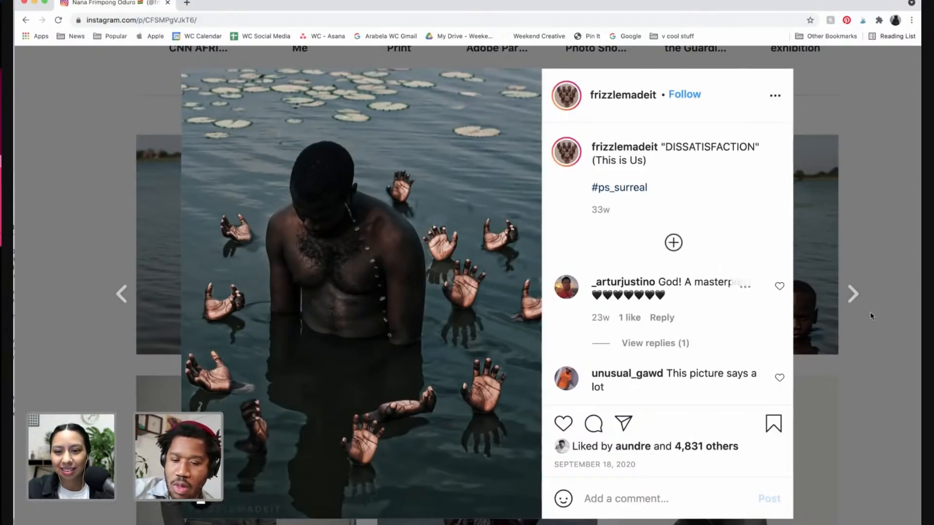
click(858, 300)
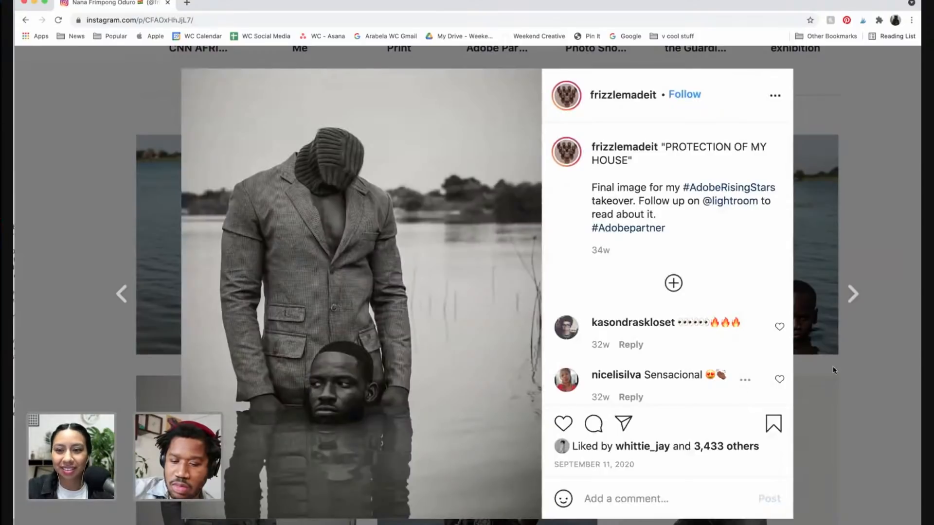
click(853, 301)
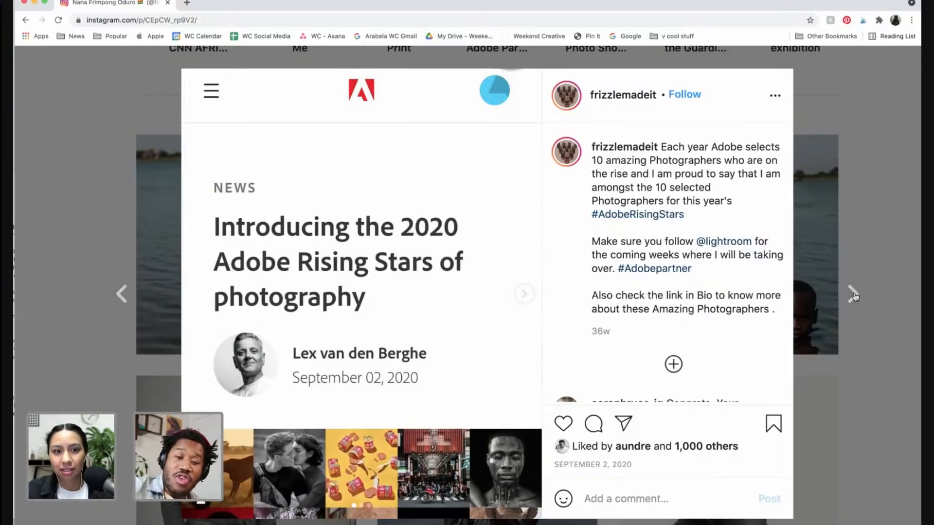
click(854, 294)
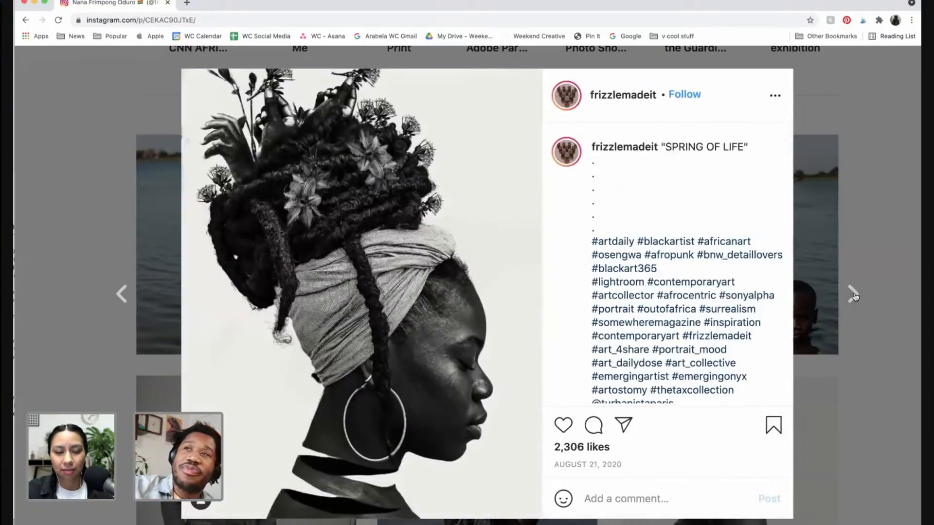
scroll(688, 342, down, 2)
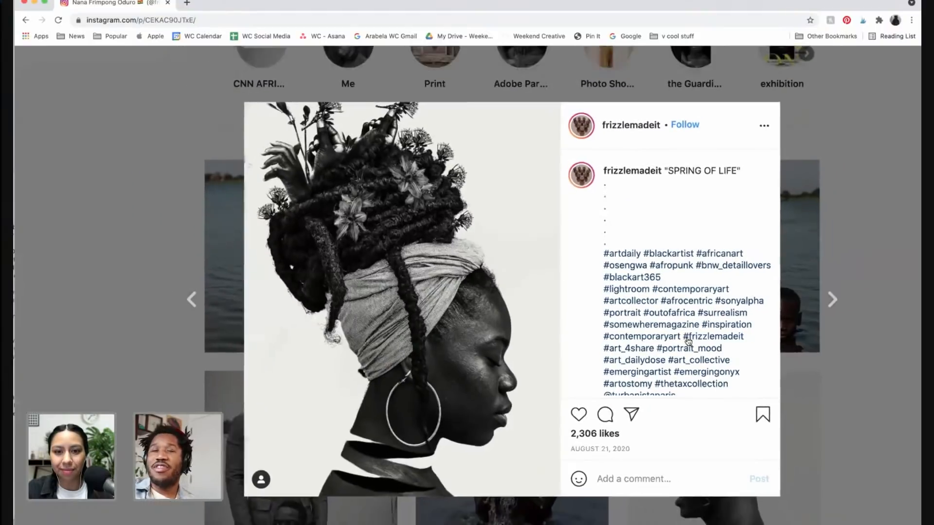
scroll(688, 342, up, 1)
scroll(688, 342, down, 1)
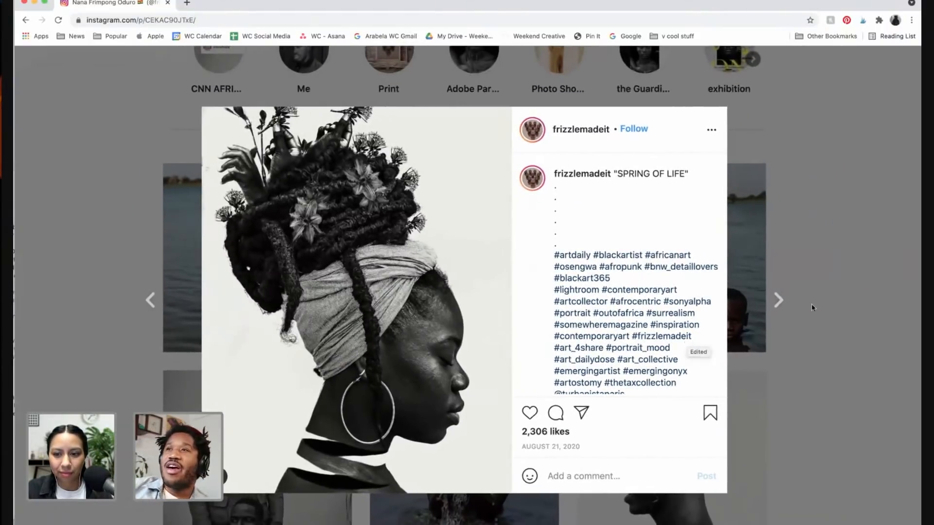
Advance through posts, swiping to the second image of The Generous Soul and Peacock carousels
click(777, 302)
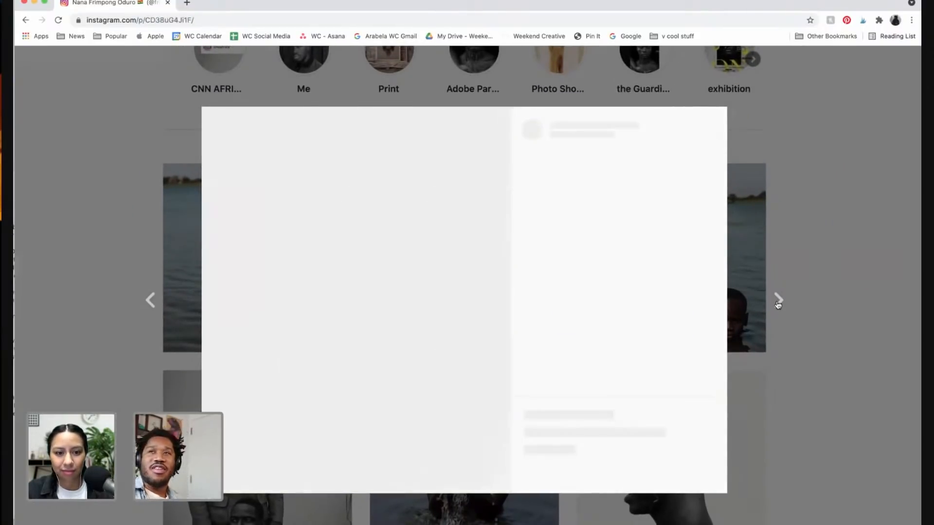
scroll(702, 327, right, 1)
scroll(702, 327, right, 1)
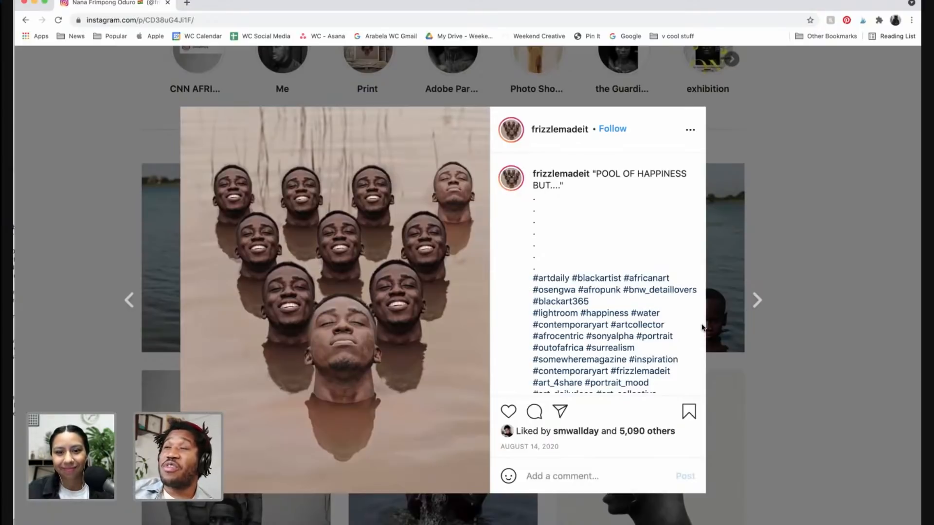
click(756, 299)
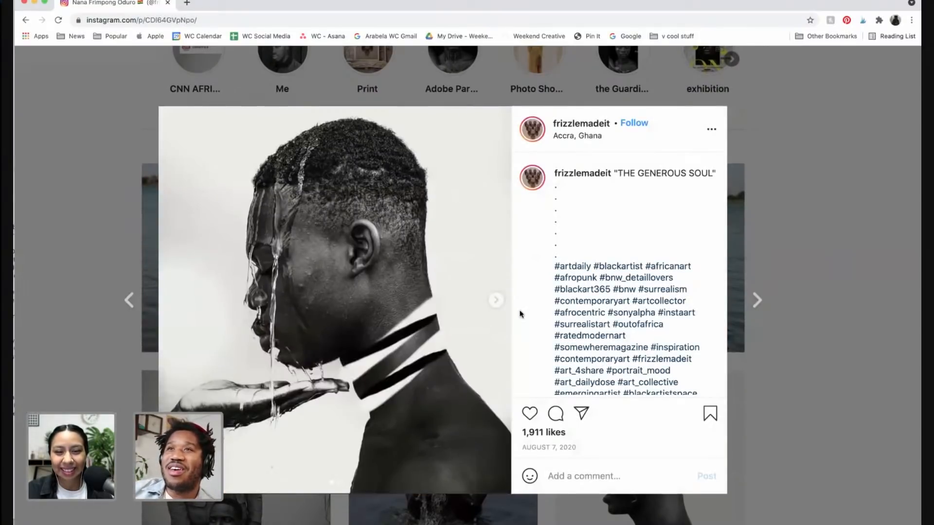
click(497, 300)
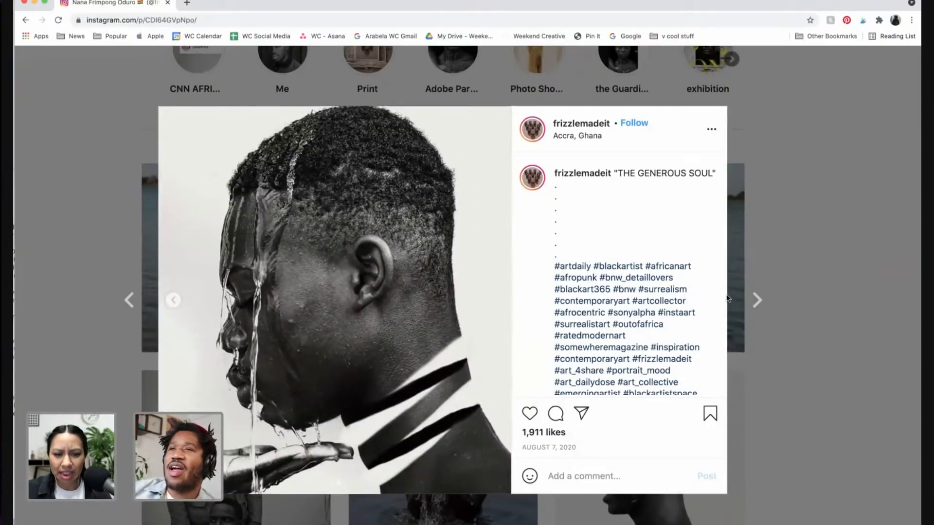
click(758, 300)
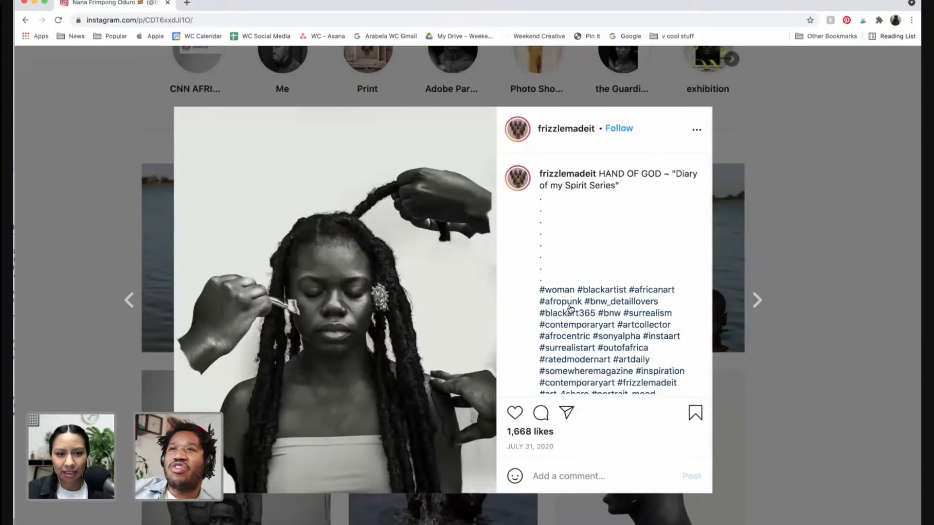
click(756, 300)
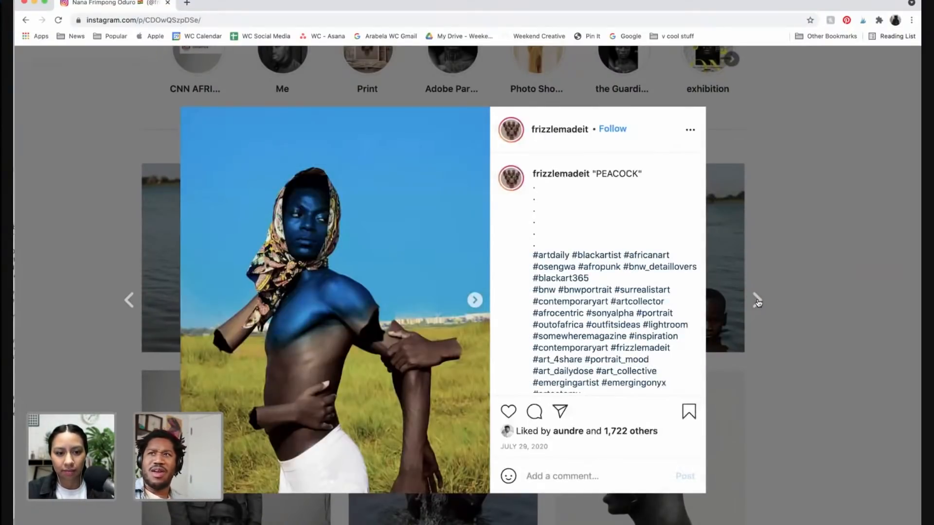
click(474, 300)
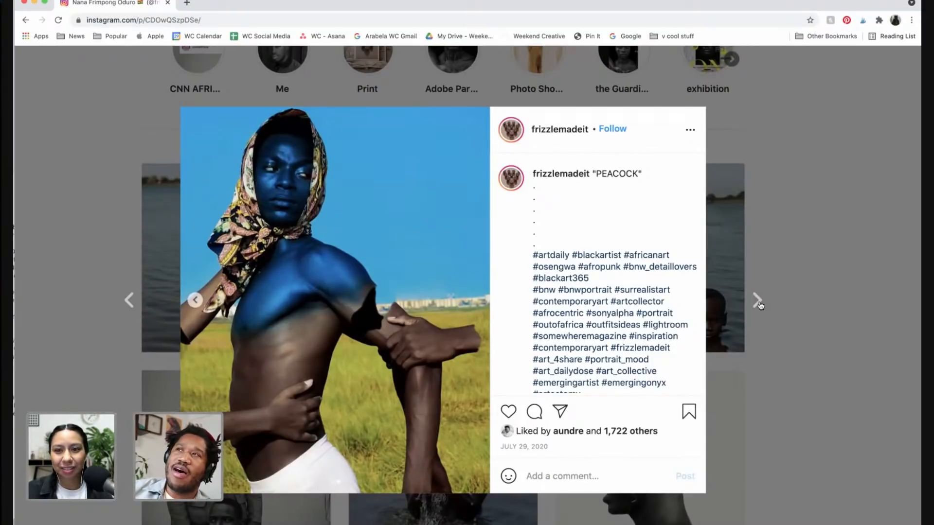
Keep paging through posts, swiping through The Broken Egg and Don't Leave carousels
click(759, 304)
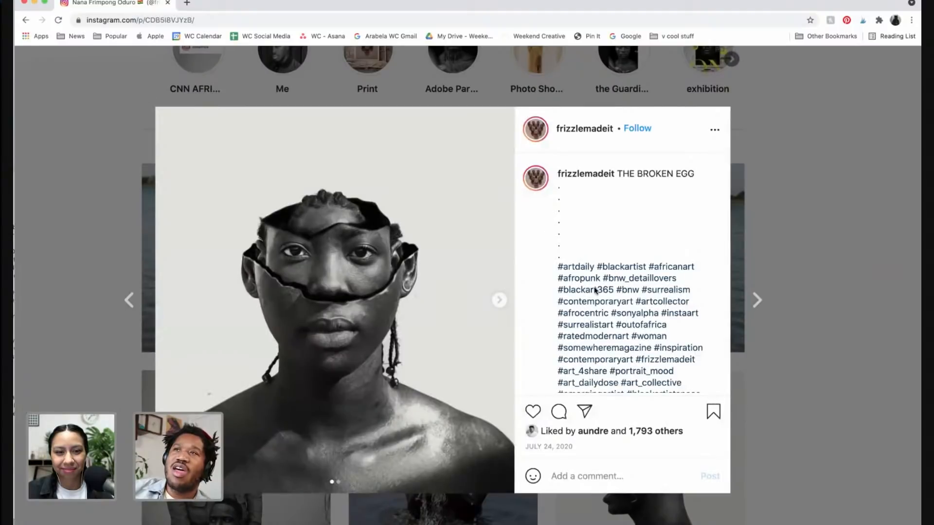
click(499, 302)
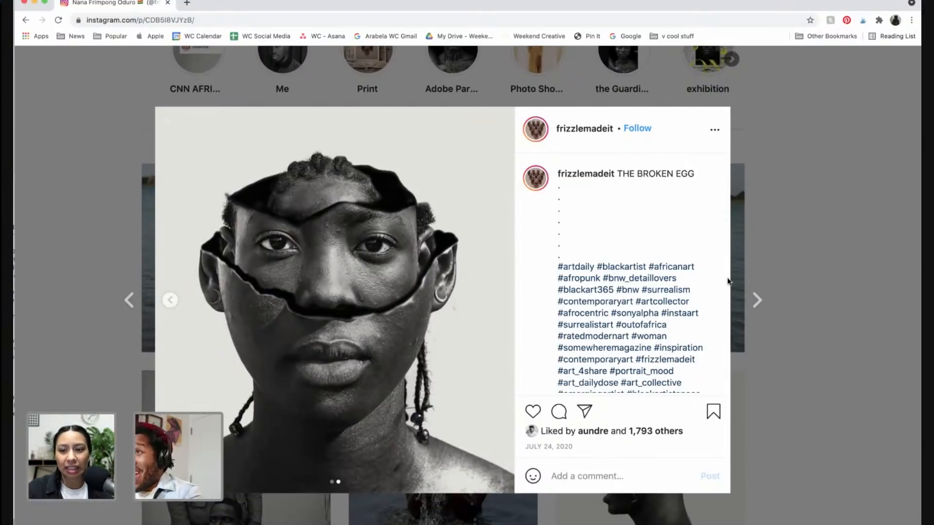
click(757, 300)
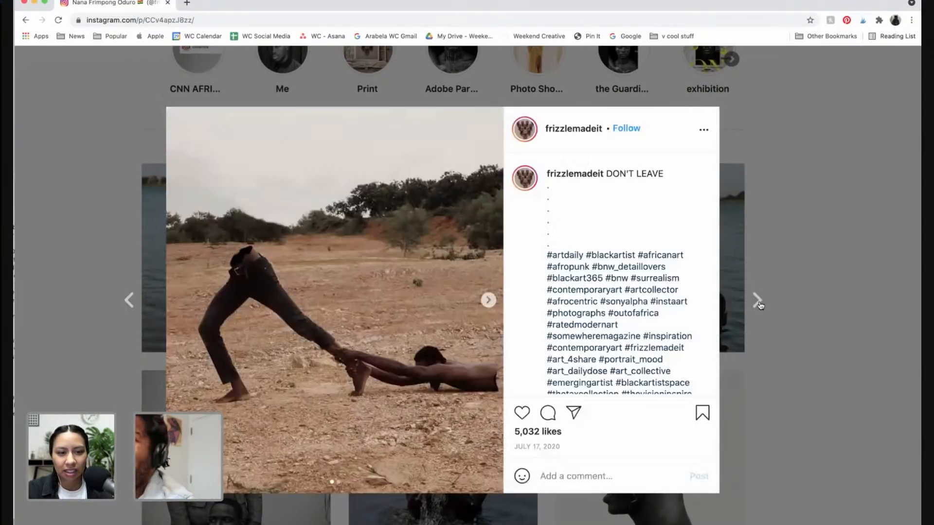
click(495, 305)
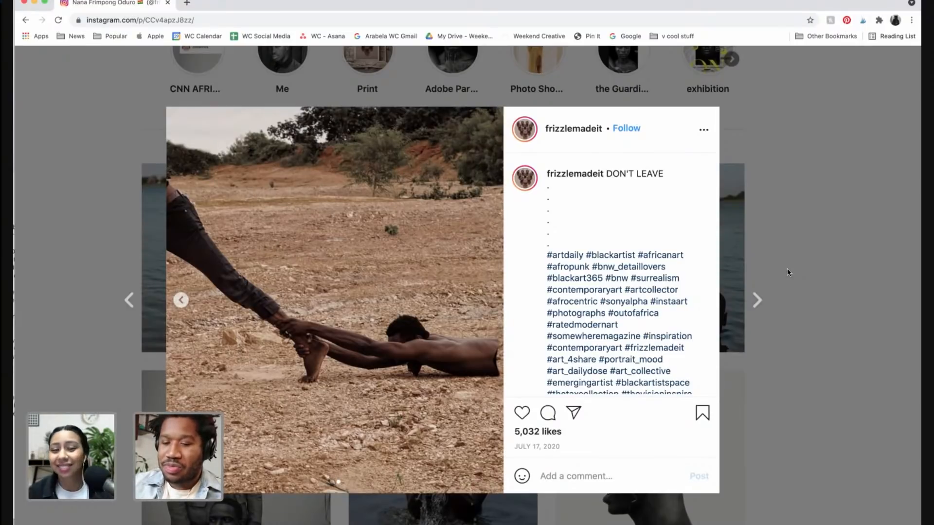
click(758, 300)
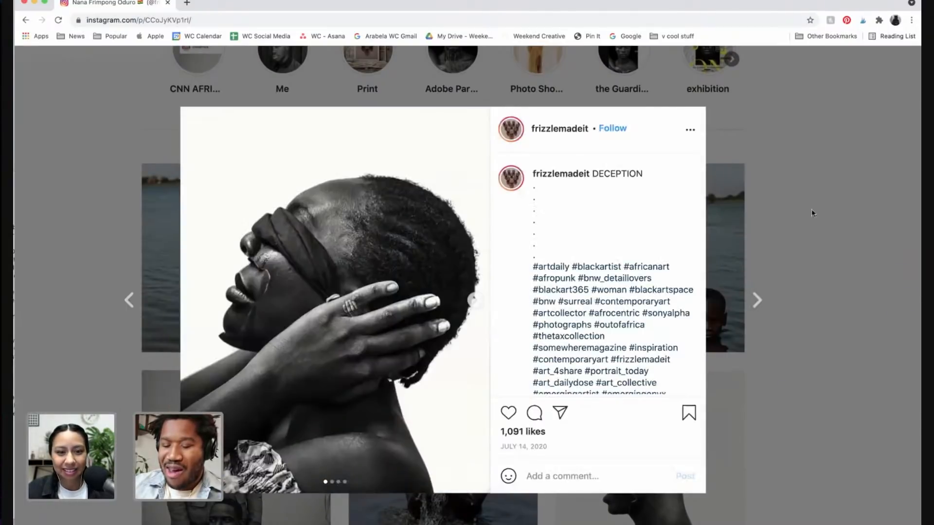
Close the post viewer and scroll through the artist's profile grid of posts
click(821, 259)
scroll(451, 261, up, 4)
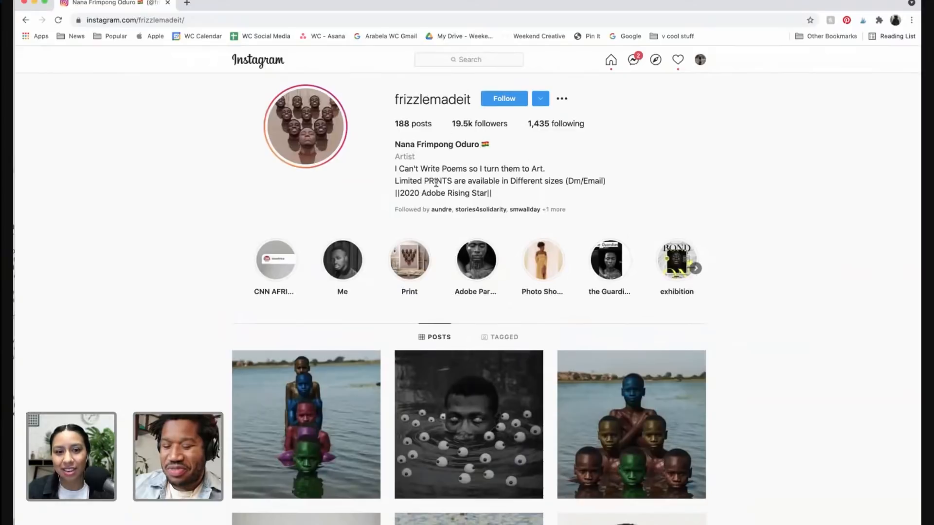
scroll(190, 310, down, 3)
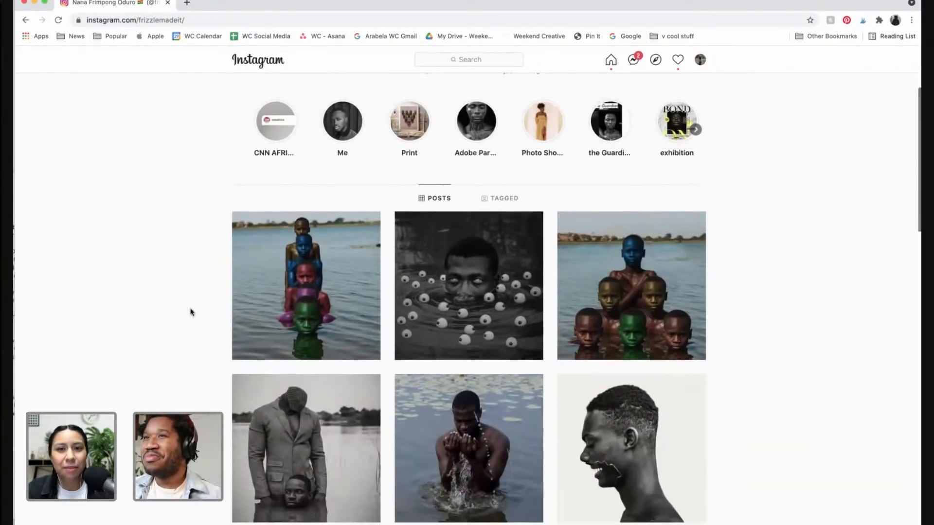
scroll(191, 311, down, 3)
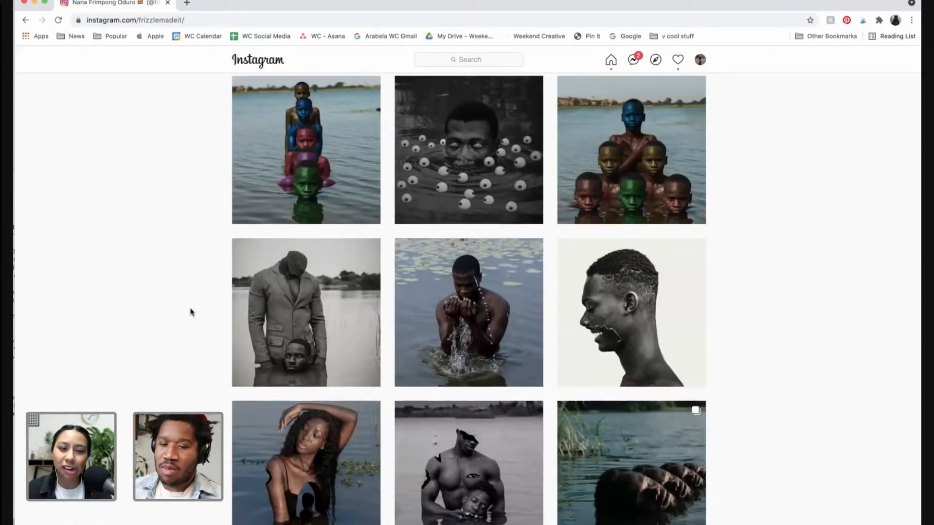
scroll(190, 375, down, 4)
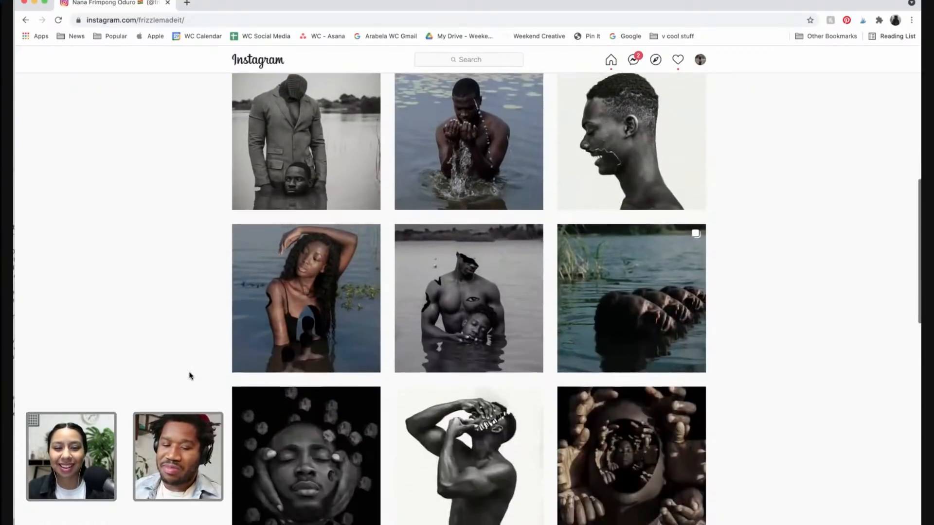
scroll(190, 375, down, 6)
scroll(190, 374, up, 15)
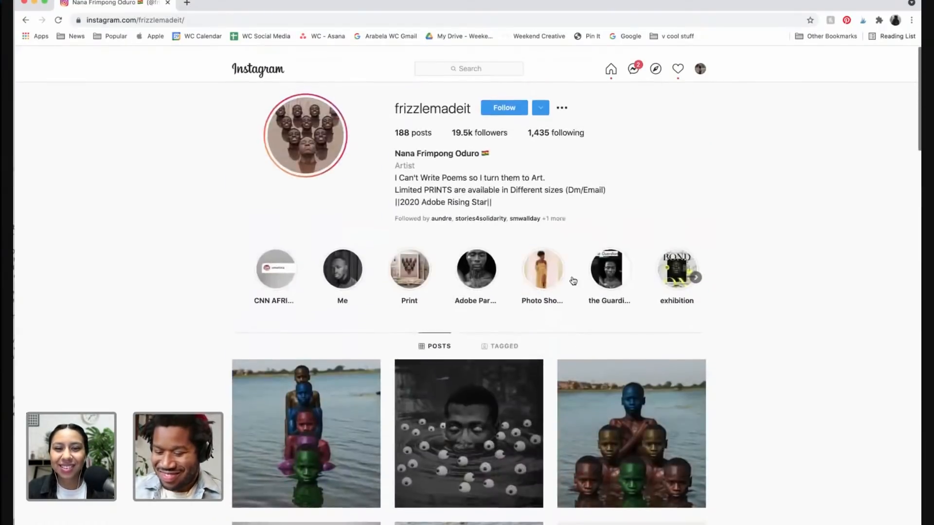
Scroll further down the artist's profile grid of posts
scroll(475, 216, down, 1)
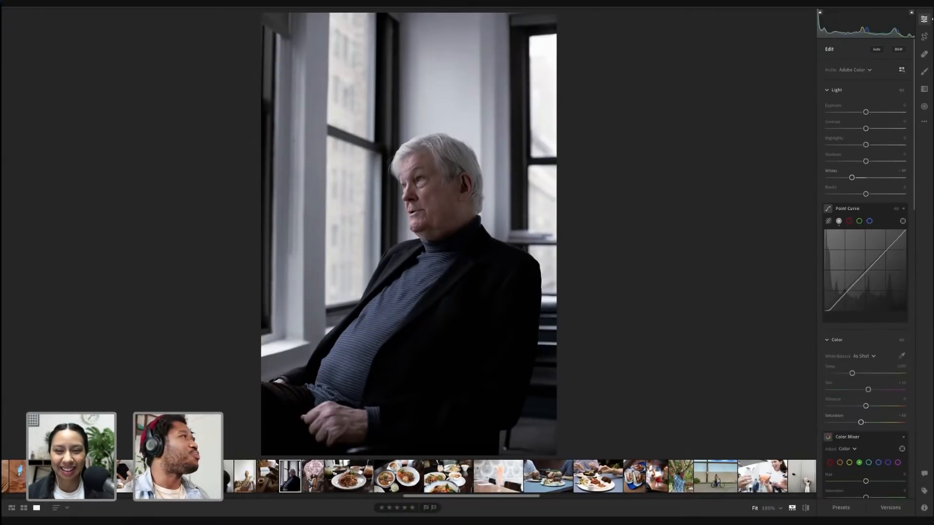
Switch to Lightroom, show the albums panel and collapse the Streaming folder
key(p)
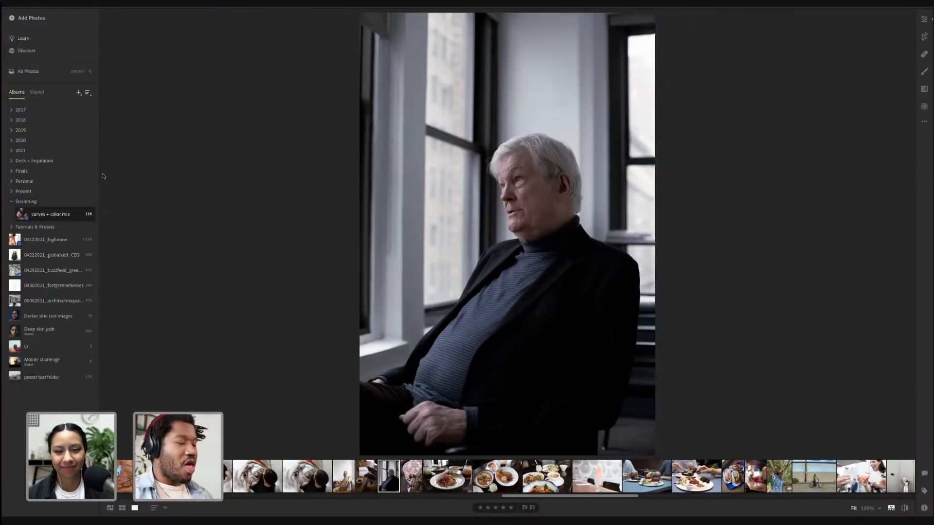
click(11, 202)
click(11, 212)
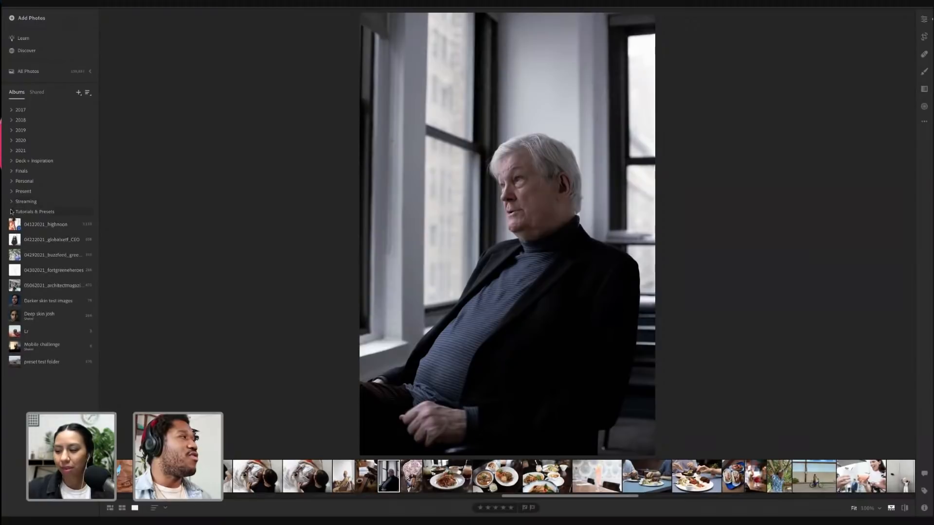
Open All Photos, expand its sub-options and switch to the grid view
click(26, 73)
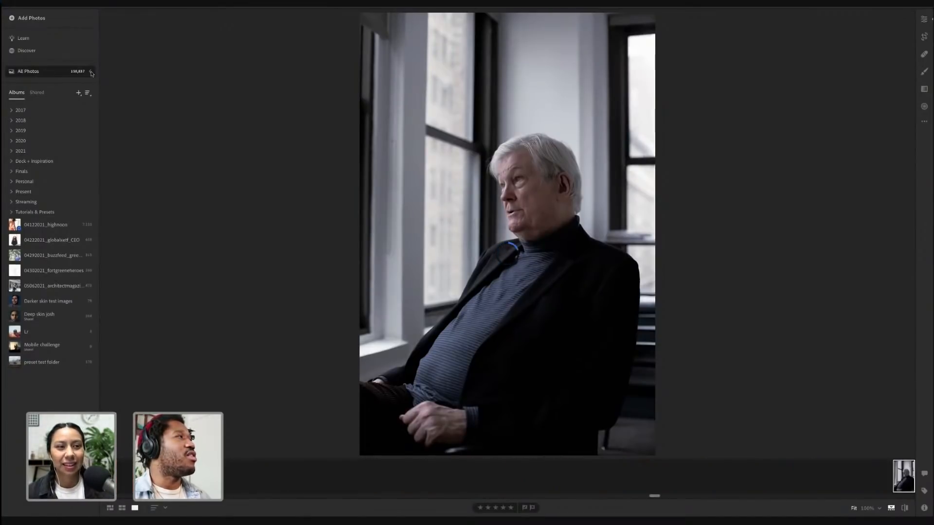
click(91, 73)
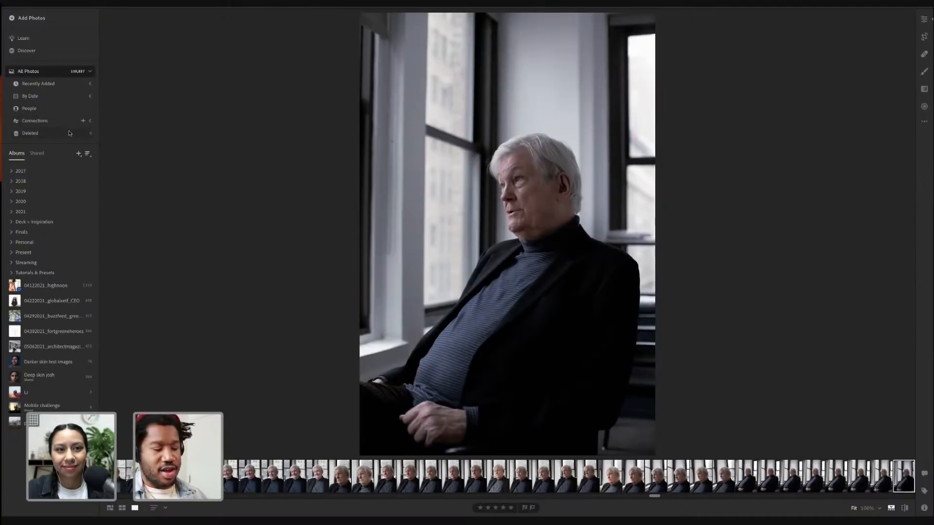
key(g)
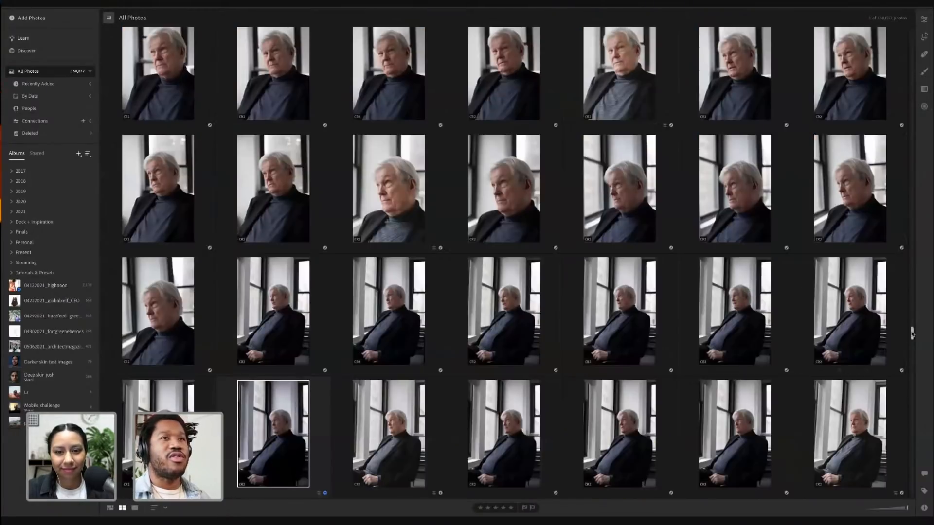
Browse the All Photos grid and the year and Finals album folders, leaving the 2020 folder expanded
drag(911, 334, 912, 492)
drag(929, 350, 922, 30)
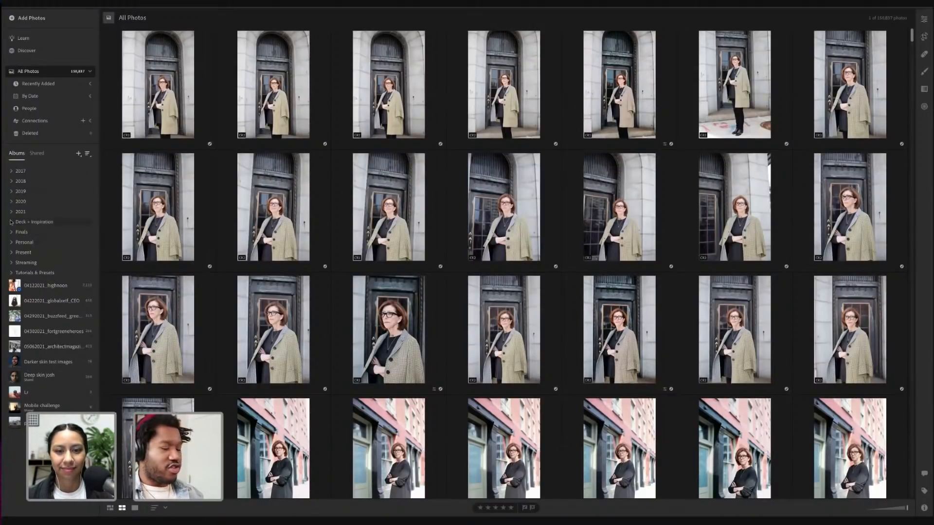
click(12, 172)
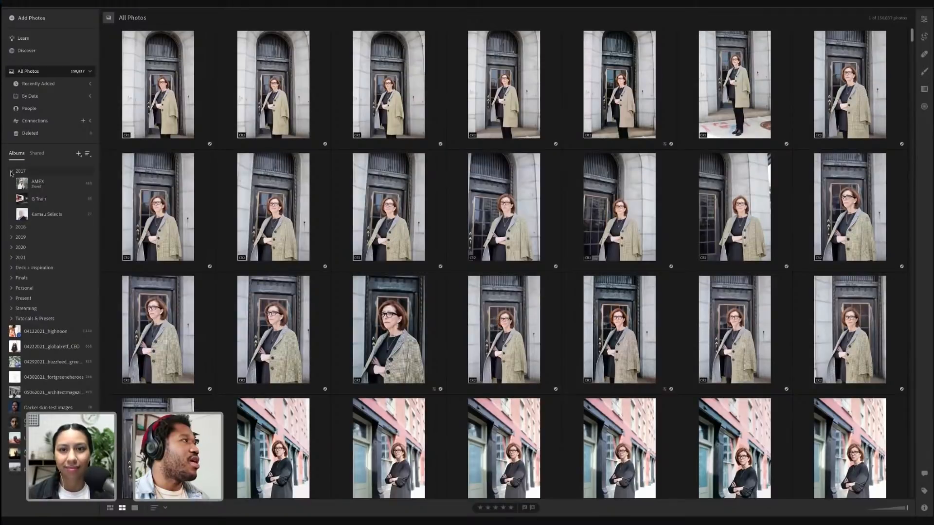
click(11, 173)
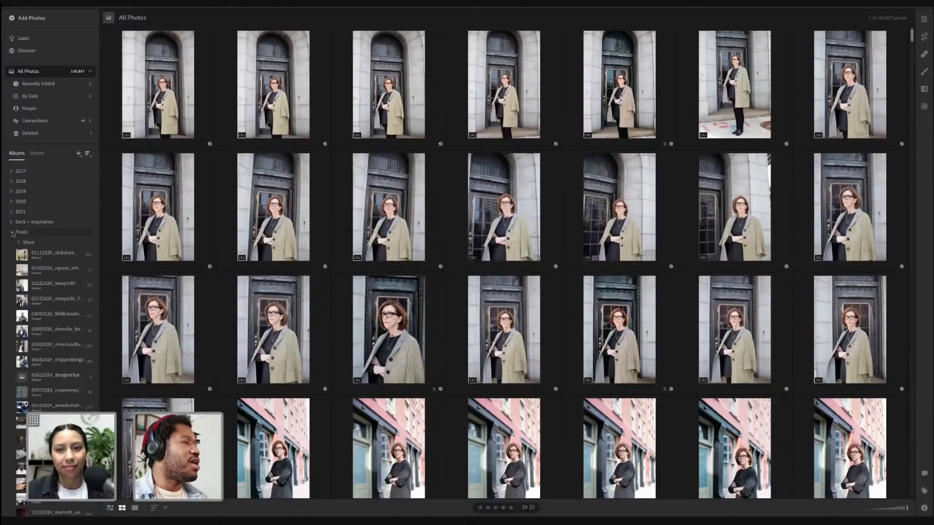
click(12, 232)
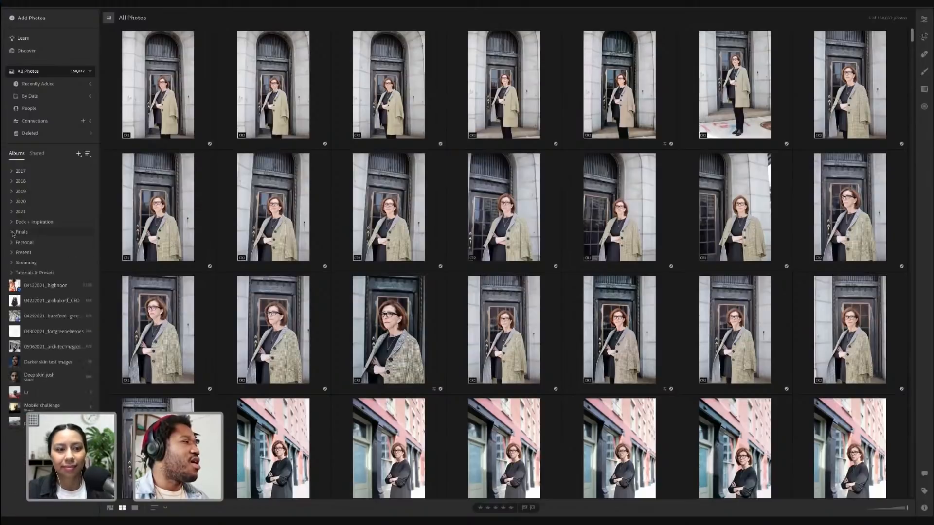
click(12, 204)
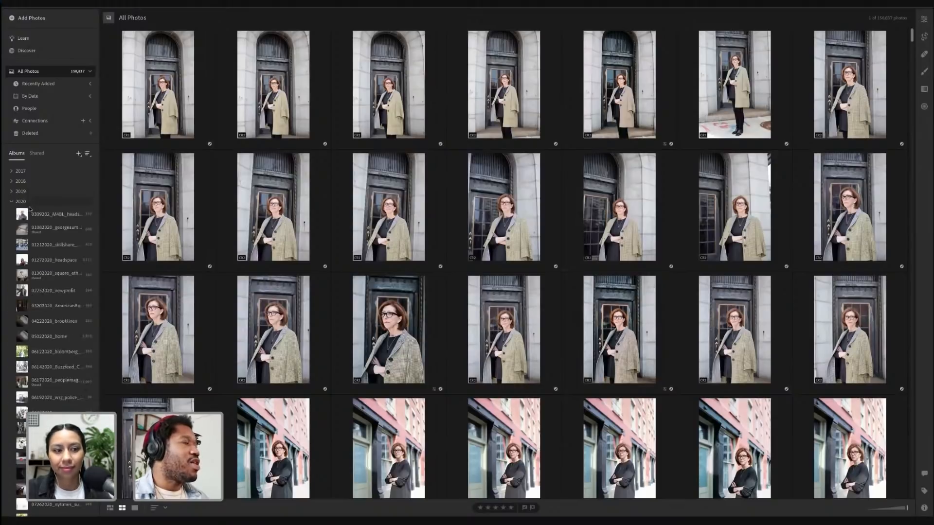
Open the 06172020_peoplemagazine_anxiety album from the 2020 folder
scroll(32, 209, down, 1)
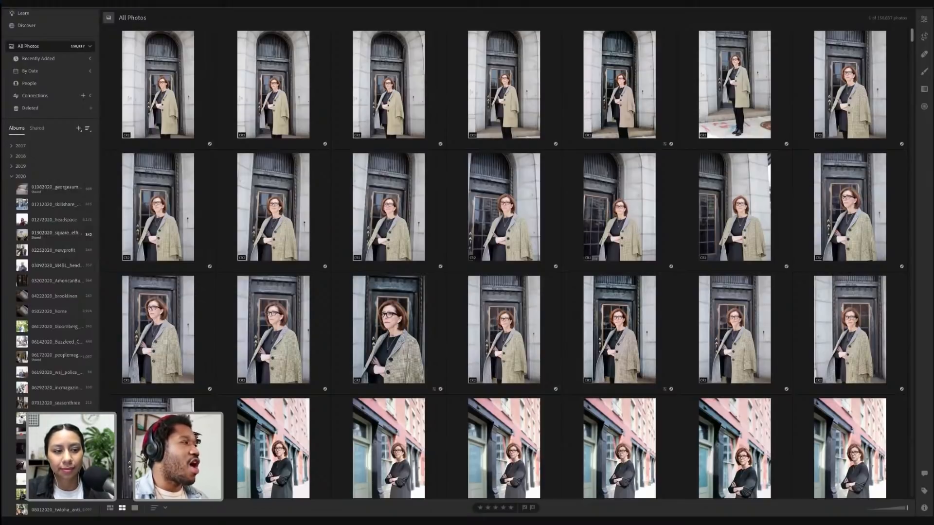
scroll(53, 219, down, 4)
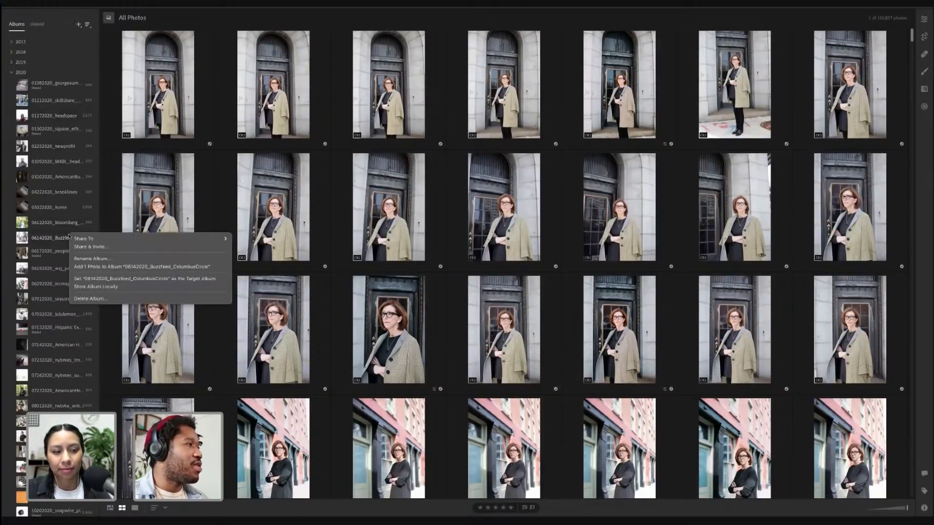
double_click(80, 238)
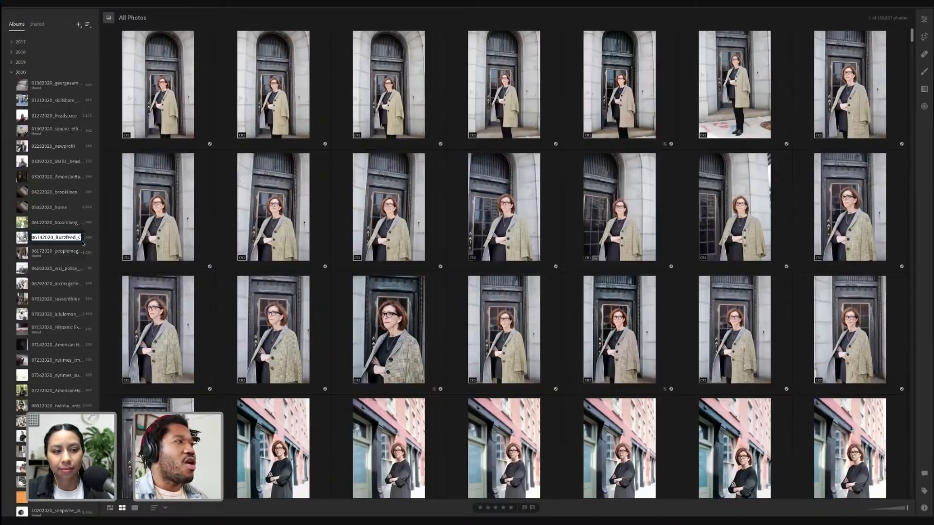
drag(88, 239, 88, 240)
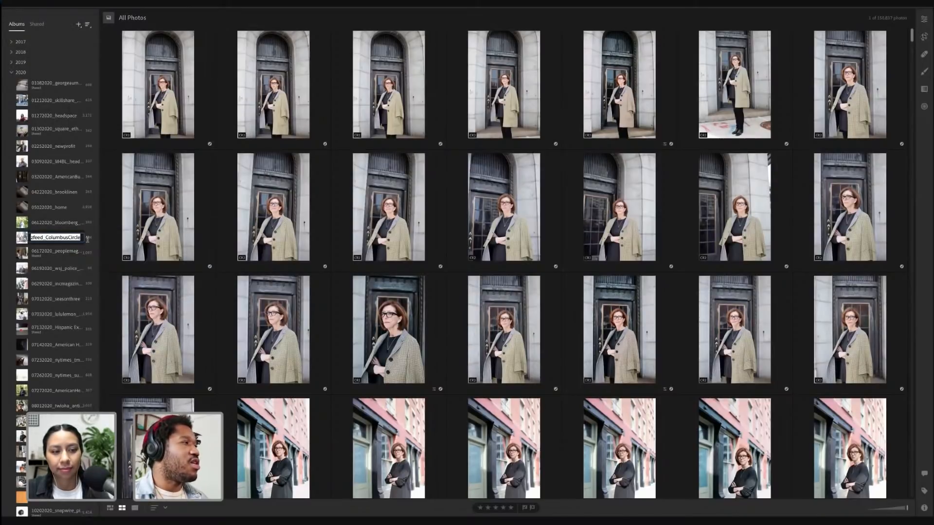
click(74, 250)
click(73, 251)
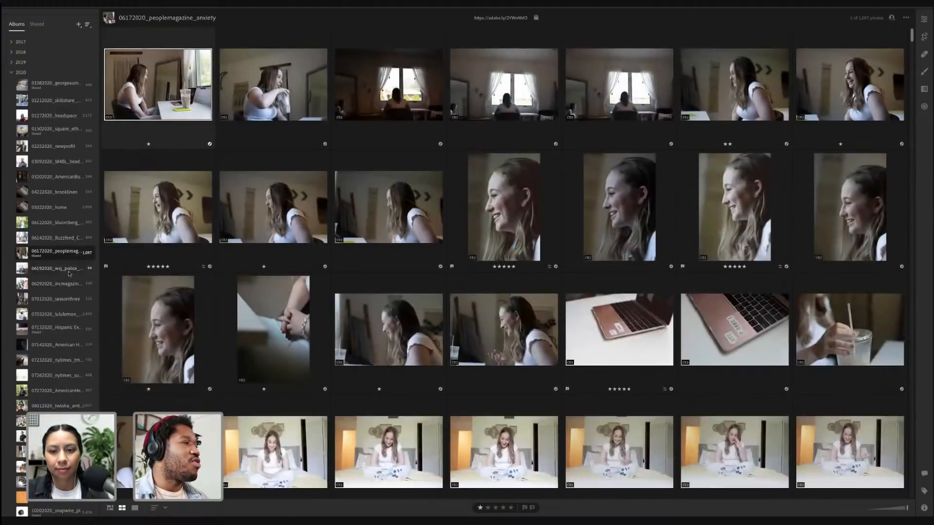
Open the 07262020_nytimes_sundayroutine_floral album from the 2020 folder
scroll(69, 274, down, 3)
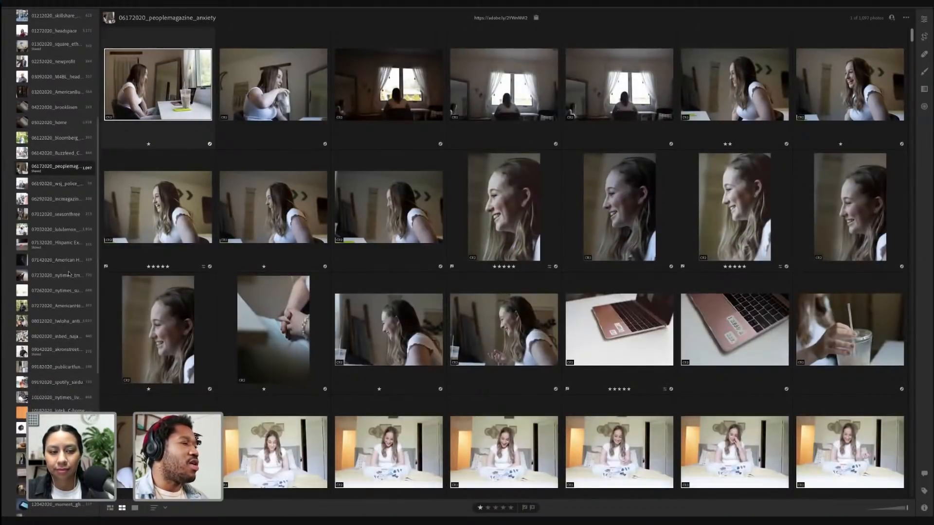
scroll(68, 272, down, 1)
click(65, 259)
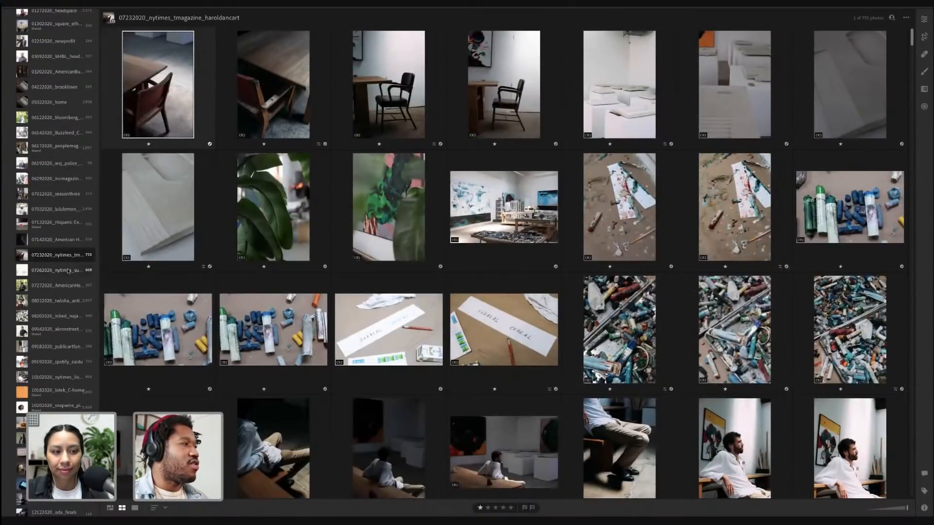
click(68, 271)
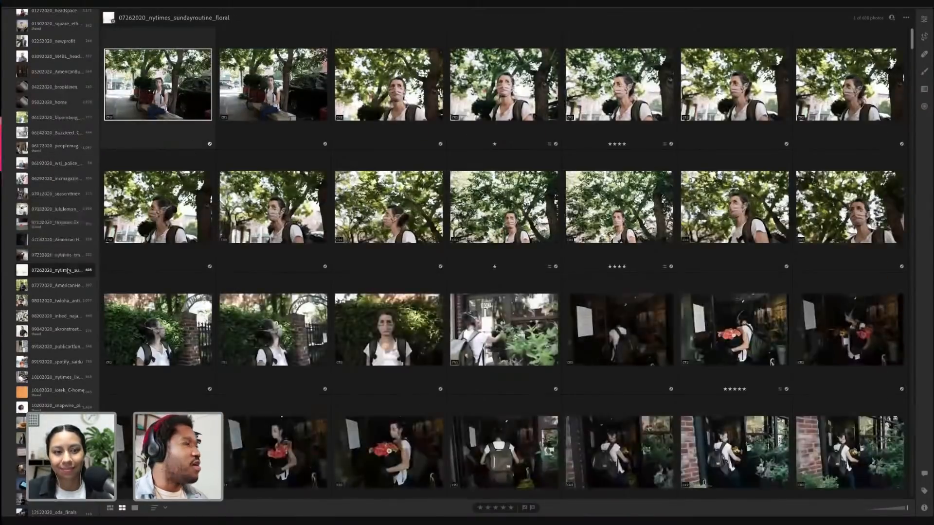
scroll(61, 248, down, 4)
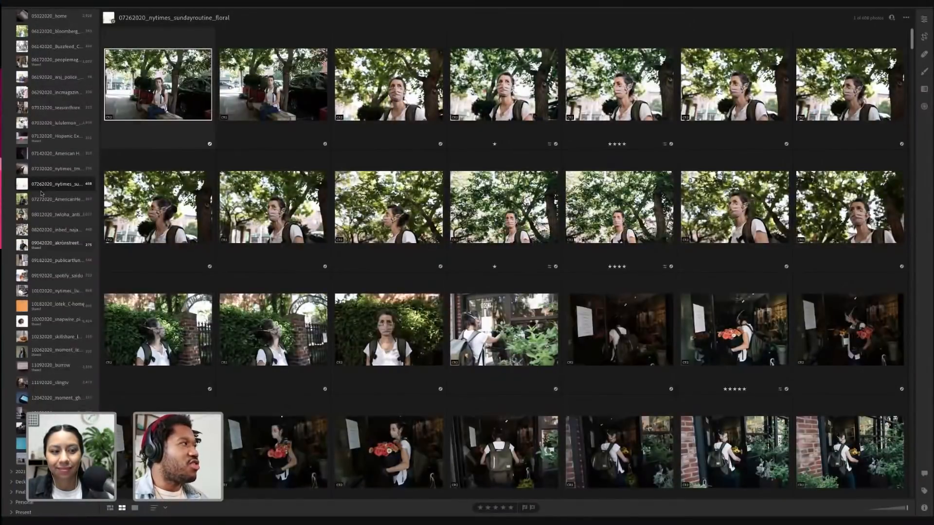
Scroll through the floral album's photos
scroll(42, 194, up, 10)
click(12, 202)
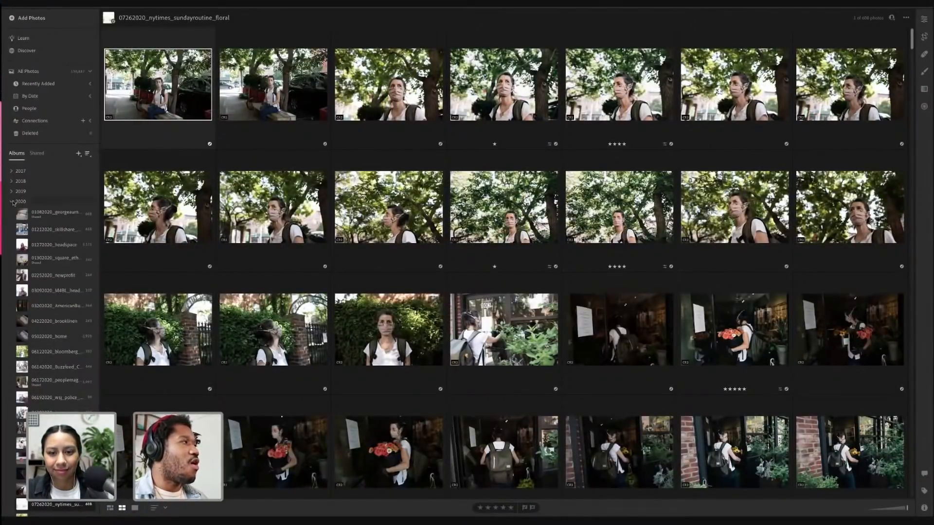
click(12, 201)
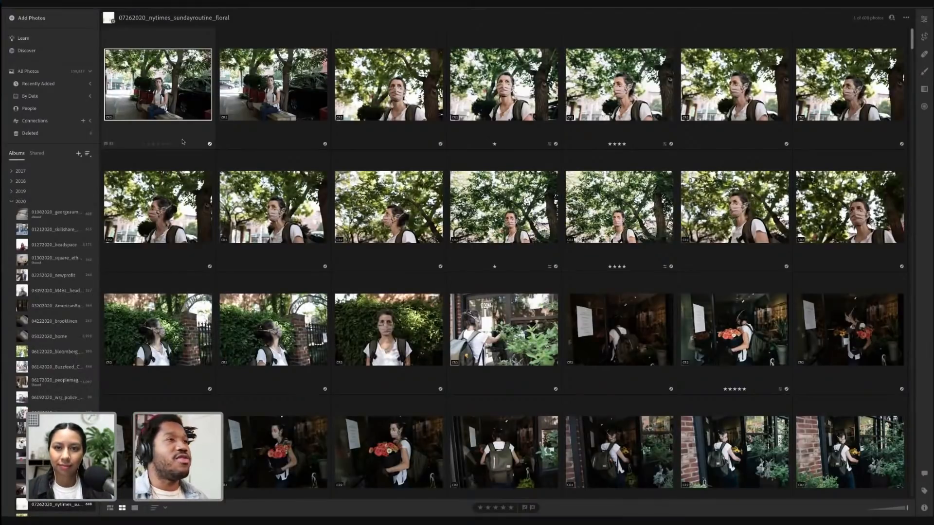
scroll(182, 141, down, 15)
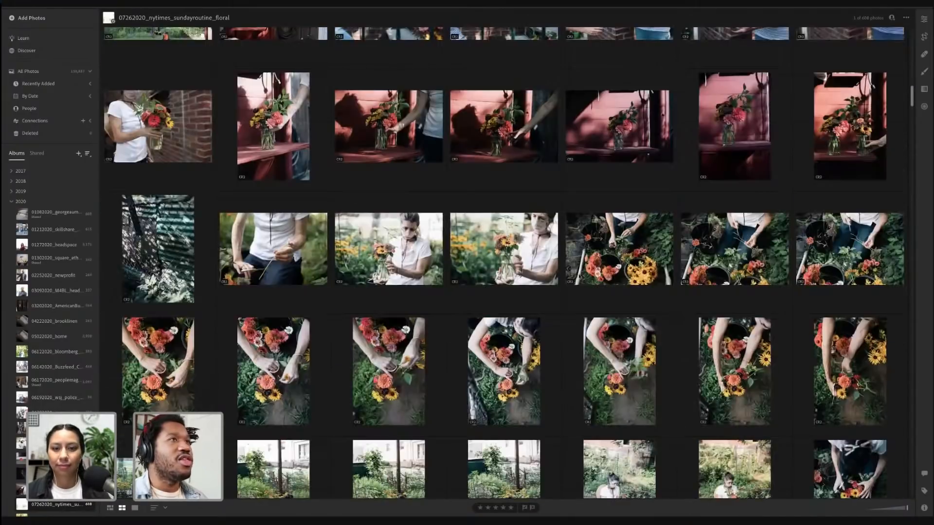
scroll(504, 262, down, 10)
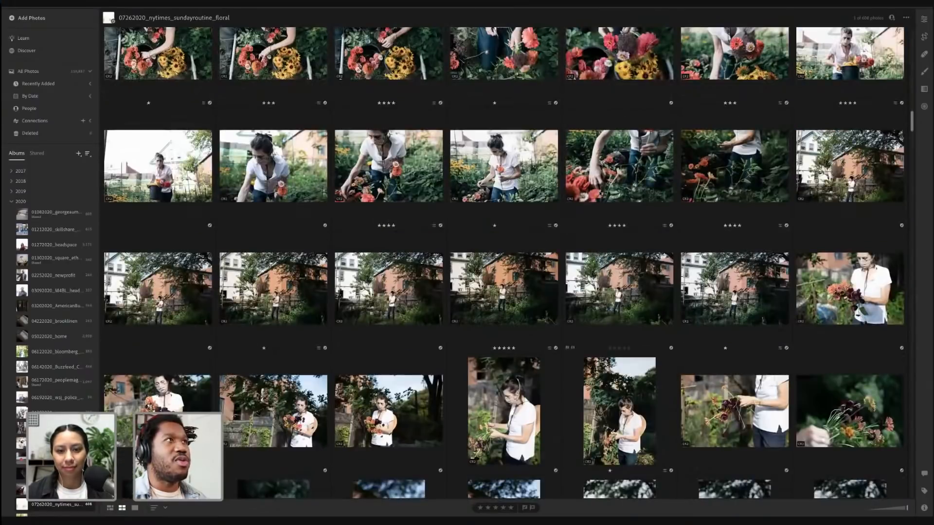
Open a flower-arranging photo in the detail view and search the album for flower
double_click(599, 192)
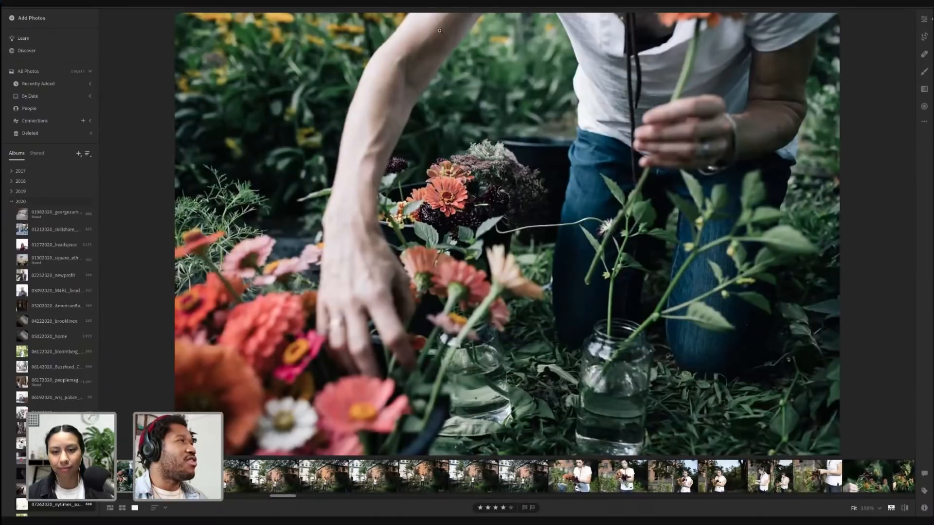
key(shift+backslash)
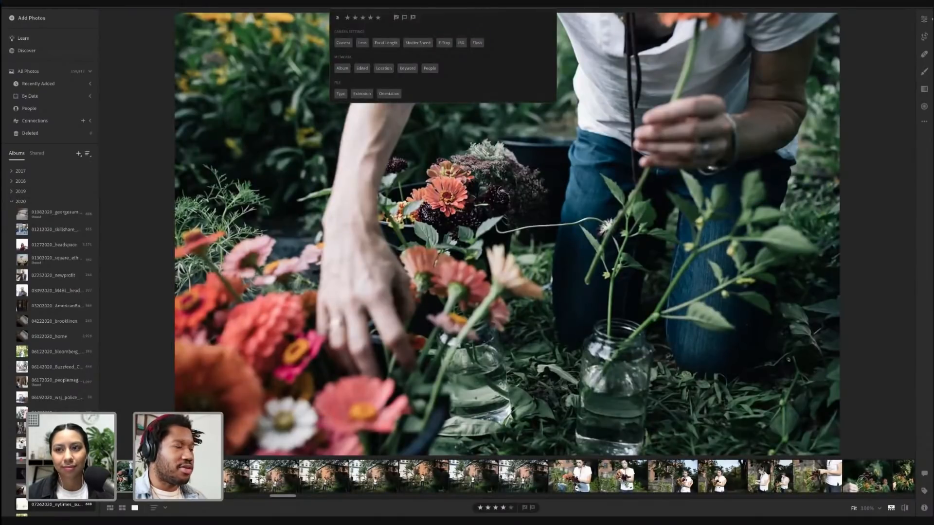
text(flower)
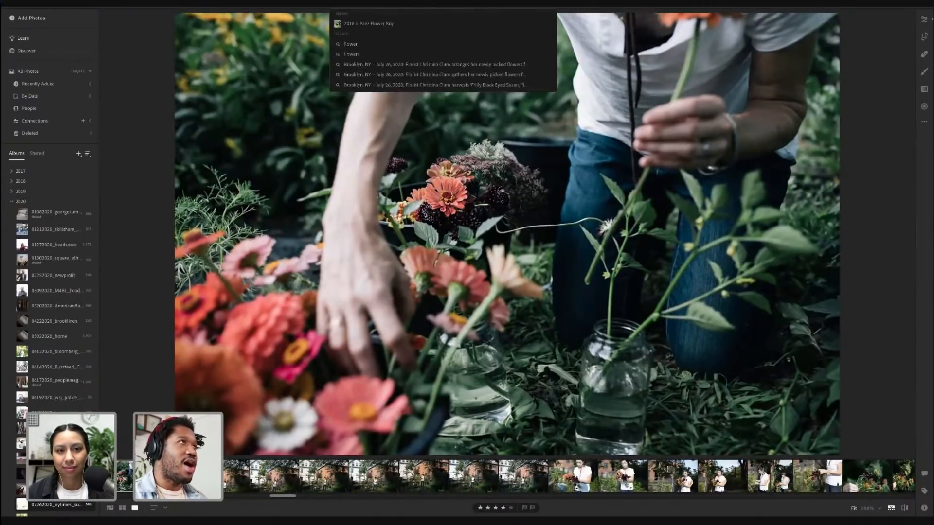
key(Return)
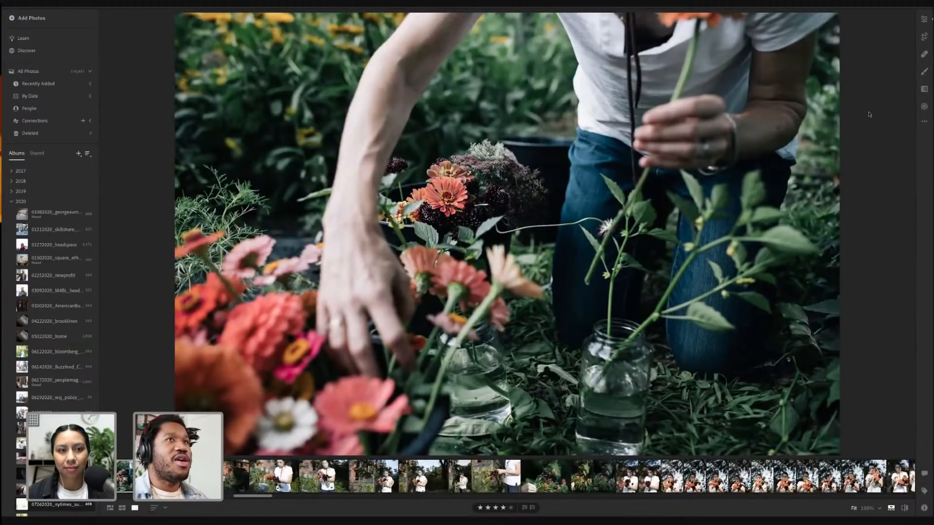
Return to the grid view and scroll through the flower search results
key(g)
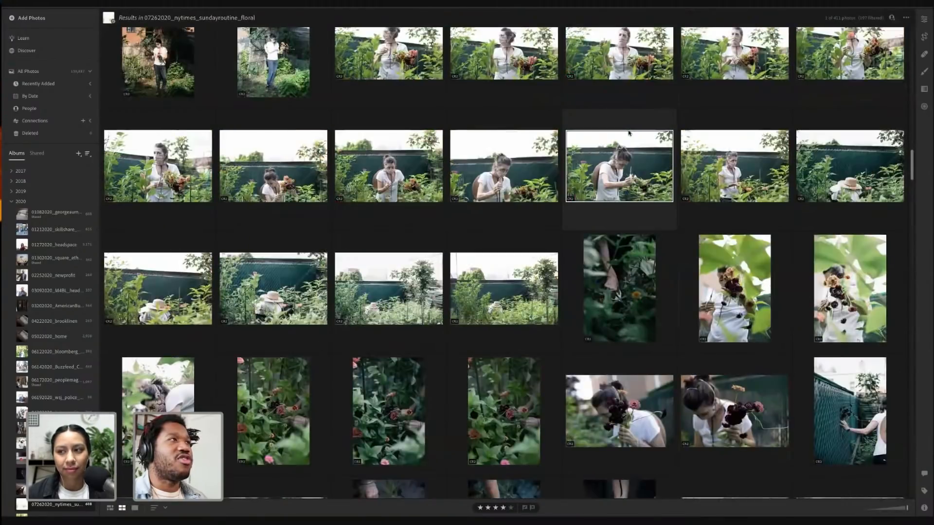
scroll(629, 133, up, 15)
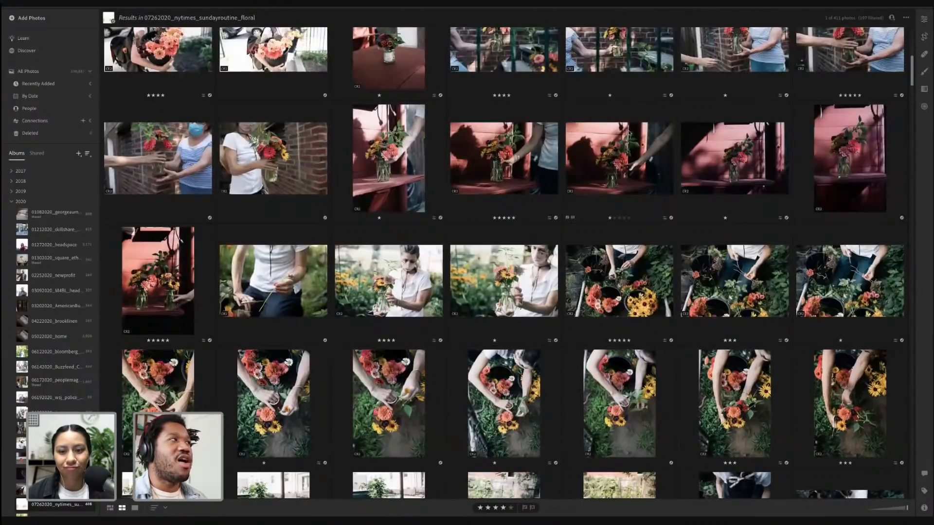
scroll(628, 133, up, 3)
scroll(629, 133, down, 10)
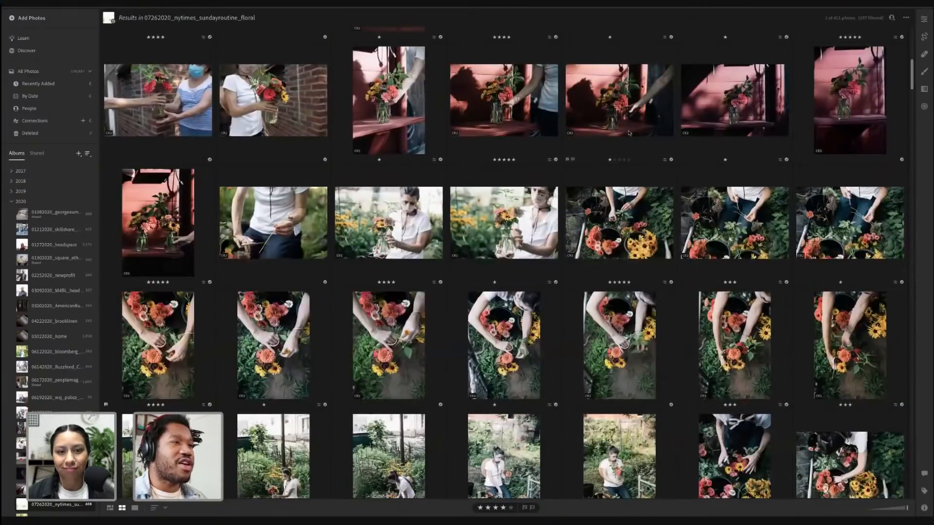
scroll(628, 133, down, 4)
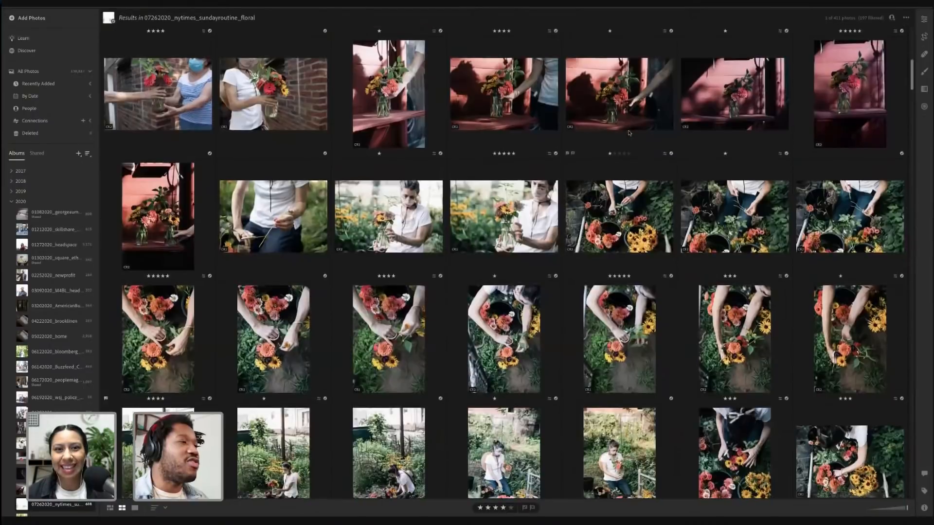
scroll(629, 134, down, 15)
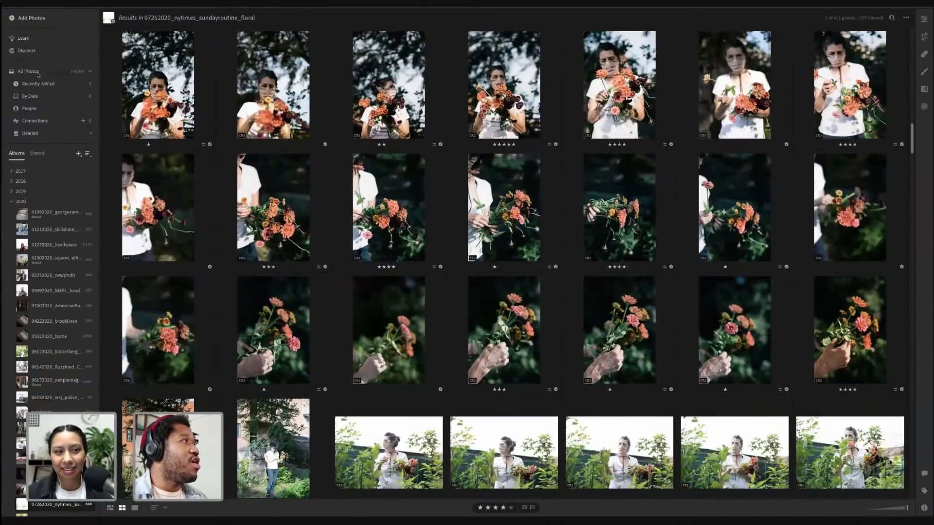
Switch to All Photos so the flower search covers the whole library
click(36, 74)
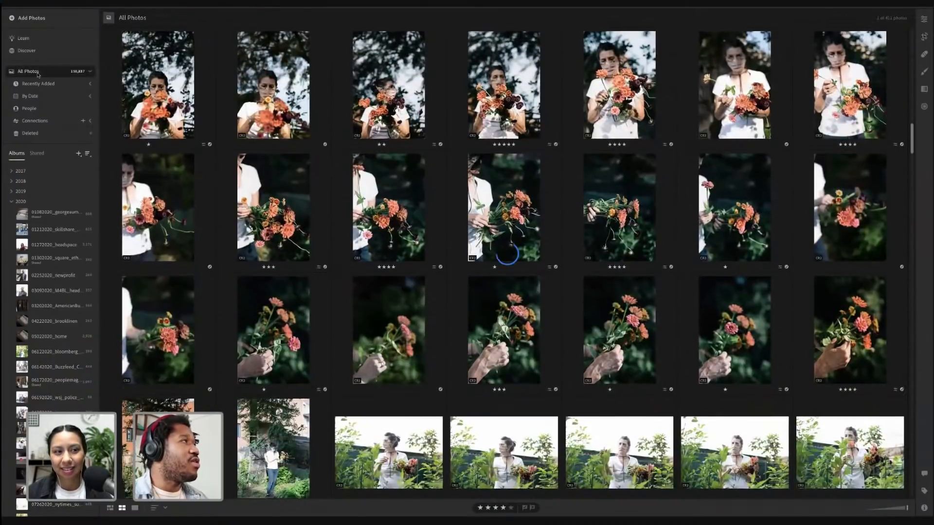
click(496, 17)
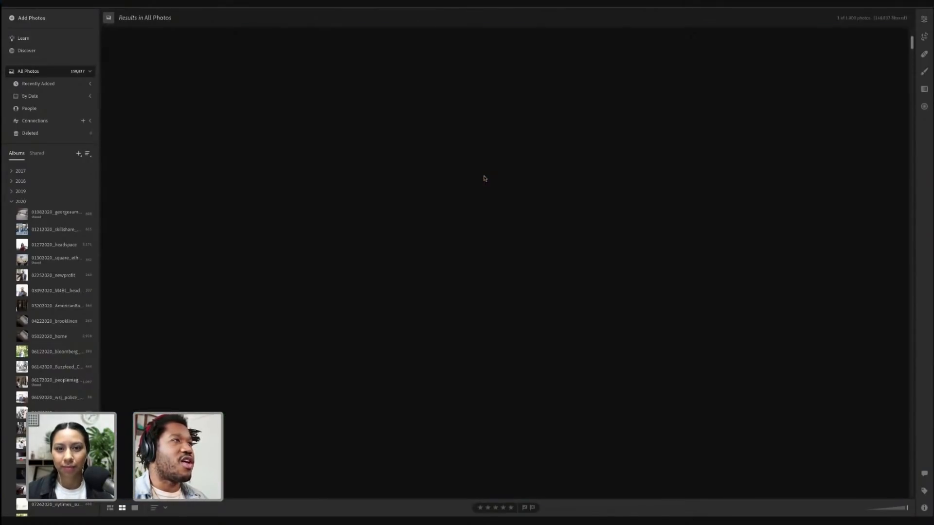
Clear the current search and search All Photos for red
scroll(484, 179, down, 7)
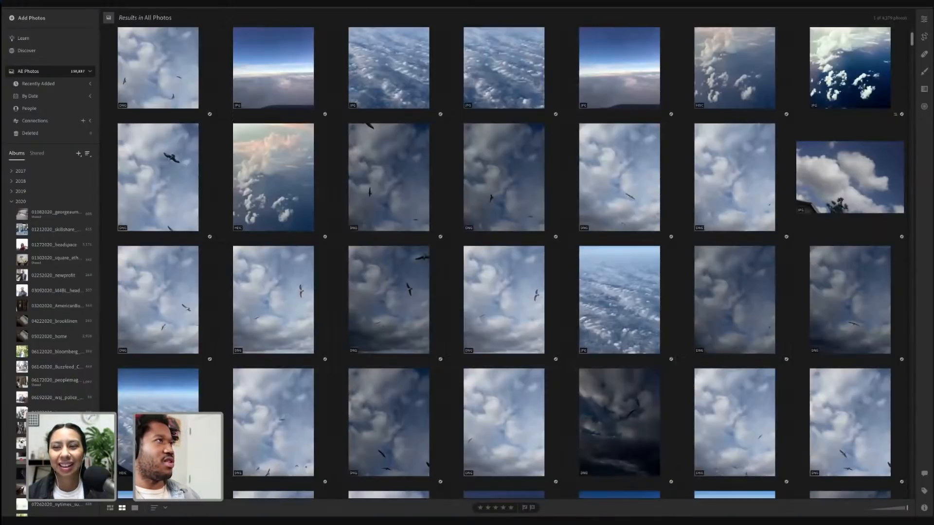
key(Escape)
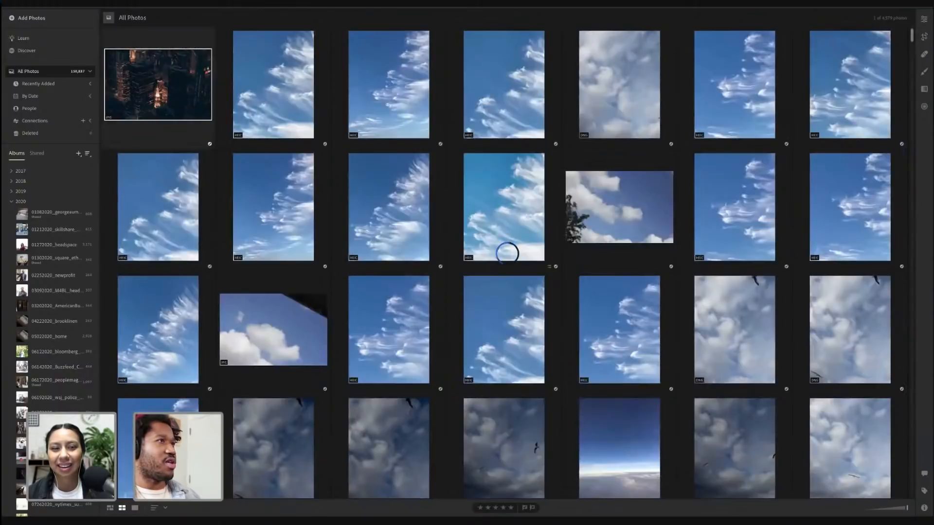
key(ctrl+shift+f)
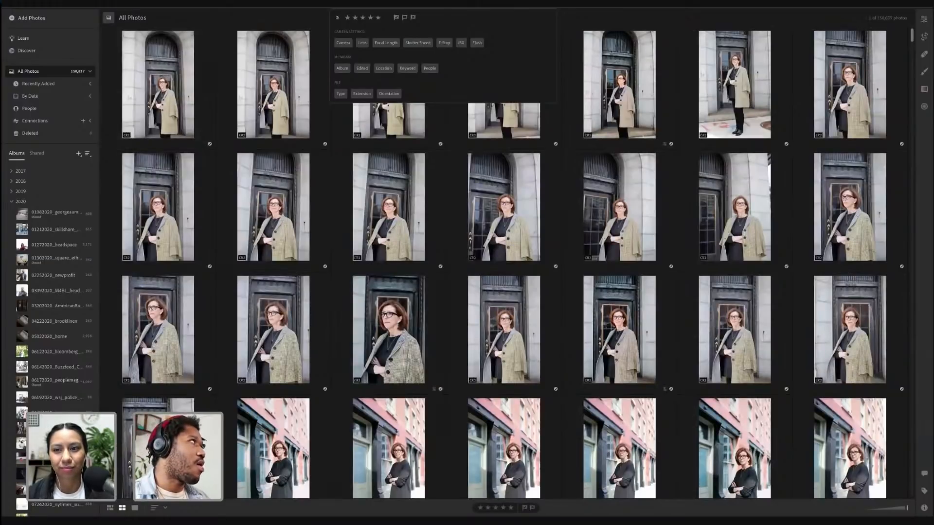
text(red)
key(Return)
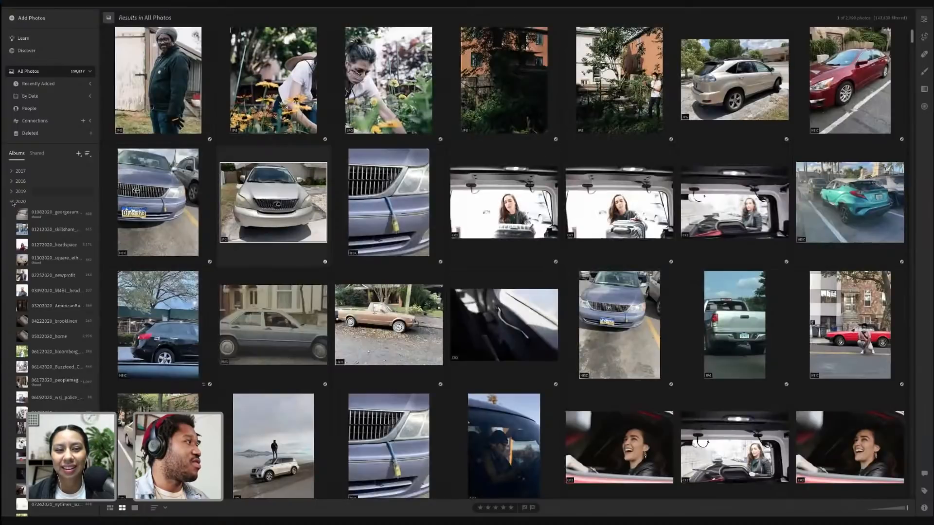
Collapse the 2020 album folder and open the 04122021_highnoon album
click(12, 202)
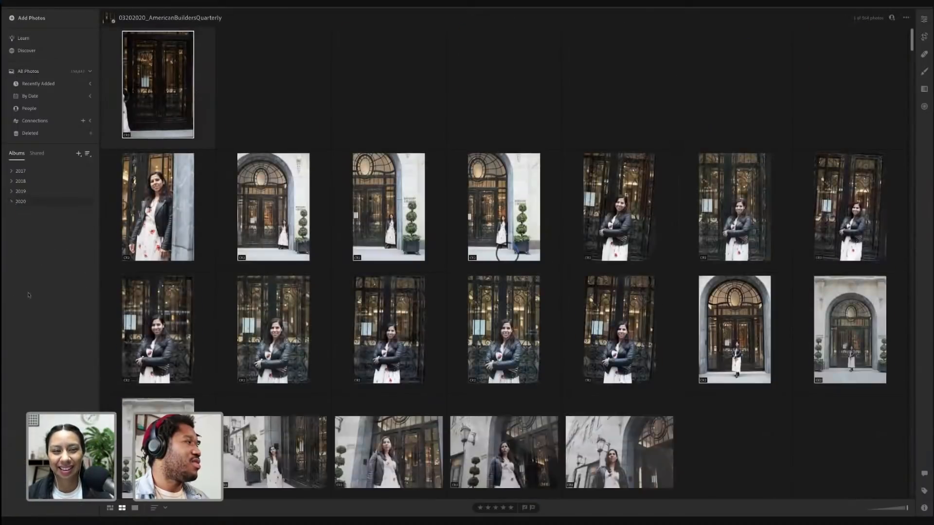
click(32, 288)
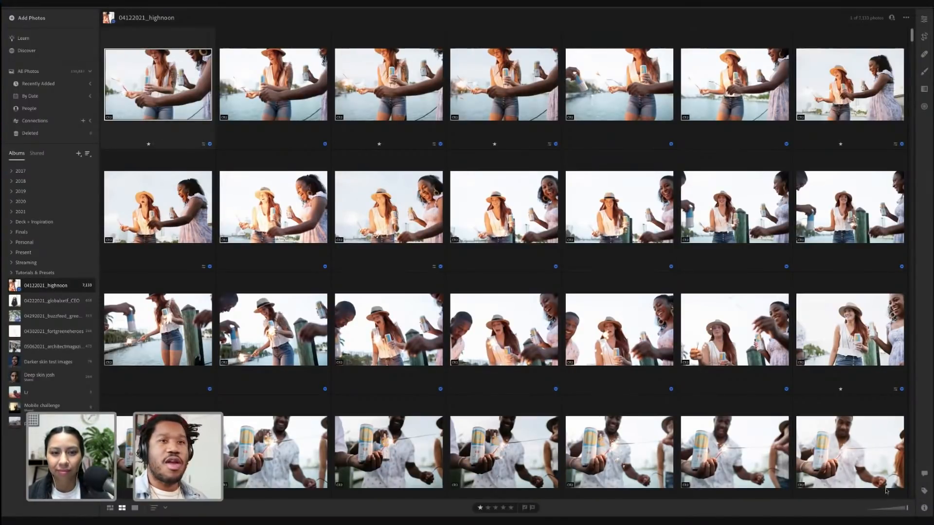
Show the info and keywords panels for the selected photo and focus the keyword field
click(923, 508)
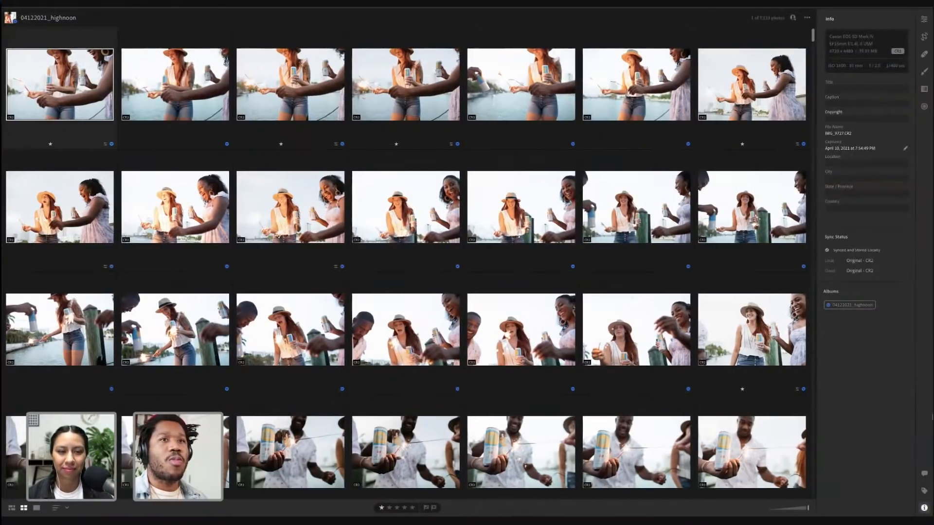
click(924, 491)
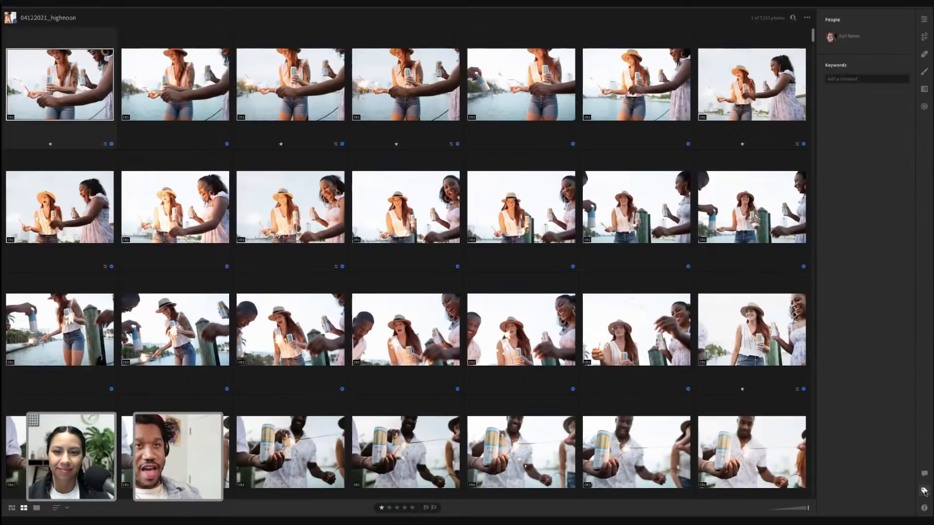
click(847, 82)
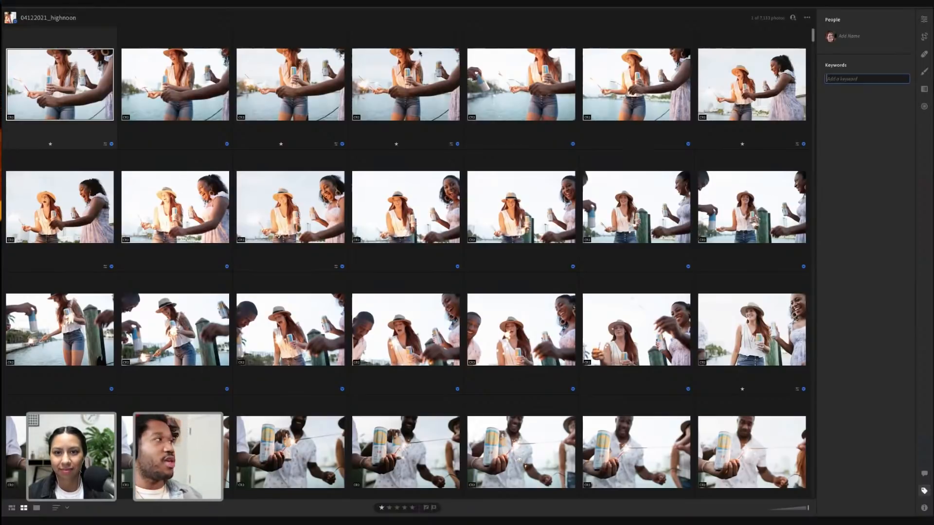
Open the first highnoon photo in the detail view, then return to the grid view
click(56, 77)
double_click(55, 77)
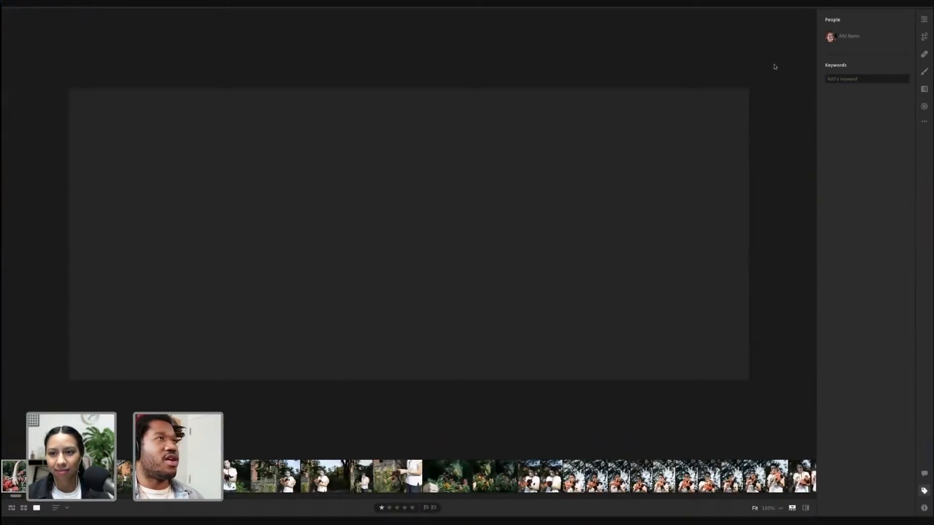
click(851, 79)
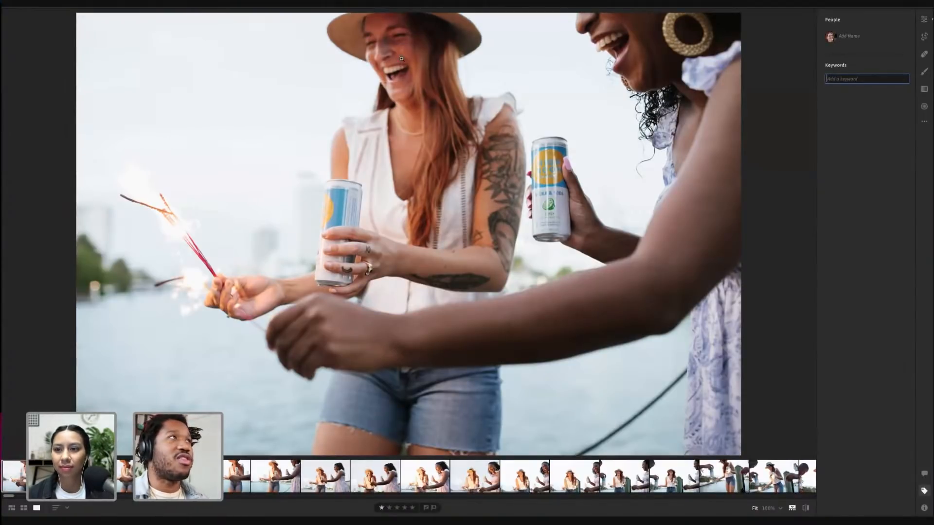
key(g)
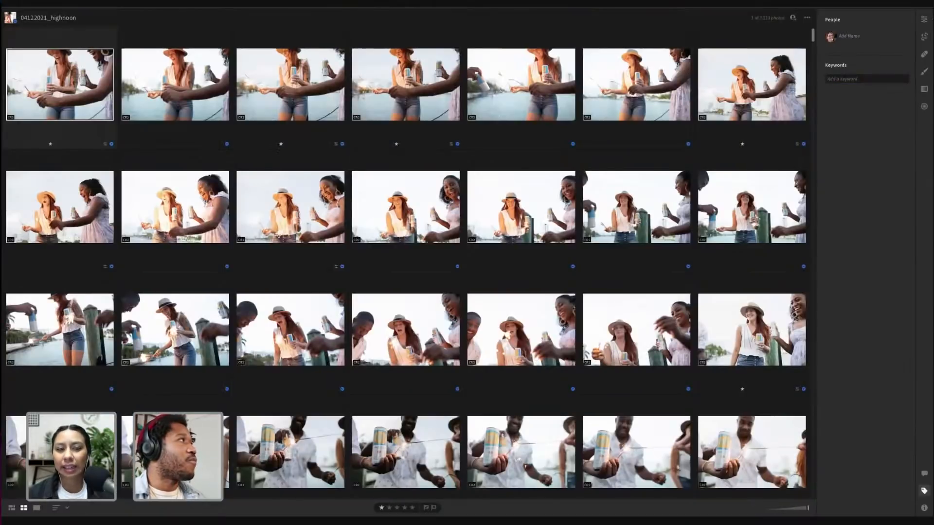
key(p)
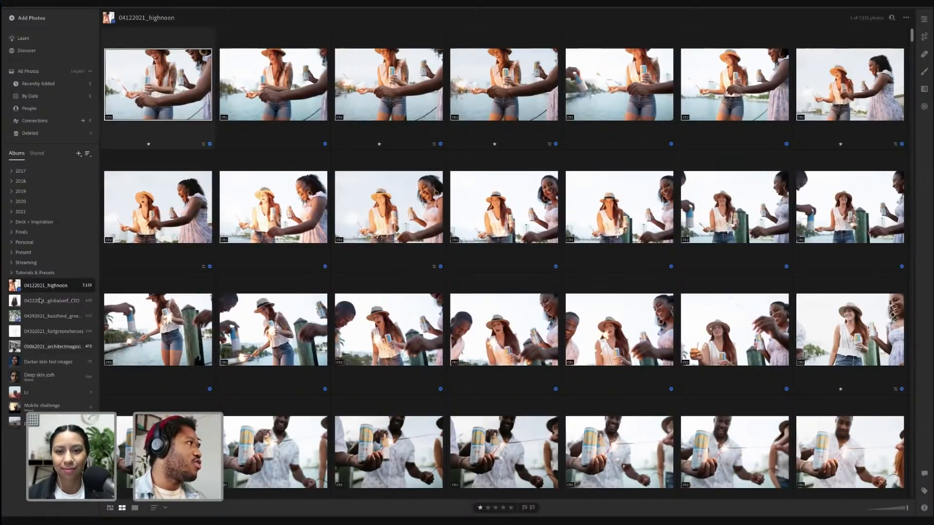
Expand the Streaming folder, browse the 2021 albums, and open the curves + color mix album
click(27, 262)
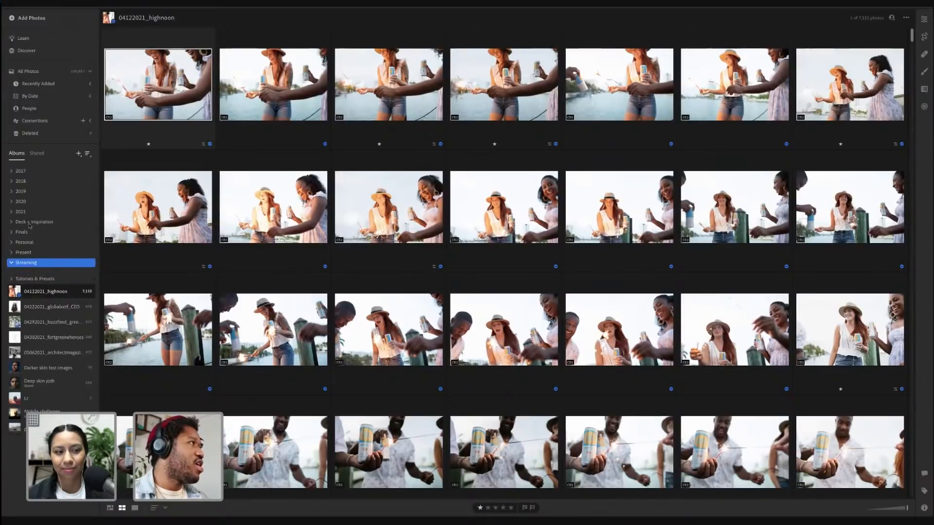
click(12, 212)
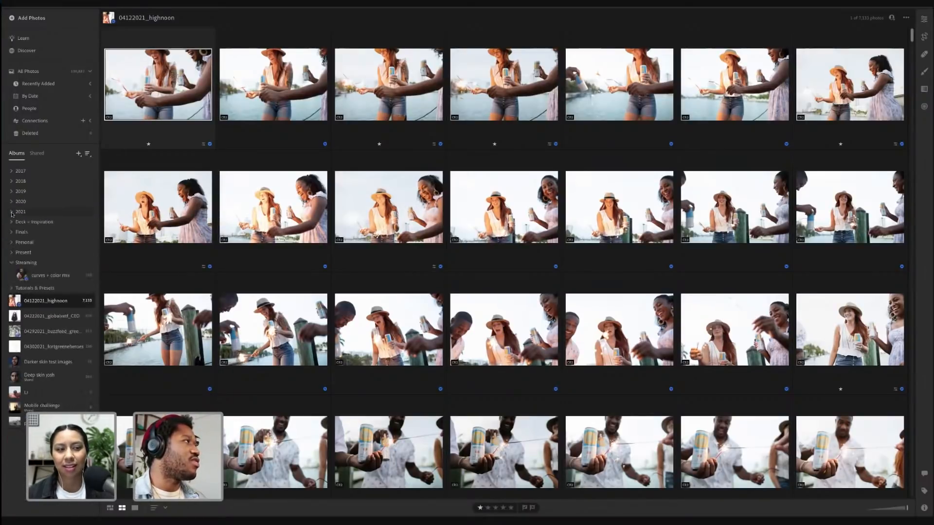
scroll(30, 251, down, 4)
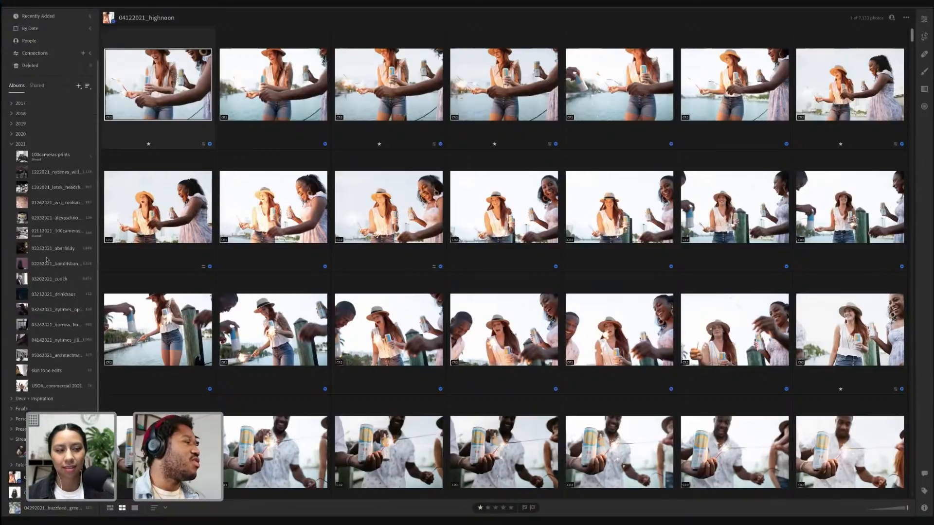
scroll(47, 259, up, 5)
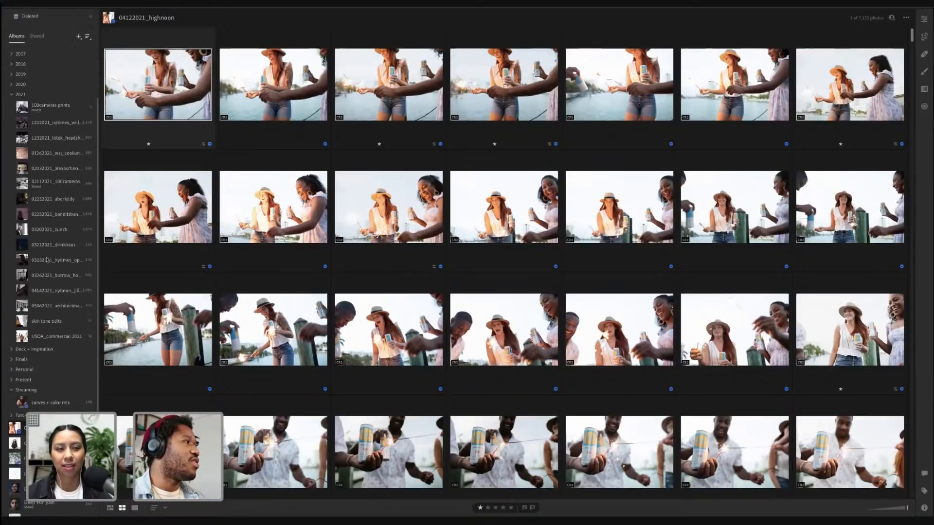
click(12, 213)
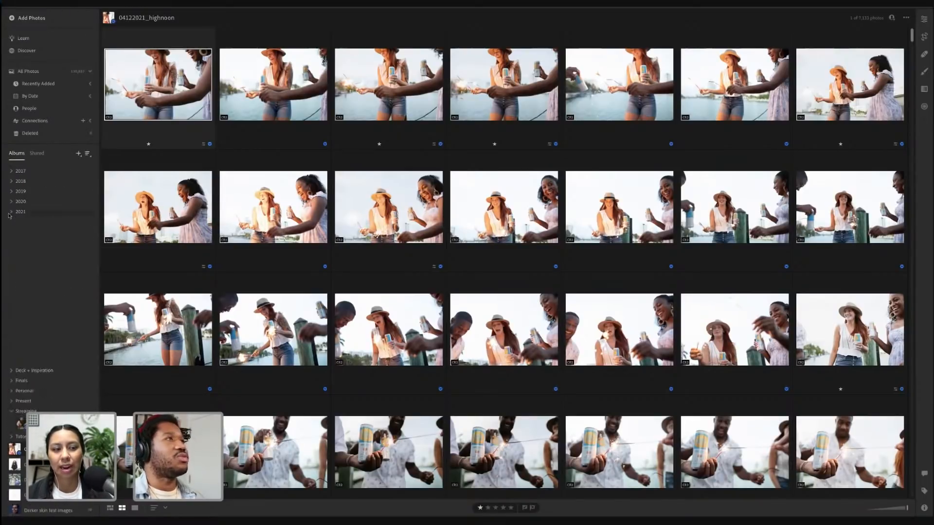
click(128, 218)
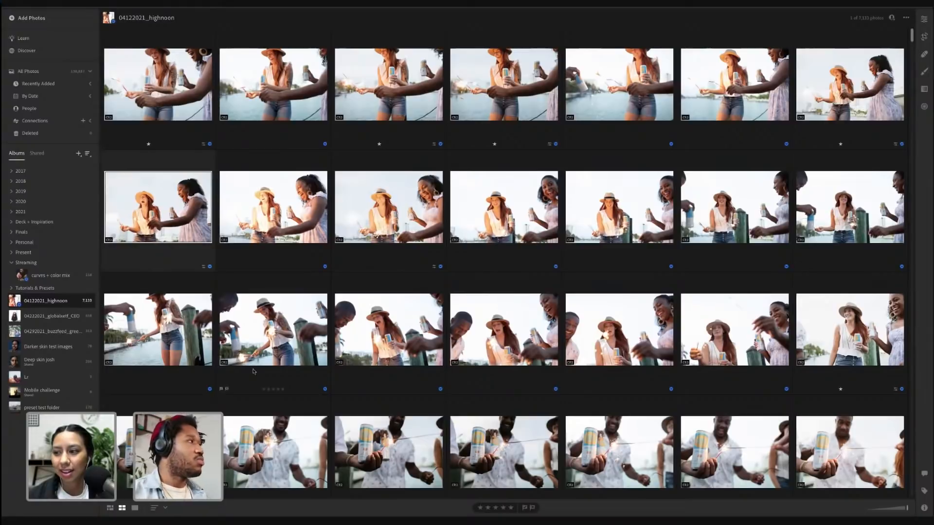
click(21, 274)
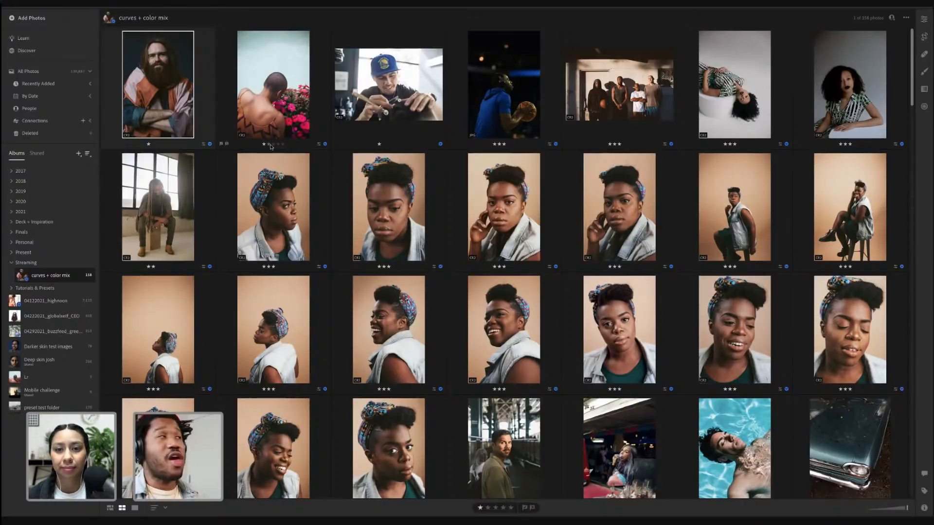
click(44, 20)
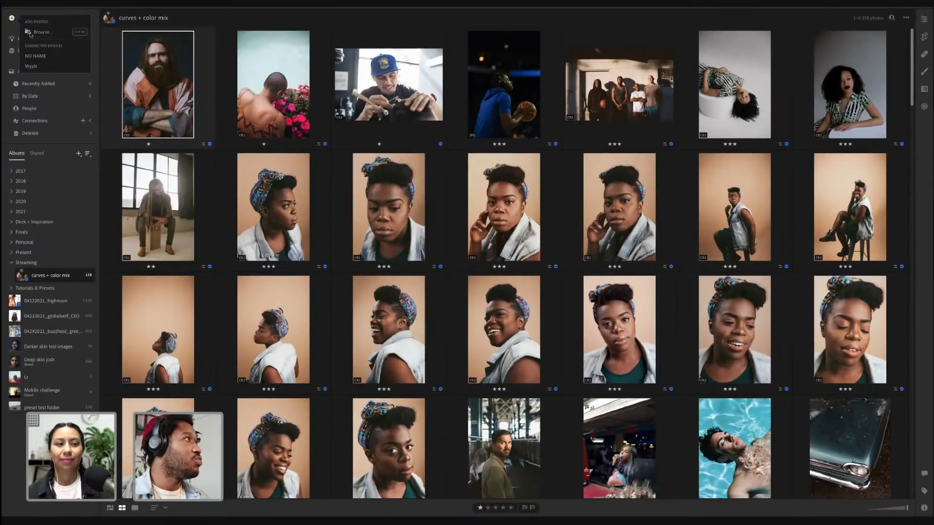
click(43, 55)
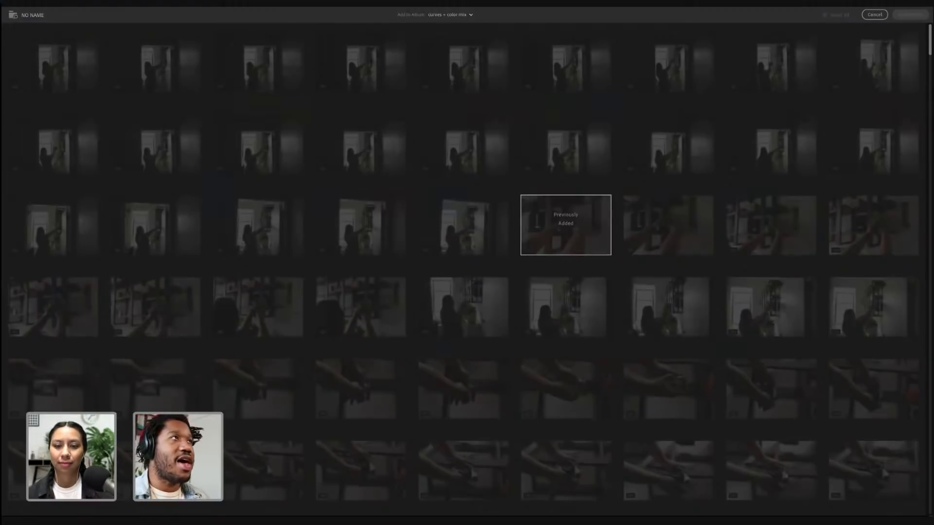
scroll(565, 248, down, 10)
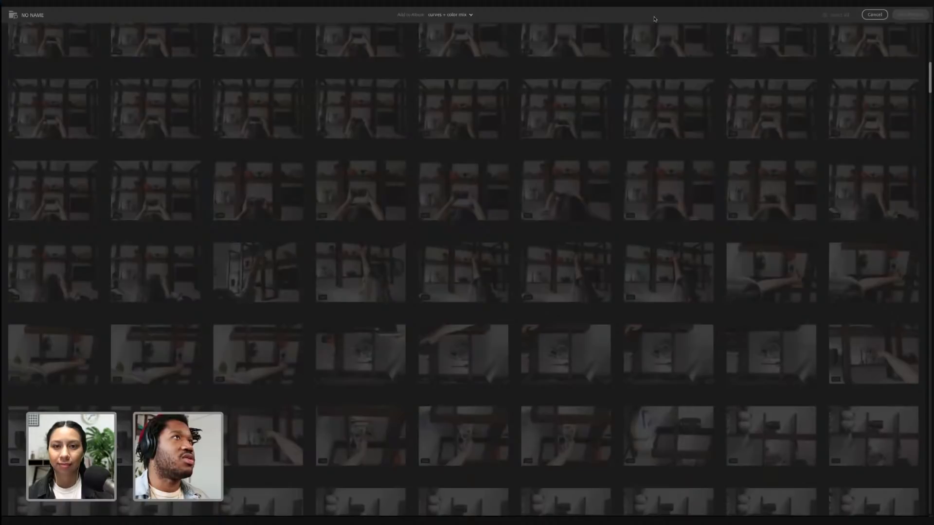
click(450, 15)
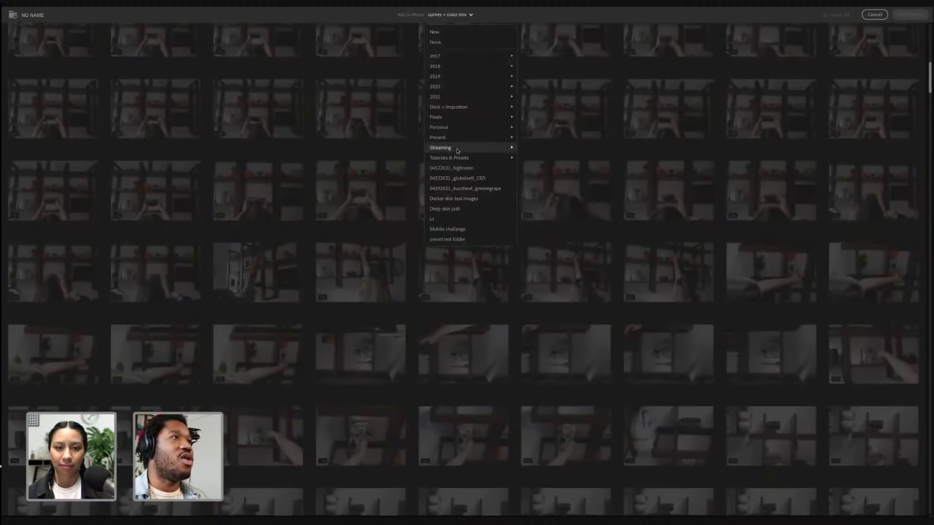
mouse_move(457, 150)
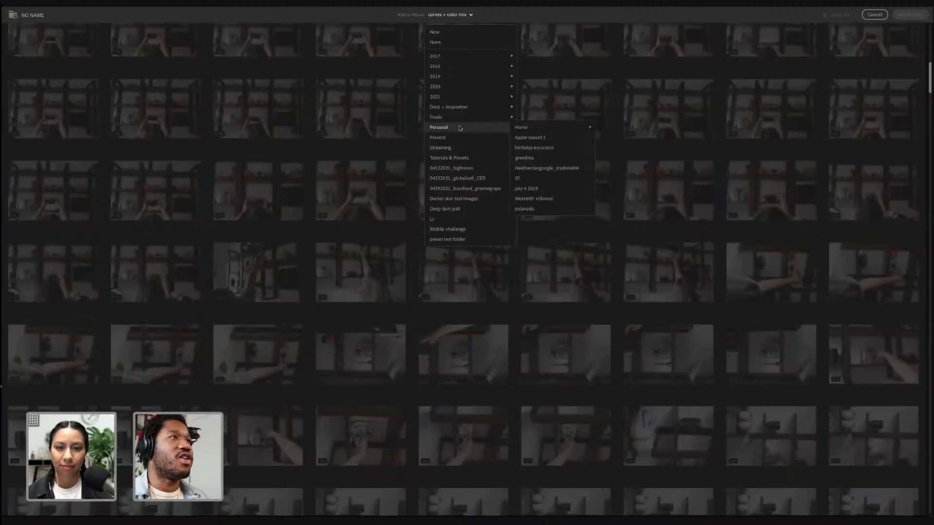
click(875, 15)
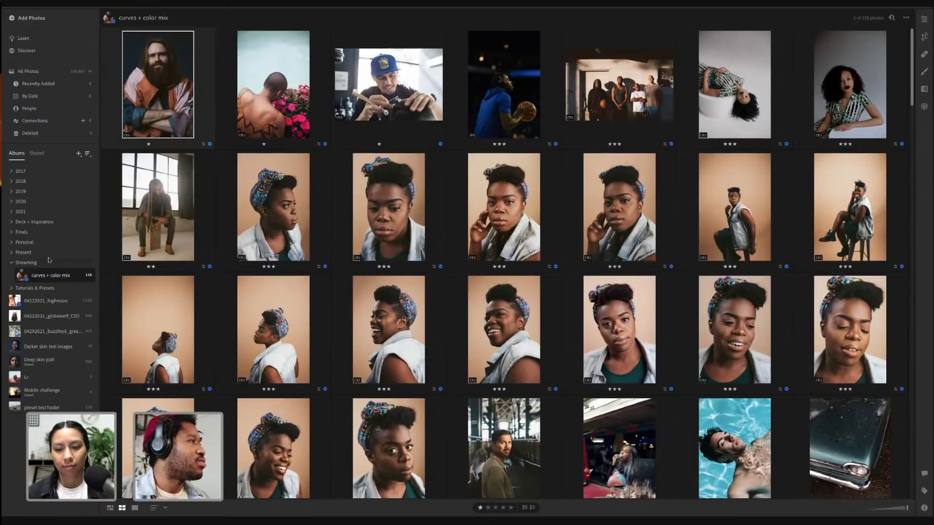
Scroll through the curves + color mix album and open a photo of a couple with coffee in bed
click(12, 264)
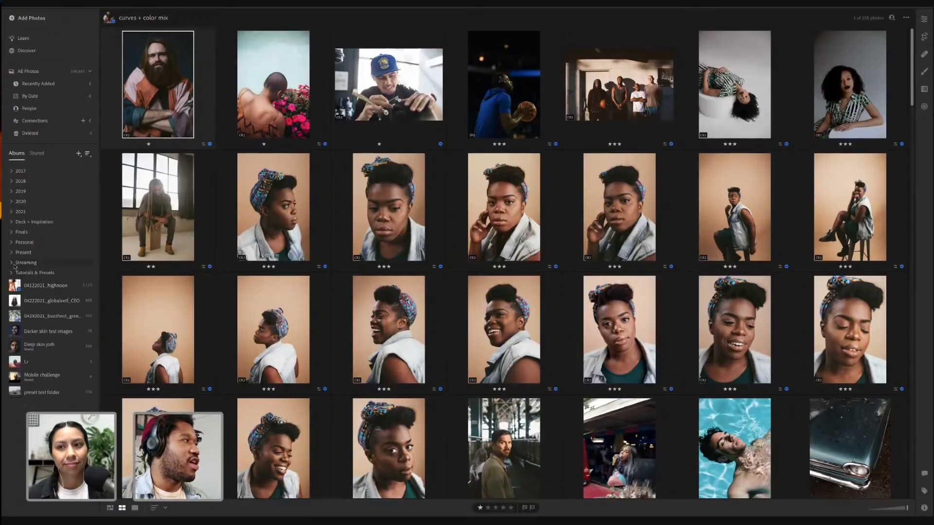
click(13, 264)
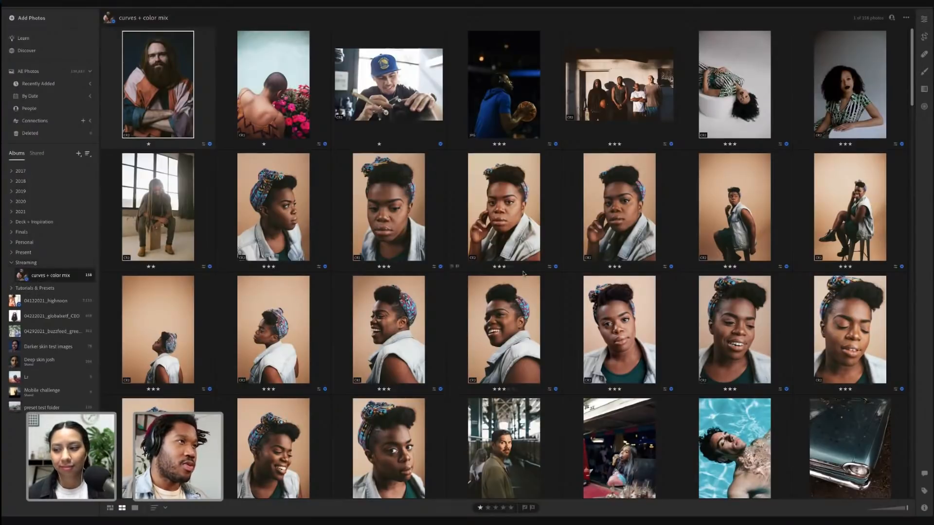
scroll(523, 274, down, 2)
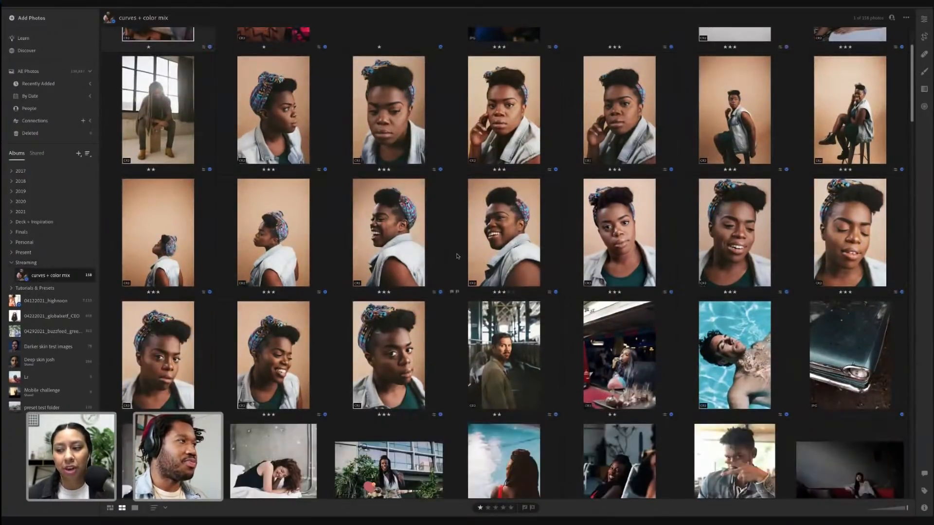
scroll(509, 235, down, 4)
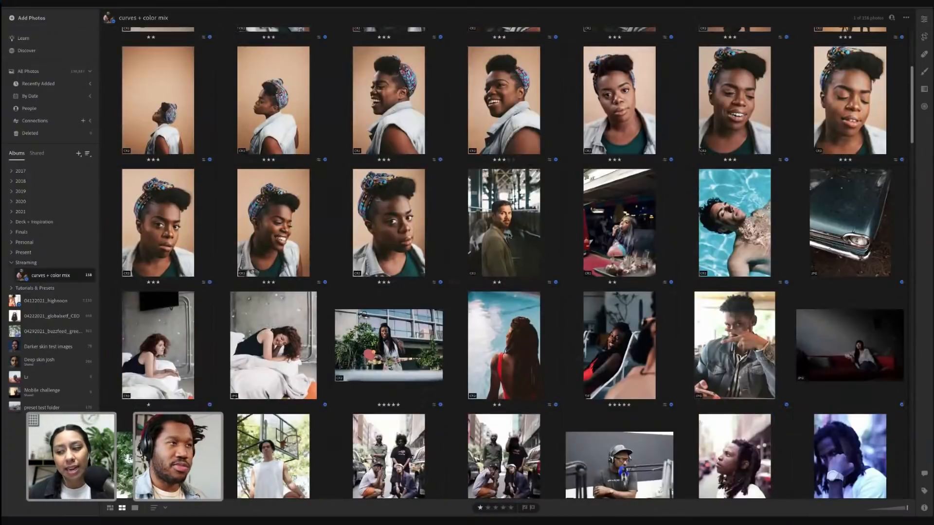
scroll(509, 236, down, 4)
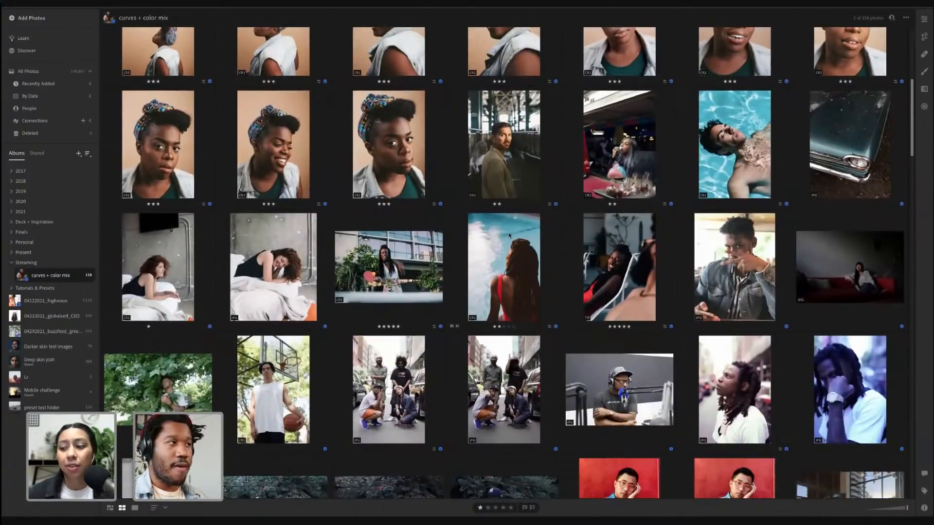
scroll(509, 235, down, 9)
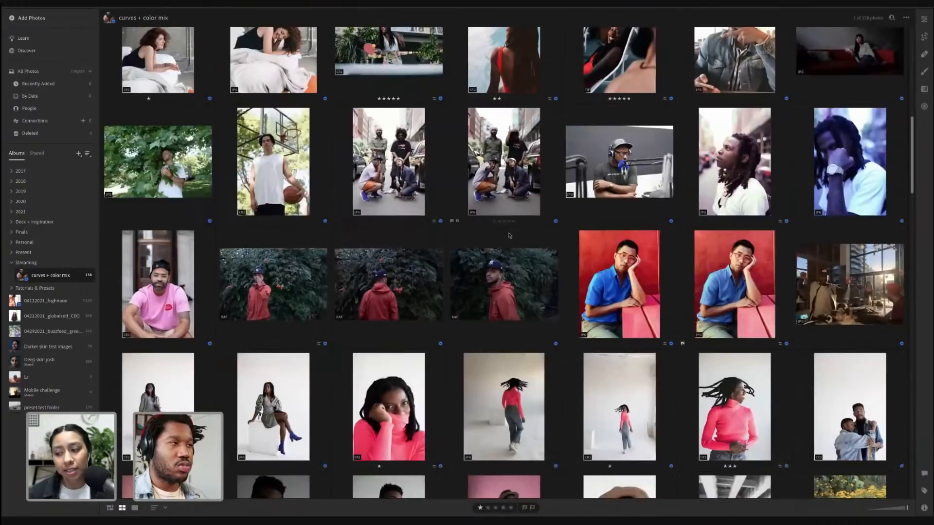
scroll(509, 236, down, 5)
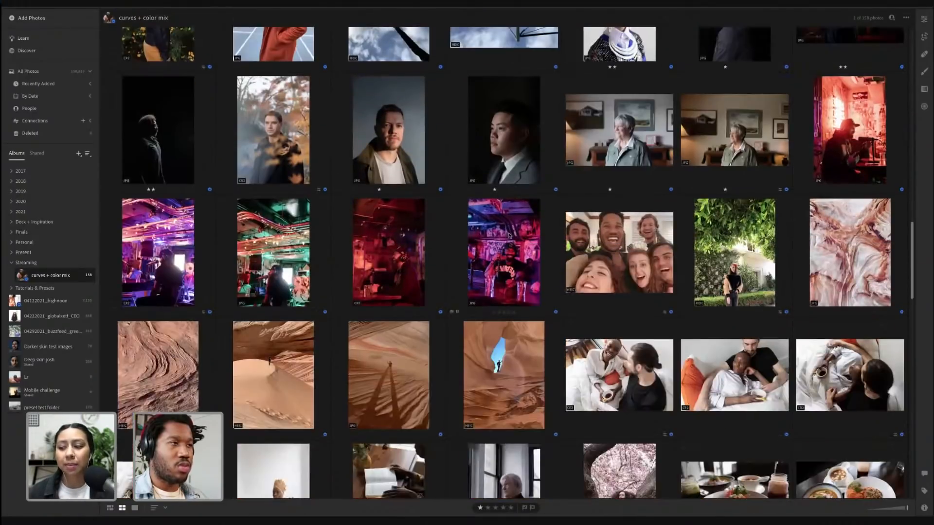
scroll(509, 236, down, 5)
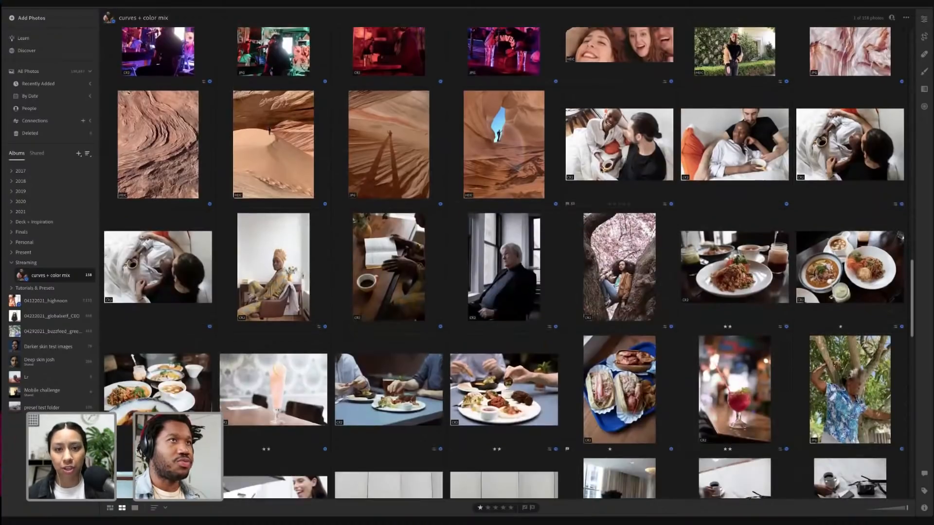
double_click(598, 167)
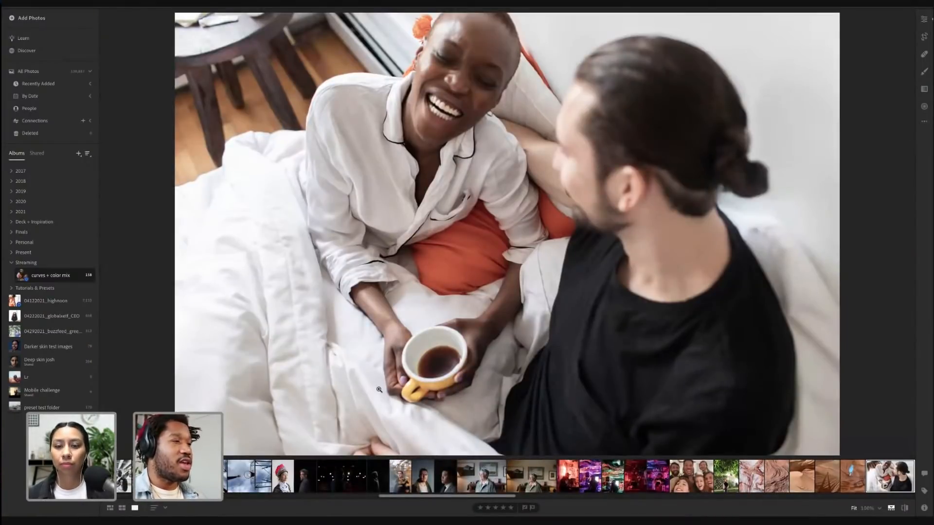
Return to the grid, scroll back up the album, and open the 04292021_buzzfeed_greenegrape album
key(g)
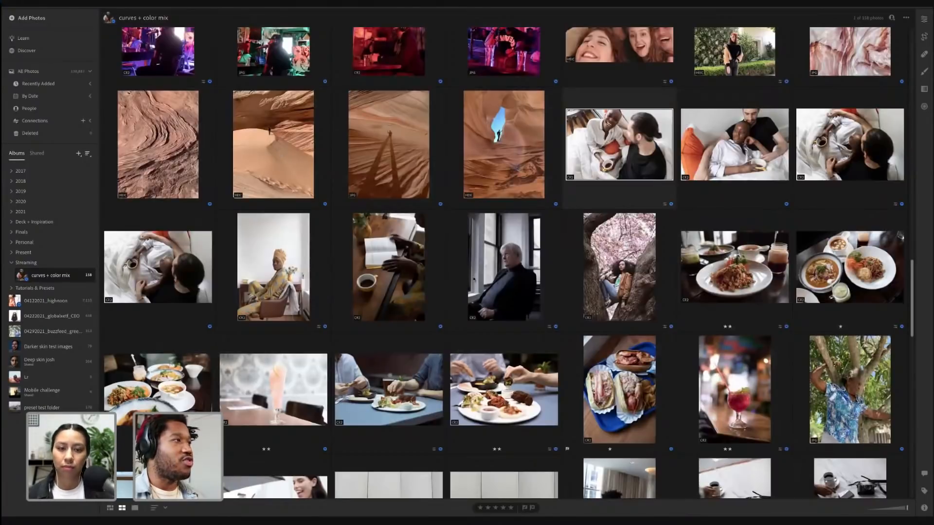
scroll(451, 240, up, 12)
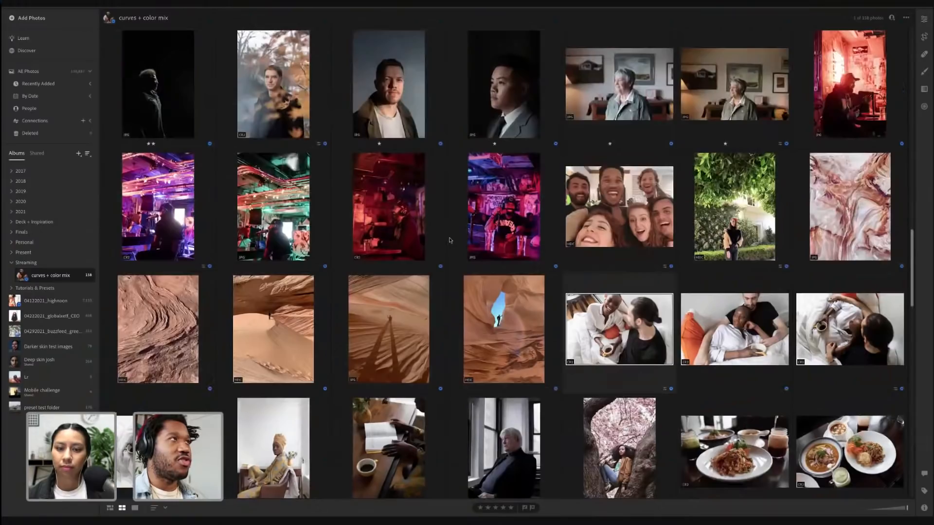
scroll(389, 345, up, 5)
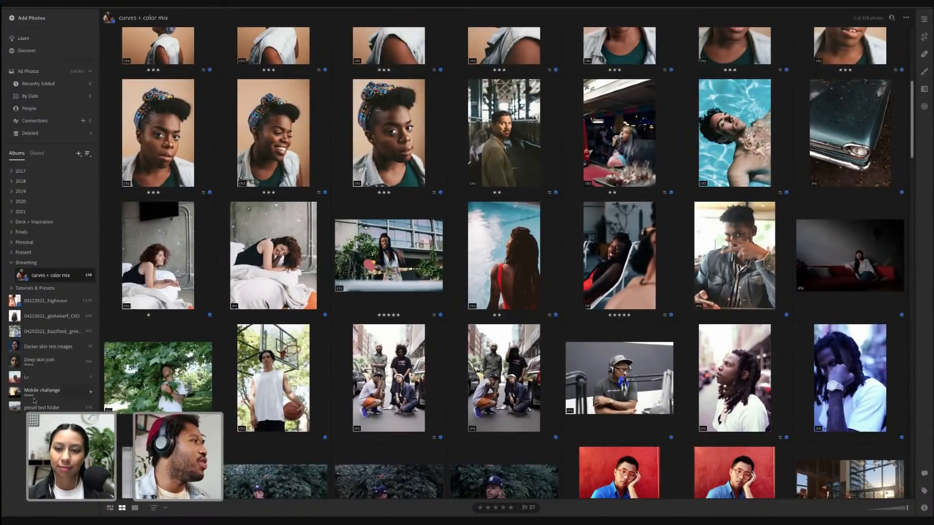
click(41, 332)
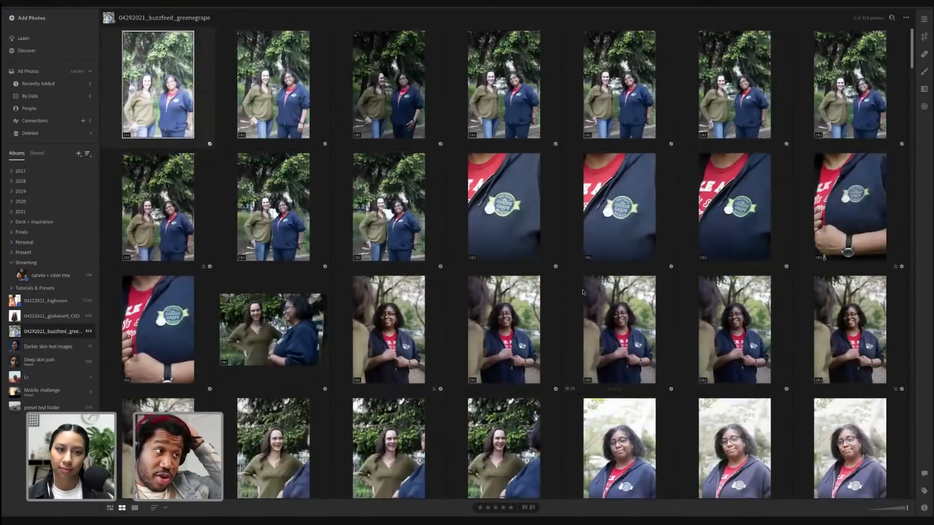
Scroll through the buzzfeed album and open a photo of two women posing in a park in the detail view
scroll(583, 293, down, 10)
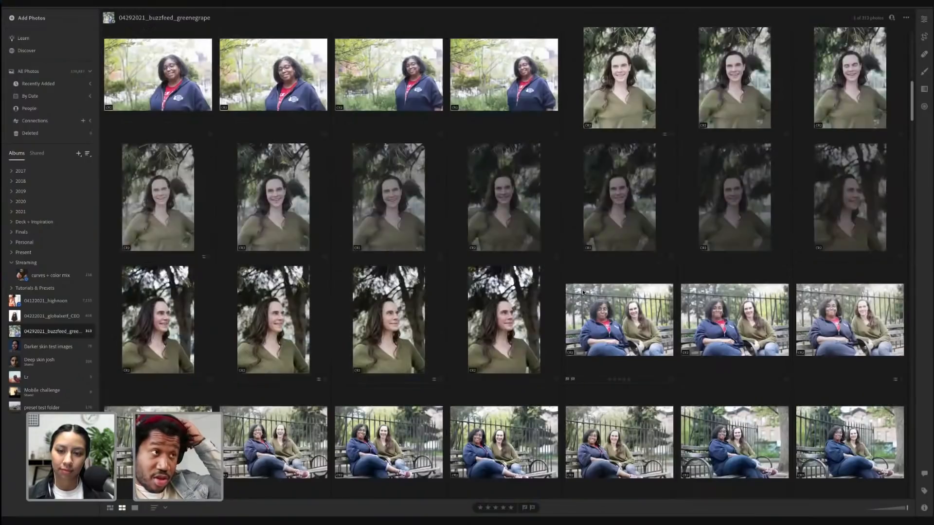
scroll(583, 293, down, 10)
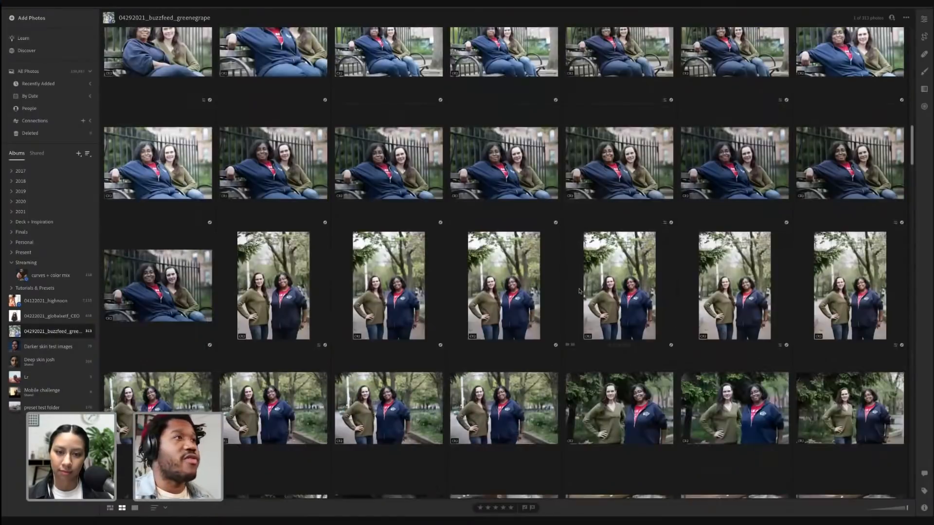
scroll(494, 237, down, 5)
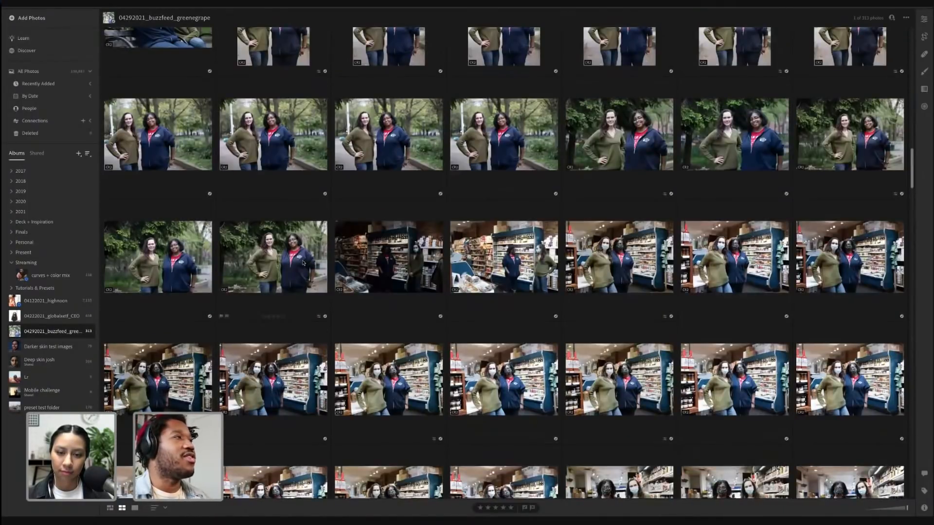
double_click(303, 263)
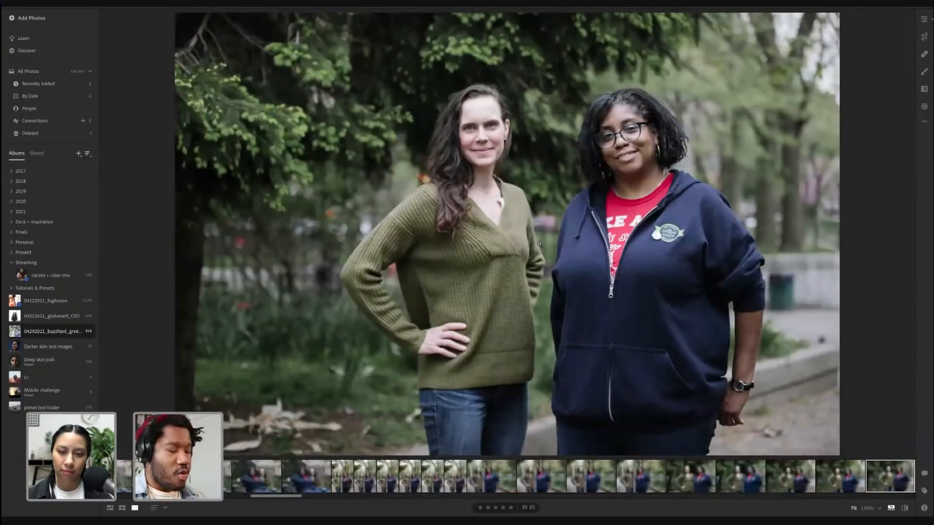
key(Right)
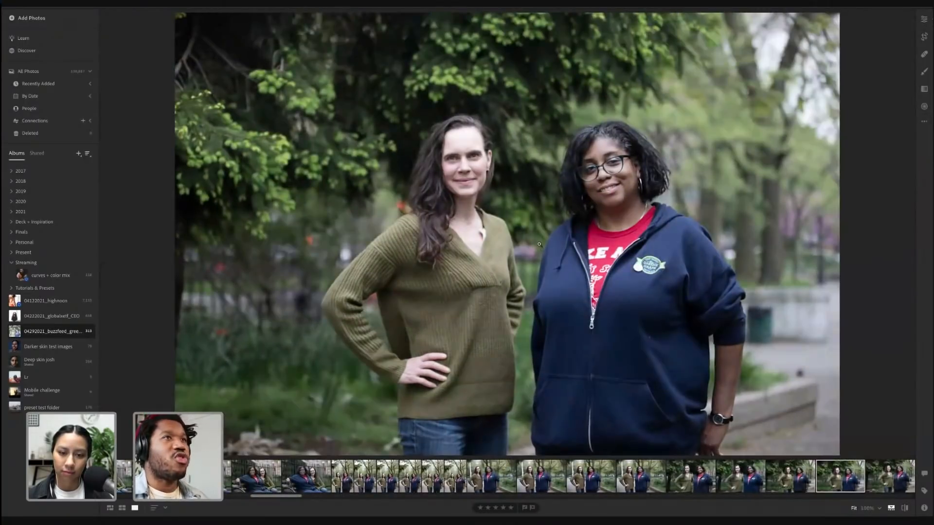
key(Left)
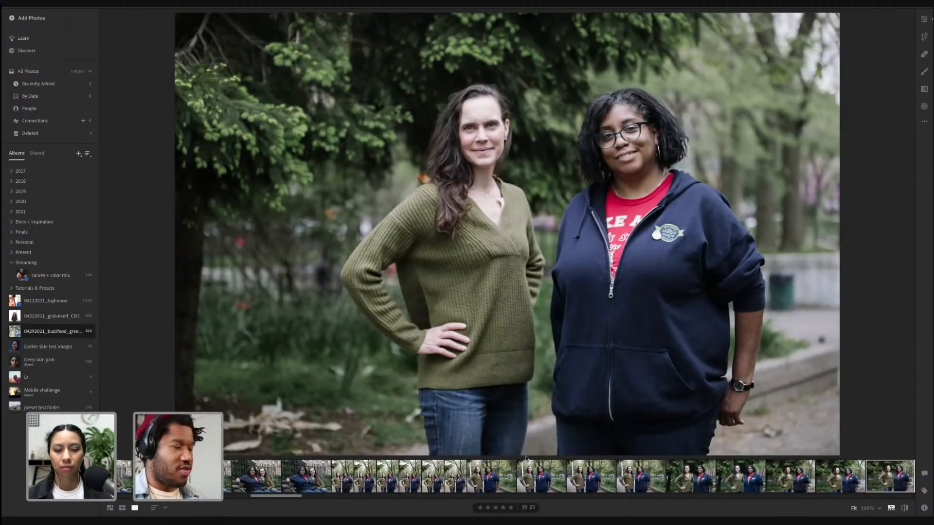
Give the park photo a 2-star rating, step to the next photo, and return to the grid view
key(2)
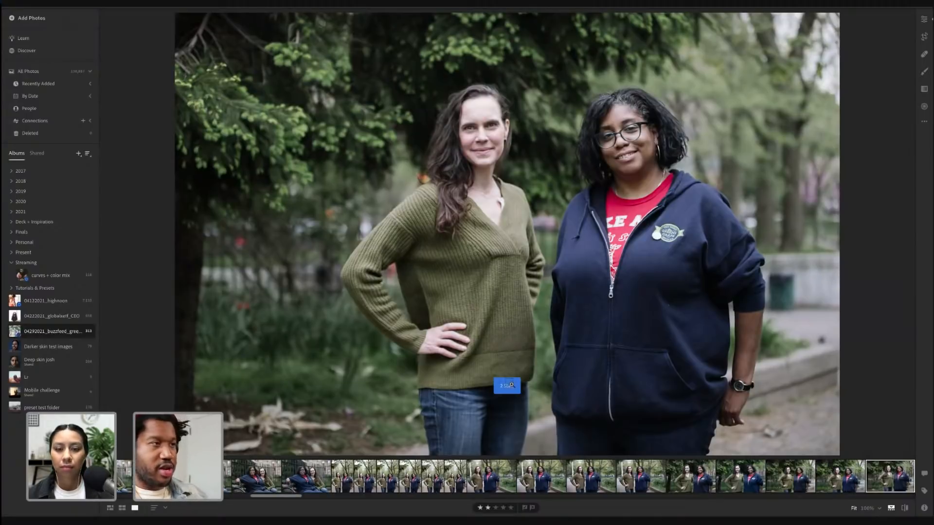
key(3)
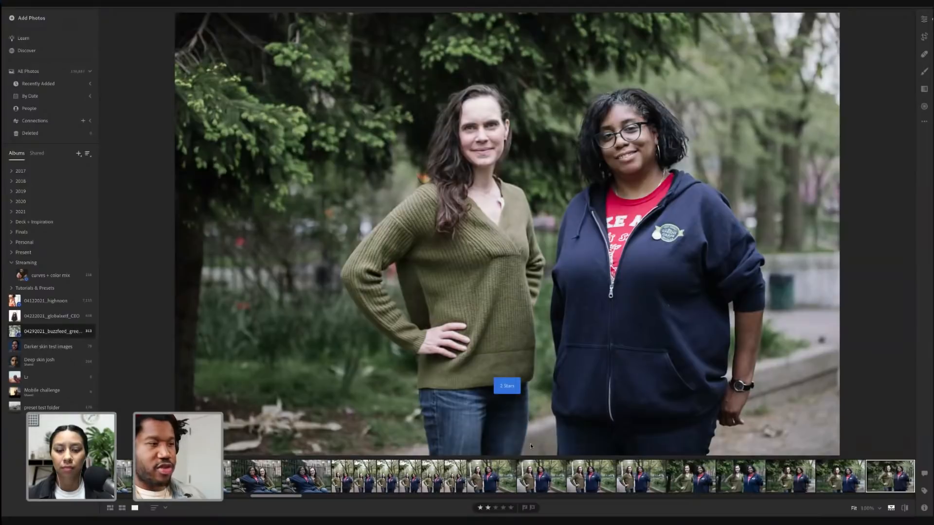
click(494, 509)
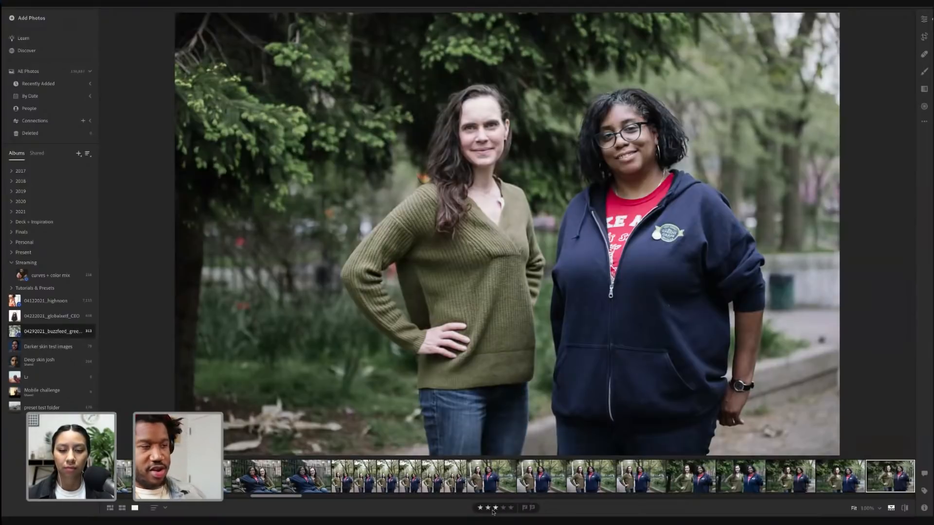
click(511, 508)
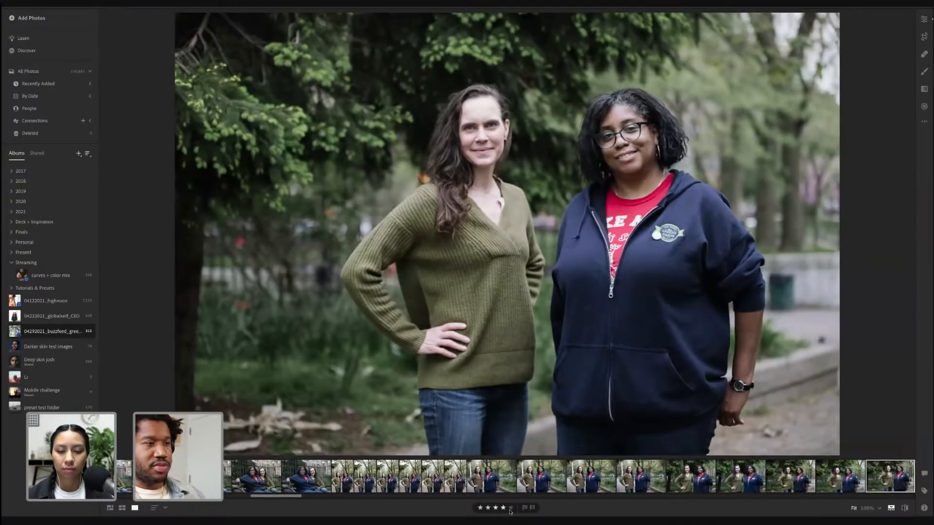
click(487, 509)
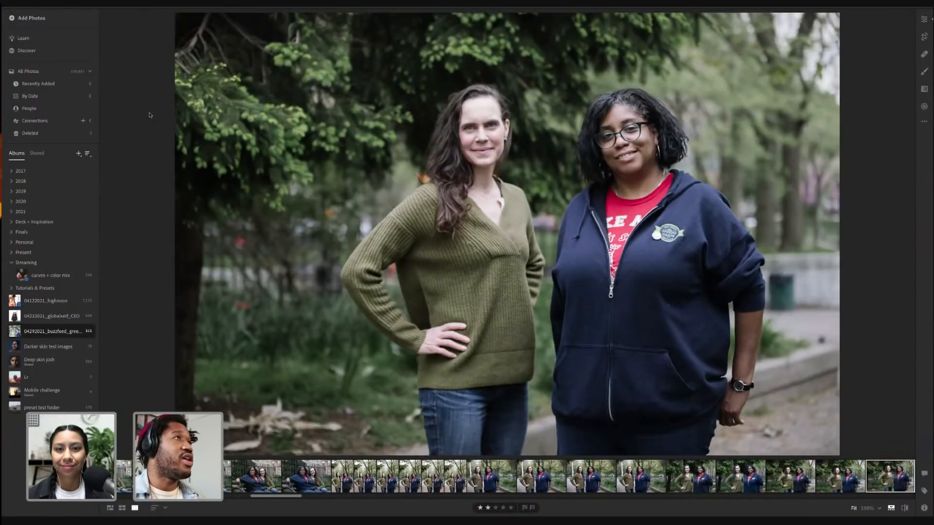
key(Right)
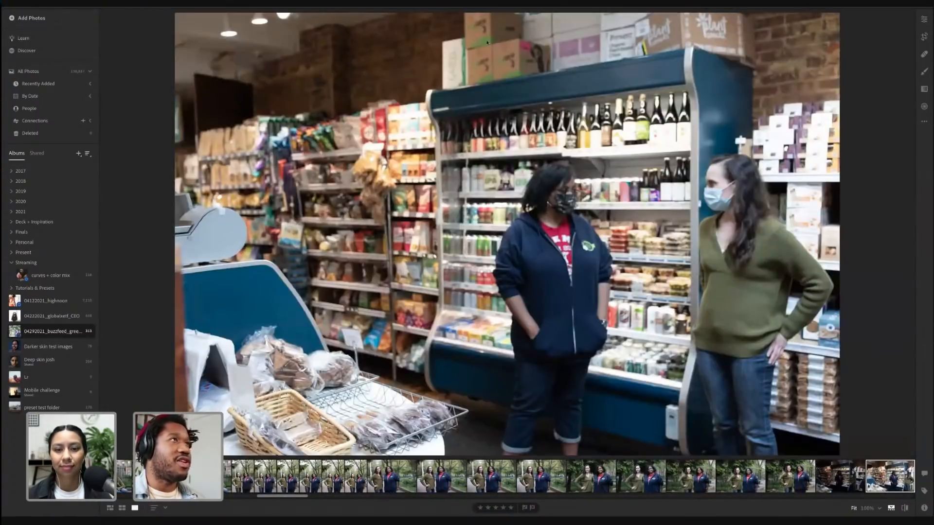
key(g)
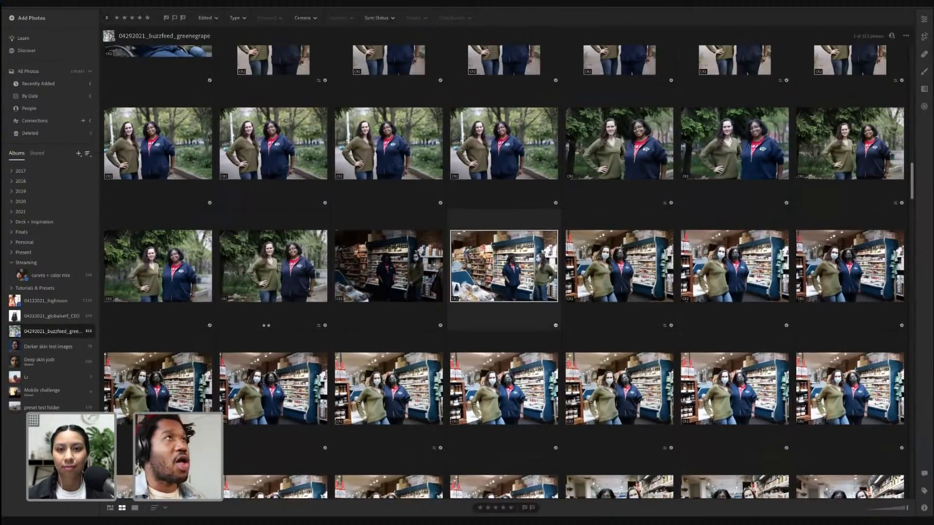
Filter the album to show only photos rated 2 stars or more, then clear the rating filter
click(124, 19)
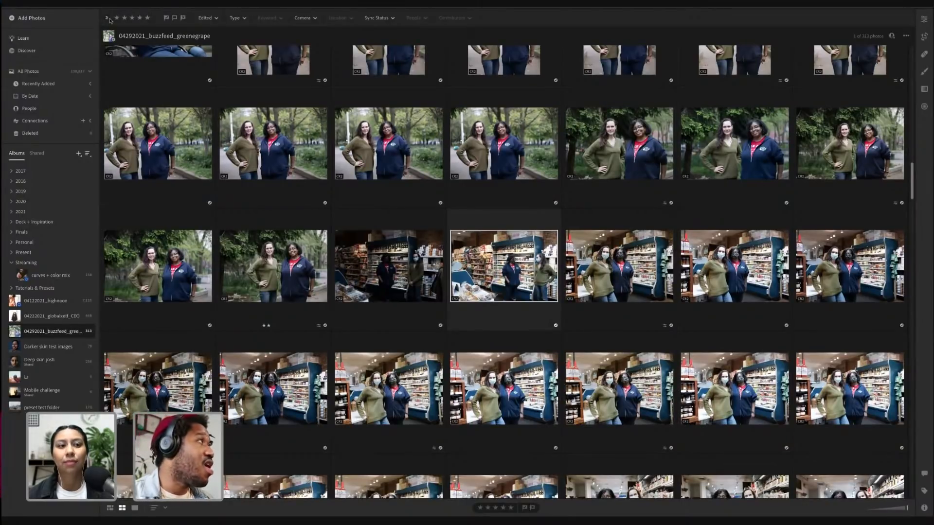
click(125, 19)
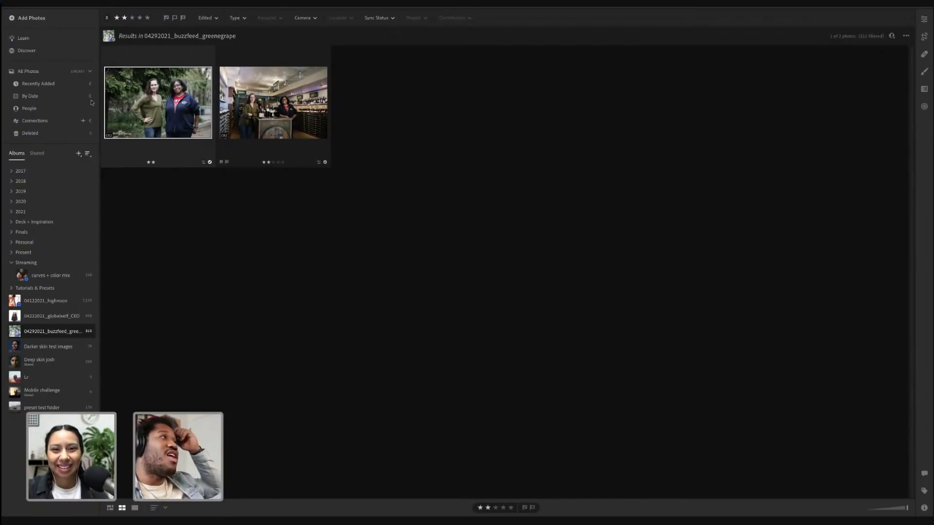
click(328, 212)
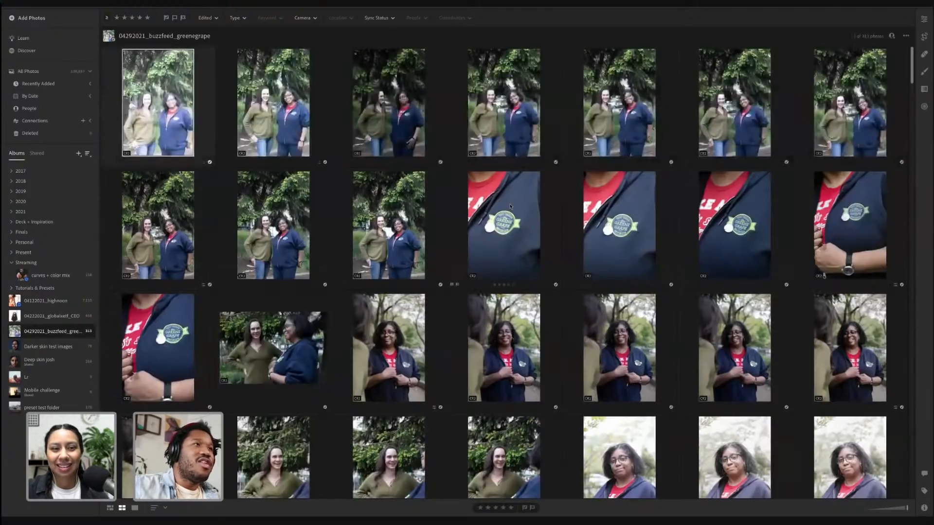
Open the Share & Invite dialog for the buzzfeed album, view its Settings tab, and close it
scroll(500, 212, down, 4)
scroll(501, 212, down, 5)
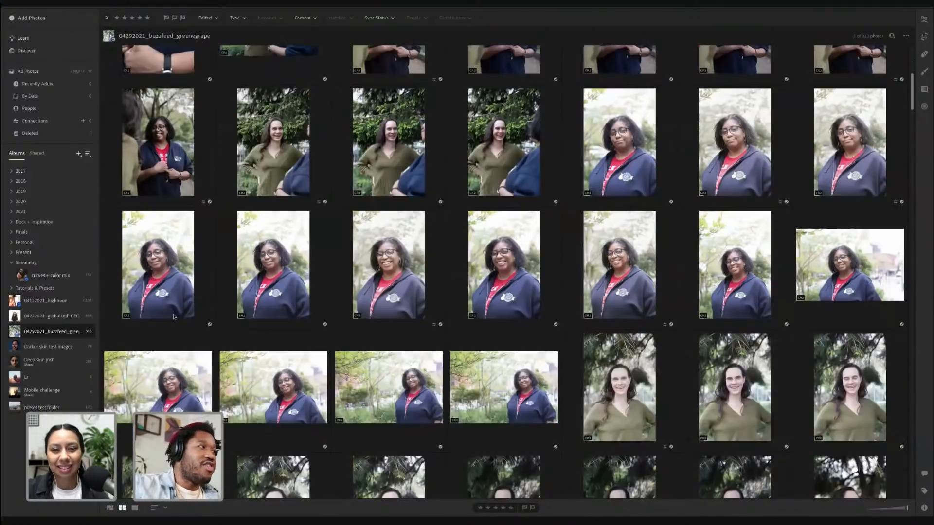
right_click(80, 332)
mouse_move(105, 338)
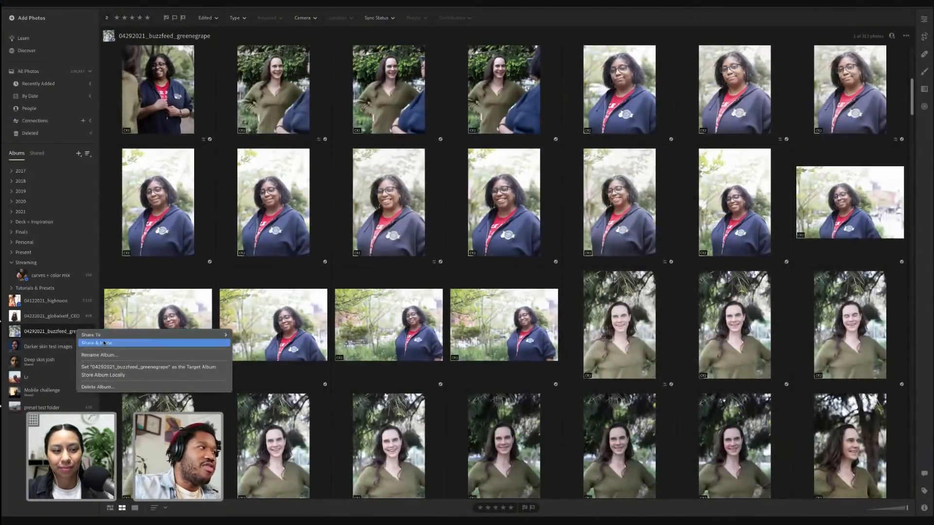
click(385, 263)
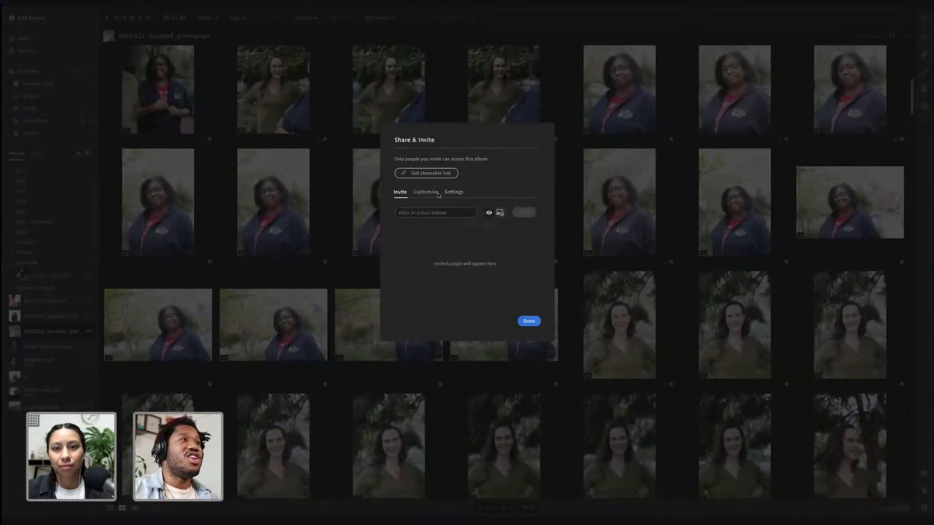
click(455, 193)
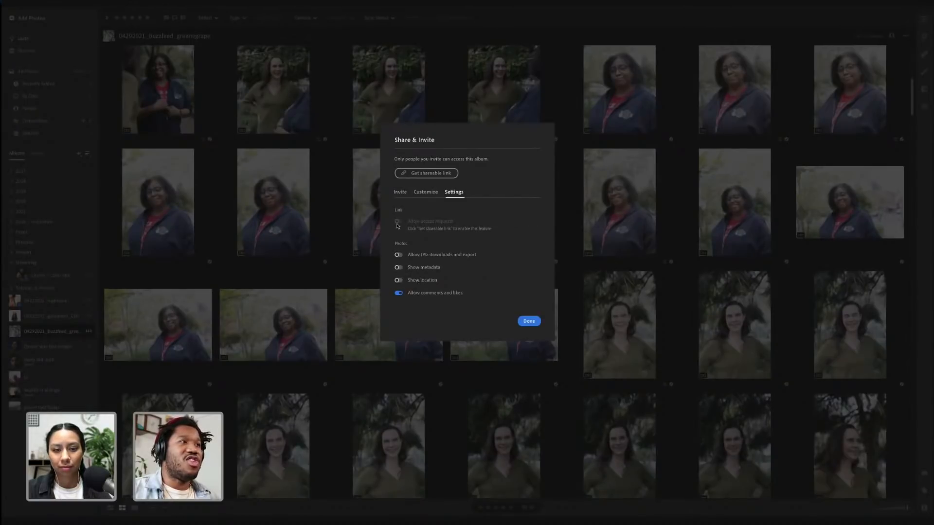
click(528, 321)
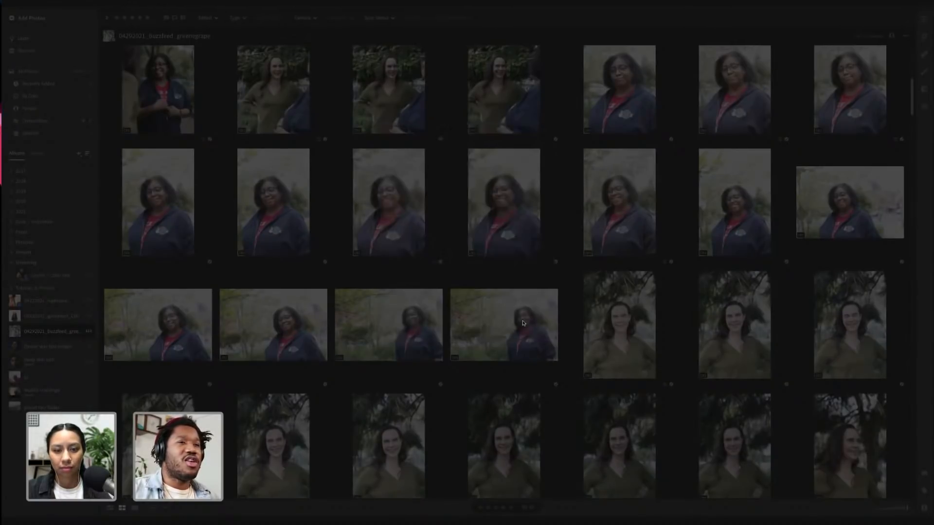
Open a portrait of the woman in the green sweater, view its activity and comments panel, return to the grid and flag it as a pick
scroll(461, 237, down, 6)
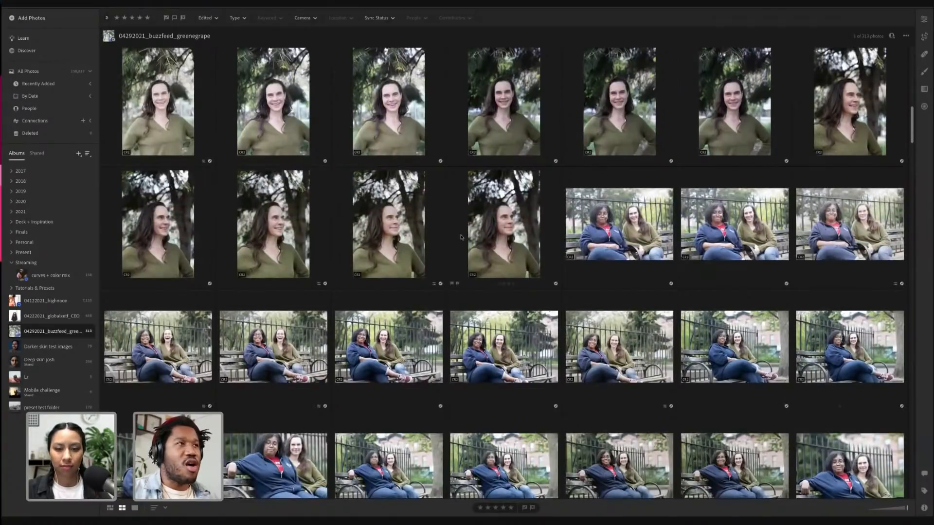
double_click(503, 224)
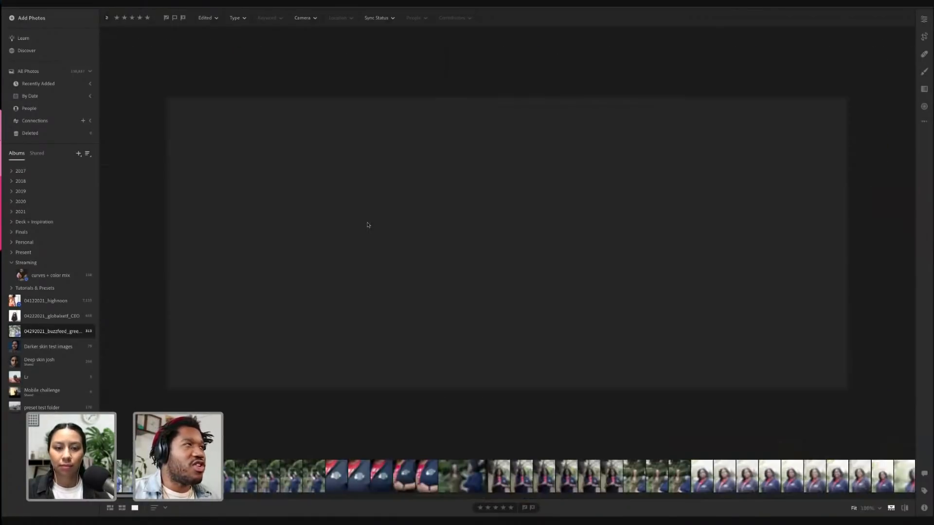
click(926, 474)
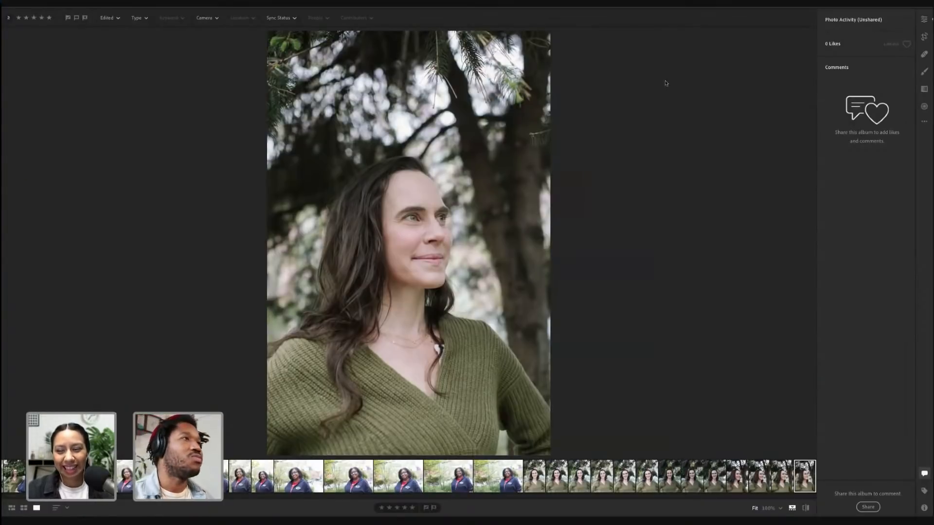
key(g)
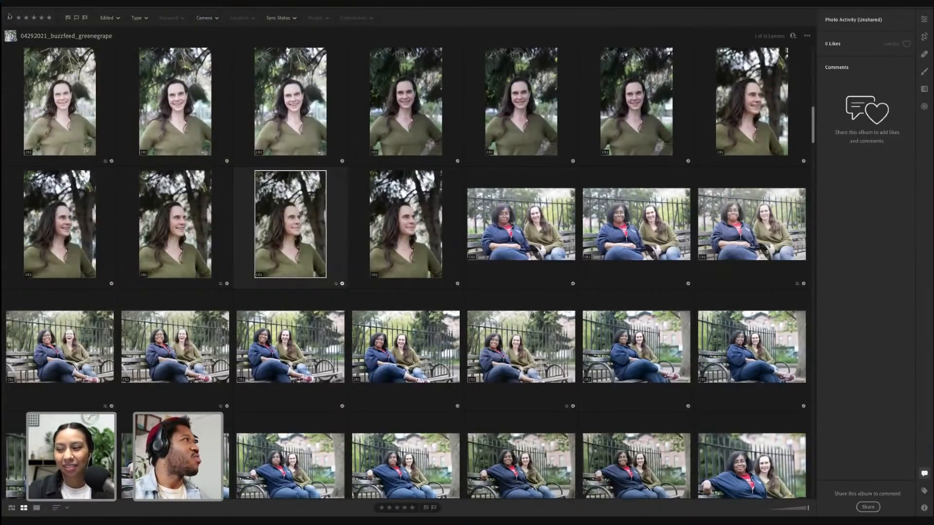
key(p)
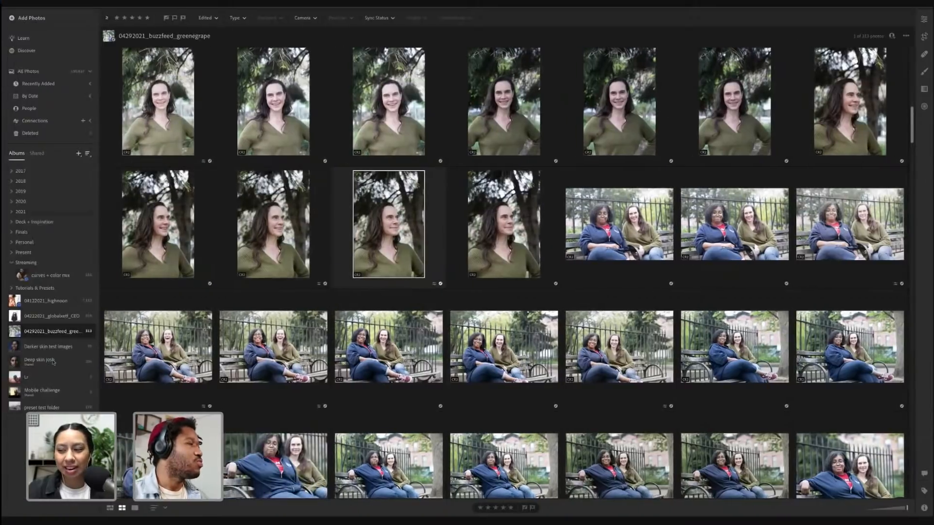
Switch to the curves + color mix album and open the profile portrait of the smiling woman in a headwrap
click(42, 280)
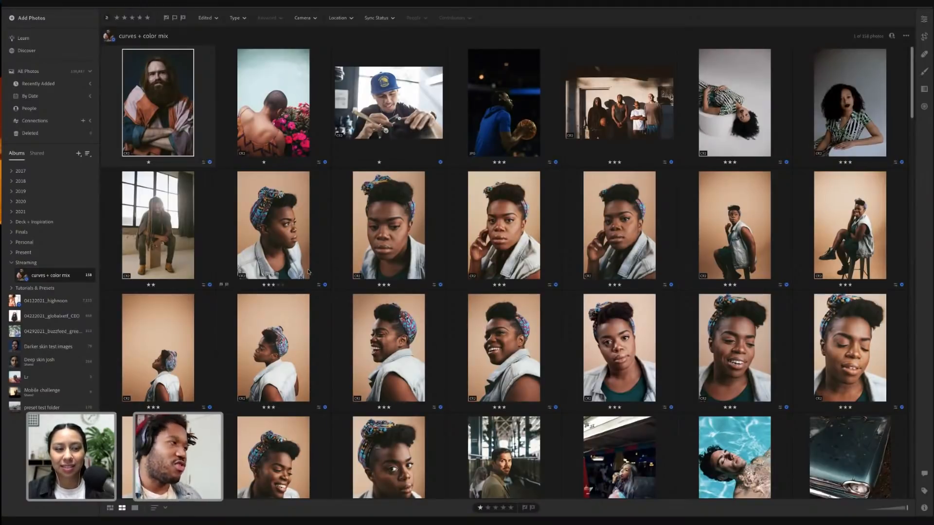
scroll(391, 349, down, 3)
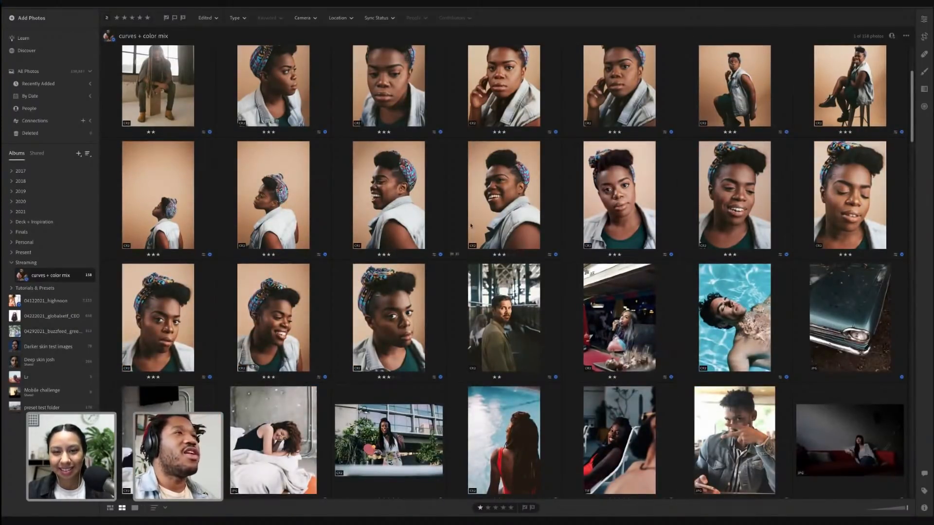
double_click(422, 215)
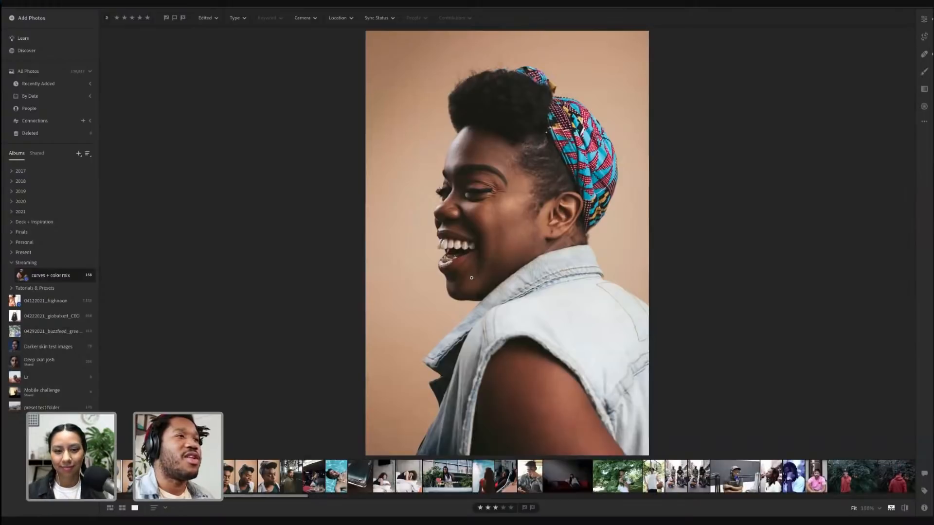
Open the Edit panel for the headwrap portrait and select the orange channel in the Color Mixer
click(922, 21)
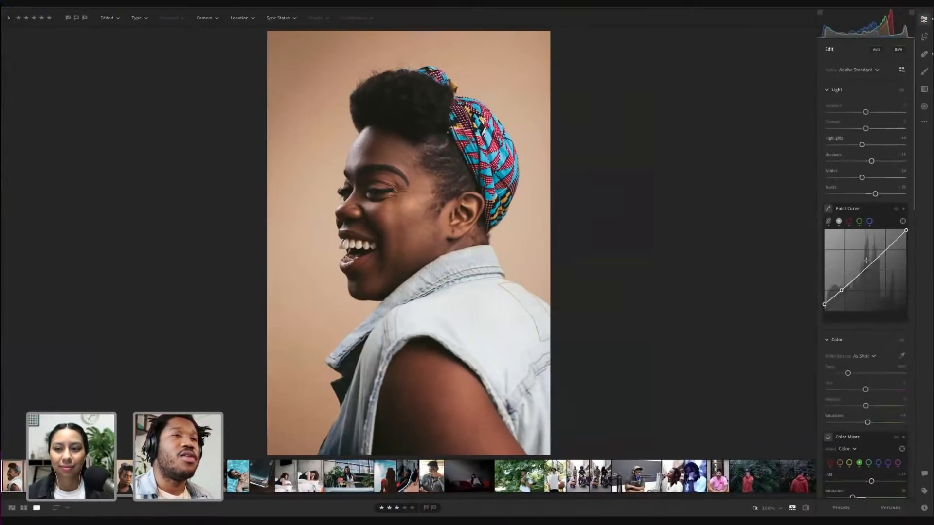
scroll(866, 262, down, 3)
scroll(866, 262, down, 1)
click(840, 287)
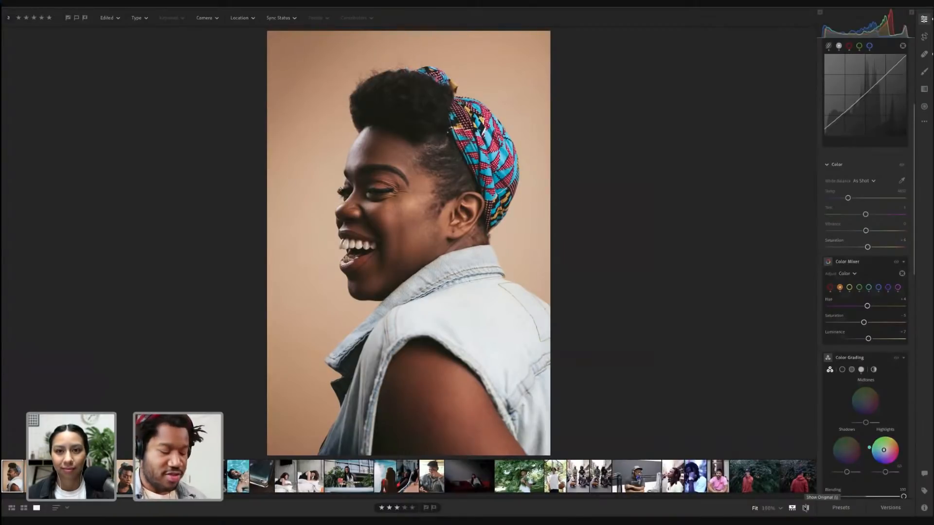
Compare the headwrap portrait's edited and original versions to review the applied adjustments
key(alt)
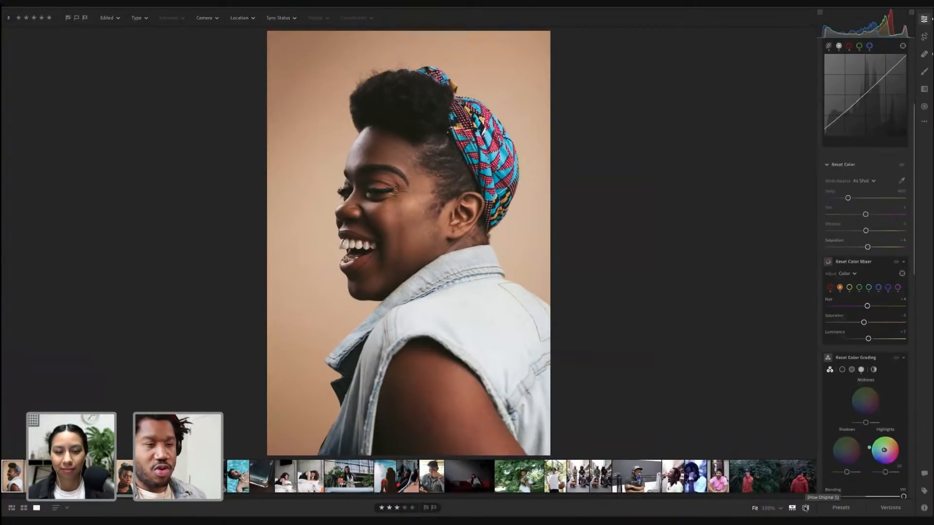
click(806, 508)
click(805, 508)
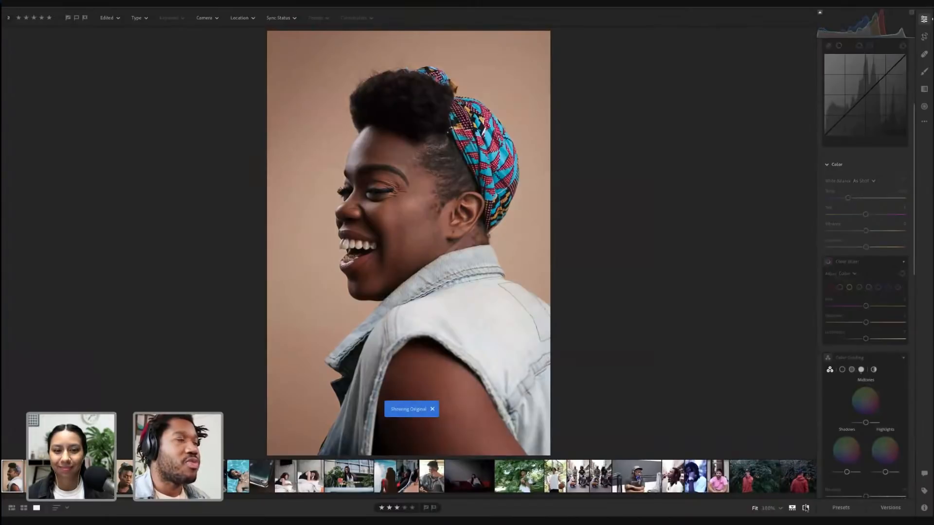
click(805, 509)
click(805, 508)
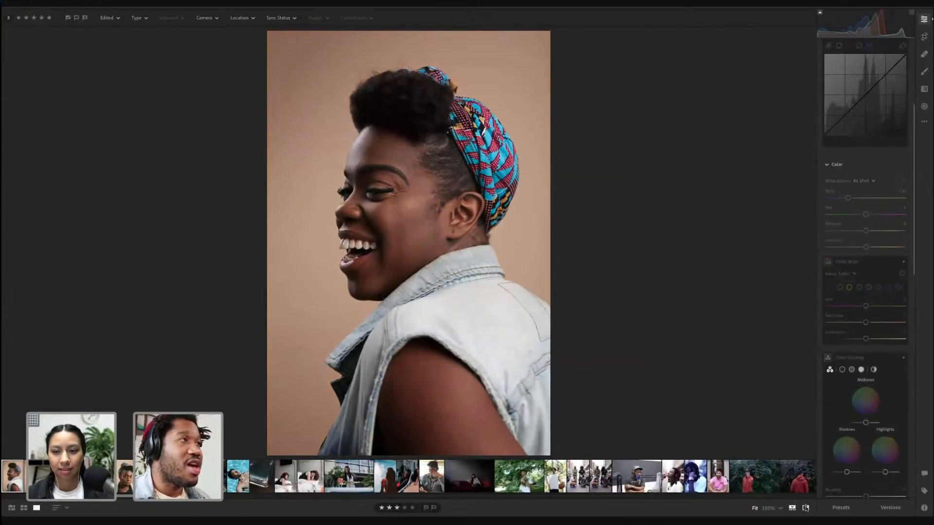
click(806, 508)
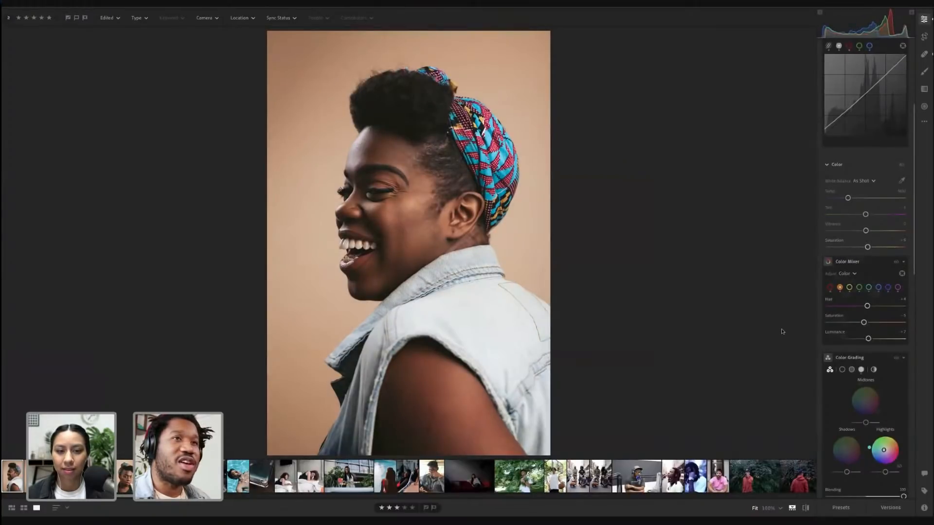
Adjust the orange channel's saturation, luminance and hue sliders in the Color Mixer
drag(864, 322, 875, 339)
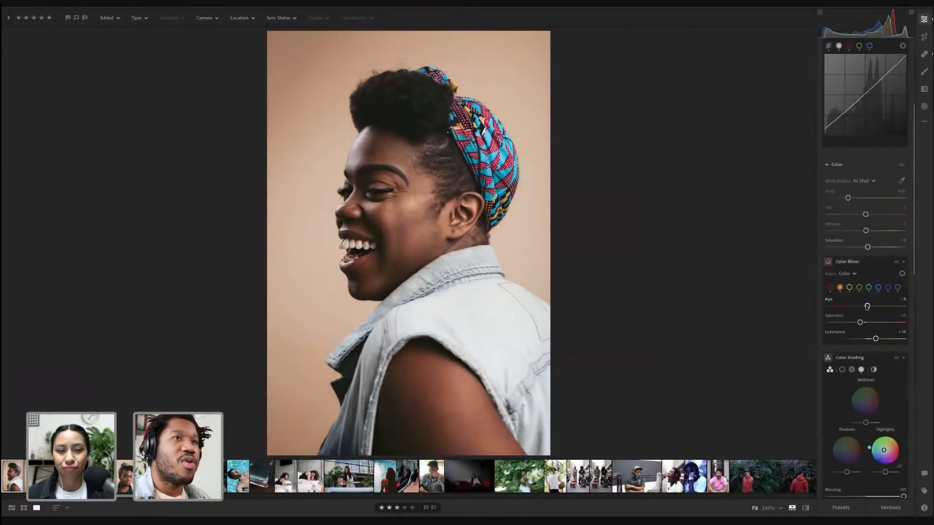
drag(866, 306, 864, 306)
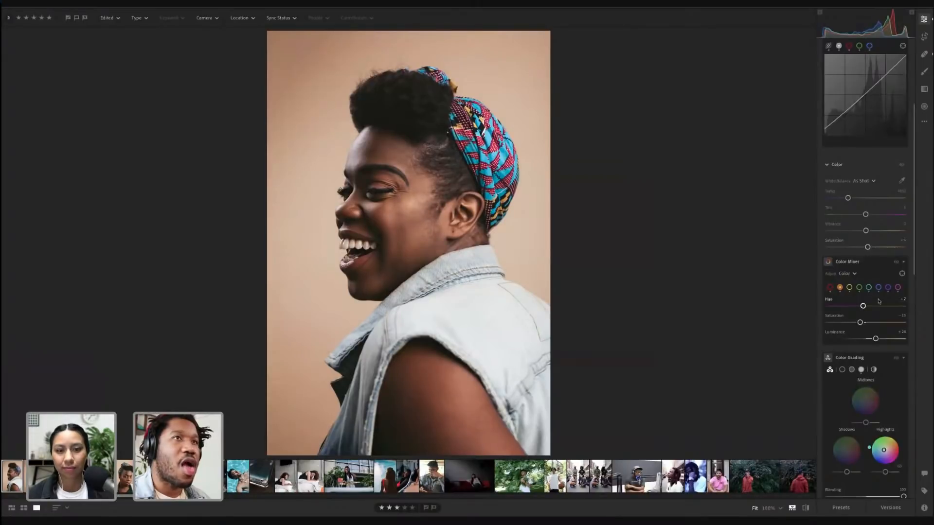
Adjust the contrast in the Light section, and undo an accidental drag of the point curve's black point
scroll(875, 272, up, 4)
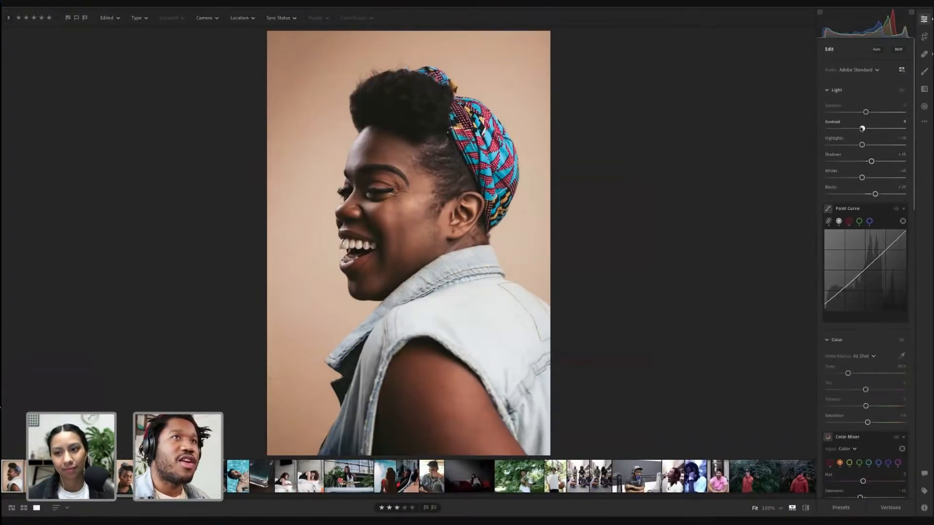
drag(861, 128, 866, 113)
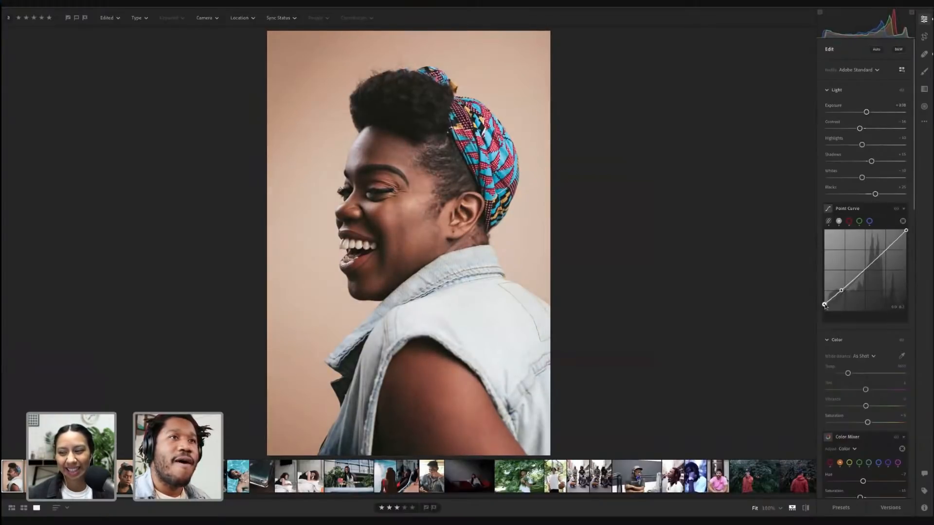
mouse_move(824, 305)
mouse_down()
mouse_move(840, 291)
mouse_move(824, 312)
mouse_up()
key(ctrl+z)
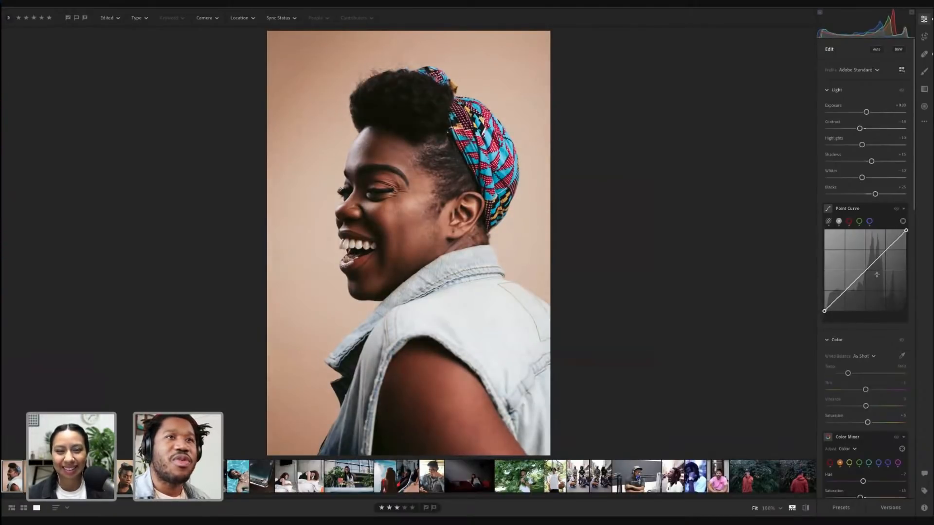
Switch the Point Curve to the green channel and drag its midtone point upward
click(896, 209)
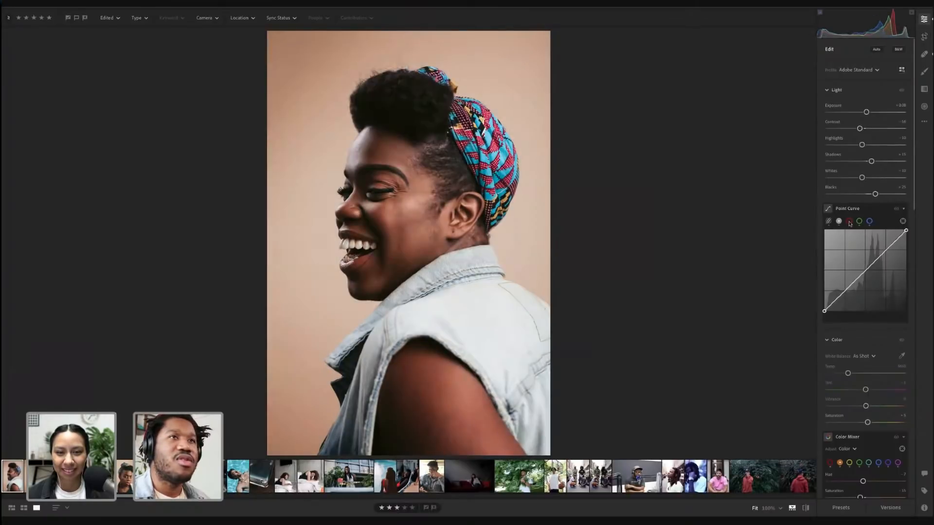
click(849, 222)
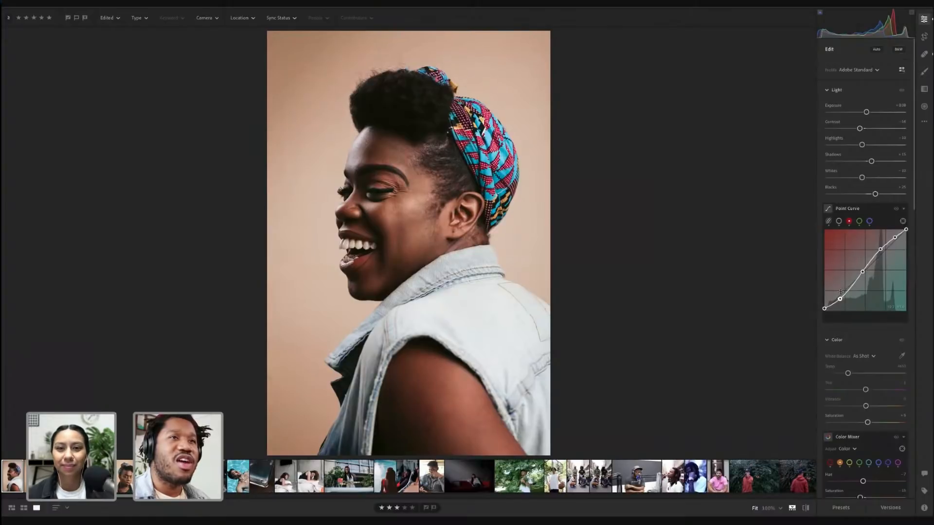
click(859, 221)
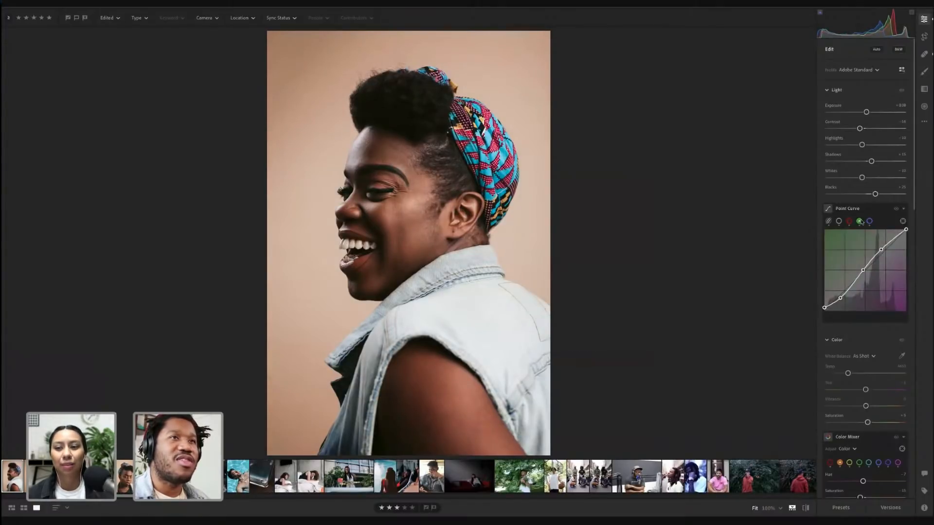
drag(863, 270, 884, 249)
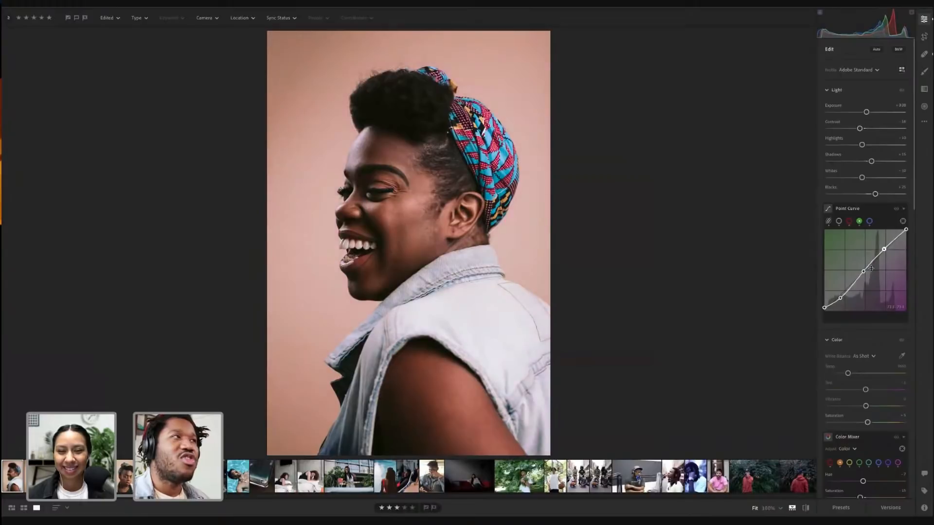
drag(840, 297, 840, 298)
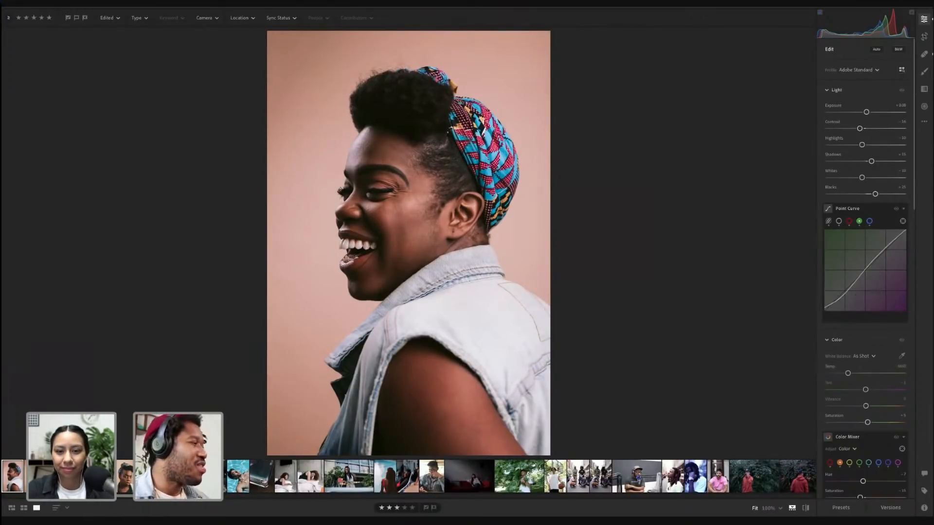
Browse through the neighbouring headwrap portraits in the album to compare their edits
key(Right)
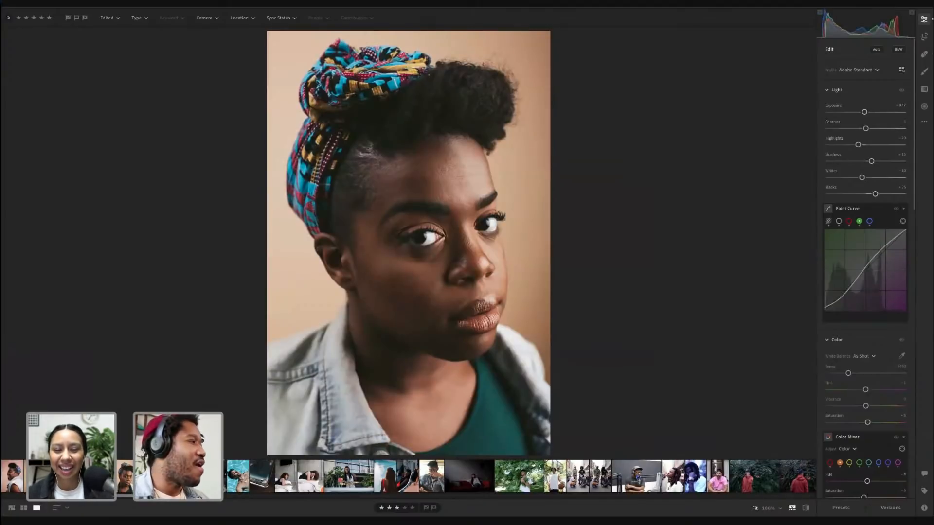
key(Right)
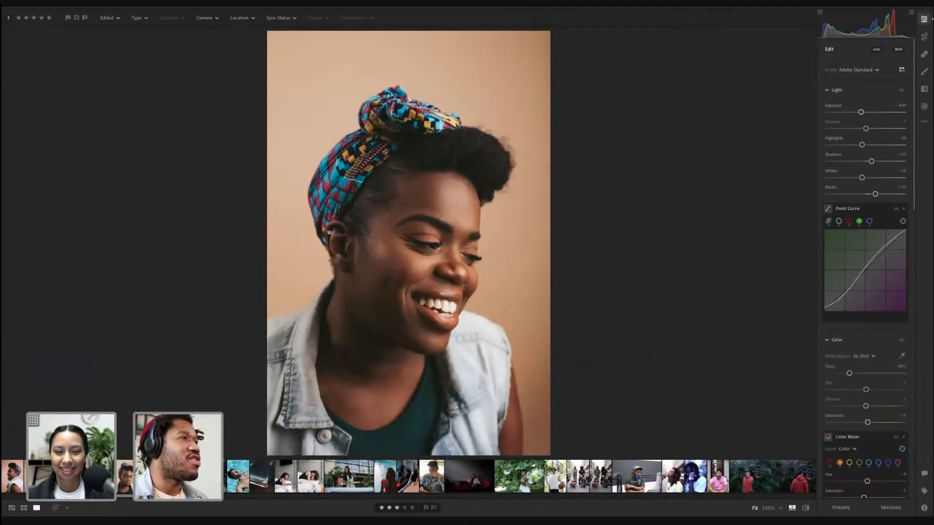
key(Right)
key(Right)
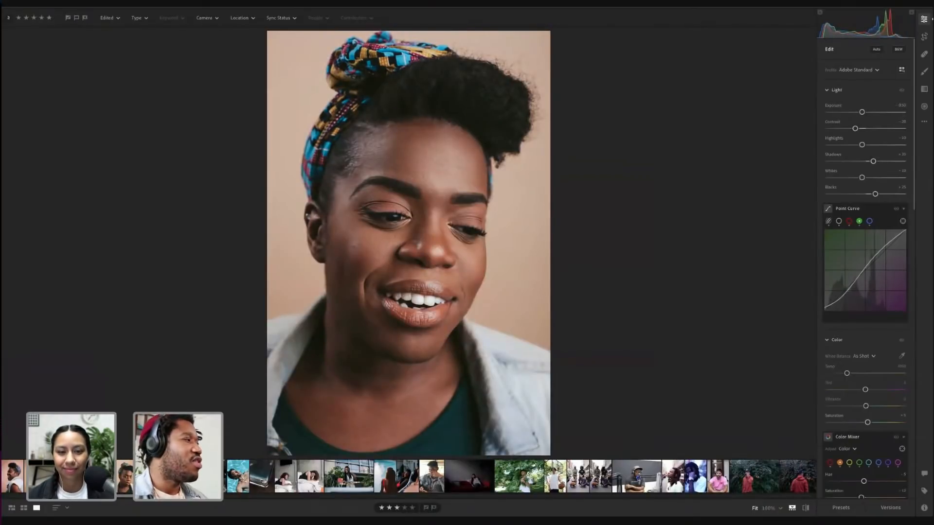
key(Left)
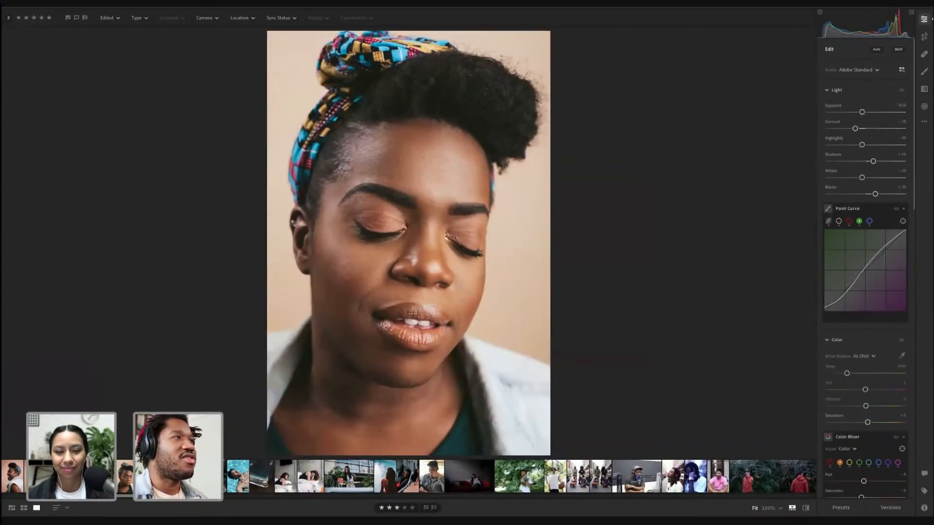
key(Right)
Inspect the current portrait's Color Mixer settings and compare its edited and original versions
scroll(858, 412, down, 2)
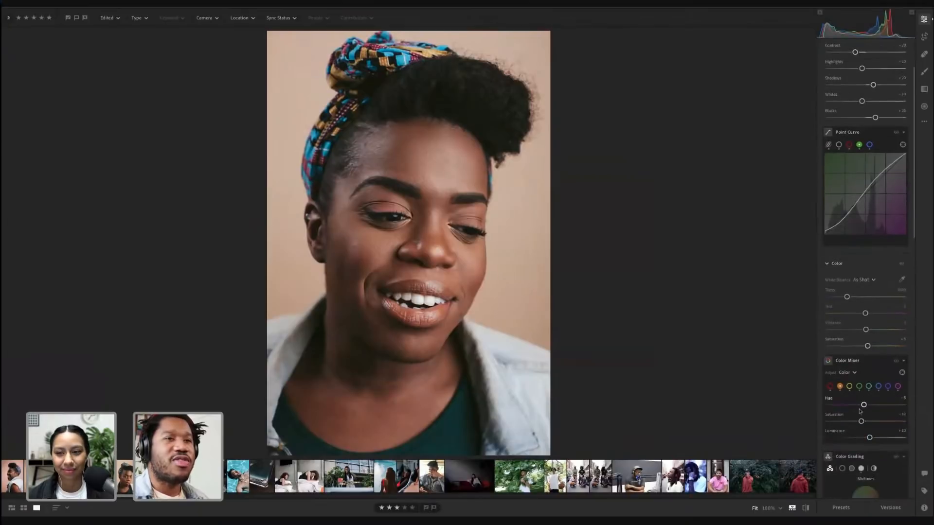
key(alt)
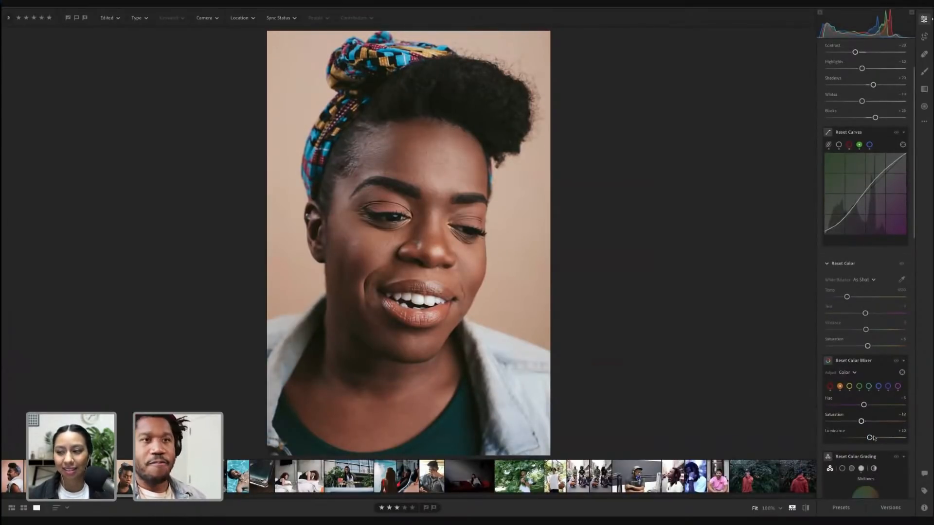
drag(874, 438, 872, 439)
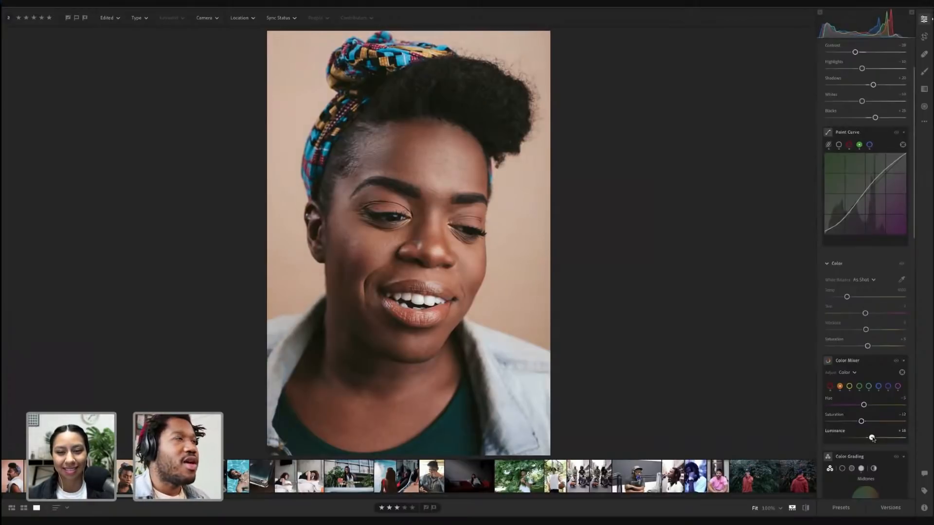
click(806, 508)
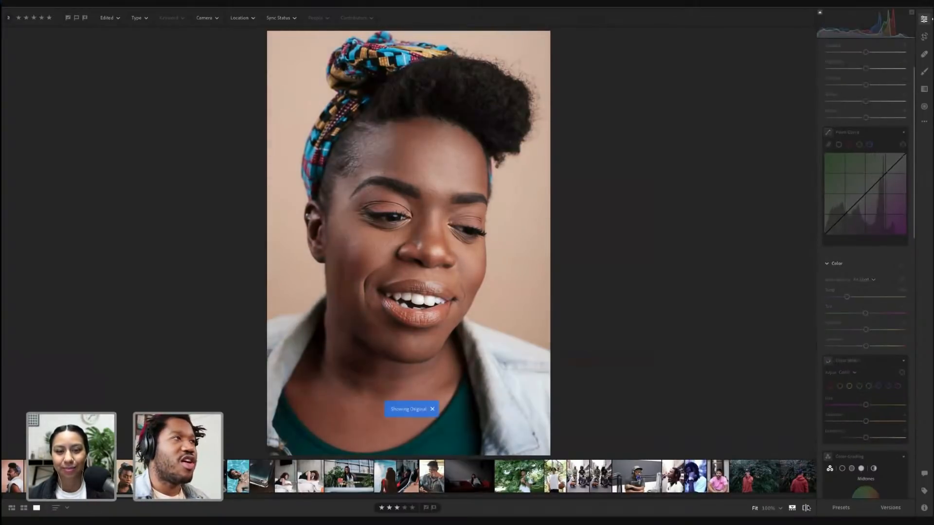
click(806, 508)
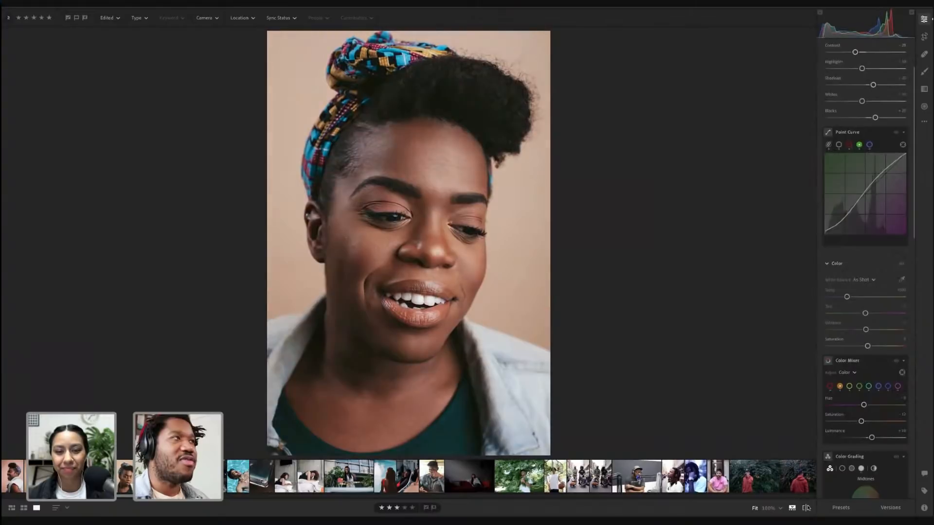